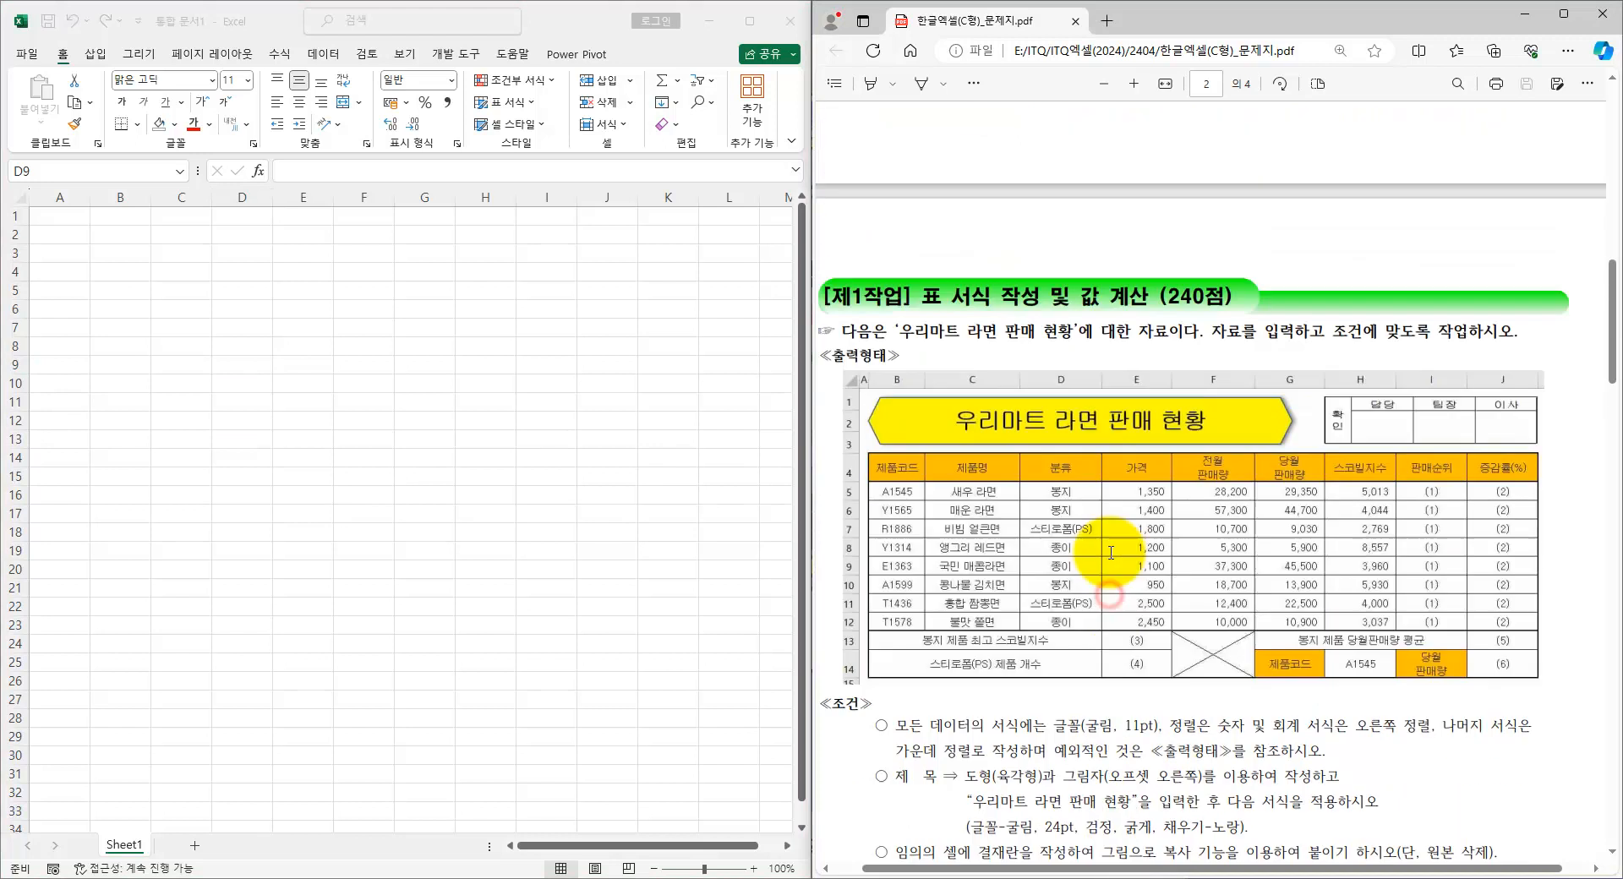
- Add two new worksheets to the workbook and rename the third one 제3작업
scroll(1110, 517, "up", 2)
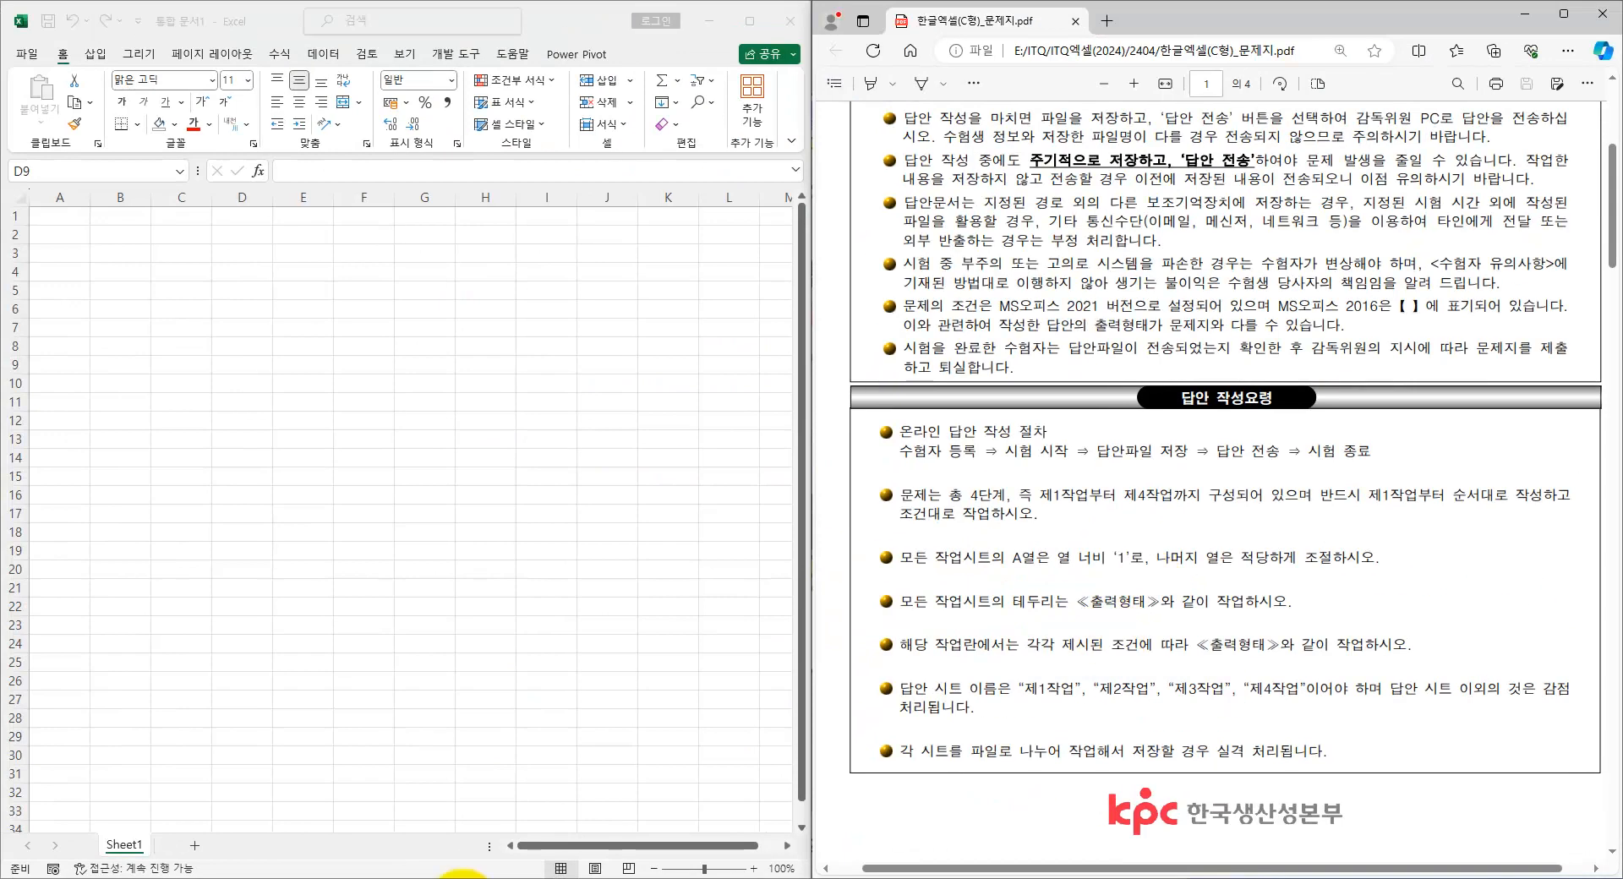
left_click(196, 845)
left_click(254, 847)
double_click(242, 845)
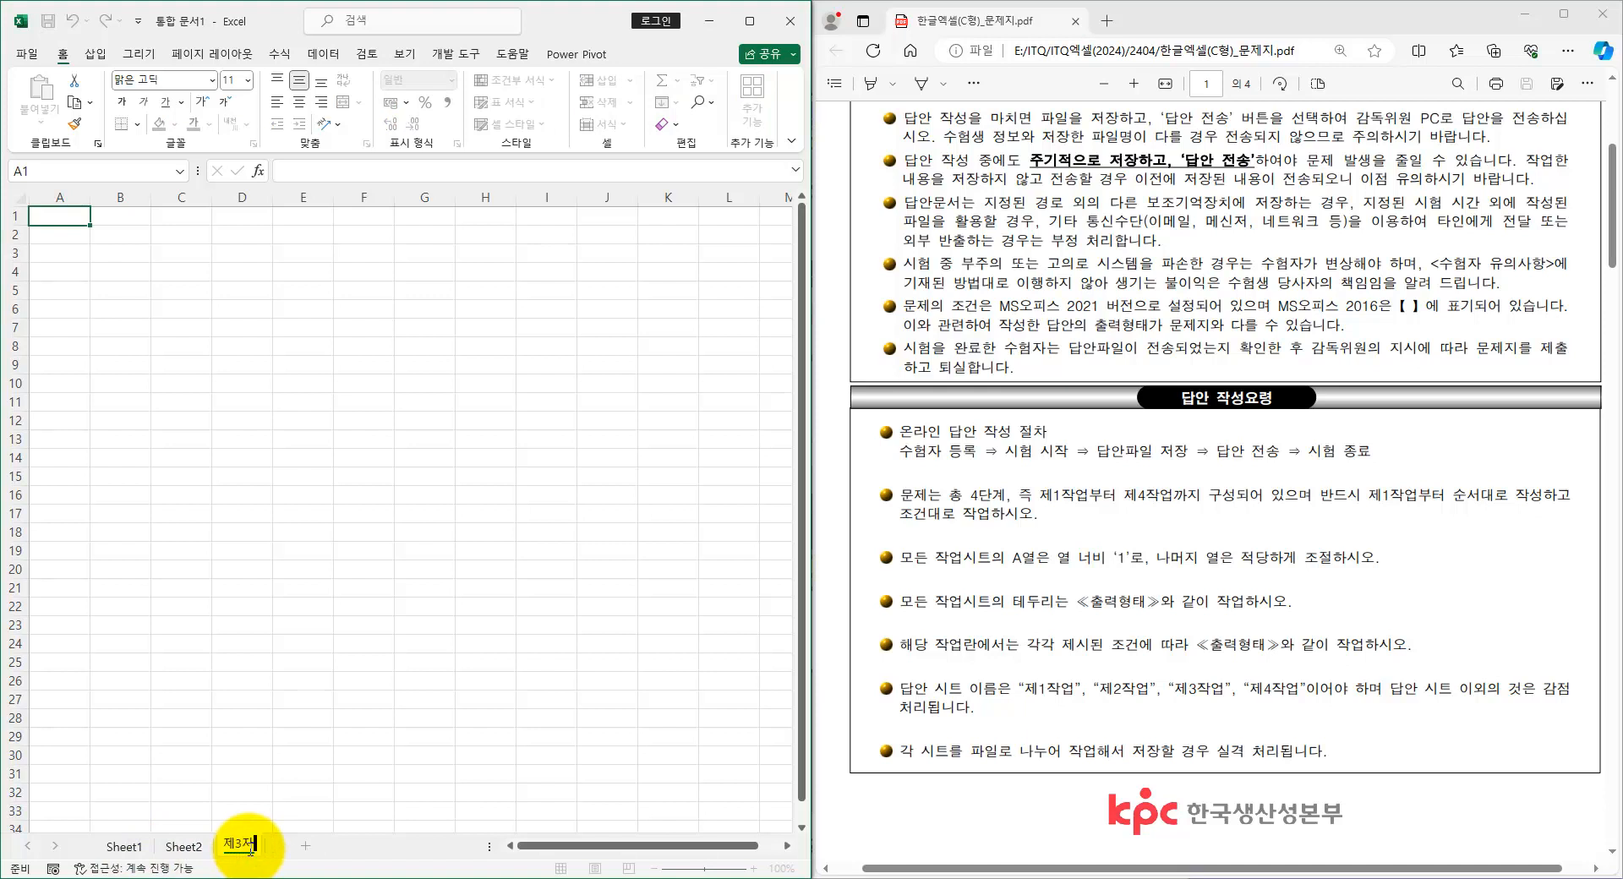
key("Return")
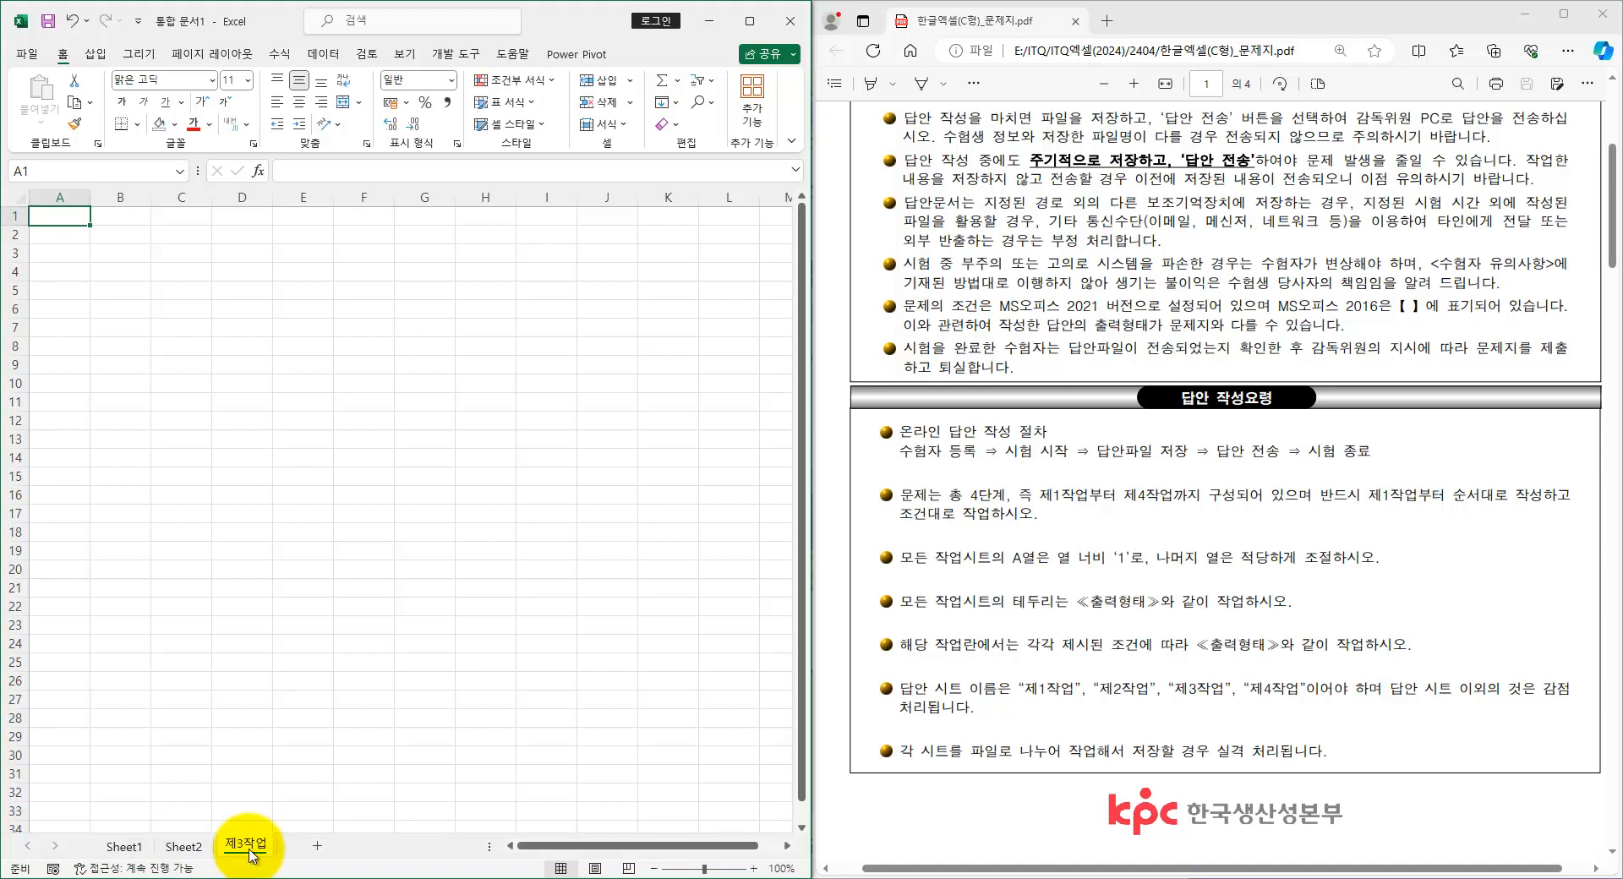
- Rename the second worksheet 제2작업 and the first worksheet 제1작업
double_click(192, 848)
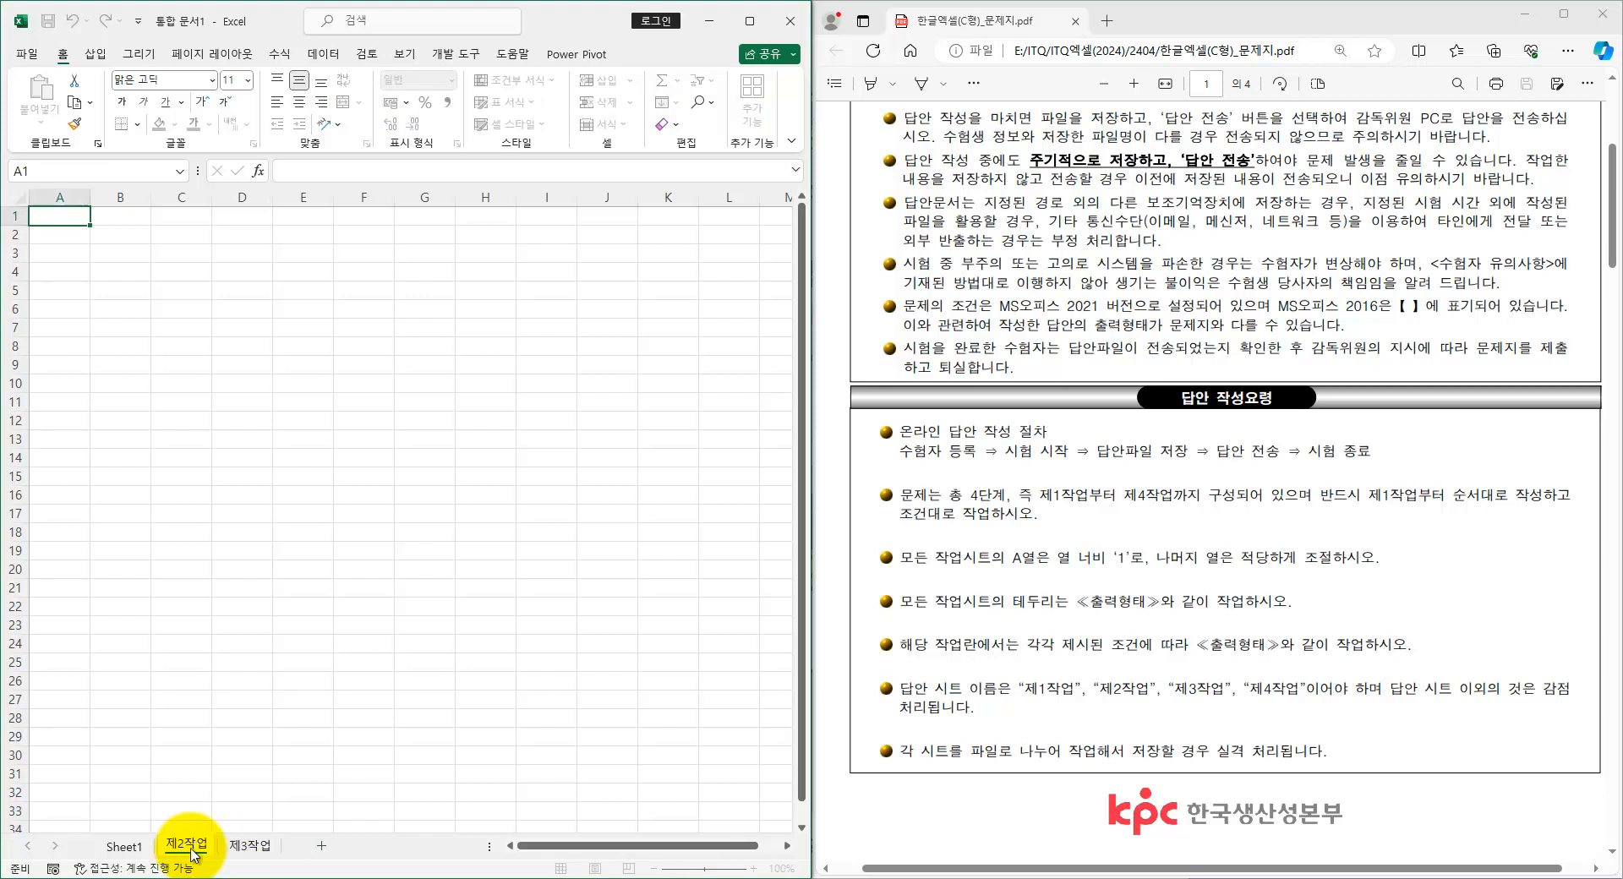
type("제2작업")
key("Return")
left_click(125, 844)
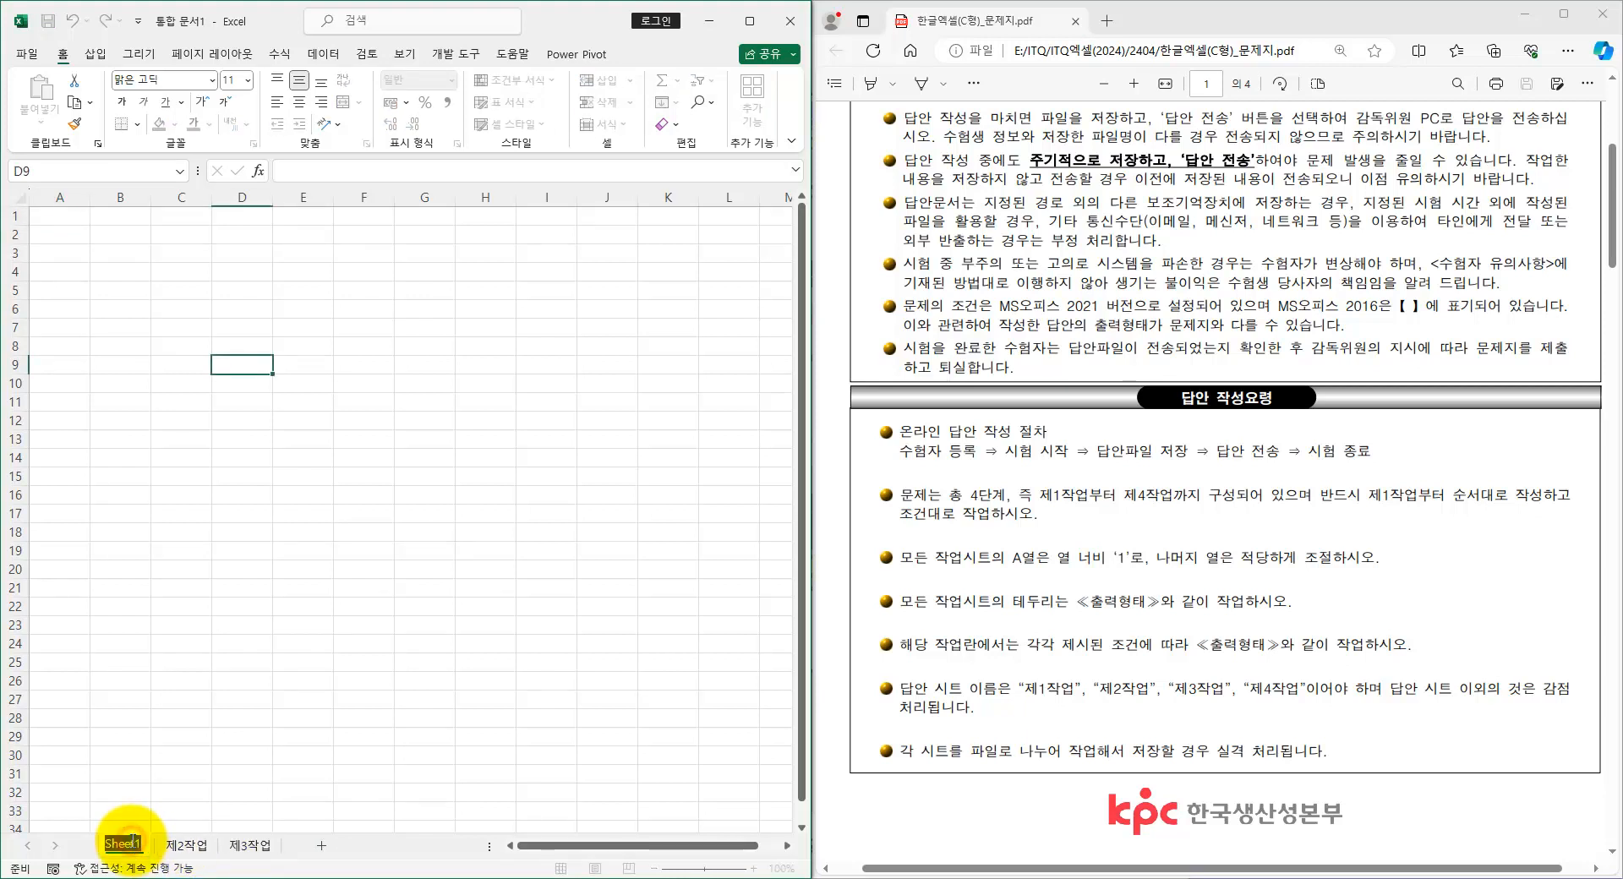
type("제1작업")
key("Return")
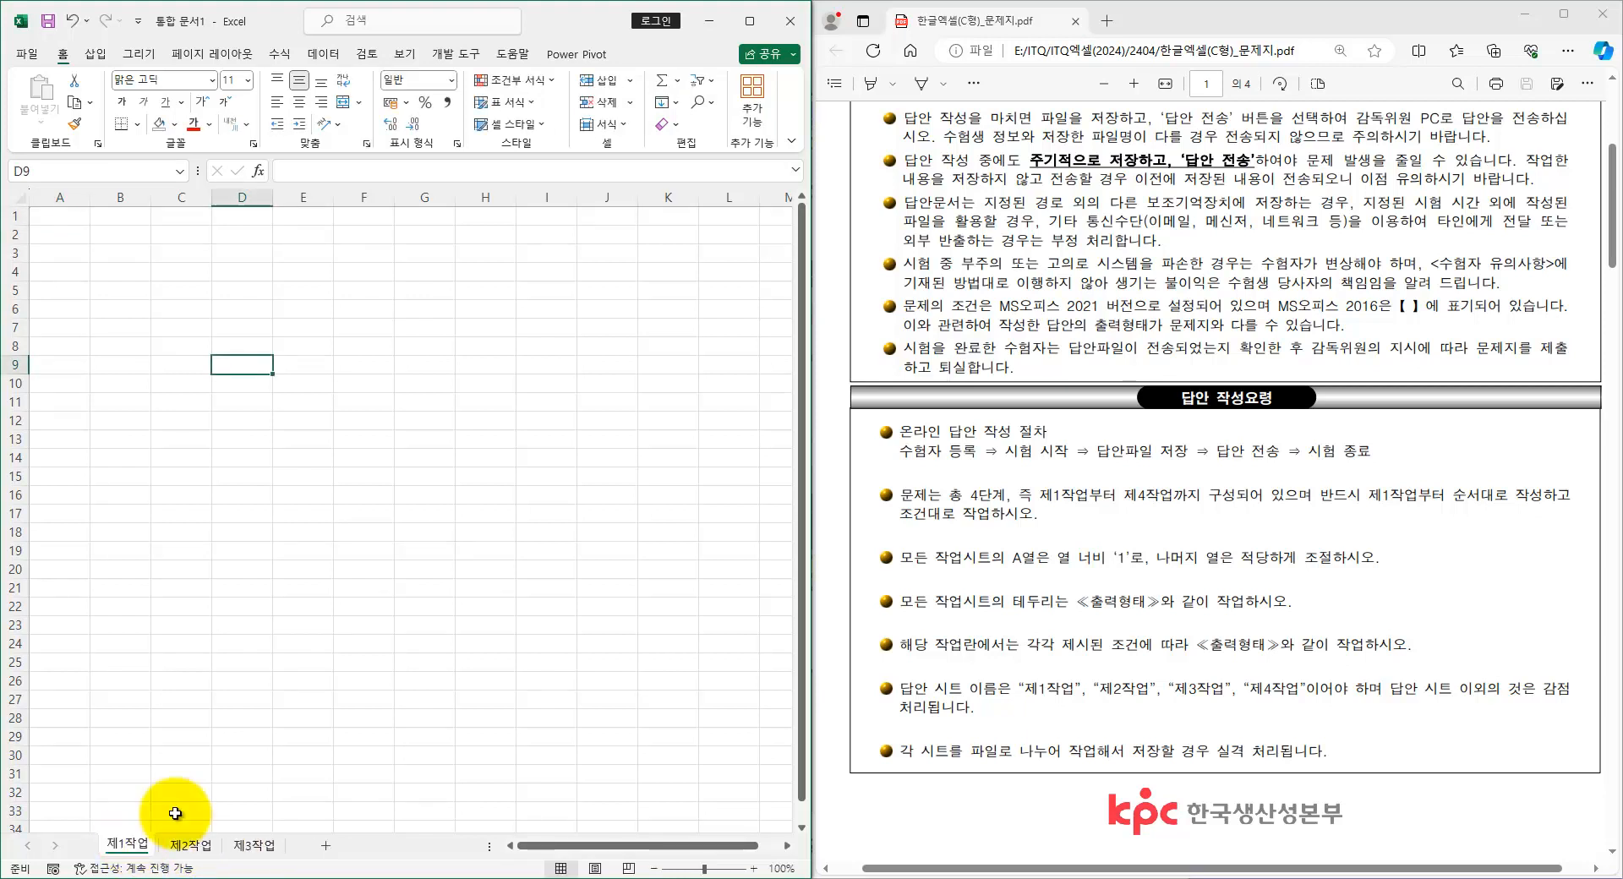
- Set the width of column A on the 제1작업 sheet to 1
right_click(52, 197)
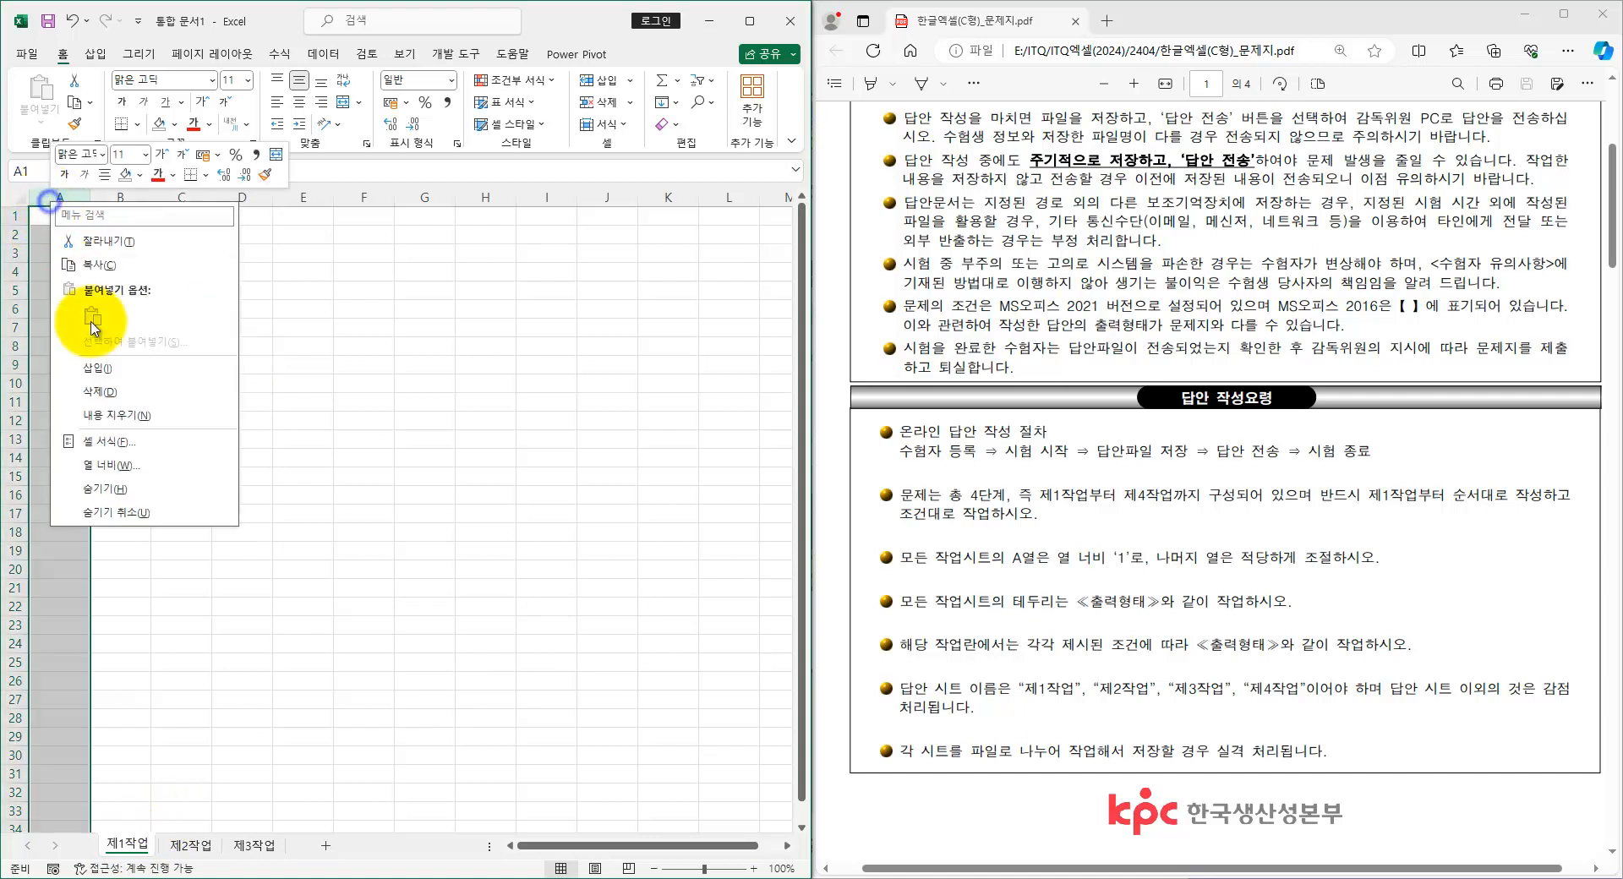
left_click(95, 465)
type("1")
key("Return")
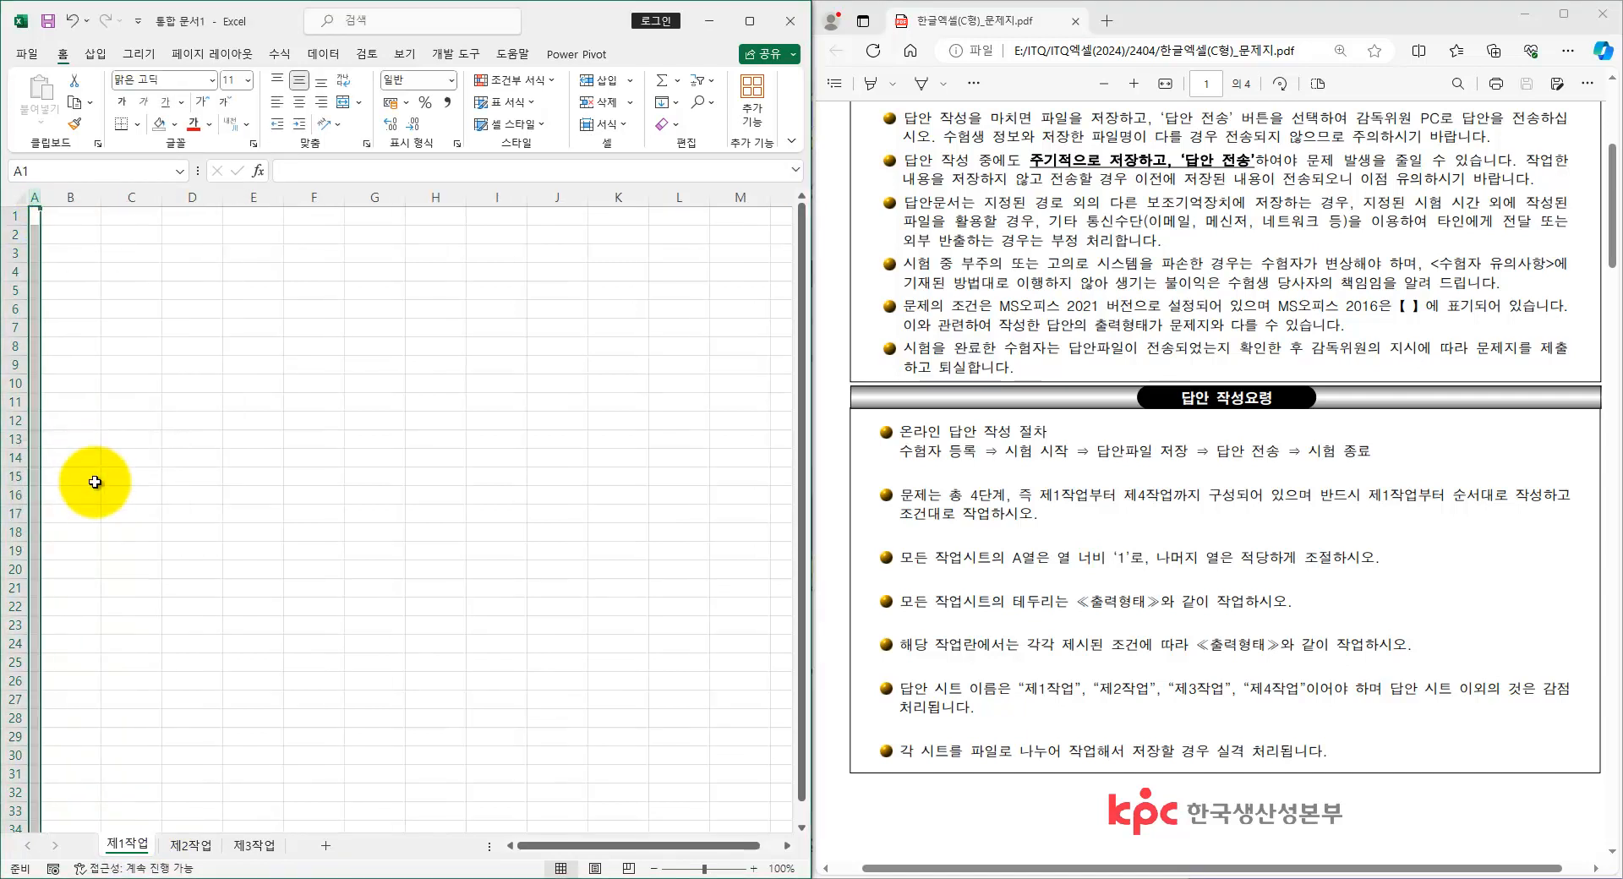
- Set the width of column A to 1 on both the 제2작업 and 제3작업 sheets
left_click(184, 840)
right_click(47, 198)
left_click(131, 461)
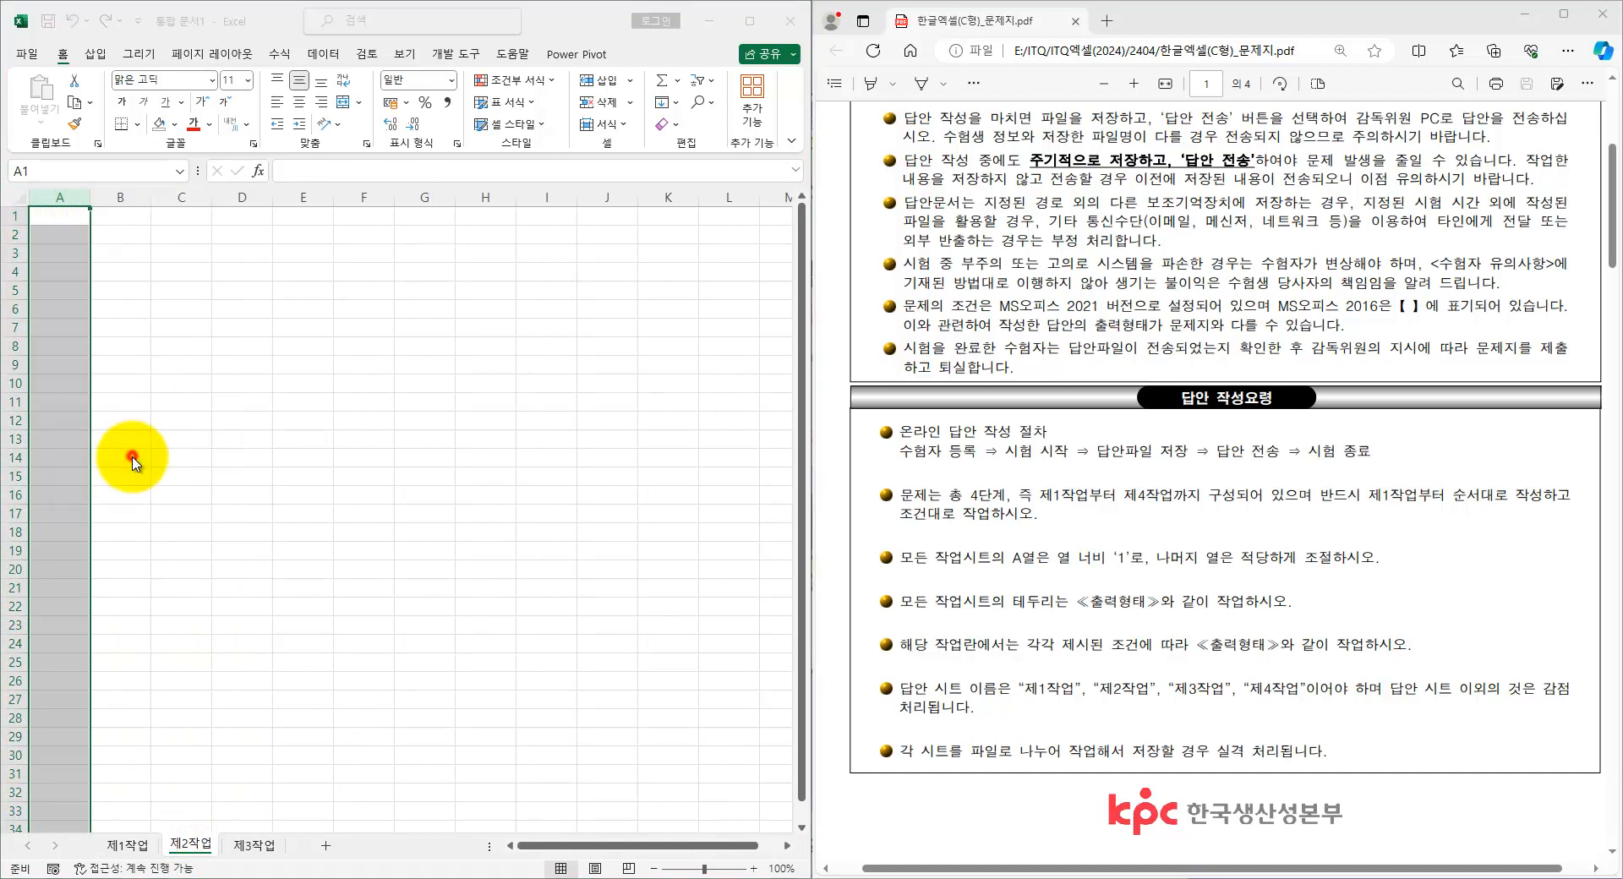
type("1")
key("Return")
left_click(252, 845)
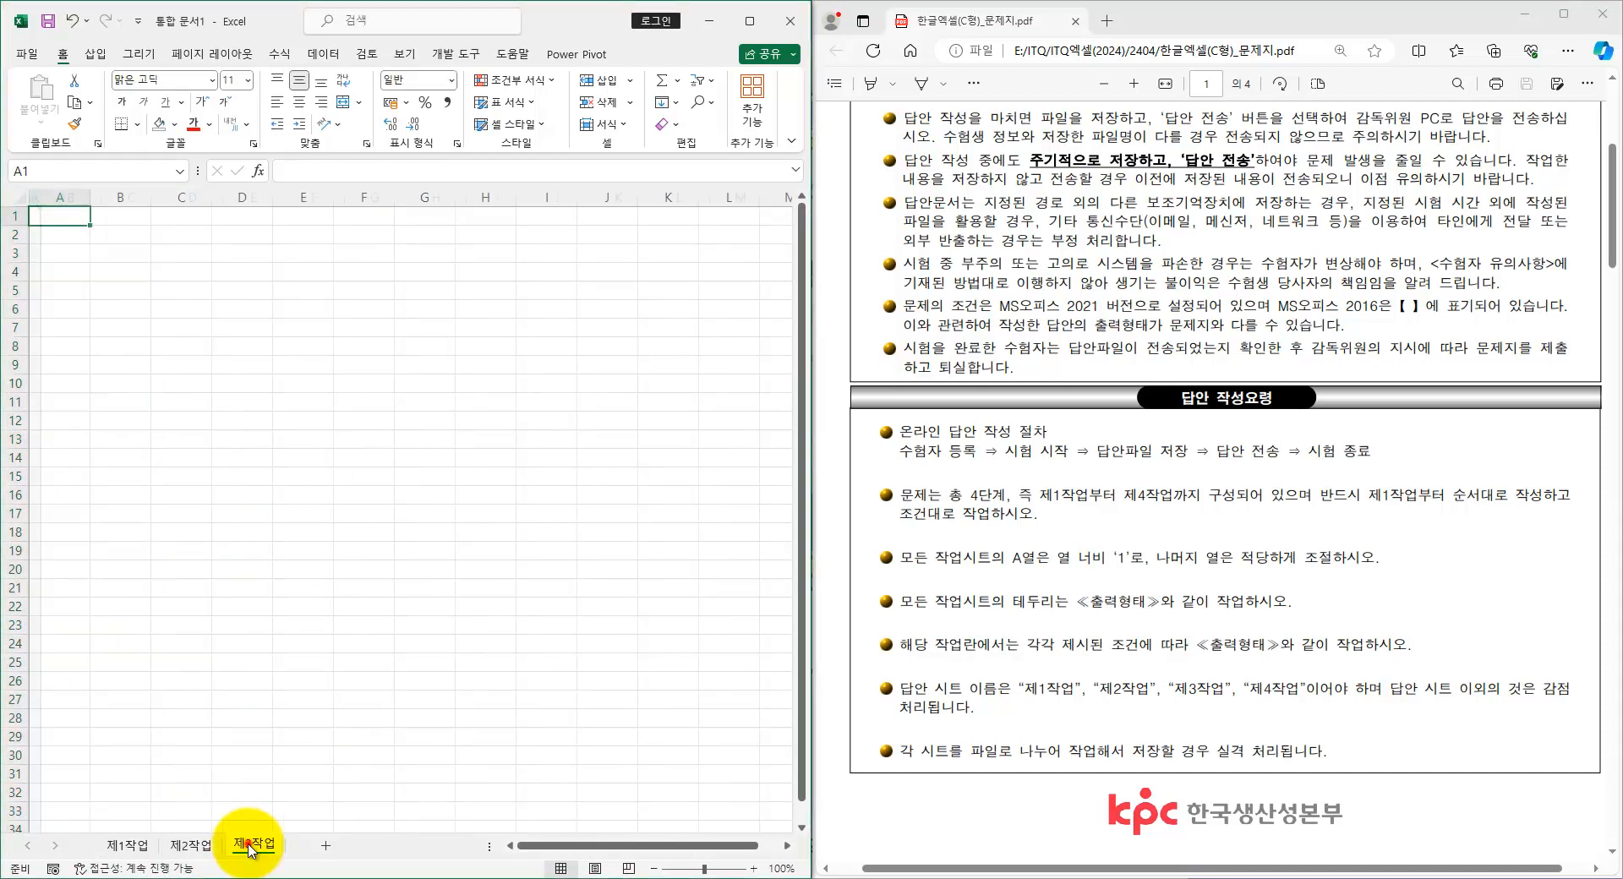
right_click(50, 198)
left_click(127, 457)
type("1")
key("Return")
- Apply all borders to the range B4:J14 on the 제1작업 sheet, following the table layout in the exam PDF
left_click(127, 843)
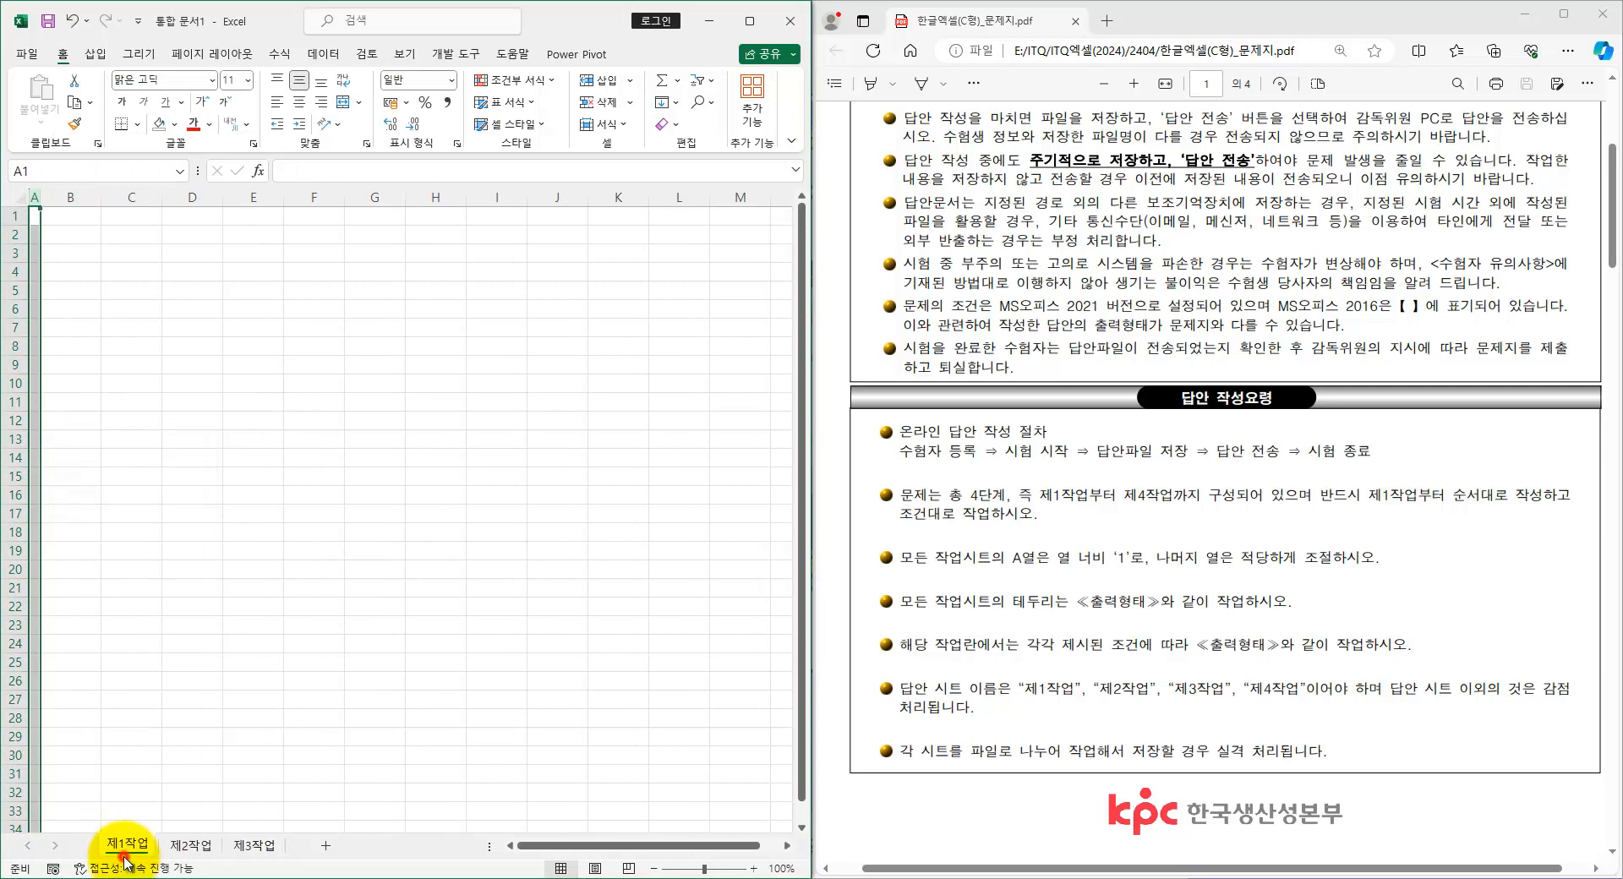
left_click(240, 410)
left_click_drag(47, 271, 540, 460)
left_click(1137, 542)
scroll(1137, 542, "down", 10)
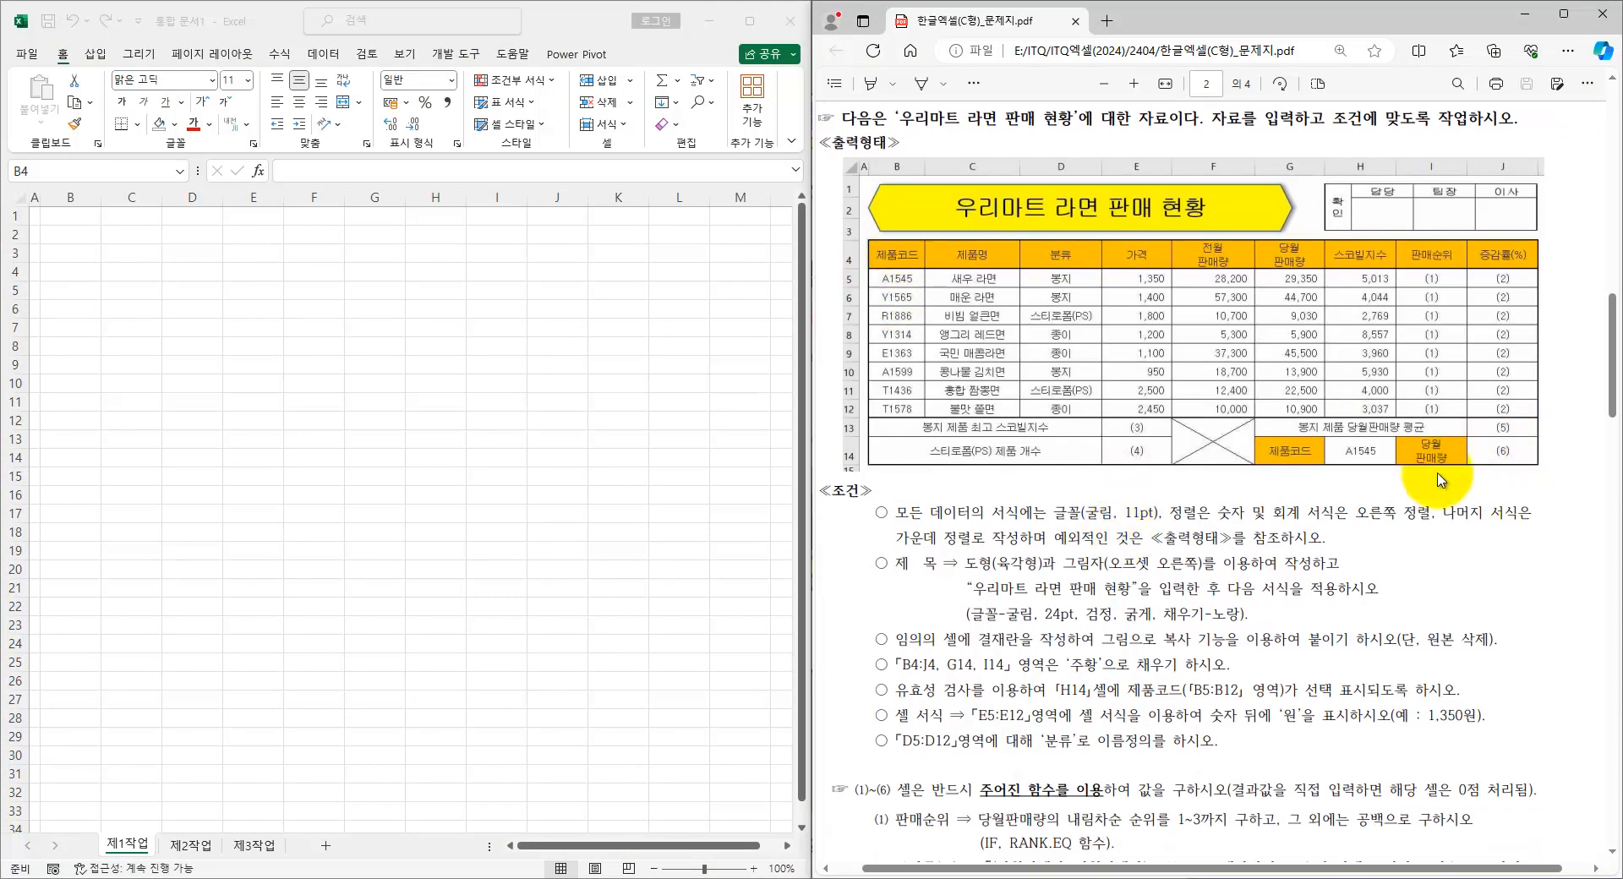
key("alt+Tab")
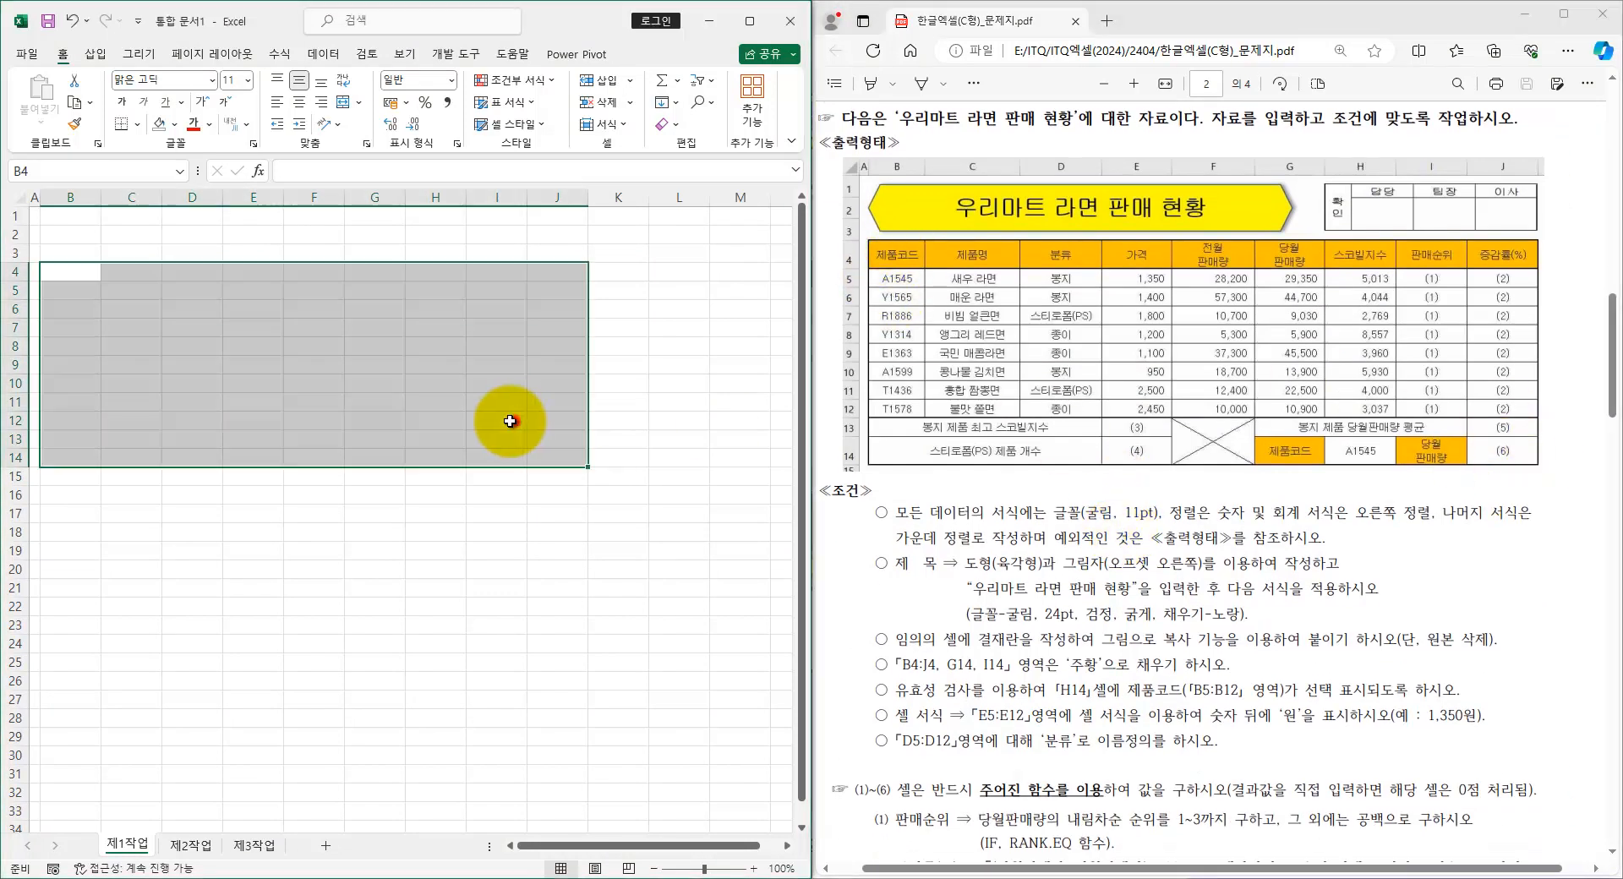
left_click(139, 128)
left_click(142, 292)
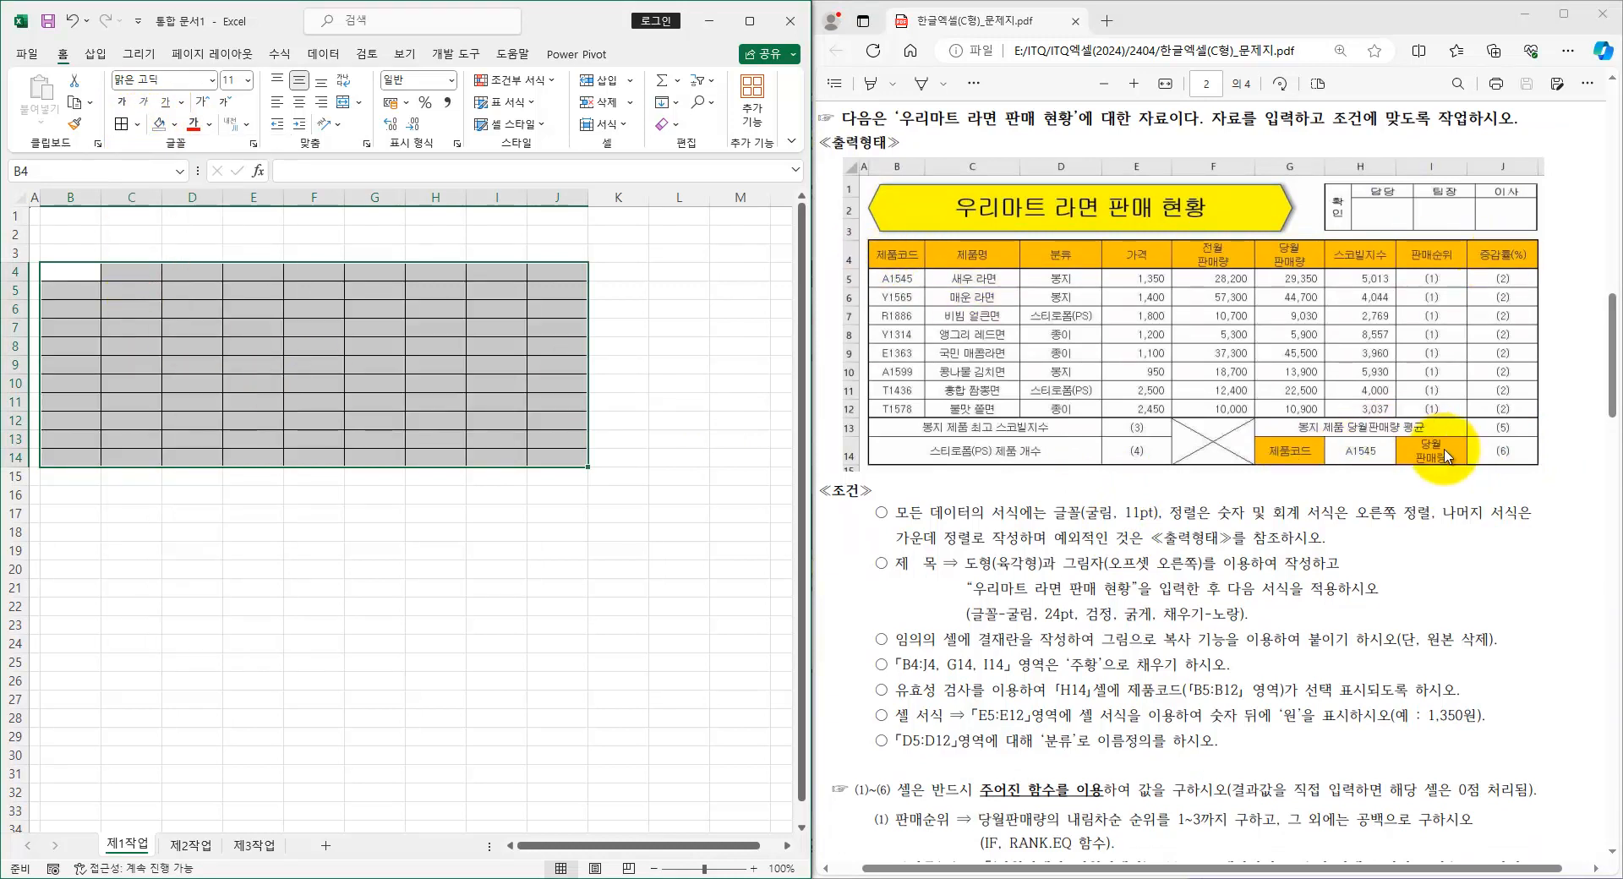
- Fill the header range B4:J4 and the cells G14 and I14 with orange
left_click(416, 430)
left_click_drag(51, 272, 554, 264)
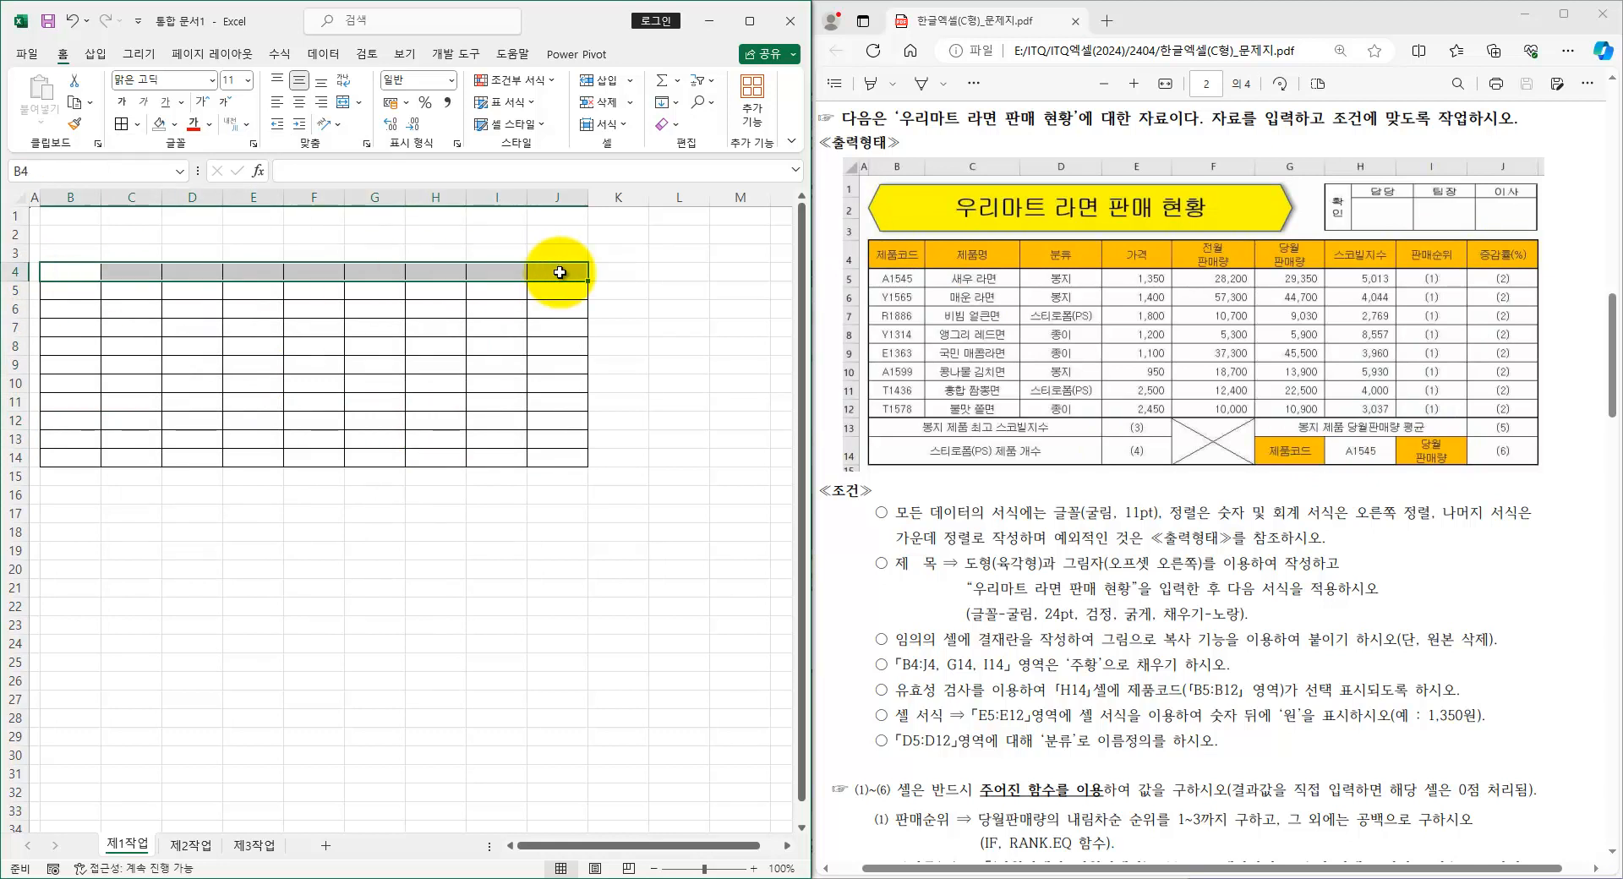
left_click(496, 454, "ctrl")
left_click(377, 459, "ctrl")
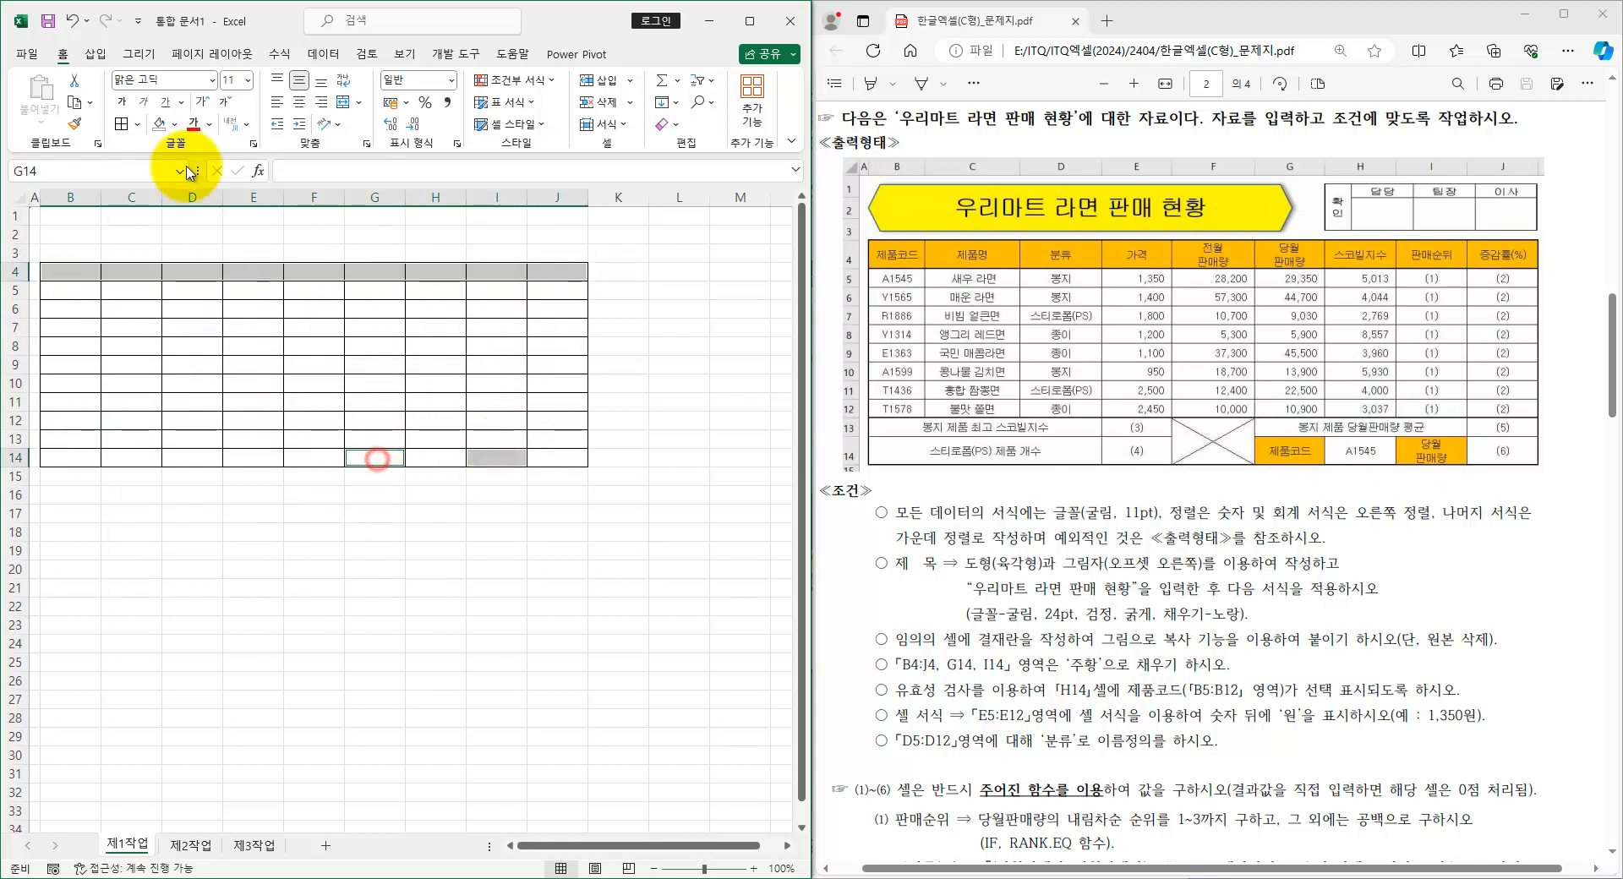
left_click(175, 125)
left_click(183, 284)
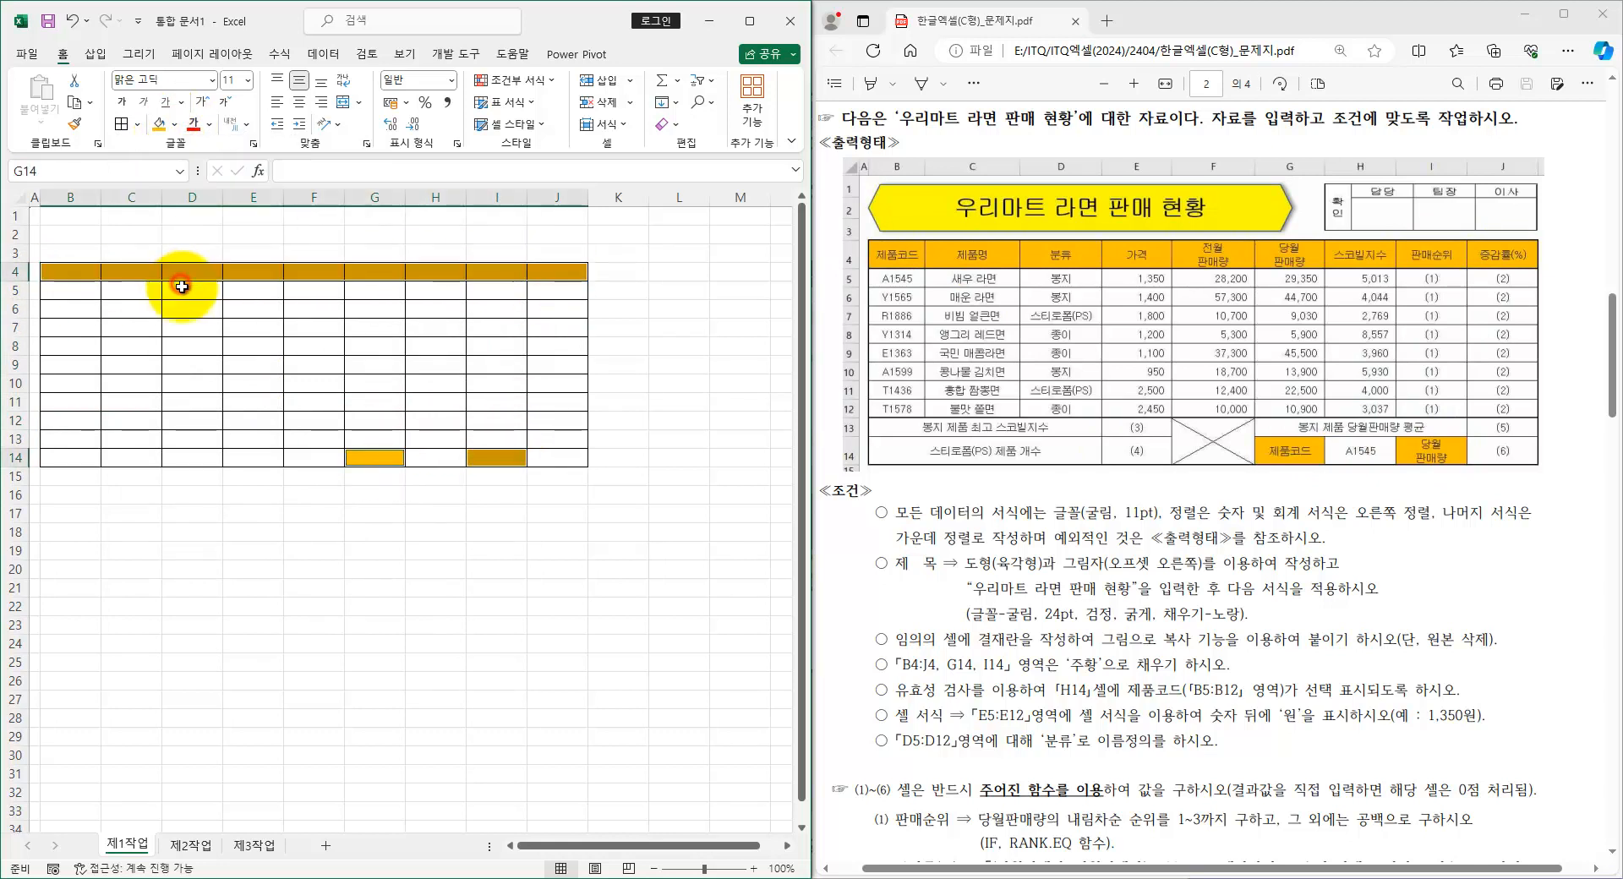
left_click(254, 415)
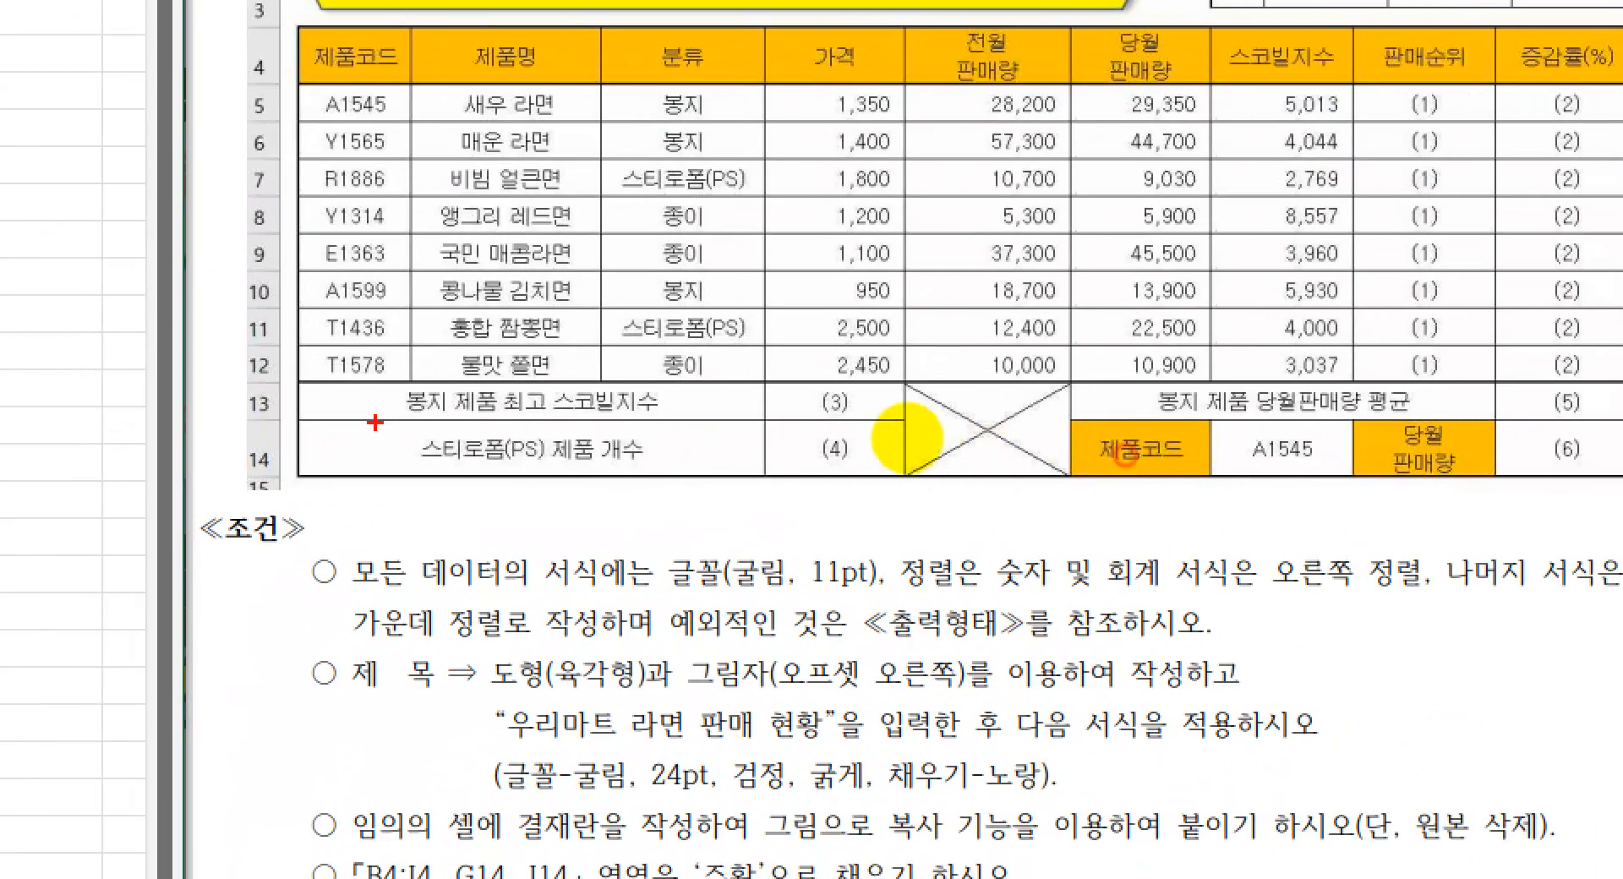
left_click_drag(307, 423, 794, 488)
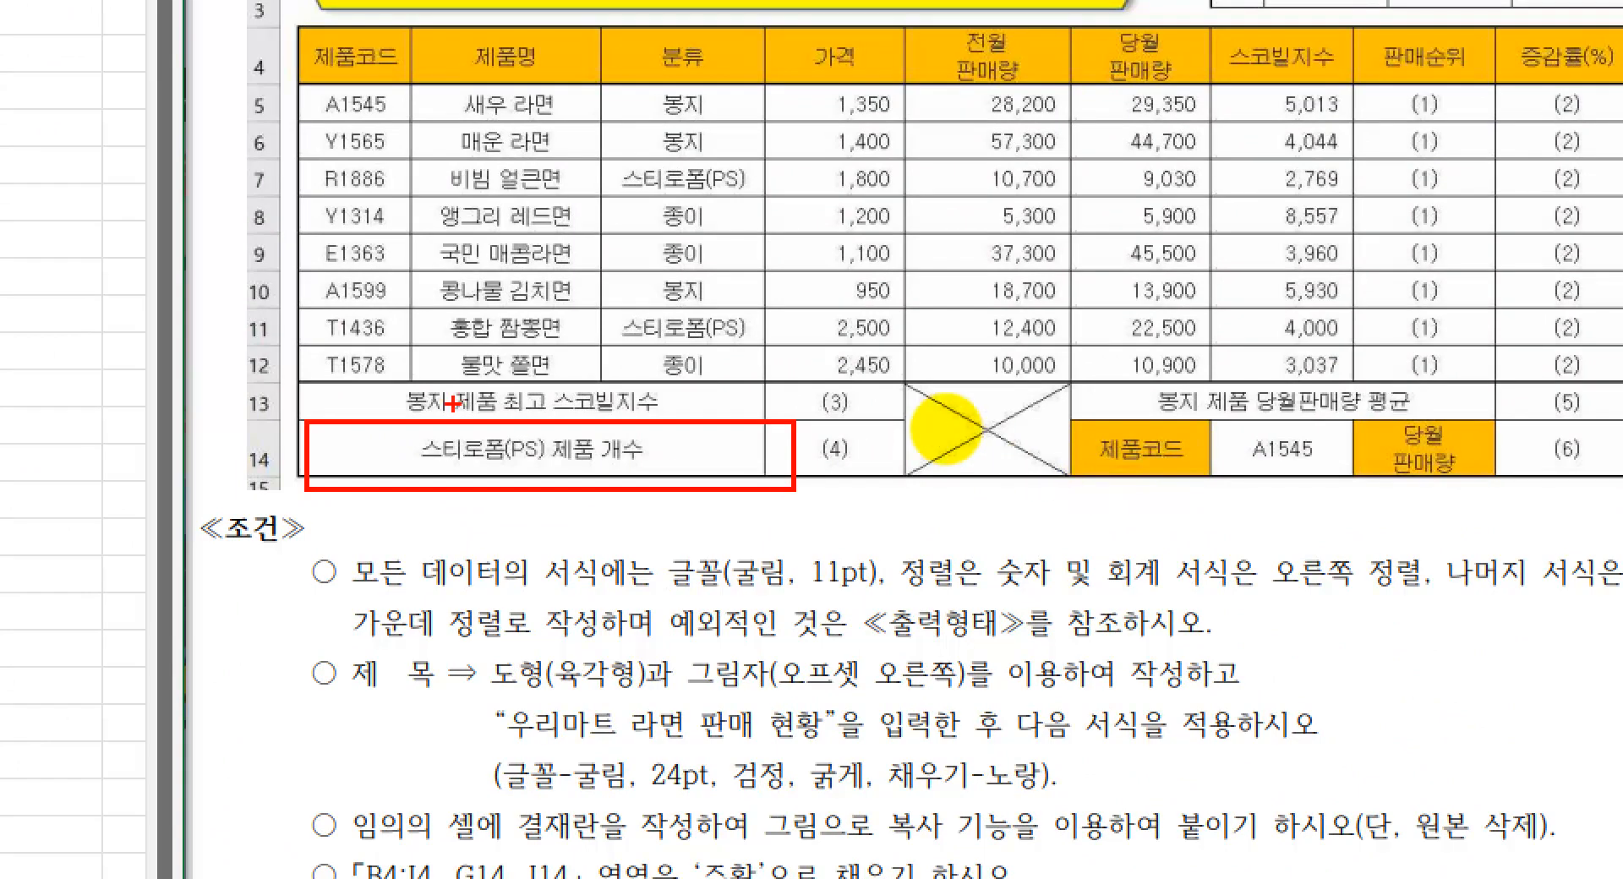
left_click_drag(283, 374, 788, 432)
left_click_drag(917, 384, 1062, 477)
left_click_drag(1100, 379, 1502, 417)
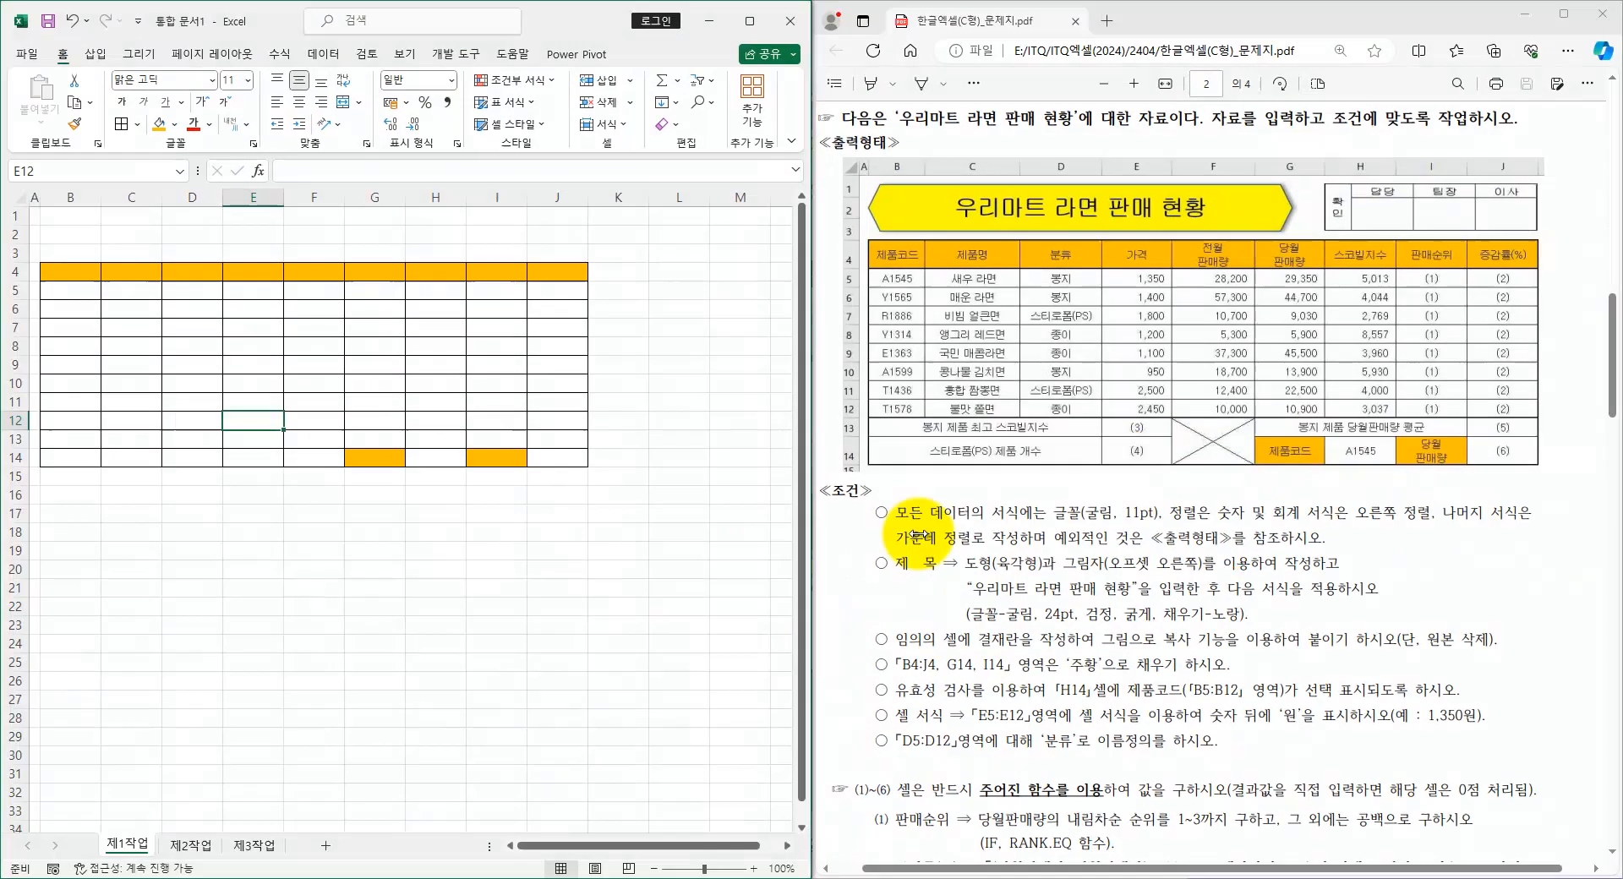
- Merge and center the ranges B13:D13, B14:D14, F13:F14 and G13:I13 separately
left_click(16, 550)
left_click(74, 455)
left_click_drag(75, 455, 215, 457)
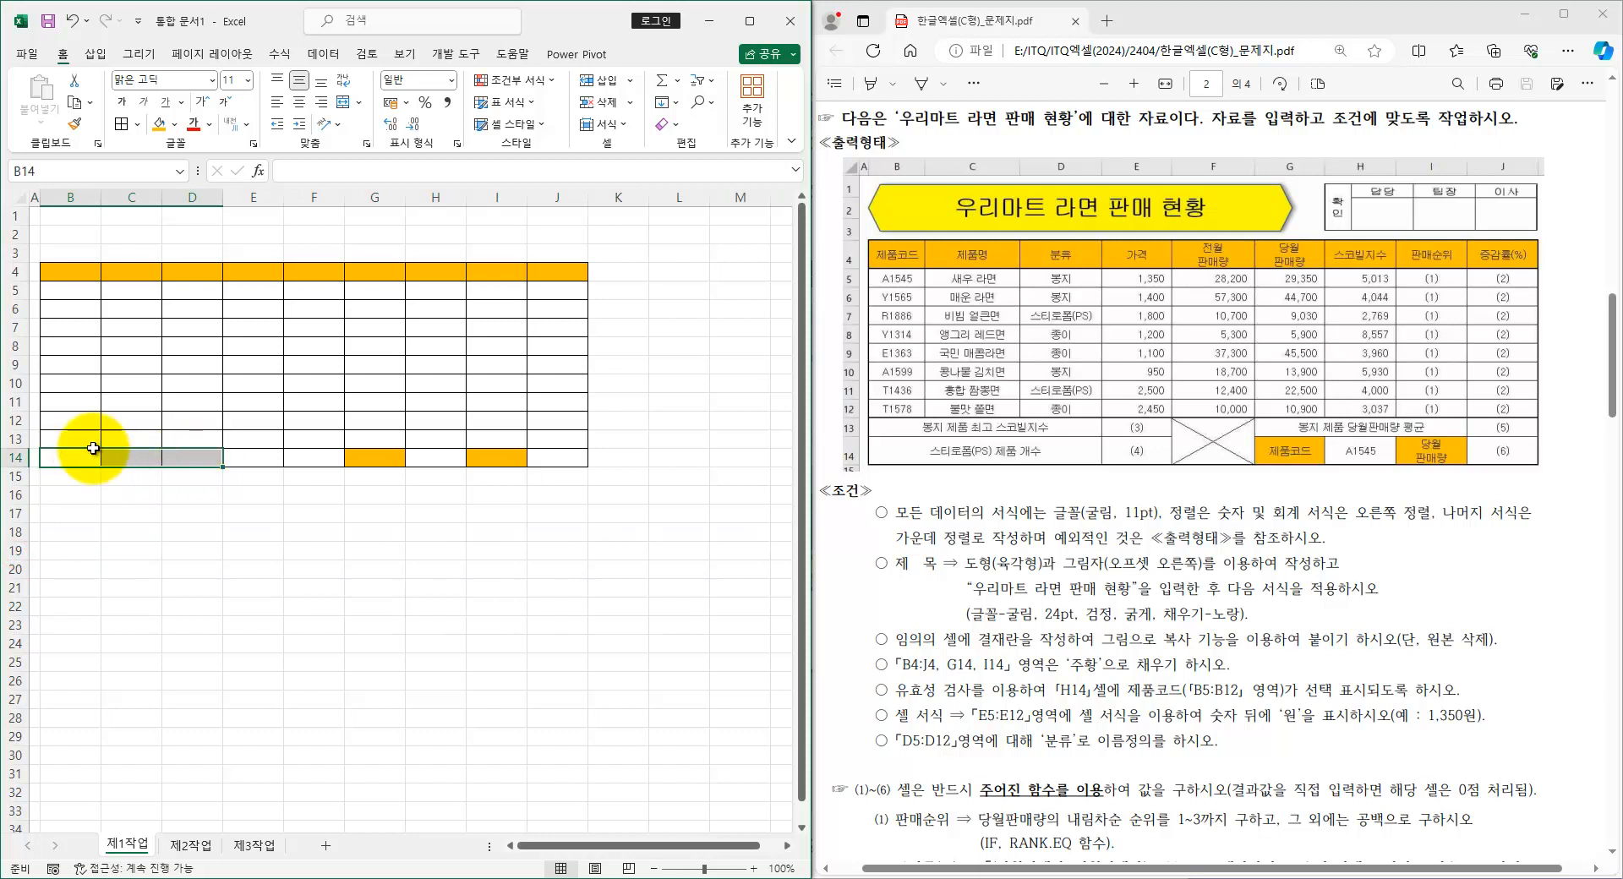
left_click_drag(60, 439, 218, 456)
left_click_drag(315, 439, 515, 442)
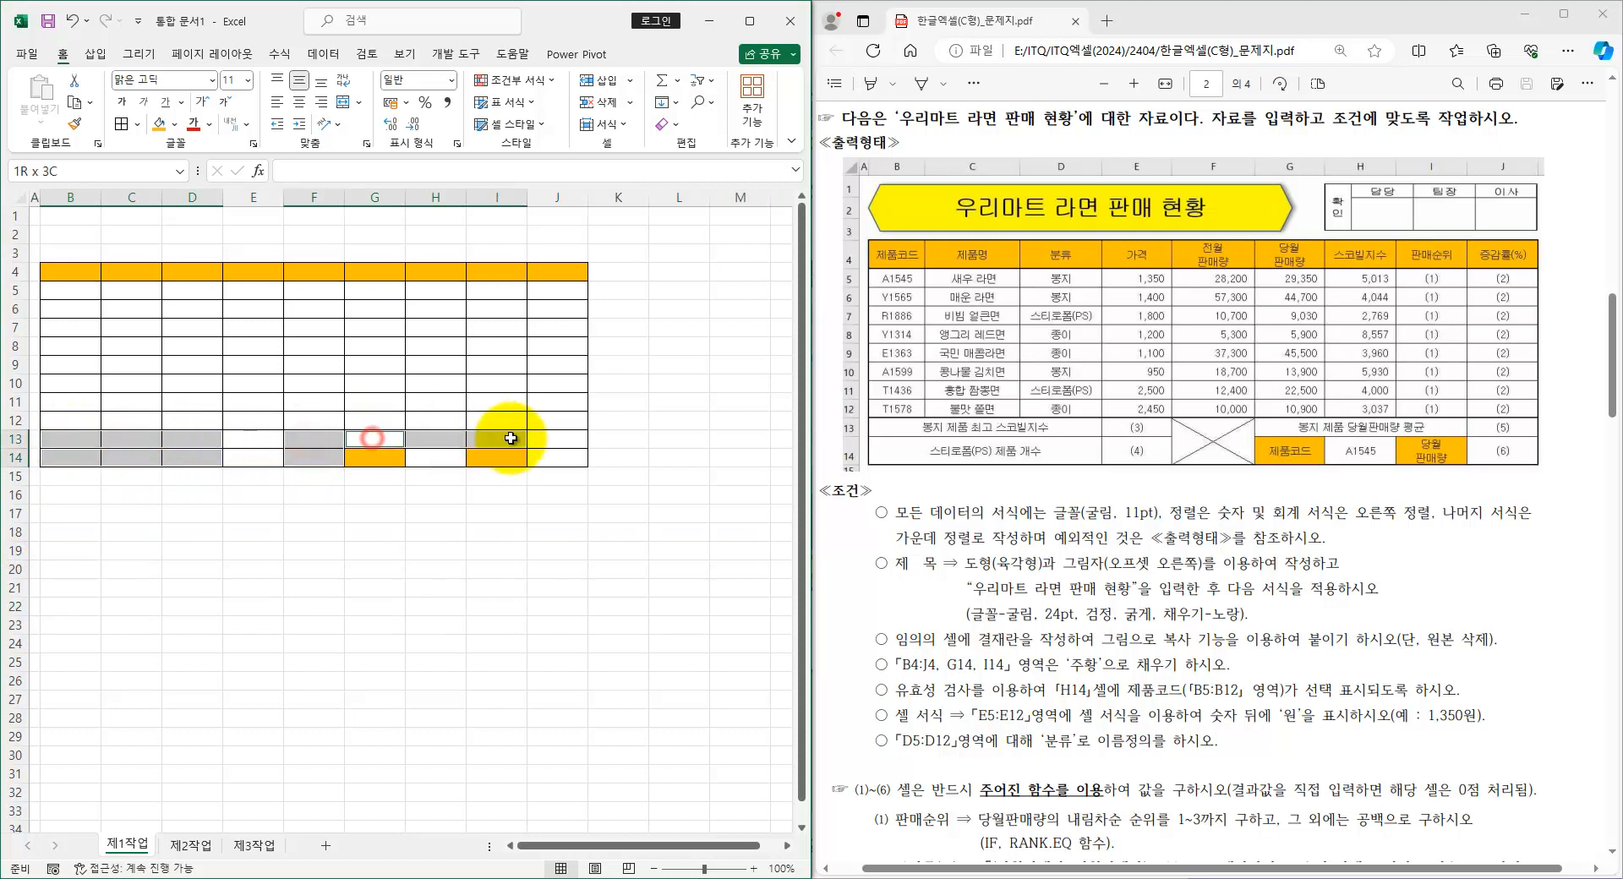
left_click(343, 102)
- Enter the label "봉지 제품 최고 스코빌지수" in the merged cell B13
left_click(155, 443)
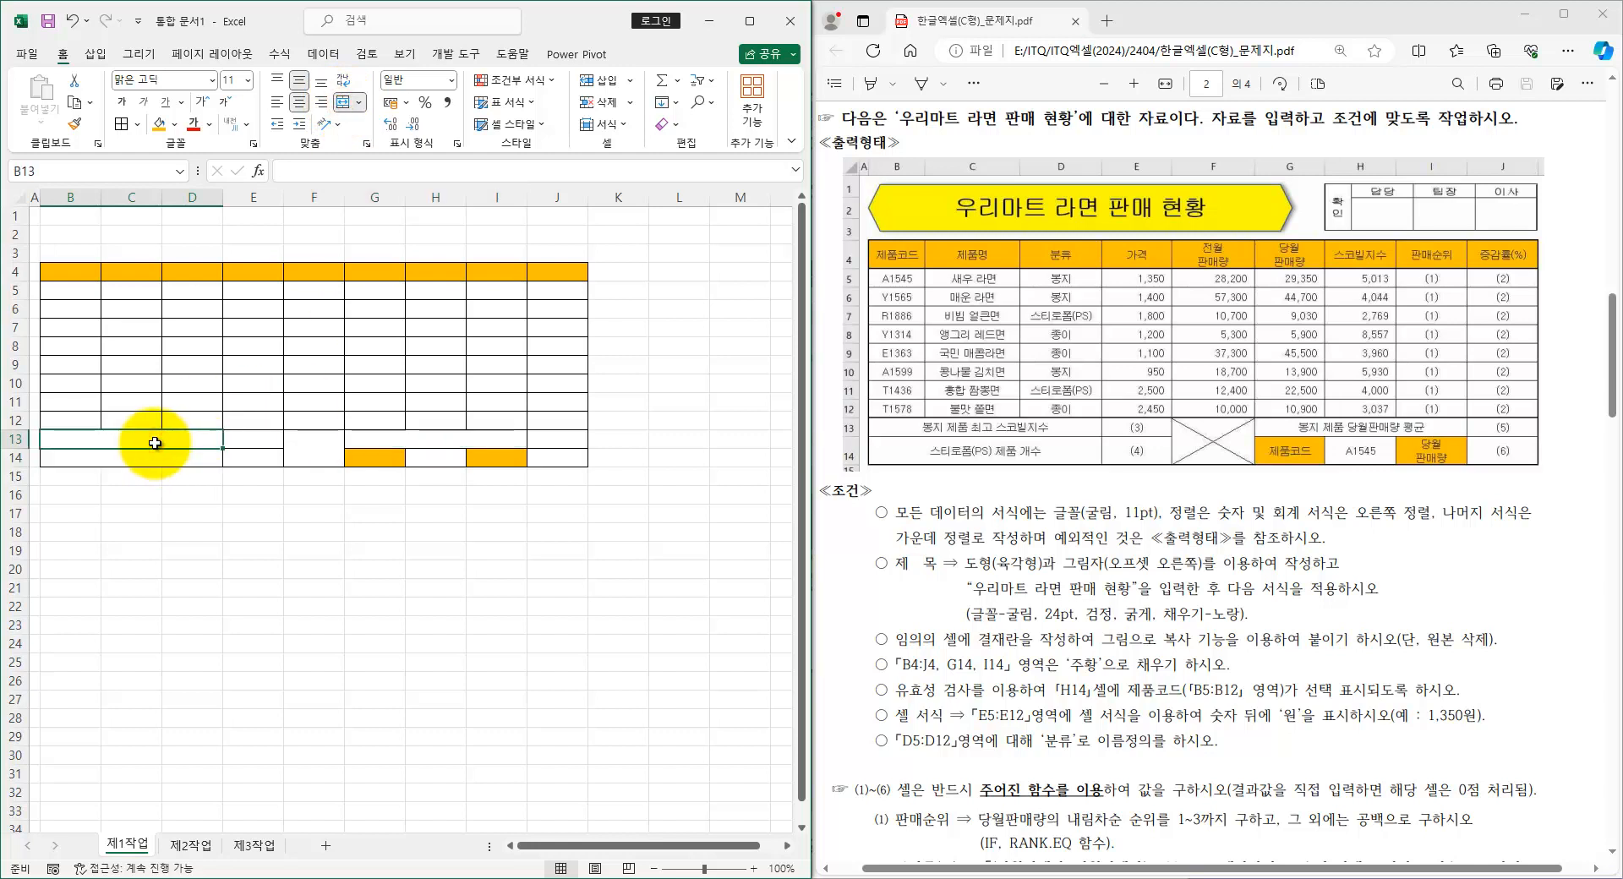
type("qhd")
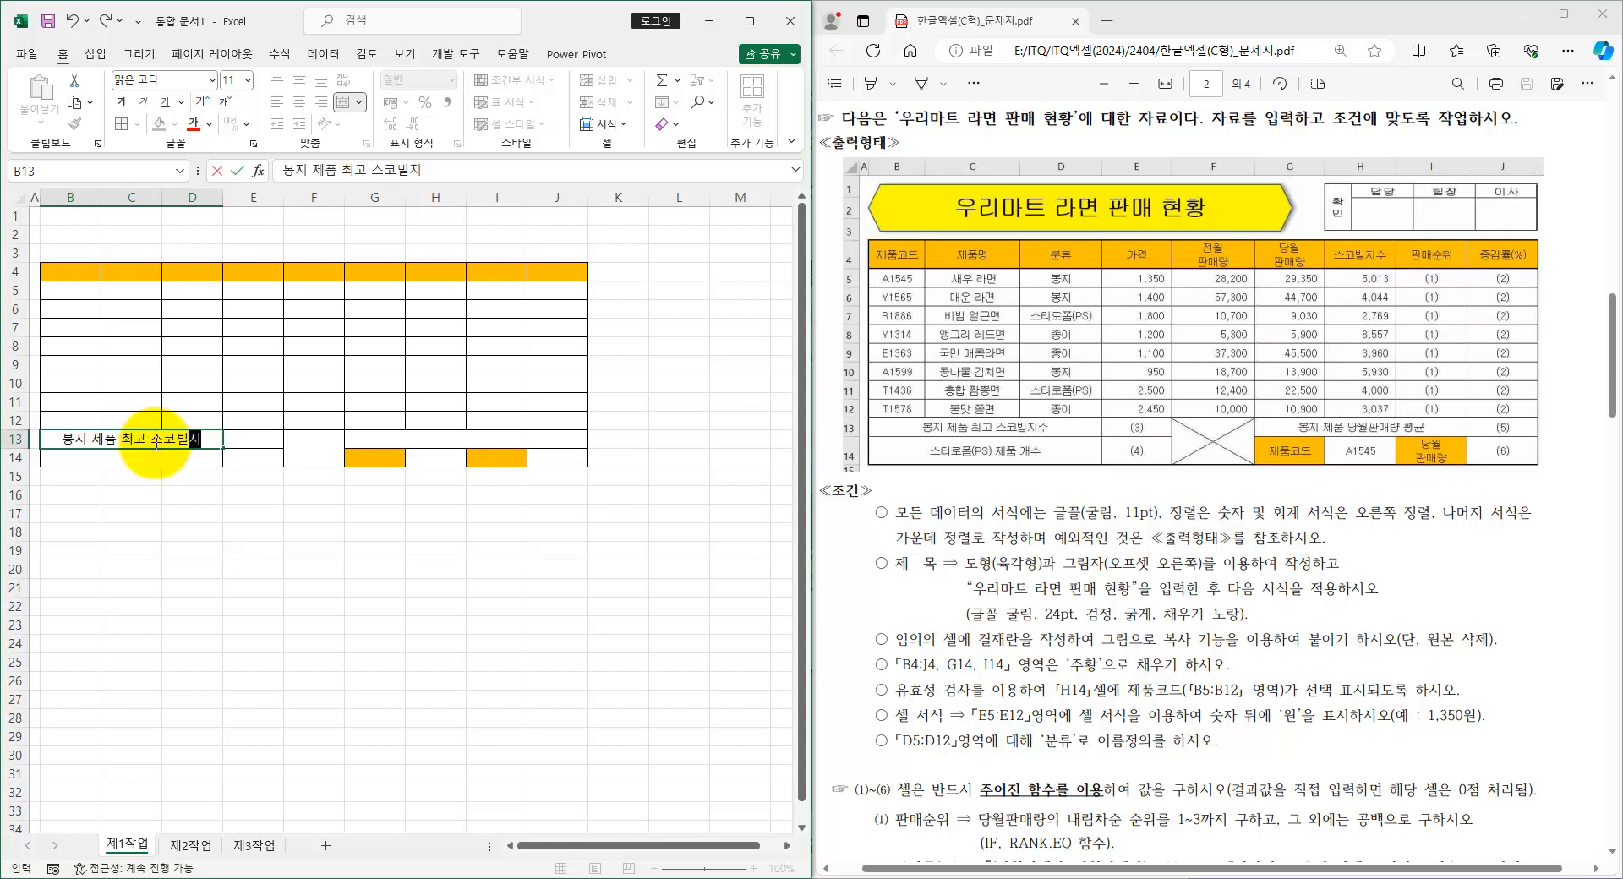
type("tn")
key("Return")
- Enter the label "스티로폼(PS) 제품 개수" in the merged cell B14
type("tmxlfh")
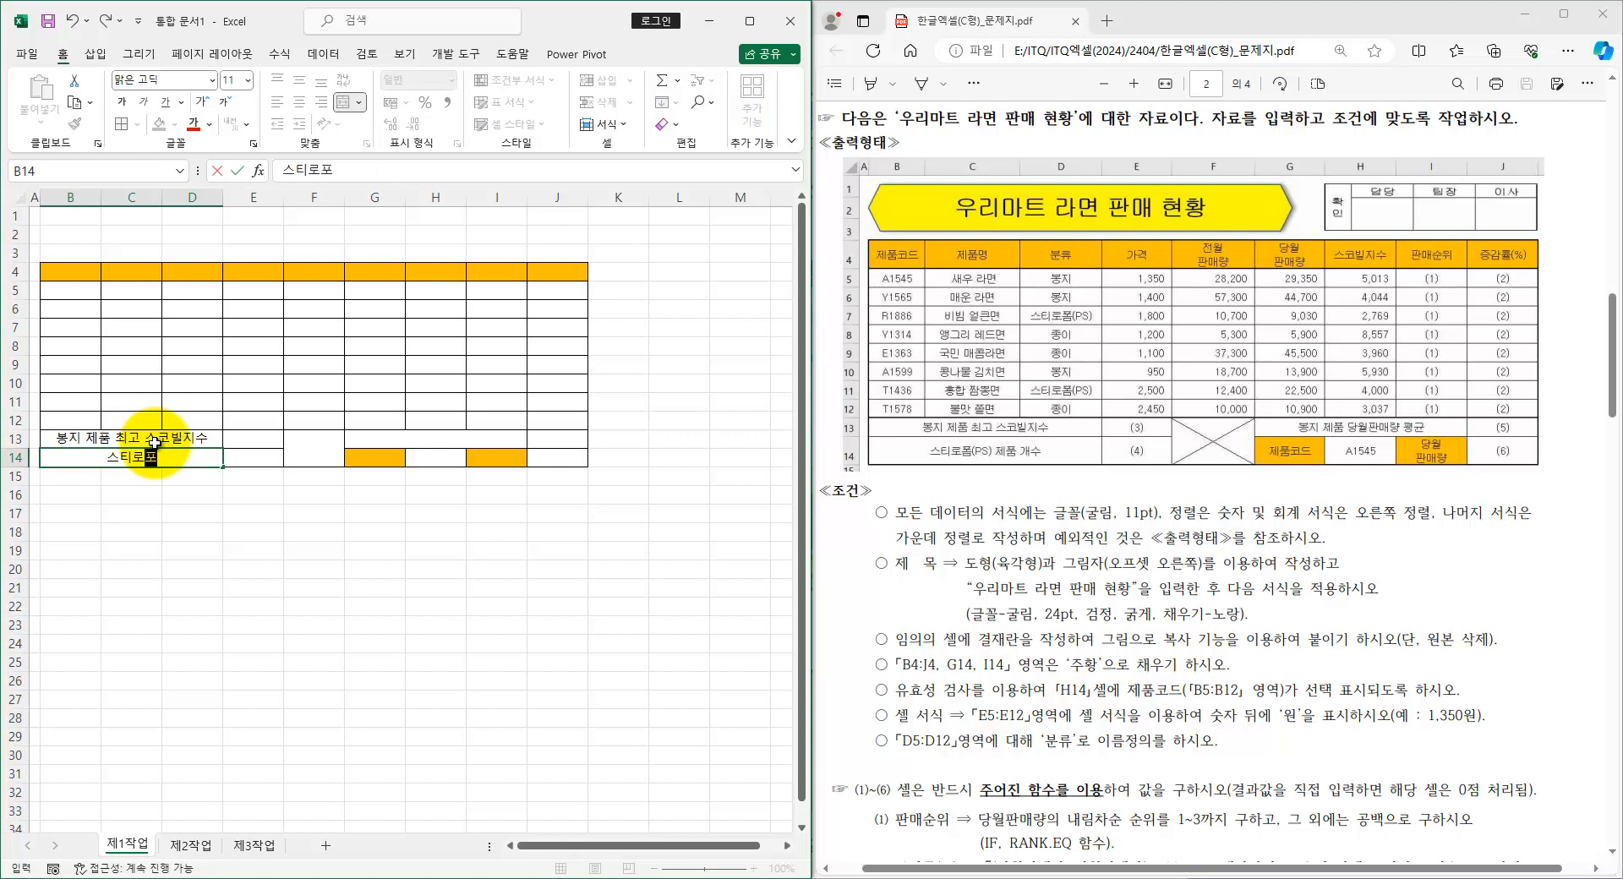
key("Left")
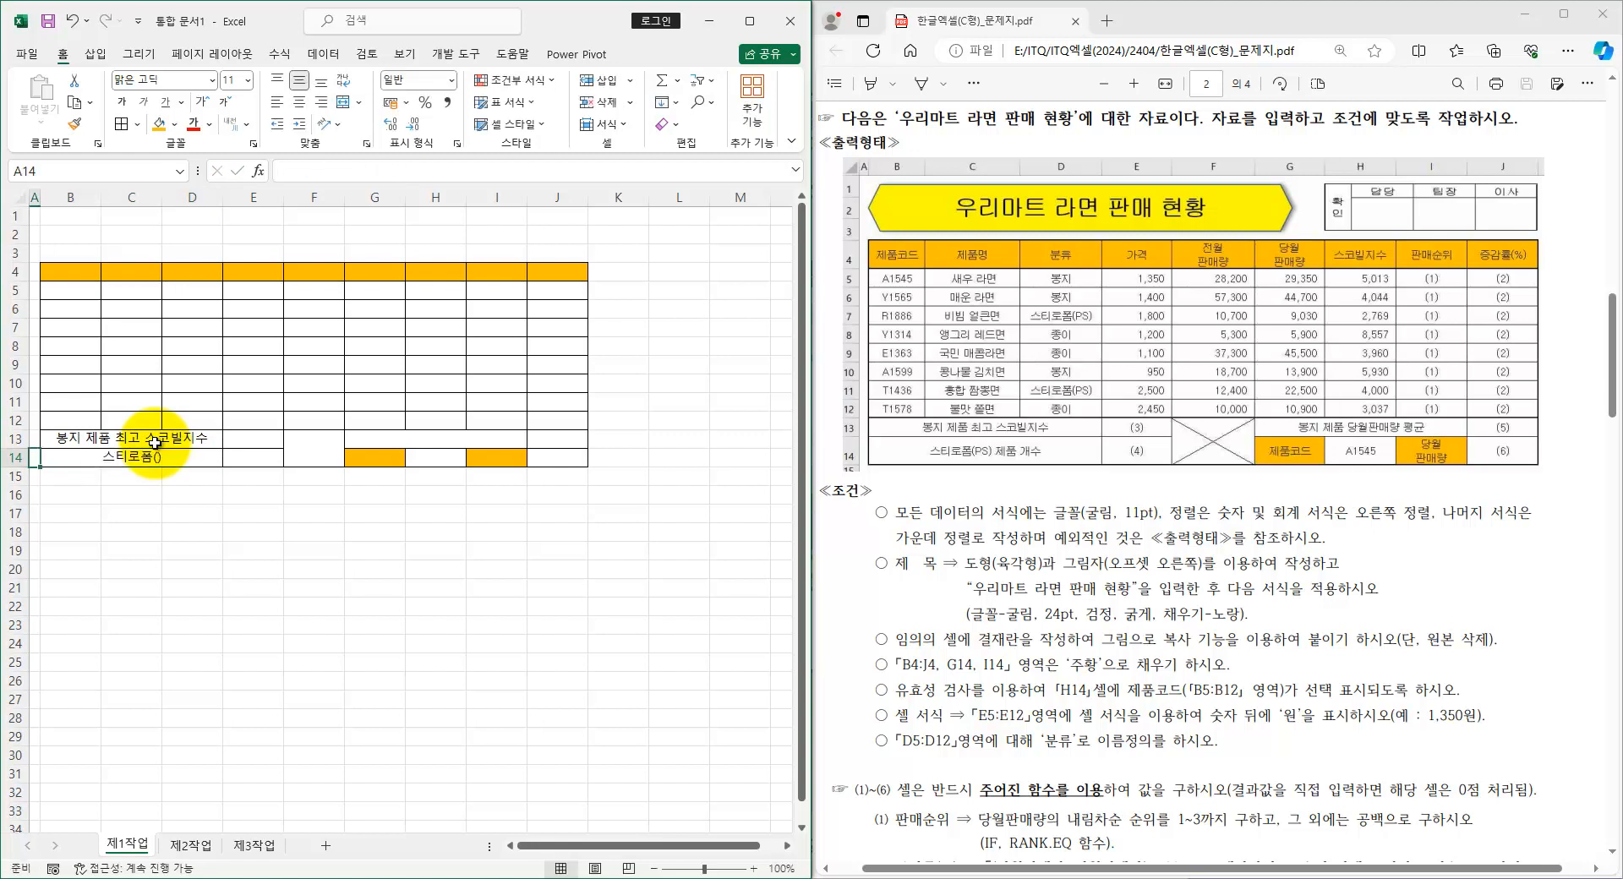
type("ps")
key("Escape")
key("Right")
type("ps")
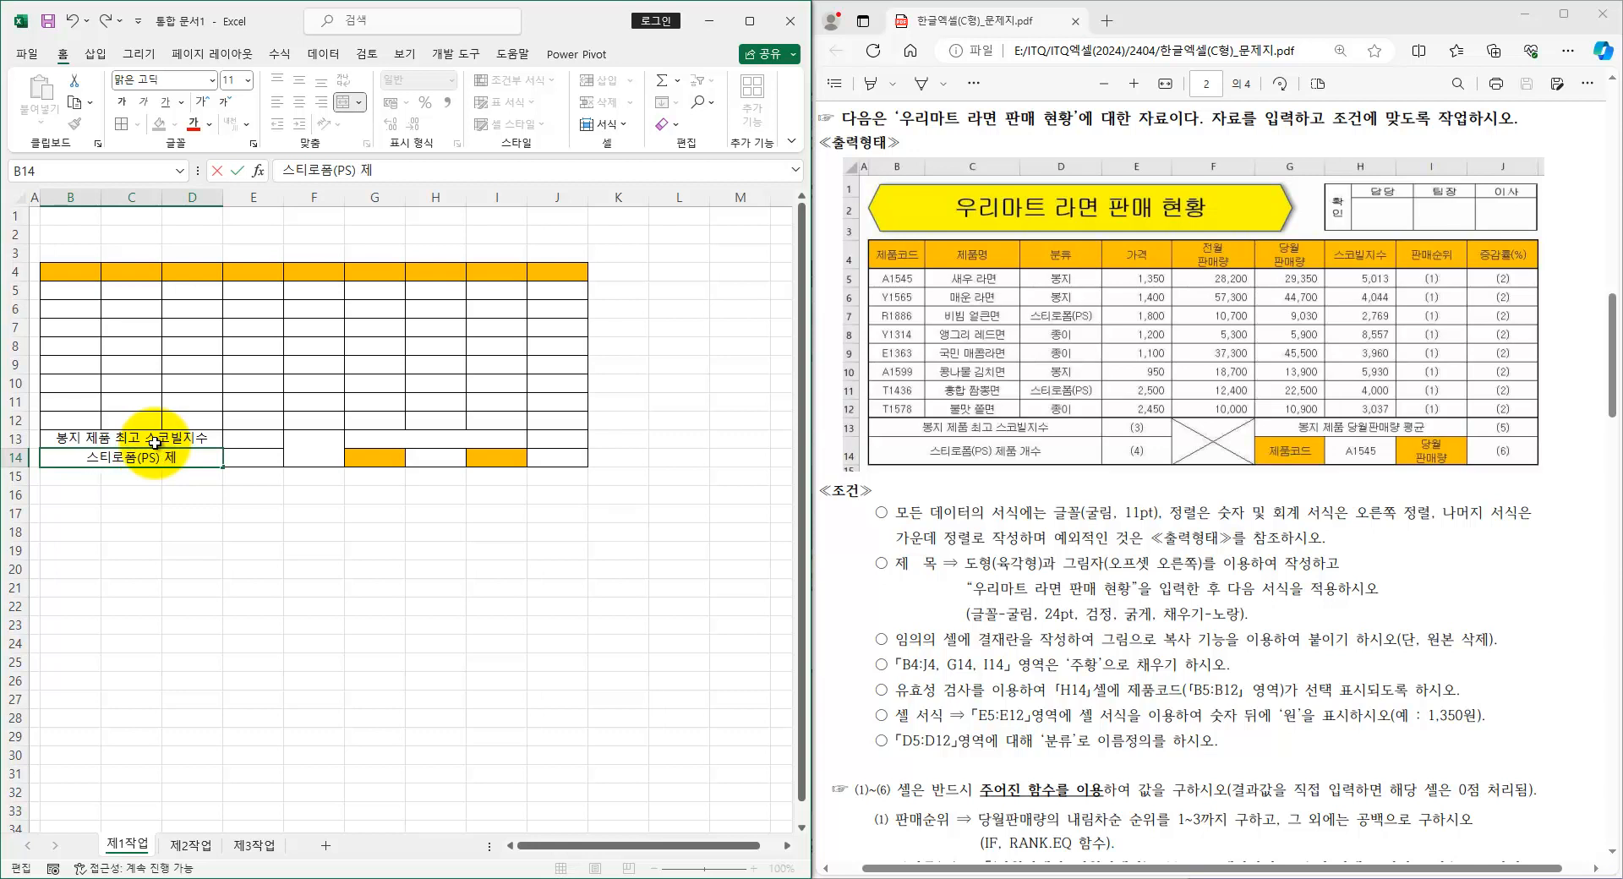
key("Right")
- Enter "제품코드" in G14 and "당월 판매량" split over two lines in I14
key("Right")
key("Right")
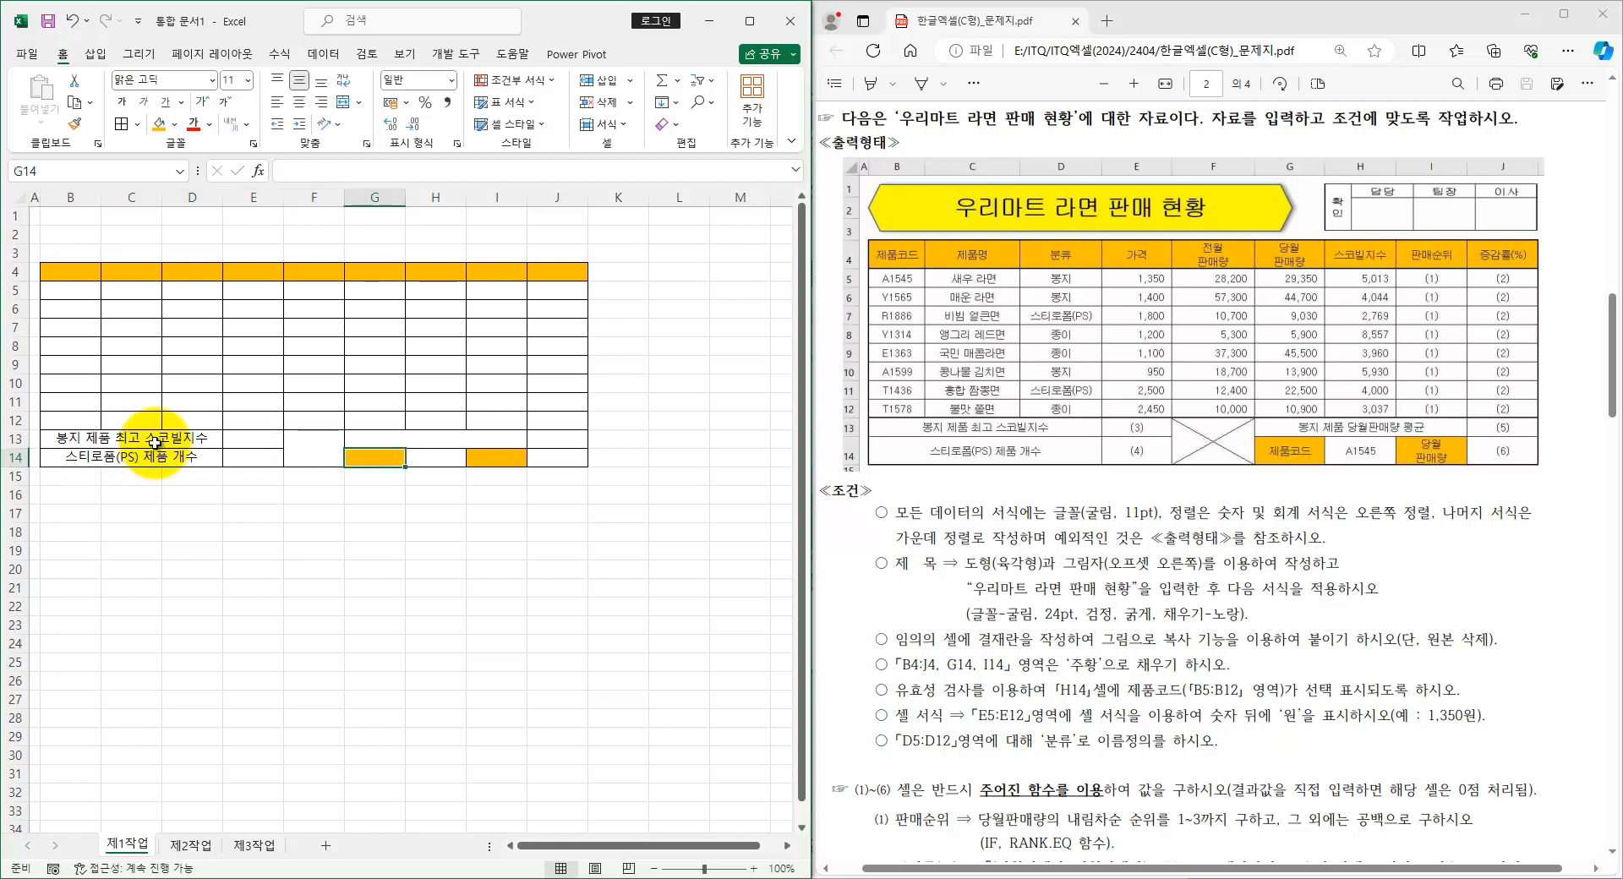
type("제푸")
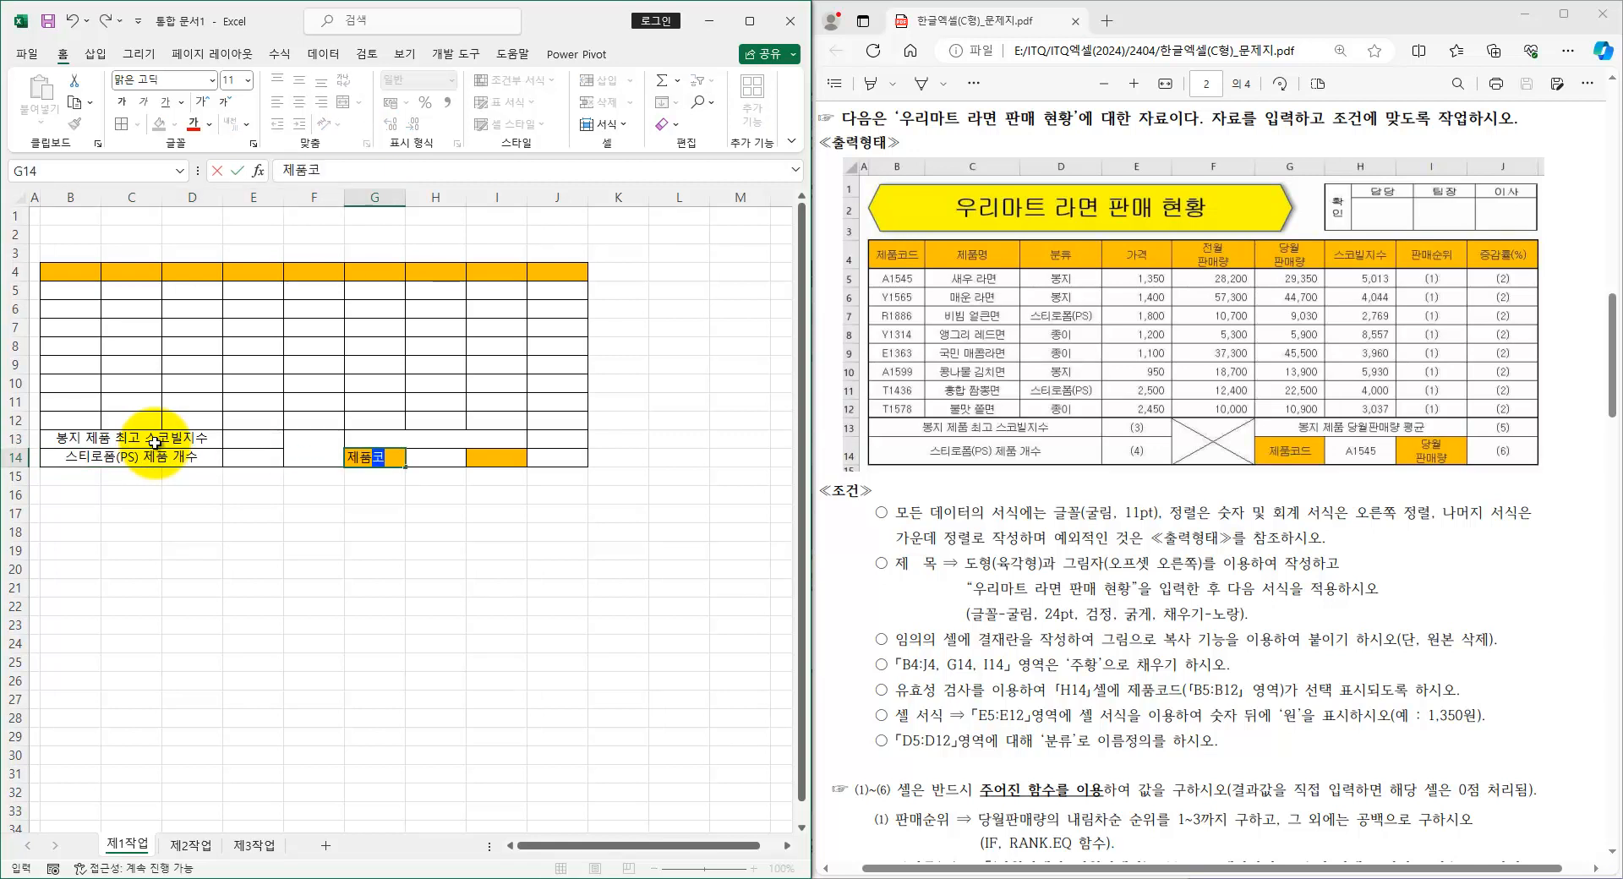
type("다")
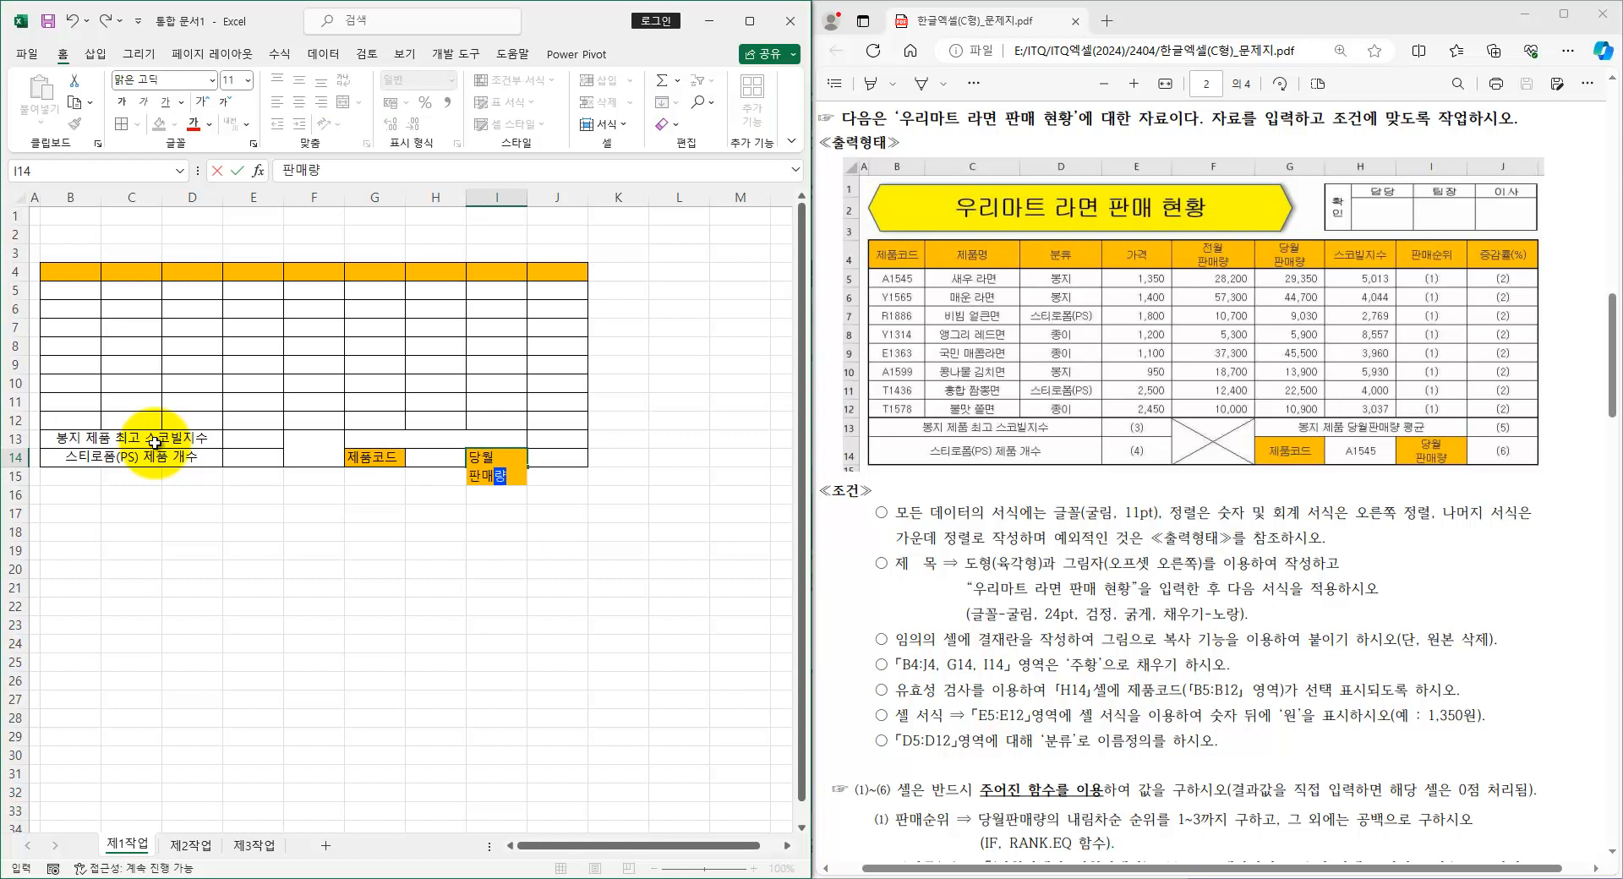
key("Right")
- Enter the label "봉지 제품 당월판매량 평균" in the merged cell G13
key("Left")
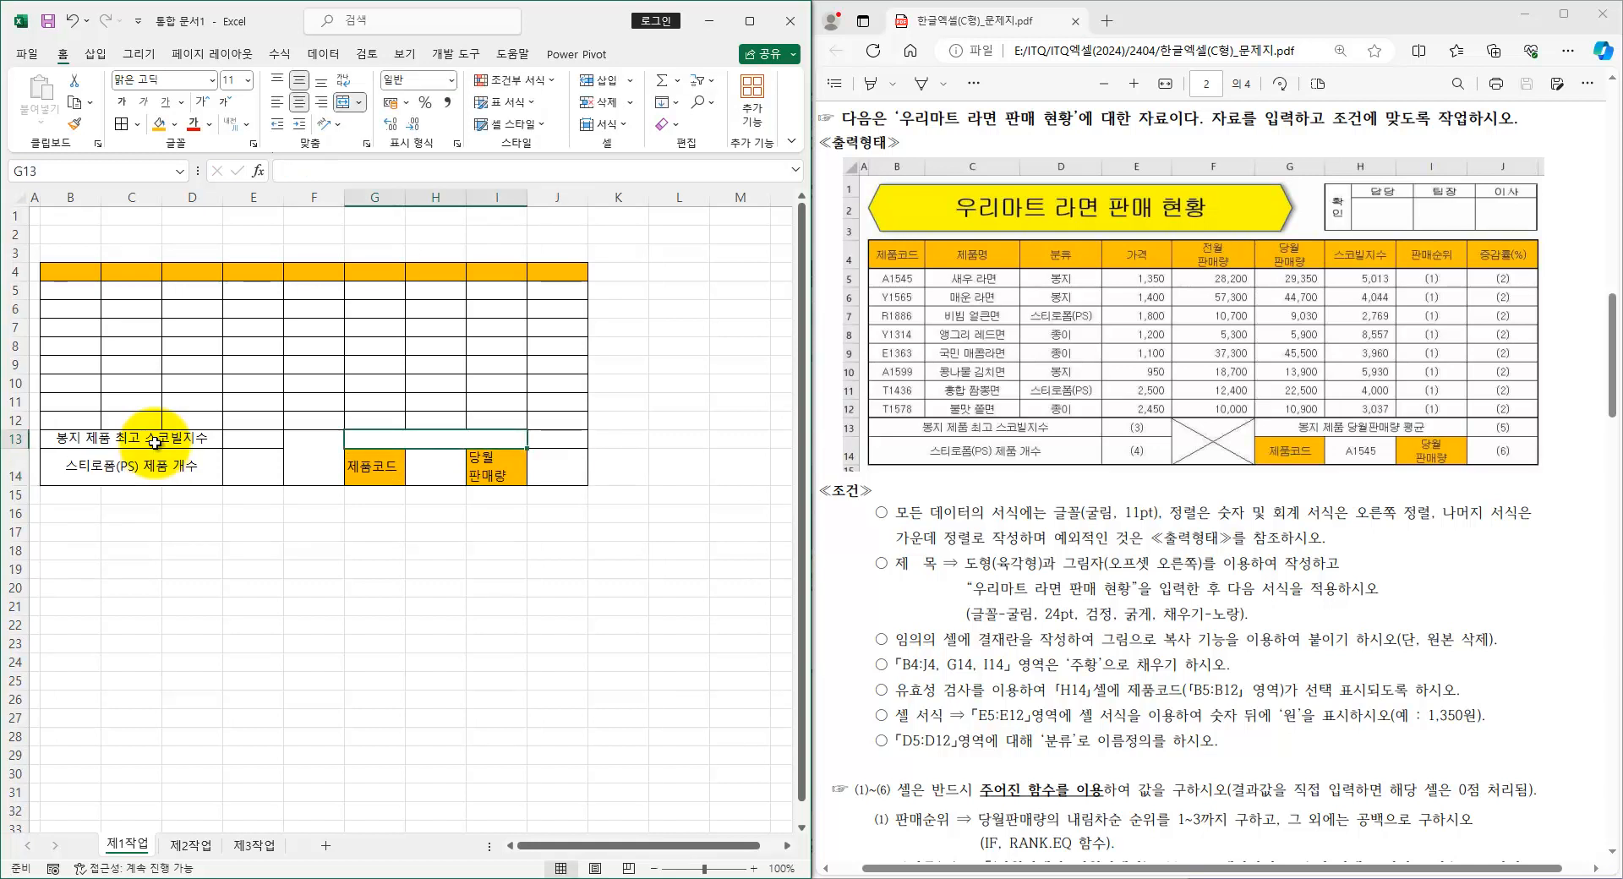
type("보")
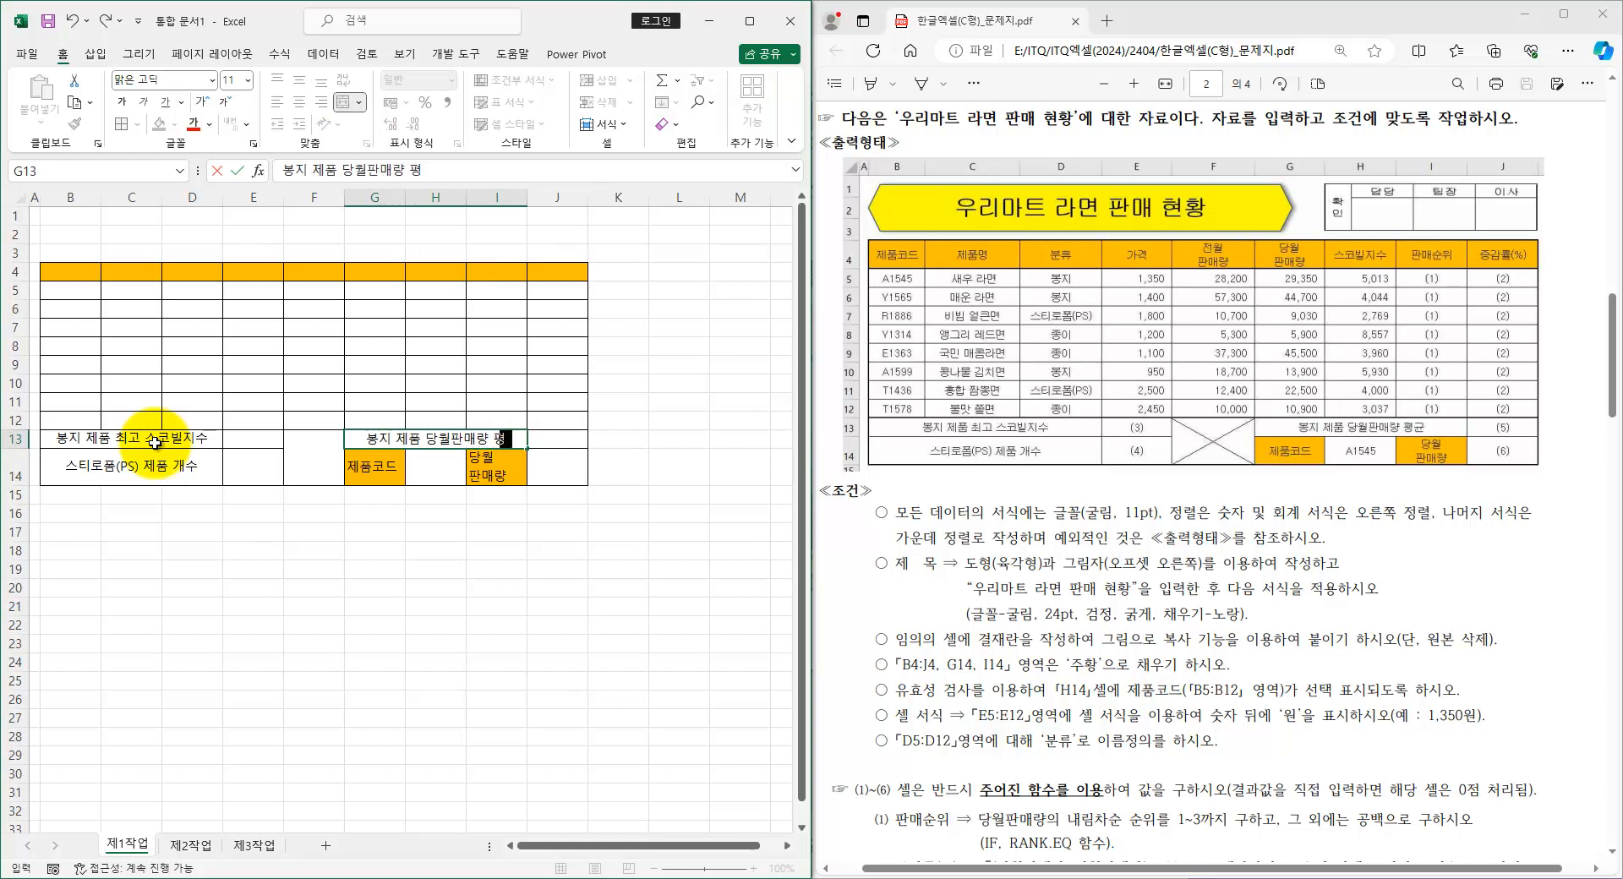
key("Return")
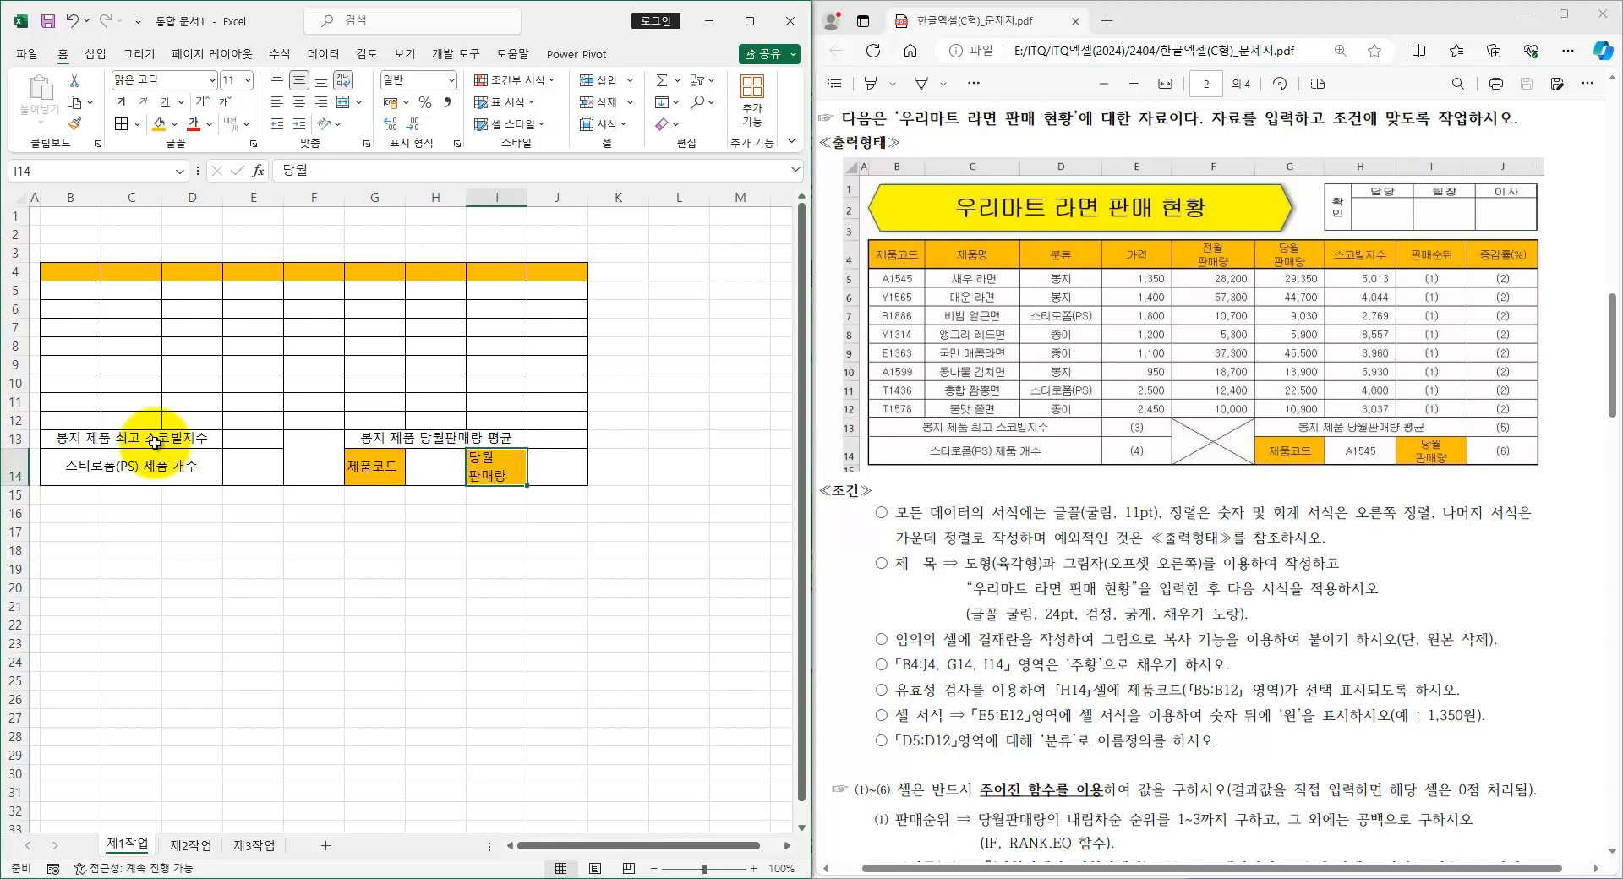
left_click(293, 375)
- Paste the copied ramen sales data into the table starting at B4 as values only
left_click(1618, 475)
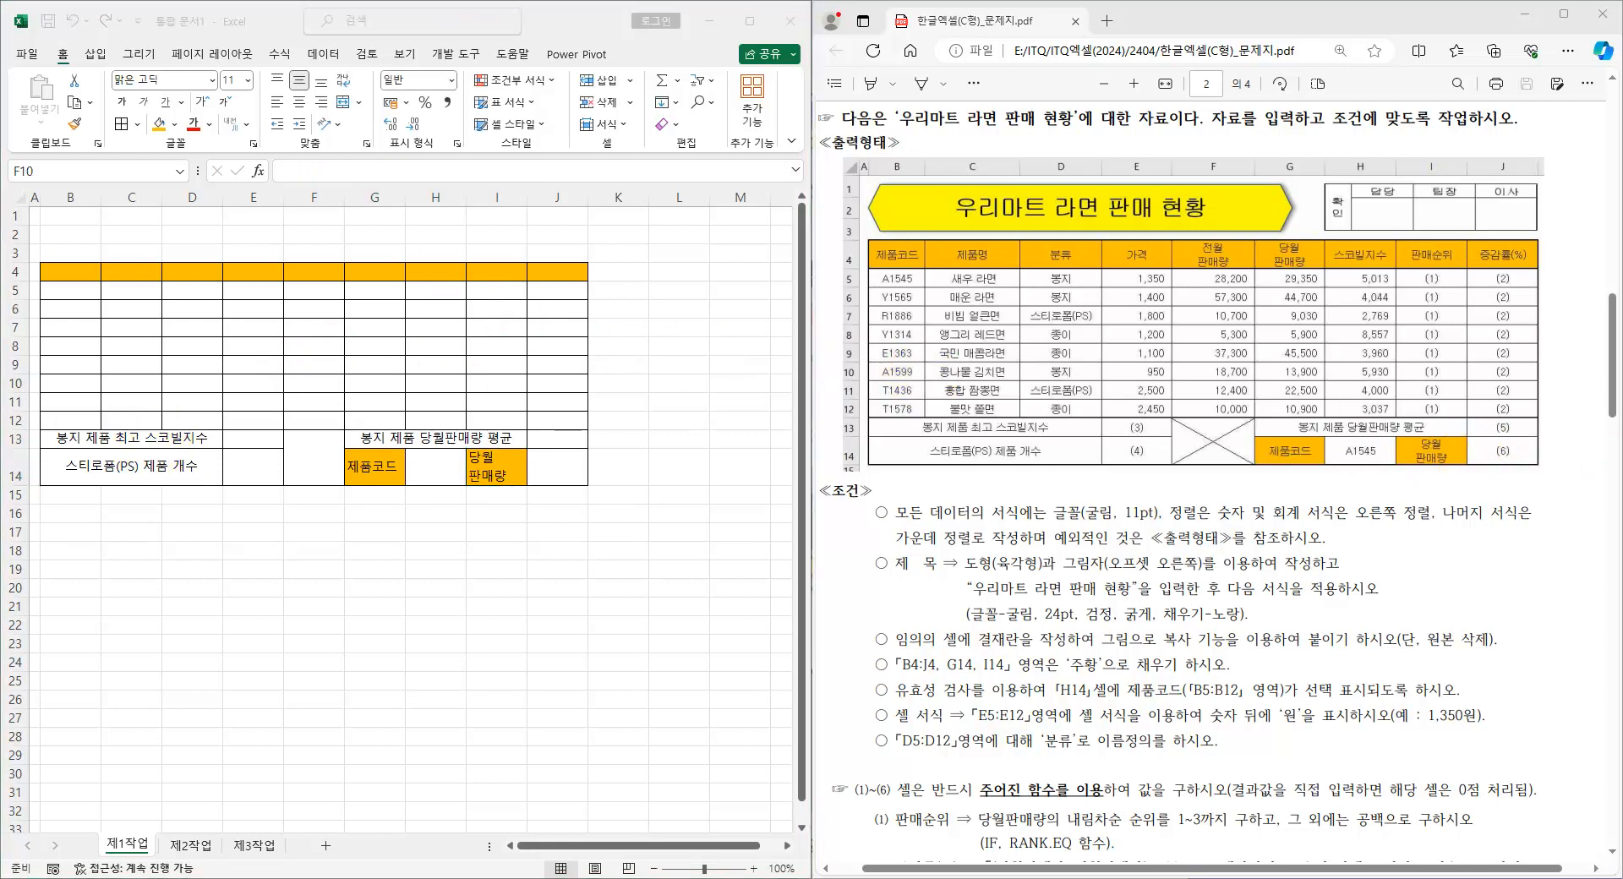
left_click(289, 311)
left_click(65, 271)
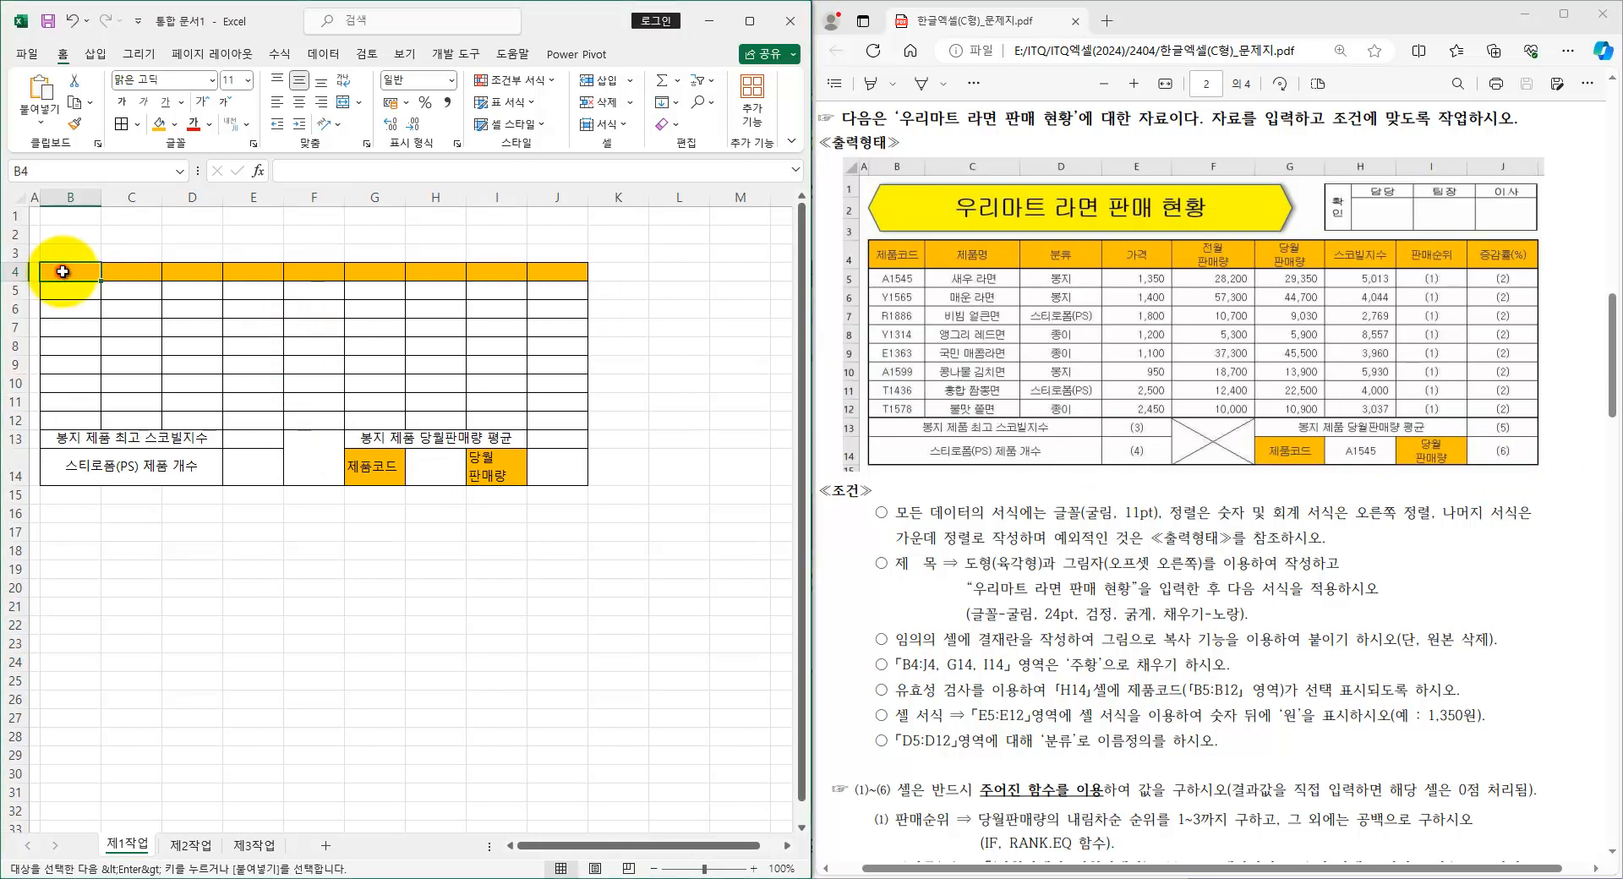
key("ctrl+v")
left_click(617, 454)
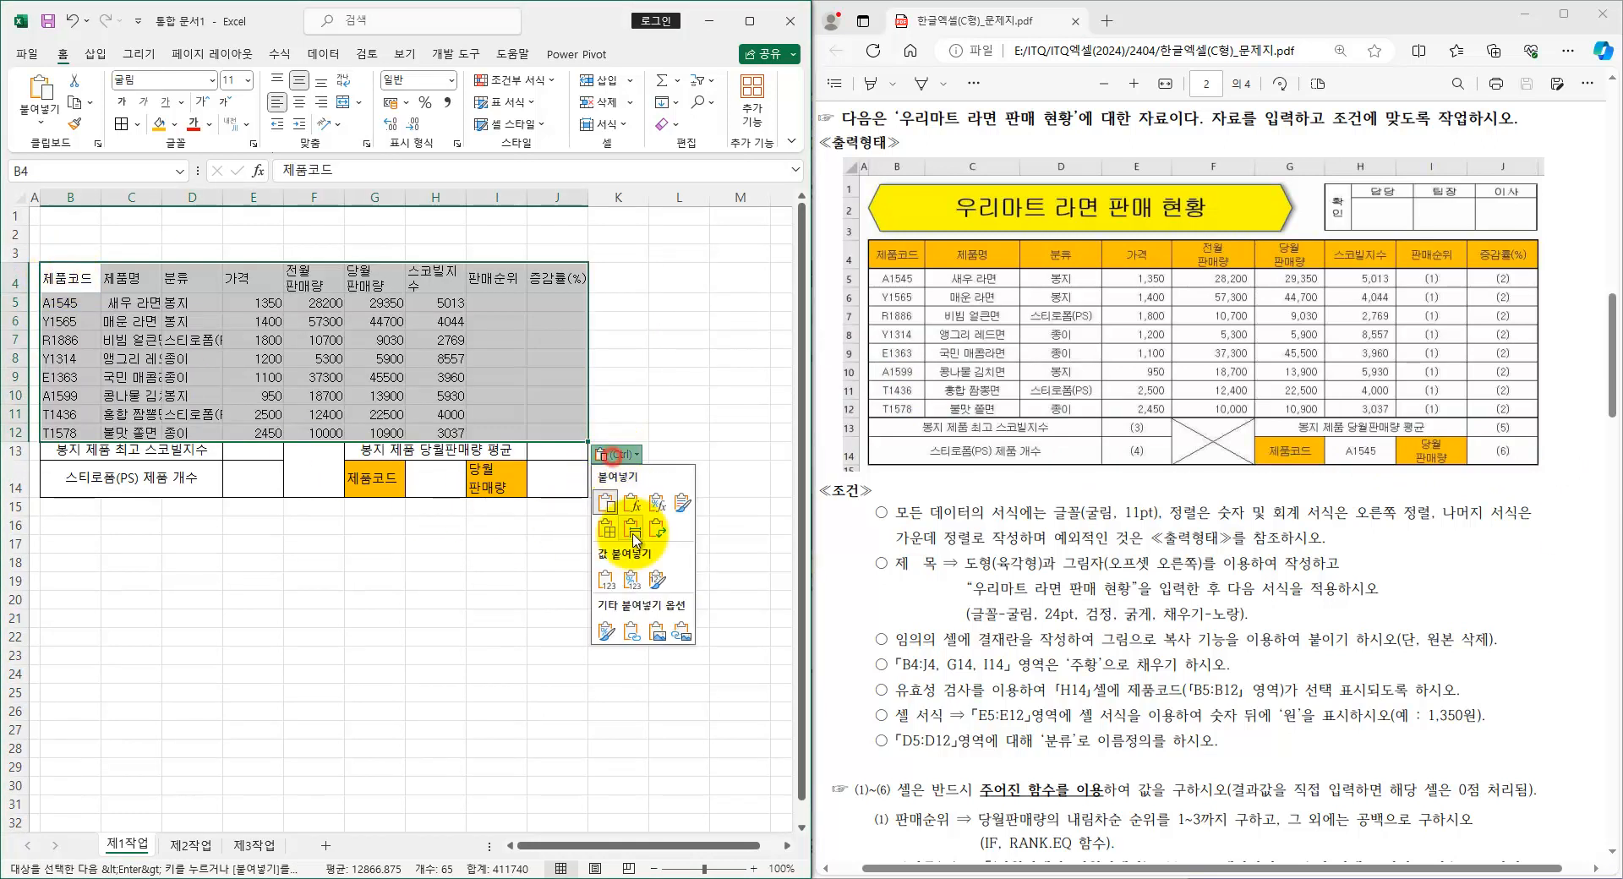
left_click(609, 580)
left_click(296, 343)
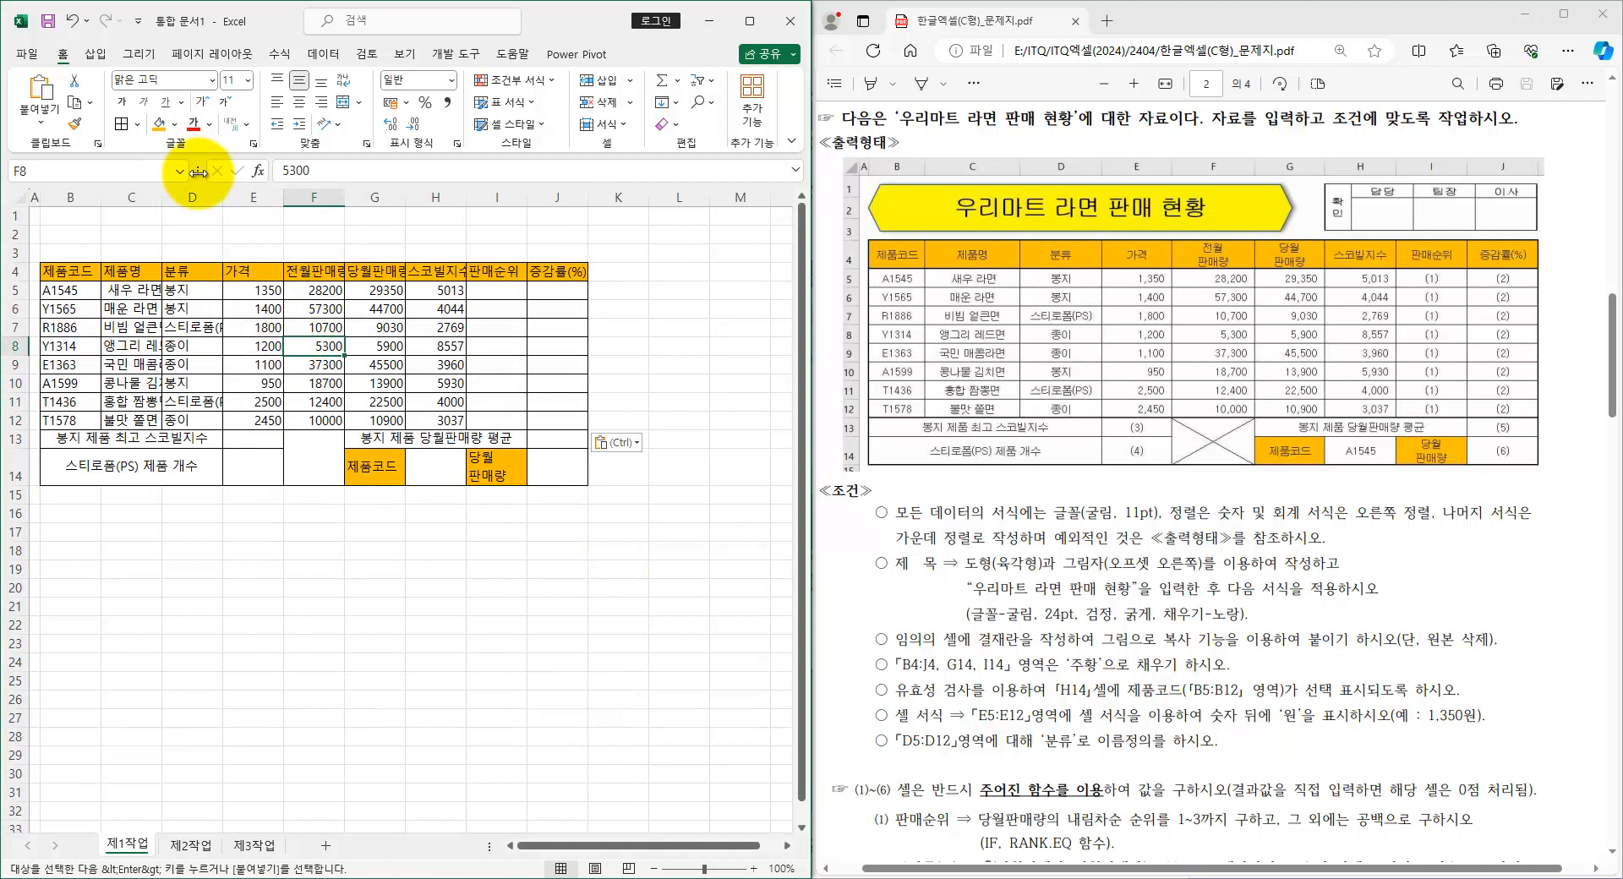
- Autofit column D and split the headers 당월 판매량 in G4 and 전월 판매량 in F4 over two lines
double_click(222, 197)
left_click(433, 340)
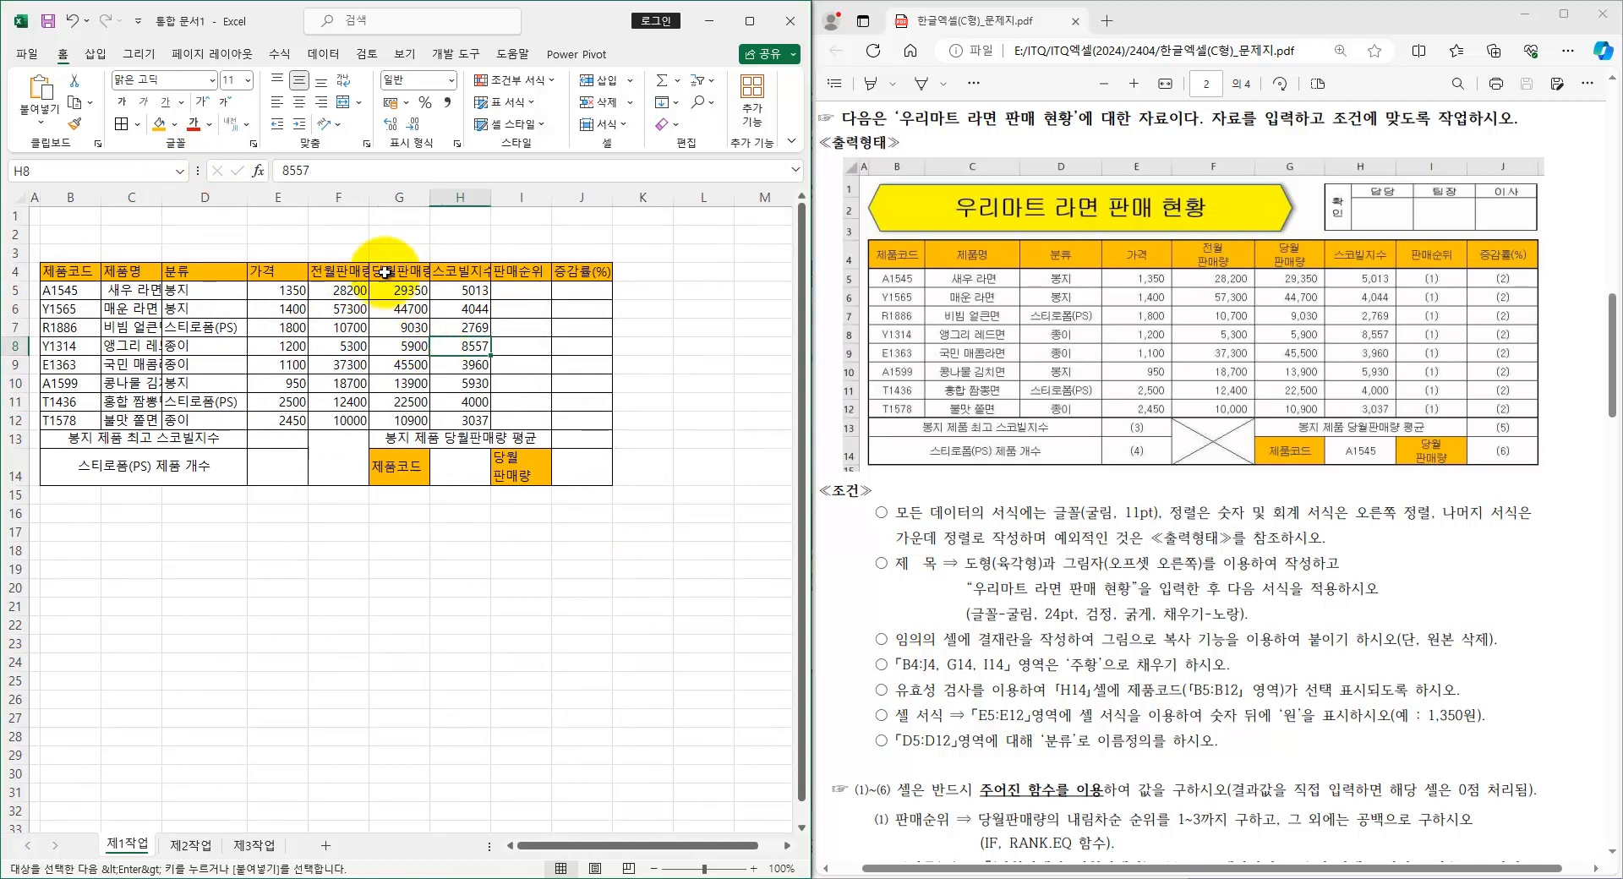
double_click(398, 272)
key("alt+Return")
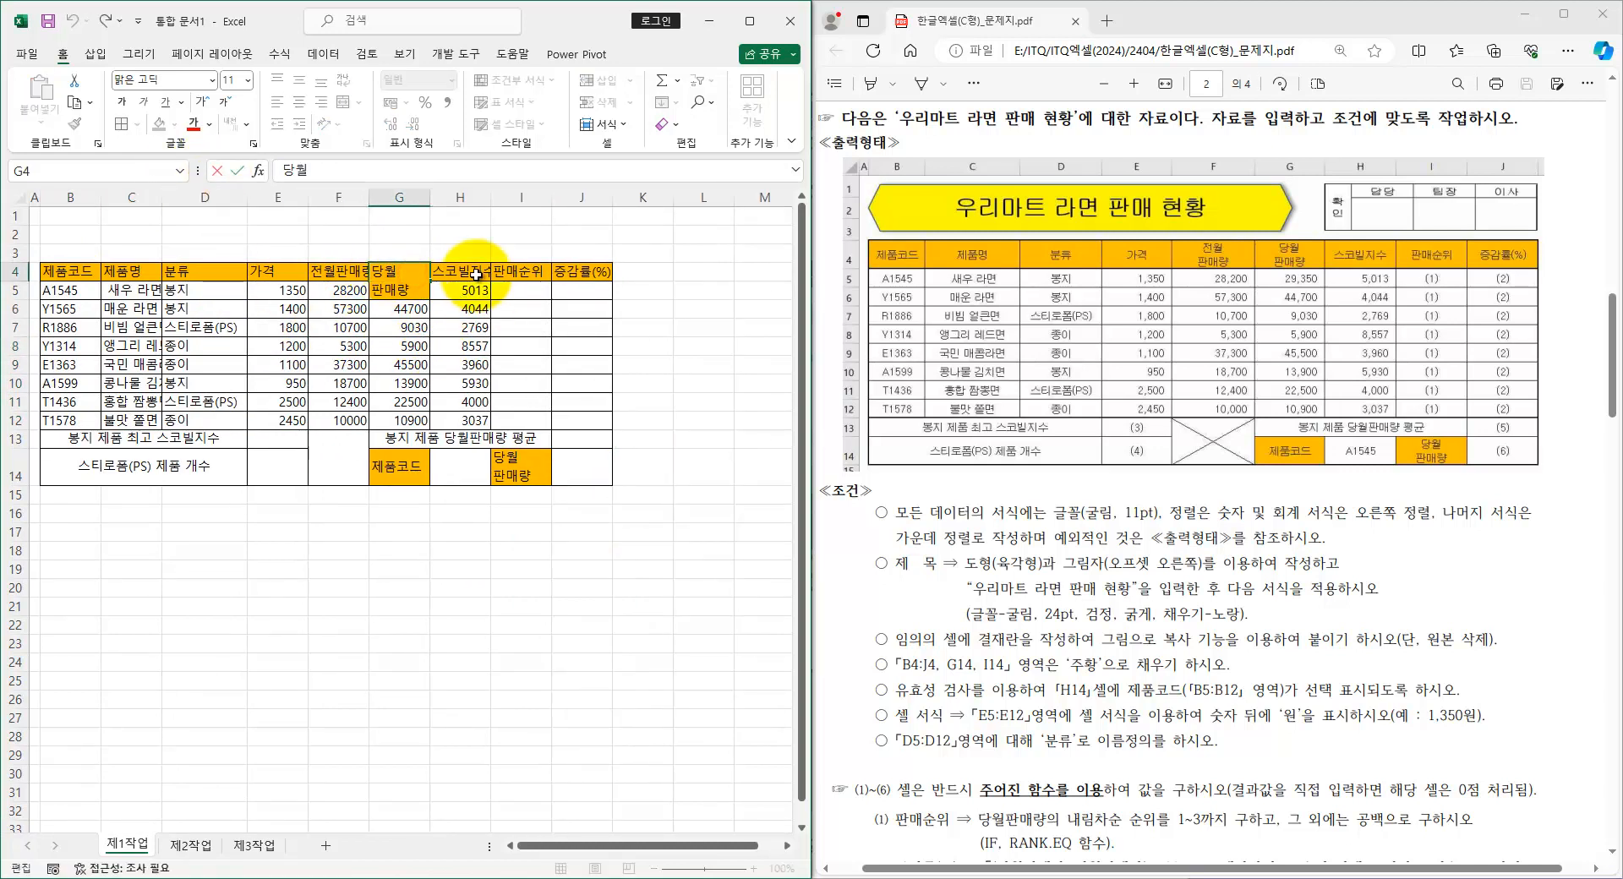
left_click(475, 334)
double_click(325, 282)
key("alt+Return")
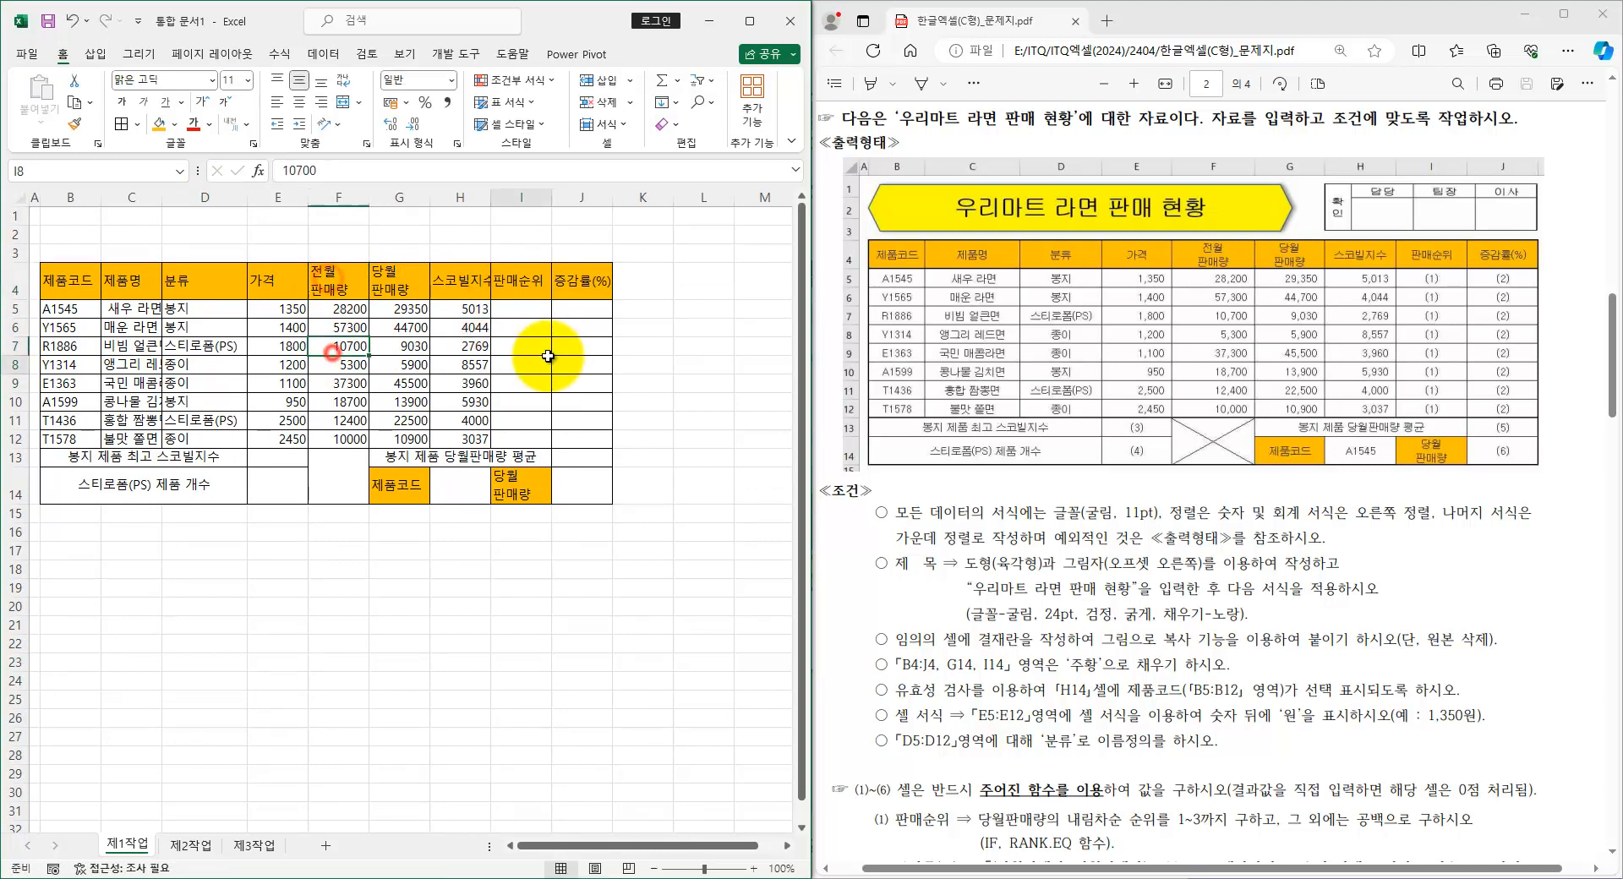
- Autofit columns H and C so the 스코빌지수 header and the product names fit
left_click(477, 275)
double_click(491, 197)
left_click_drag(205, 364, 135, 364)
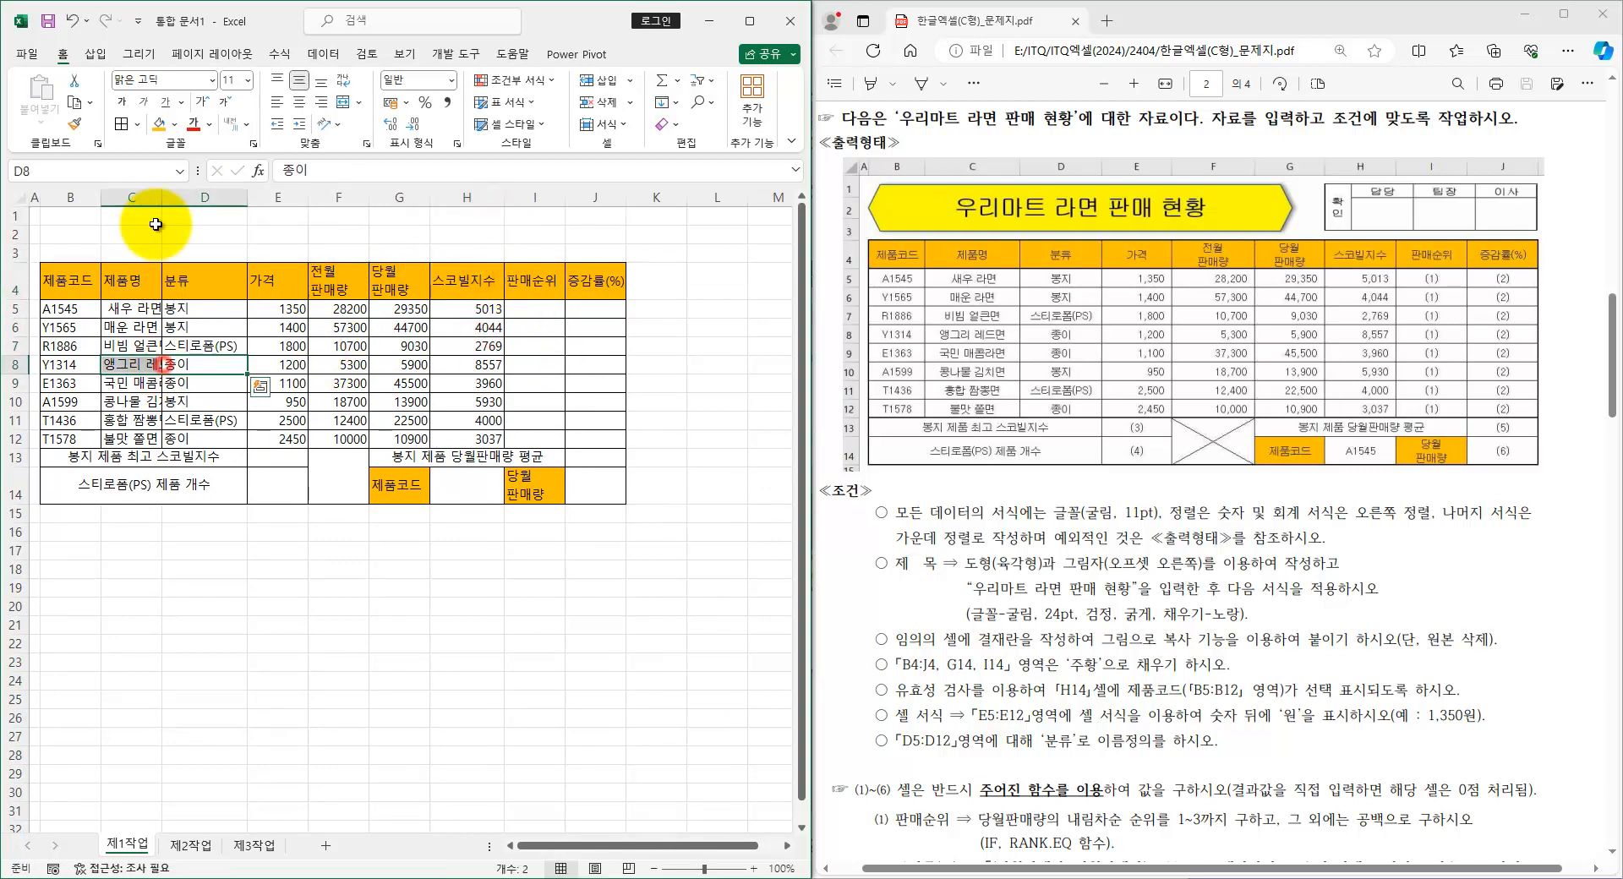
double_click(162, 197)
left_click(159, 402)
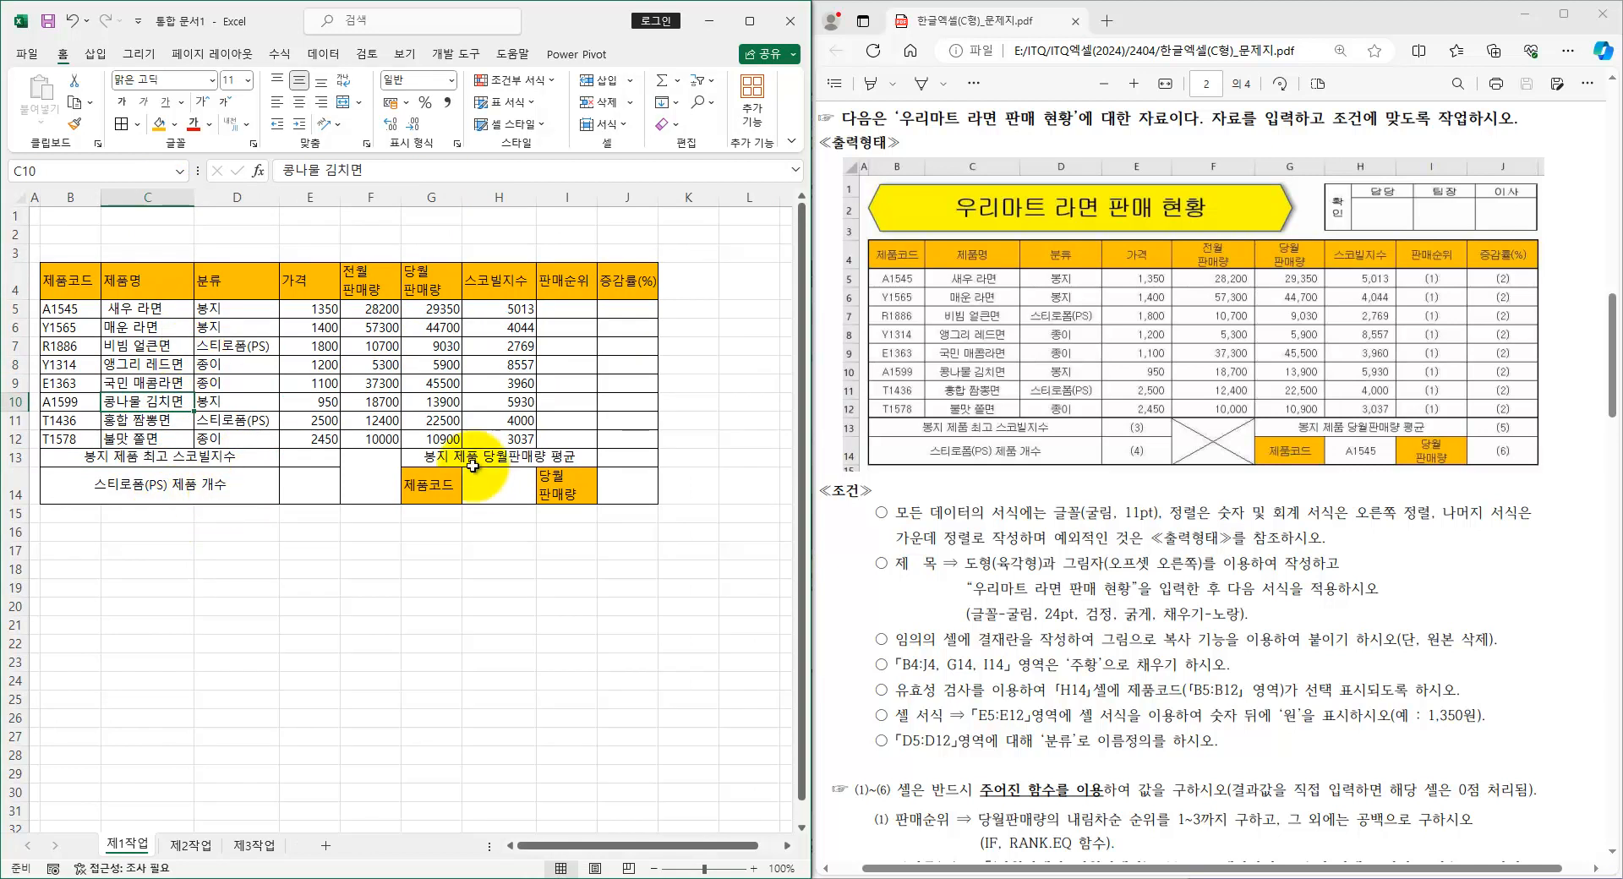
- Set the font of the entire sheet to 굴림 and centre all cell contents horizontally
left_click(19, 196)
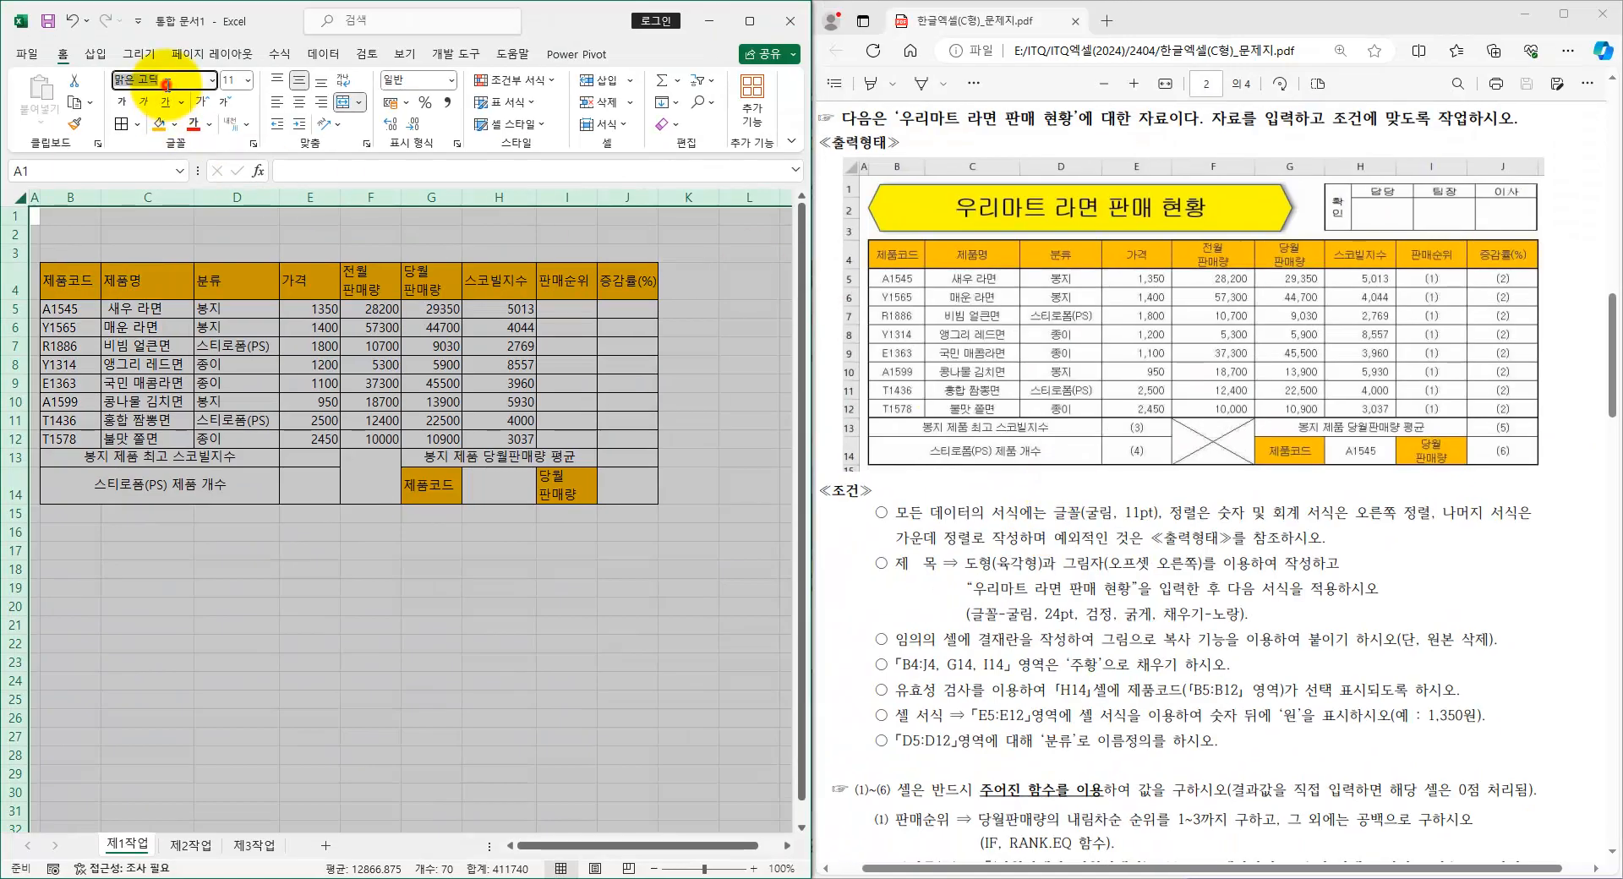
left_click(167, 84)
type("굴림")
key("Return")
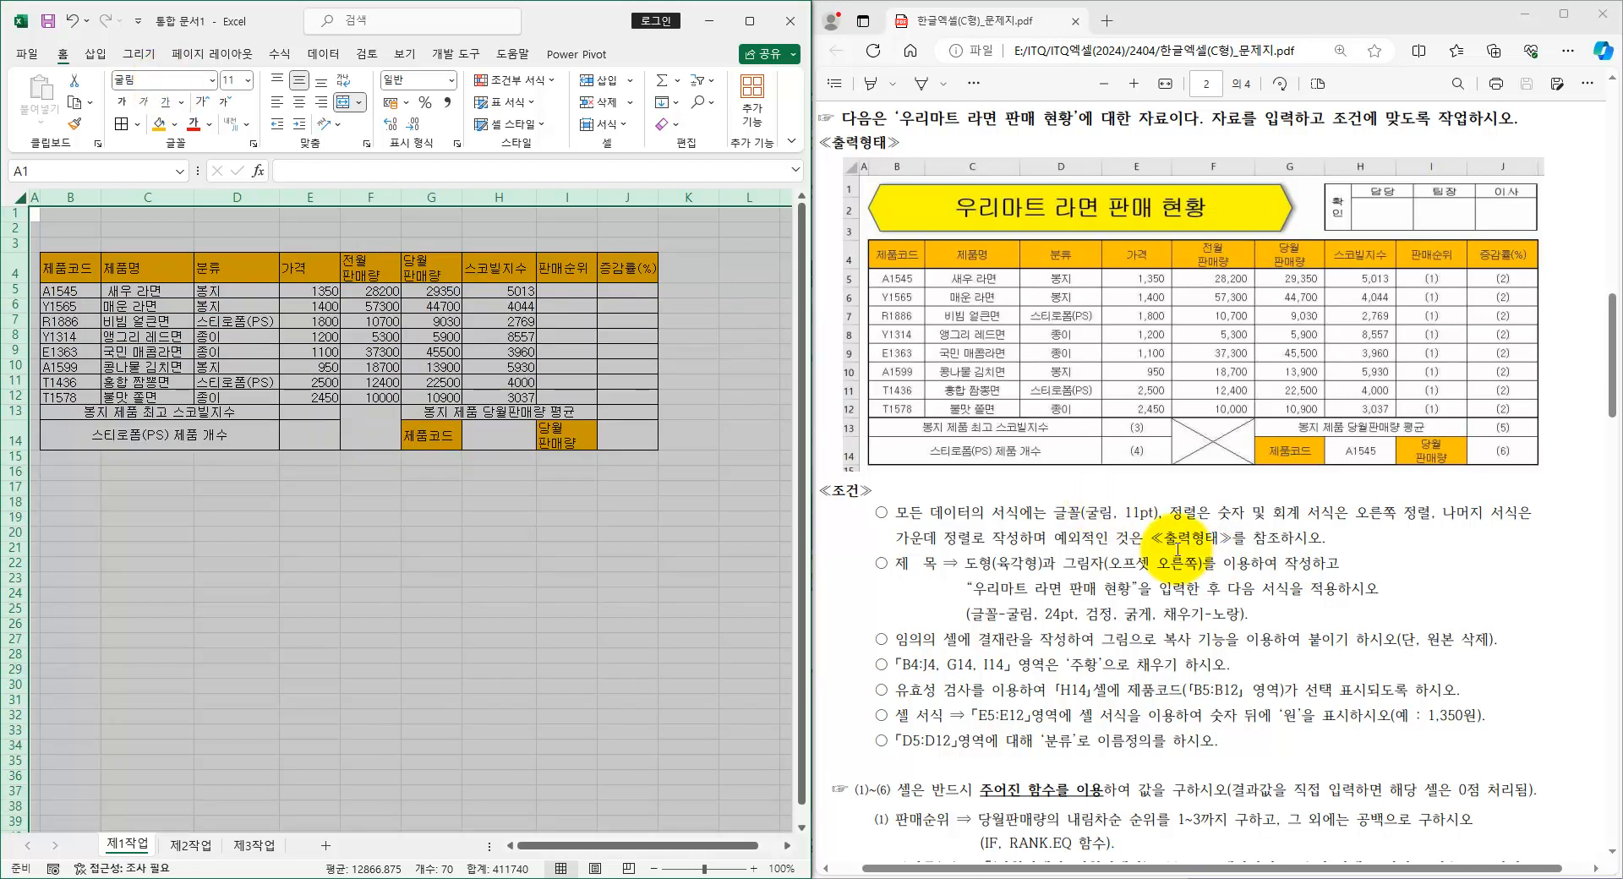
left_click(299, 102)
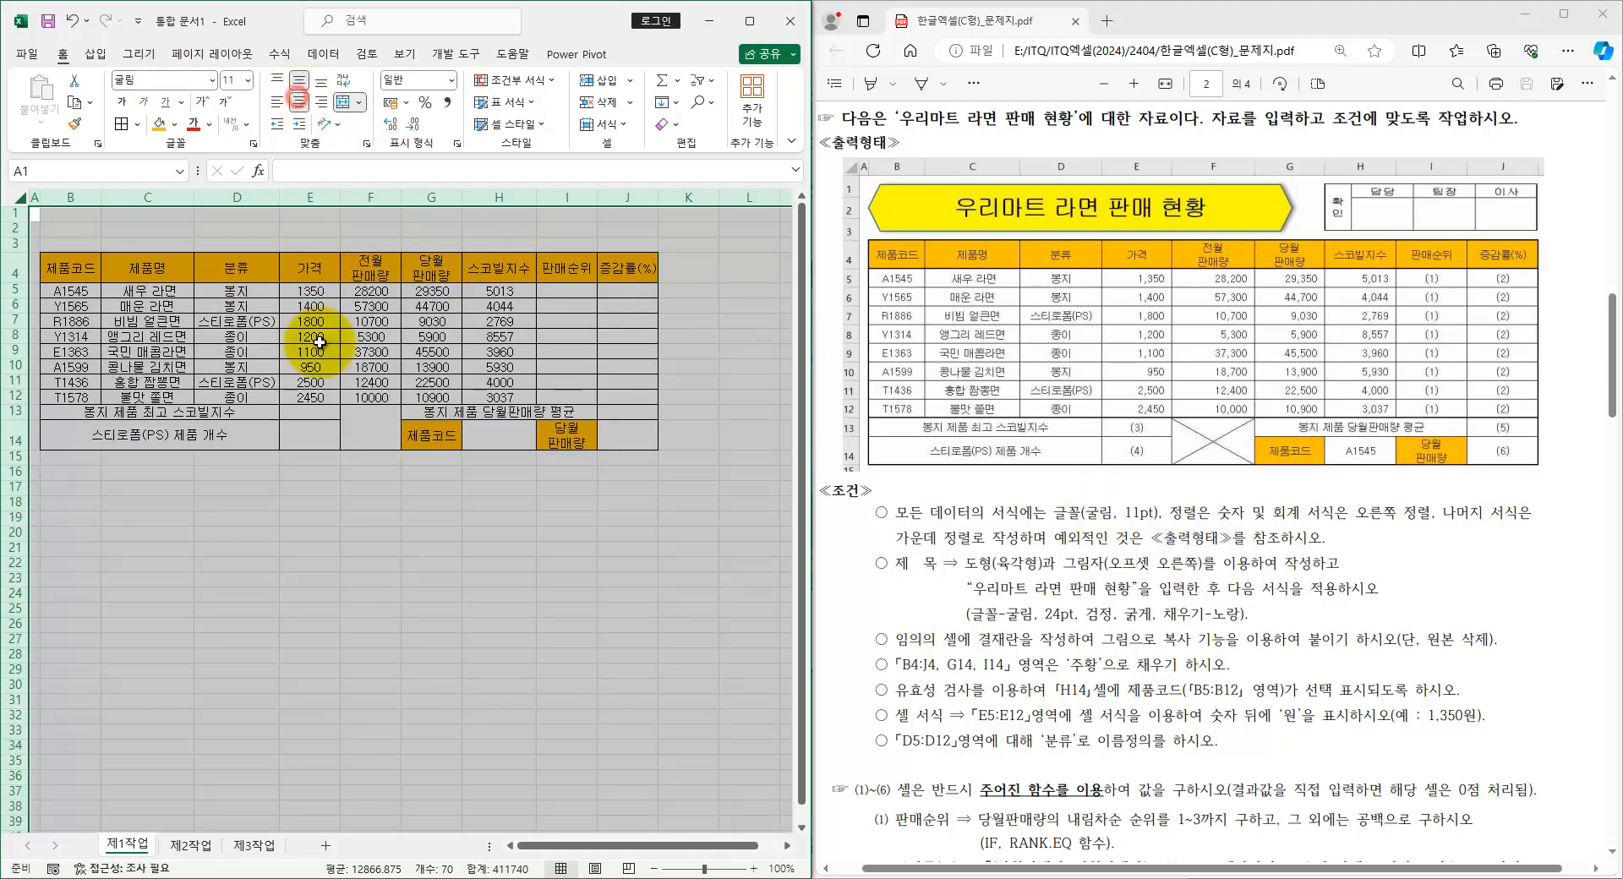
left_click(293, 523)
- Right-align the numbers in E5:H12 and apply the comma style to them
left_click_drag(310, 291, 508, 398)
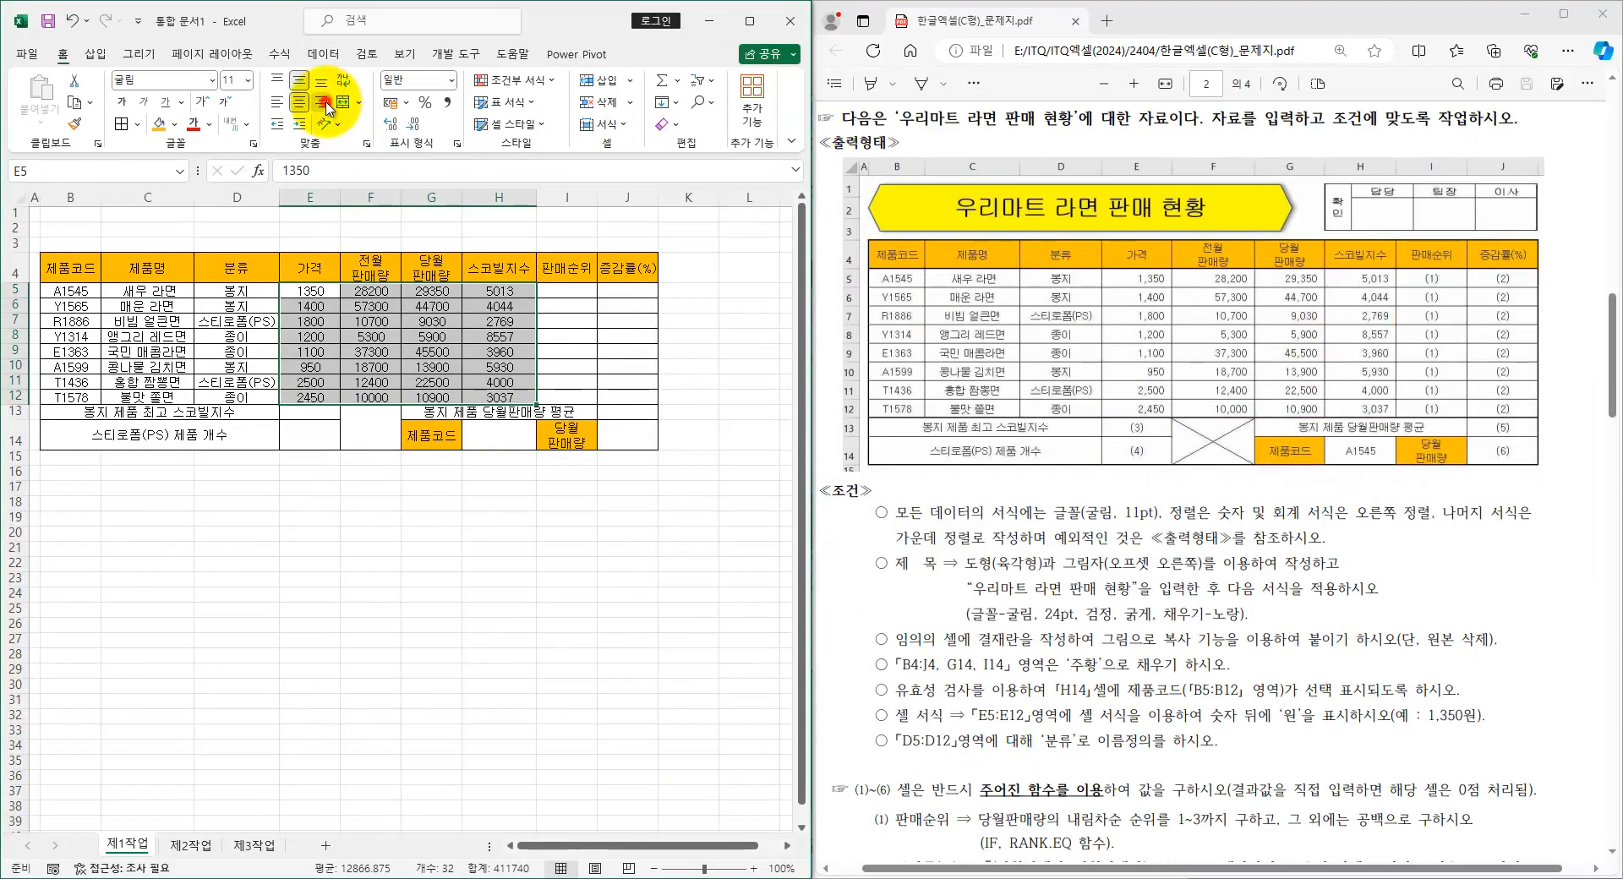
left_click(324, 104)
left_click(448, 103)
left_click(335, 347)
scroll(335, 346, "up", 1)
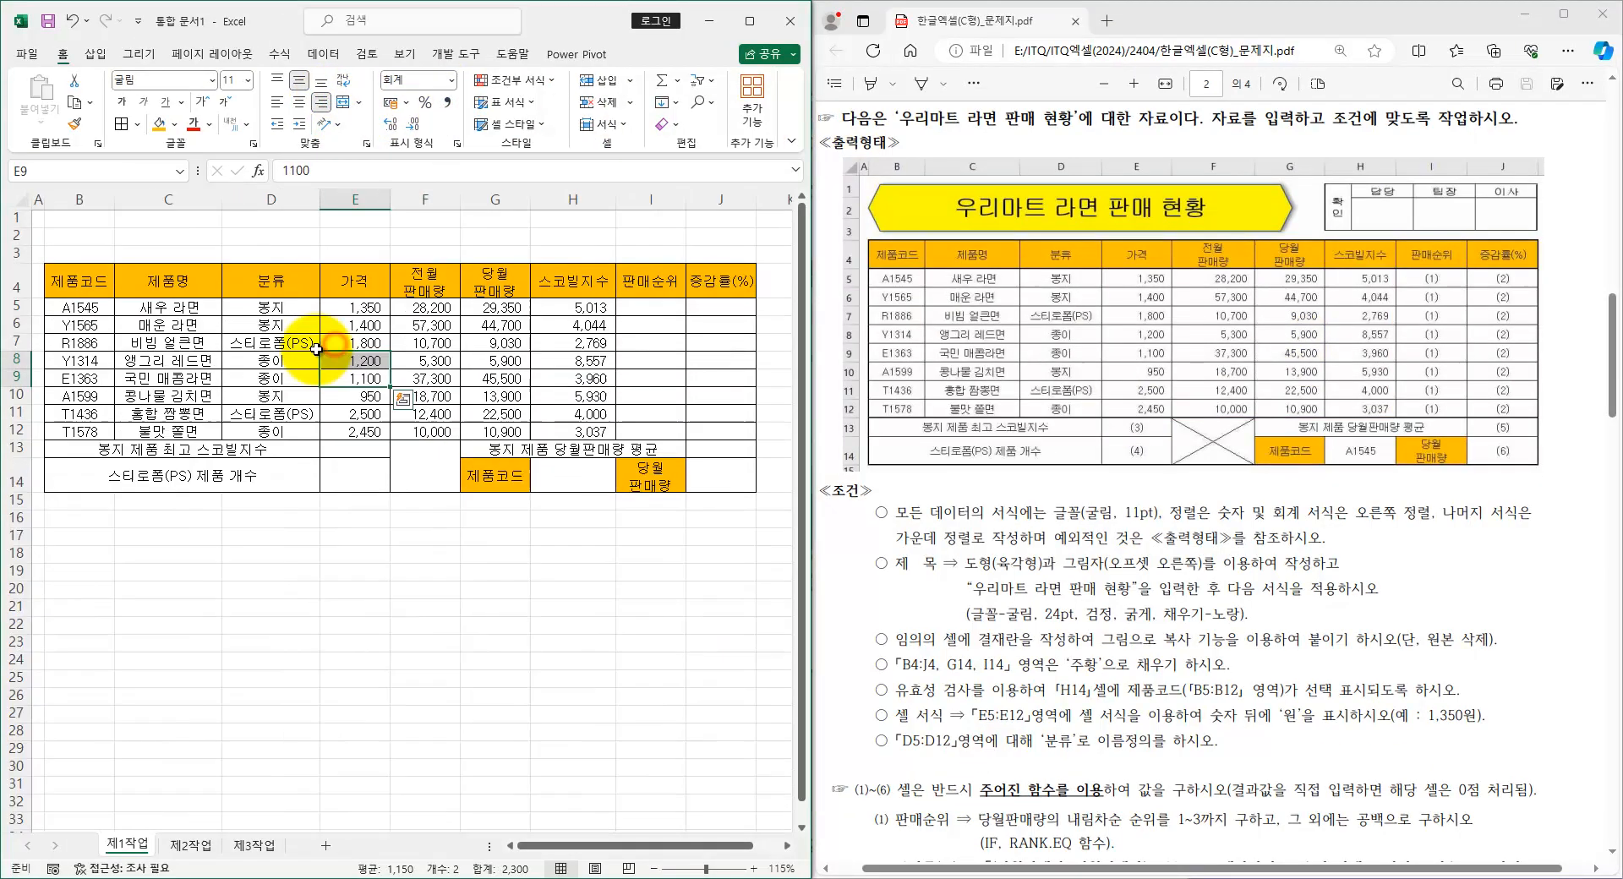
left_click(254, 538)
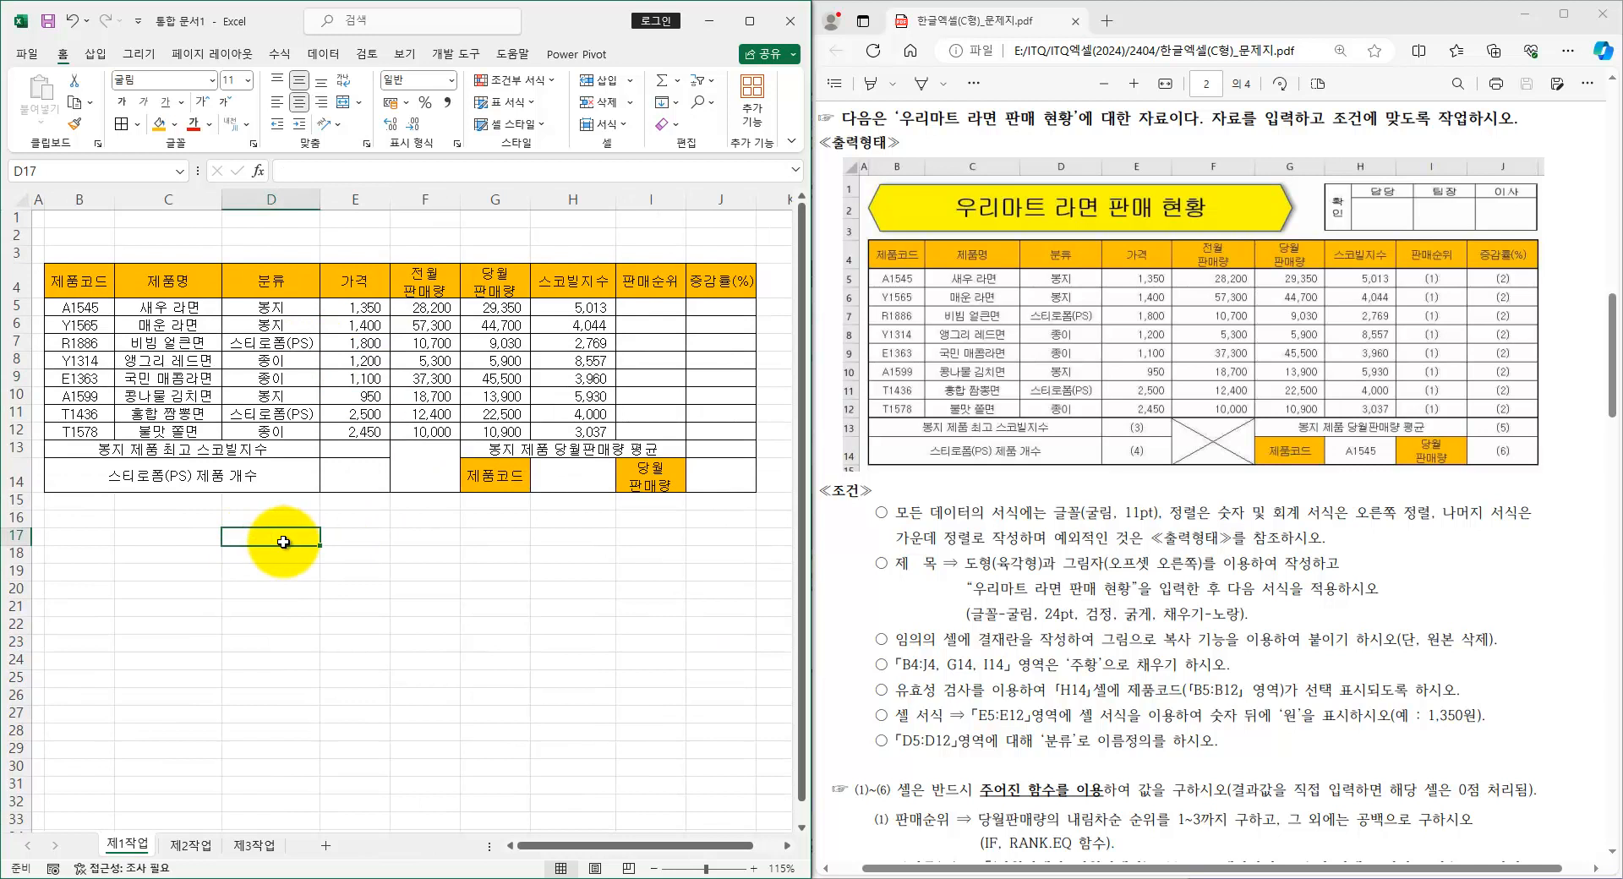
- Add both diagonal borders to the merged cell F13 so they form an X
left_click(1202, 428)
left_click(411, 458)
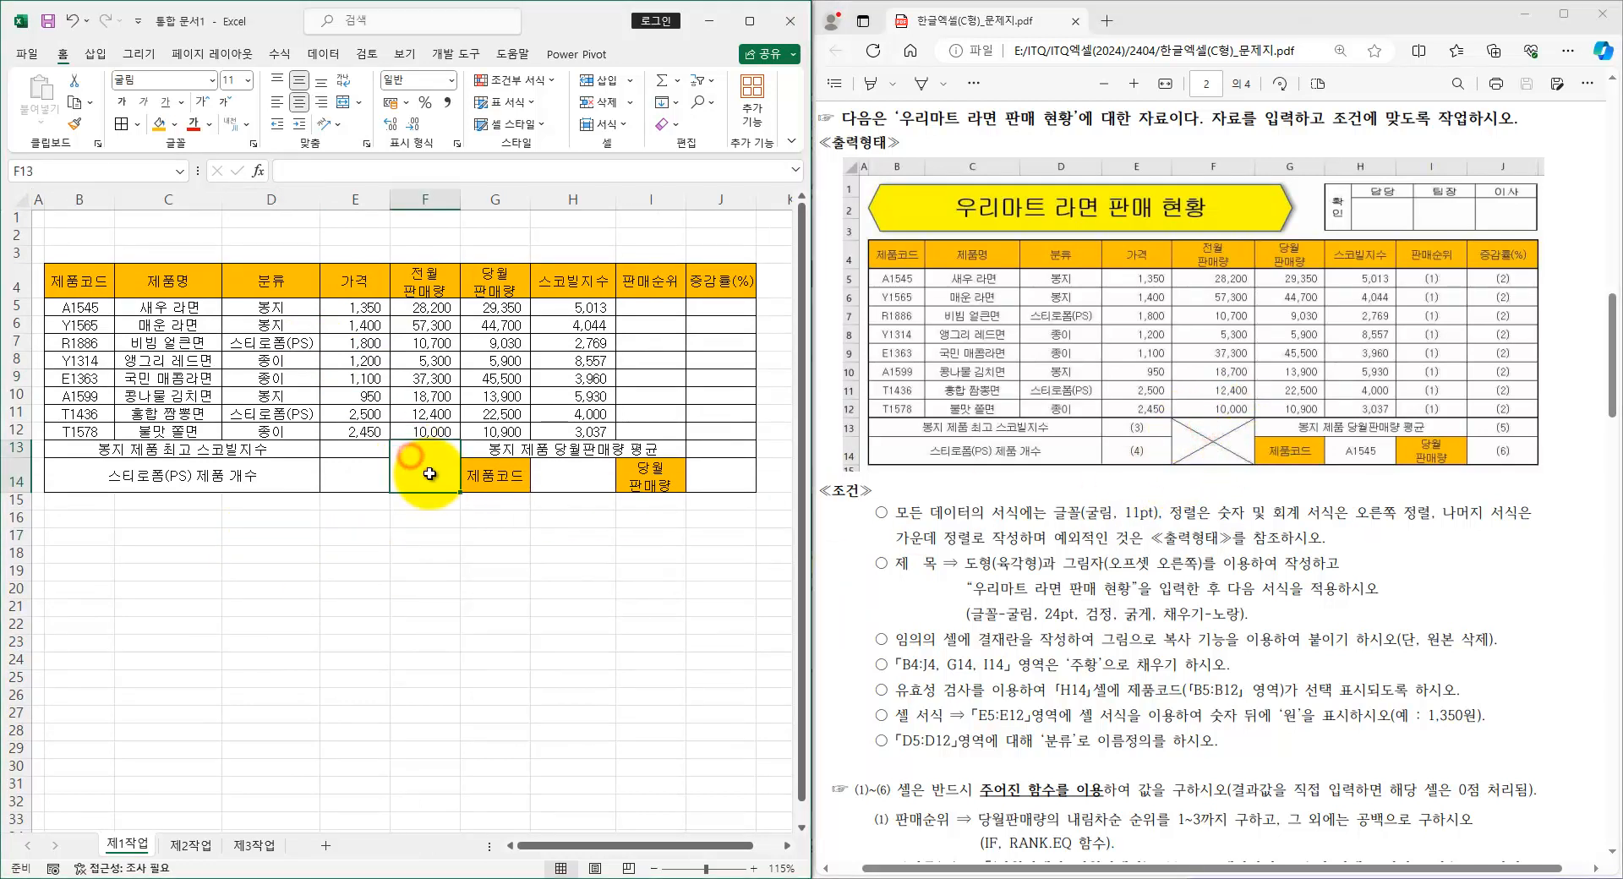
right_click(428, 474)
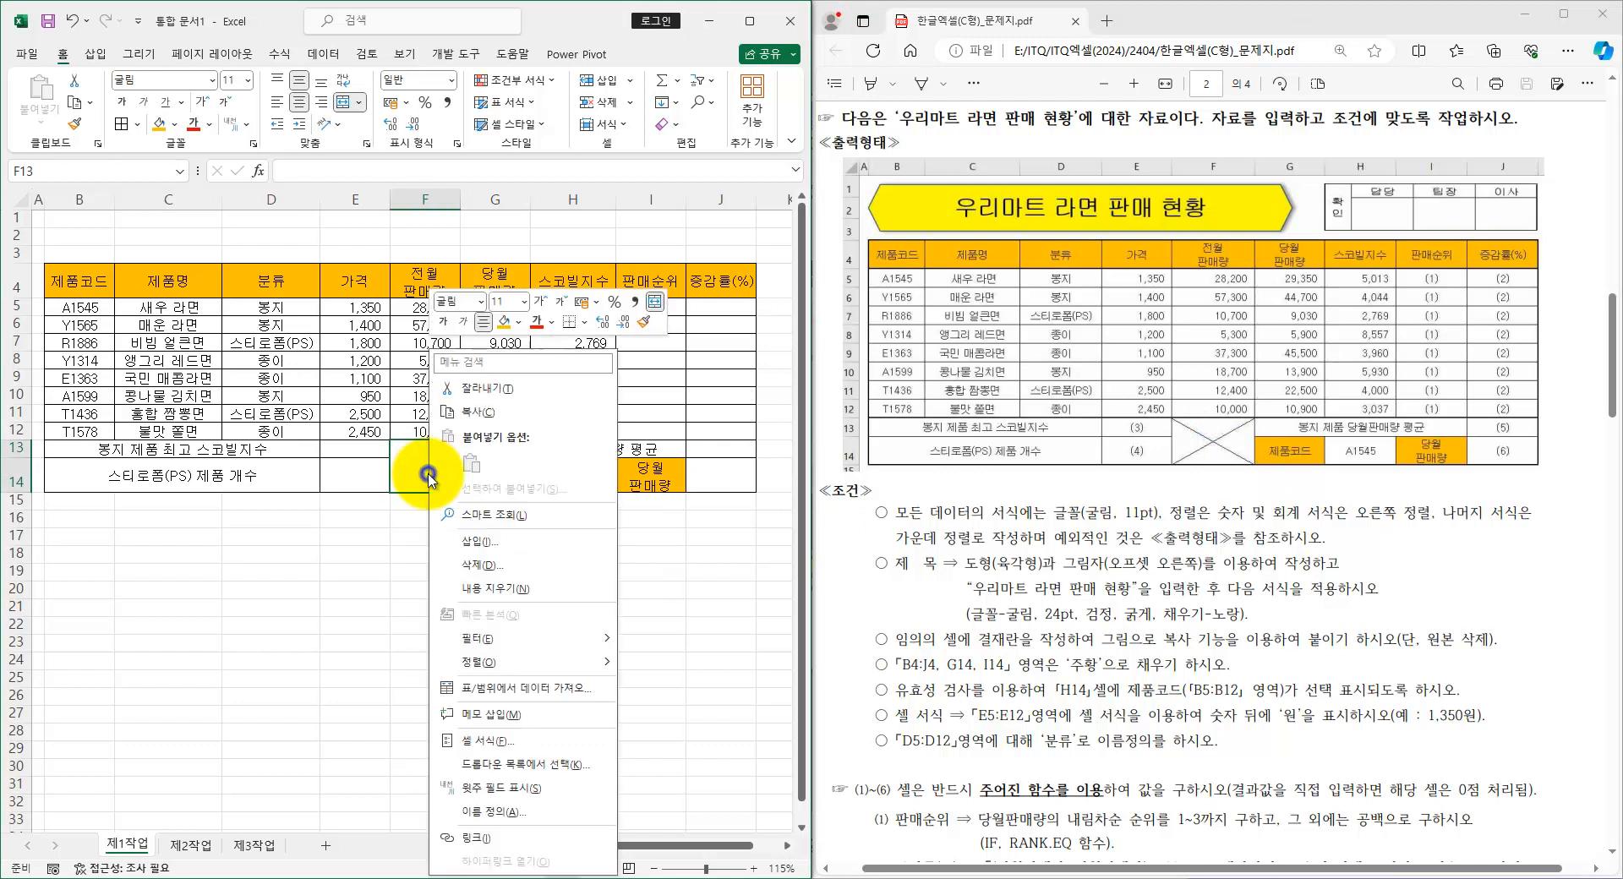
left_click(503, 747)
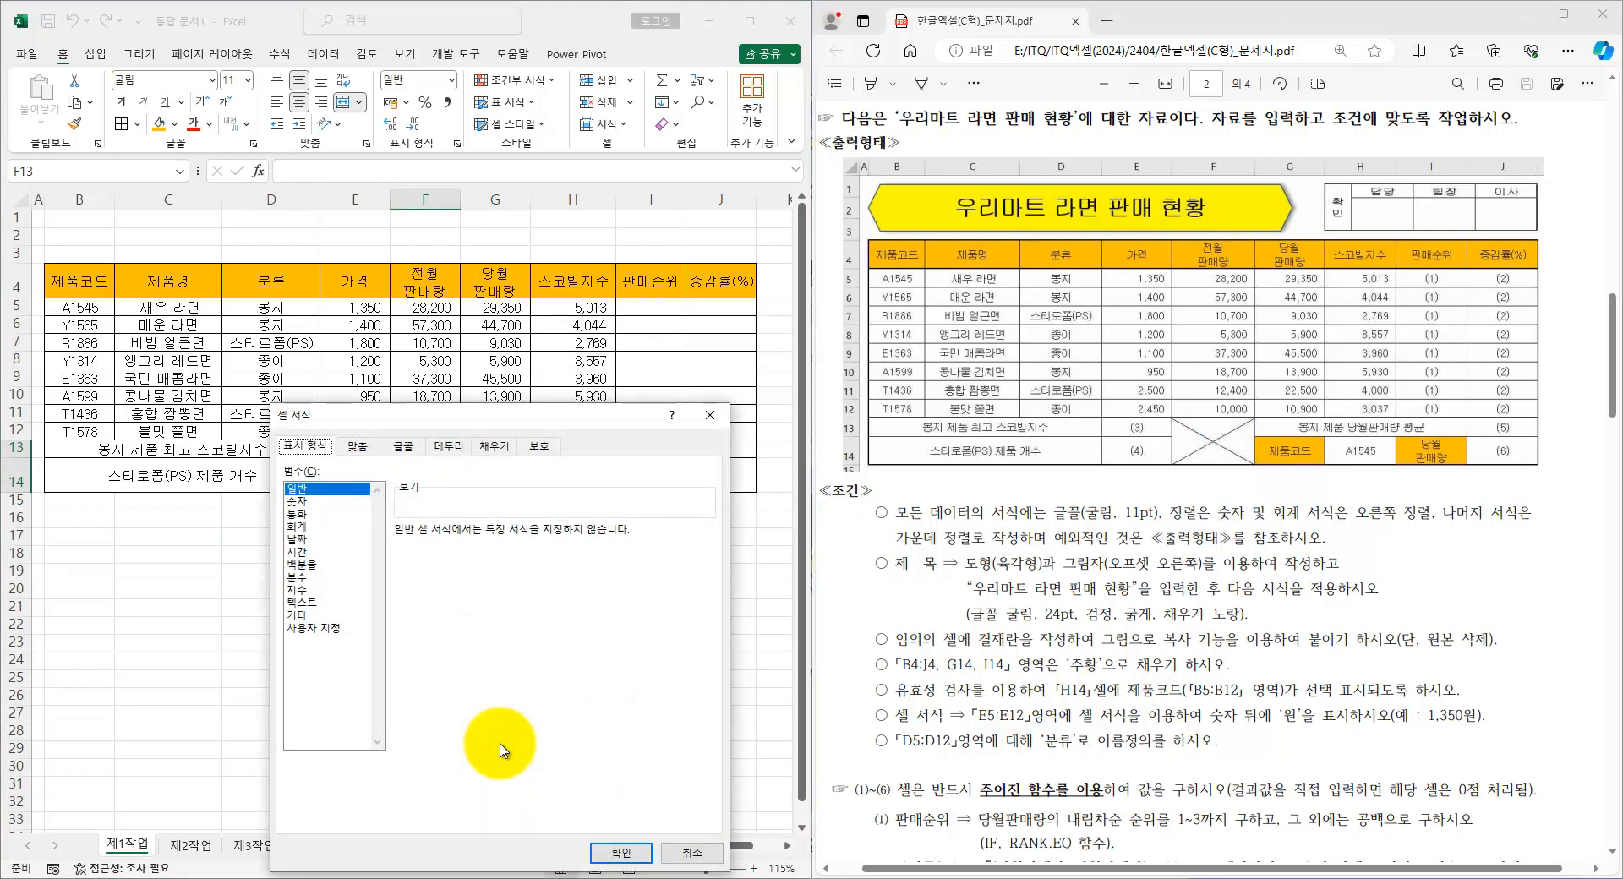
left_click(448, 445)
left_click(415, 675)
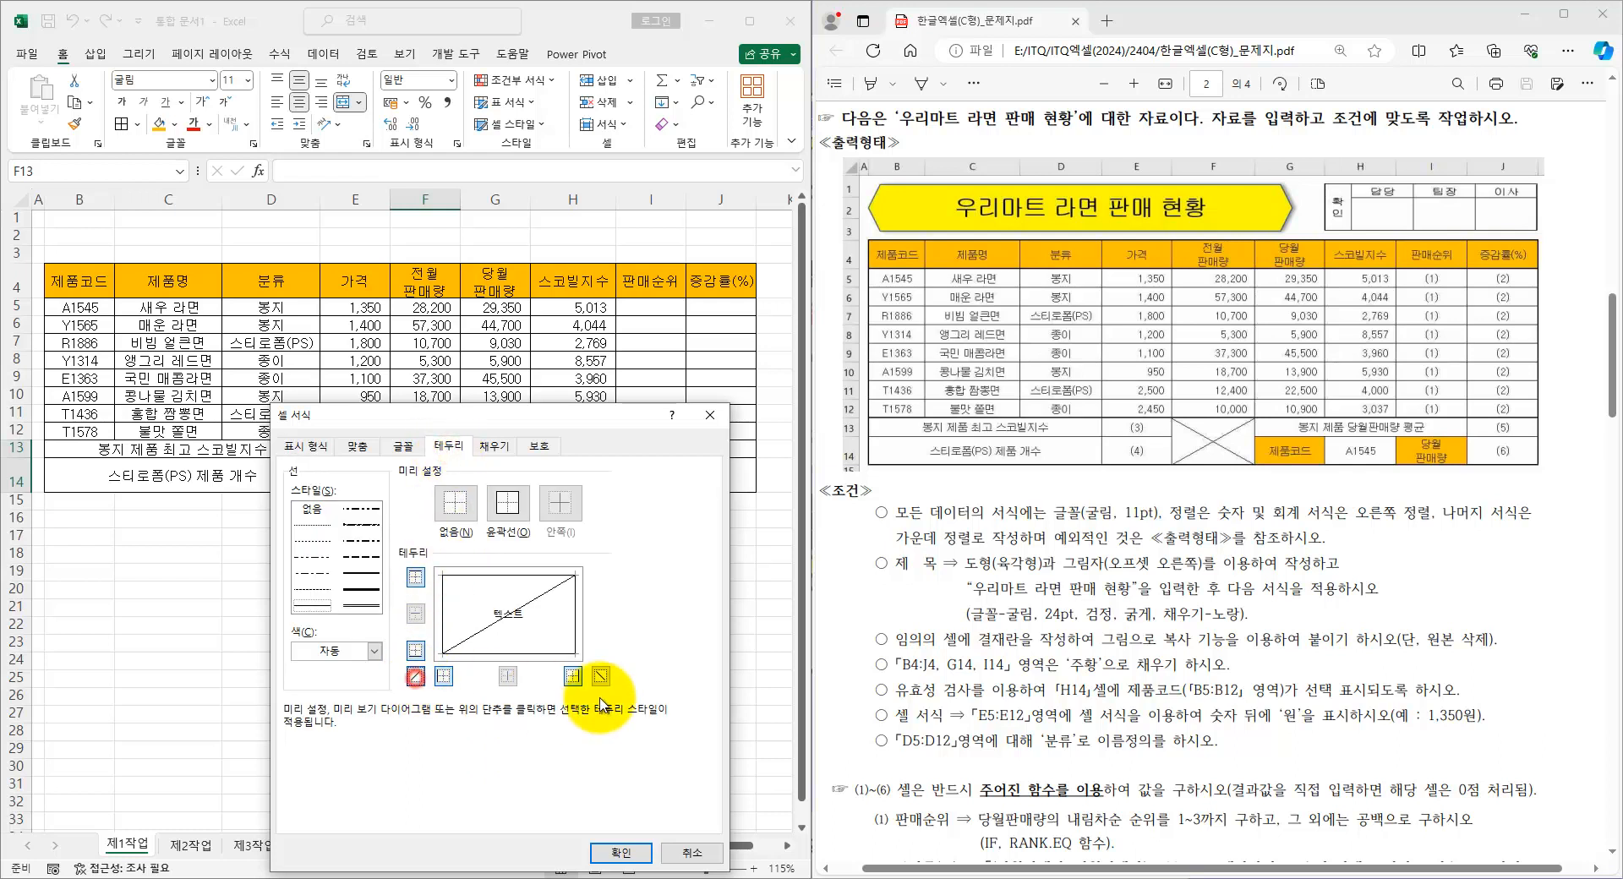
left_click(601, 677)
left_click(621, 852)
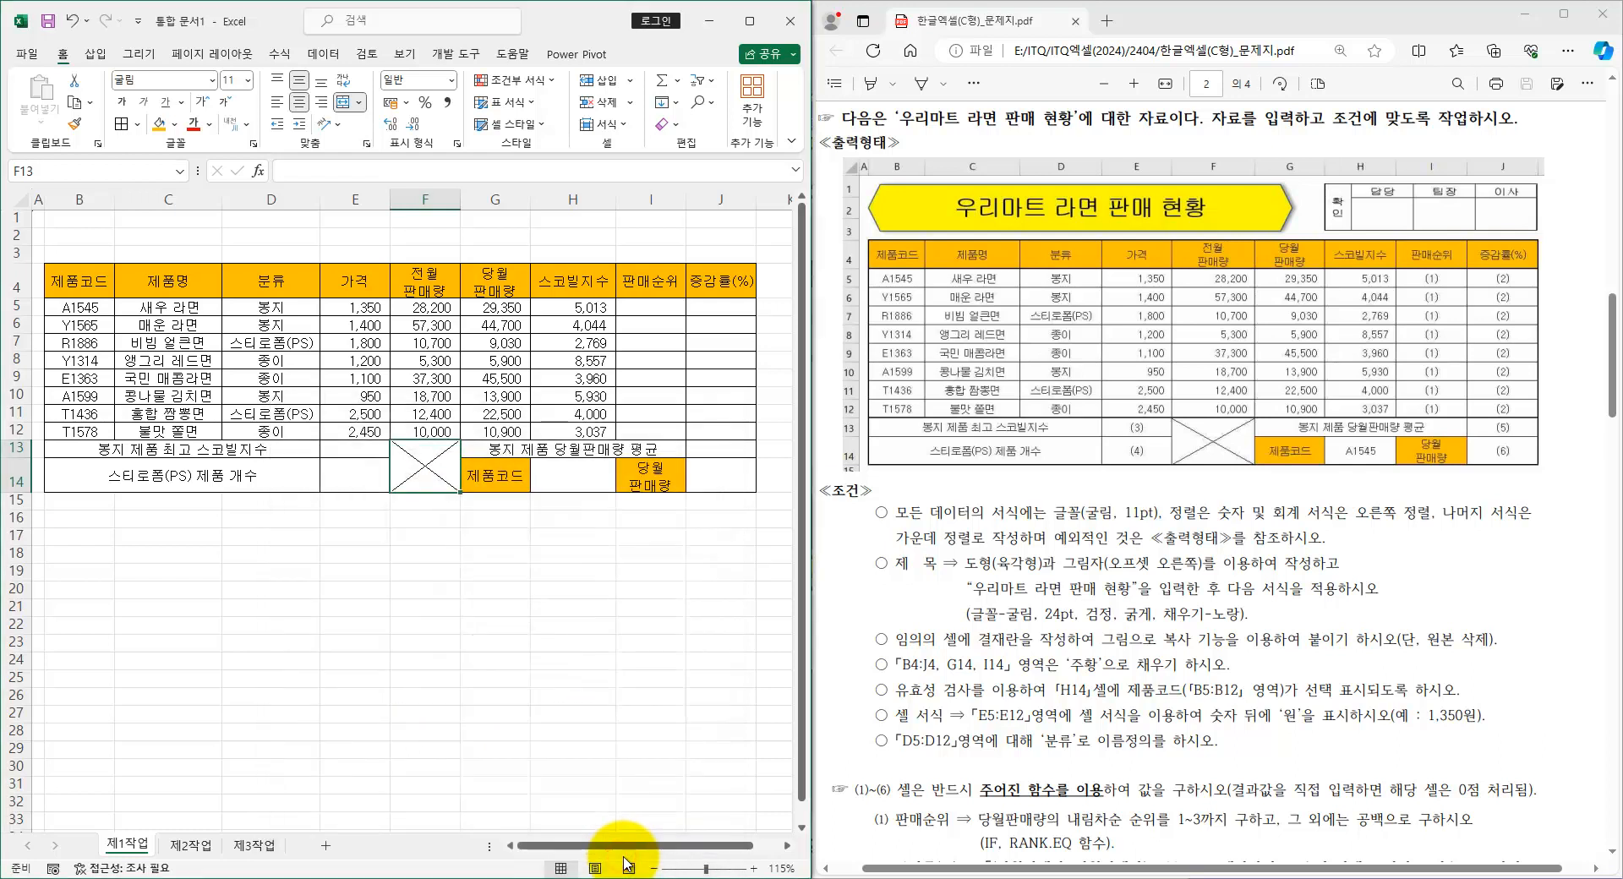
left_click(372, 411)
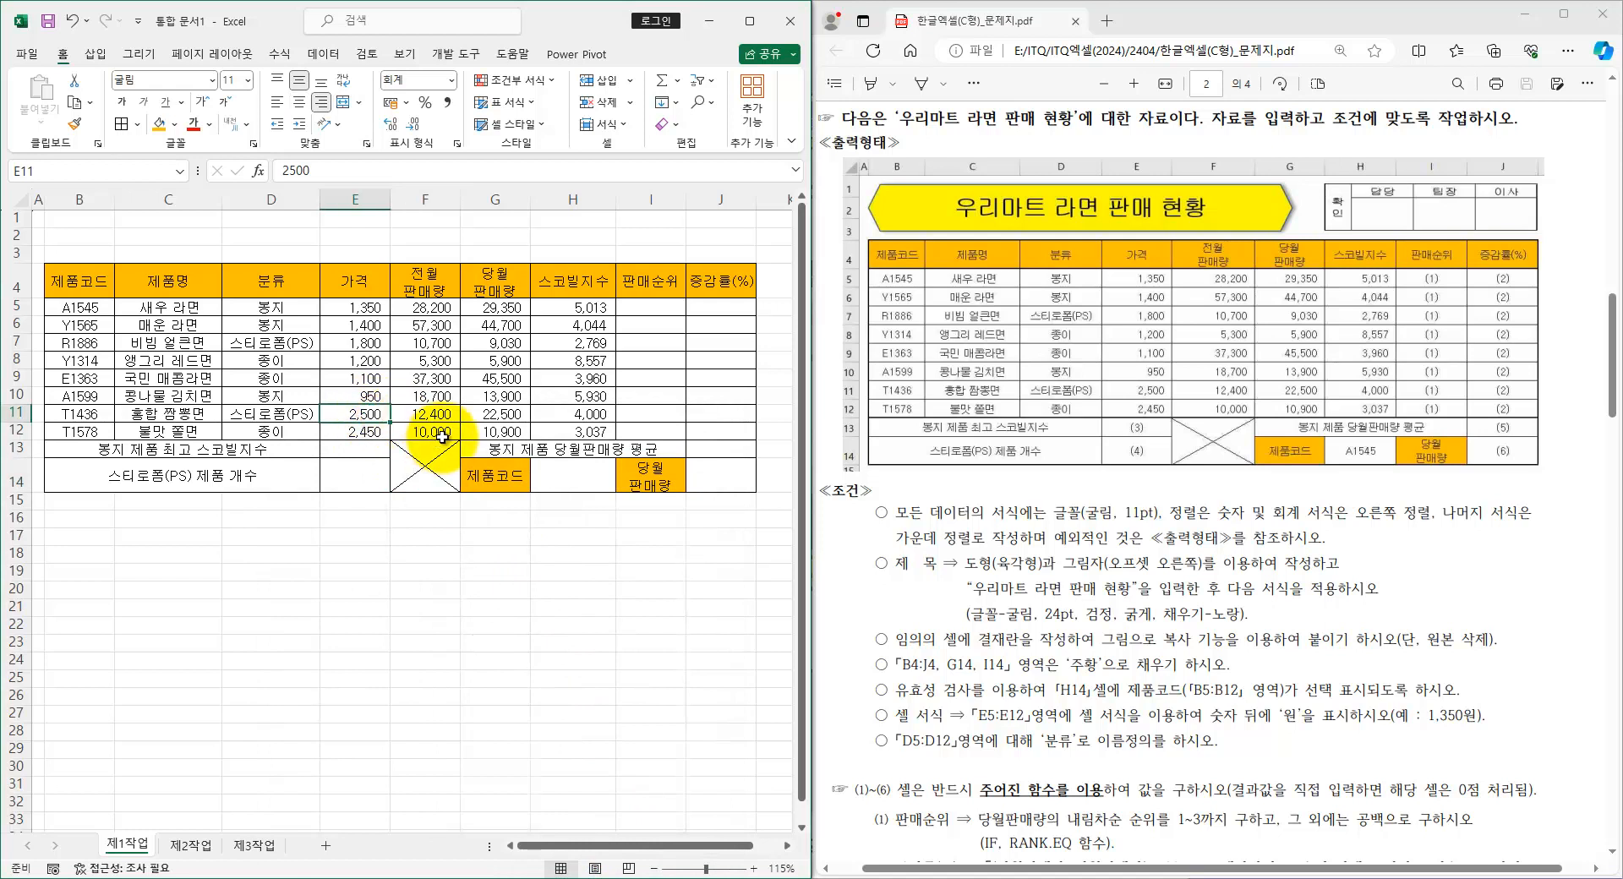
left_click(498, 426)
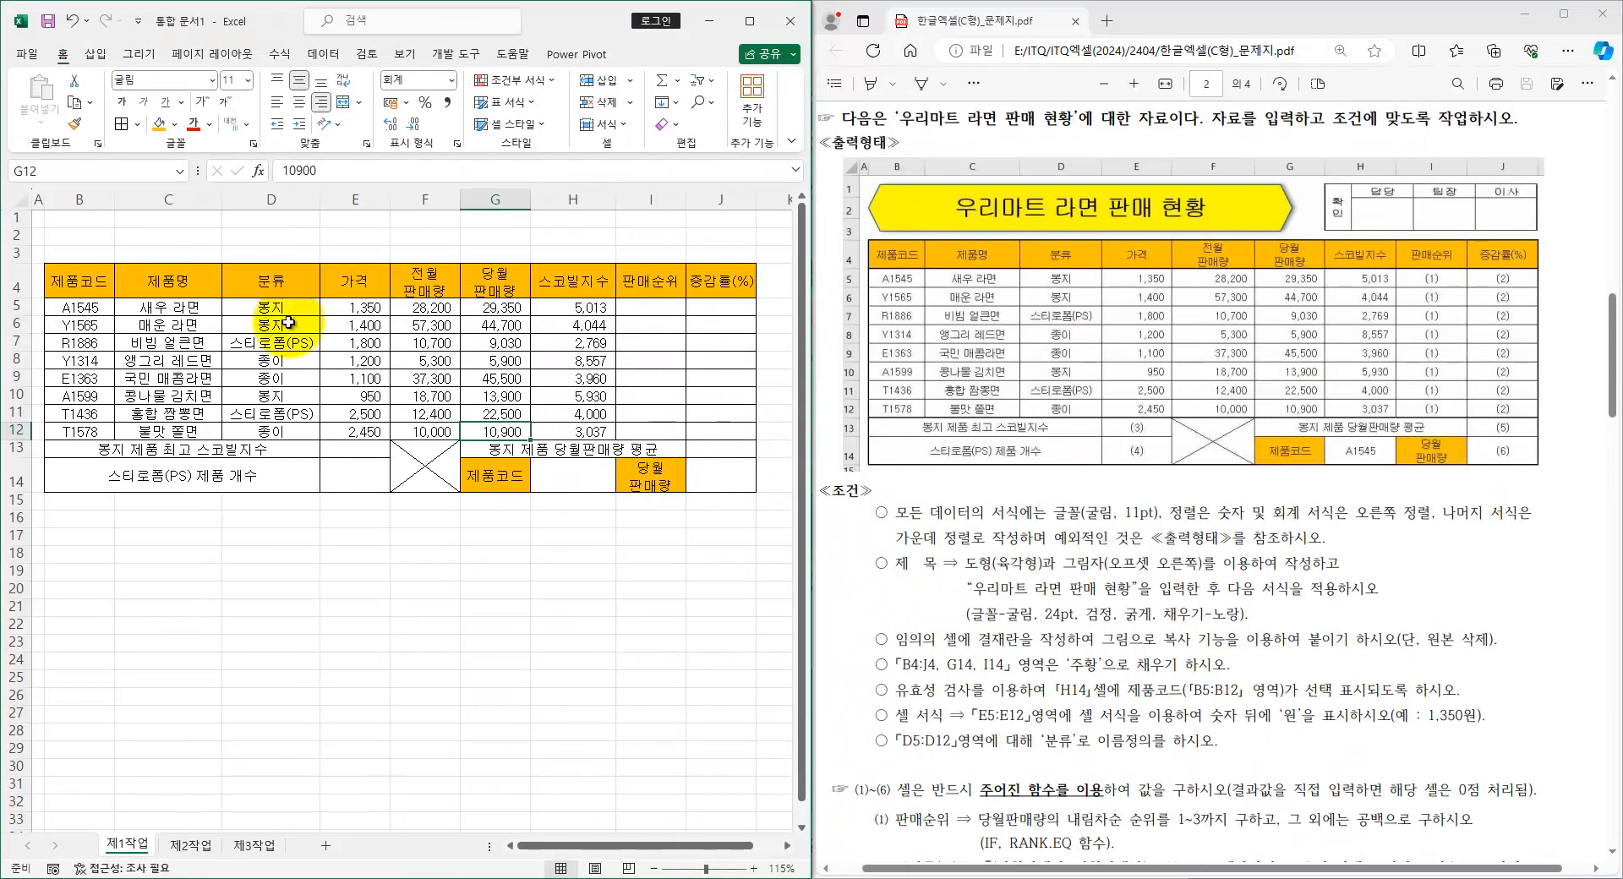
- Increase the height of rows 1 to 3 to make room for the title
left_click_drag(21, 218, 23, 270)
left_click(199, 252)
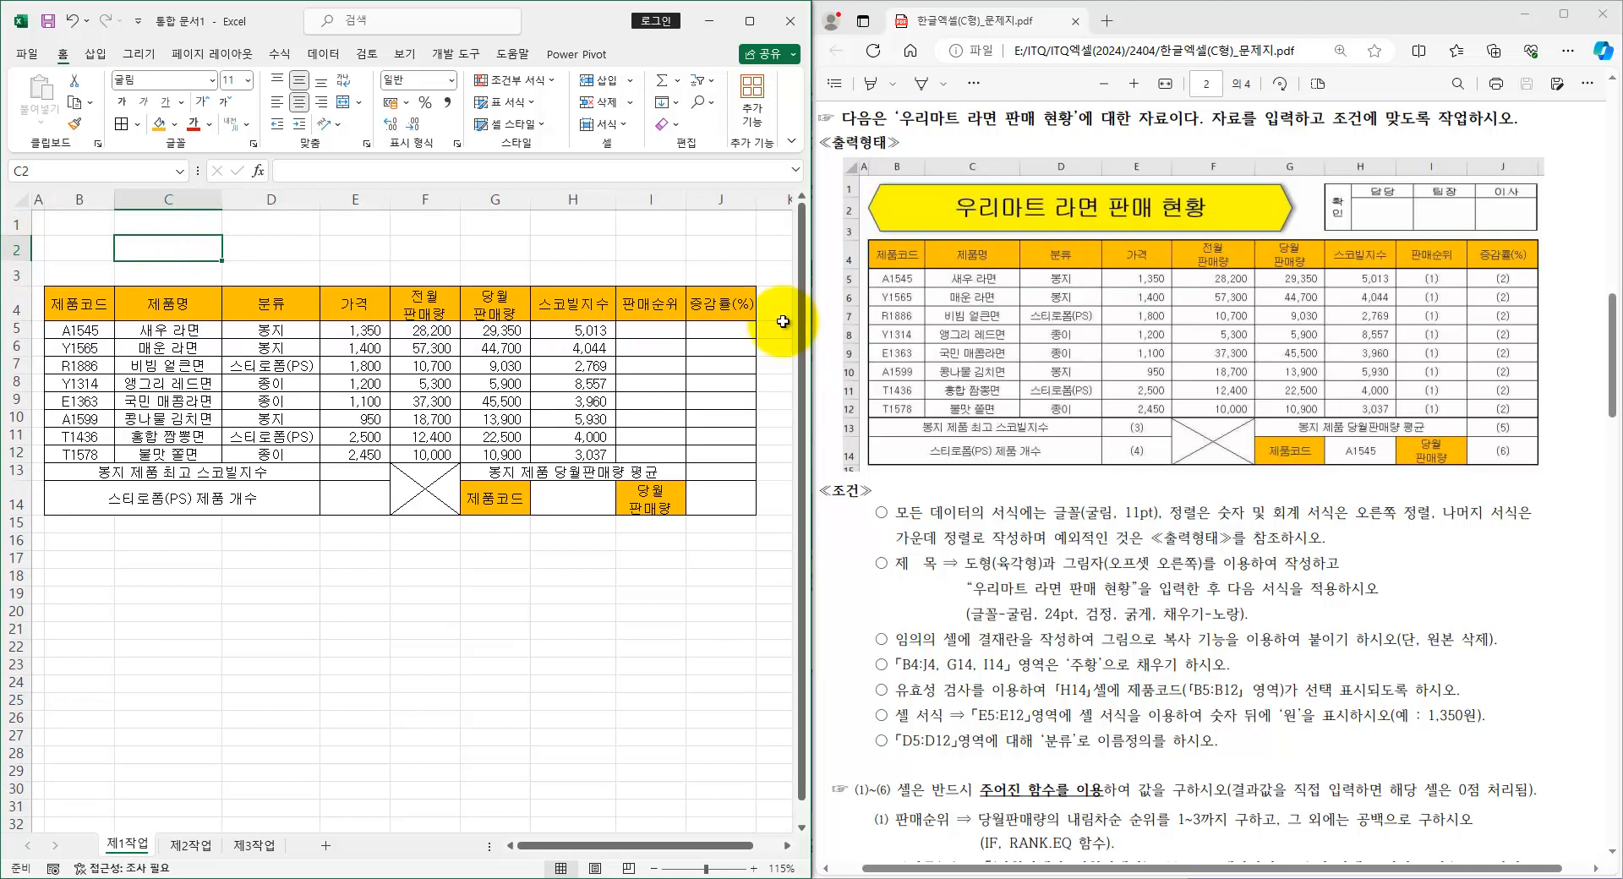
left_click(432, 238)
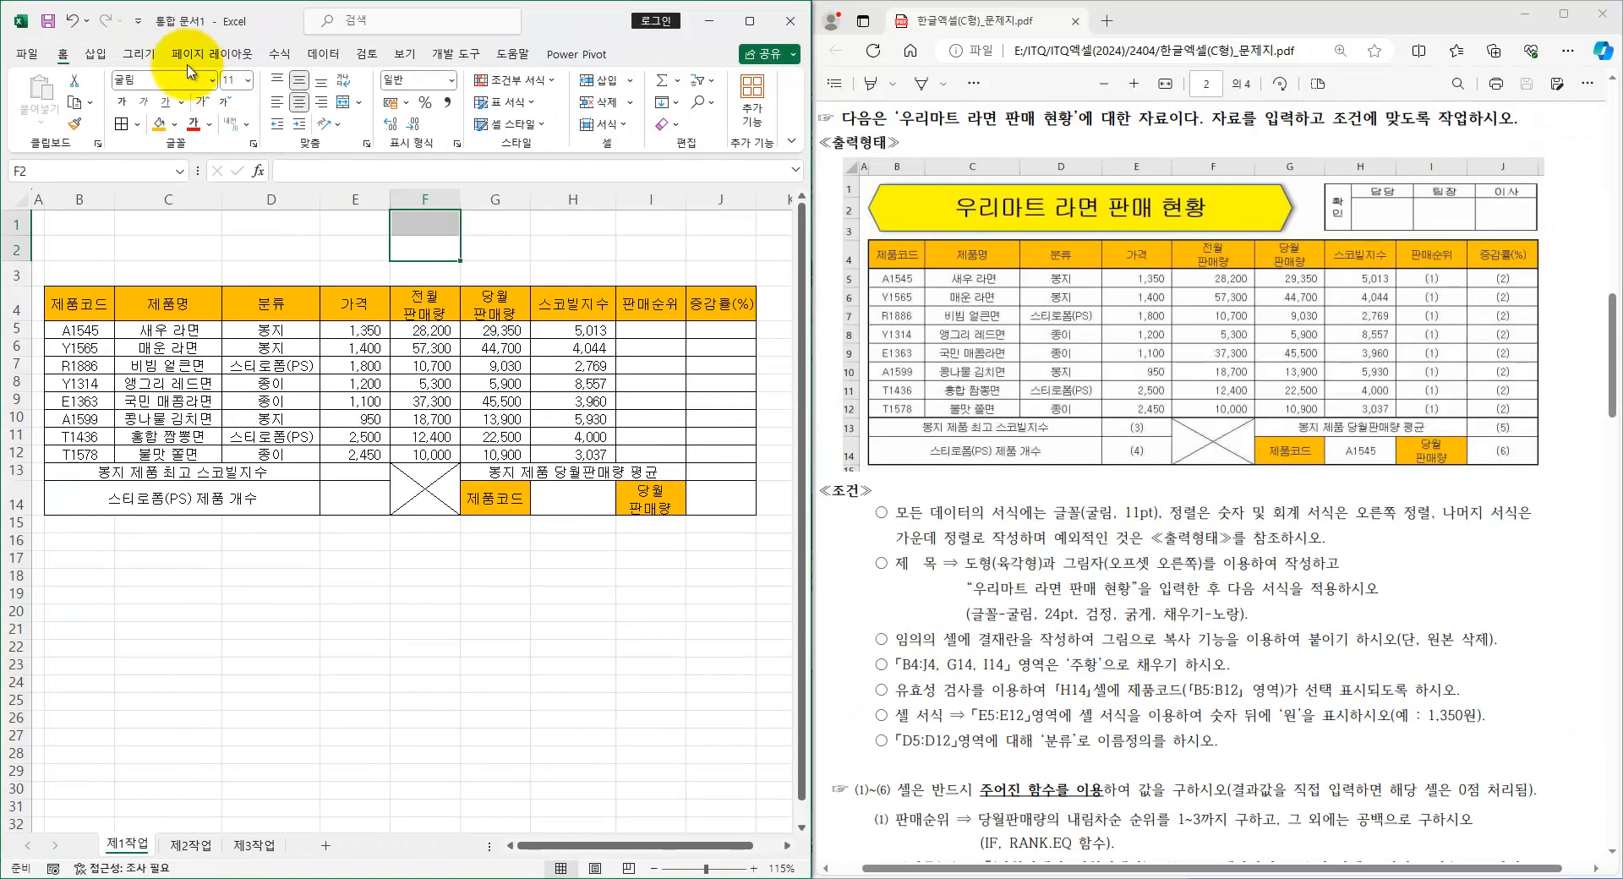
- Draw a hexagon title shape above the table, spanning columns B to G across rows 1 to 3
left_click(94, 54)
left_click(99, 97)
left_click(120, 182)
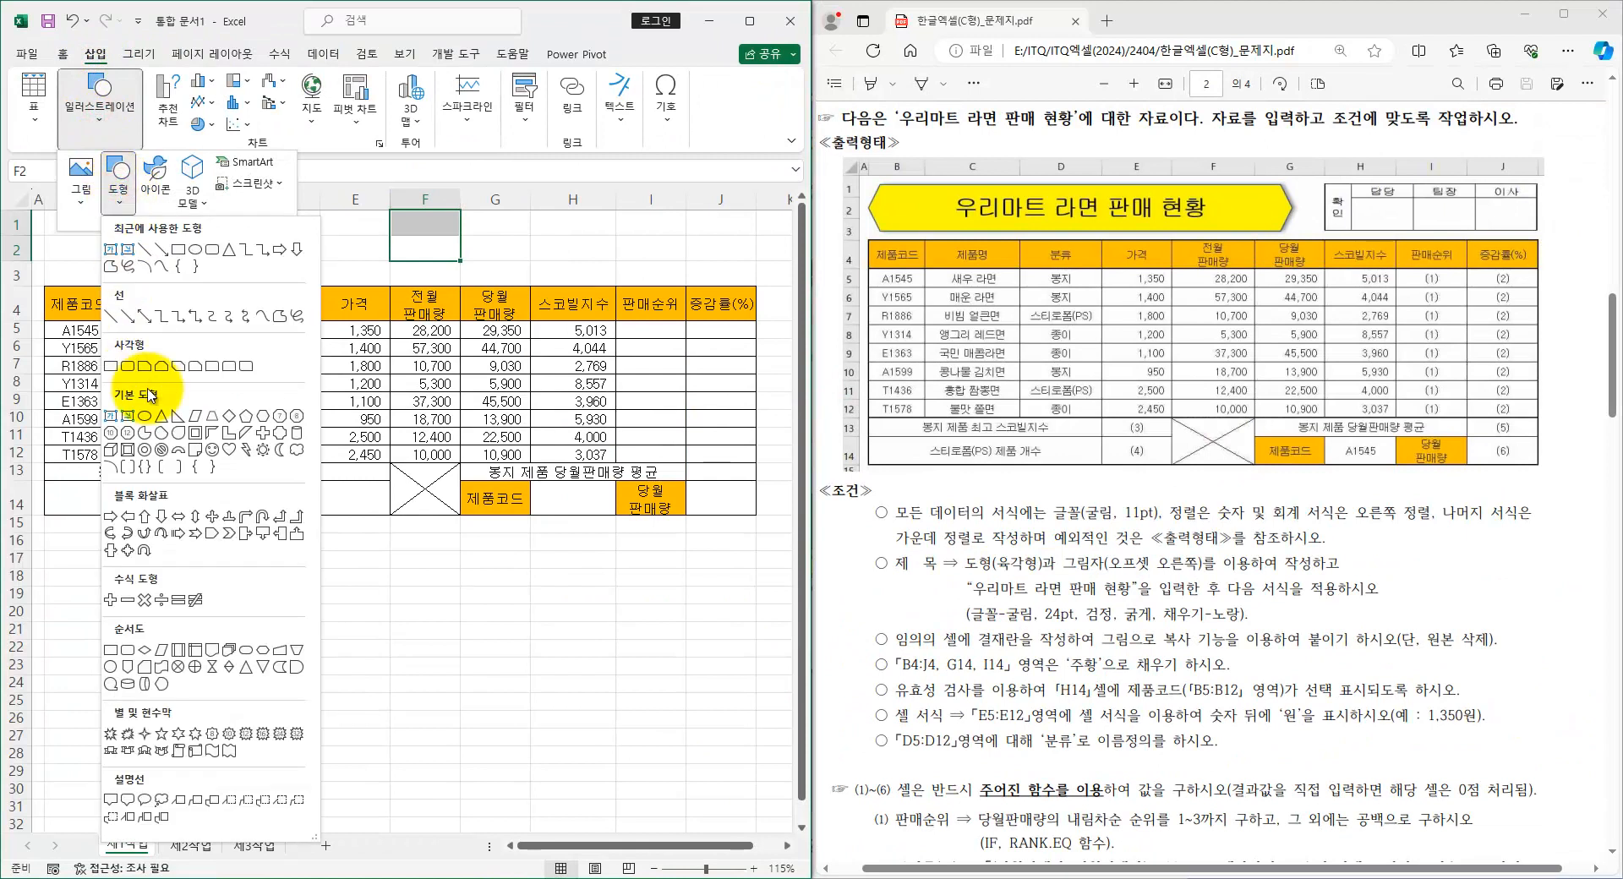
left_click(262, 417)
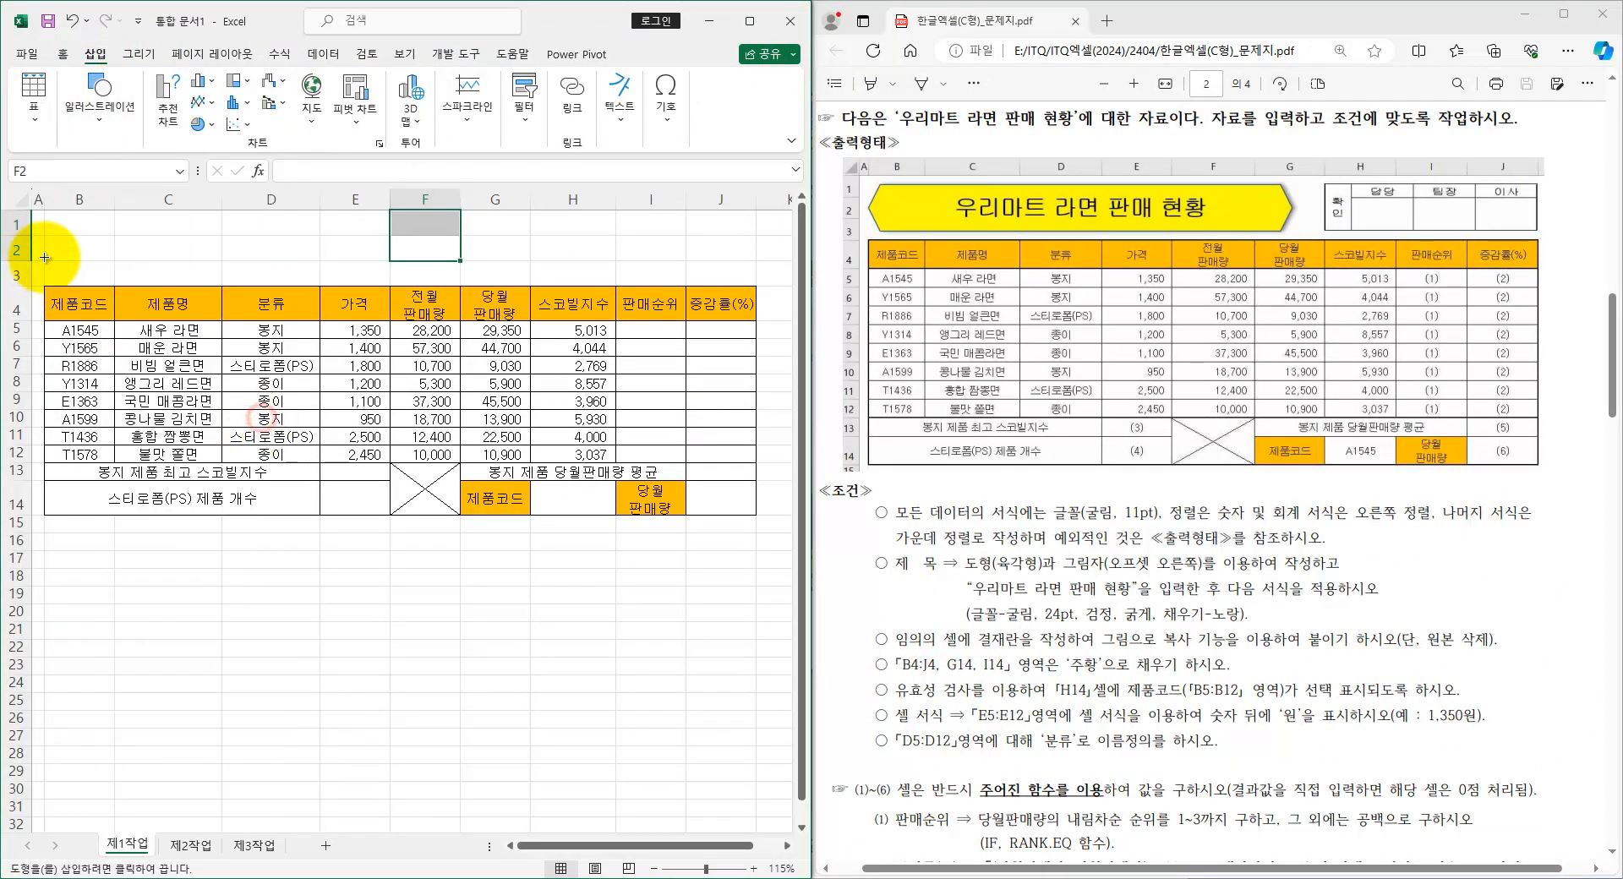
left_click_drag(56, 220, 488, 281)
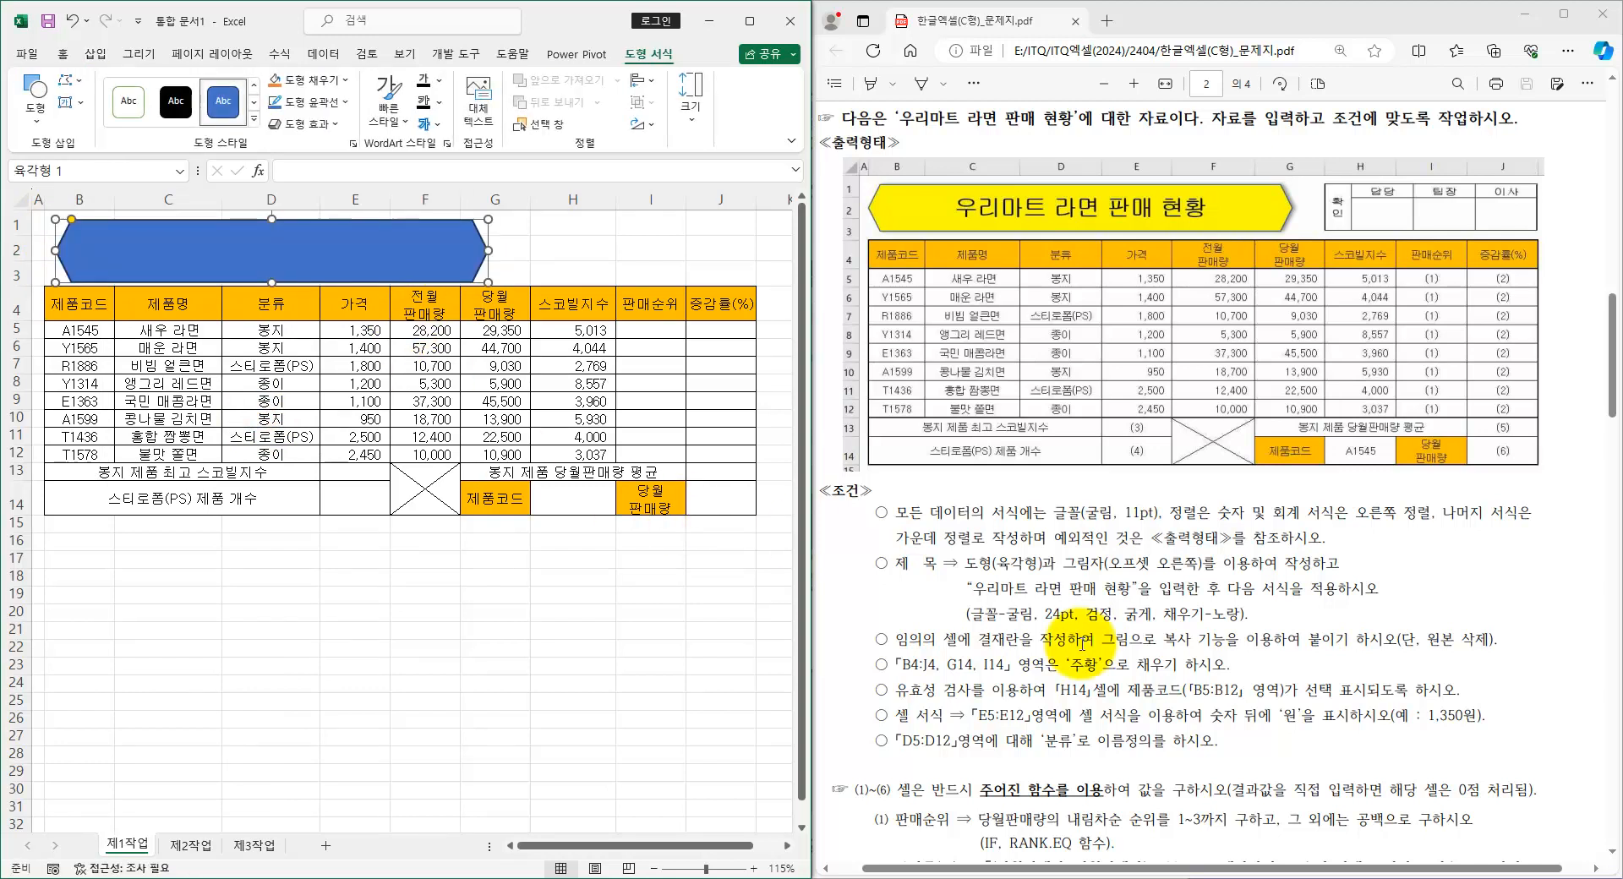
- Apply the outer shadow 오프셋: 오른쪽 to the hexagon title shape
left_click(1141, 641)
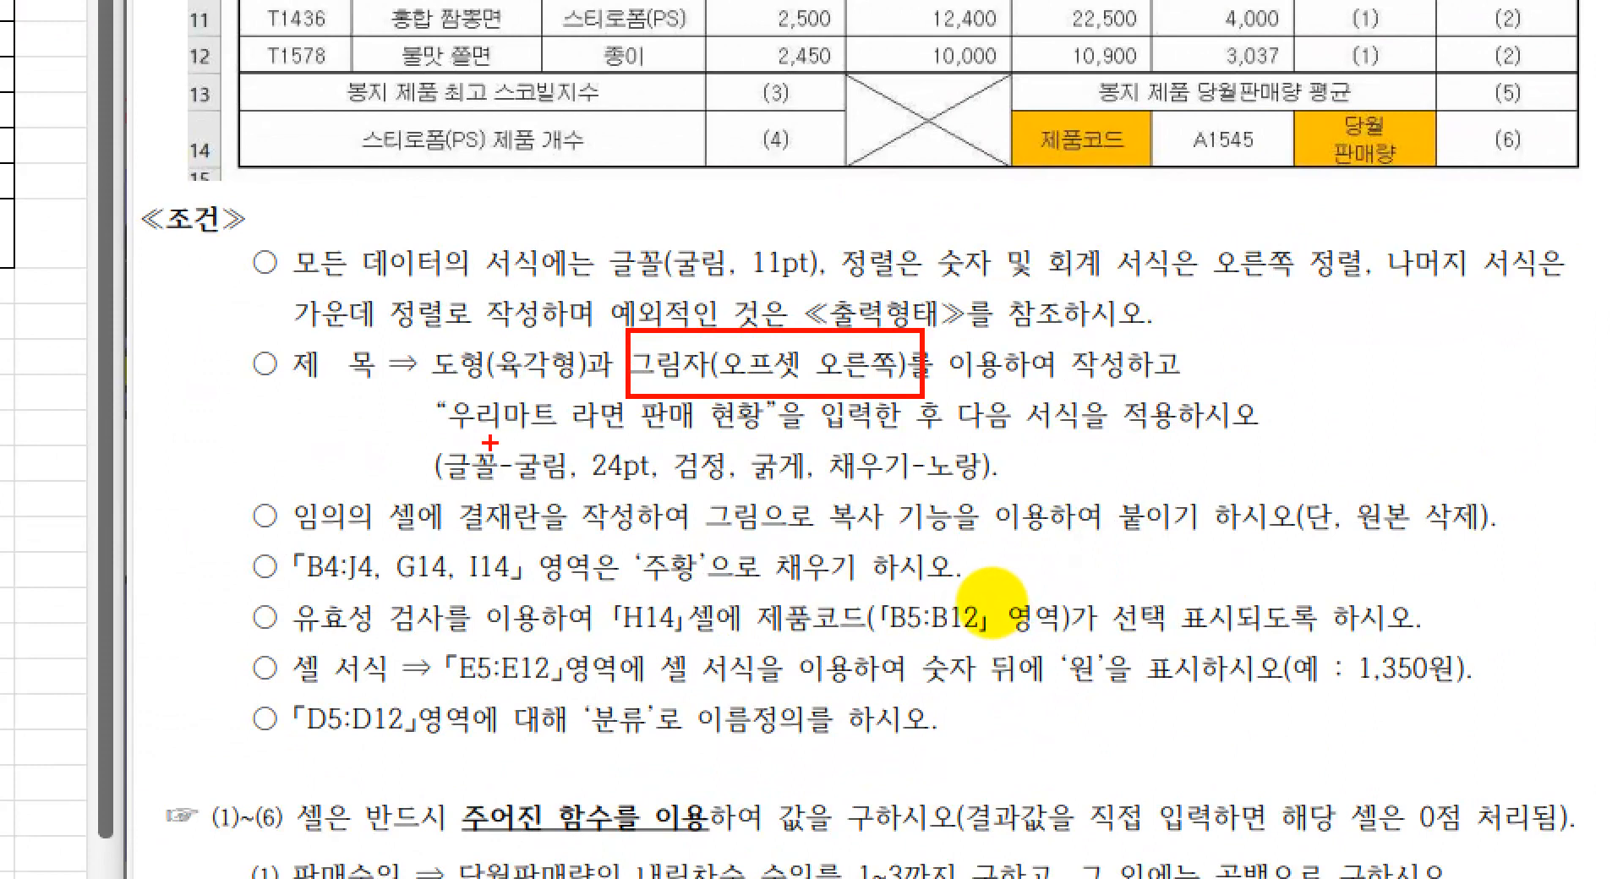
key("Escape")
left_click(323, 84)
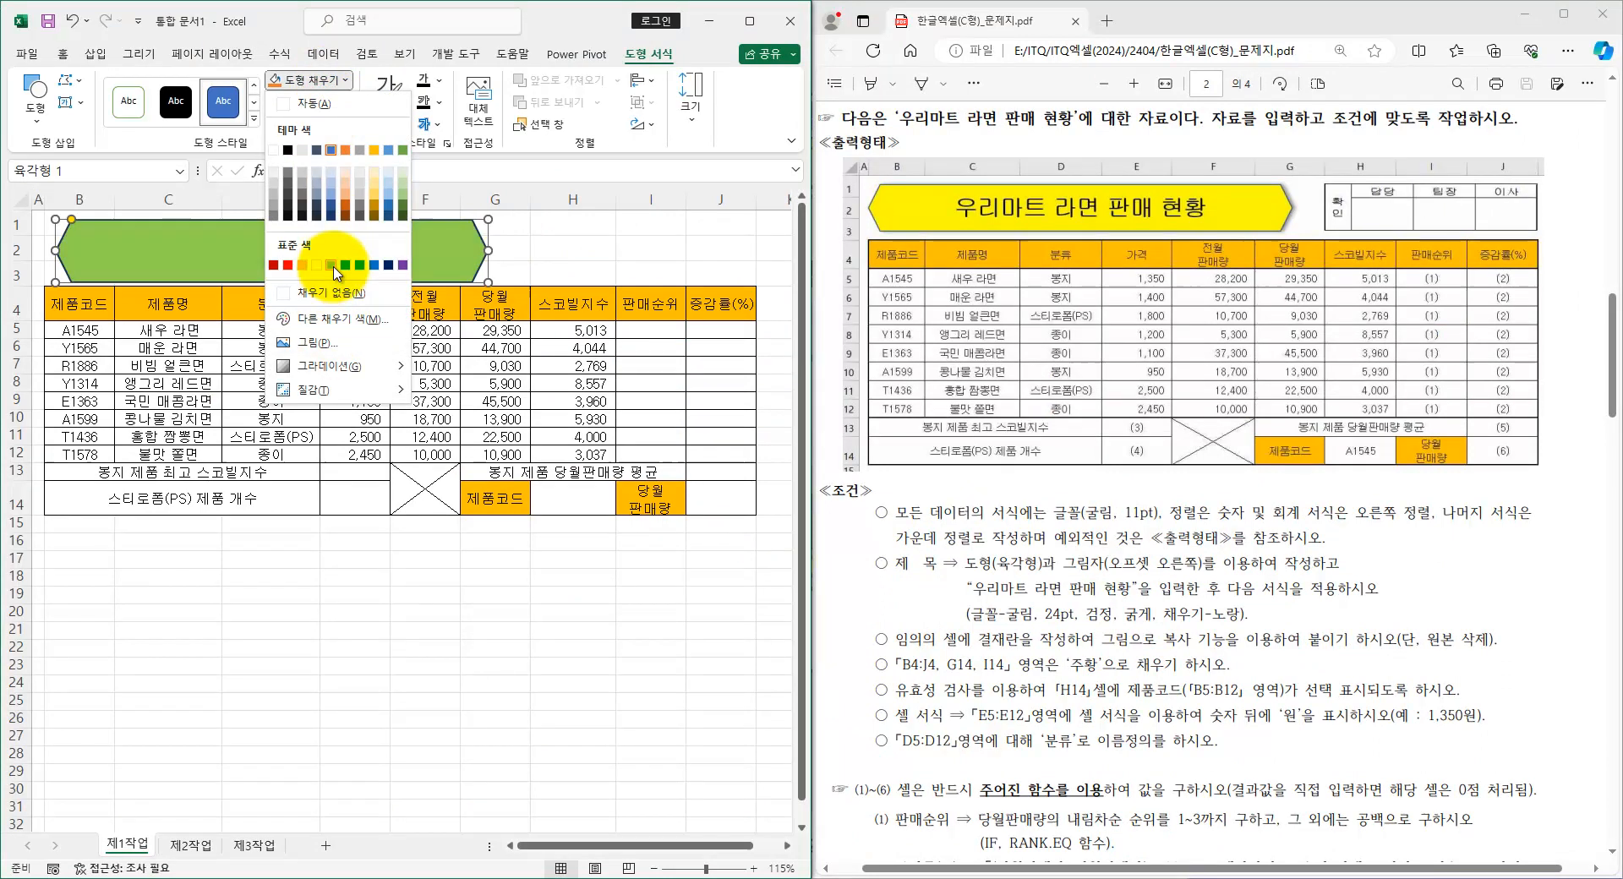
left_click(321, 80)
left_click(322, 124)
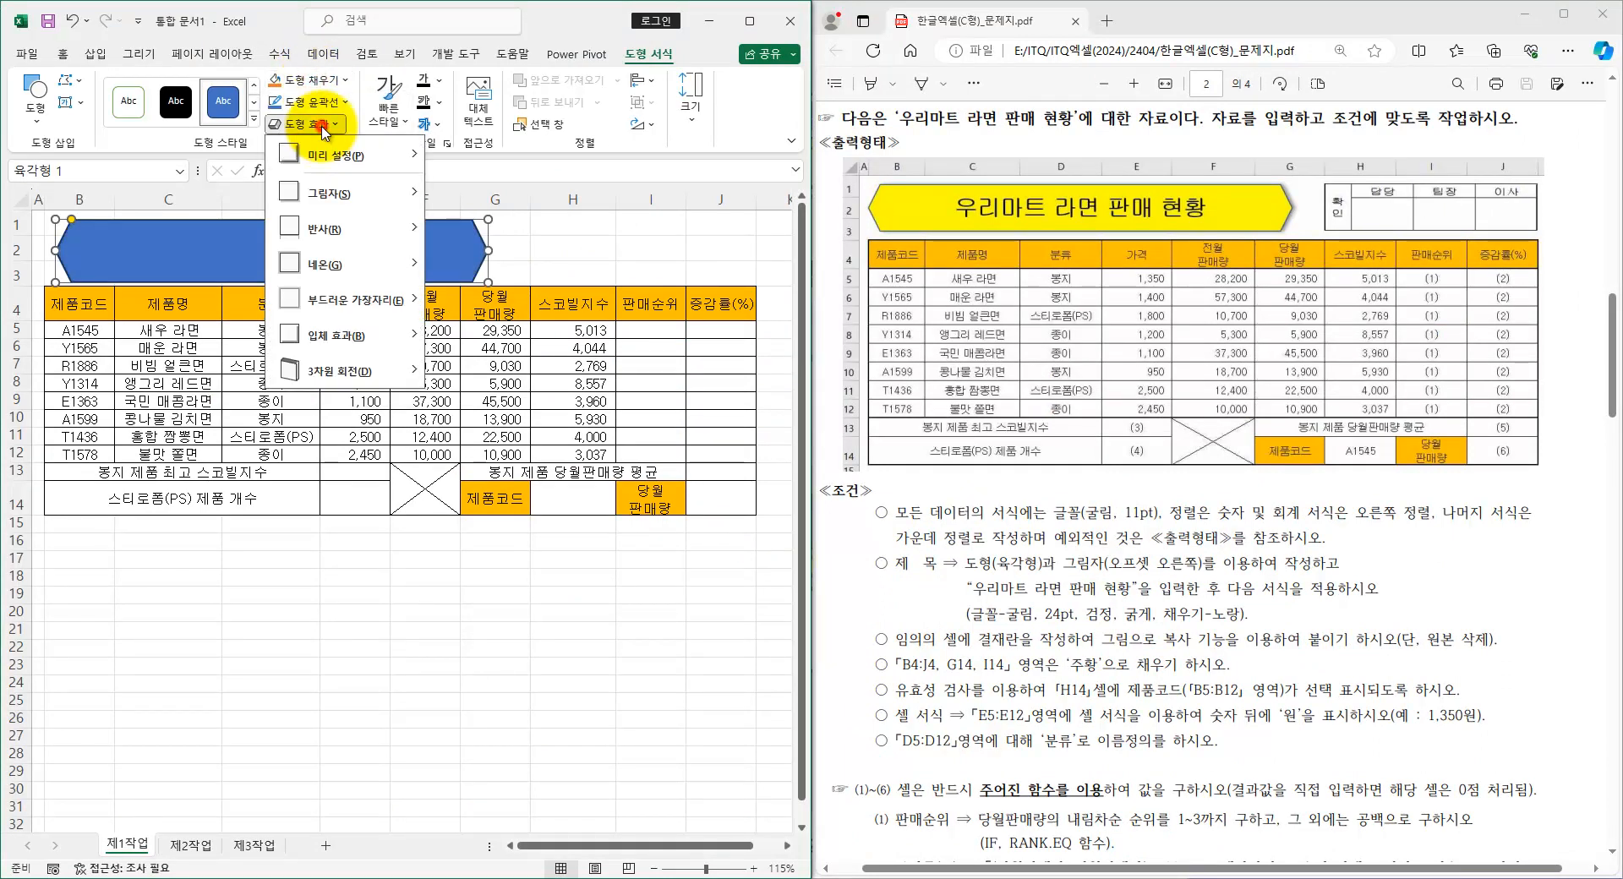
mouse_move(338, 192)
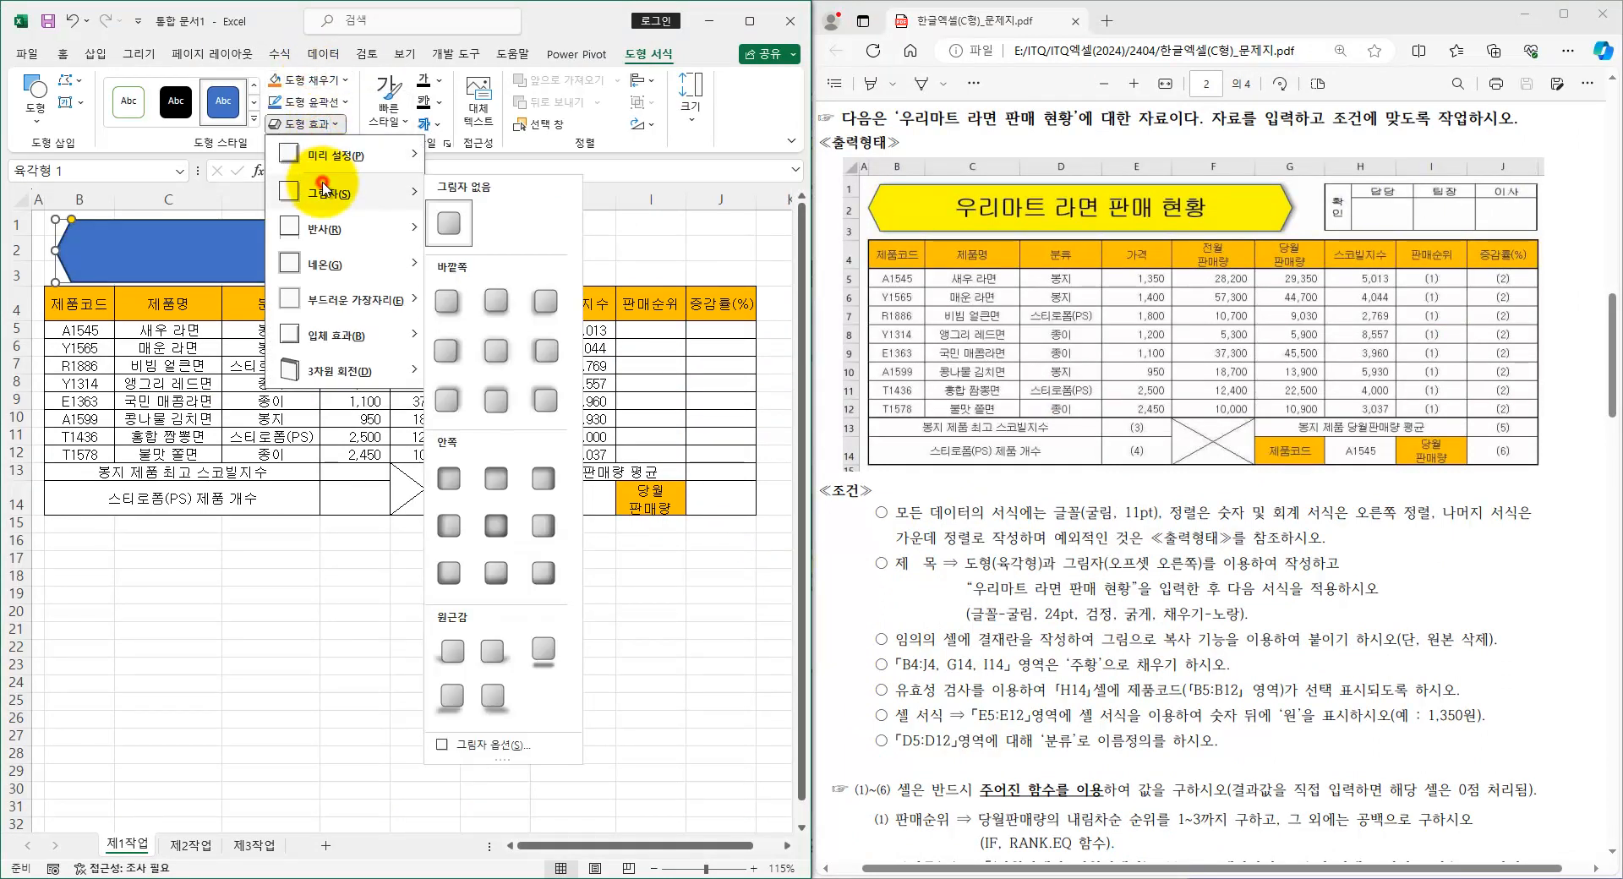
left_click(444, 354)
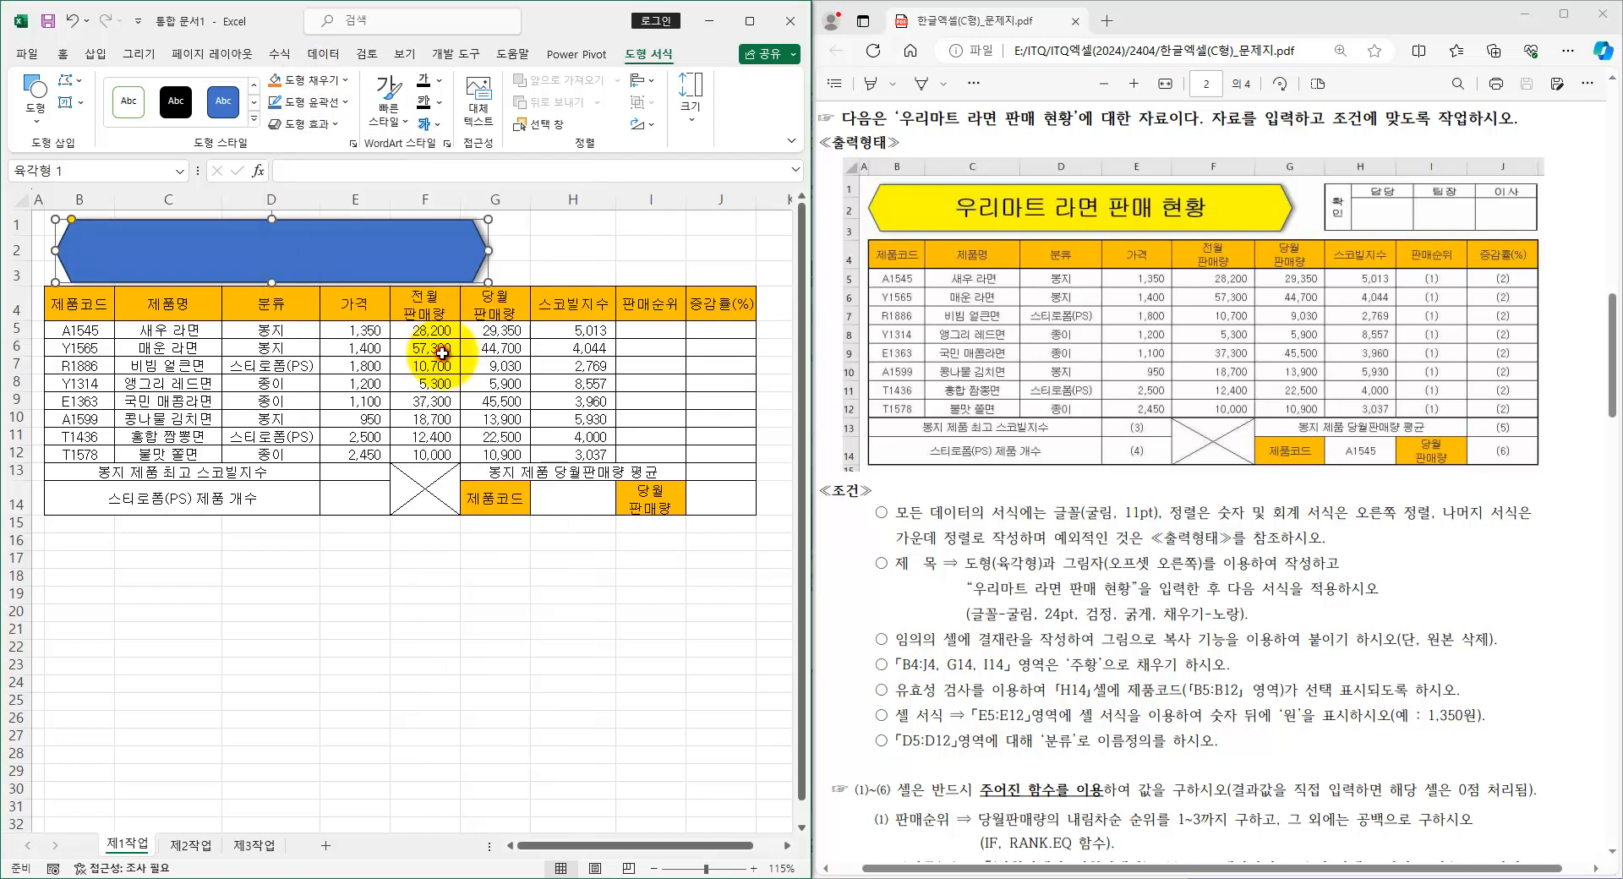
- Format the hexagon title text as 굴림, 24 pt, bold and black, and fill the shape with yellow
left_click(62, 53)
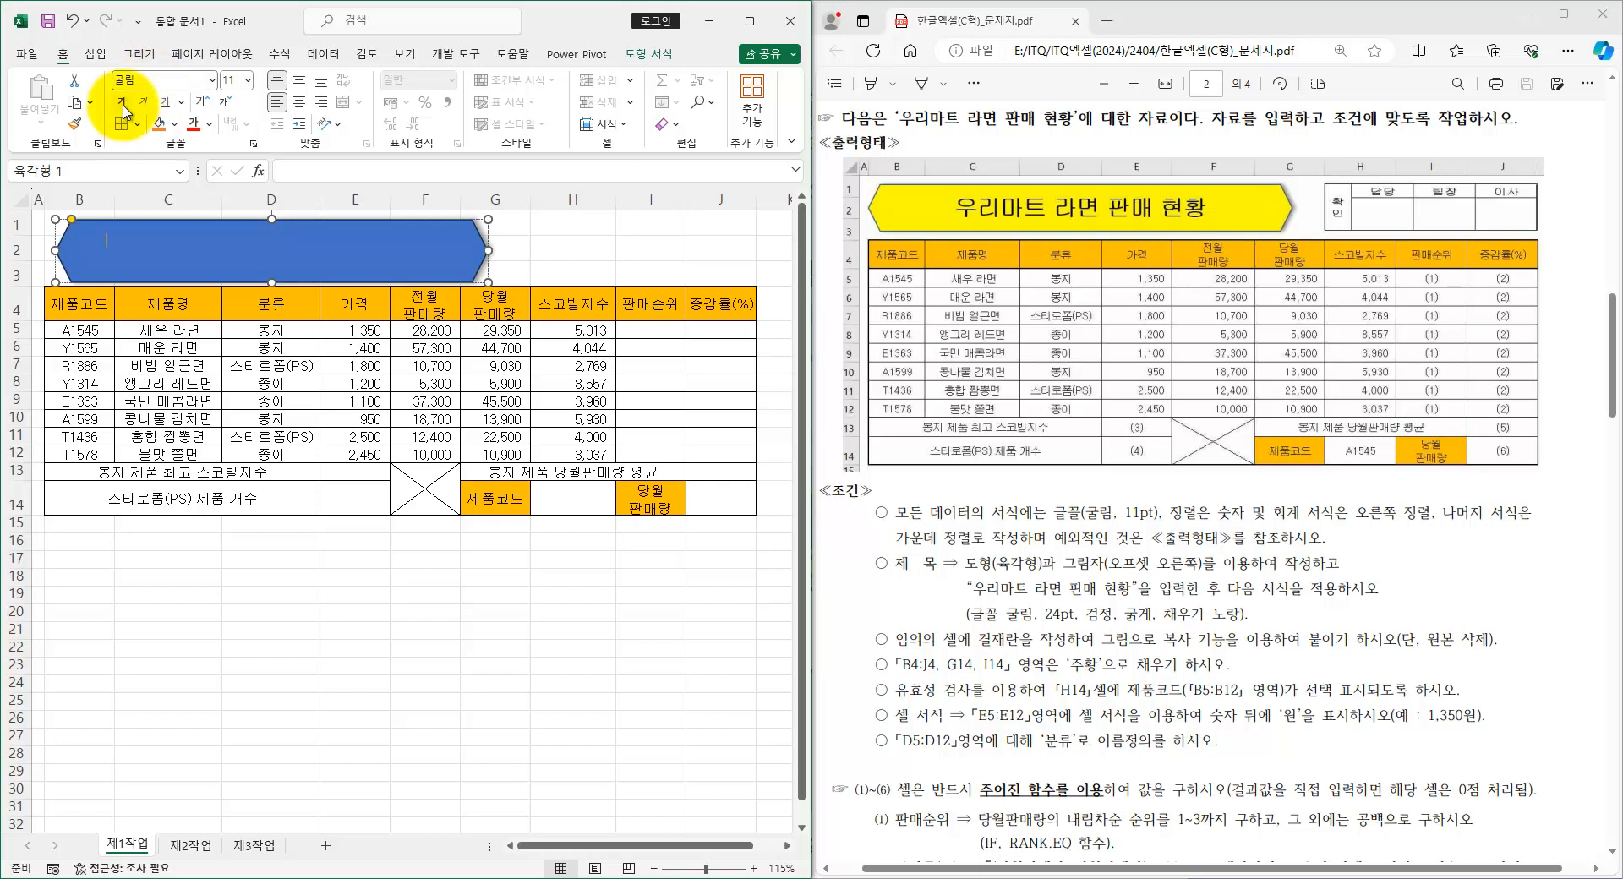
left_click(123, 103)
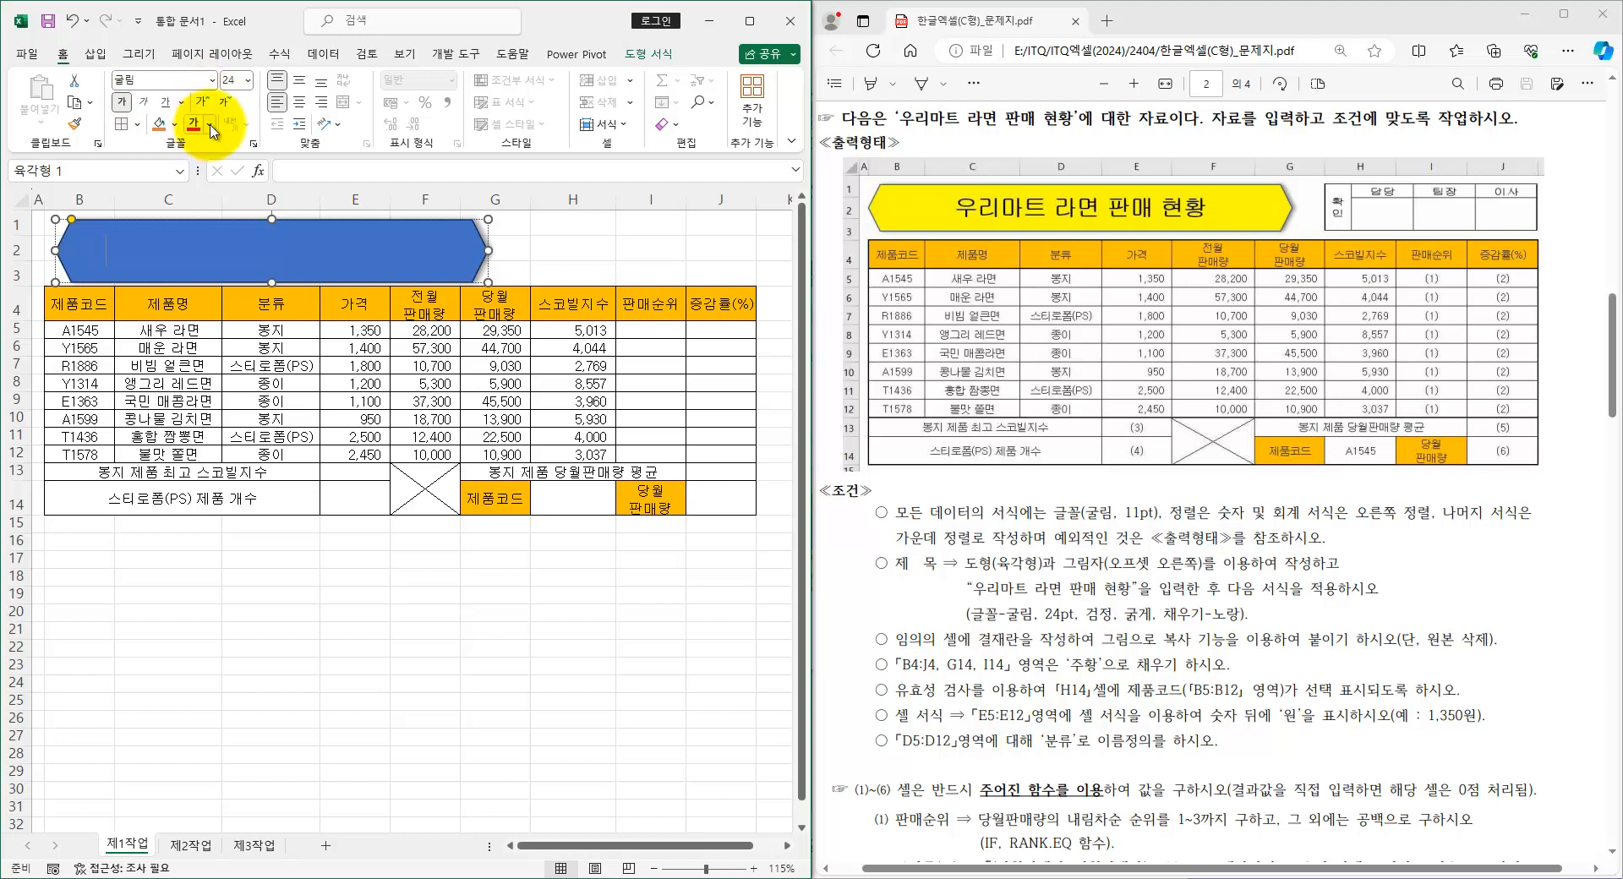
left_click(211, 126)
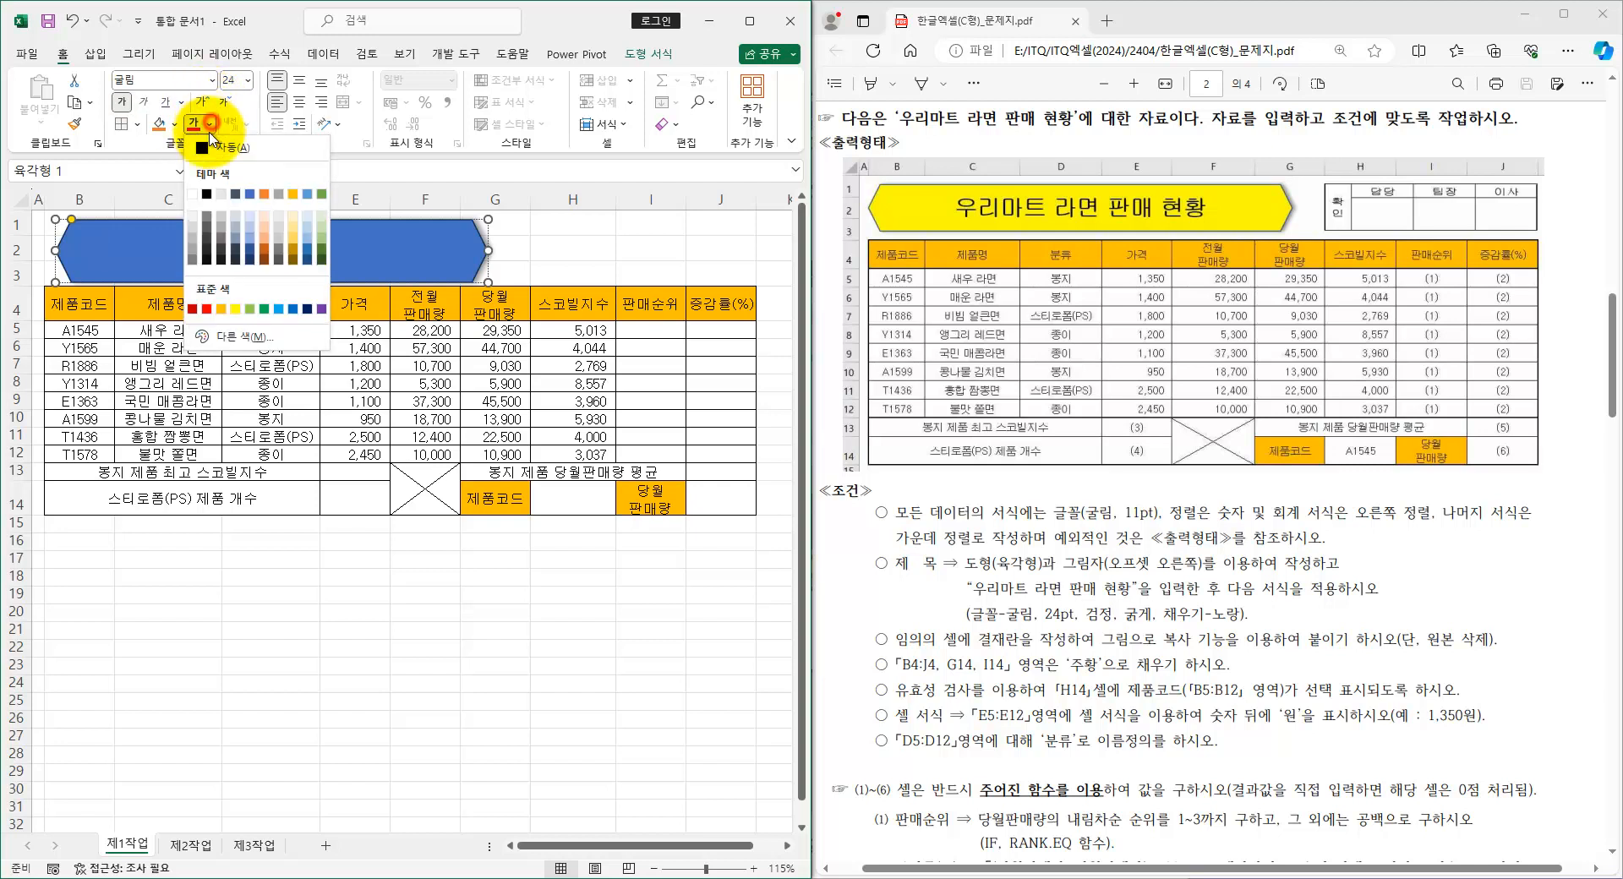
left_click(206, 195)
left_click(176, 124)
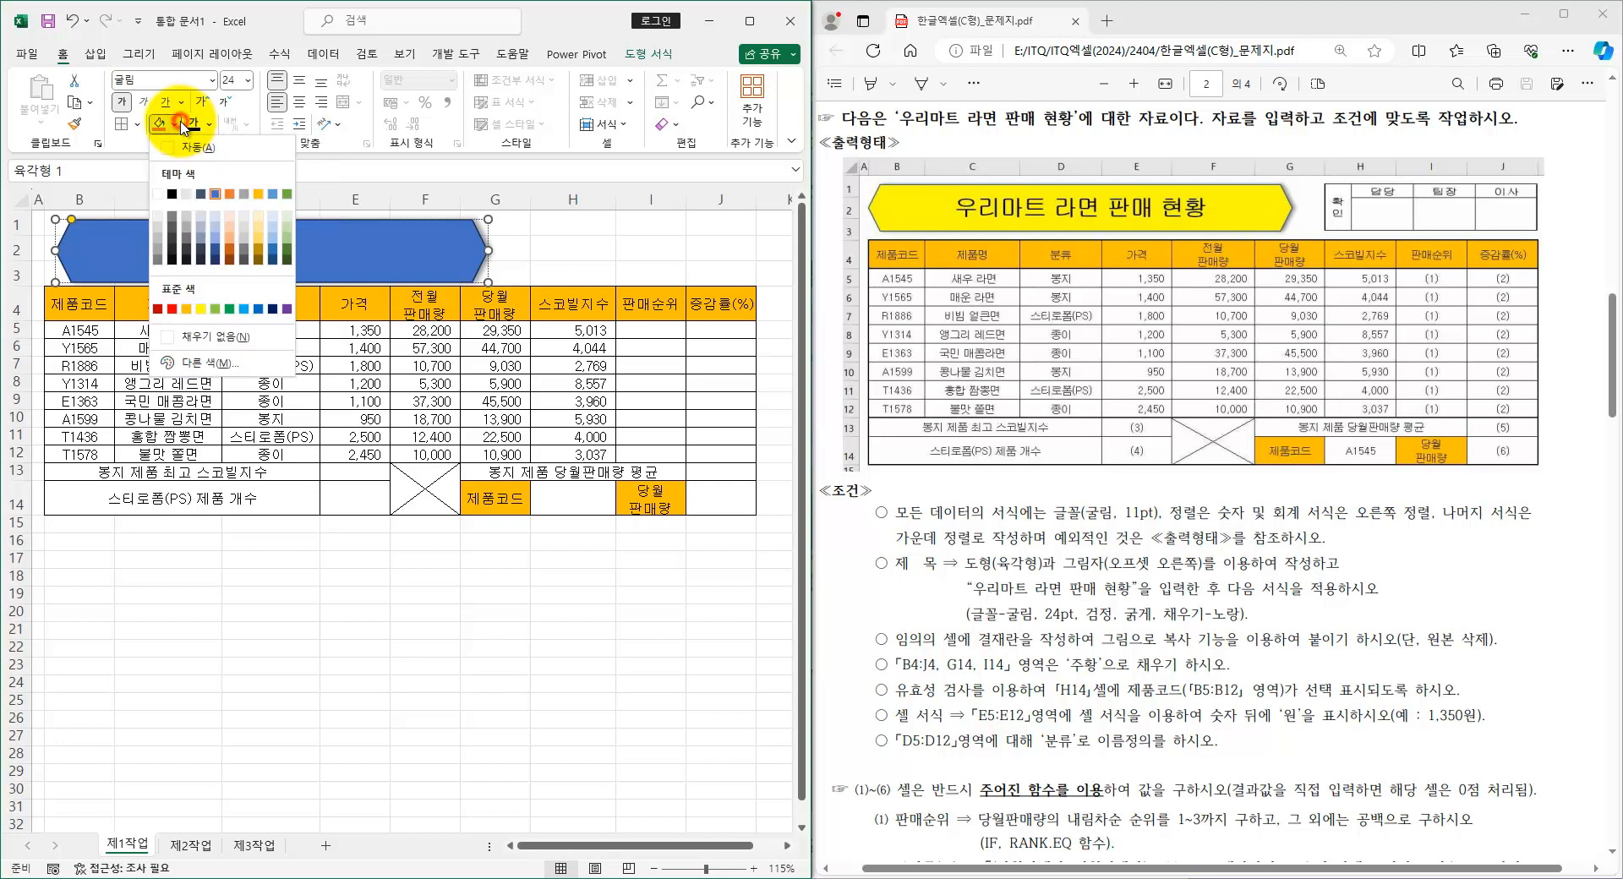
left_click(198, 308)
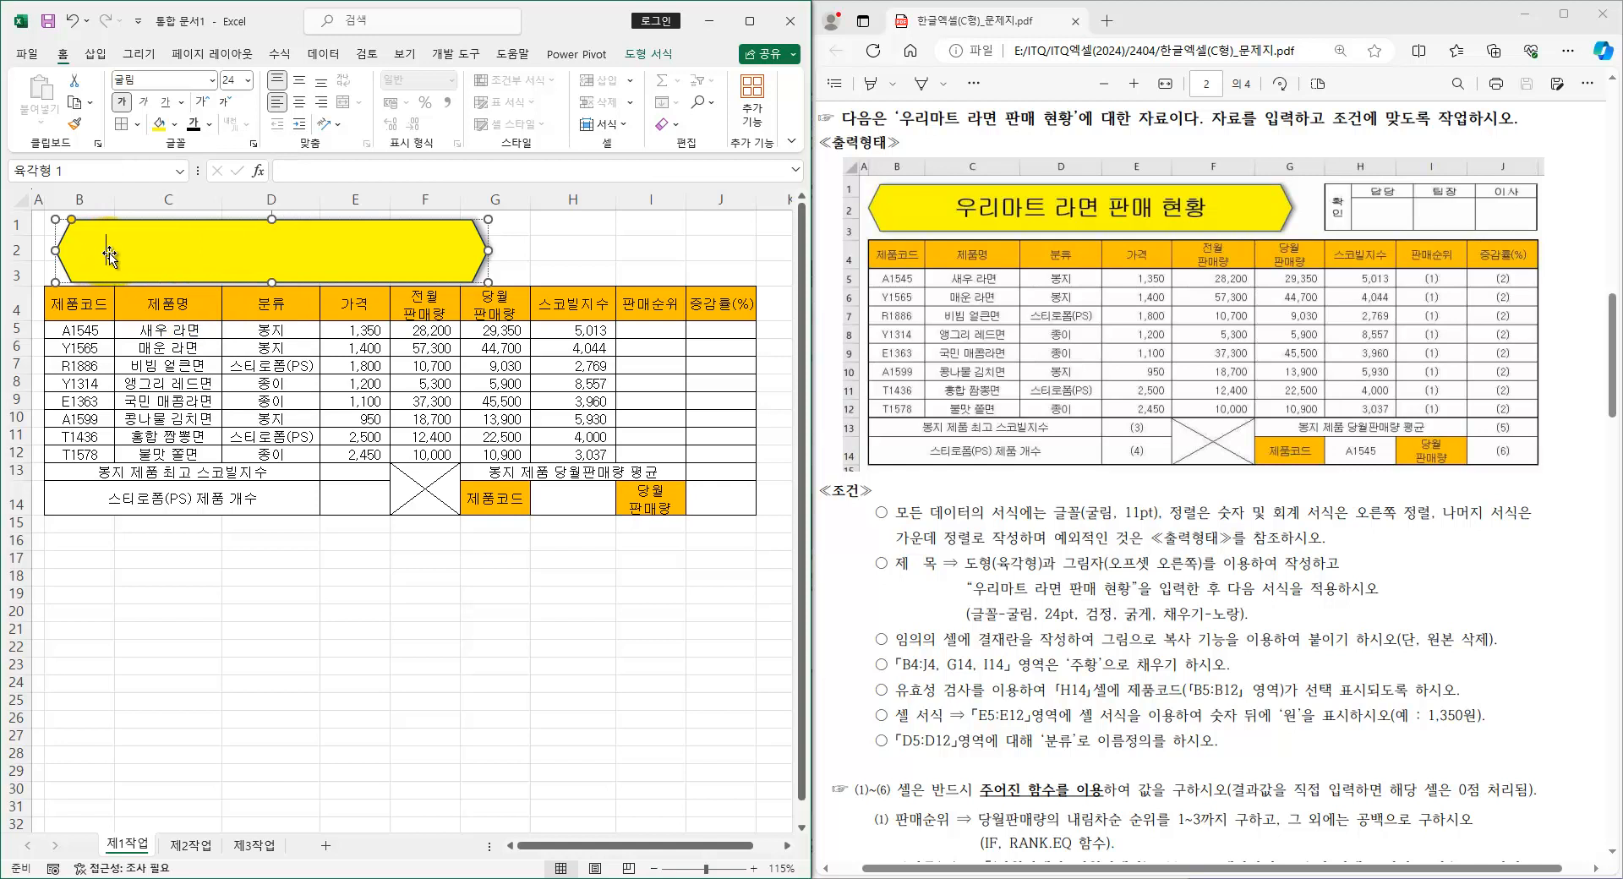
- Center the hexagon's text vertically and horizontally and enter the title 우리마트 라면 판매 현황
key("ctrl+1")
left_click(299, 85)
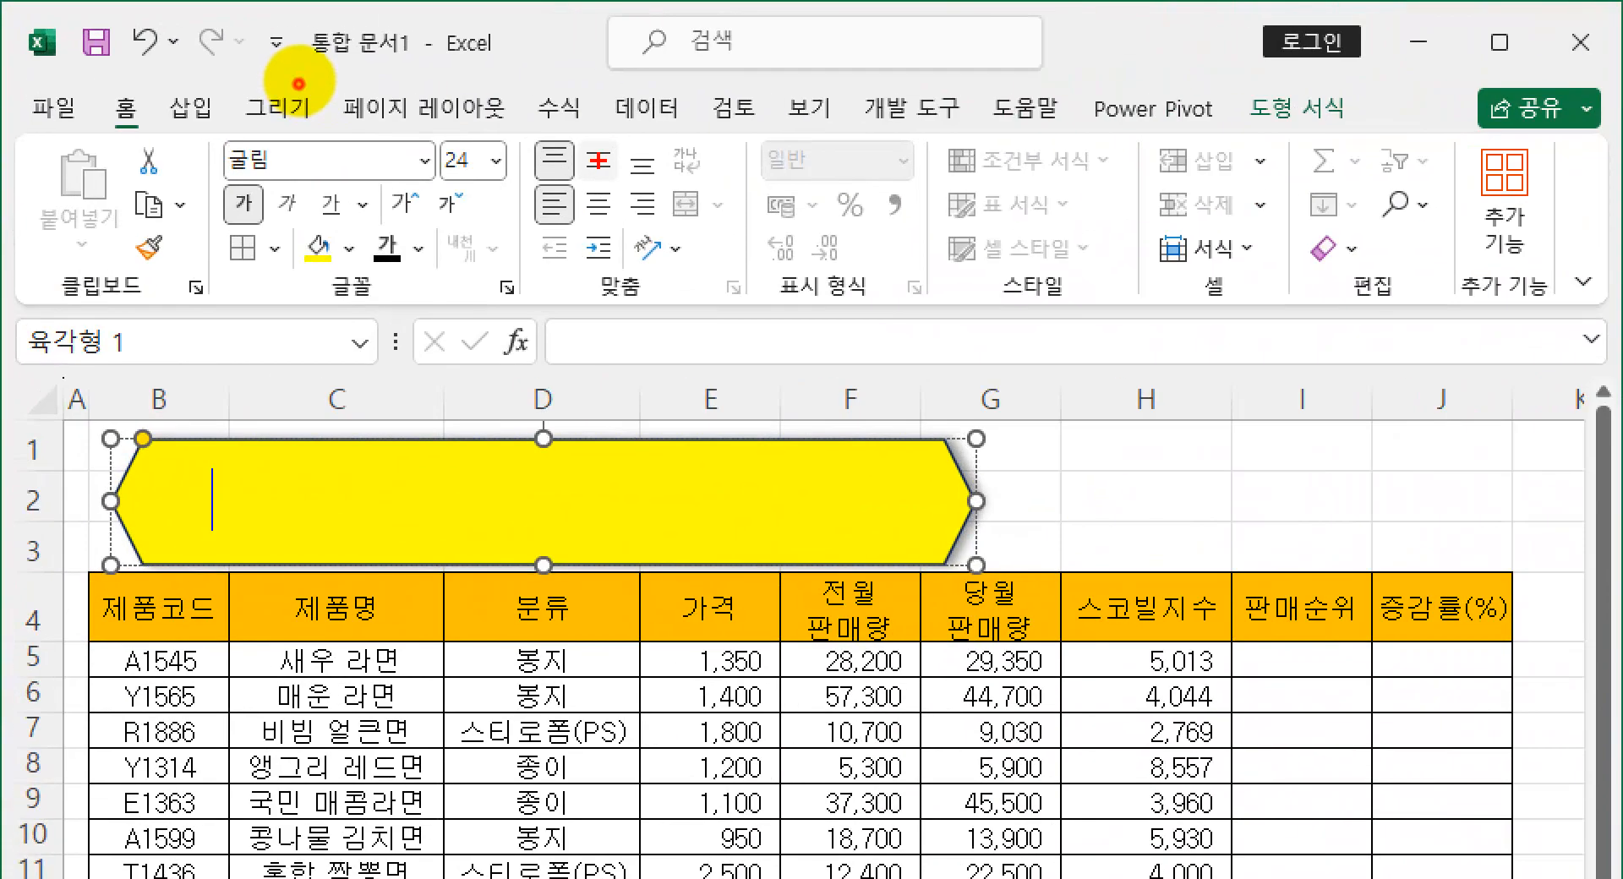
key("Escape")
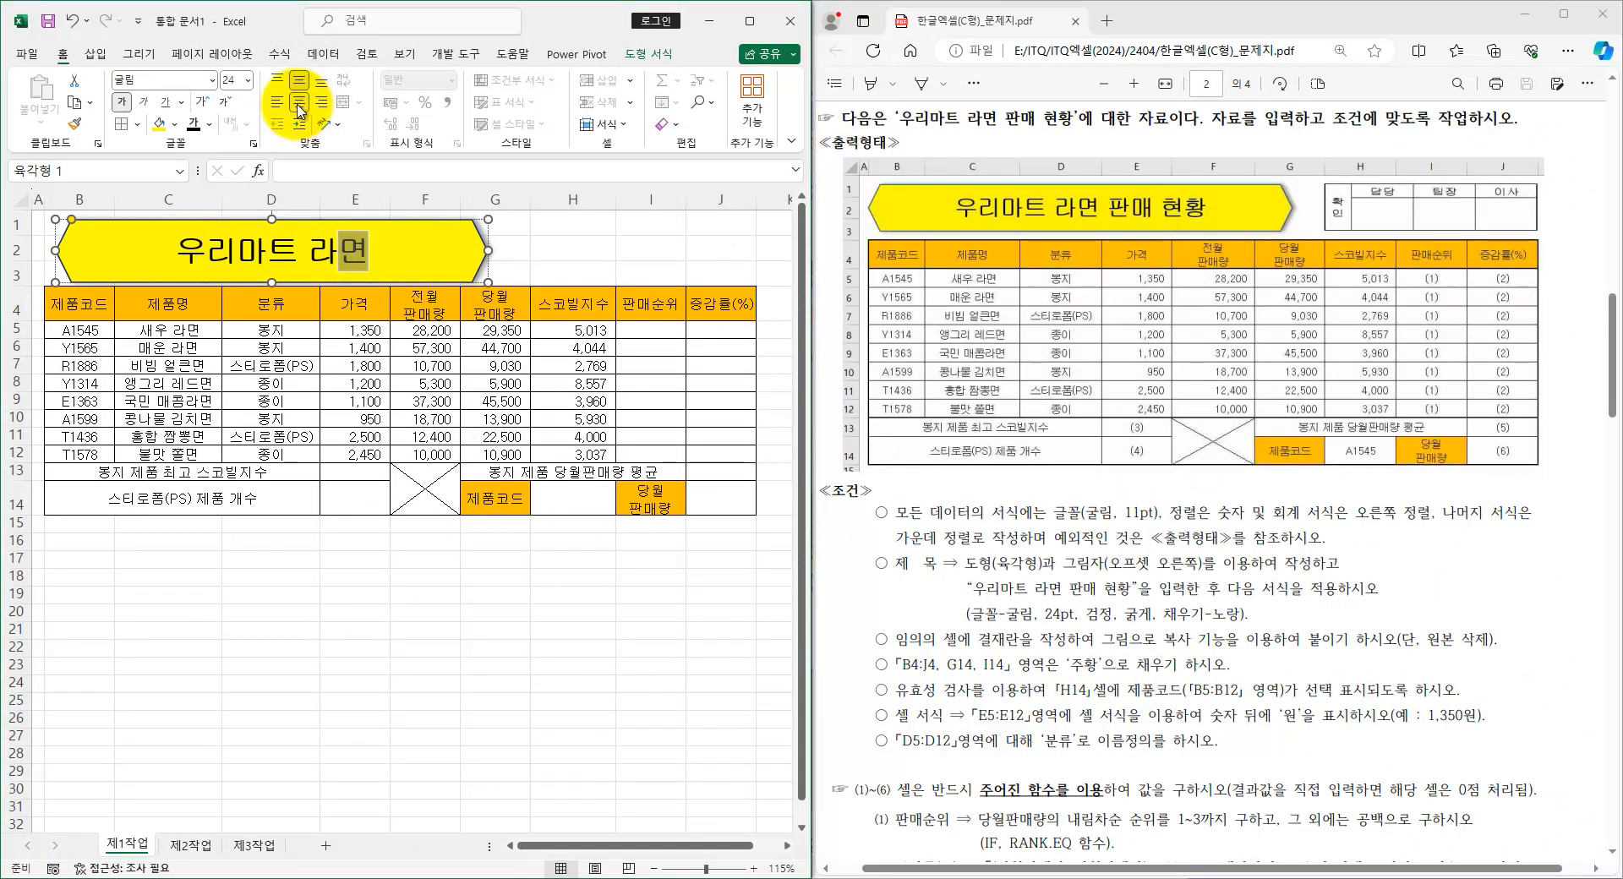
type("매 현호")
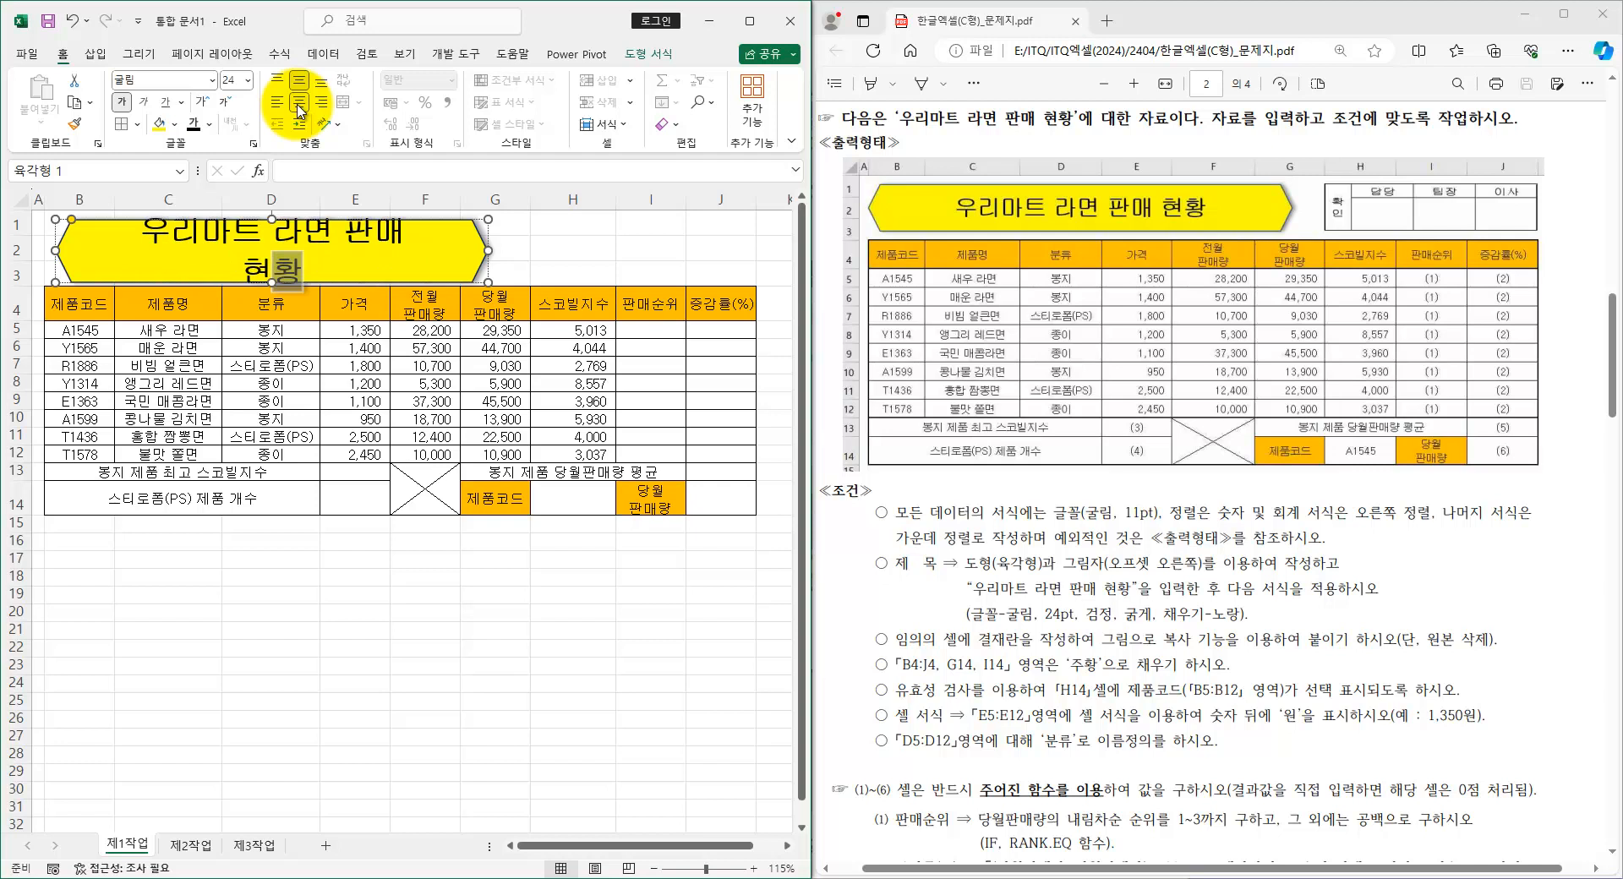
left_click(245, 402)
- Widen columns C, D and E so the hexagon title fits on one line
double_click(221, 199)
left_click_drag(349, 200, 467, 201)
left_click(471, 366)
scroll(471, 366, "down", 1, "ctrl")
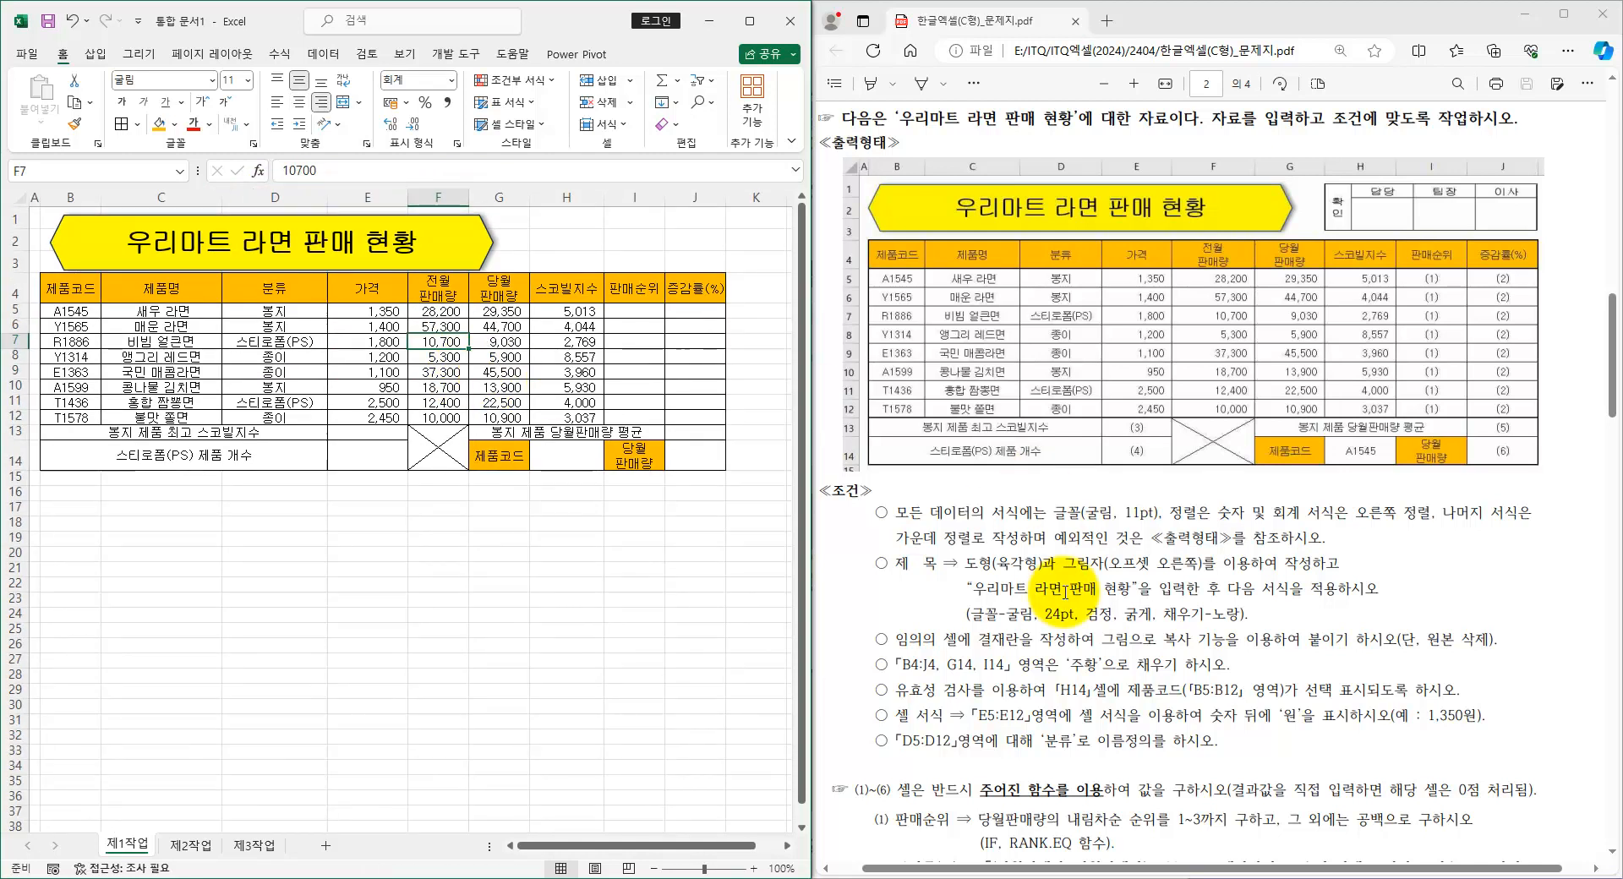
- Apply all borders to the empty range L21:O22 for the approval box, following the PDF's approval-box condition
left_click_drag(911, 640, 1349, 640)
left_click(748, 555)
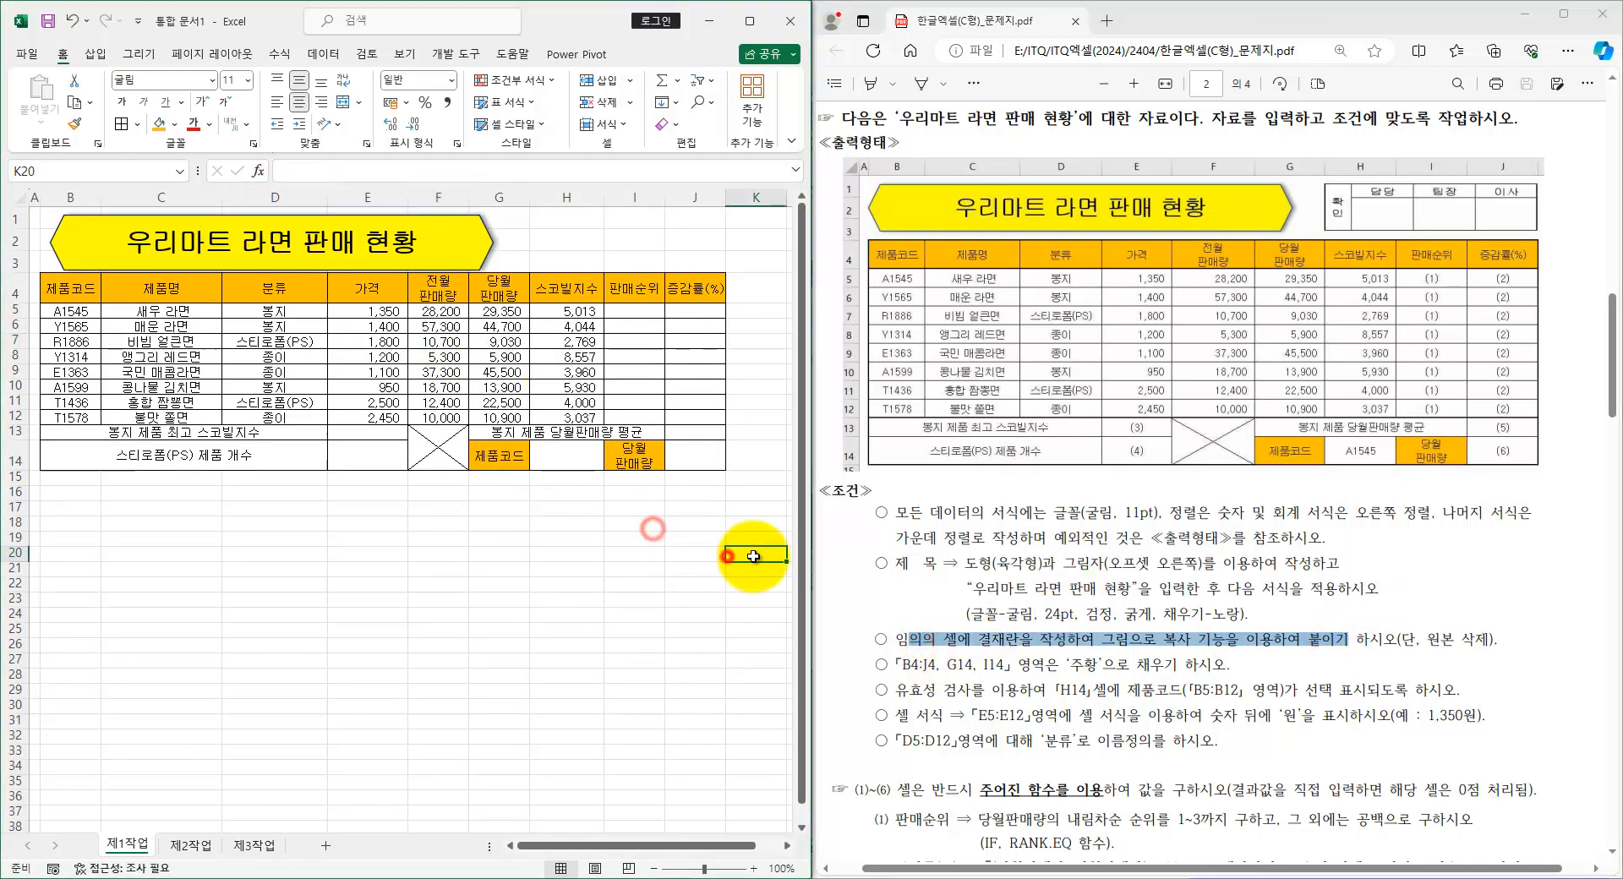
scroll(744, 551, "right", 3)
scroll(727, 567, "down", 3)
left_click_drag(563, 409, 707, 427)
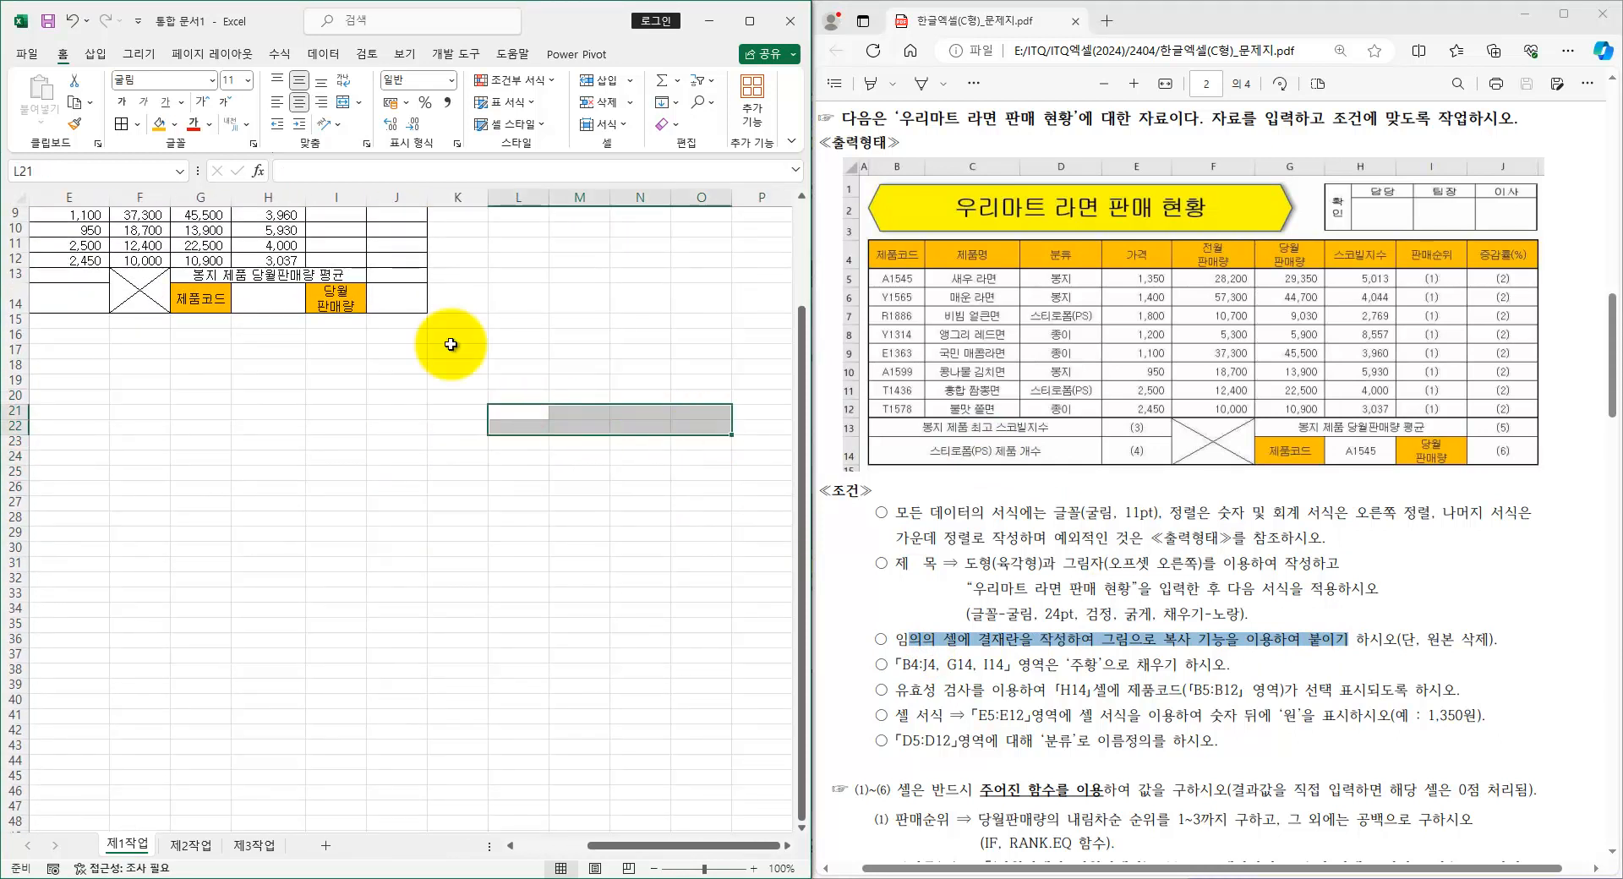
left_click(116, 122)
left_click(593, 464)
- Merge and center L21:L22 and enter 확인 in it, split over two lines
left_click_drag(520, 409, 534, 432)
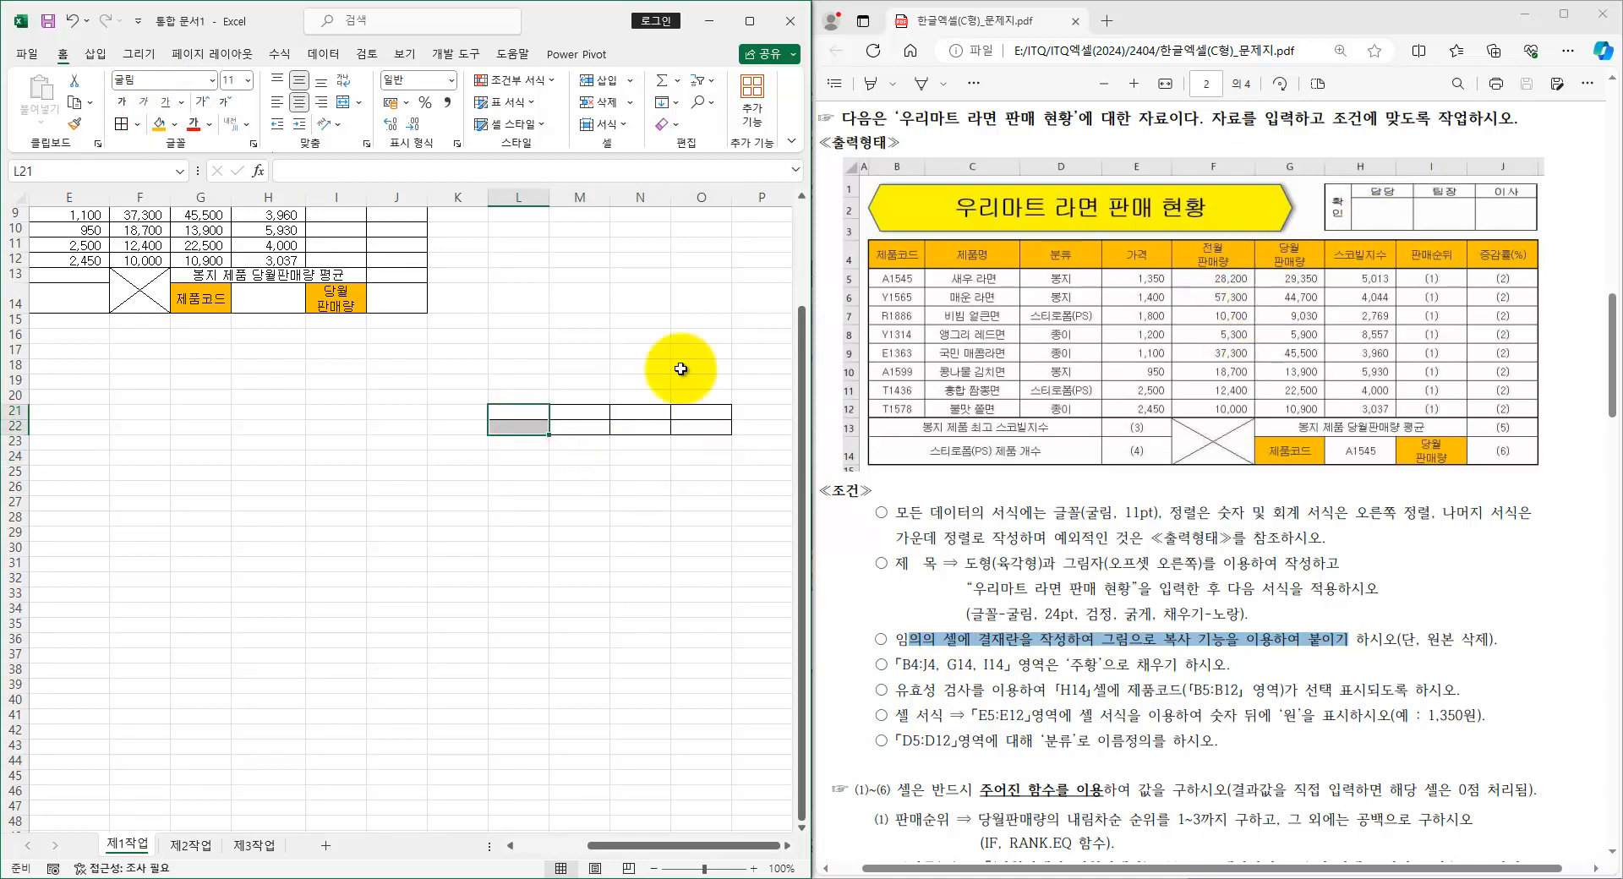
scroll(669, 399, "up", 3, "ctrl")
scroll(666, 440, "down", 3)
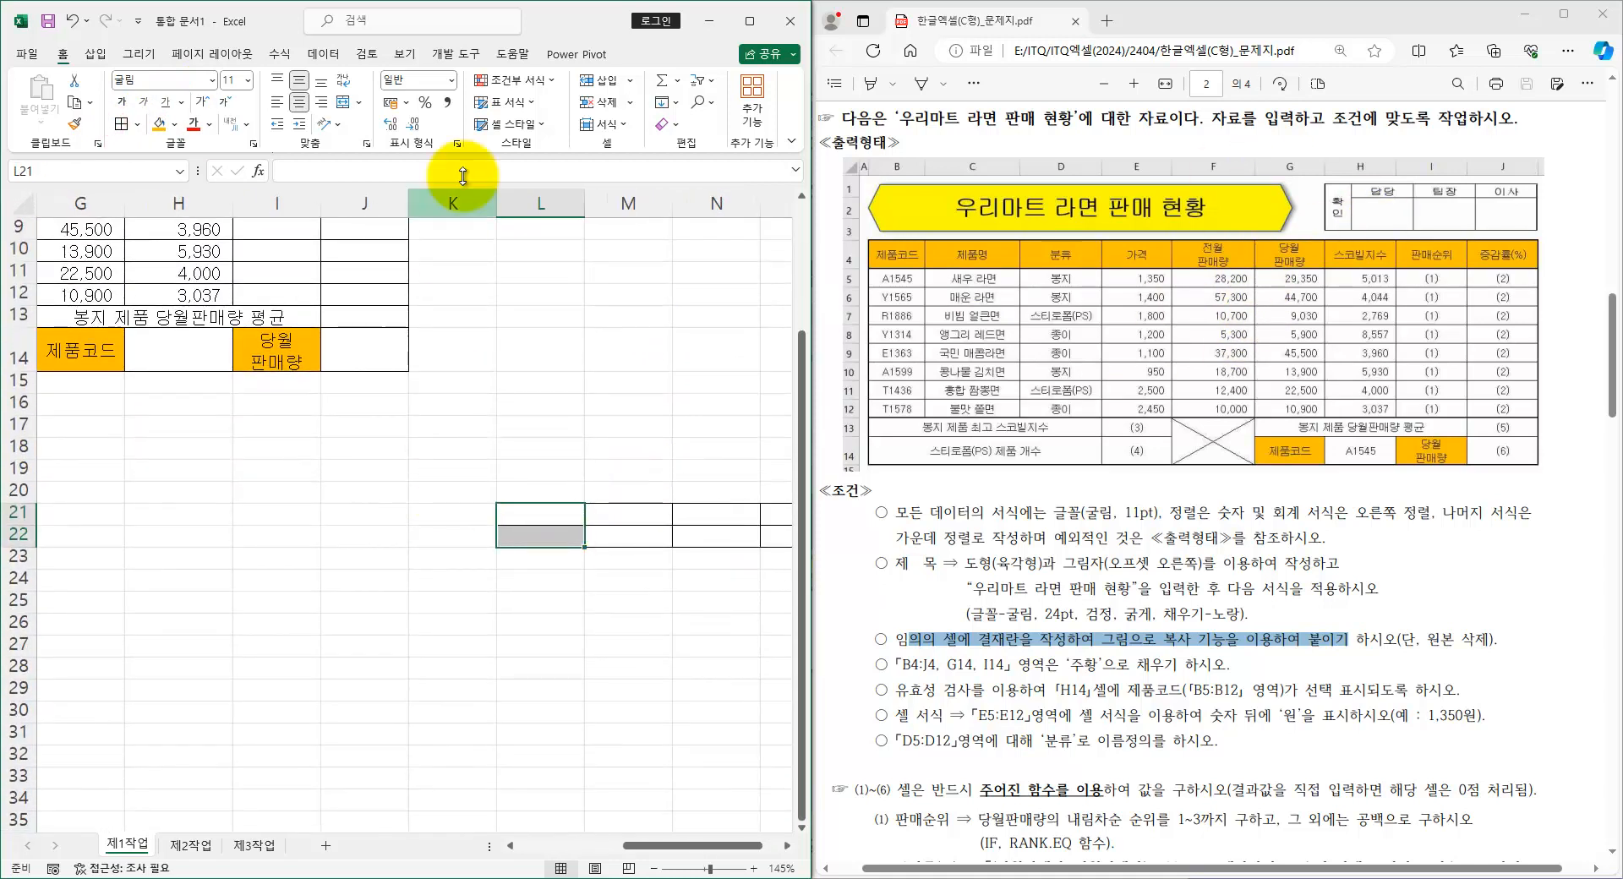
left_click(343, 102)
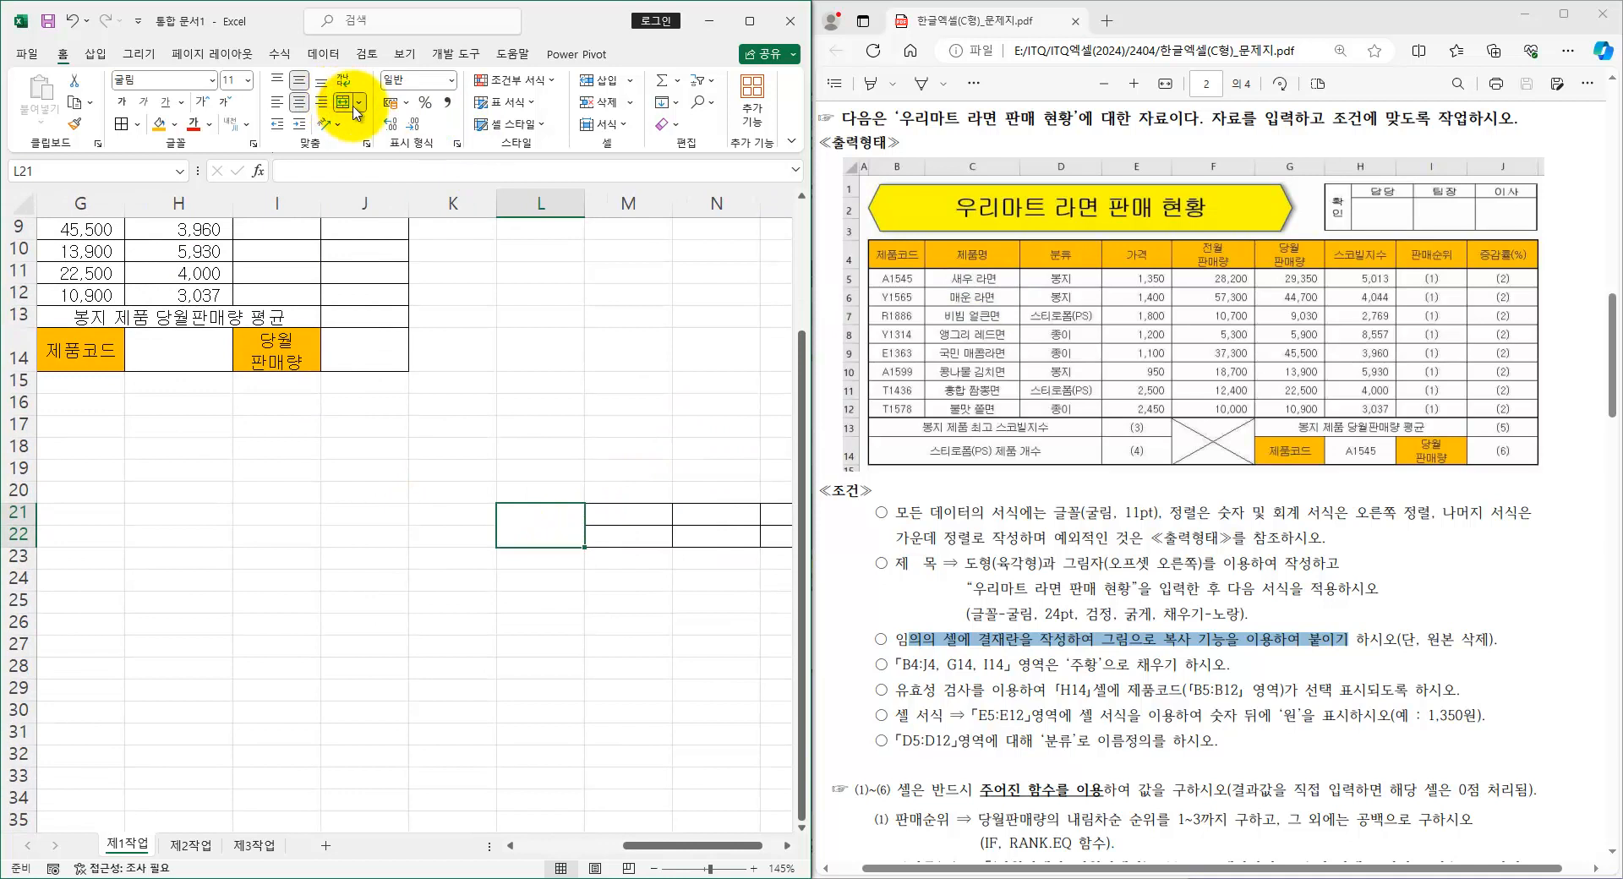
type("호")
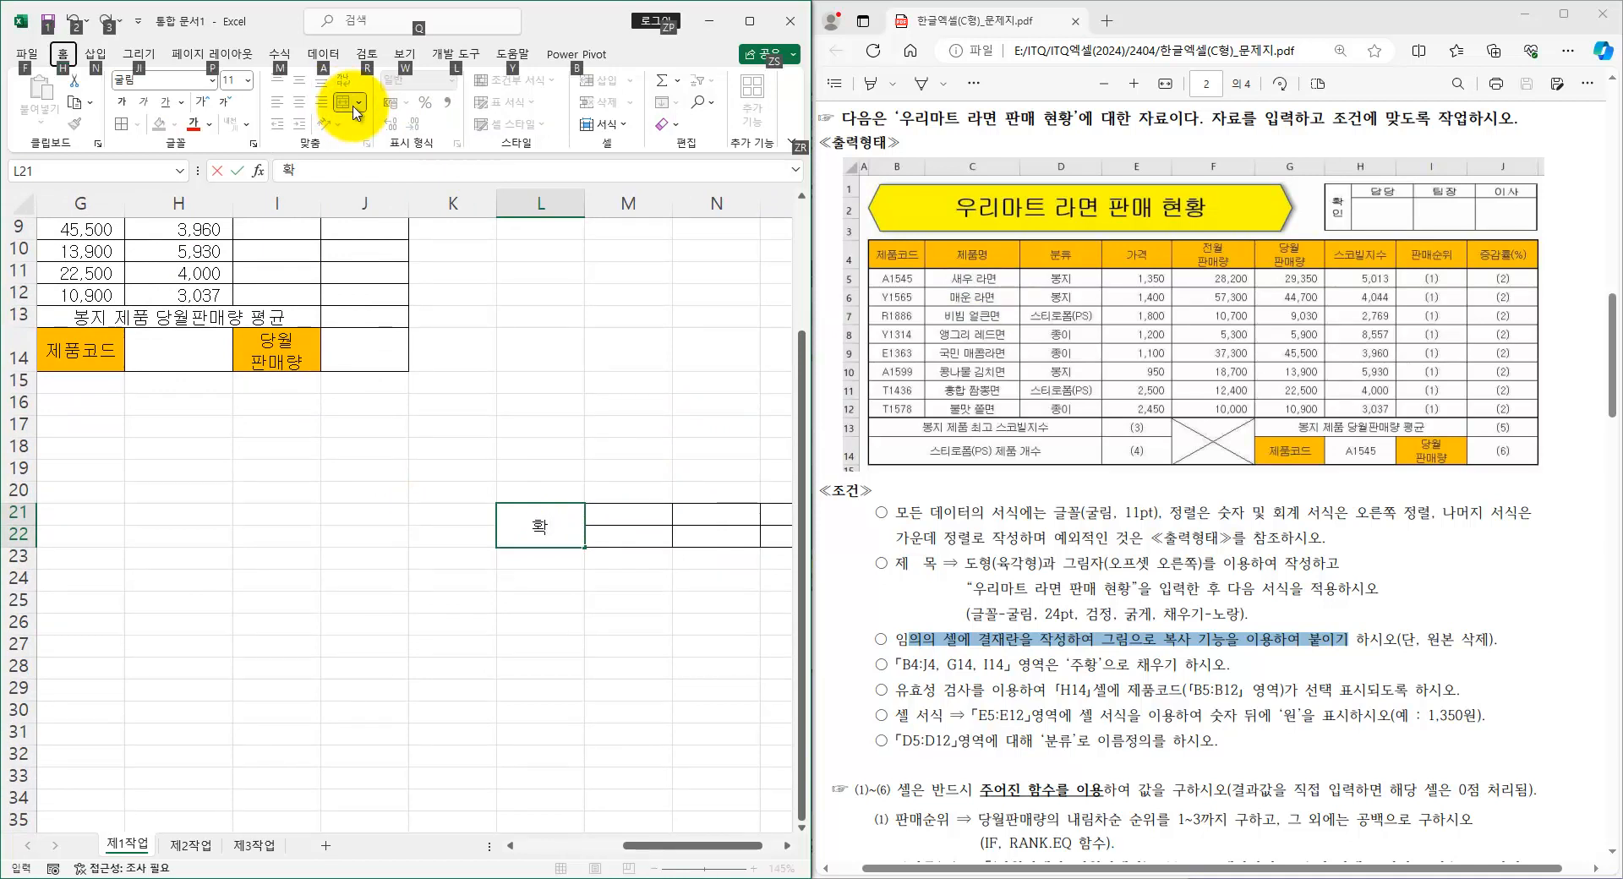
left_click(554, 525)
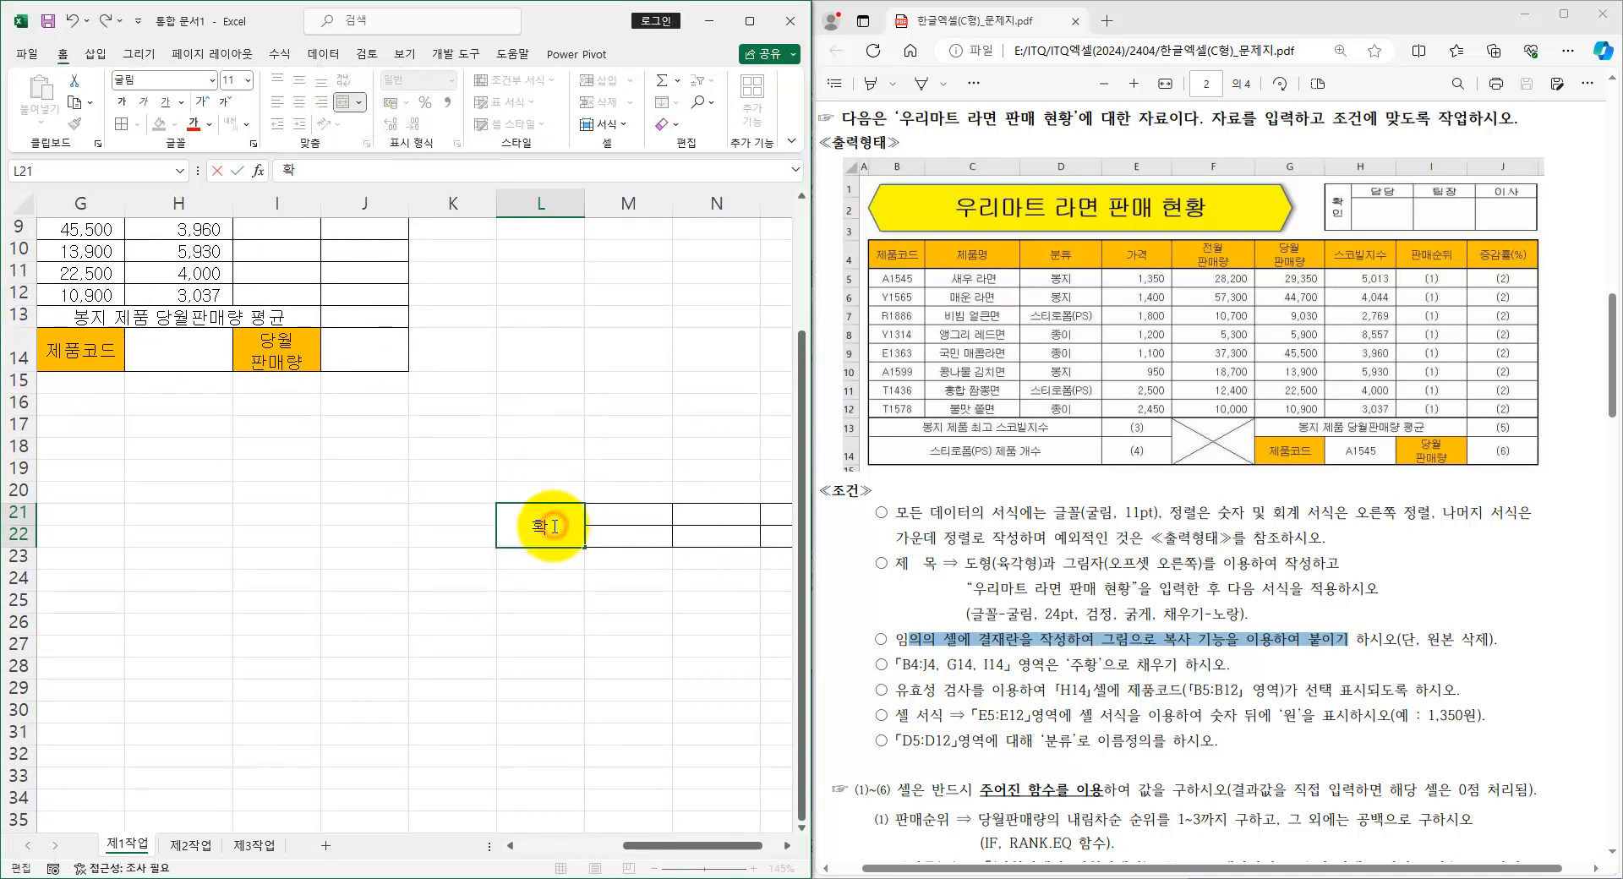
type("인")
key("Tab")
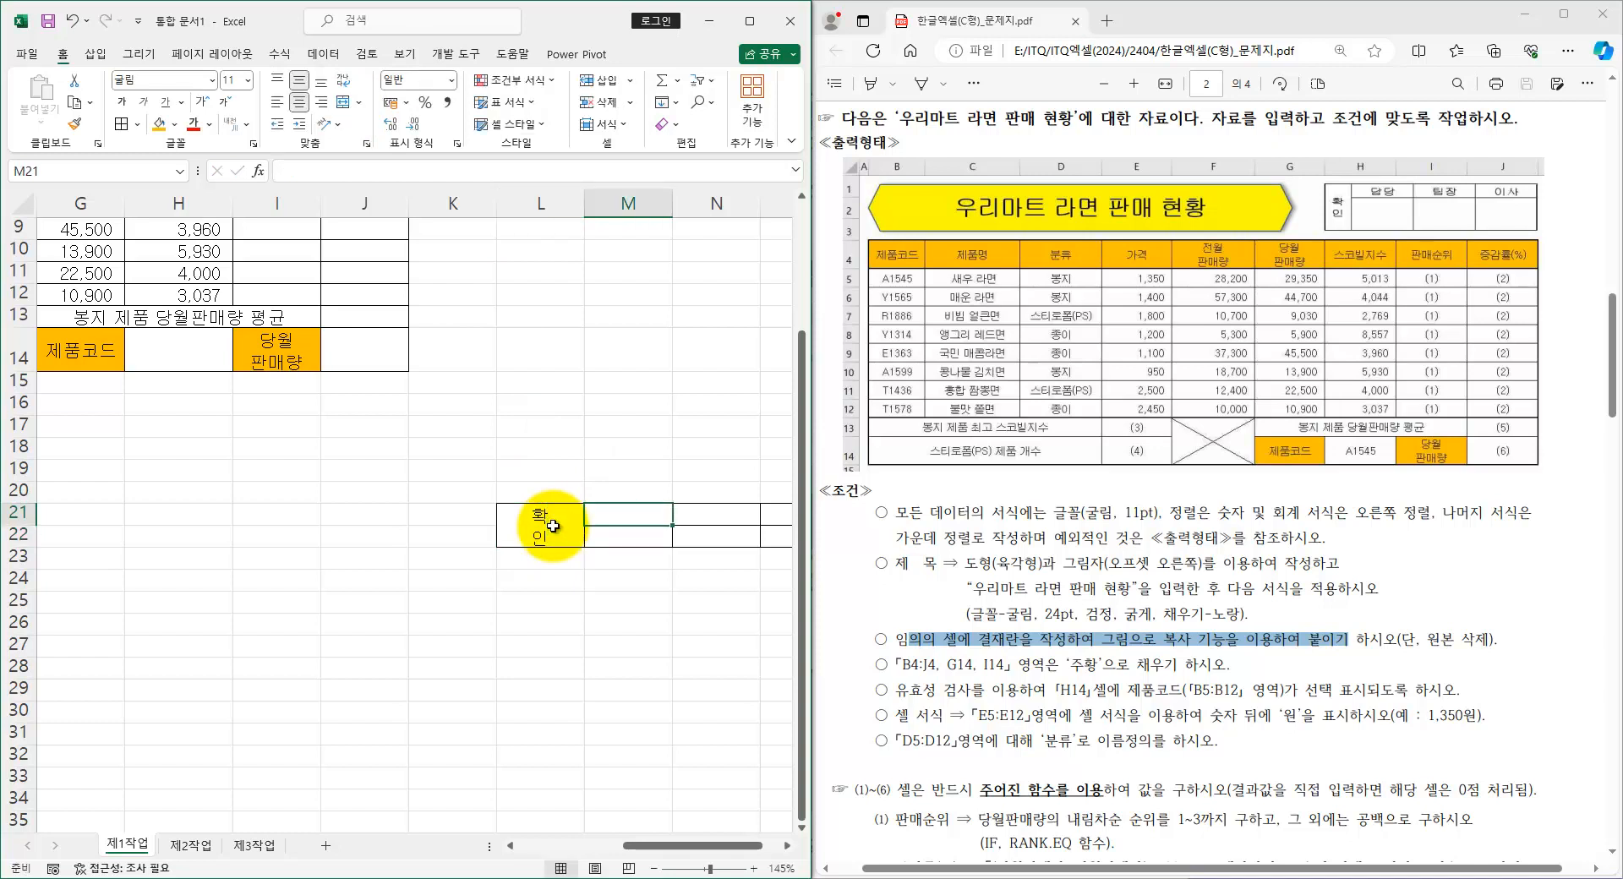
- Enter the approval box headings 담당, 팀장 and 이사 in cells M21, N21 and O21
type("담당")
key("Tab")
type("팀장")
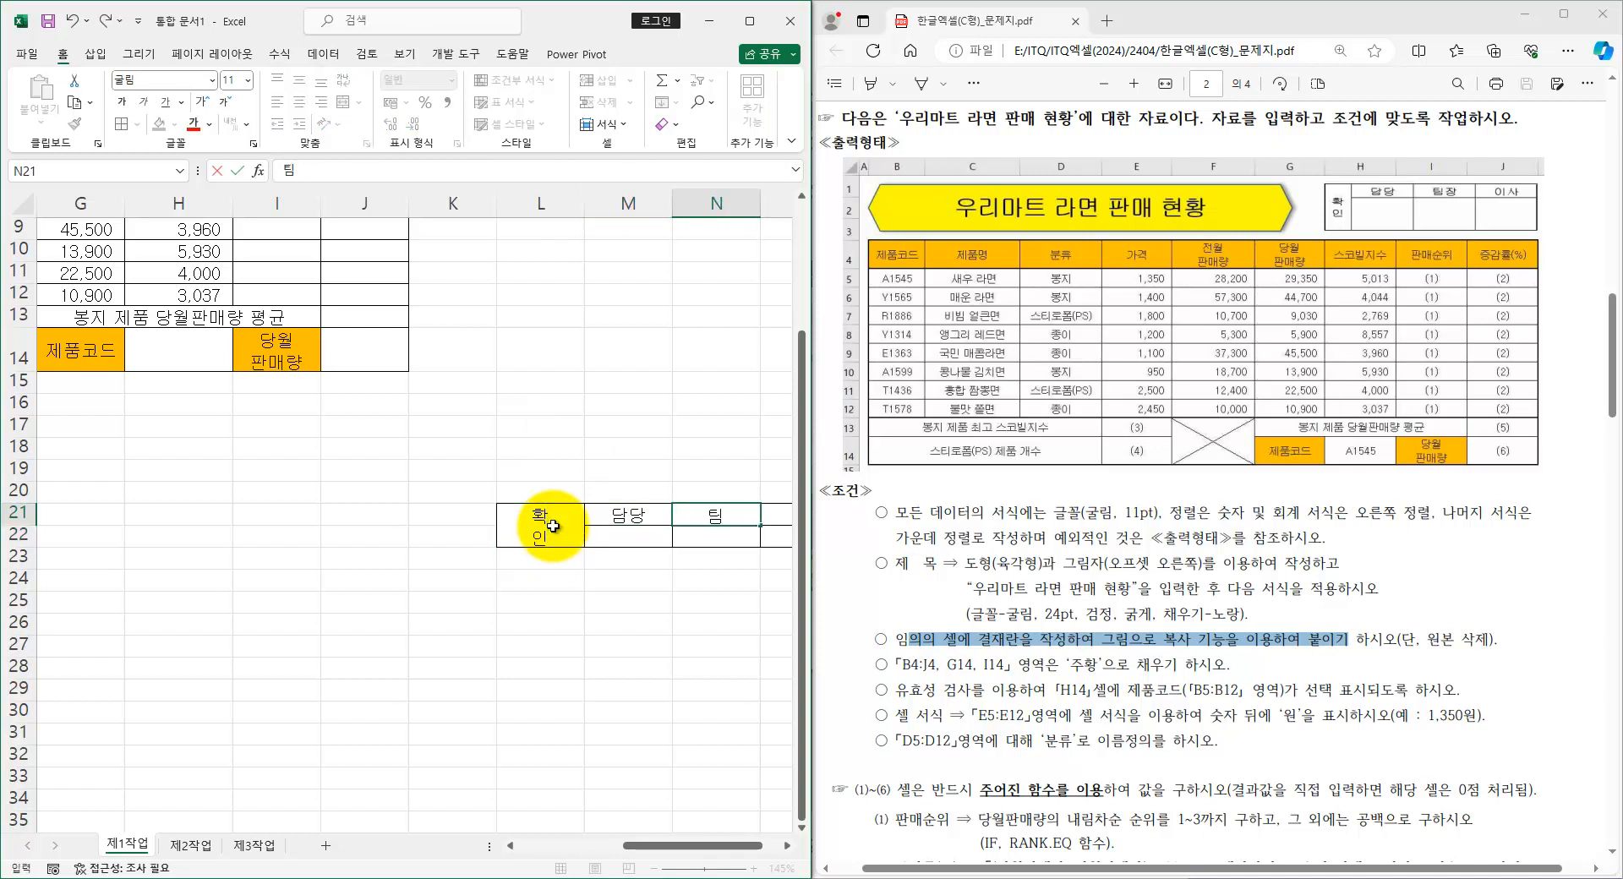
key("Tab")
type("ㅇ;ㅅ")
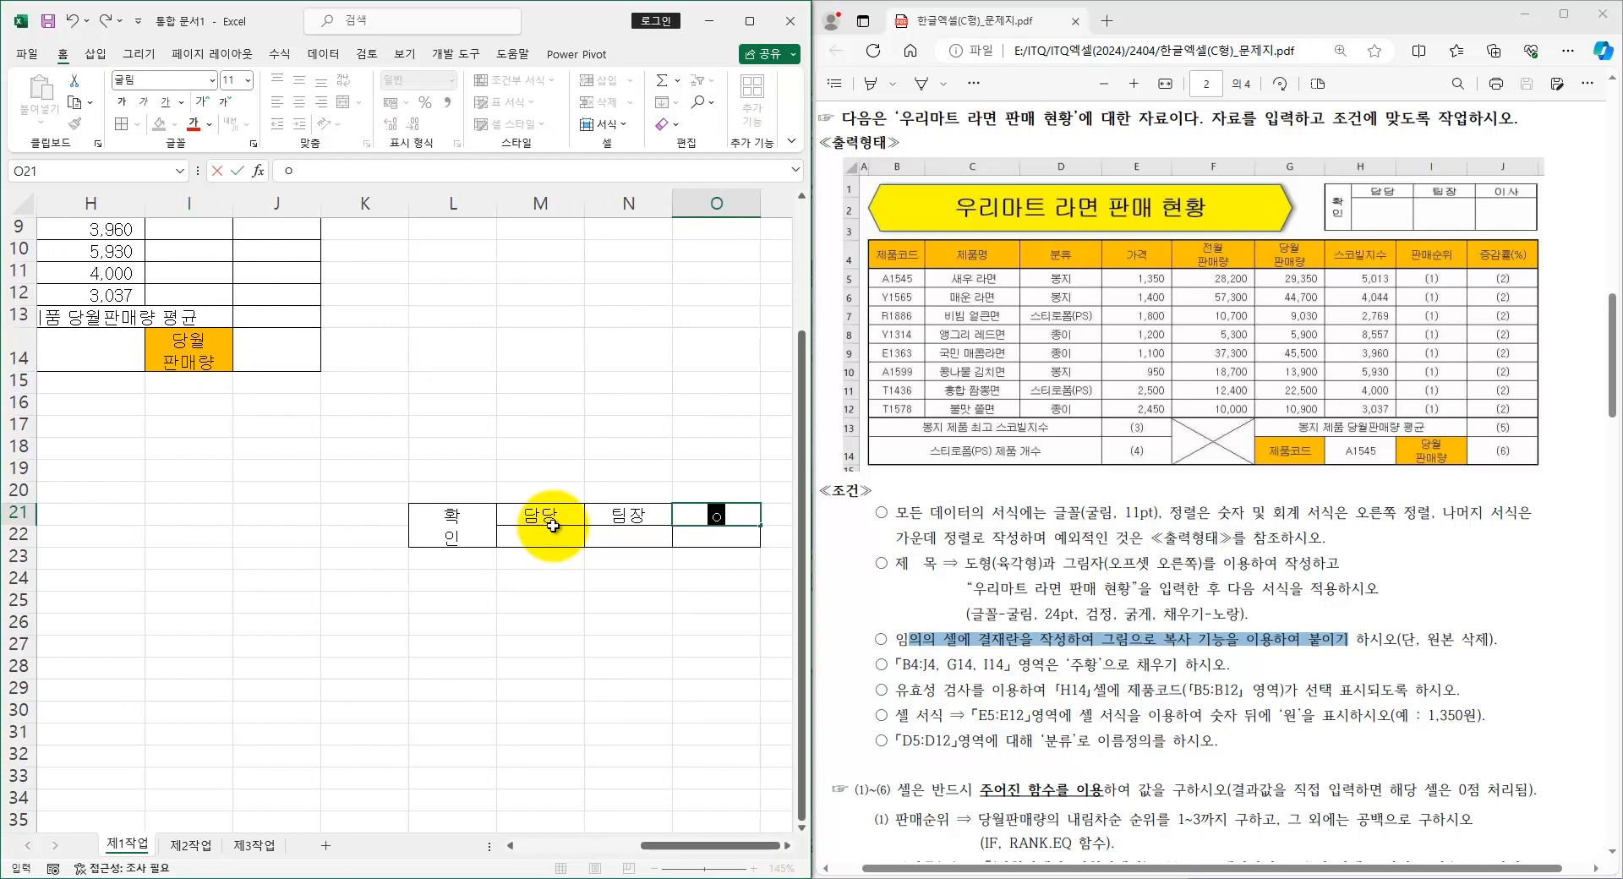
key("Return")
- Narrow column L to fit the 확인 cell and increase the height of row 22 for the signature cells
left_click(548, 532)
left_click(453, 529)
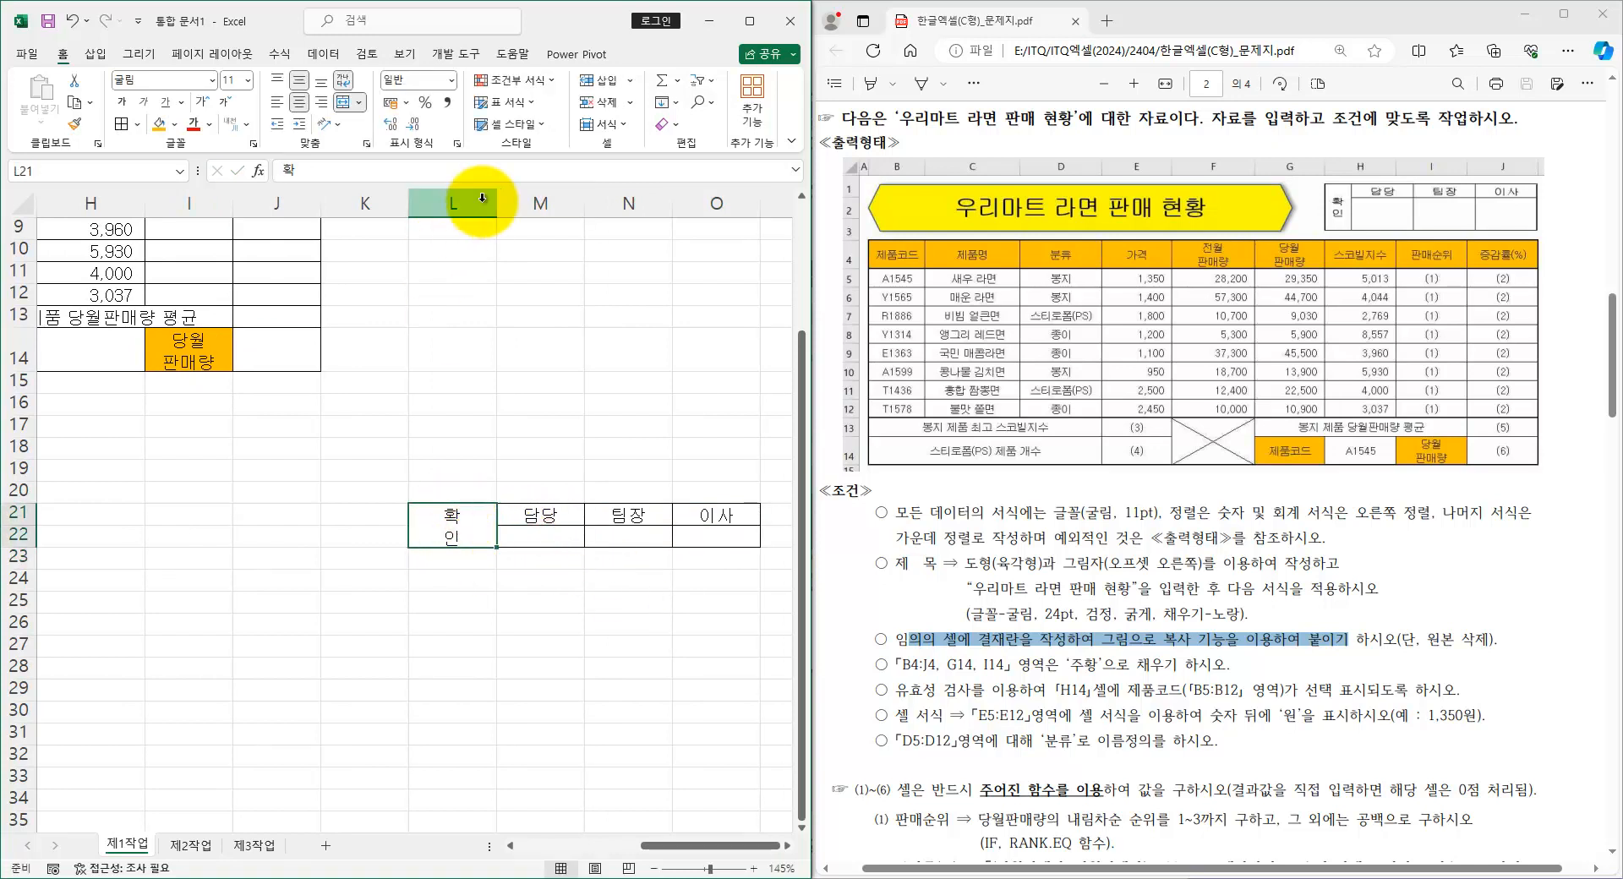
left_click_drag(492, 197, 442, 197)
left_click(486, 536)
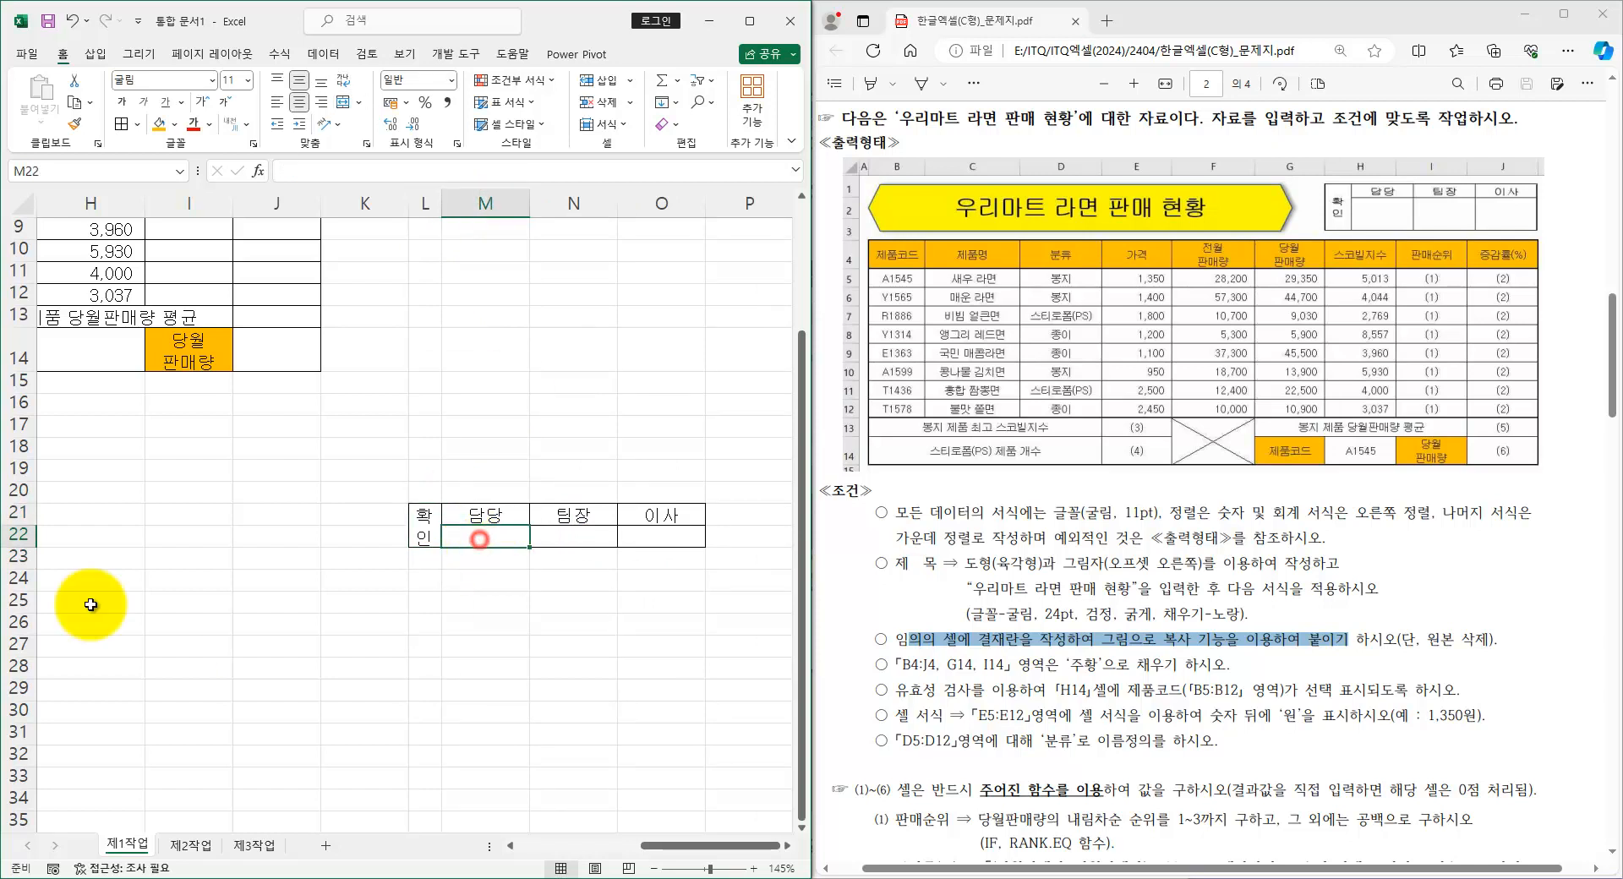
left_click_drag(29, 549, 30, 589)
- Copy L21:O22 as a picture with the 화면에 표시된 대로 and 그림 options, and paste it above the table at H1
left_click(420, 551)
left_click_drag(420, 551, 688, 544)
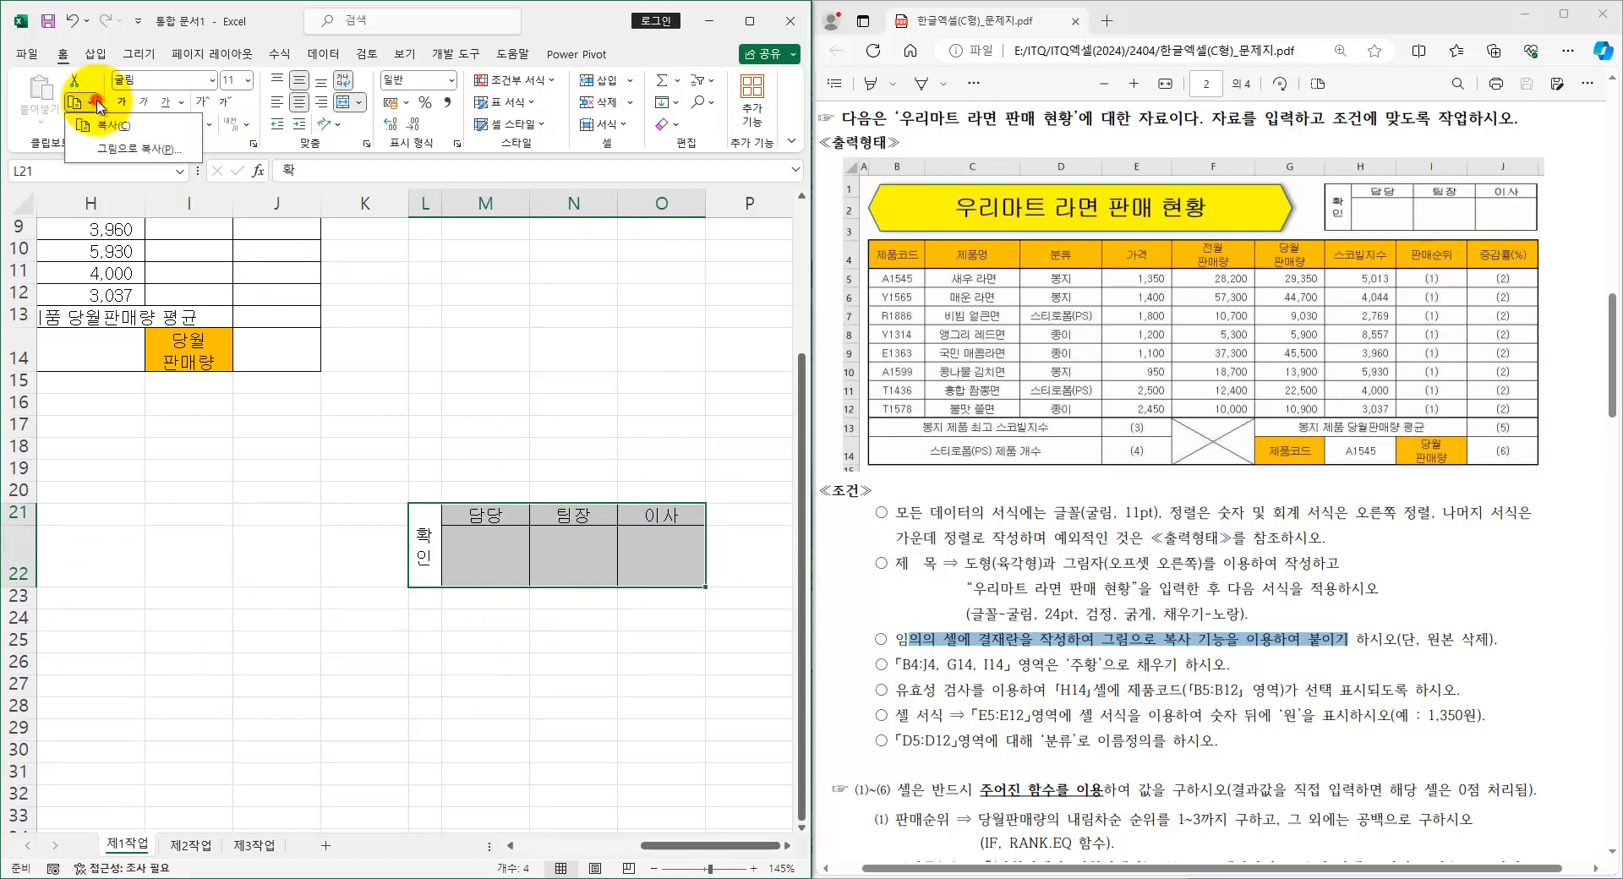
left_click(121, 157)
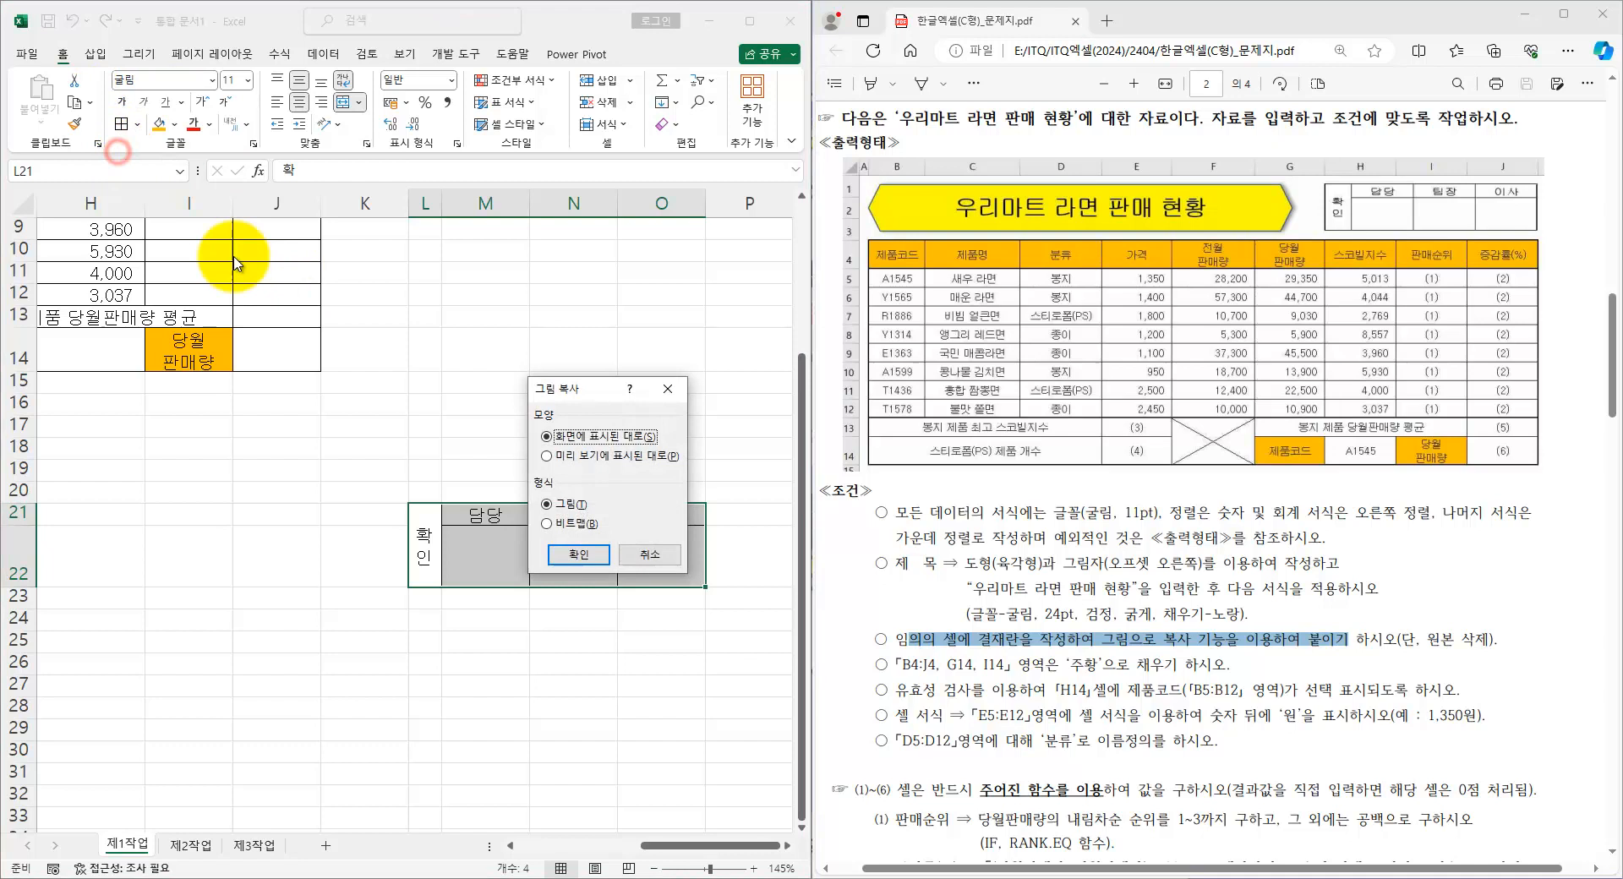
left_click(574, 554)
scroll(440, 490, "up", 3)
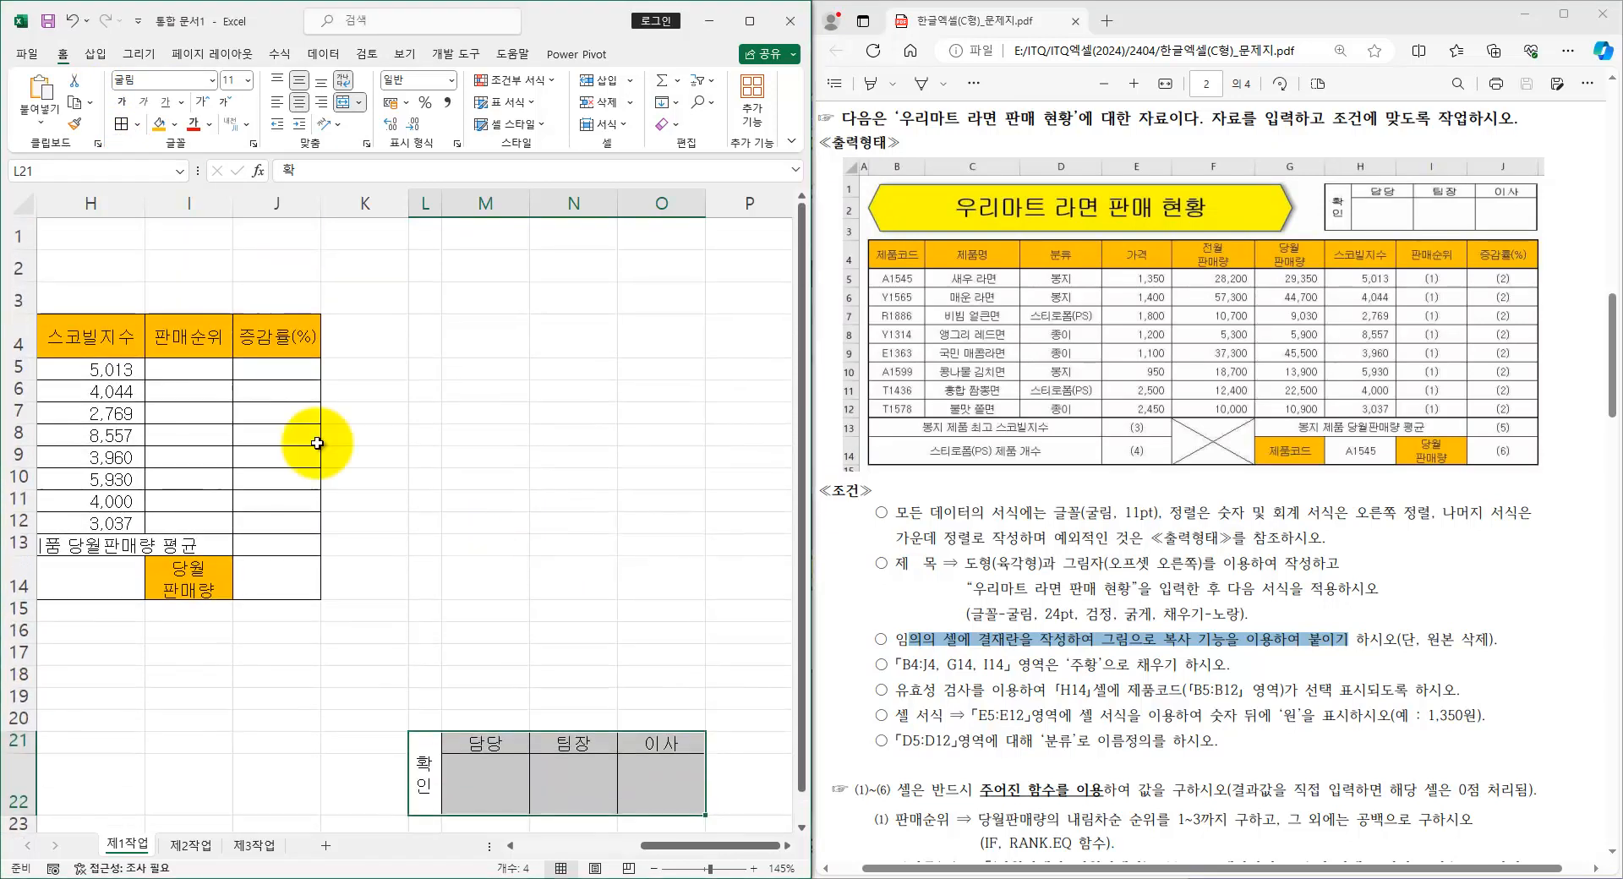
left_click(89, 240)
key("ctrl+v")
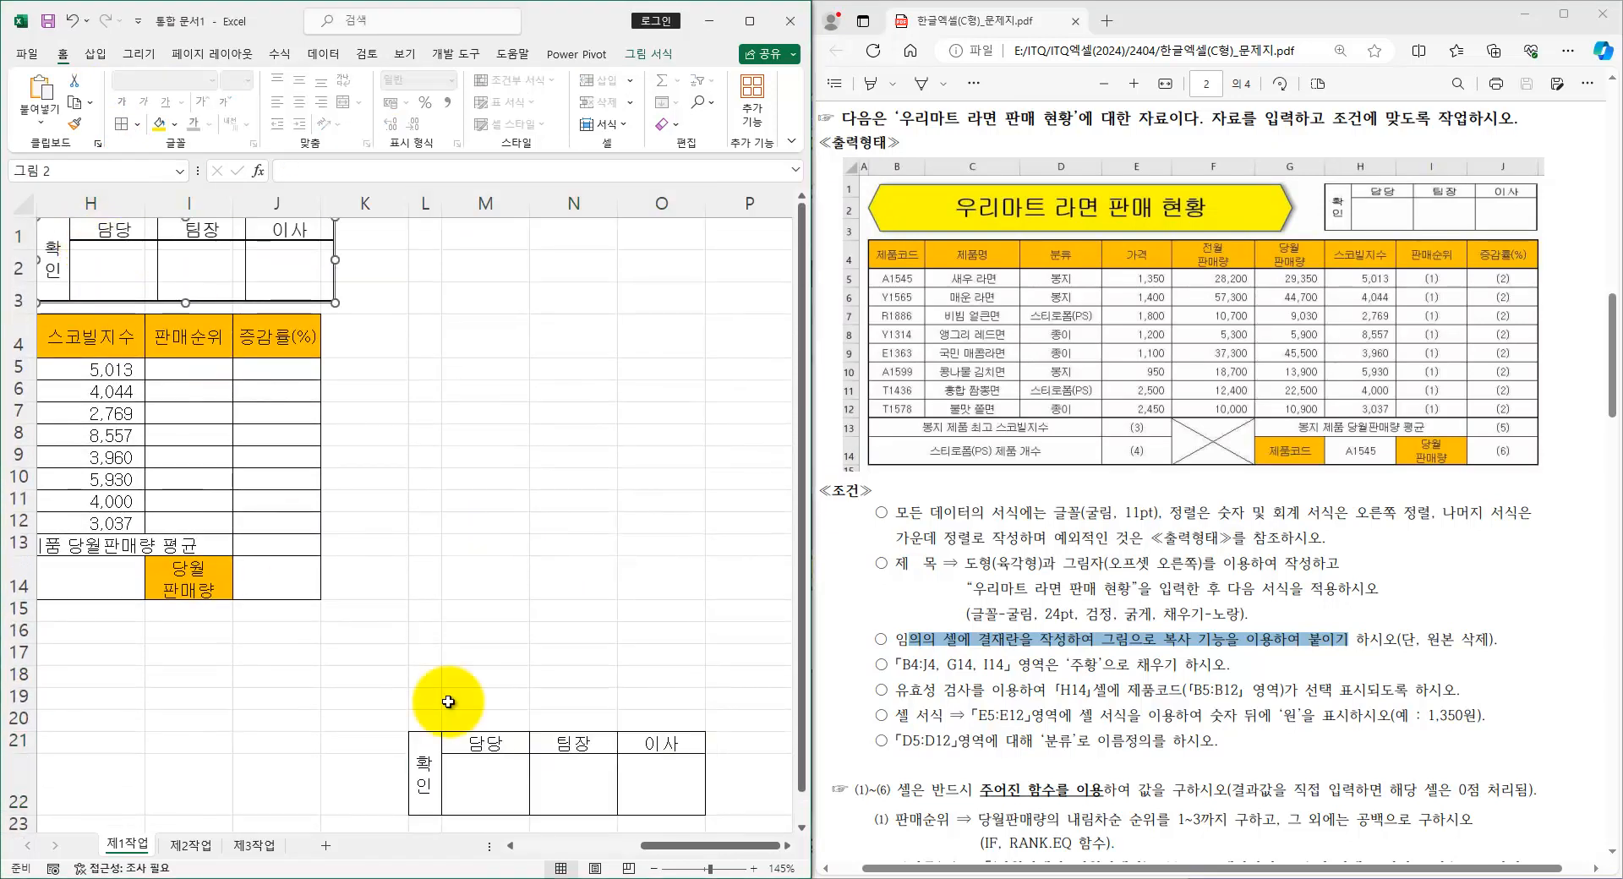
- Delete the original approval box cells L21:O22
left_click_drag(449, 766, 642, 751)
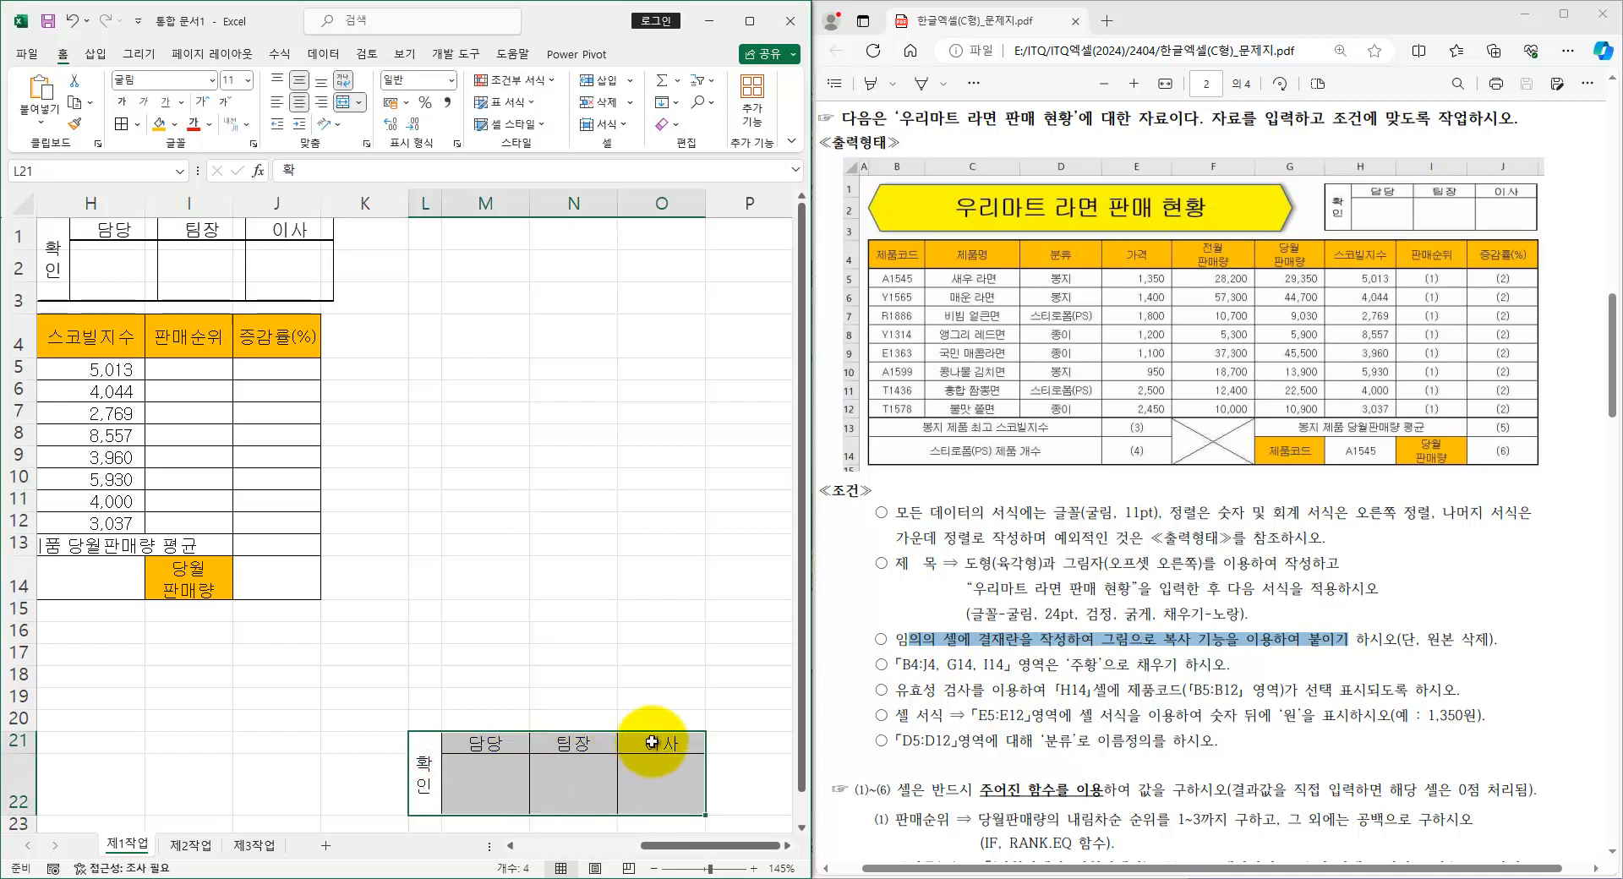
right_click(652, 751)
left_click(714, 407)
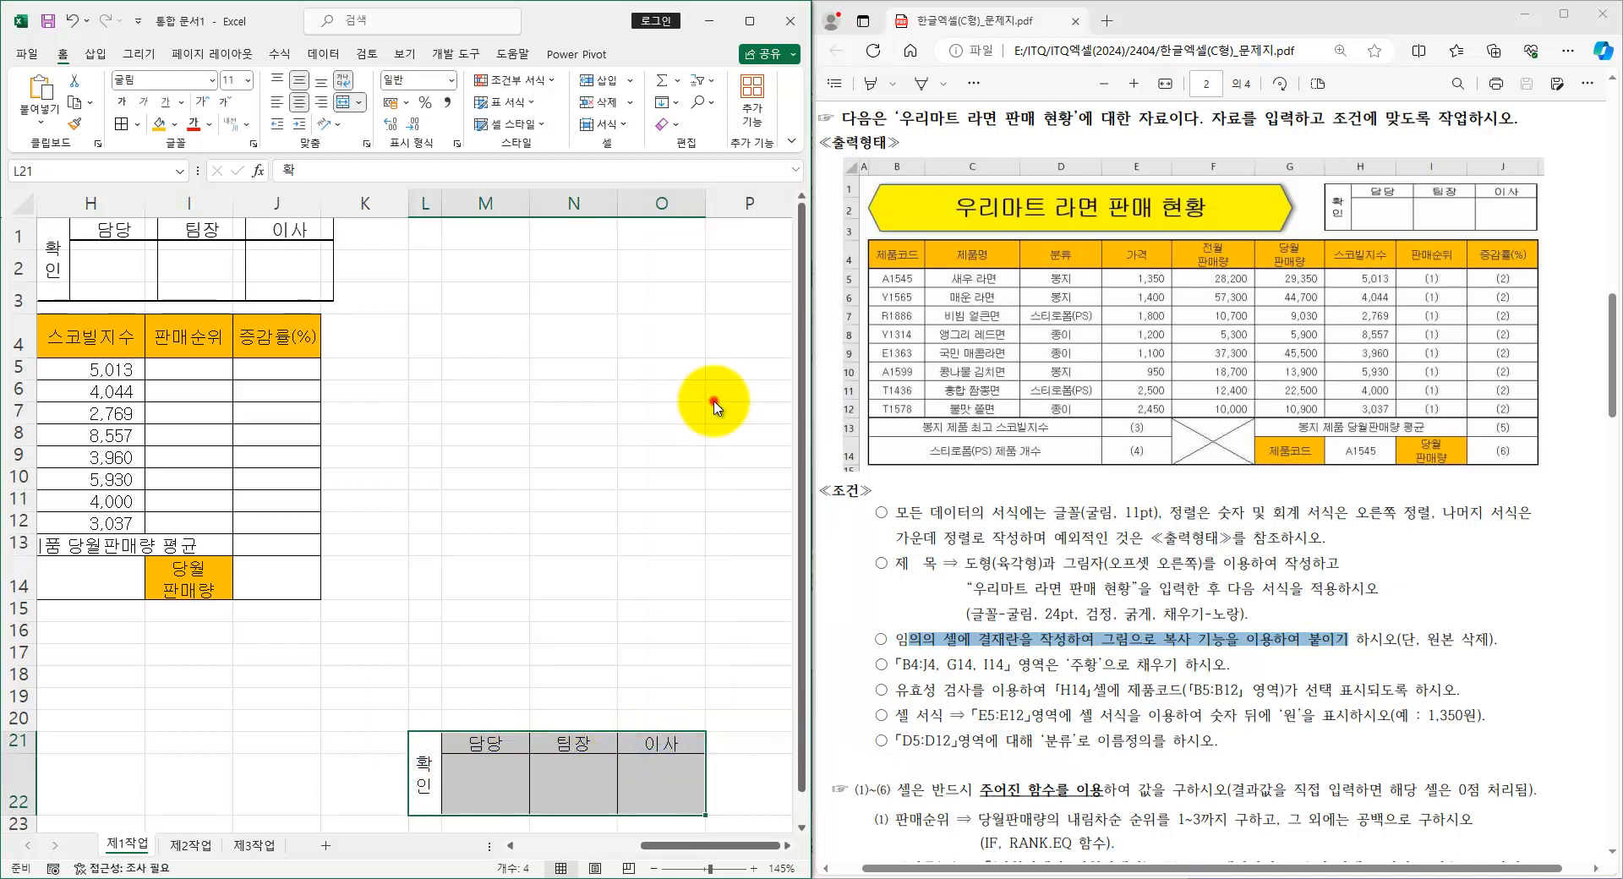
left_click(639, 479)
- Widen the worksheet window and move the approval box picture beside the hexagon title, above columns G to J
left_click(162, 420)
left_click_drag(247, 410, 10, 385)
left_click(479, 412)
scroll(484, 419, "down", 1)
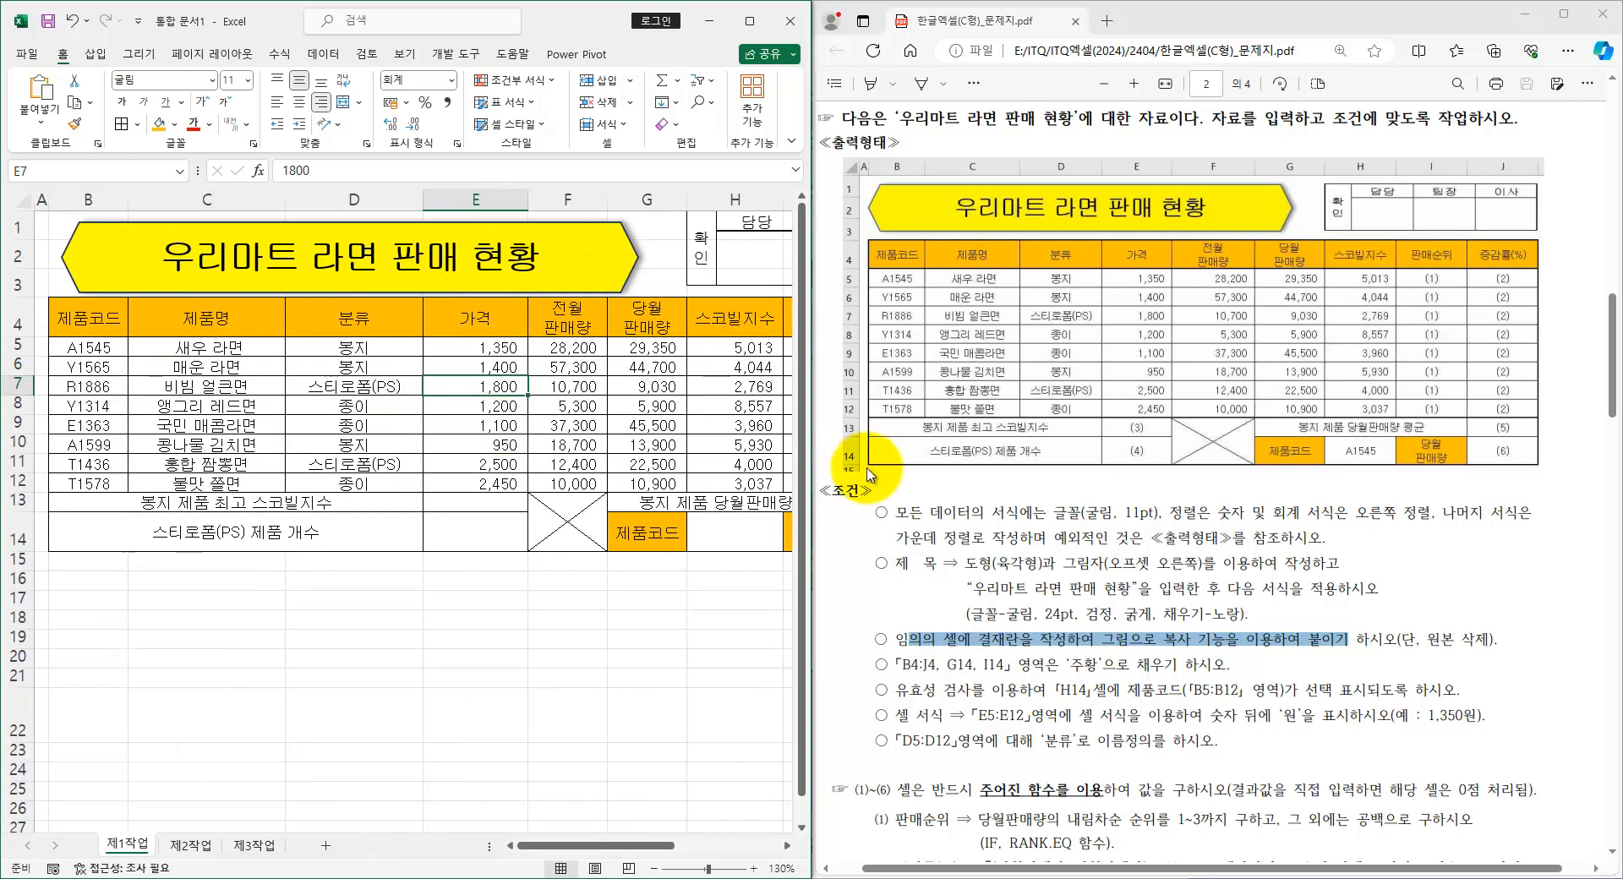
left_click_drag(811, 432, 846, 429)
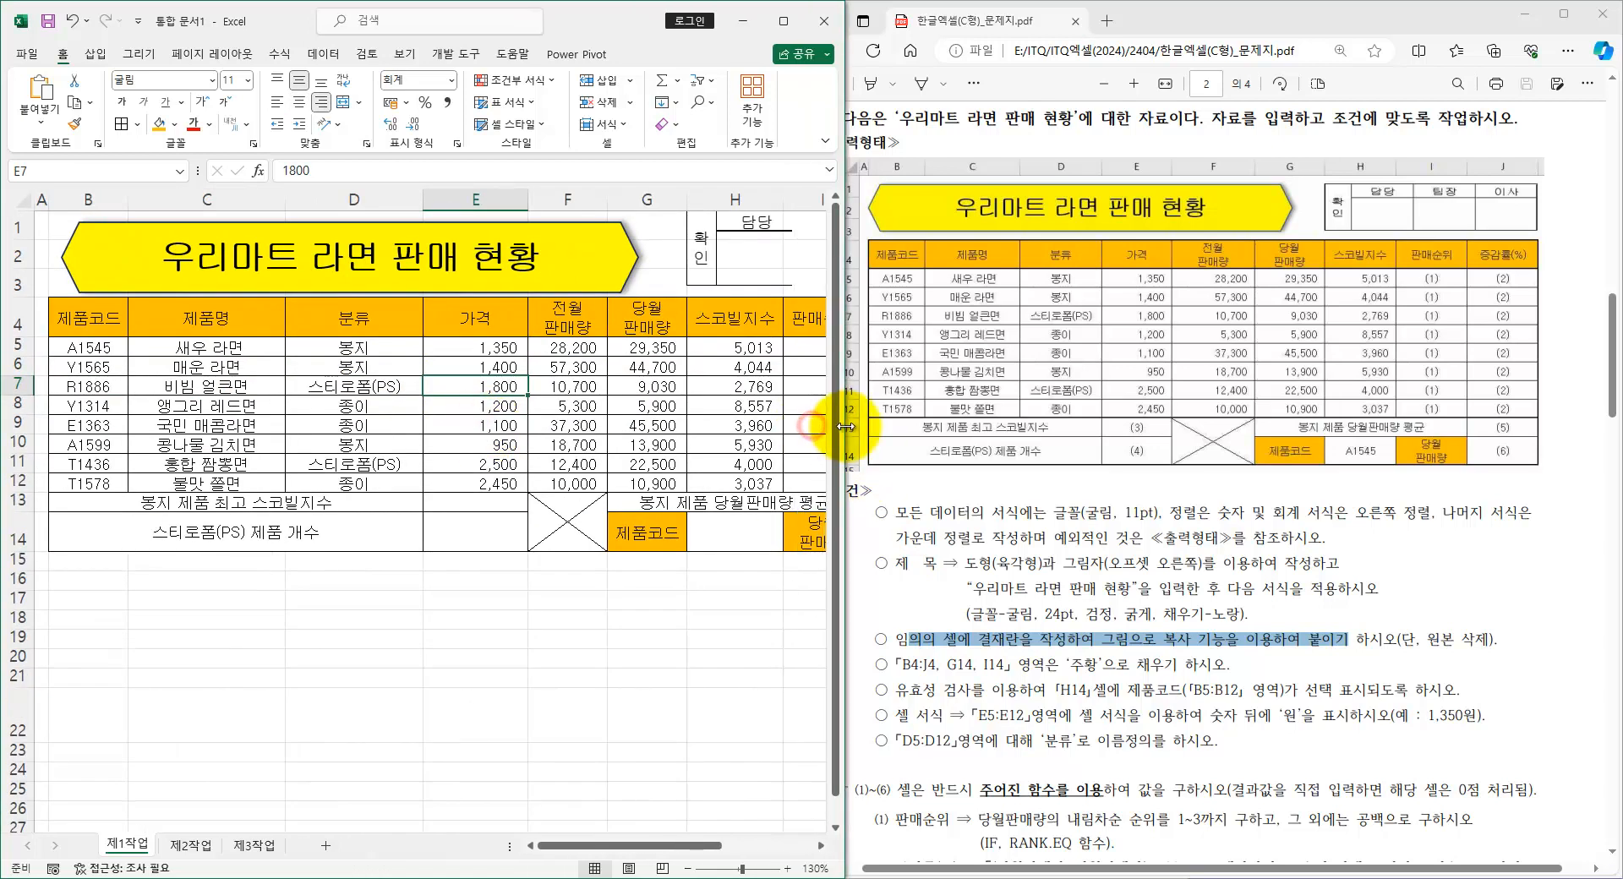
left_click(702, 391)
scroll(701, 391, "down", 2)
mouse_move(658, 254)
left_mouse_down()
mouse_move(618, 246)
mouse_move(632, 247)
left_mouse_up()
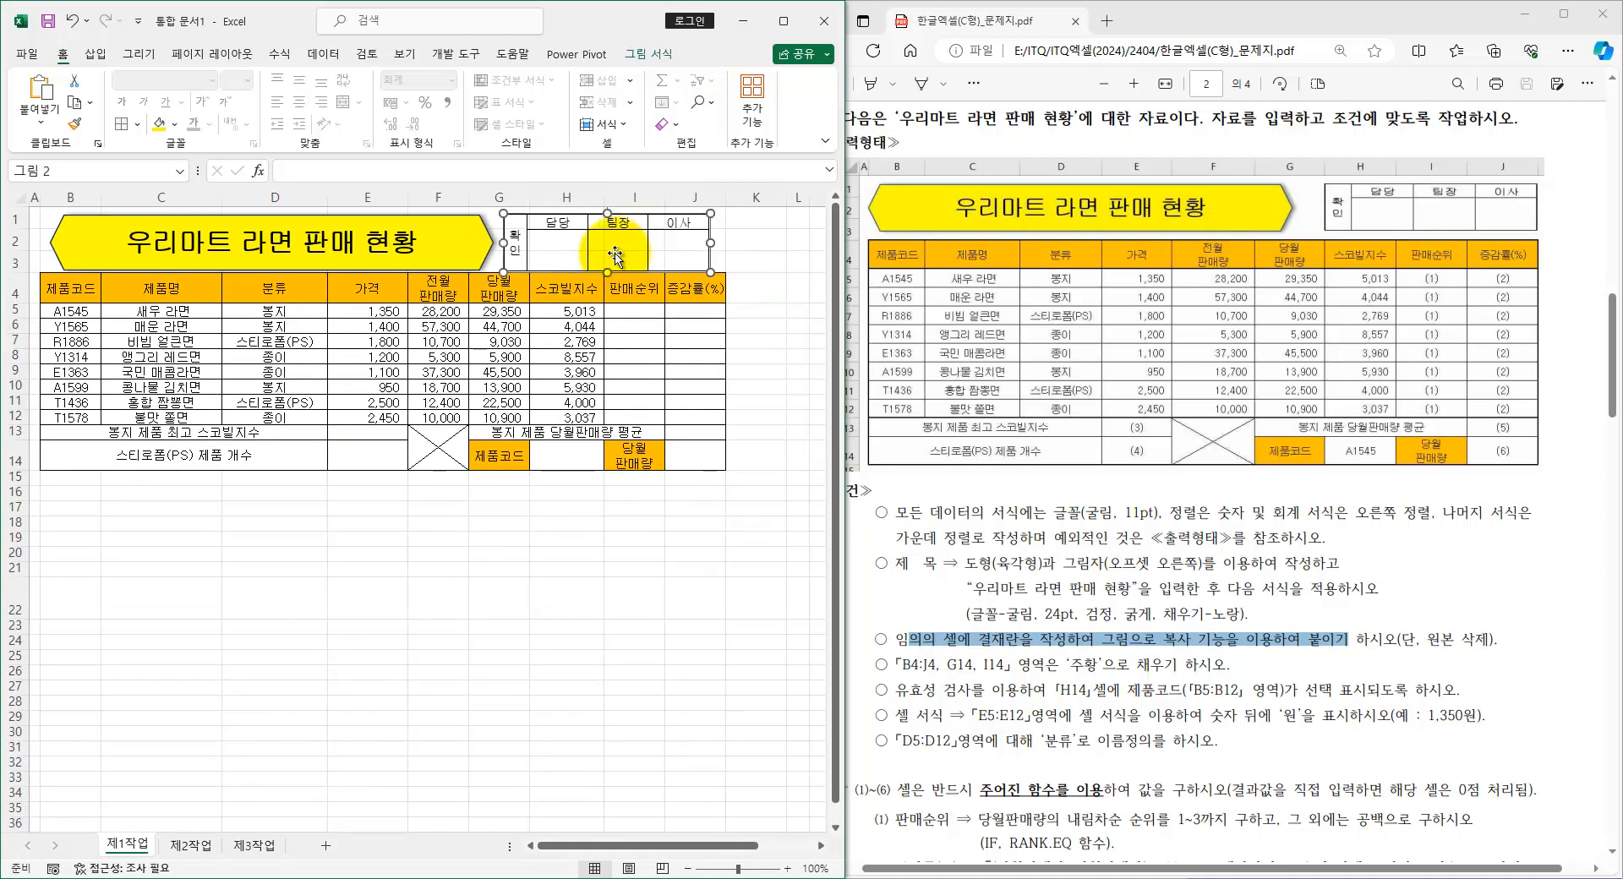
left_click(618, 372)
- Examine the PDF's remaining conditions, especially the data validation requirement for H14 using the product codes in B5:B12
left_click(1070, 670)
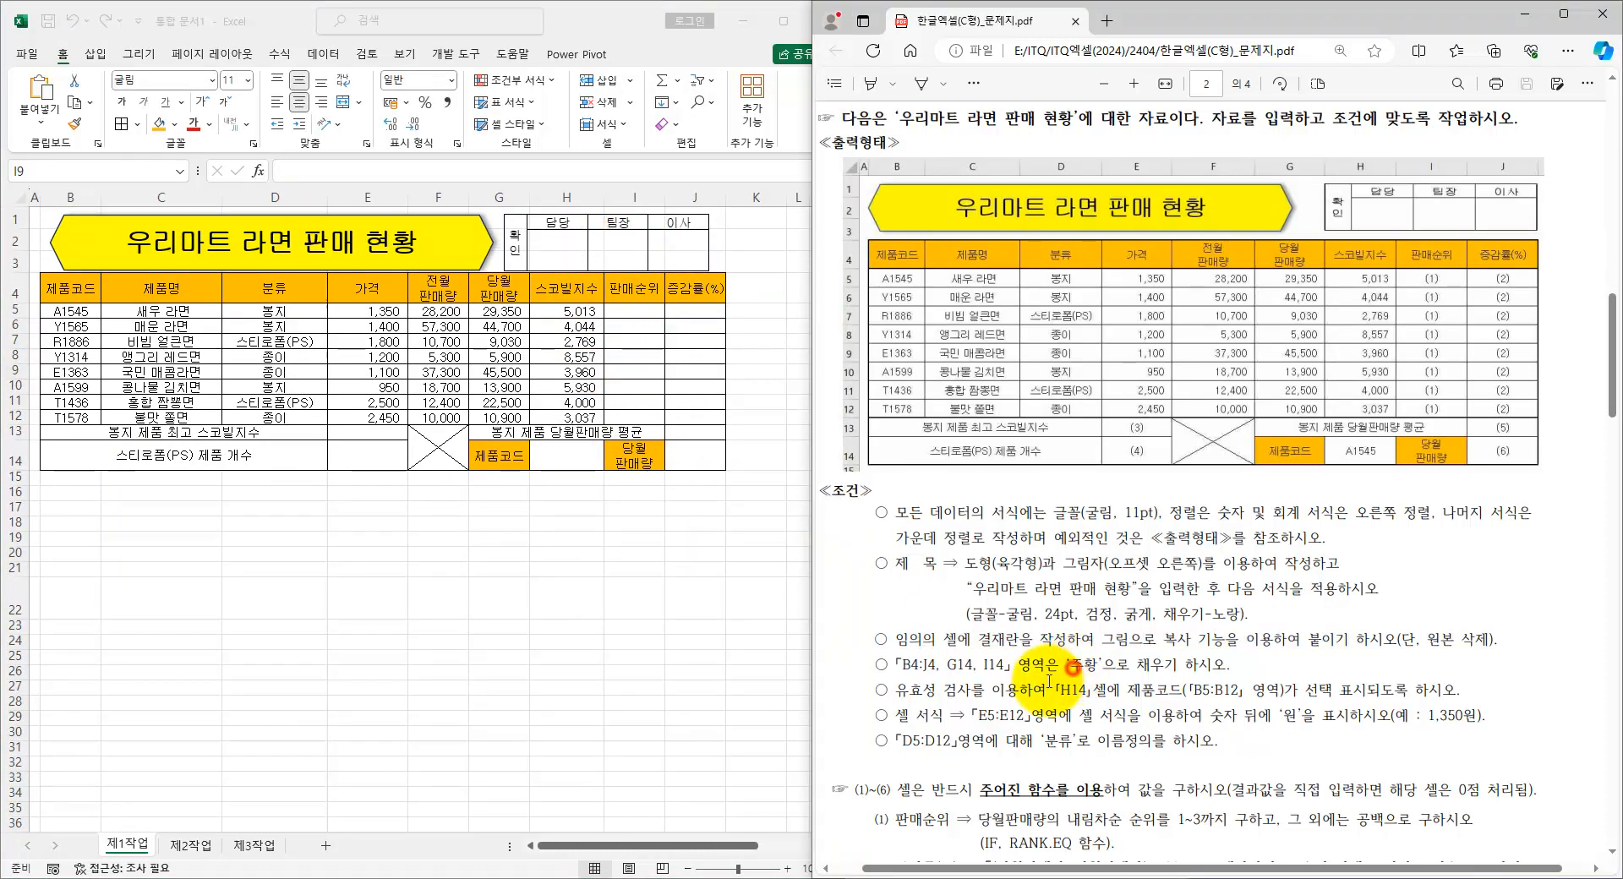
scroll(1088, 680, "down", 4)
left_click(556, 523)
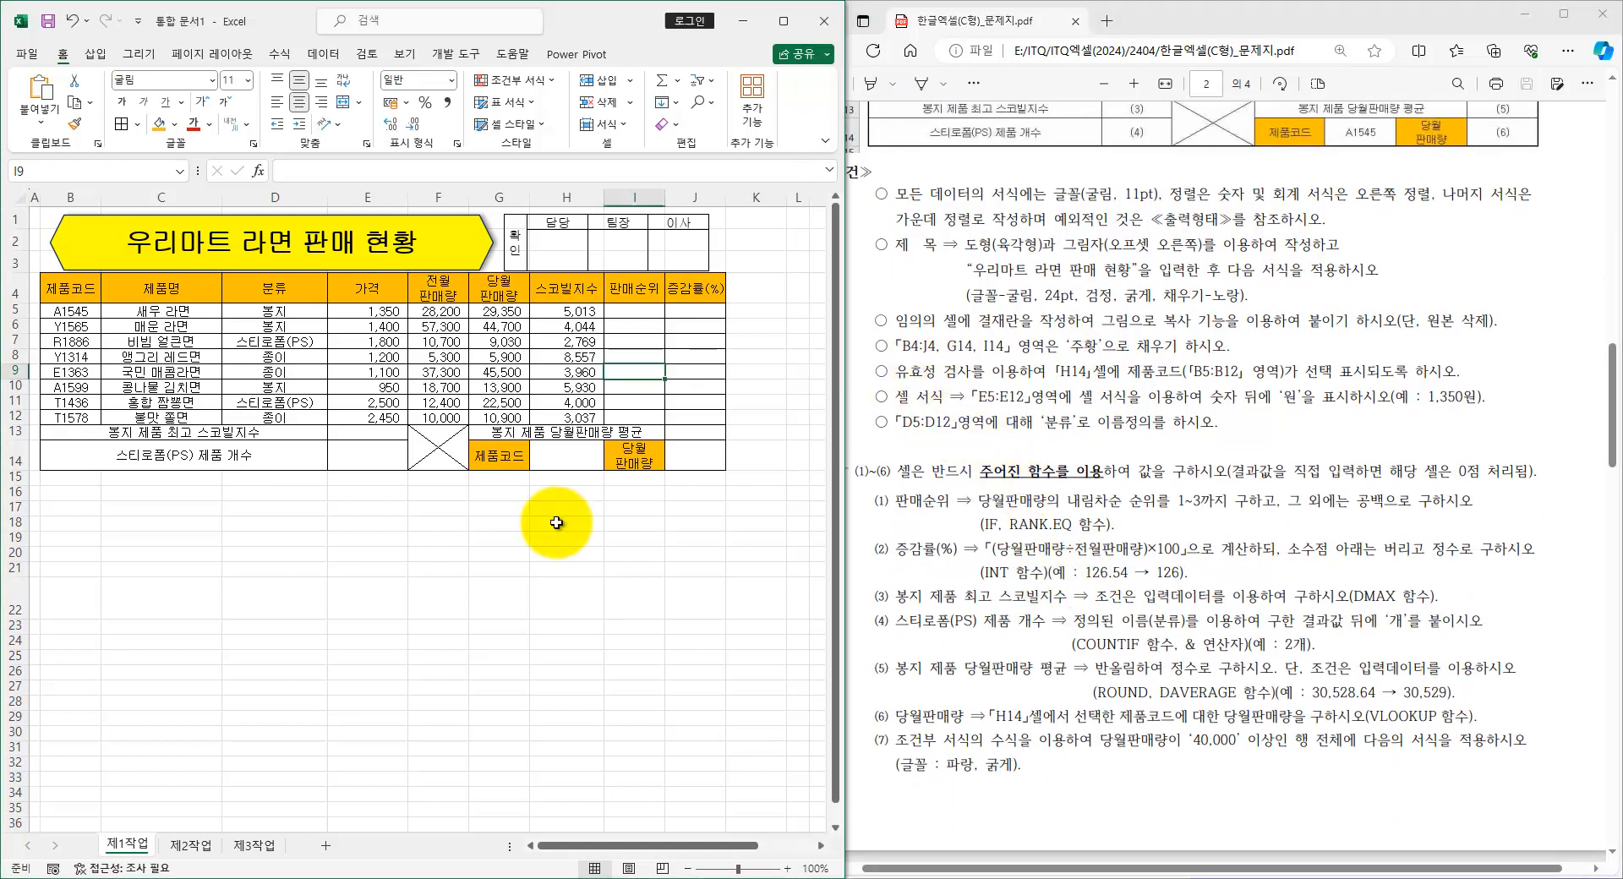
scroll(481, 568, "up", 1)
key("ctrl+1")
left_click(1089, 400)
left_click_drag(831, 412, 768, 365)
mouse_move(1124, 414)
left_mouse_down()
mouse_move(1099, 427)
mouse_move(959, 398)
mouse_move(1122, 376)
left_mouse_up()
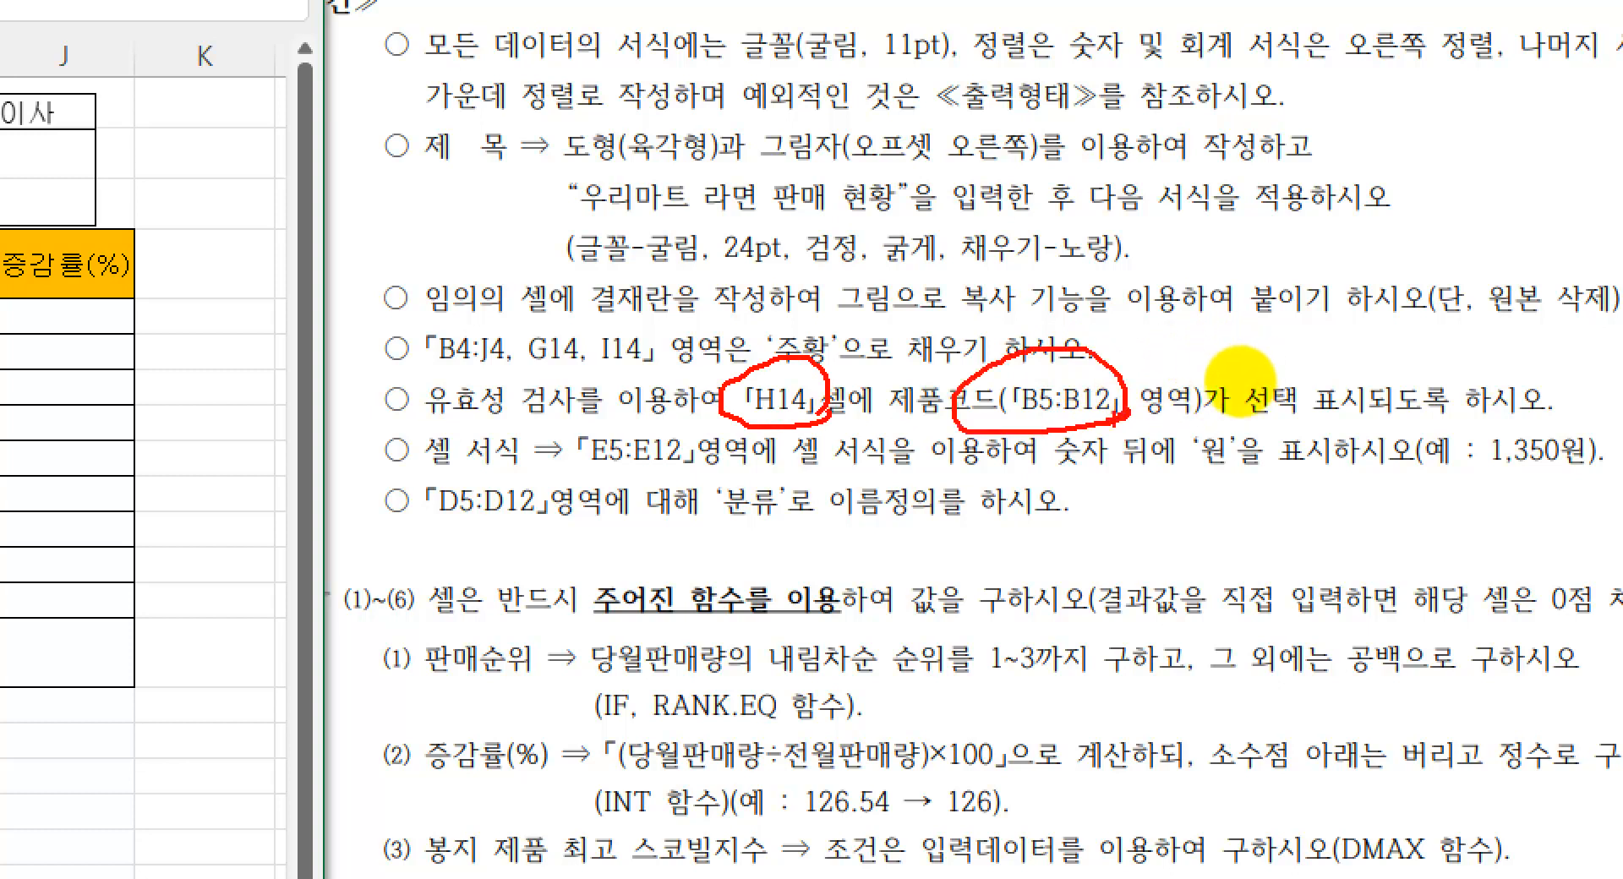
key("Escape")
- Add list data validation to cell H14 using the product codes in =$B$5:$B$12 as the source
left_click(554, 499)
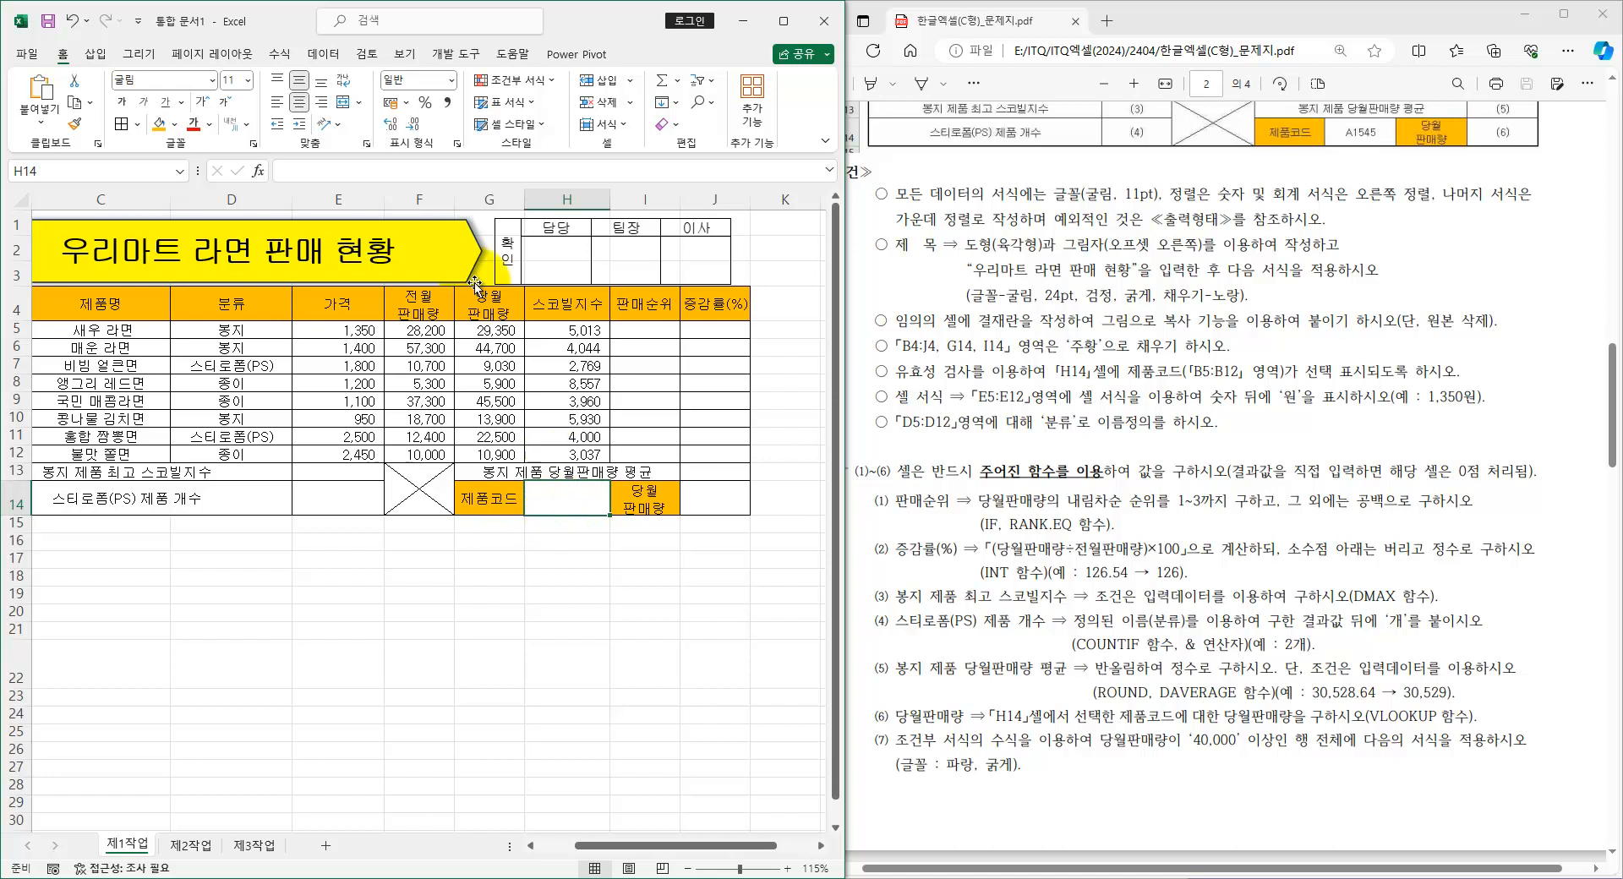
left_click(325, 51)
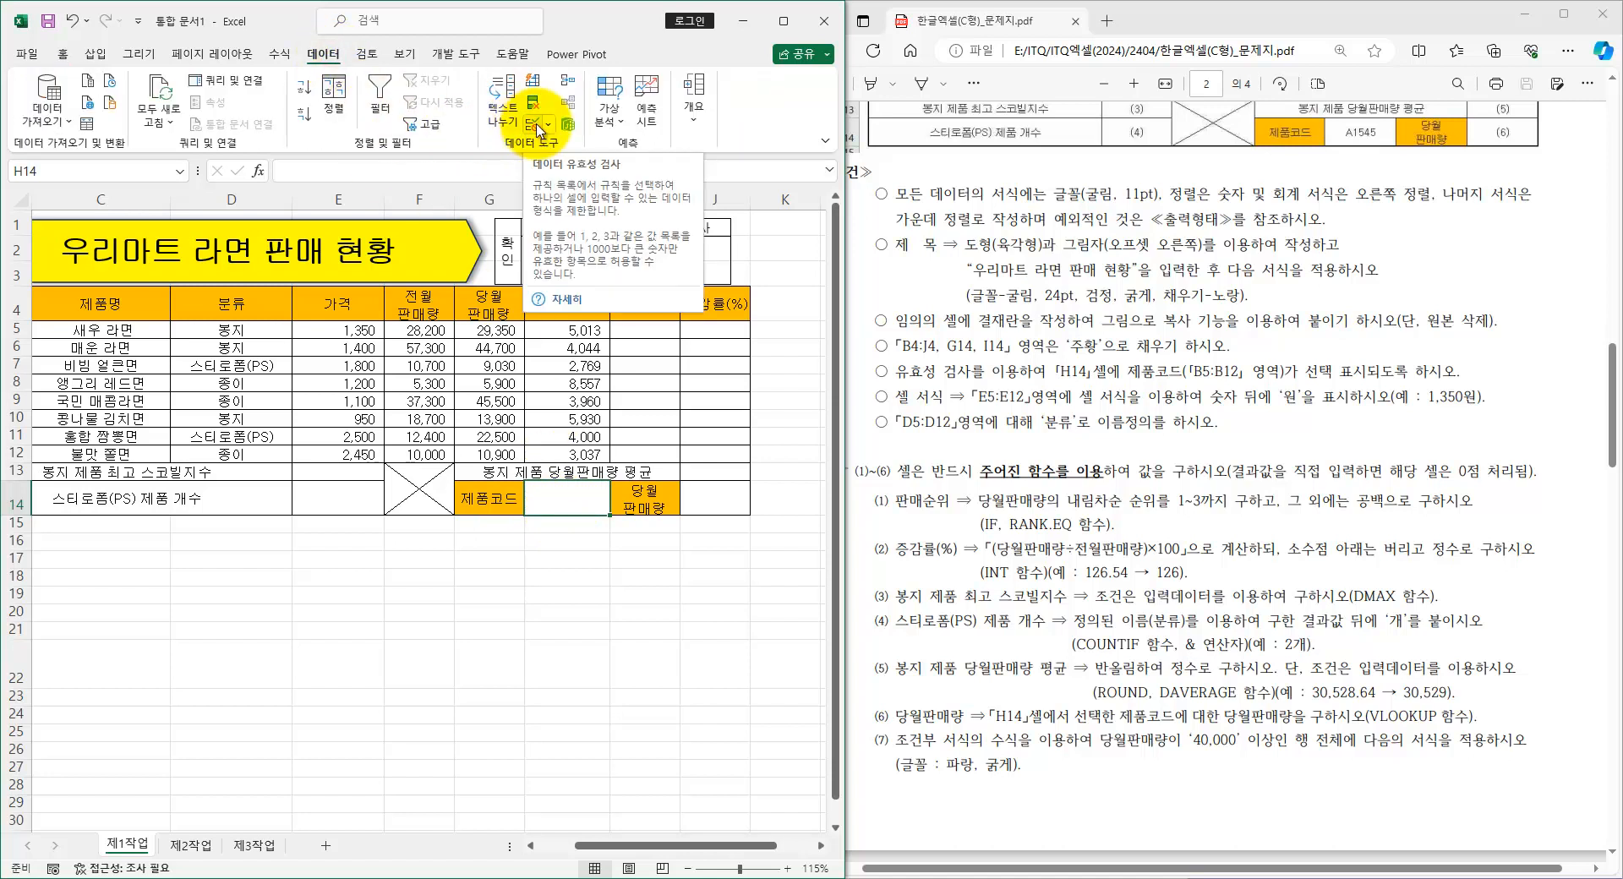
left_click(536, 127)
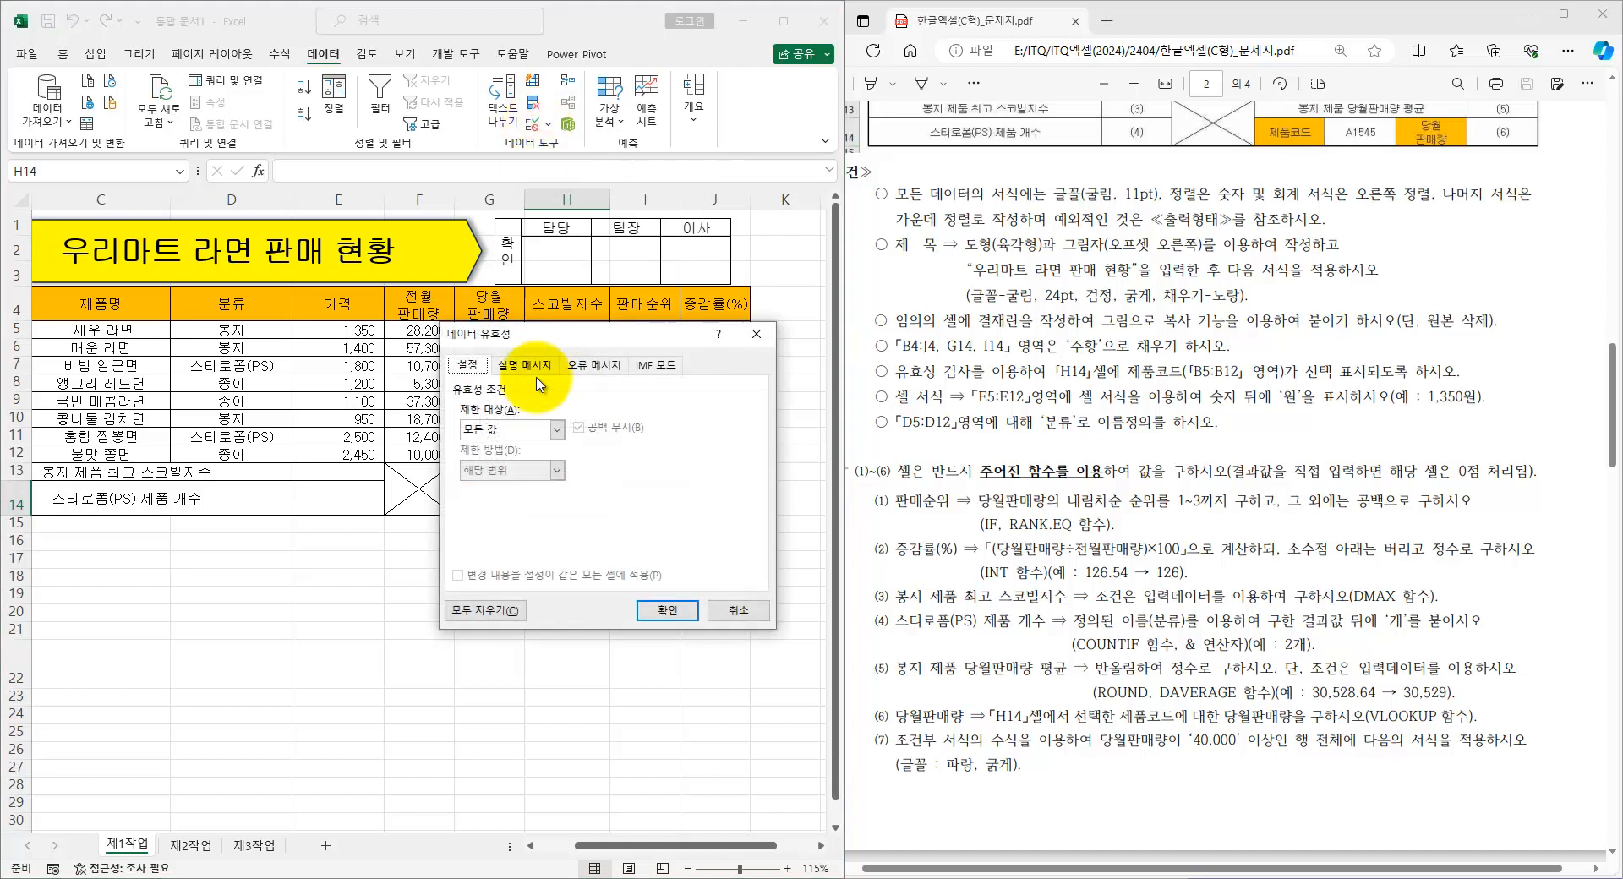
left_click(527, 430)
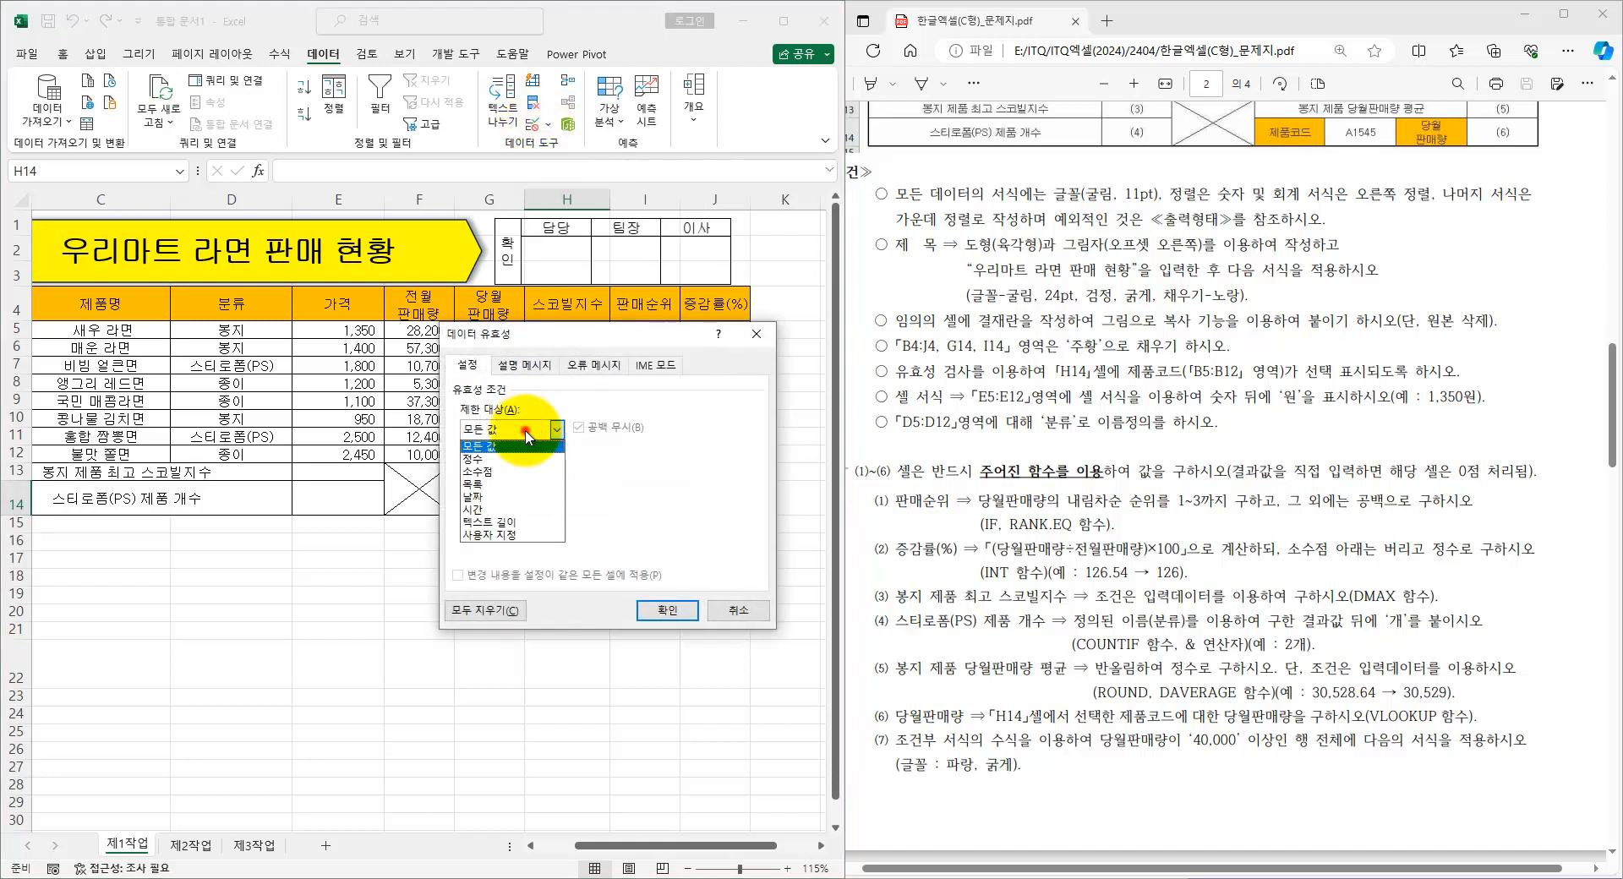
left_click(511, 485)
left_click(493, 510)
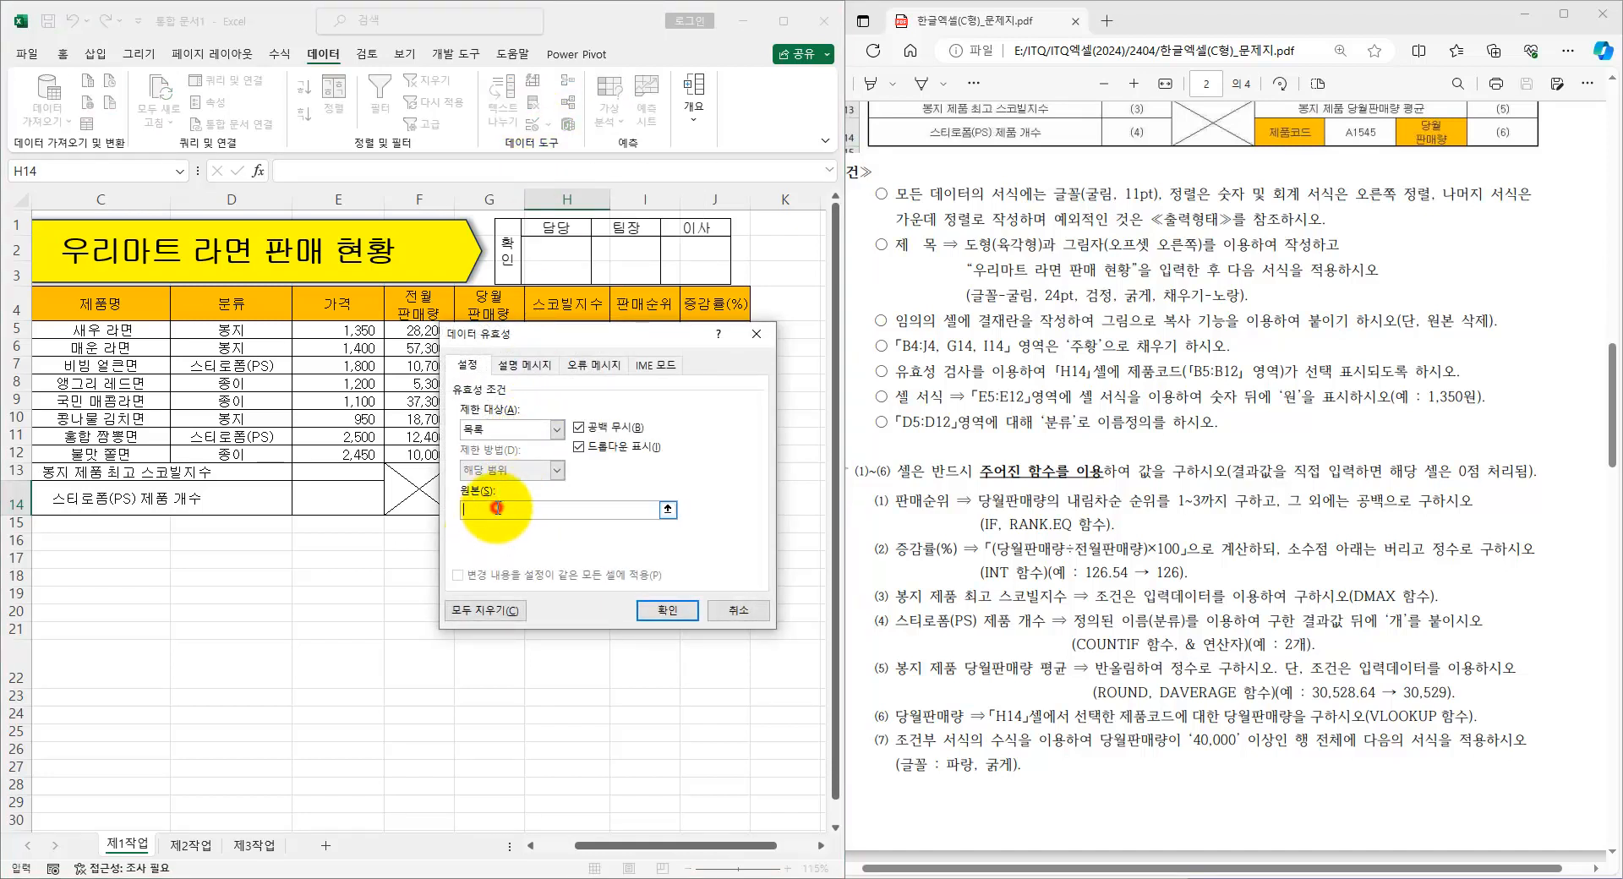
left_click(558, 845)
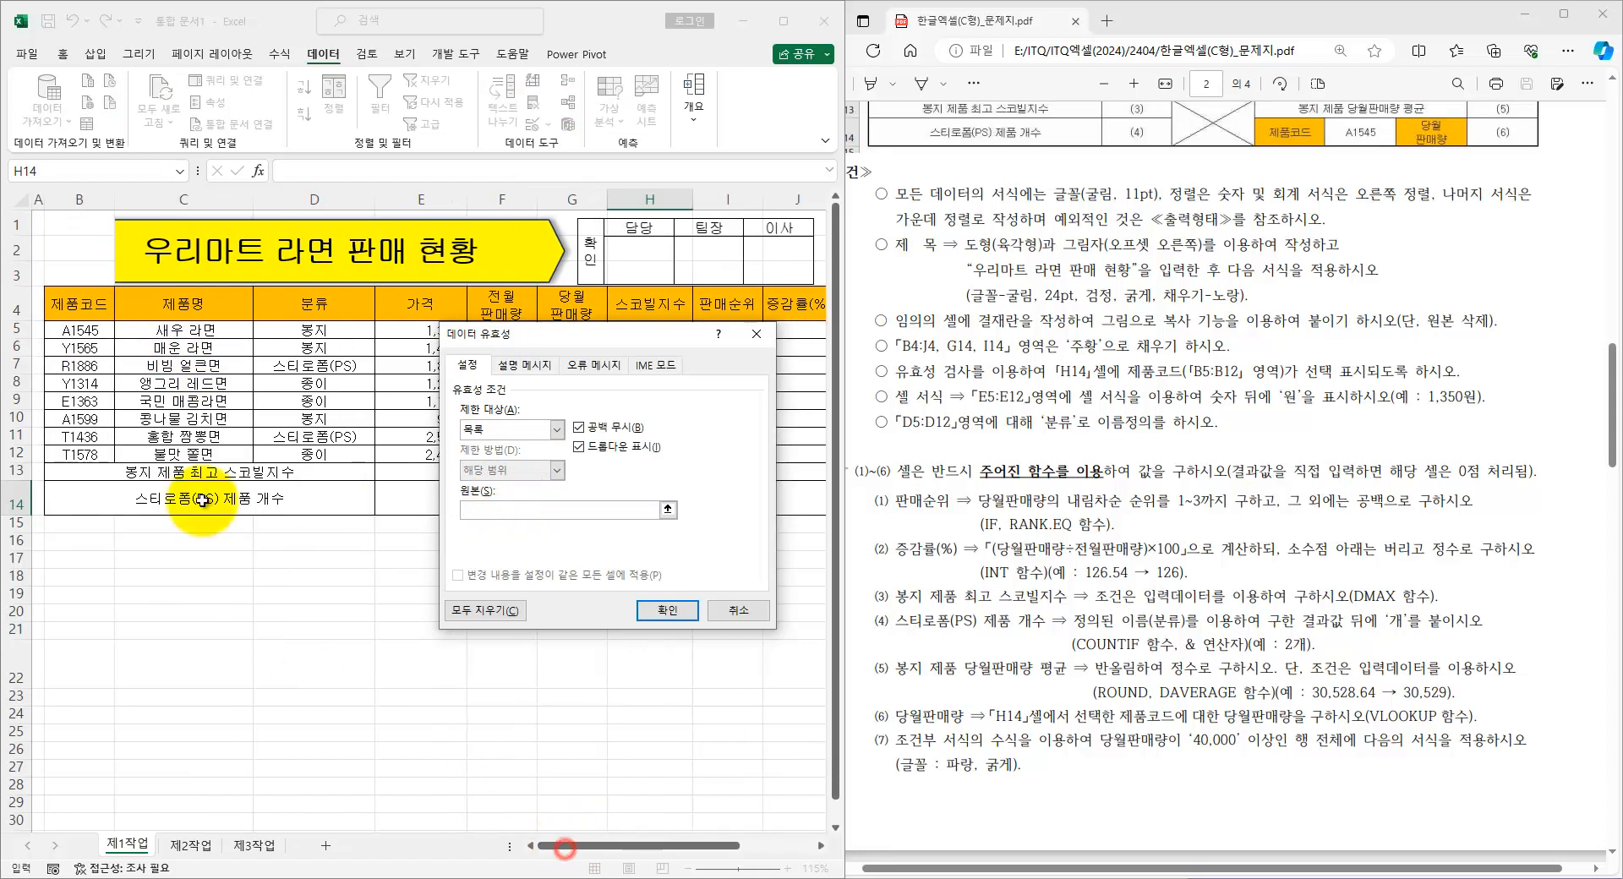
left_click_drag(80, 329, 91, 454)
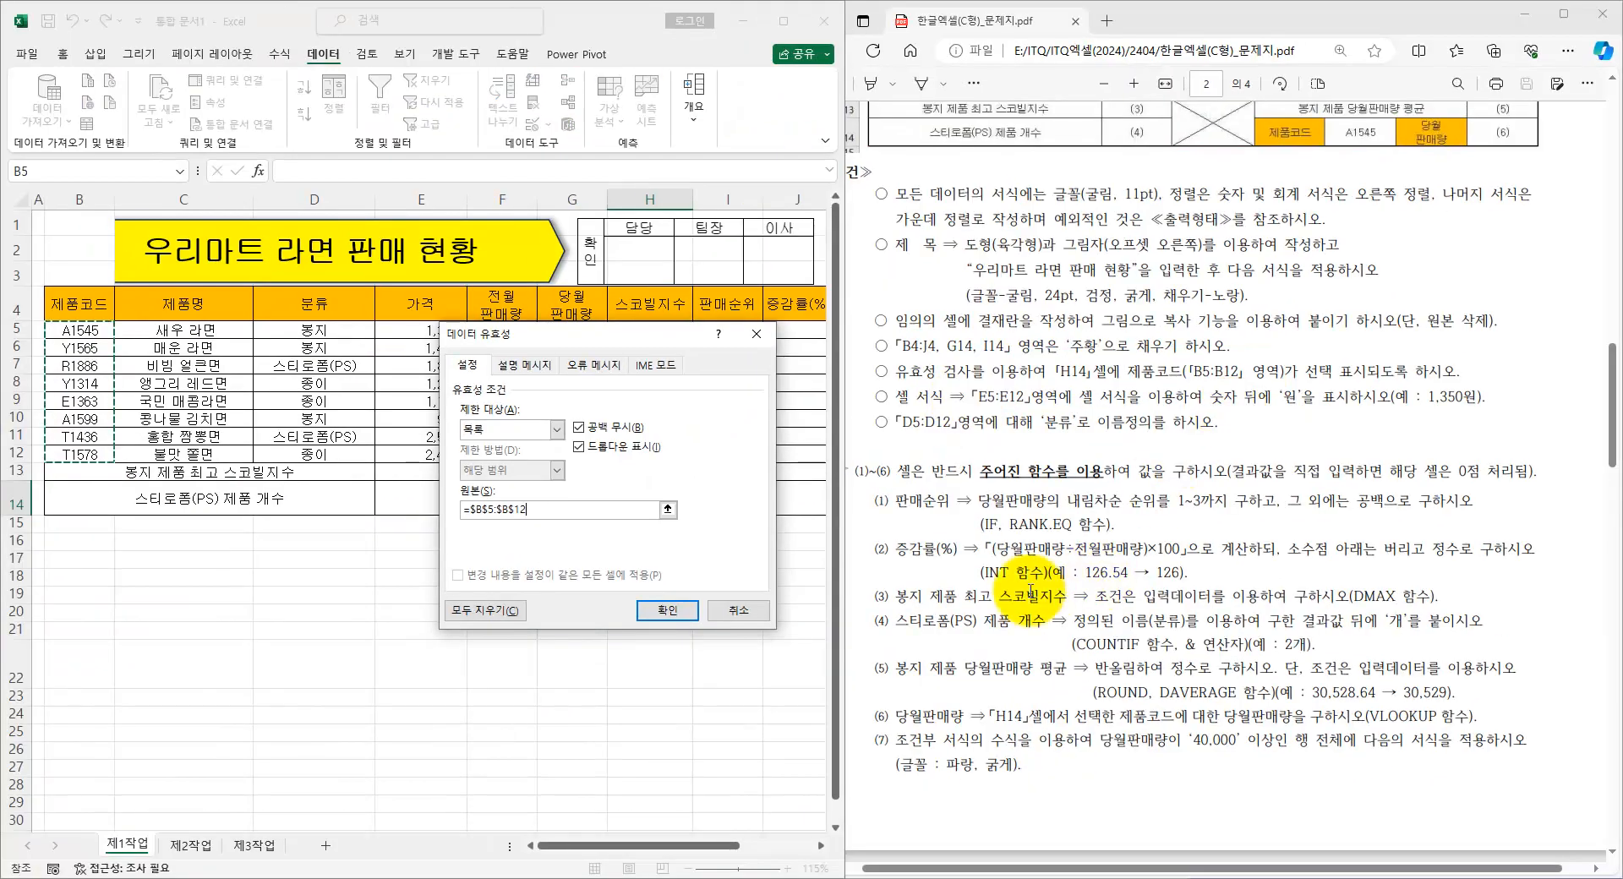
left_click(667, 609)
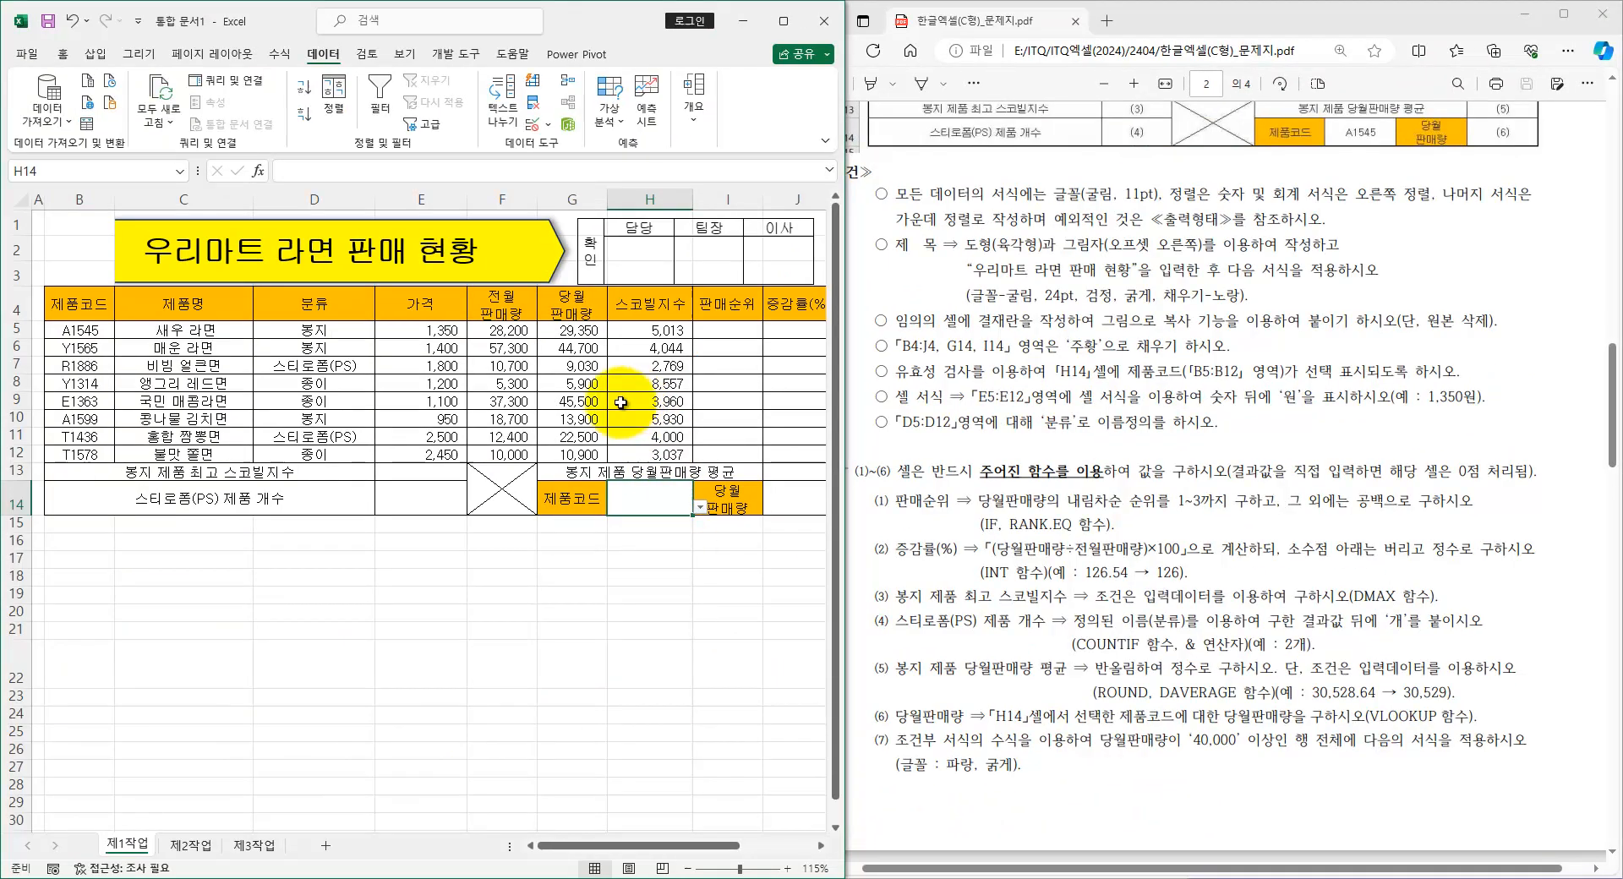
- Apply the custom number format #,##0원 to the prices in E5:E12
left_click(622, 401)
left_click_drag(423, 330, 431, 448)
right_click(437, 385)
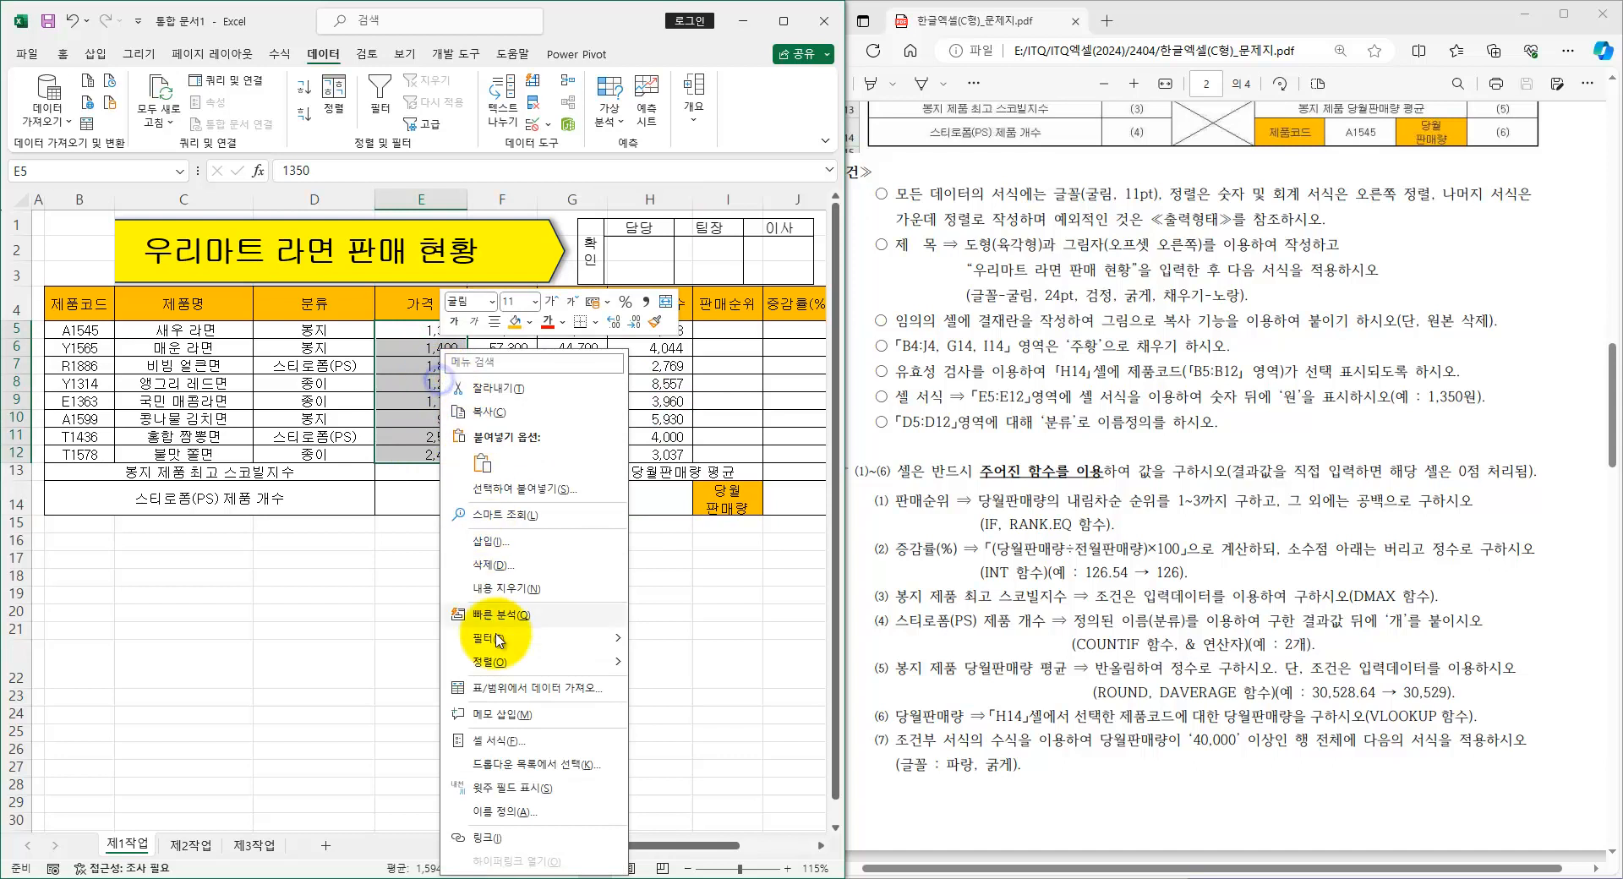
left_click(508, 743)
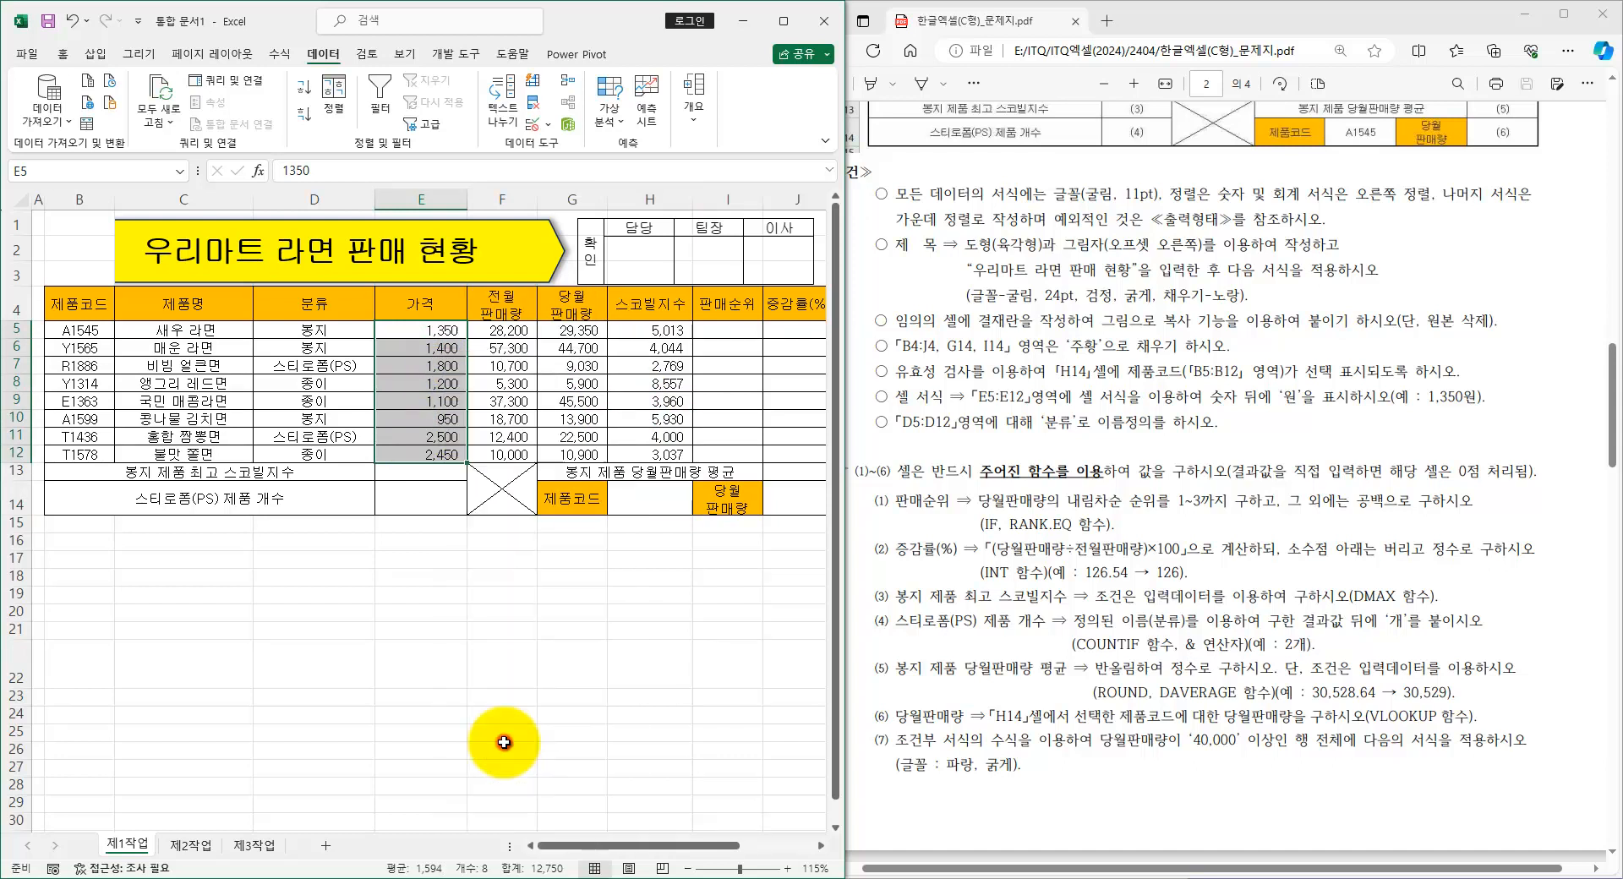
left_click(310, 448)
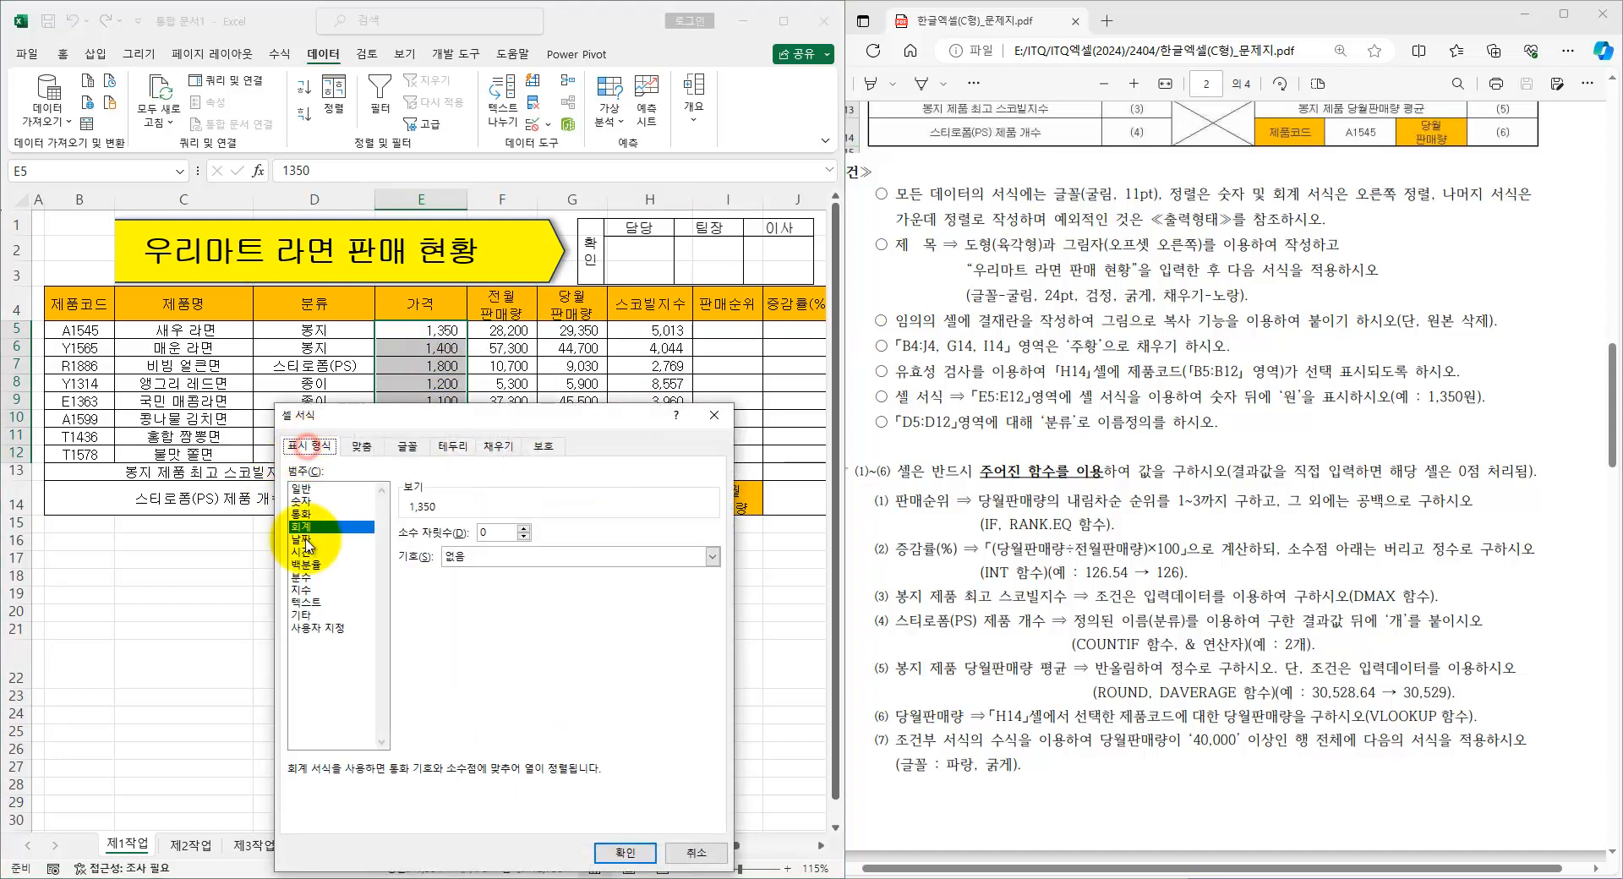
left_click(308, 628)
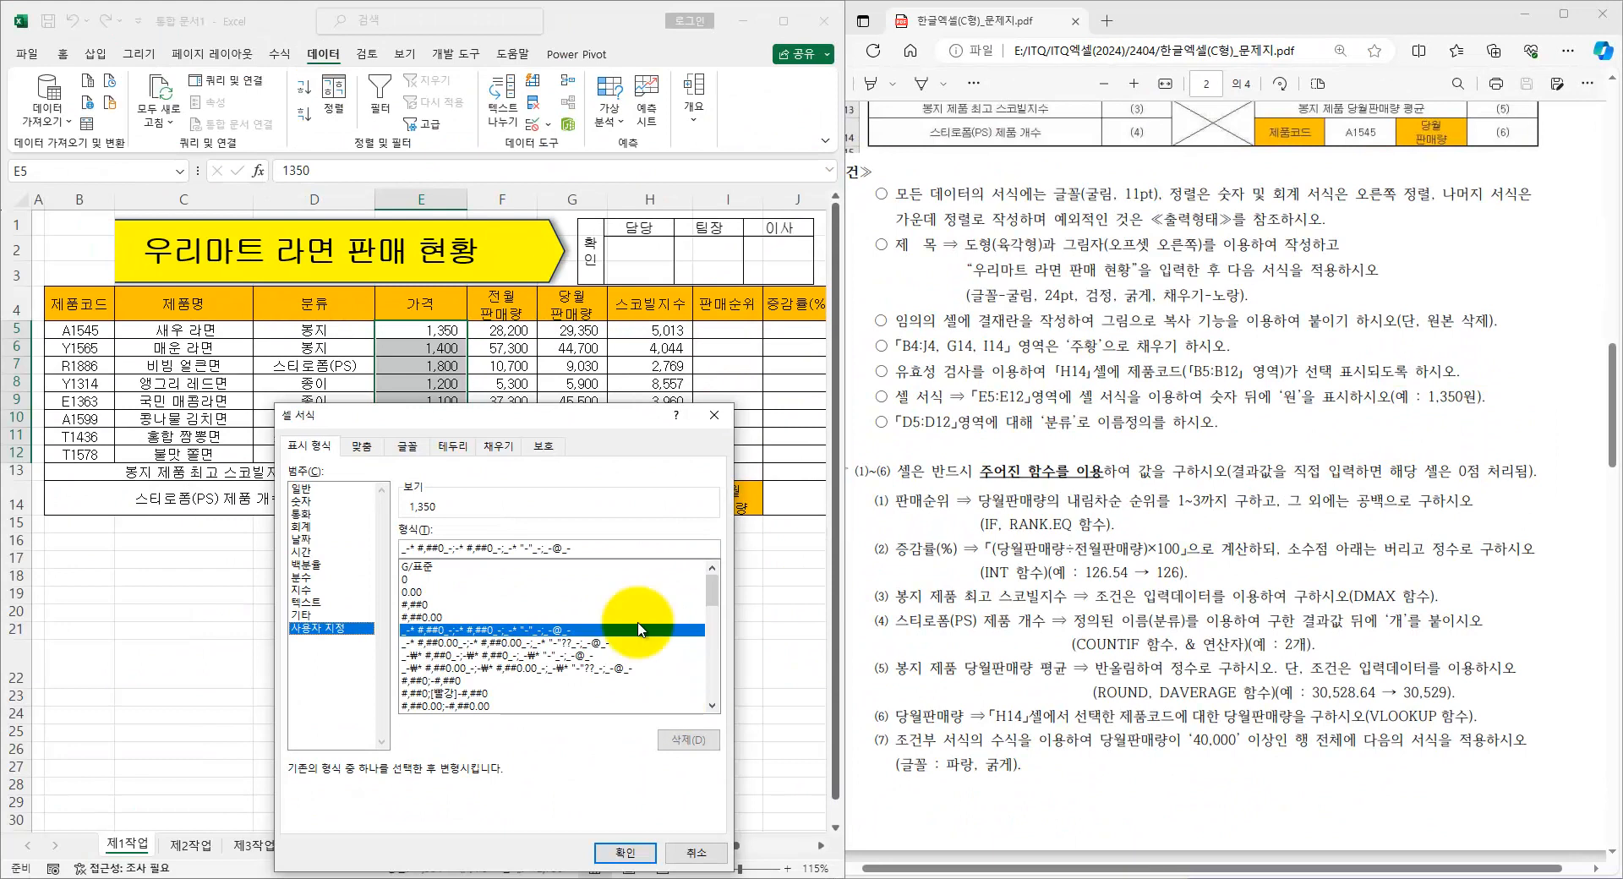
left_click(425, 605)
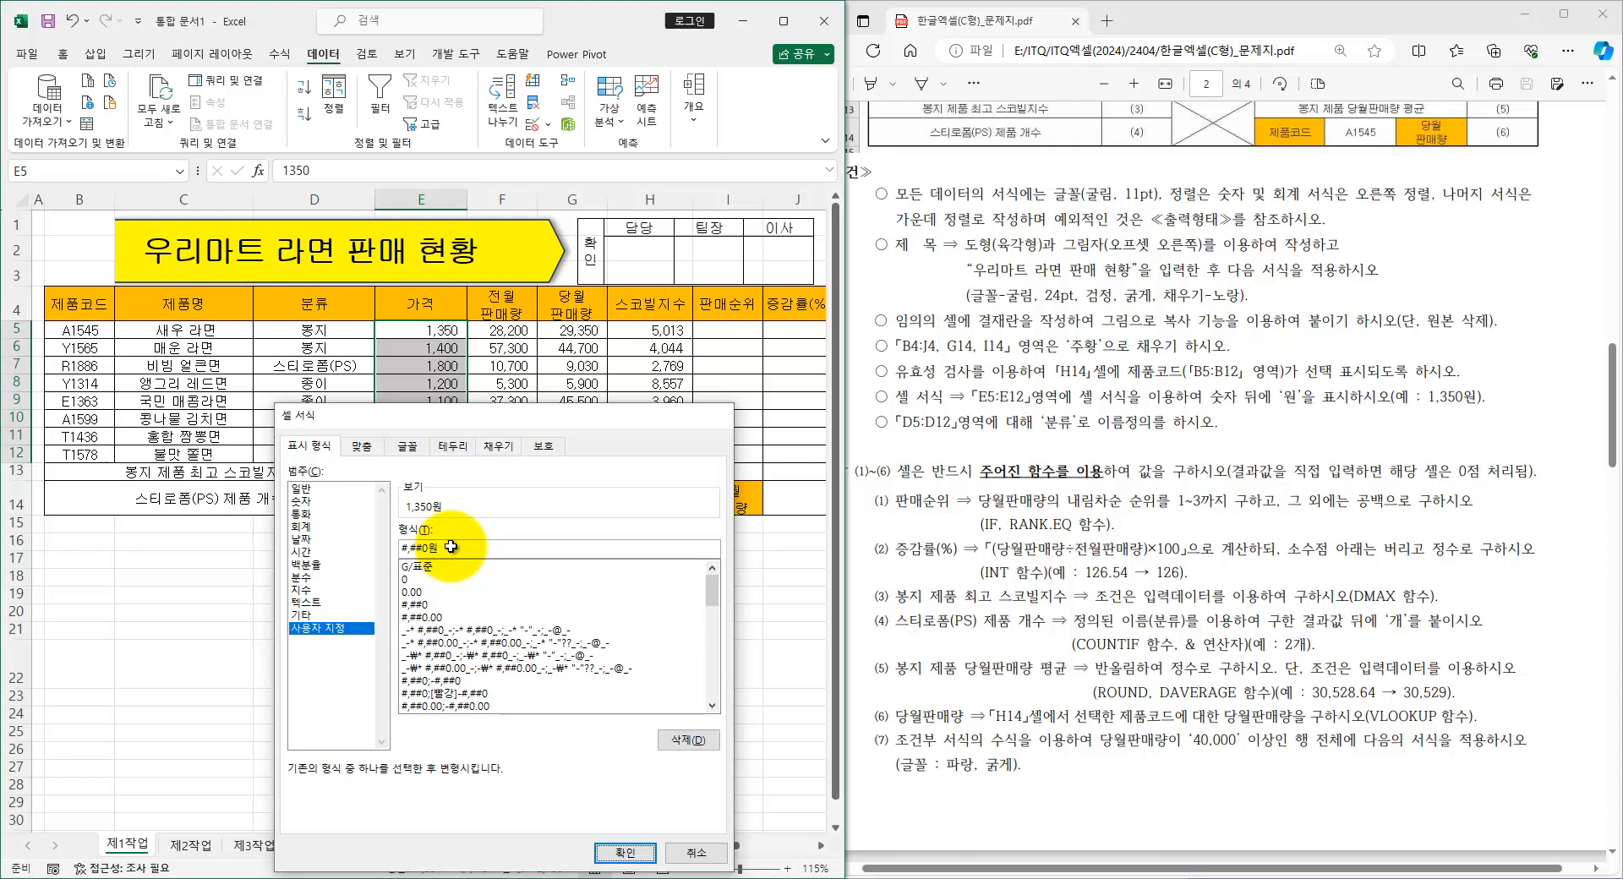
key("Return")
left_click(420, 333)
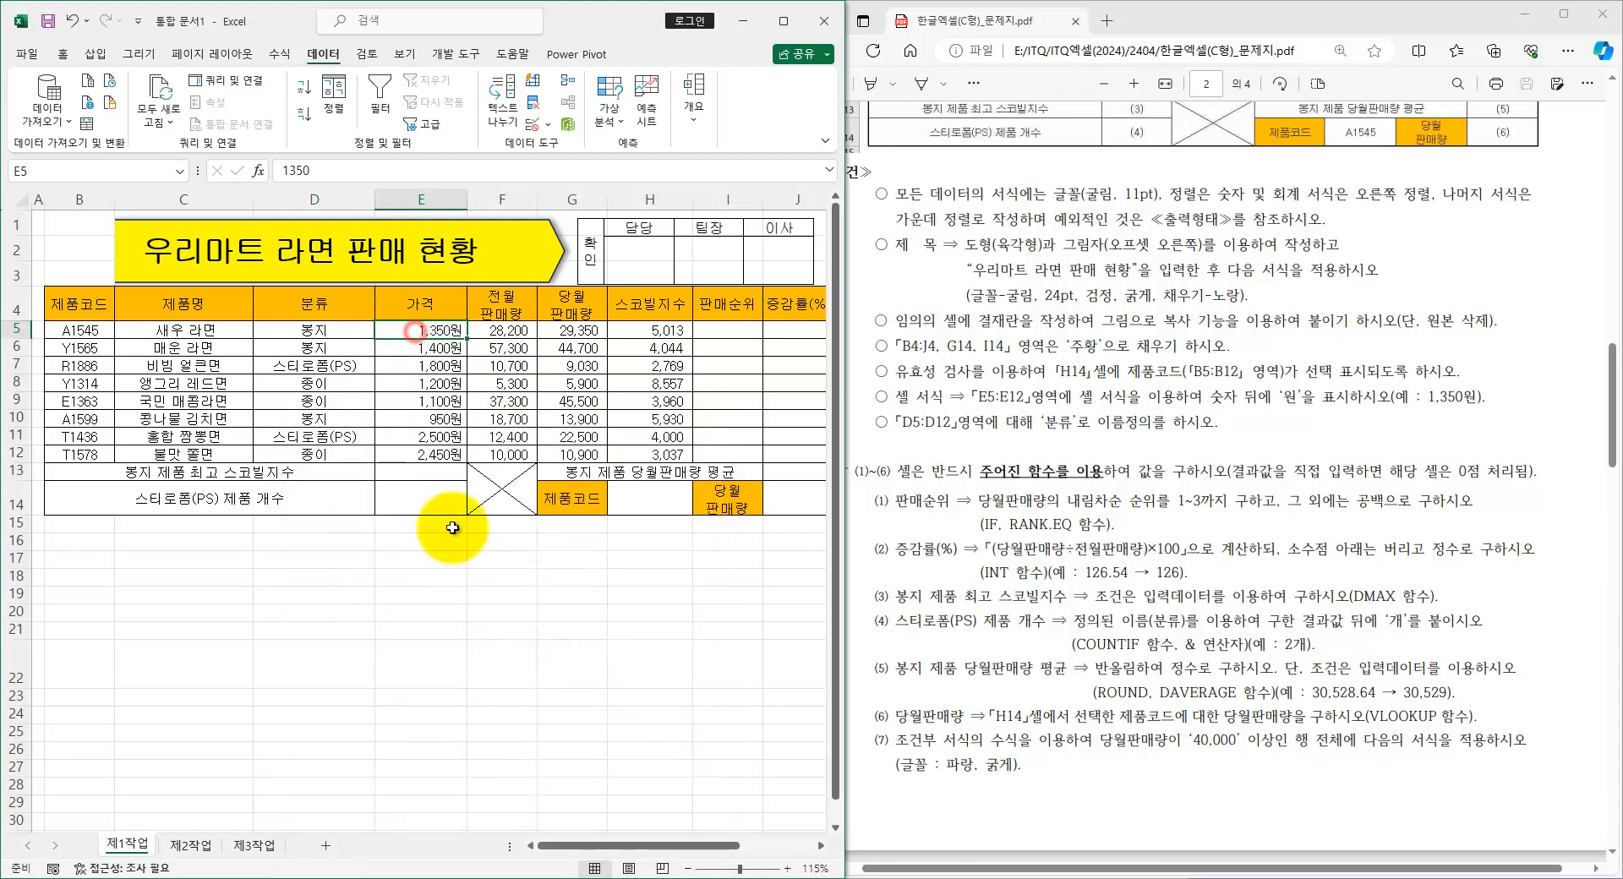
- Check the PDF's name definition condition and define the name 분류 for the range D5:D12
left_click_drag(902, 422, 1182, 433)
left_click(1021, 422)
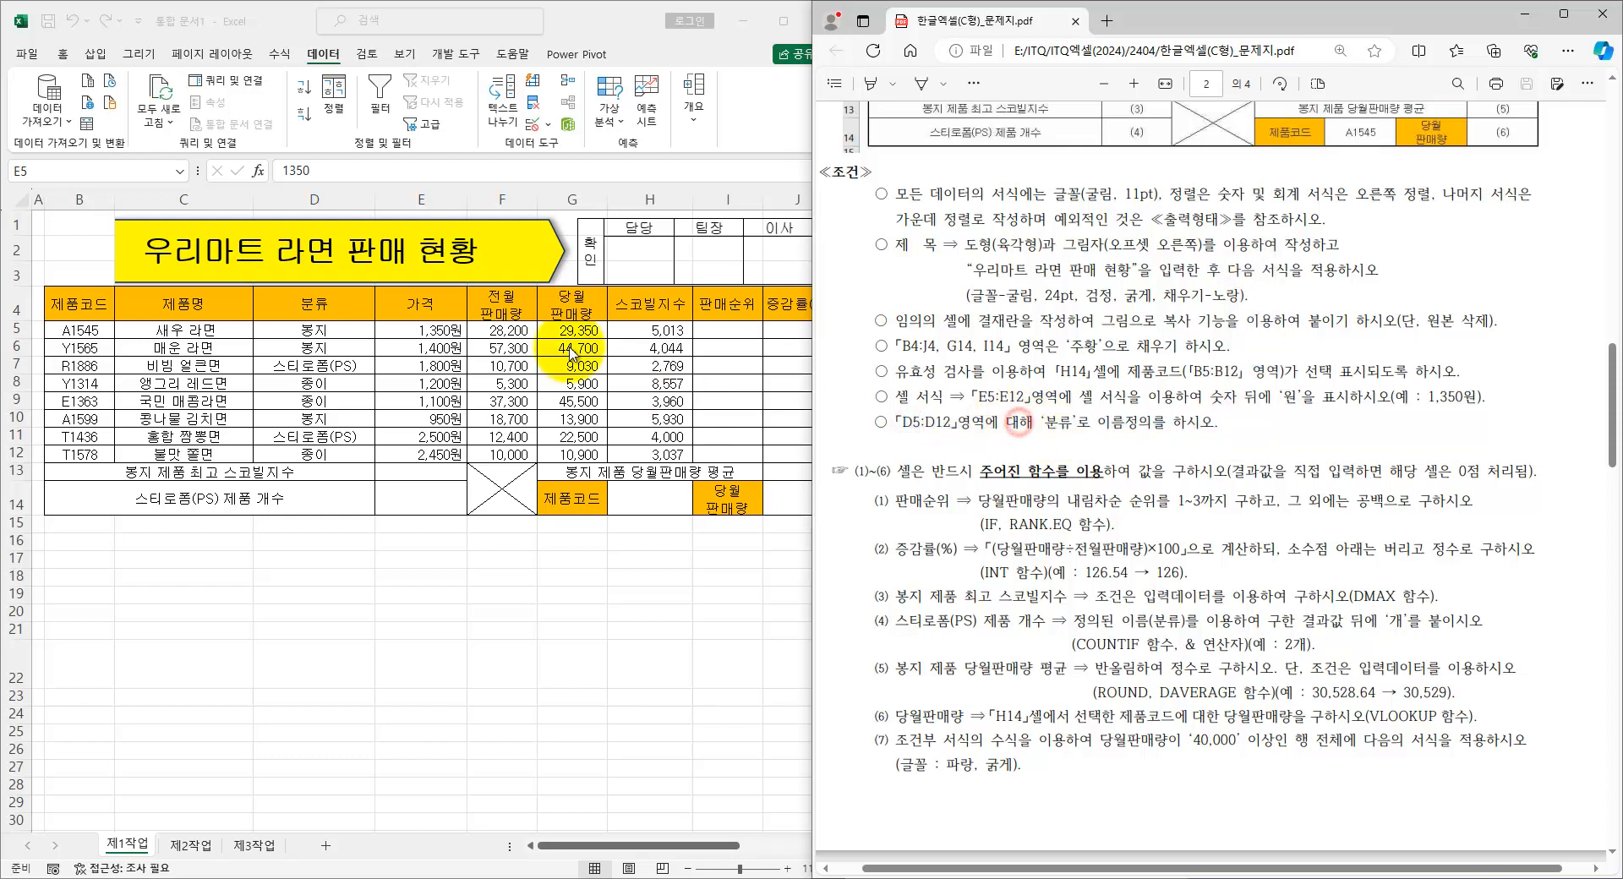
left_click(313, 321)
left_click_drag(314, 322, 324, 458)
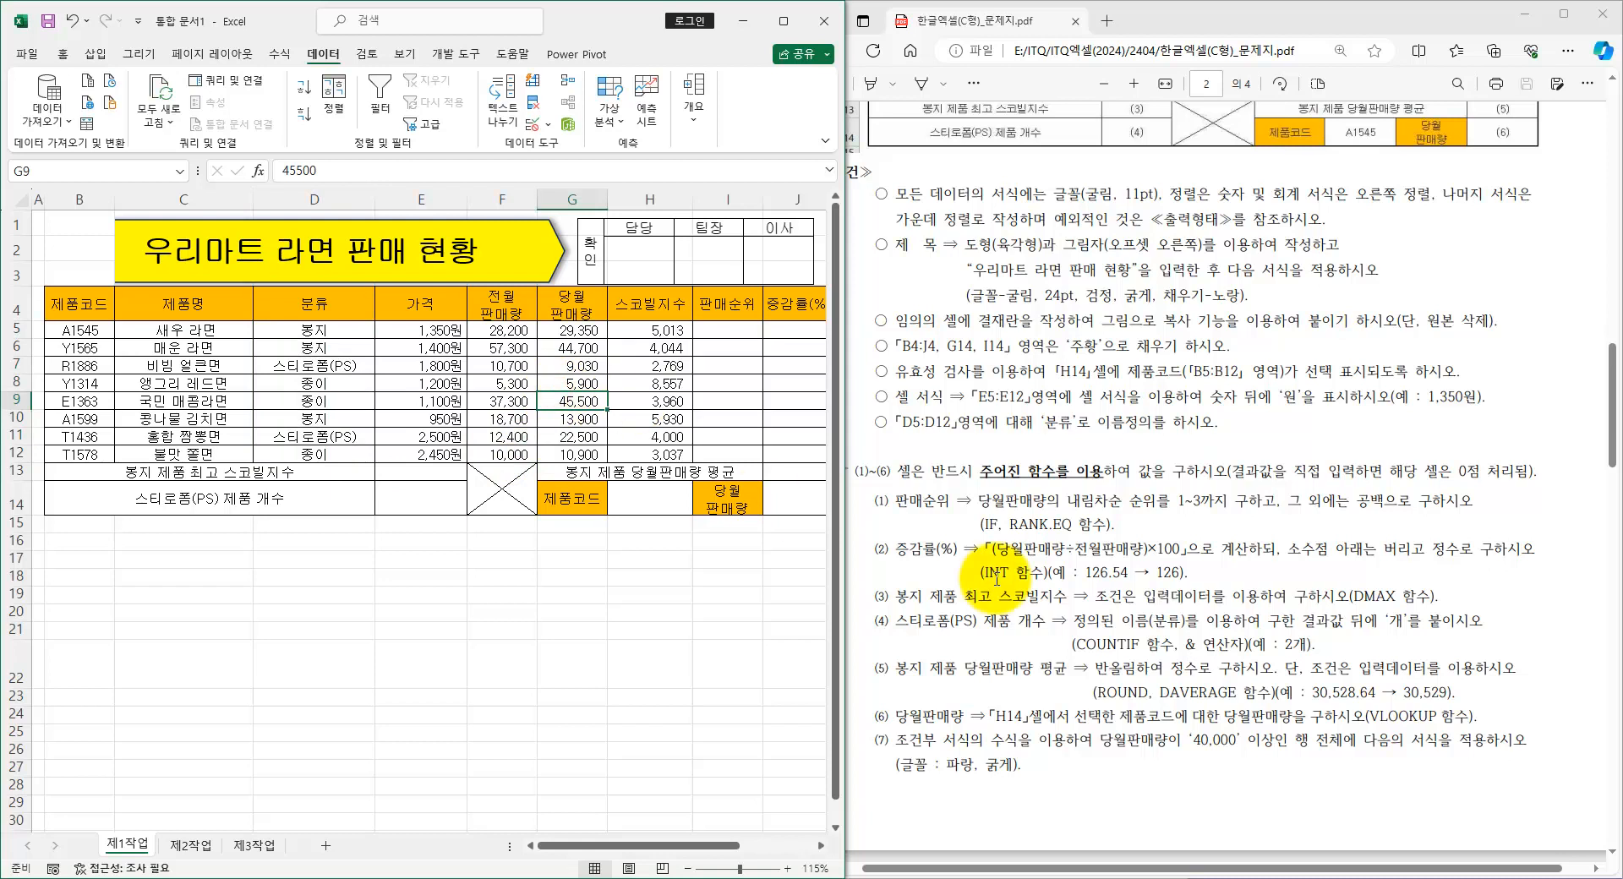
- Examine the PDF's condition (1) for 판매순위, including its required functions, sort order and rank limits
left_click(1050, 420)
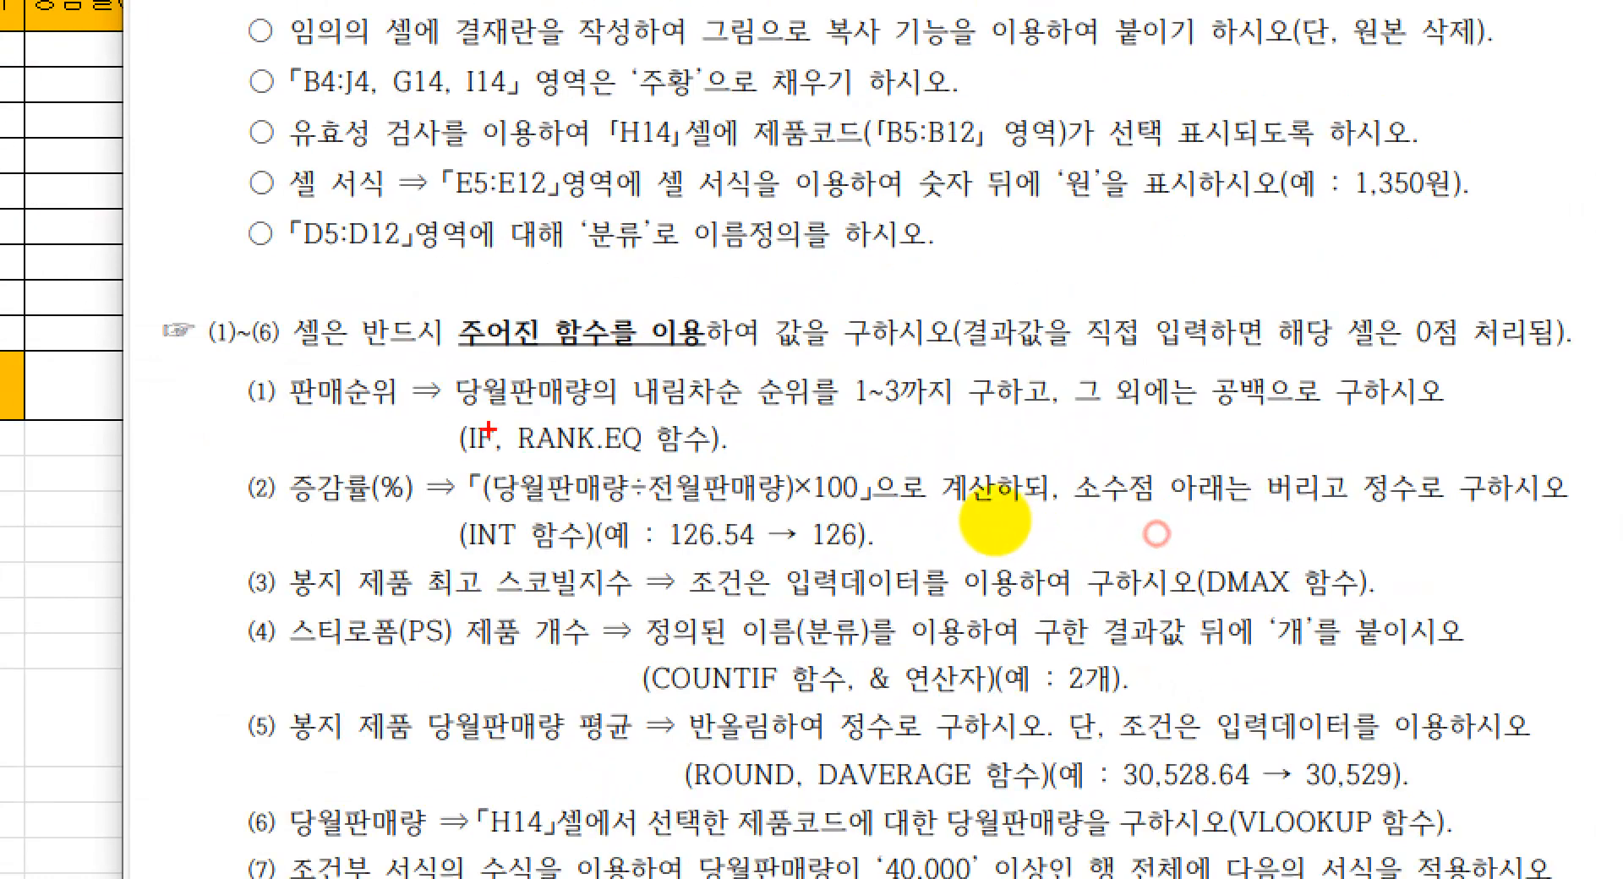
left_click_drag(439, 413, 742, 474)
left_click_drag(564, 414, 613, 412)
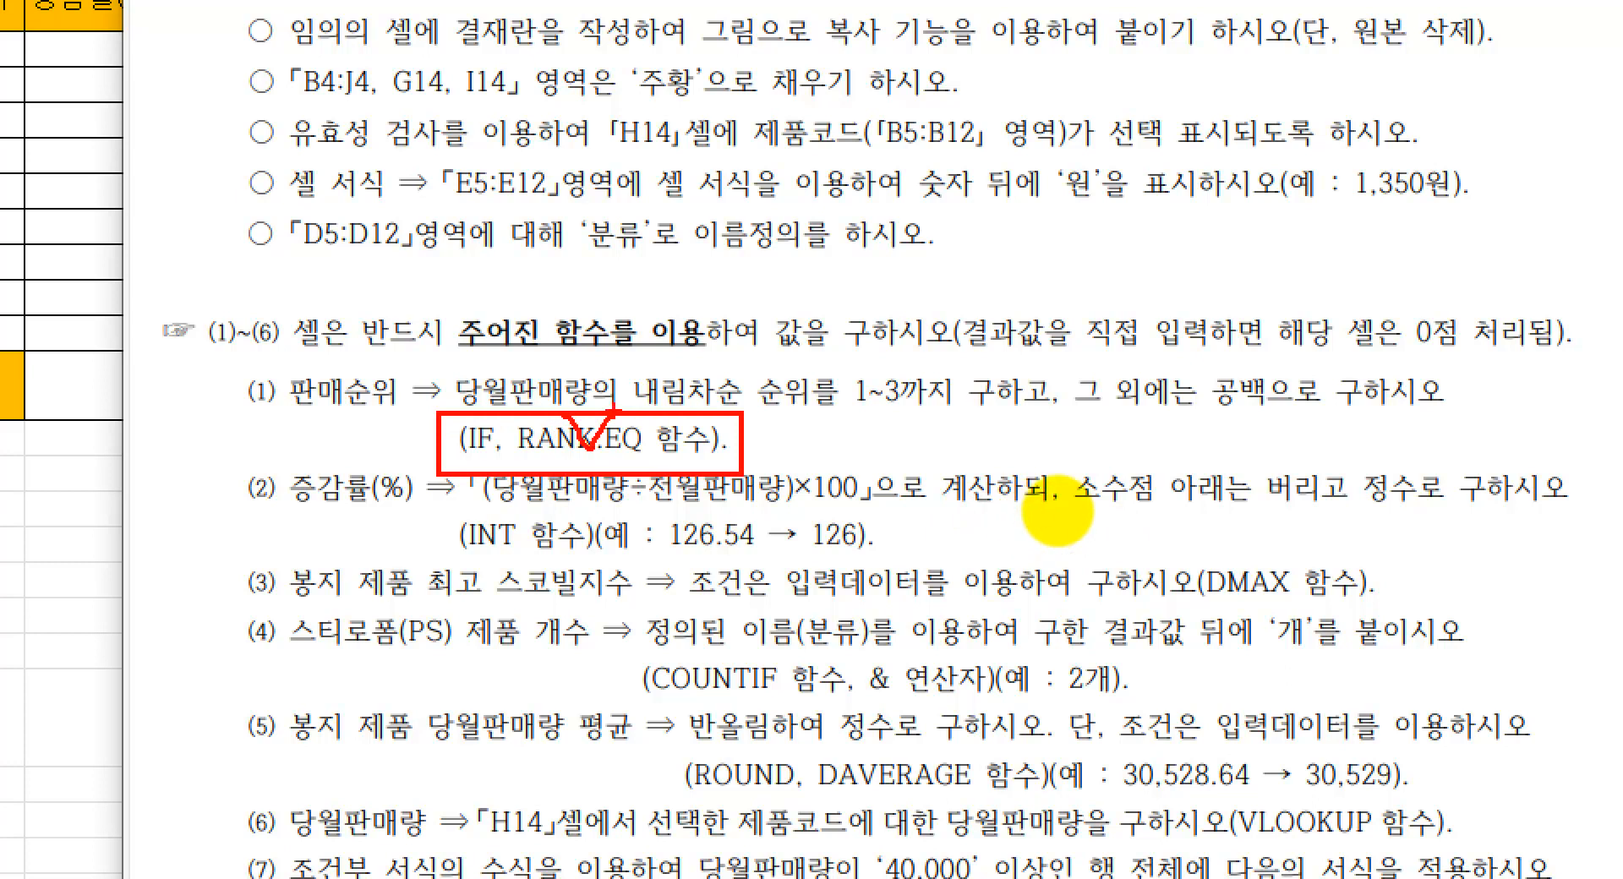
left_click_drag(938, 325, 979, 389)
key("Escape")
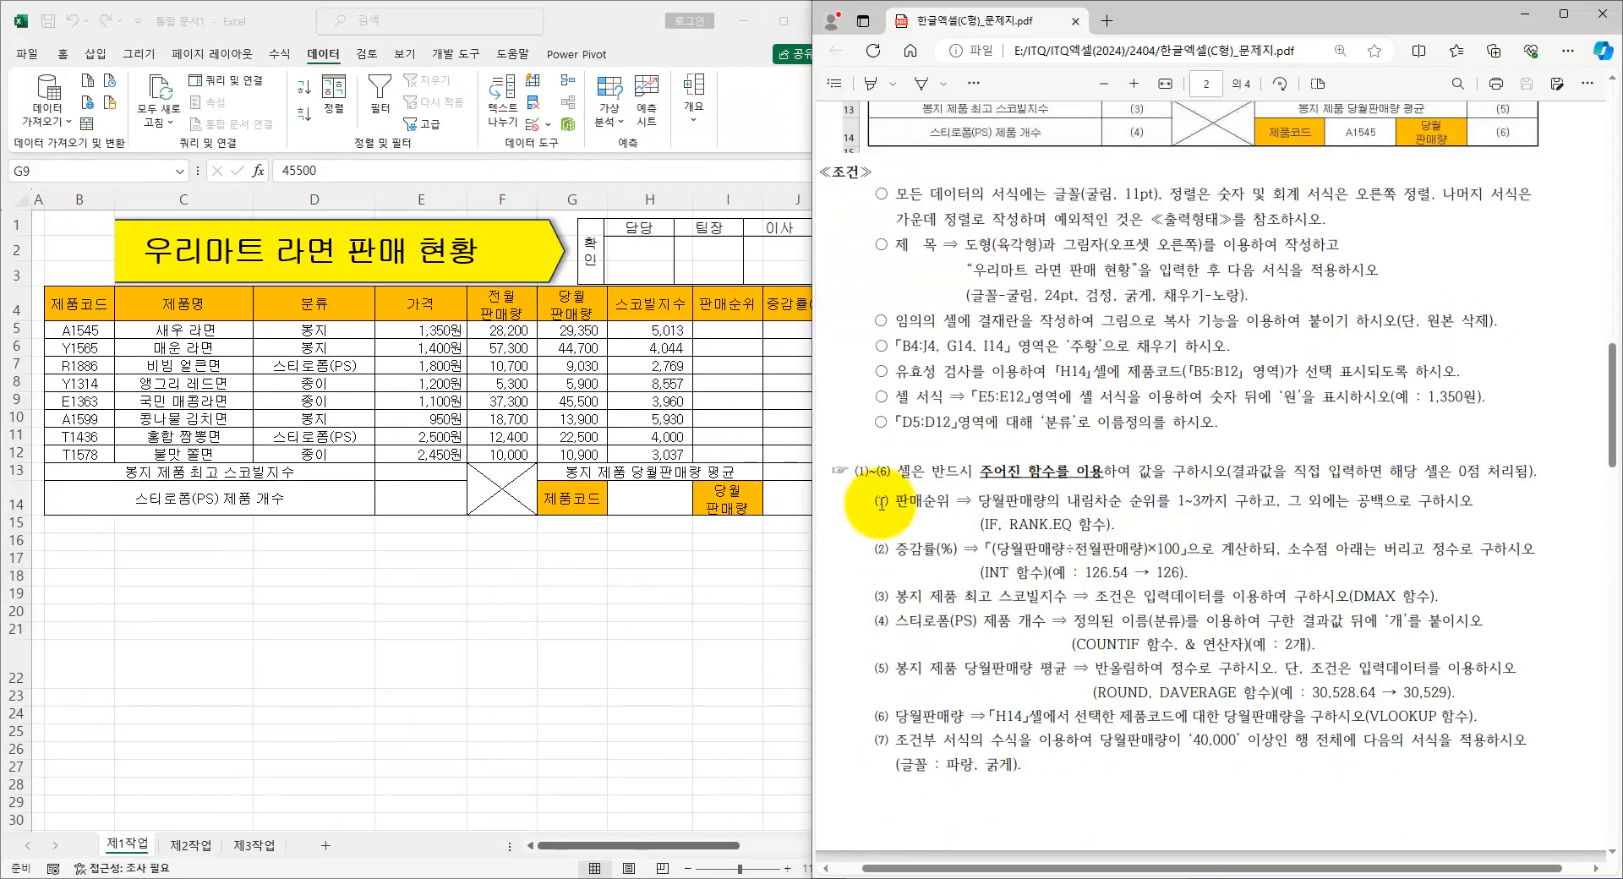
key("ctrl+1")
mouse_move(1111, 506)
left_mouse_down()
mouse_move(1102, 517)
mouse_move(1120, 508)
left_mouse_up()
key("Escape")
- Enter a RANK.EQ formula in I5 that ranks G5 within the absolute range $G$5:$G$12, leaving the order argument empty
left_click(723, 334)
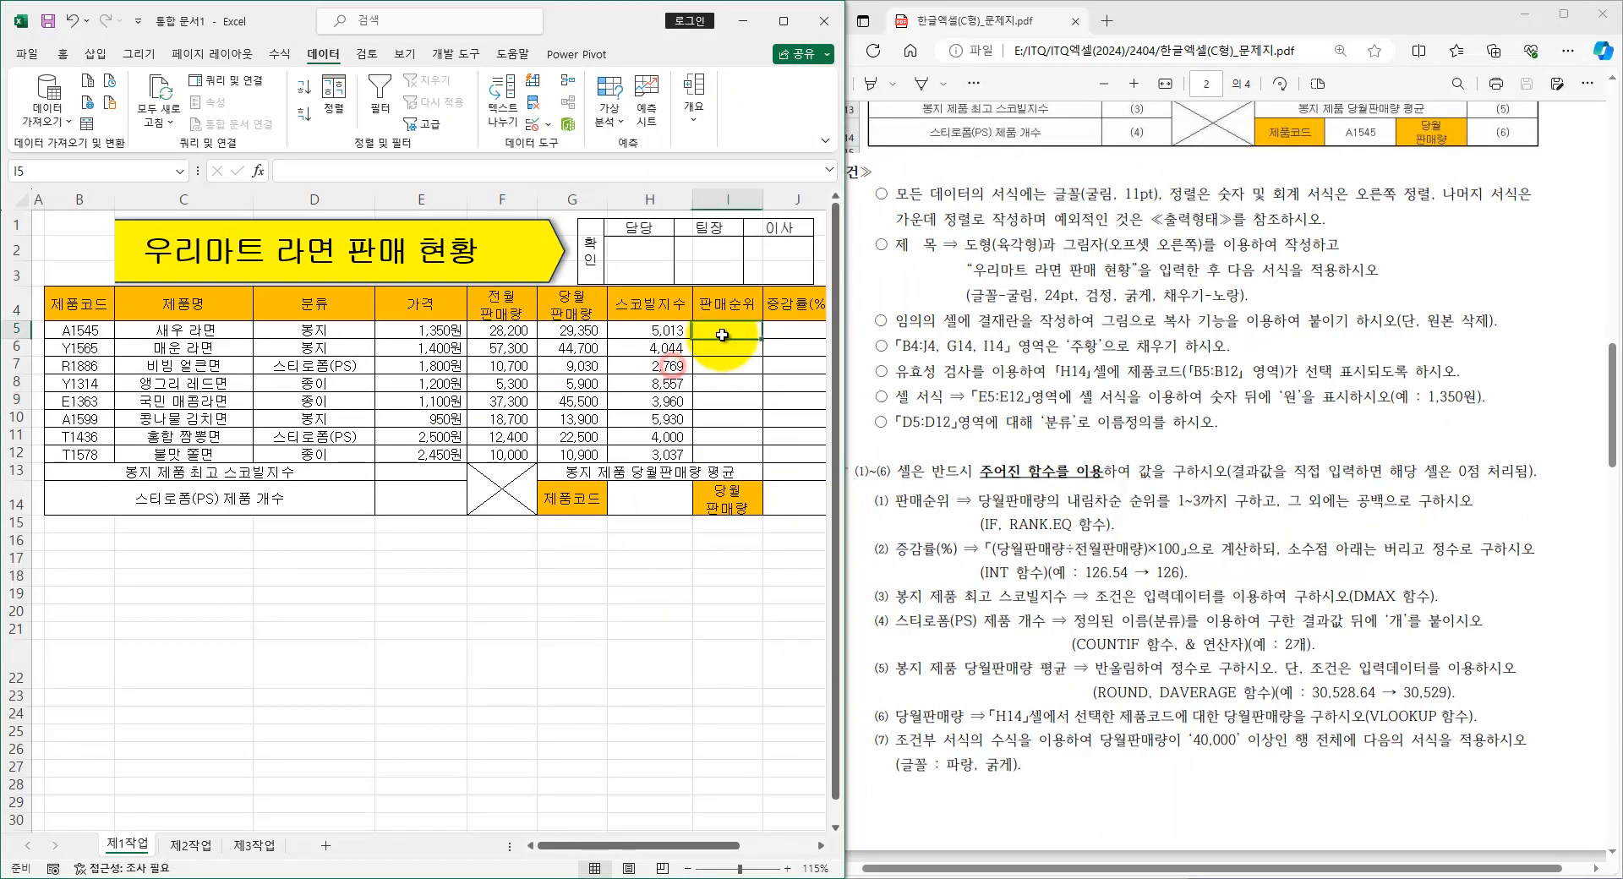
type("=ㄱ")
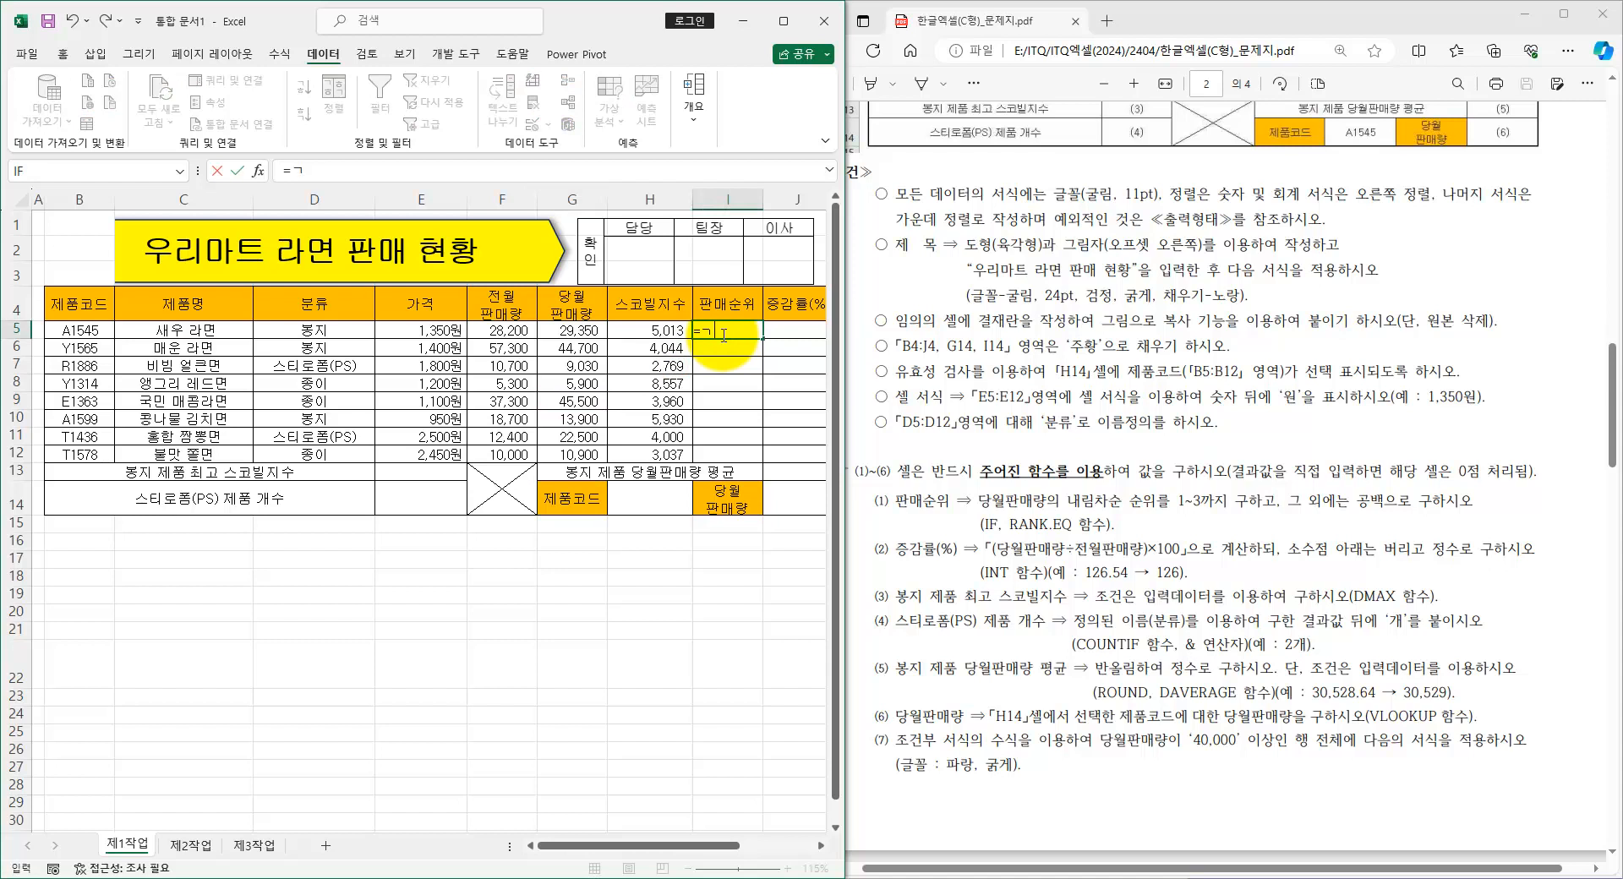
type("RA")
key("Down")
key("Down")
key("Down")
key("Down")
key("Down")
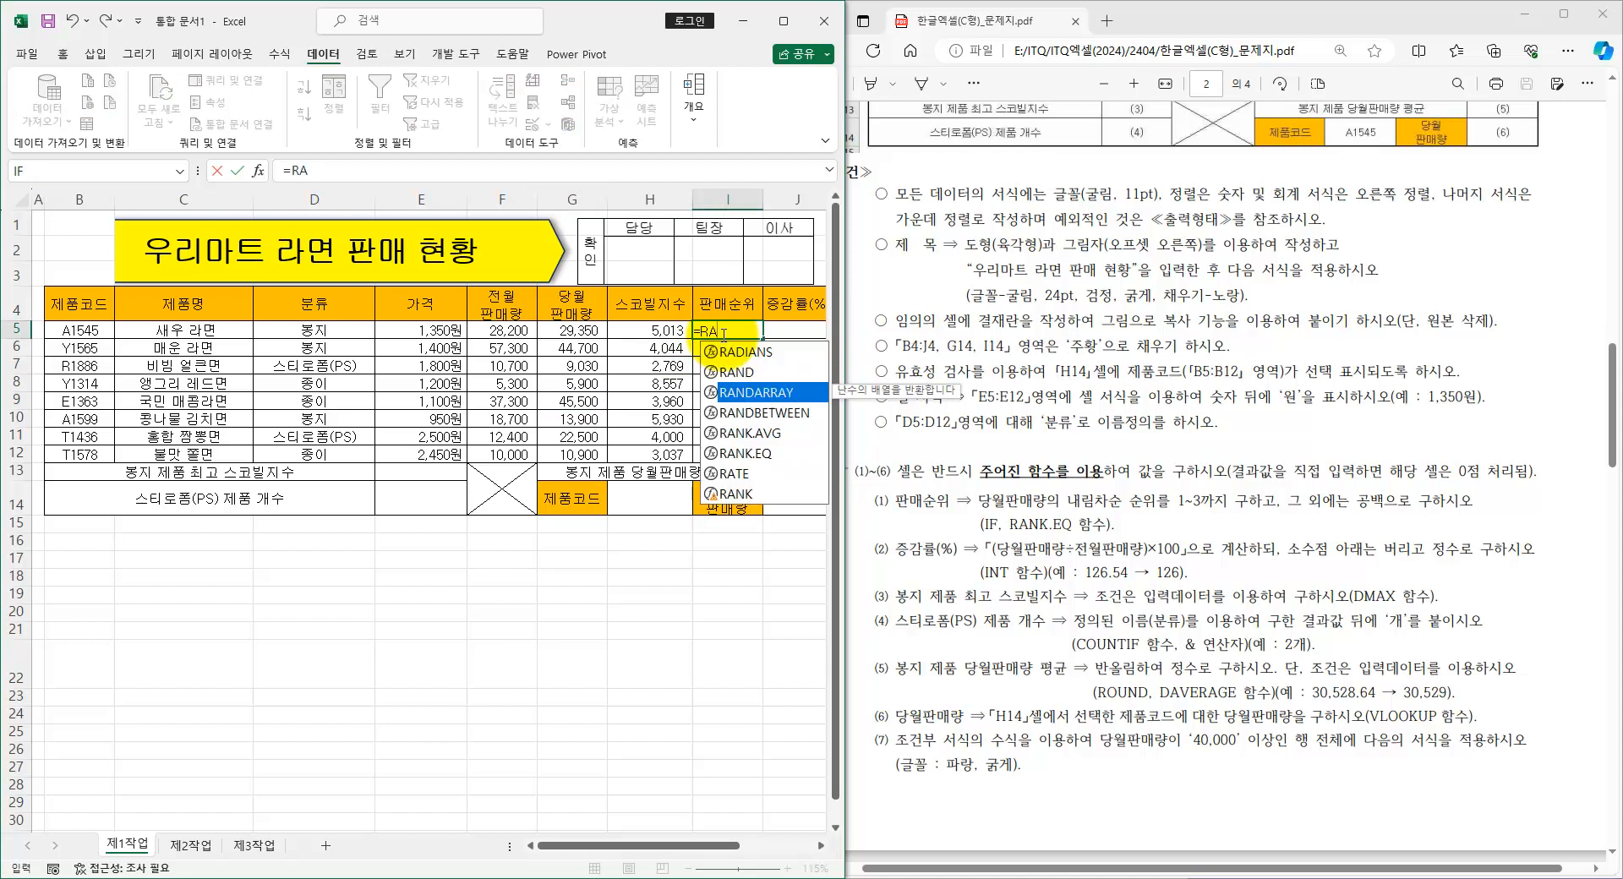
key("Tab")
key("ctrl+a")
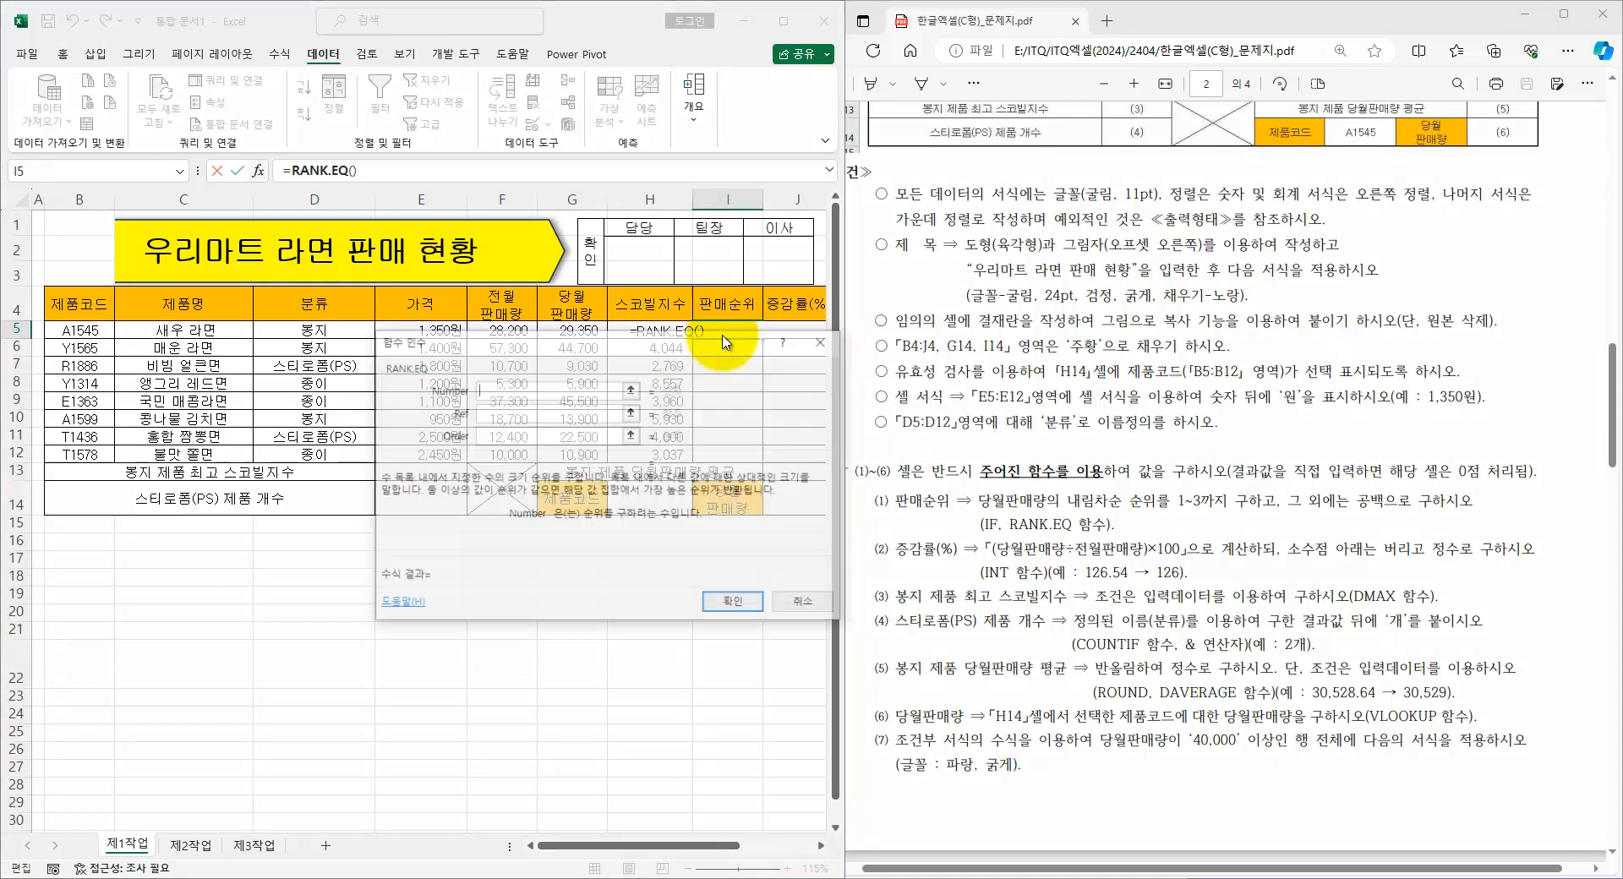
left_click_drag(670, 342, 623, 509)
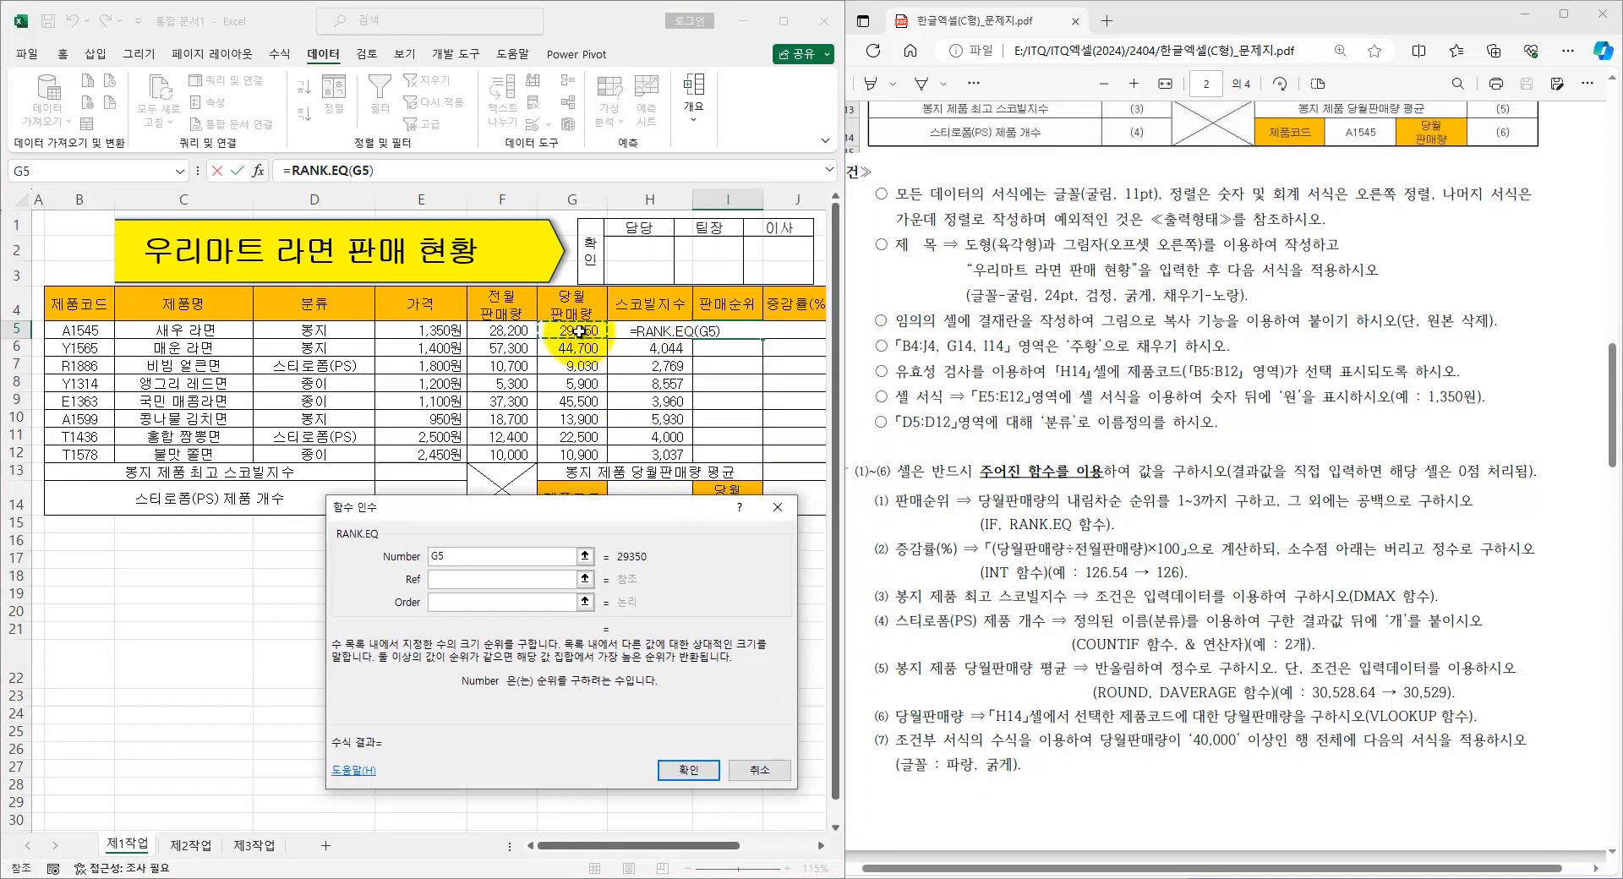
key("Tab")
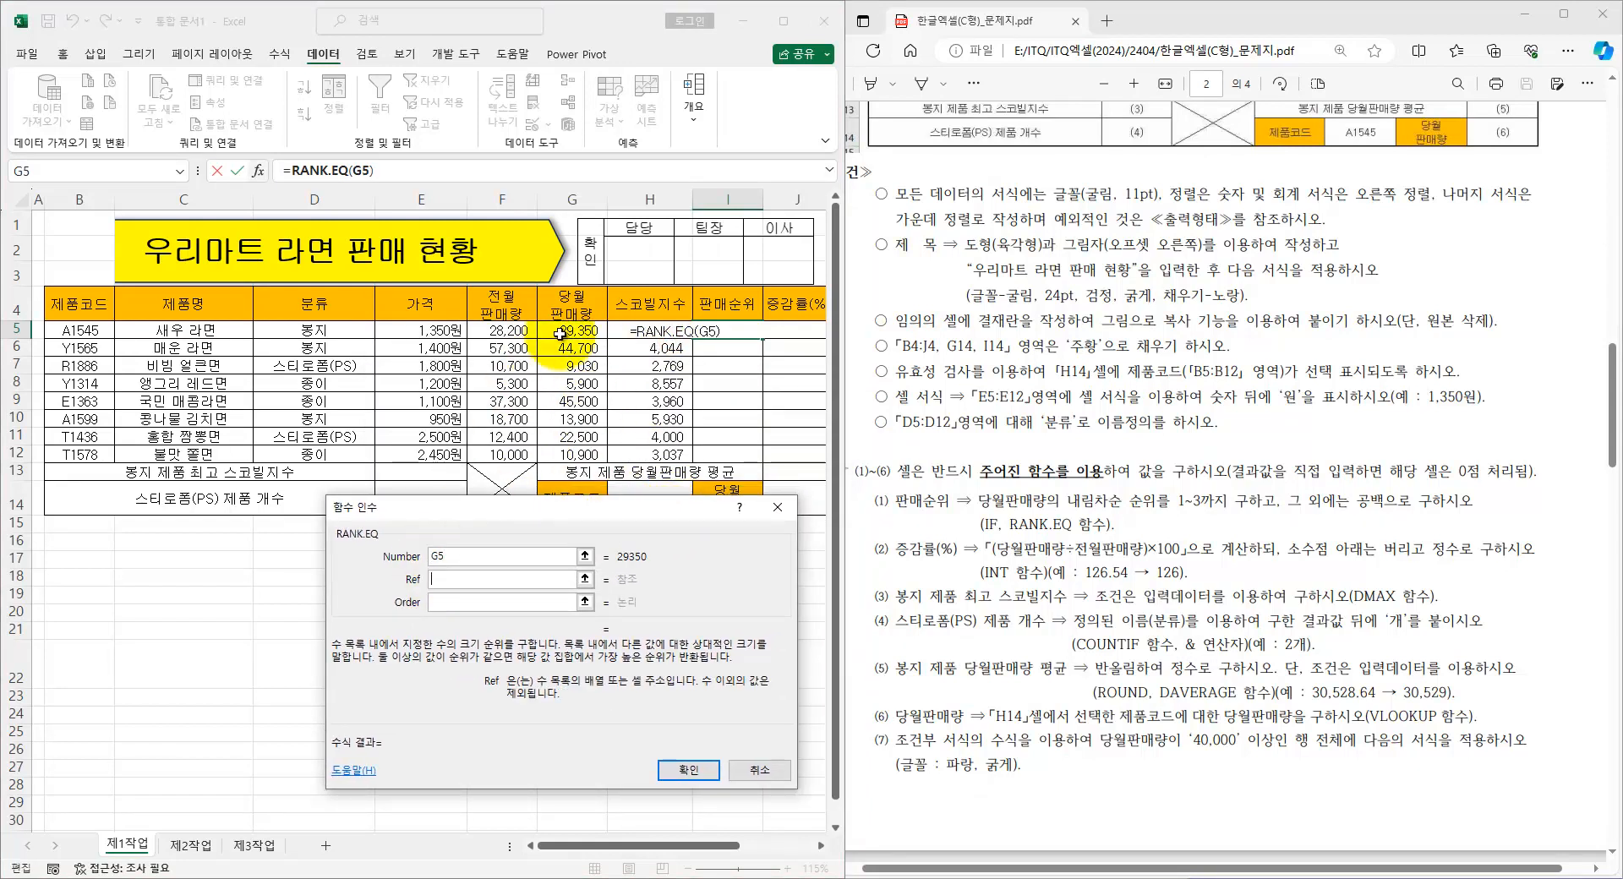
left_click_drag(566, 330, 575, 454)
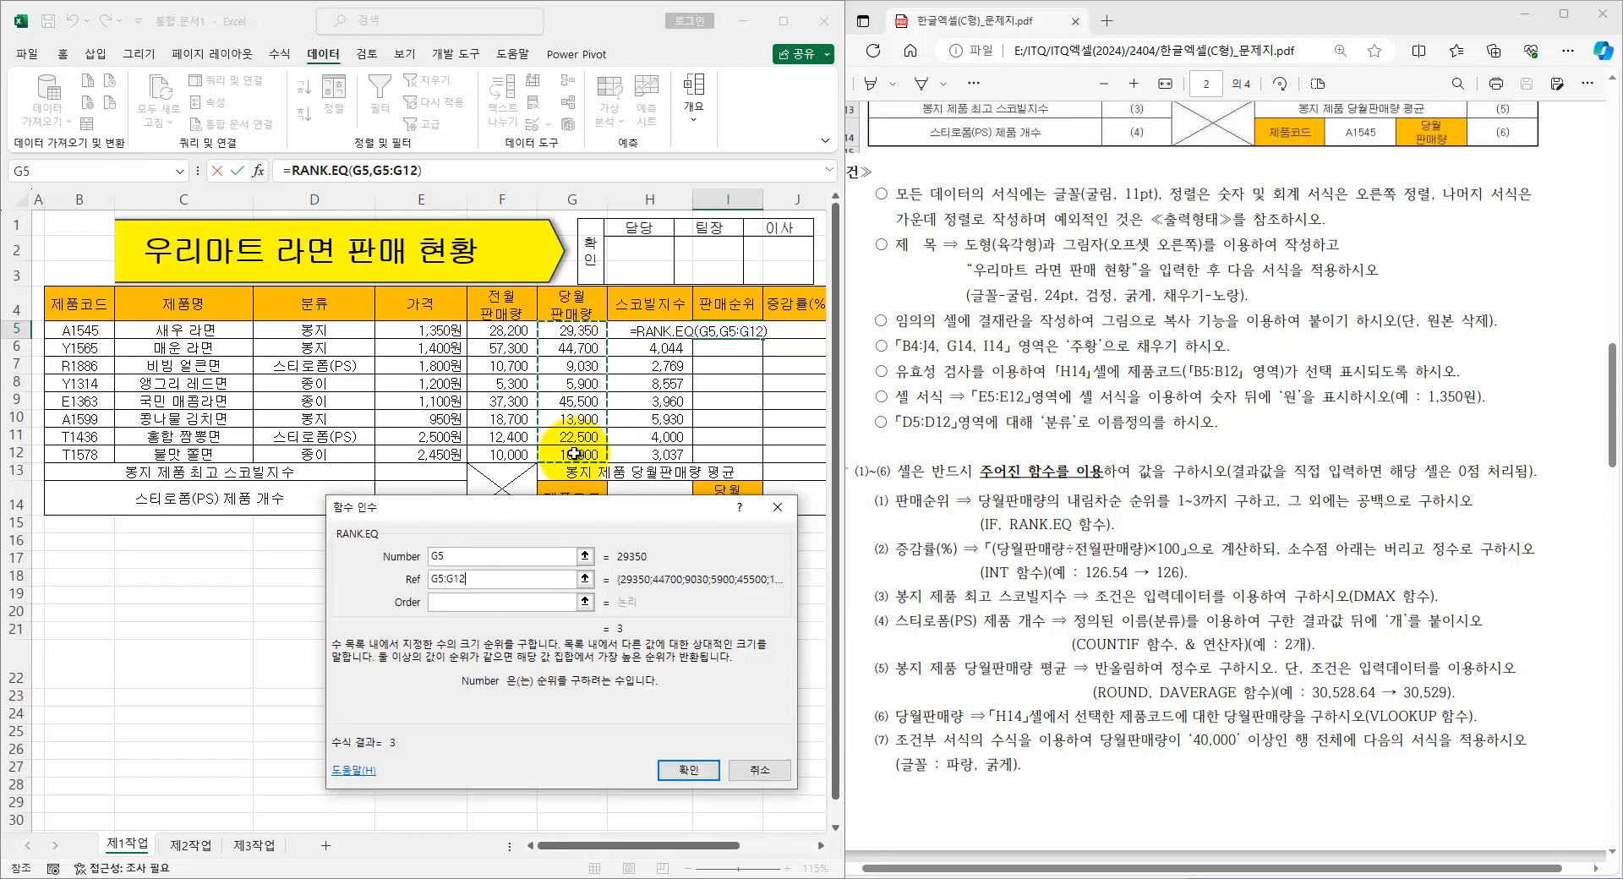
key("F4")
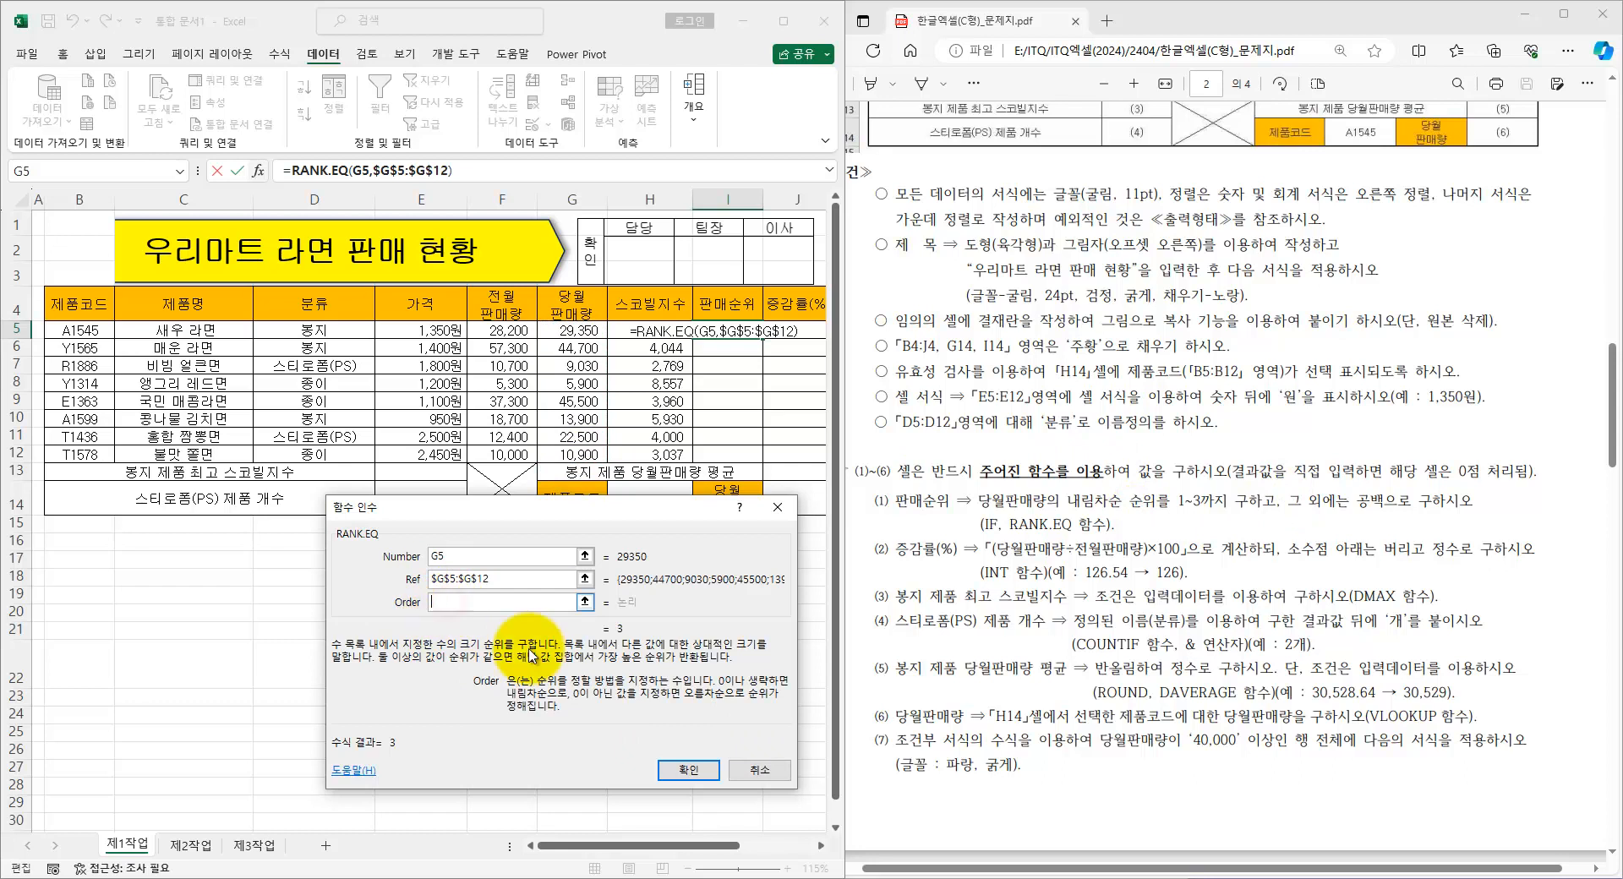
left_click(688, 770)
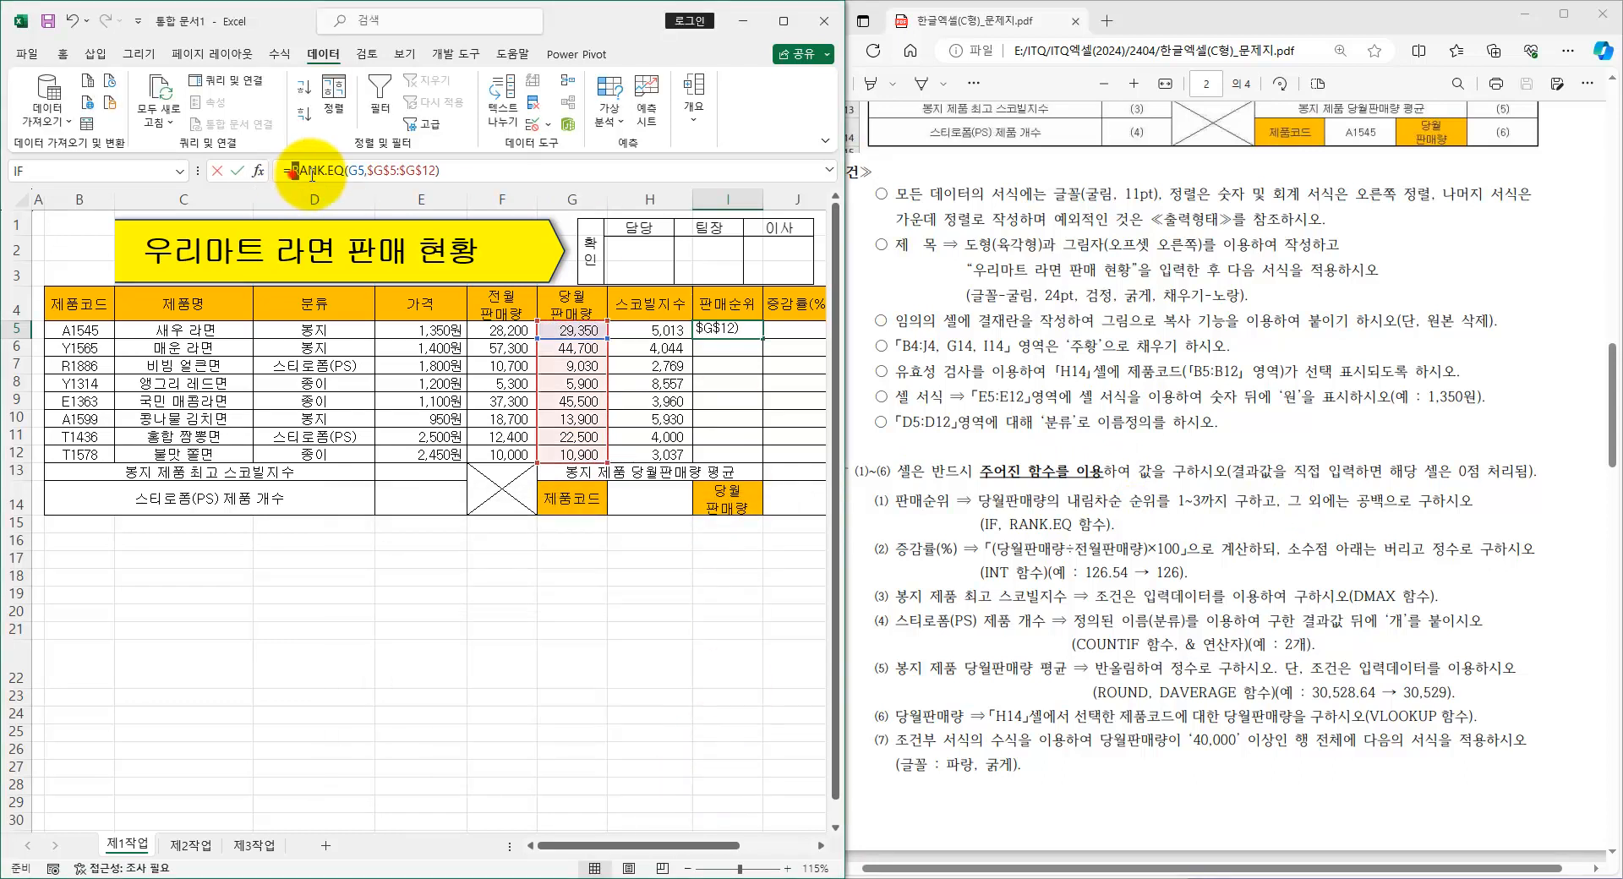
- Copy the RANK.EQ expression in I5 and replace it with an IF function whose logical test is RANK.EQ(G5,$G$5:$G$12)<=3
left_click_drag(291, 171, 570, 160)
key("ctrl+c")
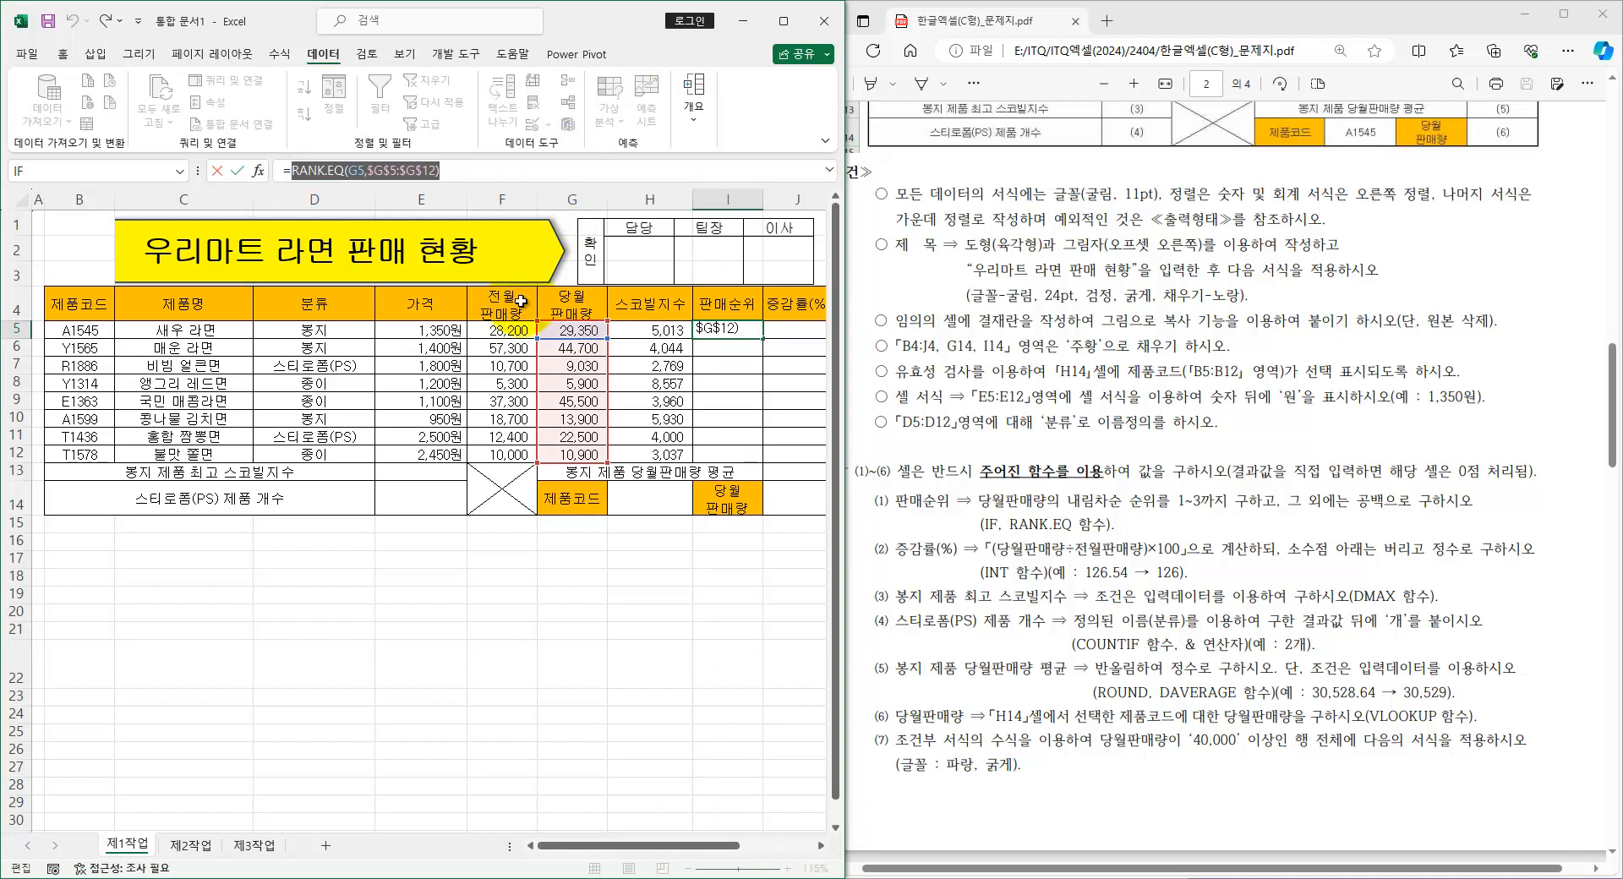
type("IF(")
key("ctrl+a")
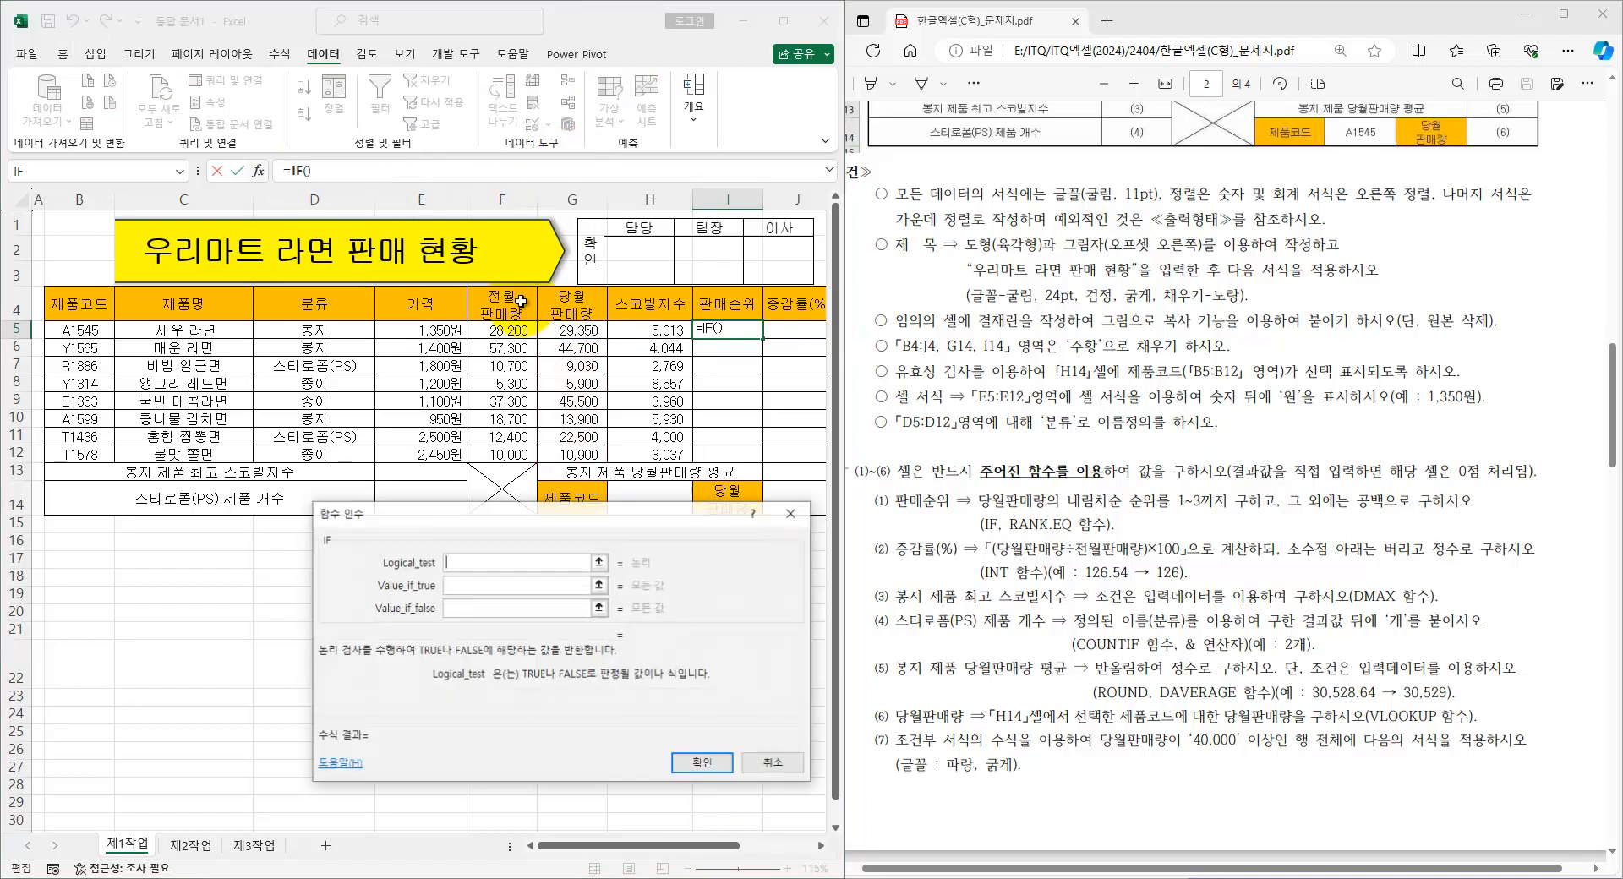
left_click_drag(518, 513, 525, 347)
key("ctrl+v")
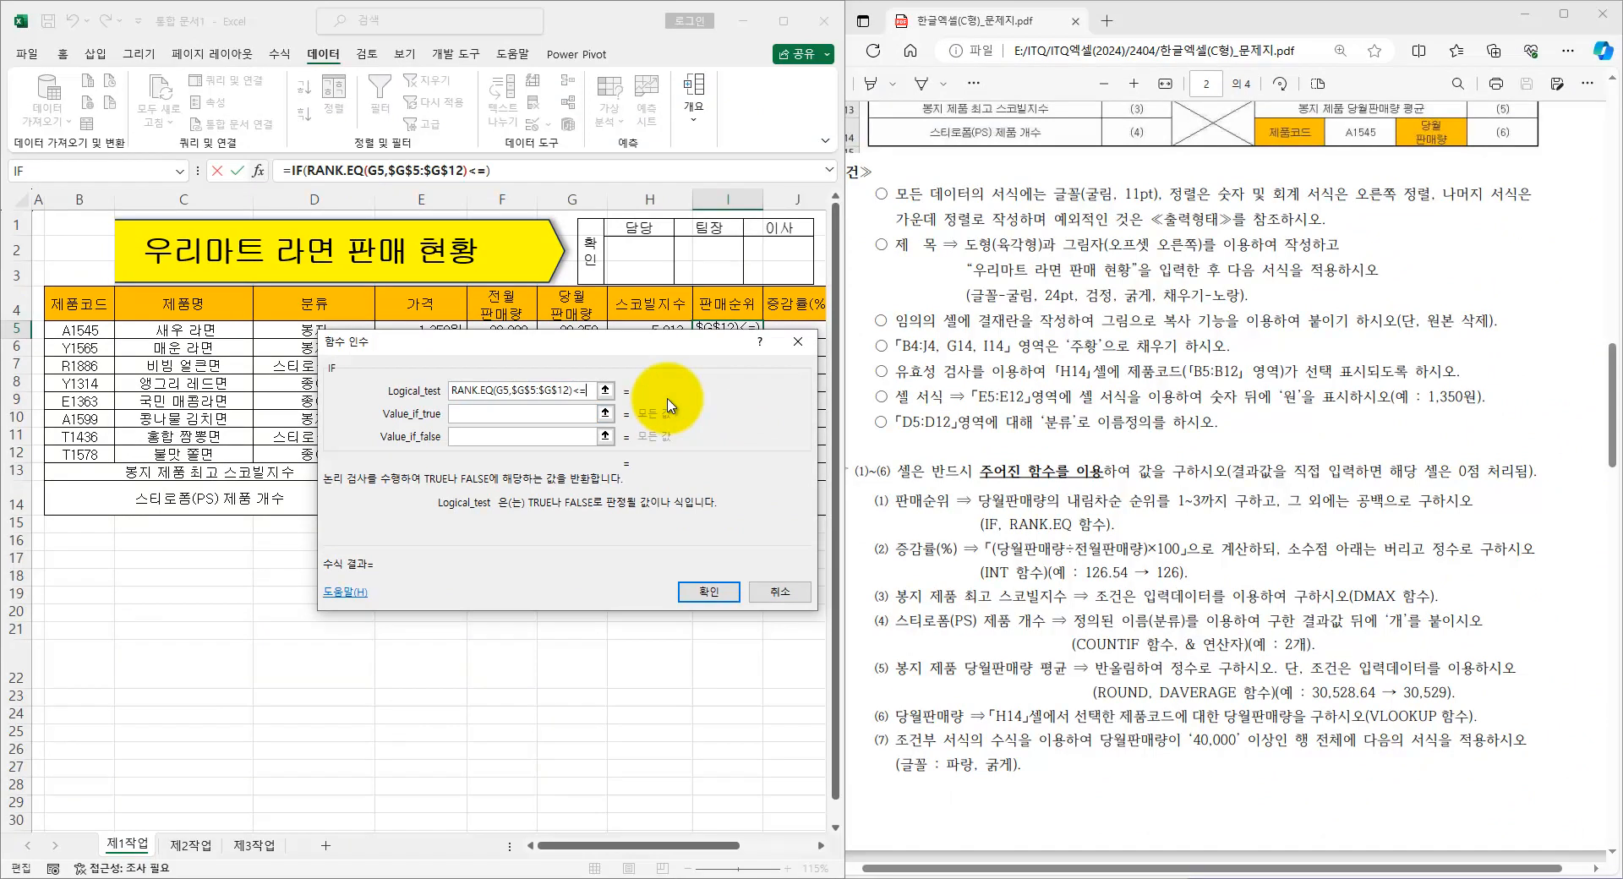
- Make the IF return RANK.EQ(G5,$G$5:$G$12) when true and "" when false, and fill the formula from I5 down to I12
key("Tab")
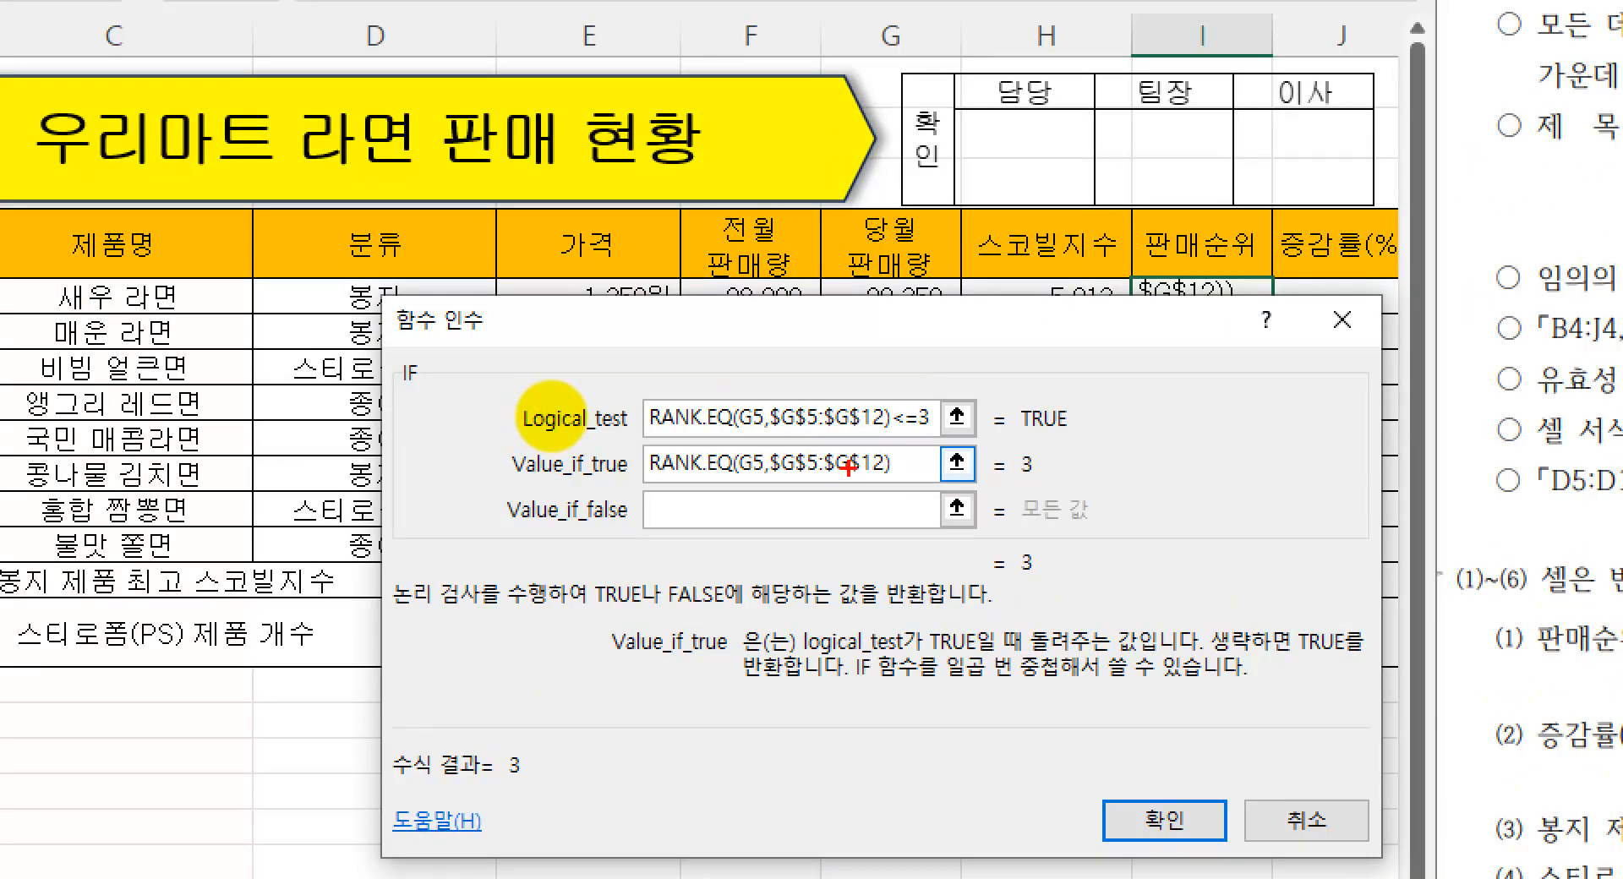
left_click_drag(628, 481, 976, 495)
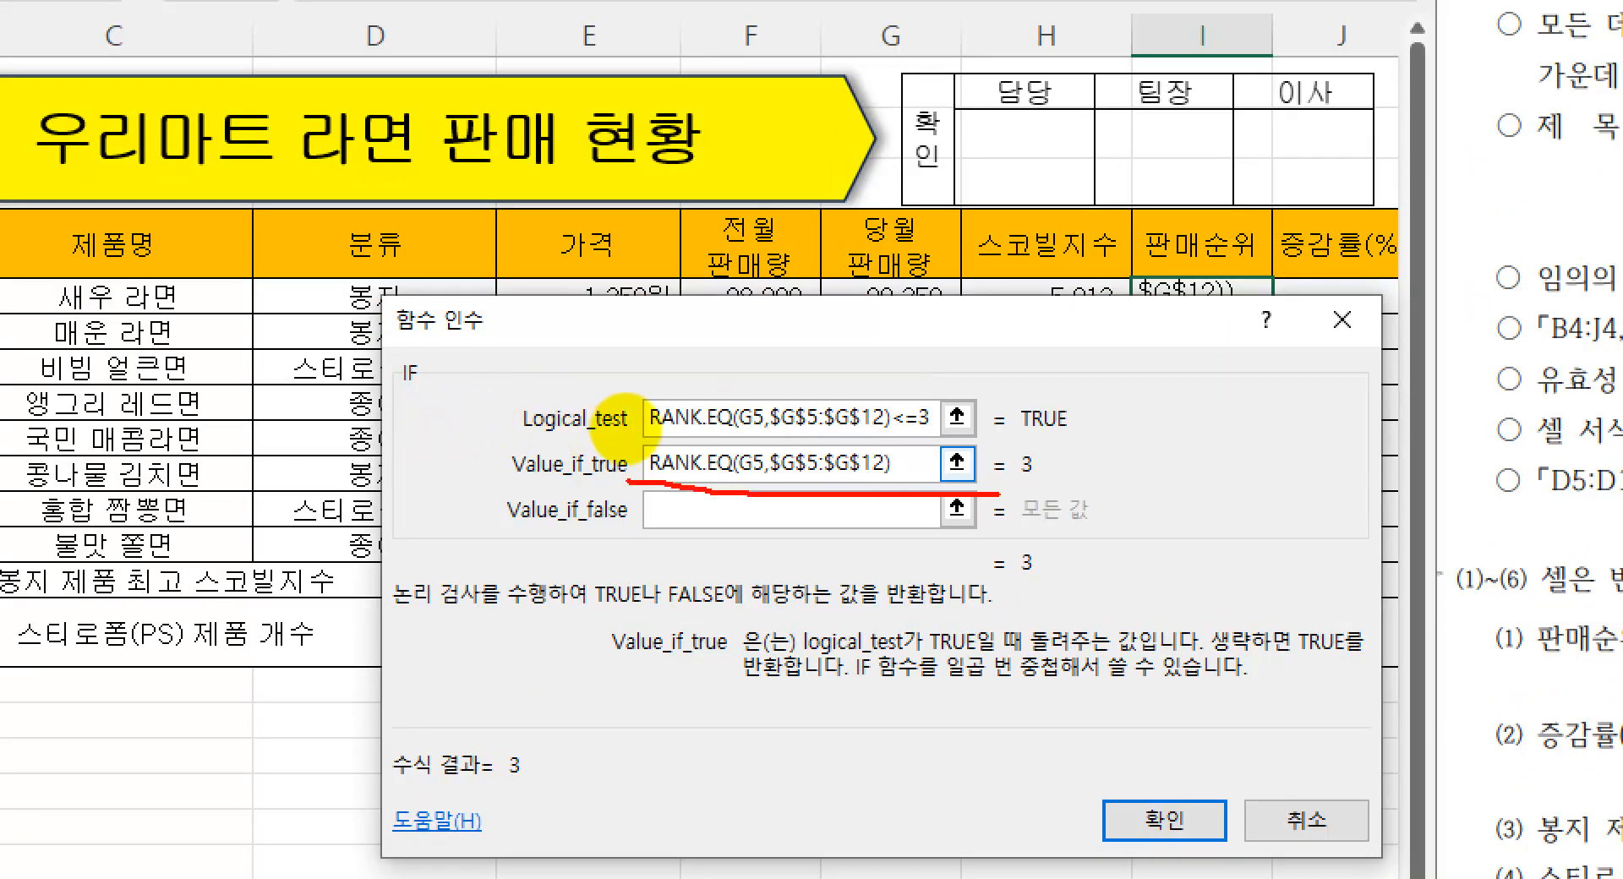
key("Escape")
key("Tab")
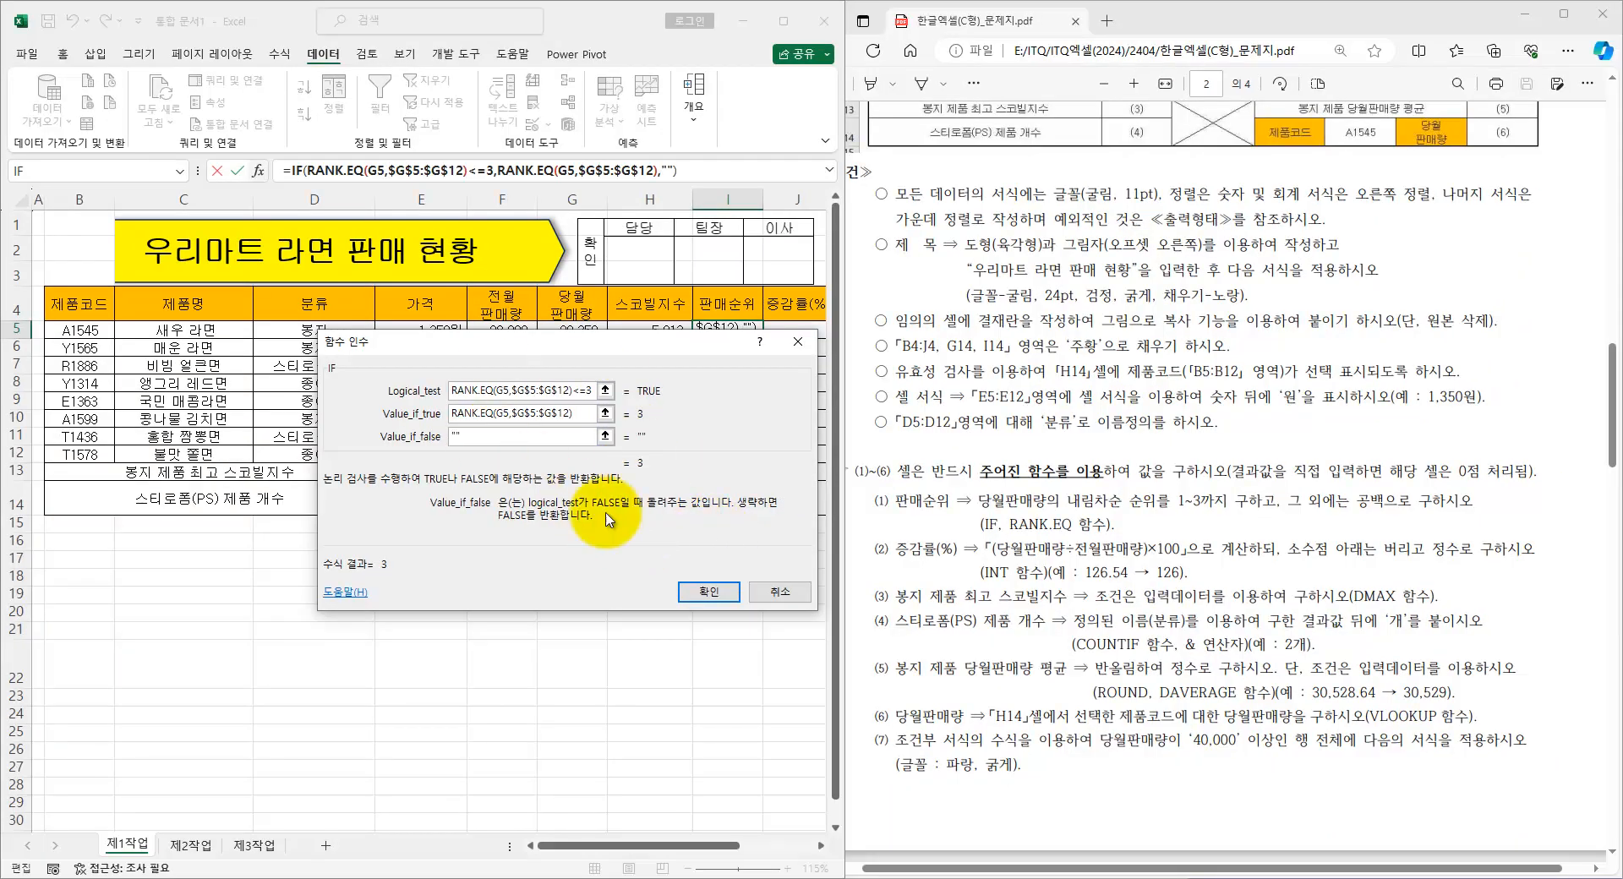
left_click(701, 593)
left_click_drag(764, 338, 755, 461)
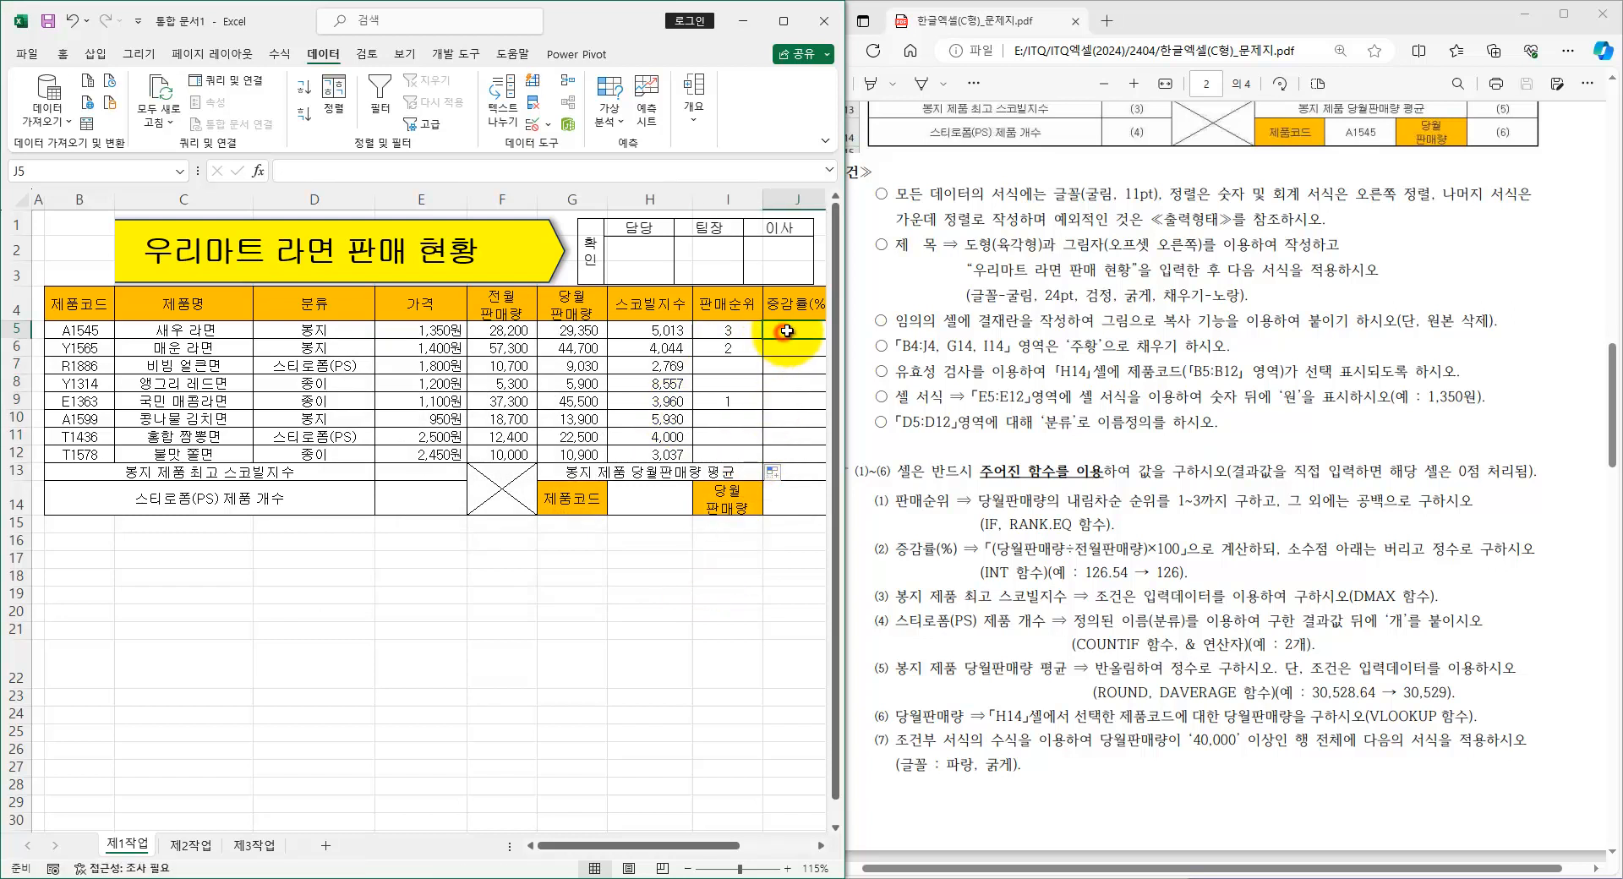
- Enter =INT((G5/F5)*100) in J5 for 증감률(%) and fill the formula down to J12
left_click(786, 330)
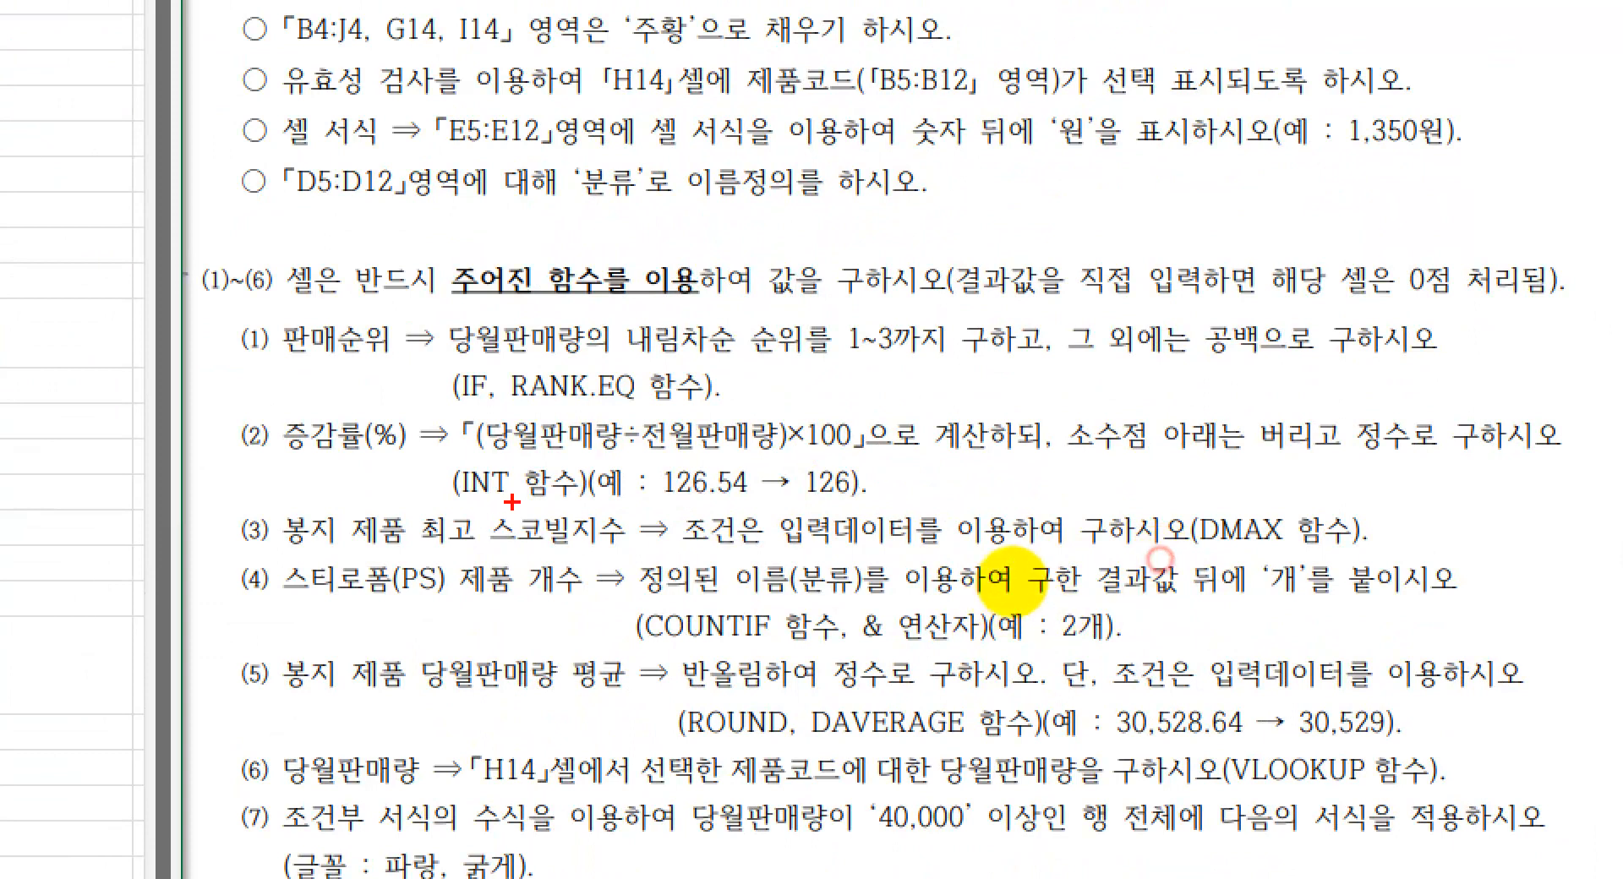
left_click_drag(545, 463, 569, 499)
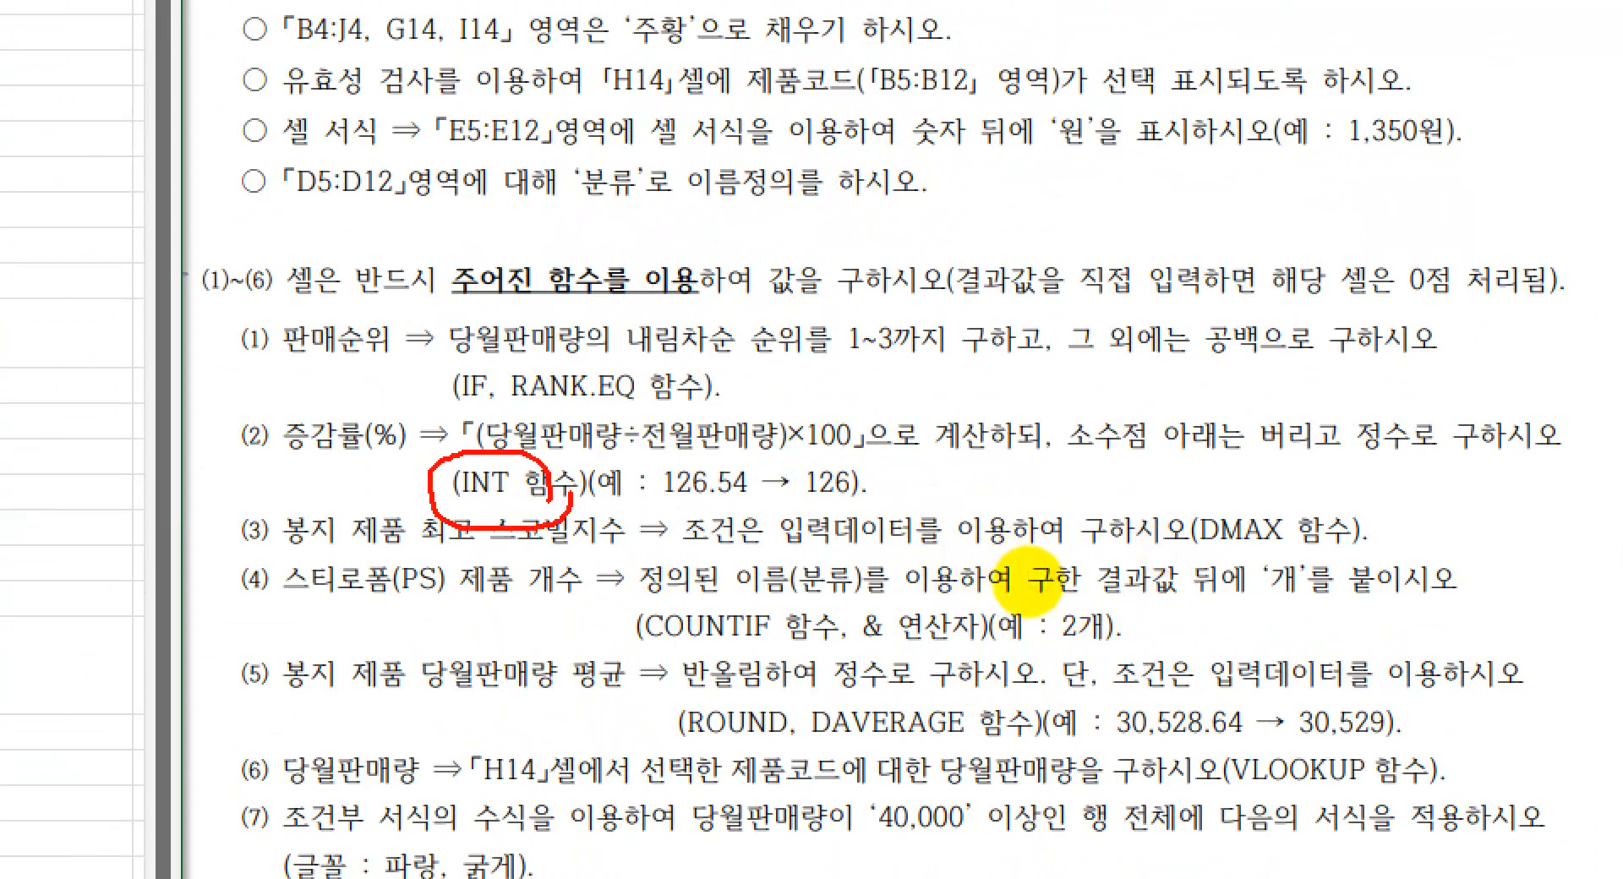
mouse_move(471, 404)
left_mouse_down()
mouse_move(488, 420)
mouse_move(907, 456)
left_mouse_up()
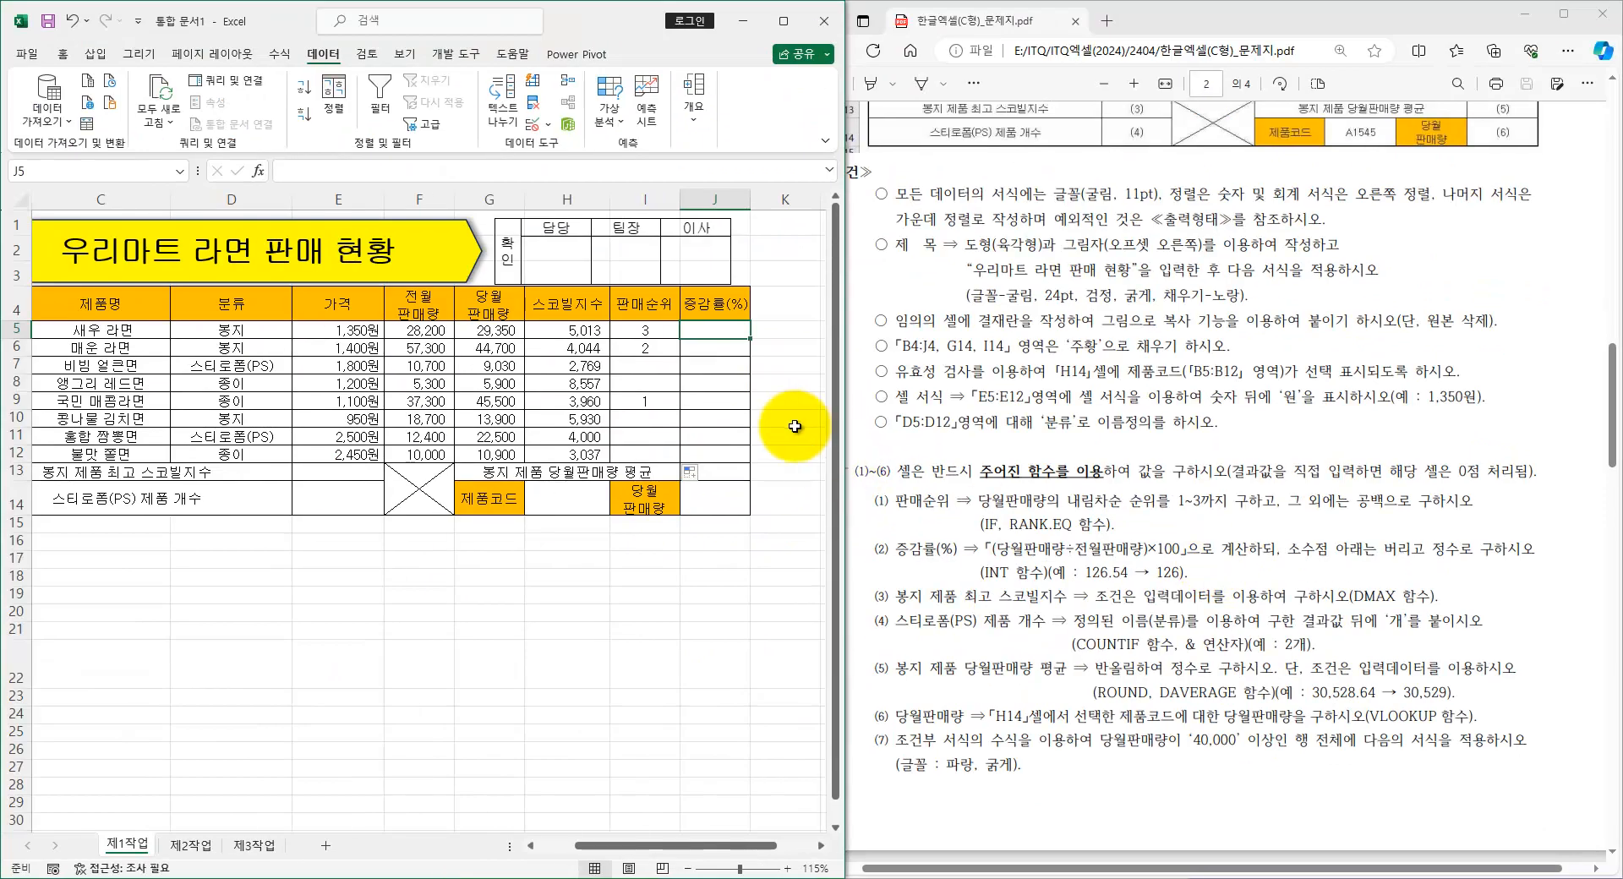
type("=INT(")
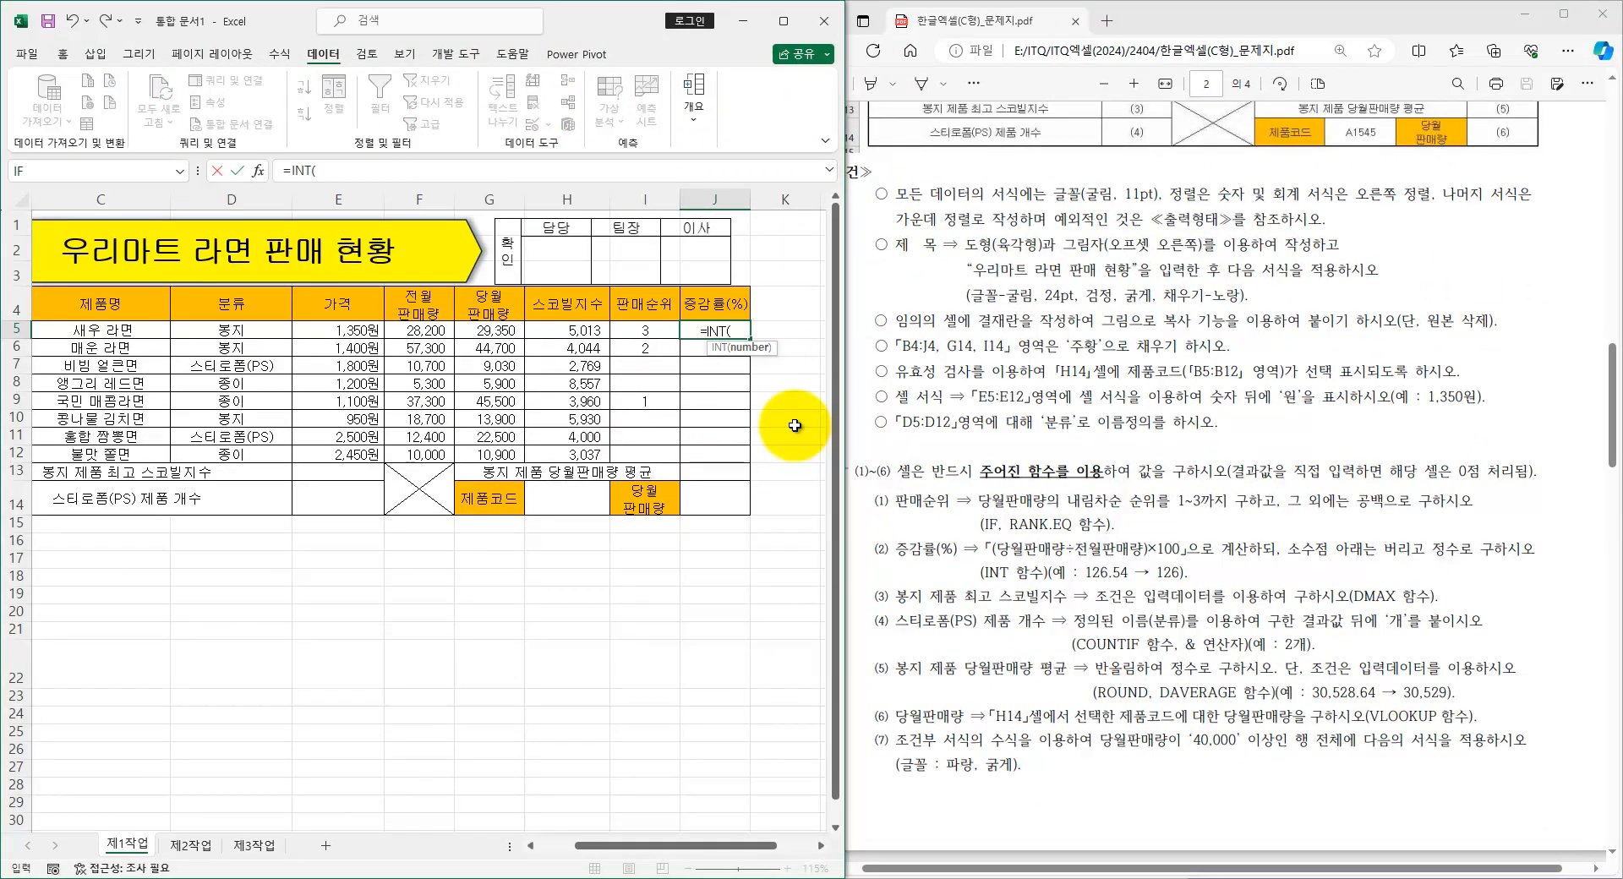
scroll(1175, 583, "up", 3, "ctrl")
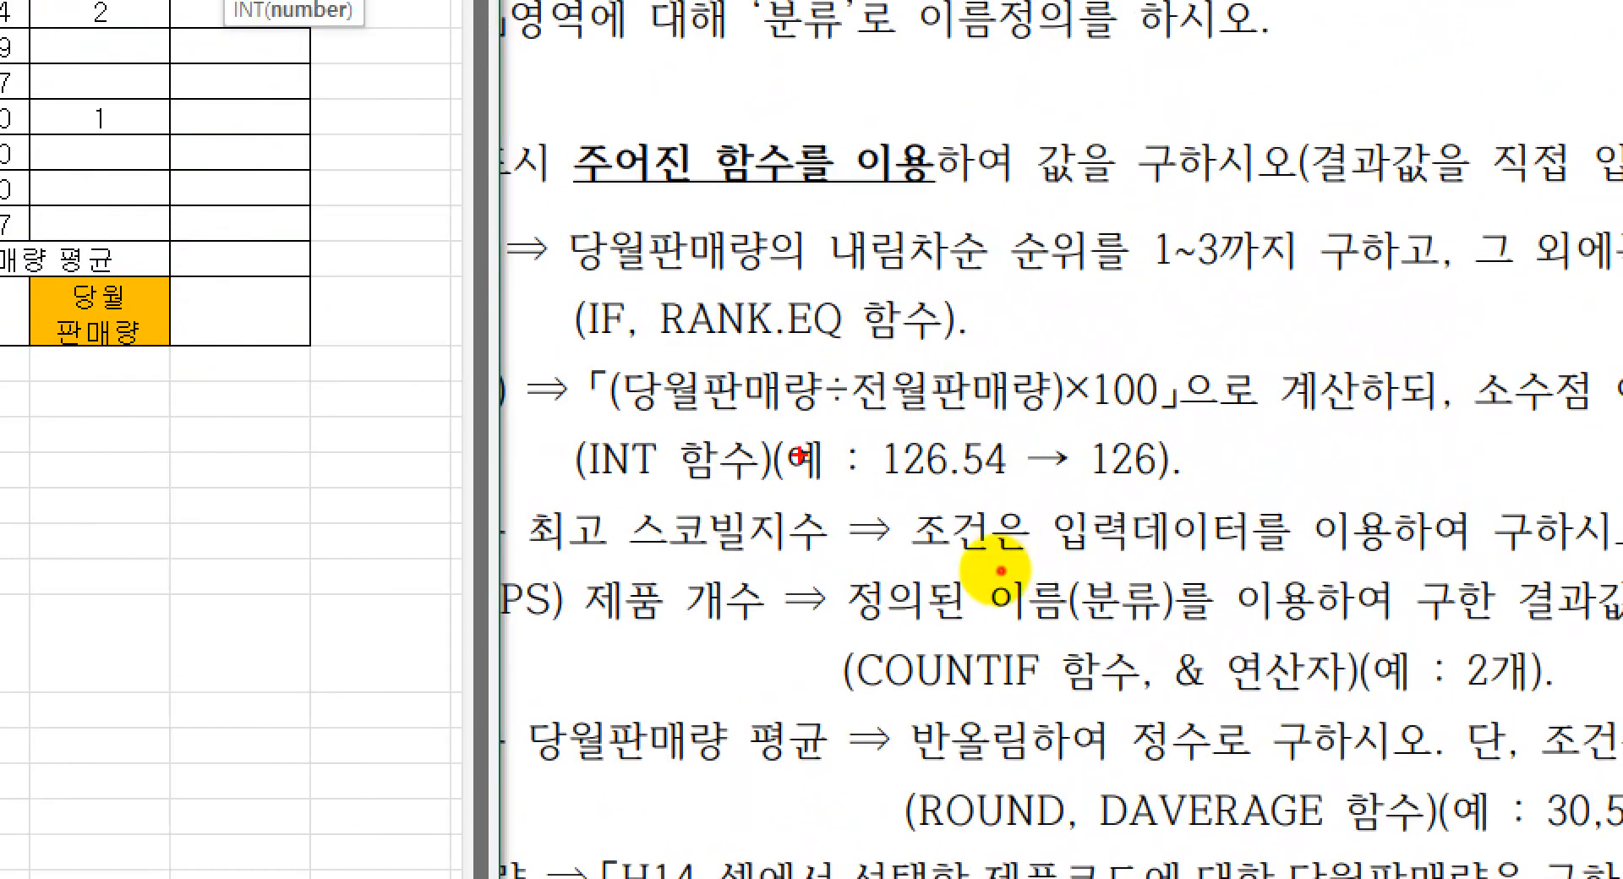
mouse_move(896, 521)
left_mouse_down()
mouse_move(1038, 556)
mouse_move(1180, 555)
left_mouse_up()
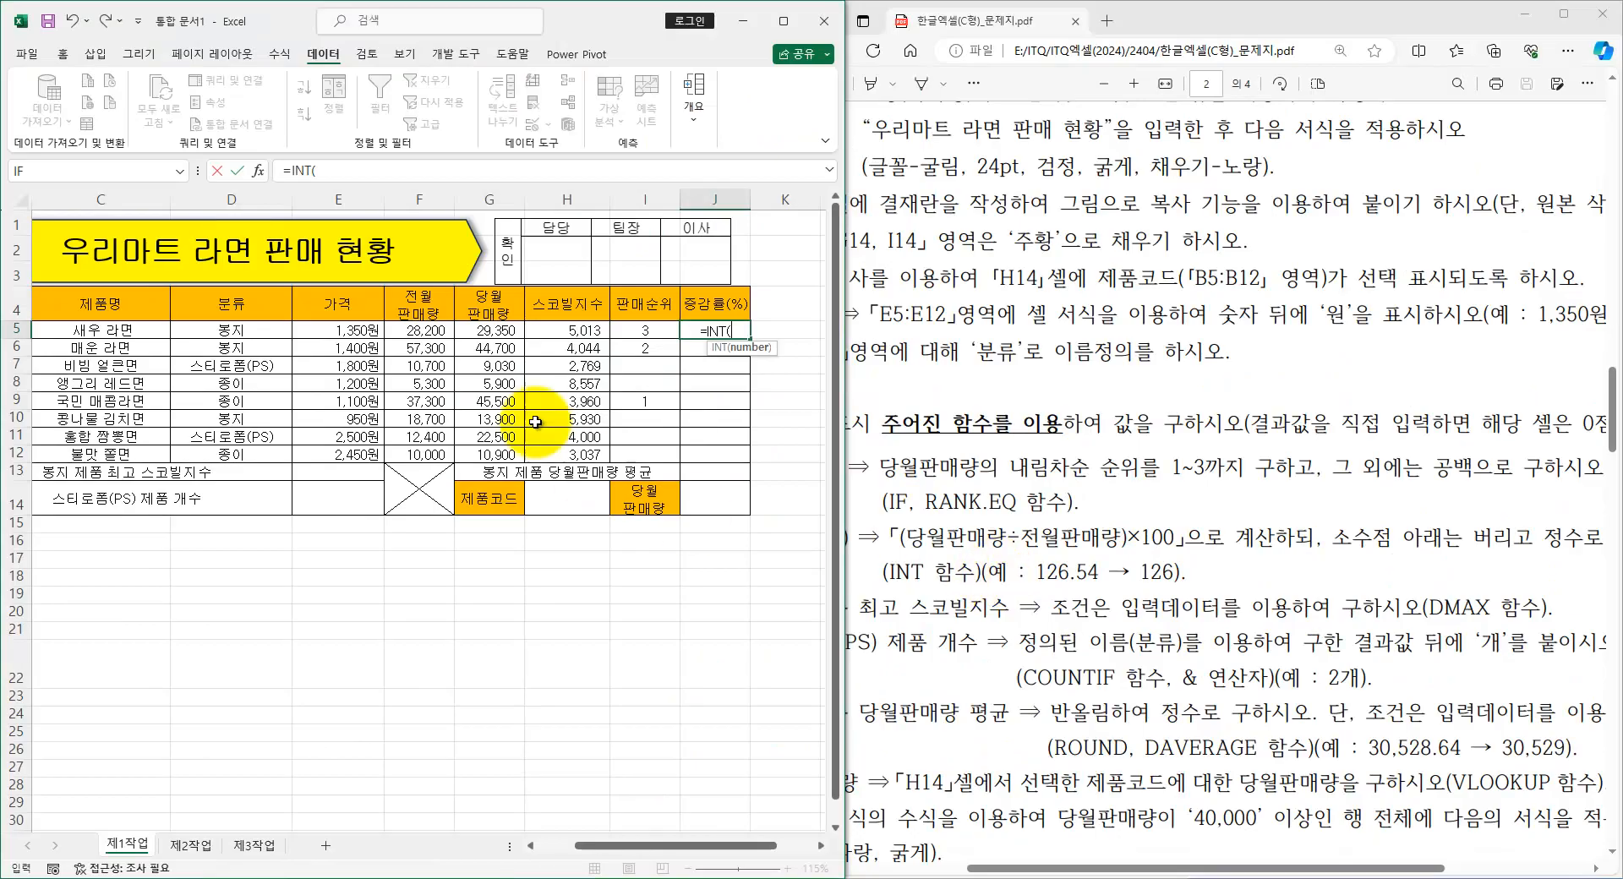
left_click(340, 173)
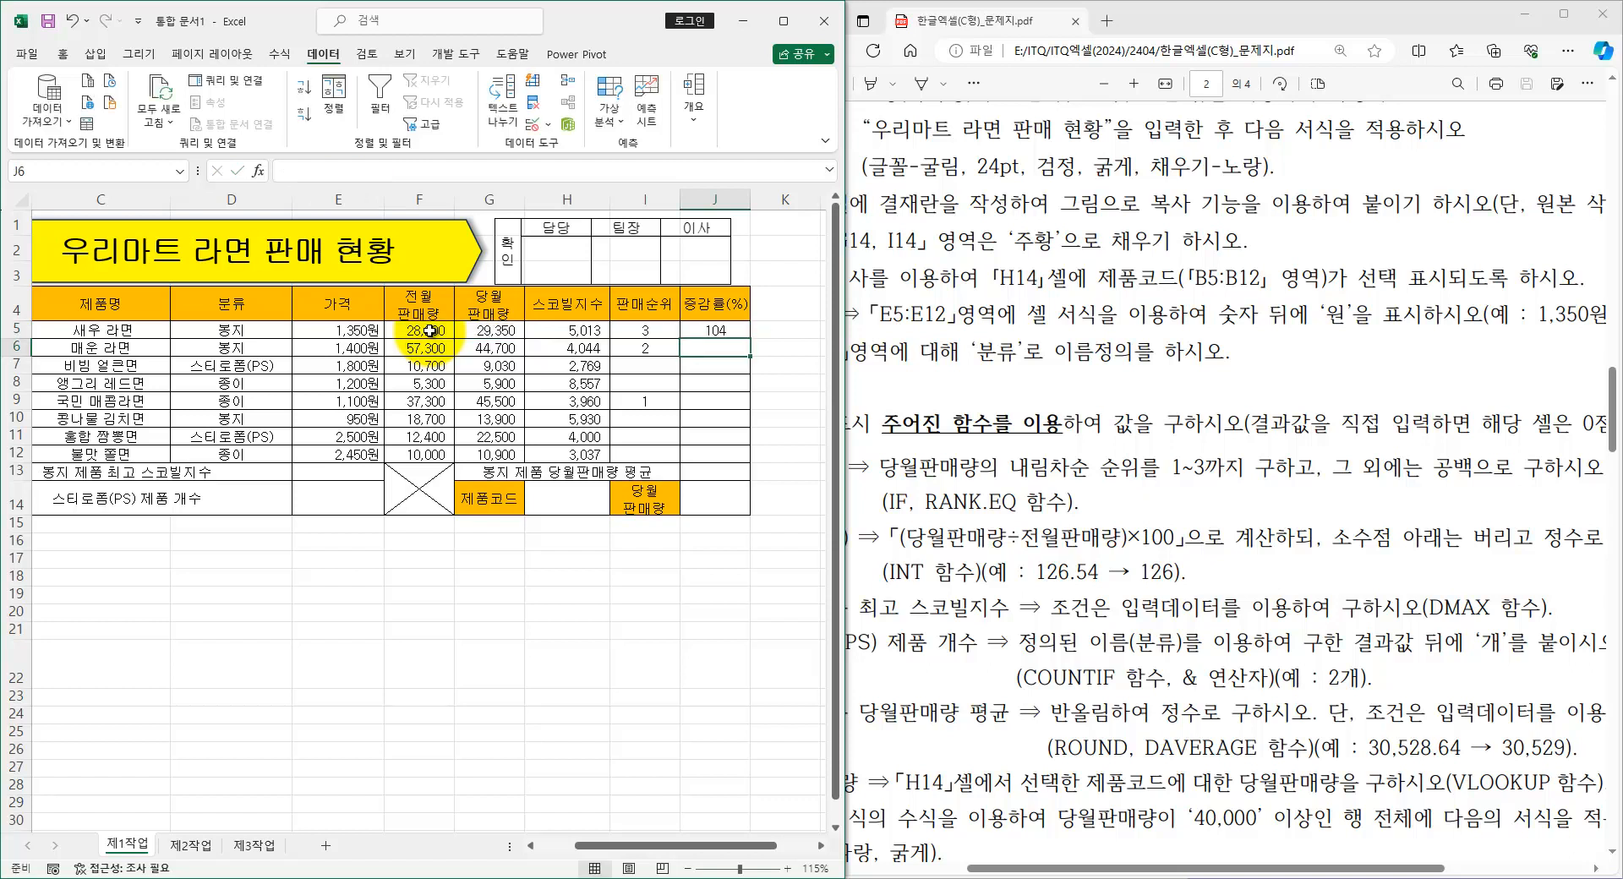
left_click(729, 330)
left_click_drag(750, 341, 737, 463)
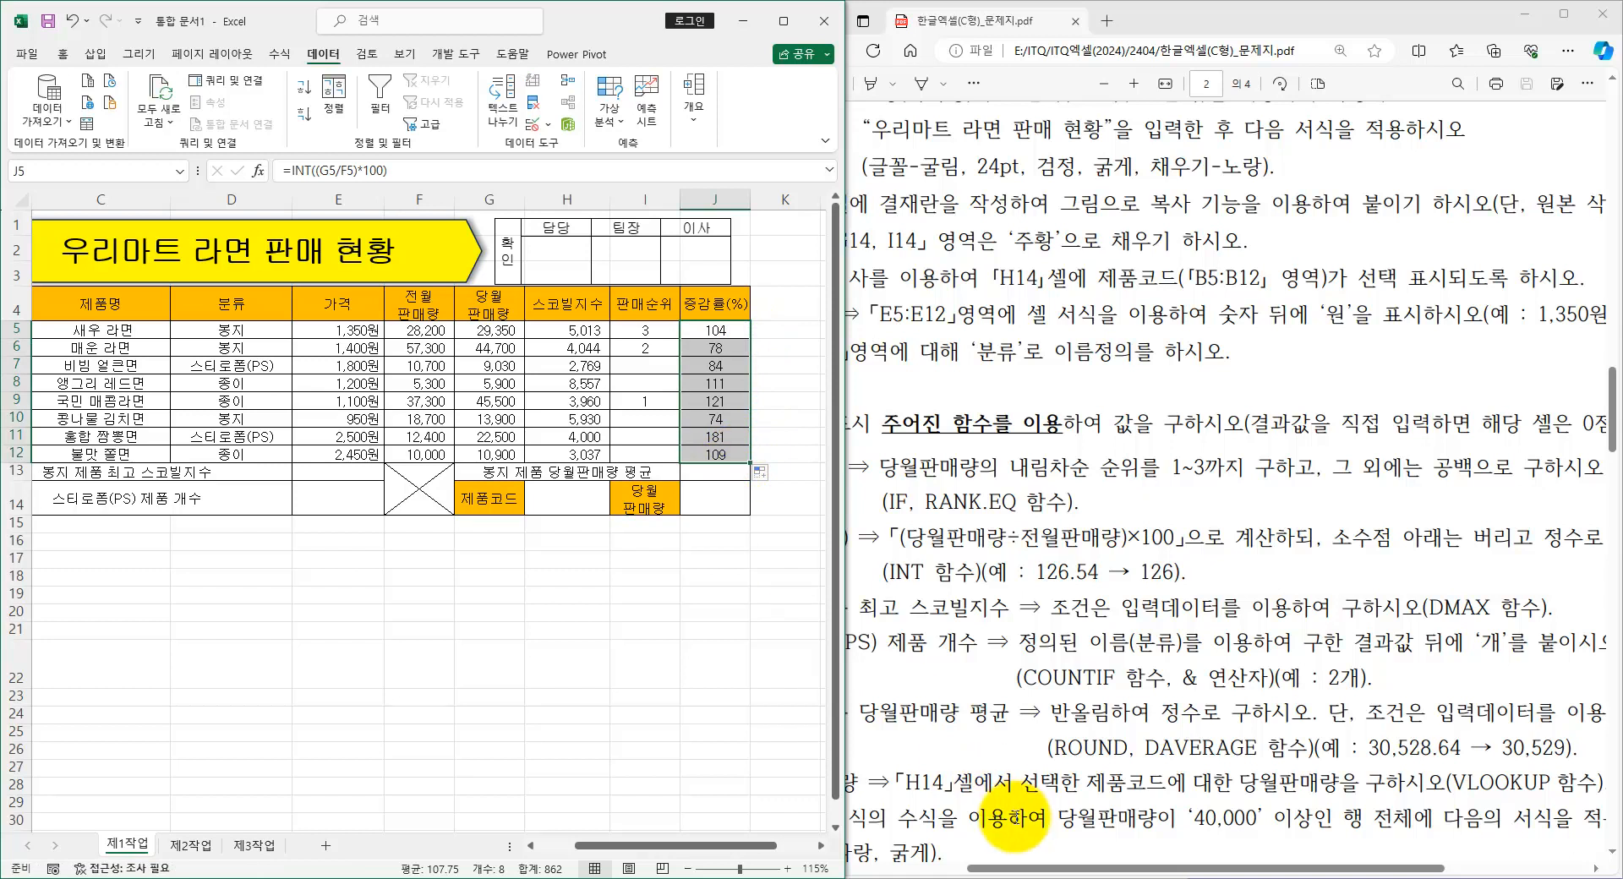
- Examine the PDF's condition (3) for 봉지 제품 최고 스코빌지수, including its required function and how the criteria are specified
left_click(1075, 805)
scroll(1089, 799, "down", 3)
left_click_drag(1091, 868, 1032, 868)
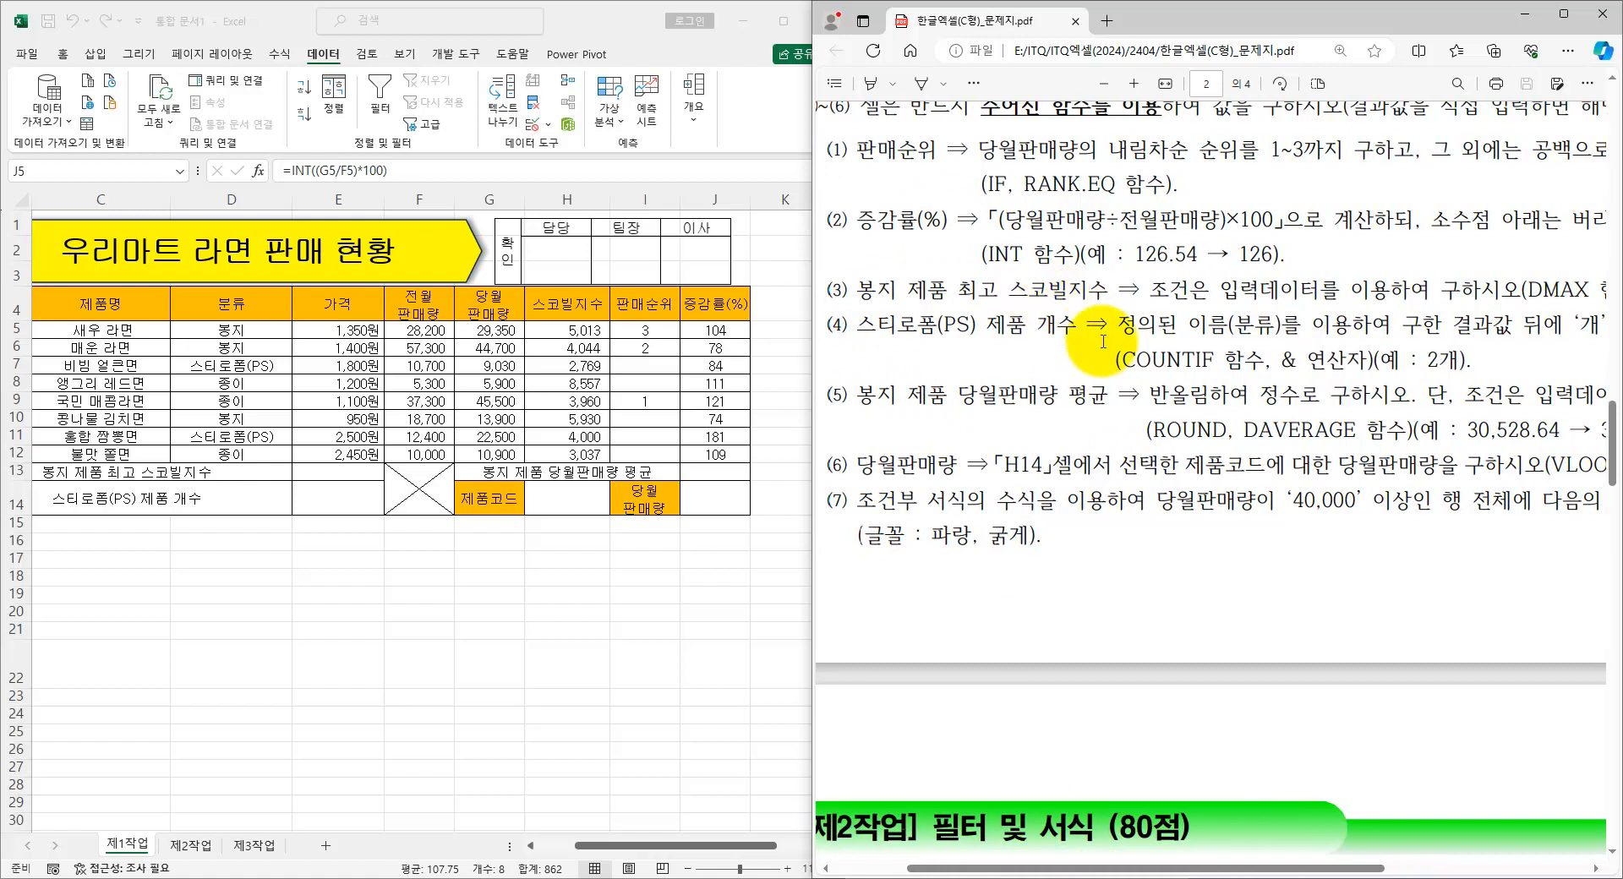
scroll(1103, 367, "up", 3)
left_click_drag(1033, 868, 1048, 868)
left_click_drag(843, 612, 1437, 607)
left_click(1342, 607)
- Start a DMAX function in E13 with B4:H12 as its database range
left_click(375, 487)
scroll(338, 478, "left", 1)
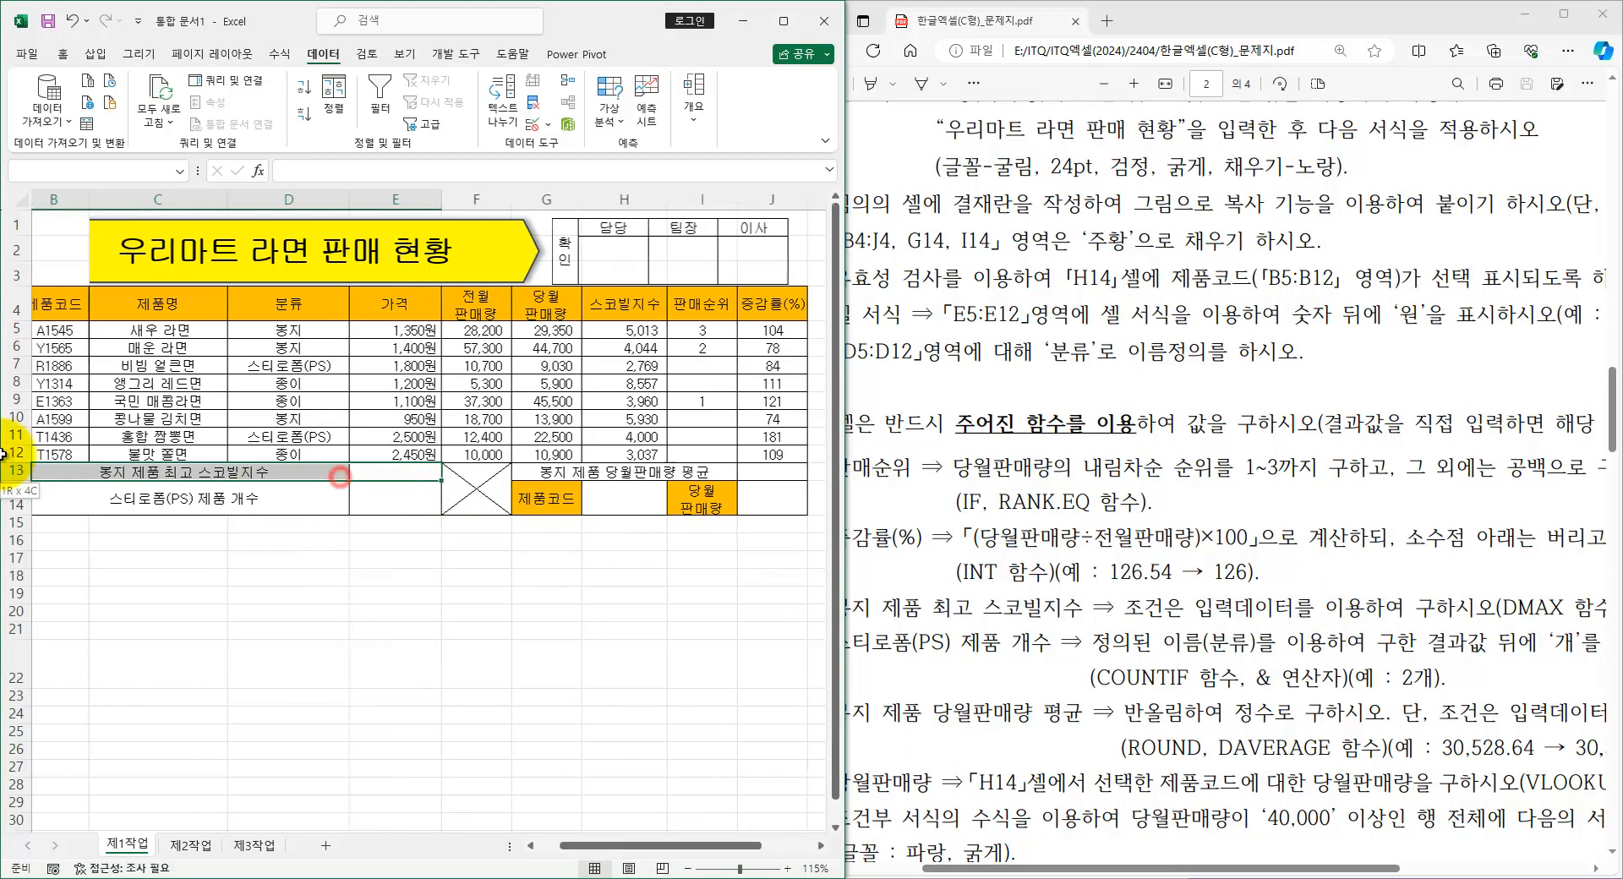
left_click(416, 472)
scroll(416, 471, "down", 1)
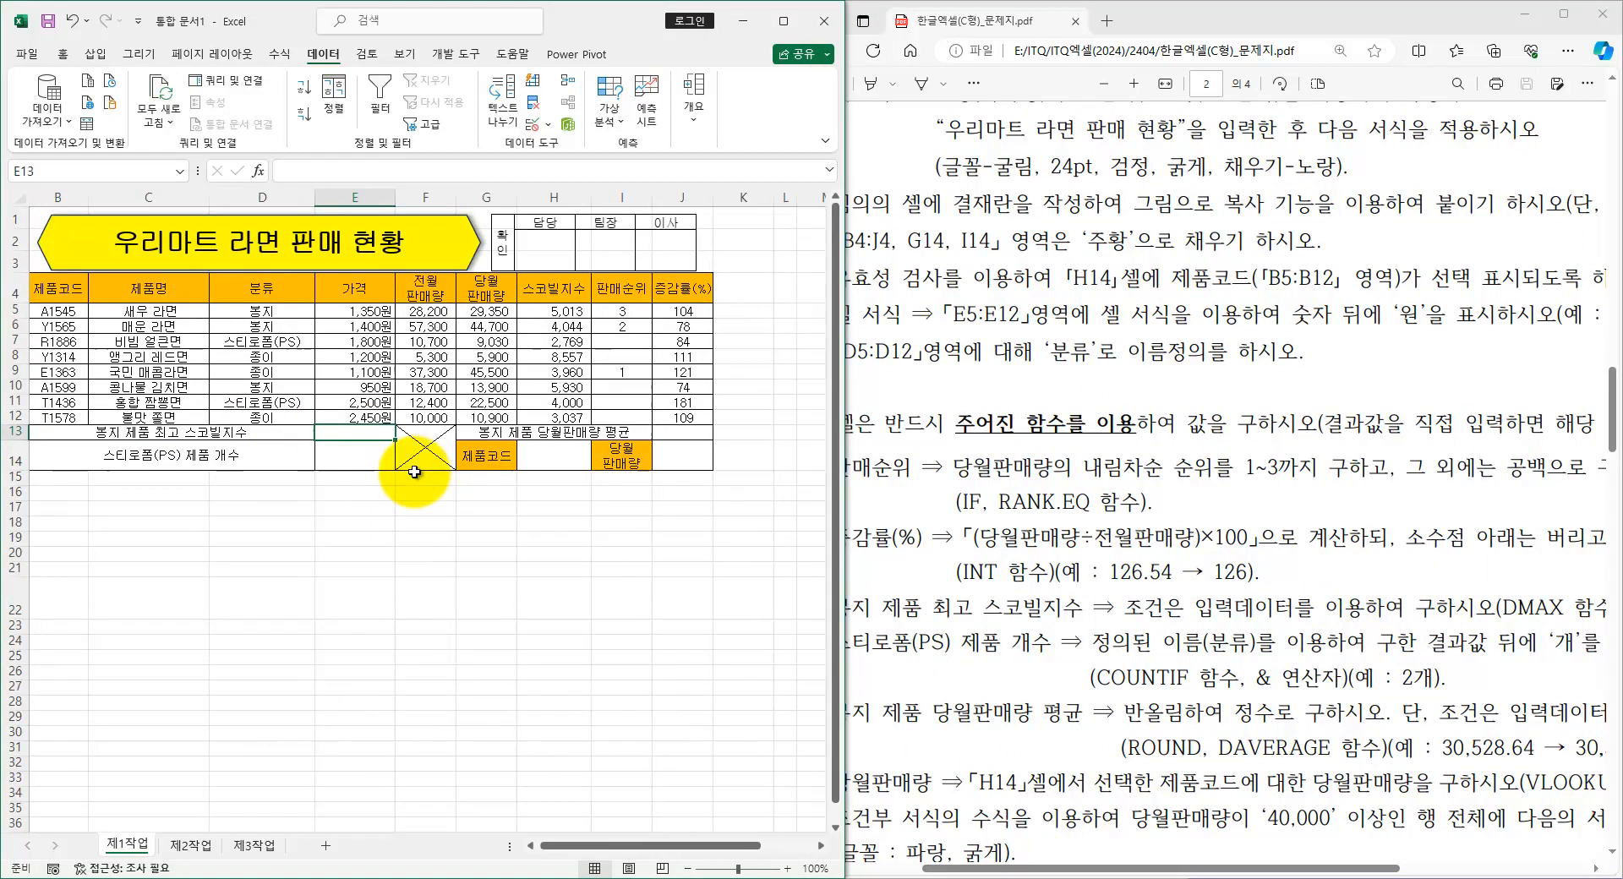
type("=D")
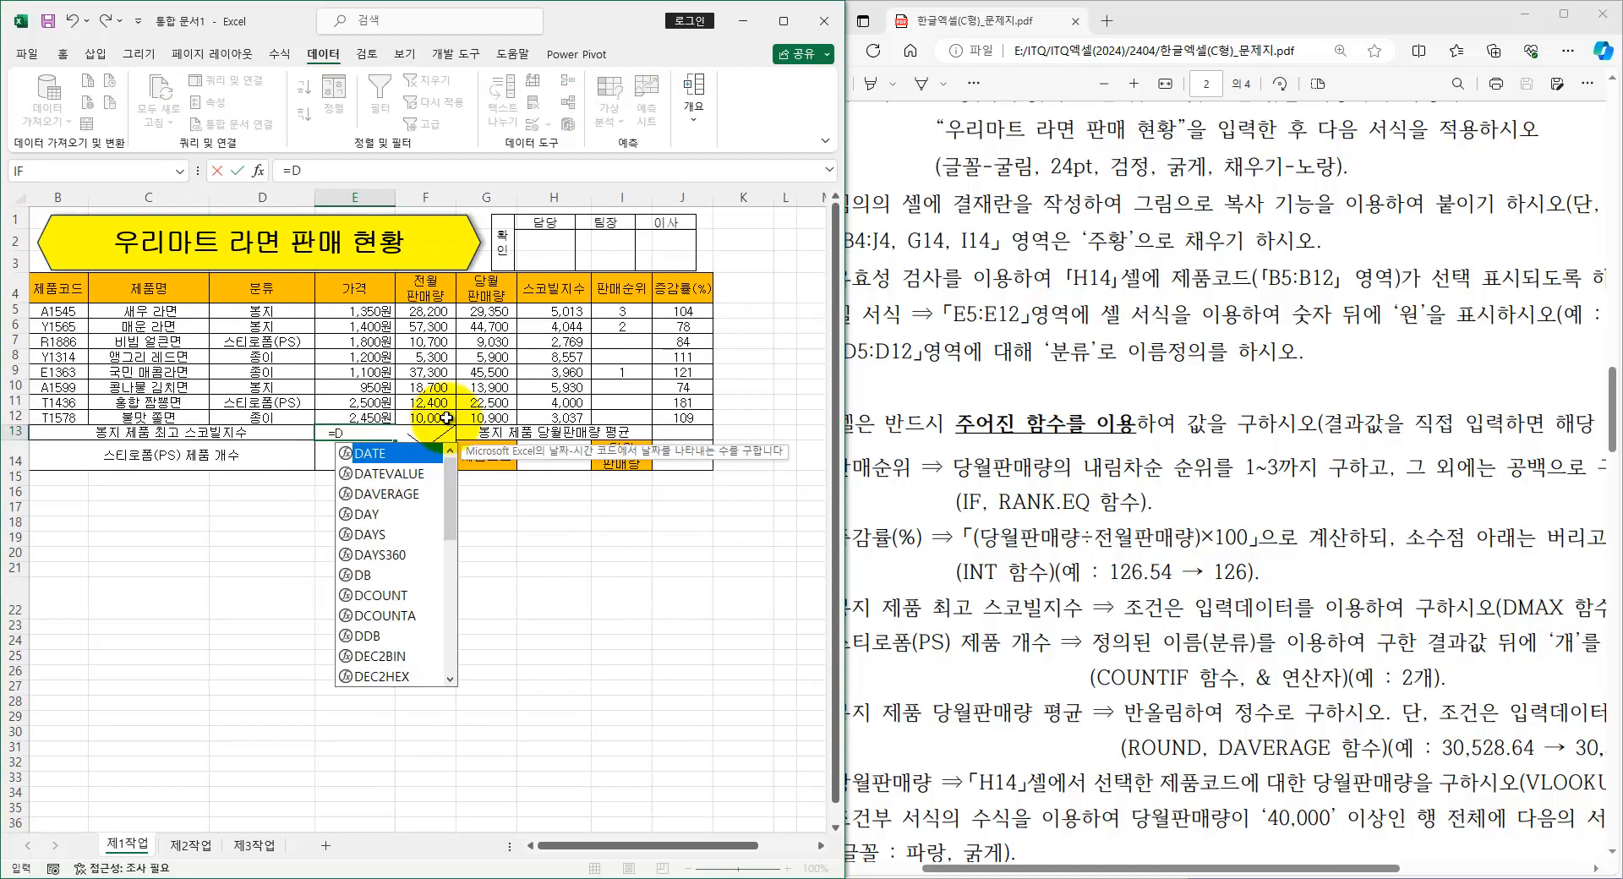
type("MAX(")
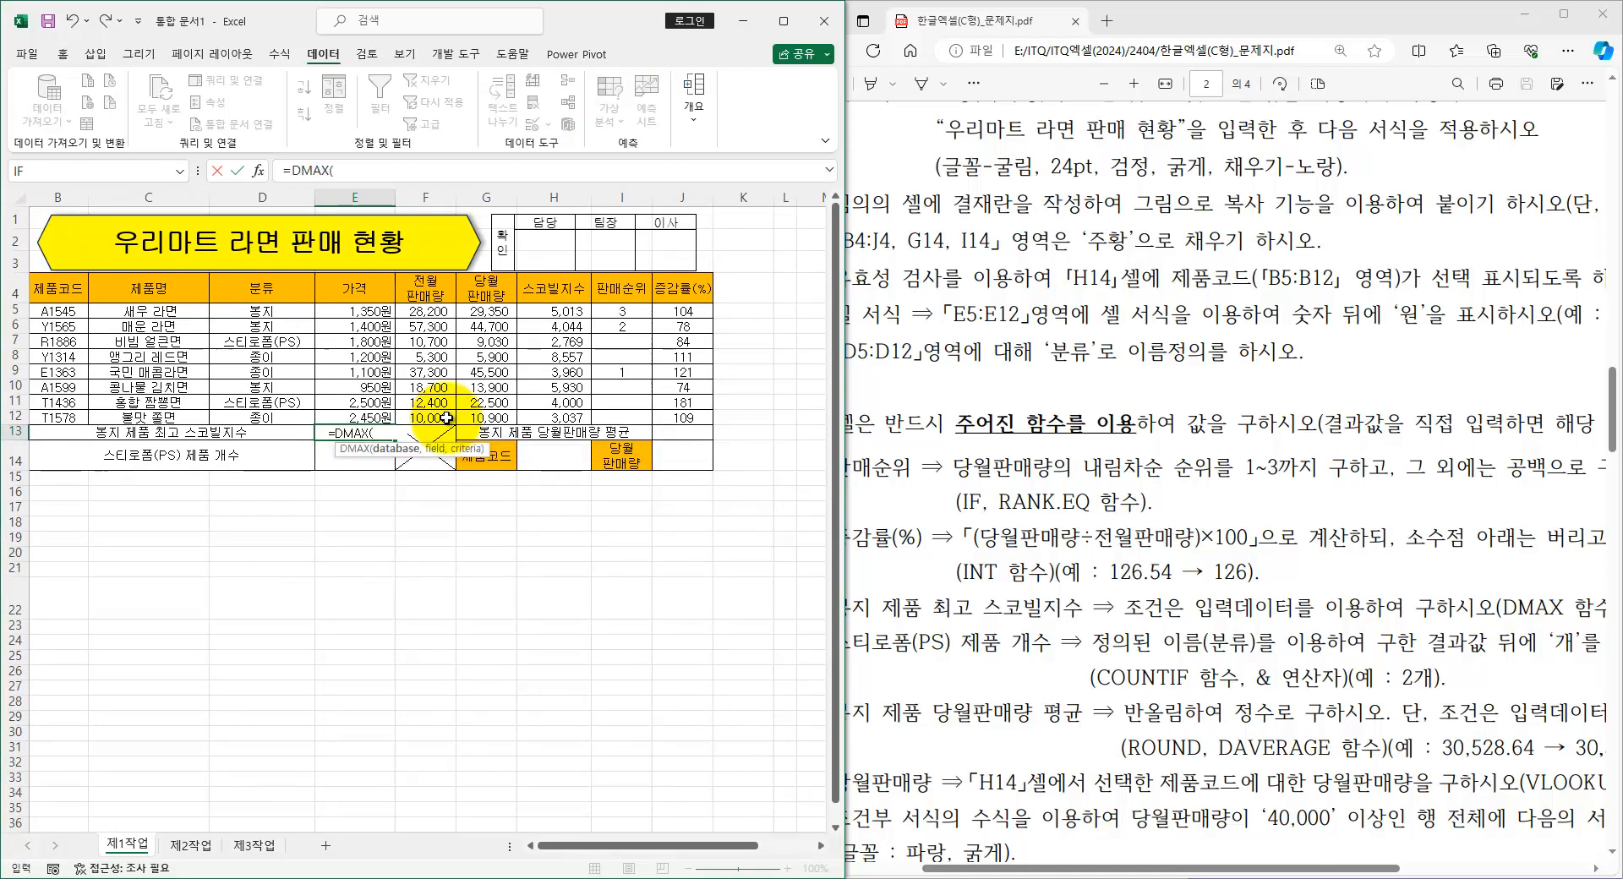
key("ctrl+a")
left_click_drag(470, 339, 395, 510)
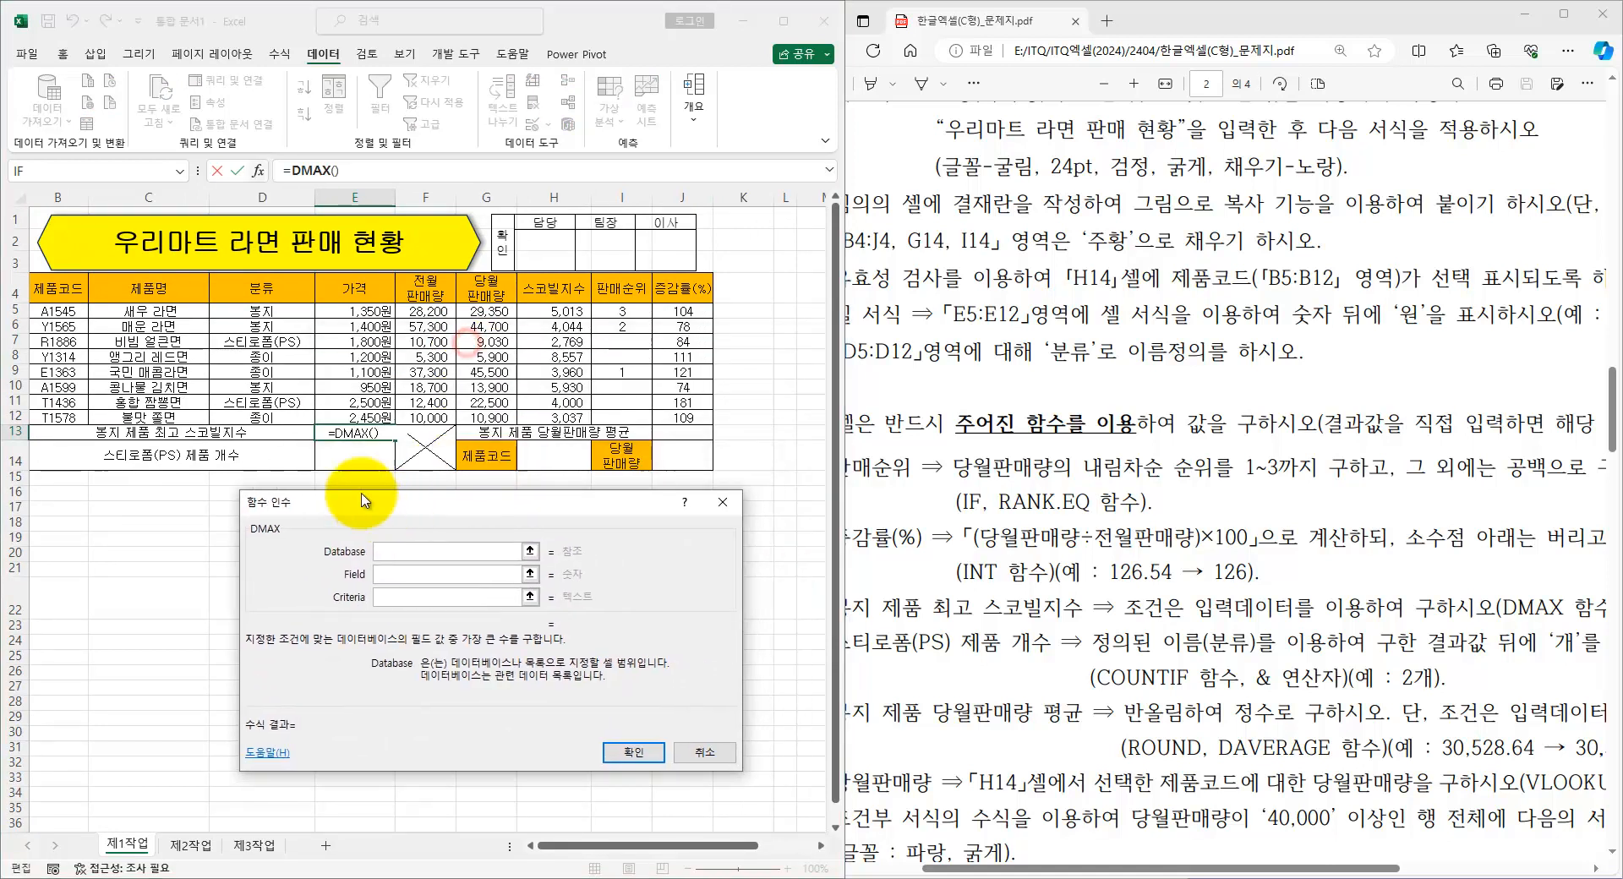
left_click_drag(57, 289, 566, 419)
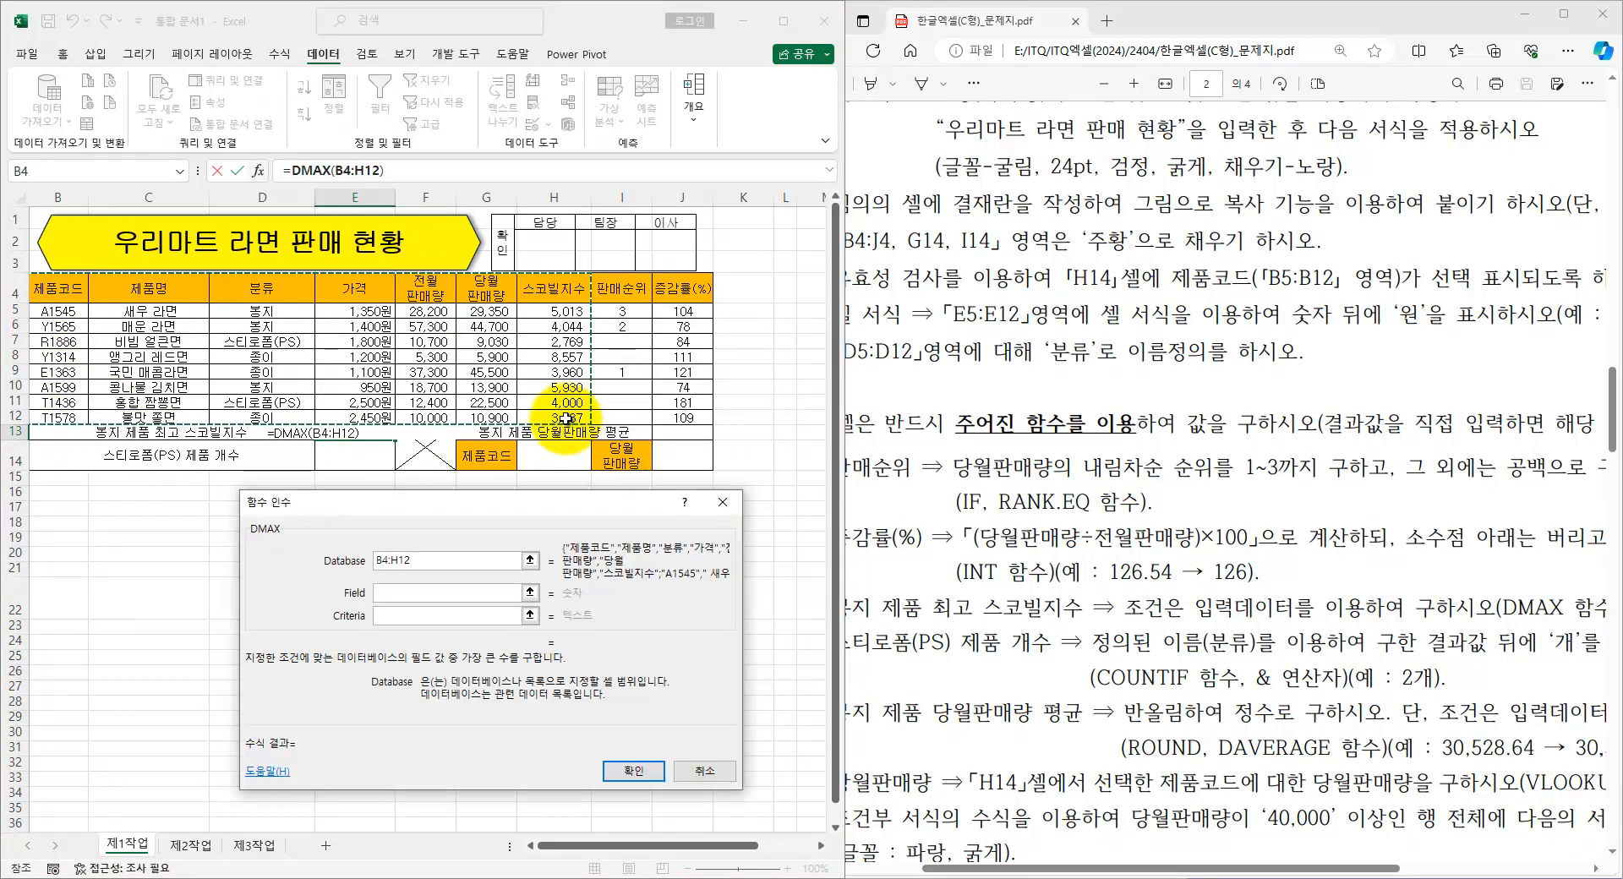
- Set the DMAX field to H4 and its criteria to D4:D5, completing the formula in E13
left_click(367, 595)
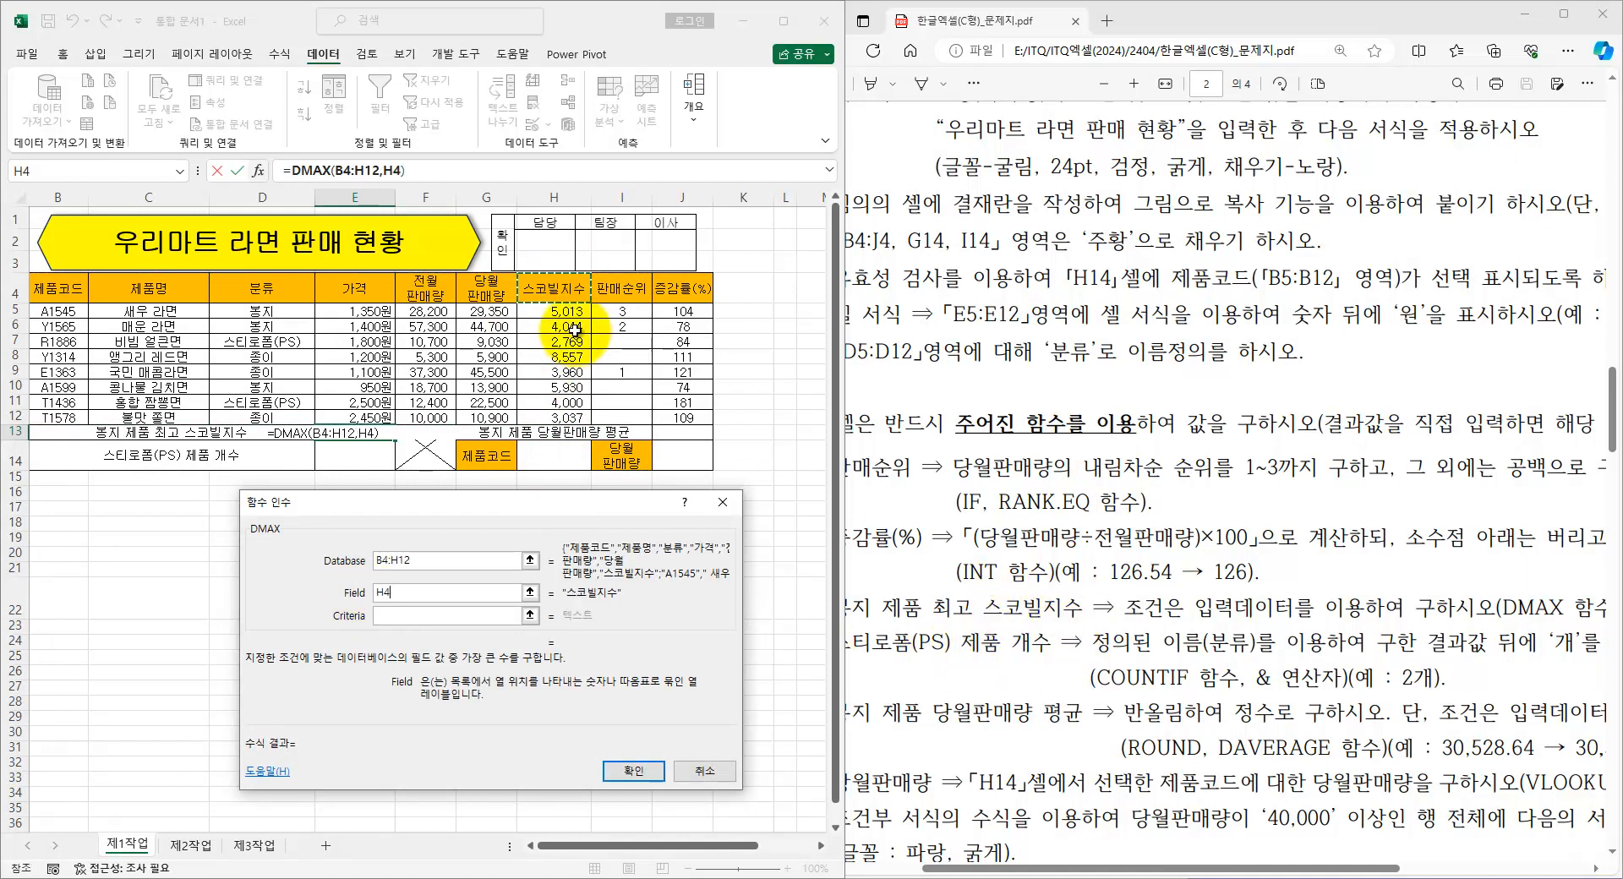
left_click(384, 615)
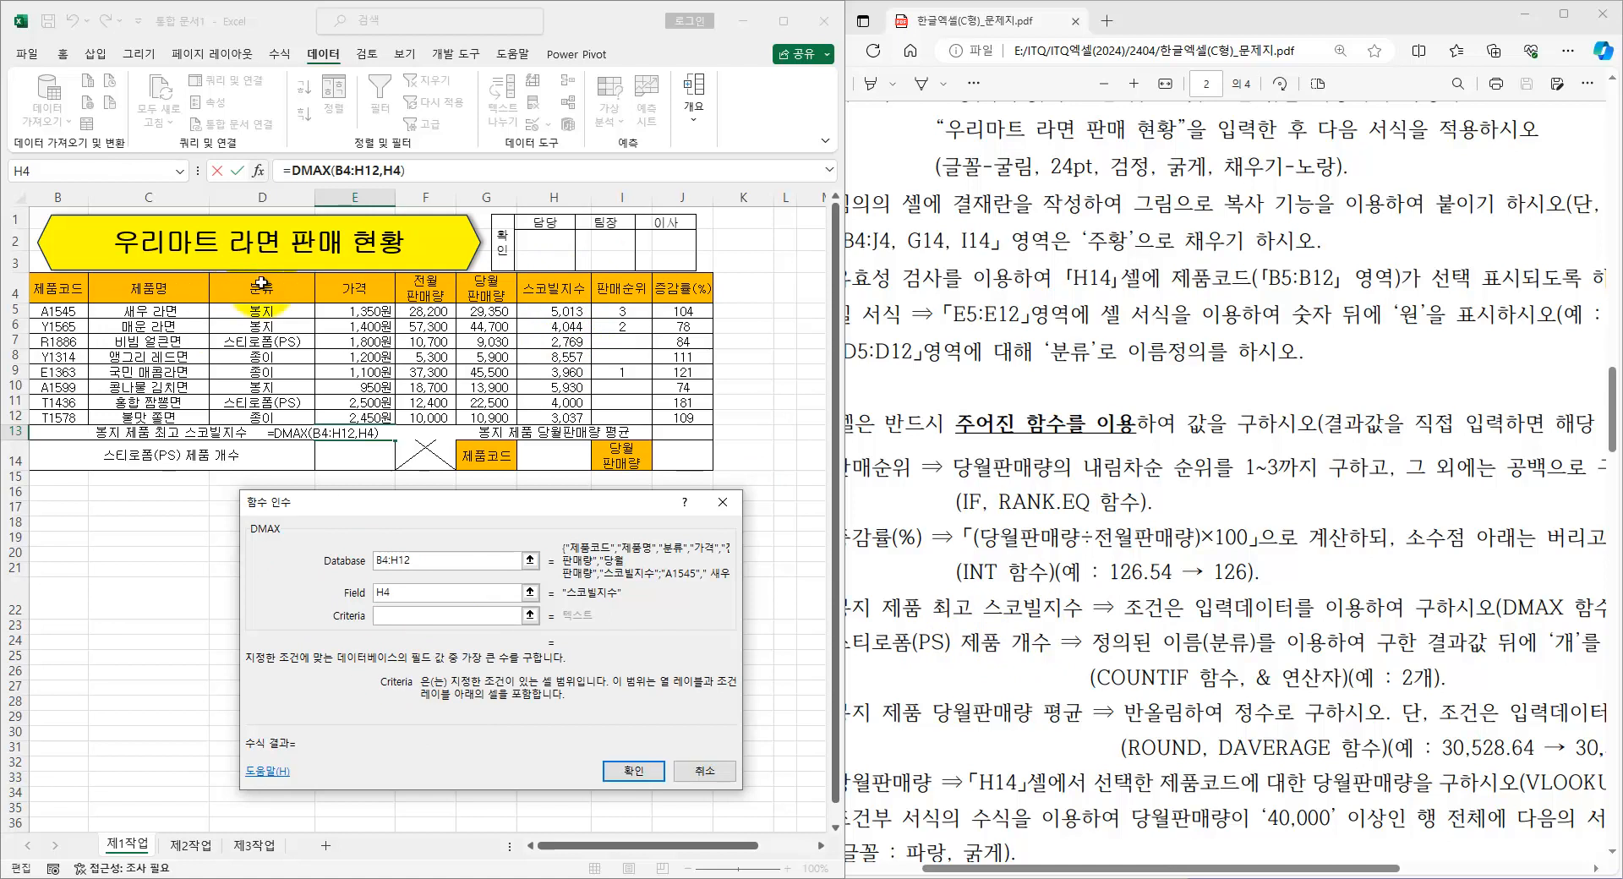
left_click_drag(258, 288, 262, 312)
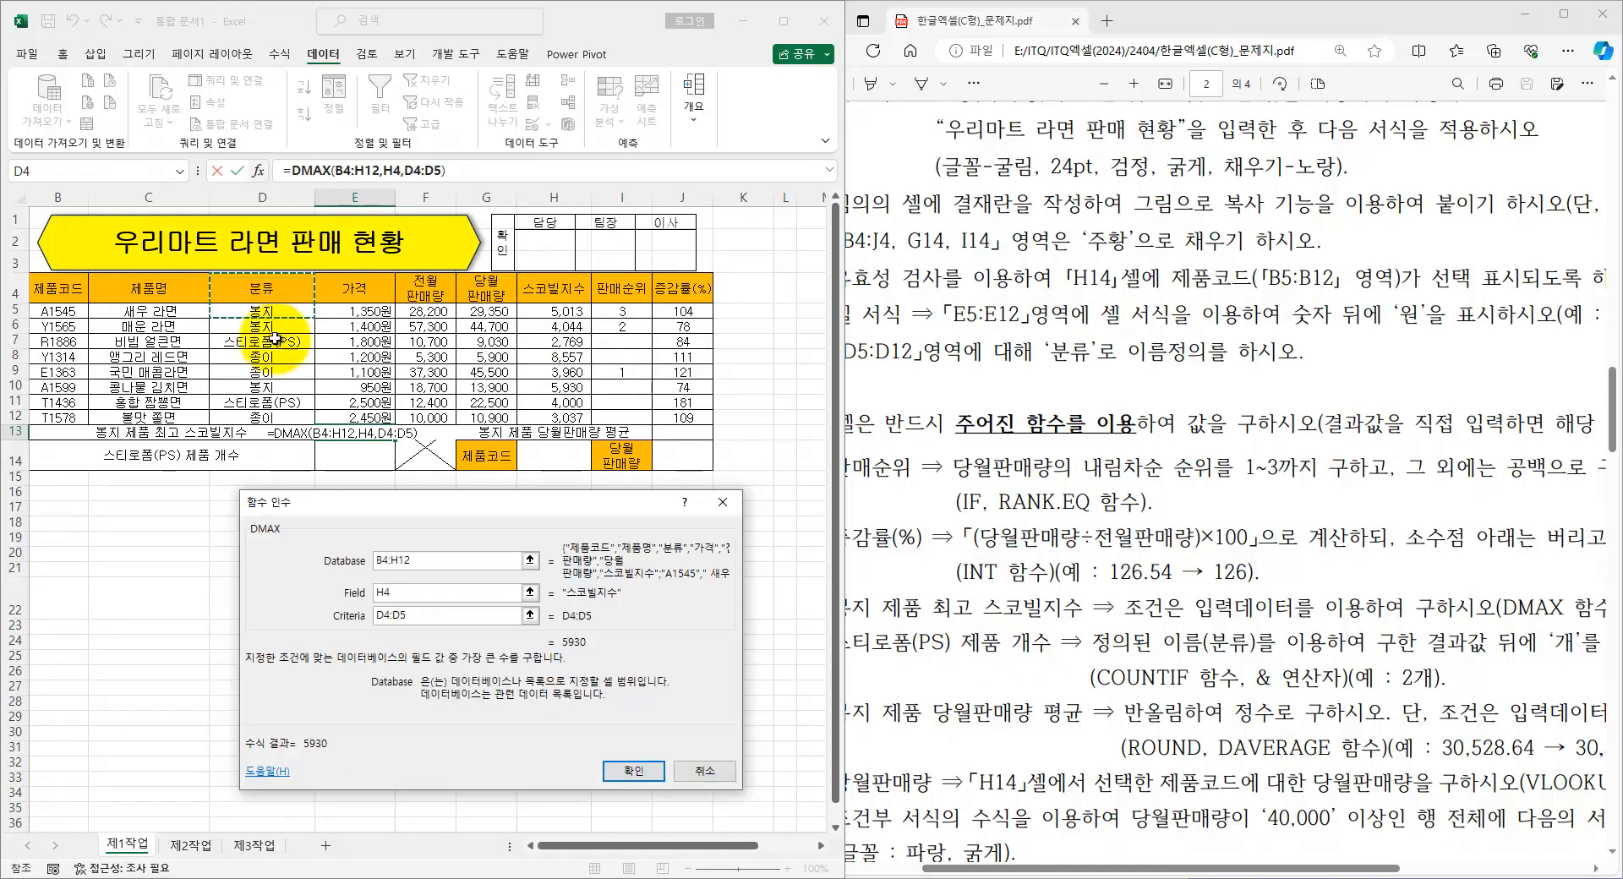
left_click(633, 770)
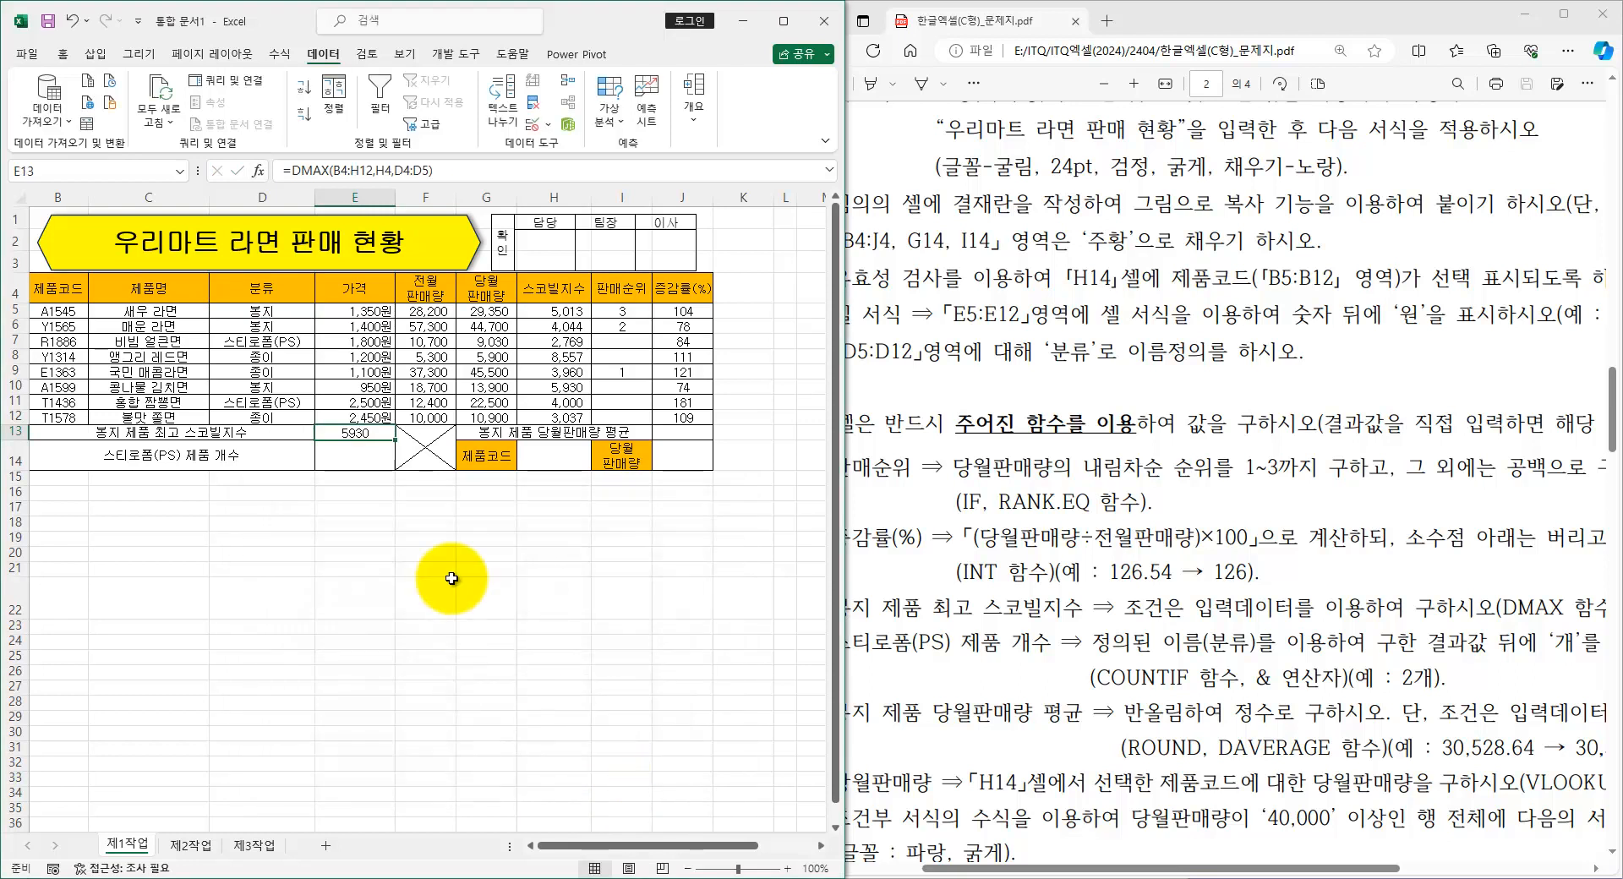
- Start a COUNTIF function in E14 for 스티로폼(PS) 제품 개수, following the PDF's condition (4)
left_click(1054, 850)
scroll(1217, 687, "down", 3)
left_click_drag(901, 325, 1056, 325)
left_click_drag(1136, 372, 1475, 362)
left_click(1390, 359)
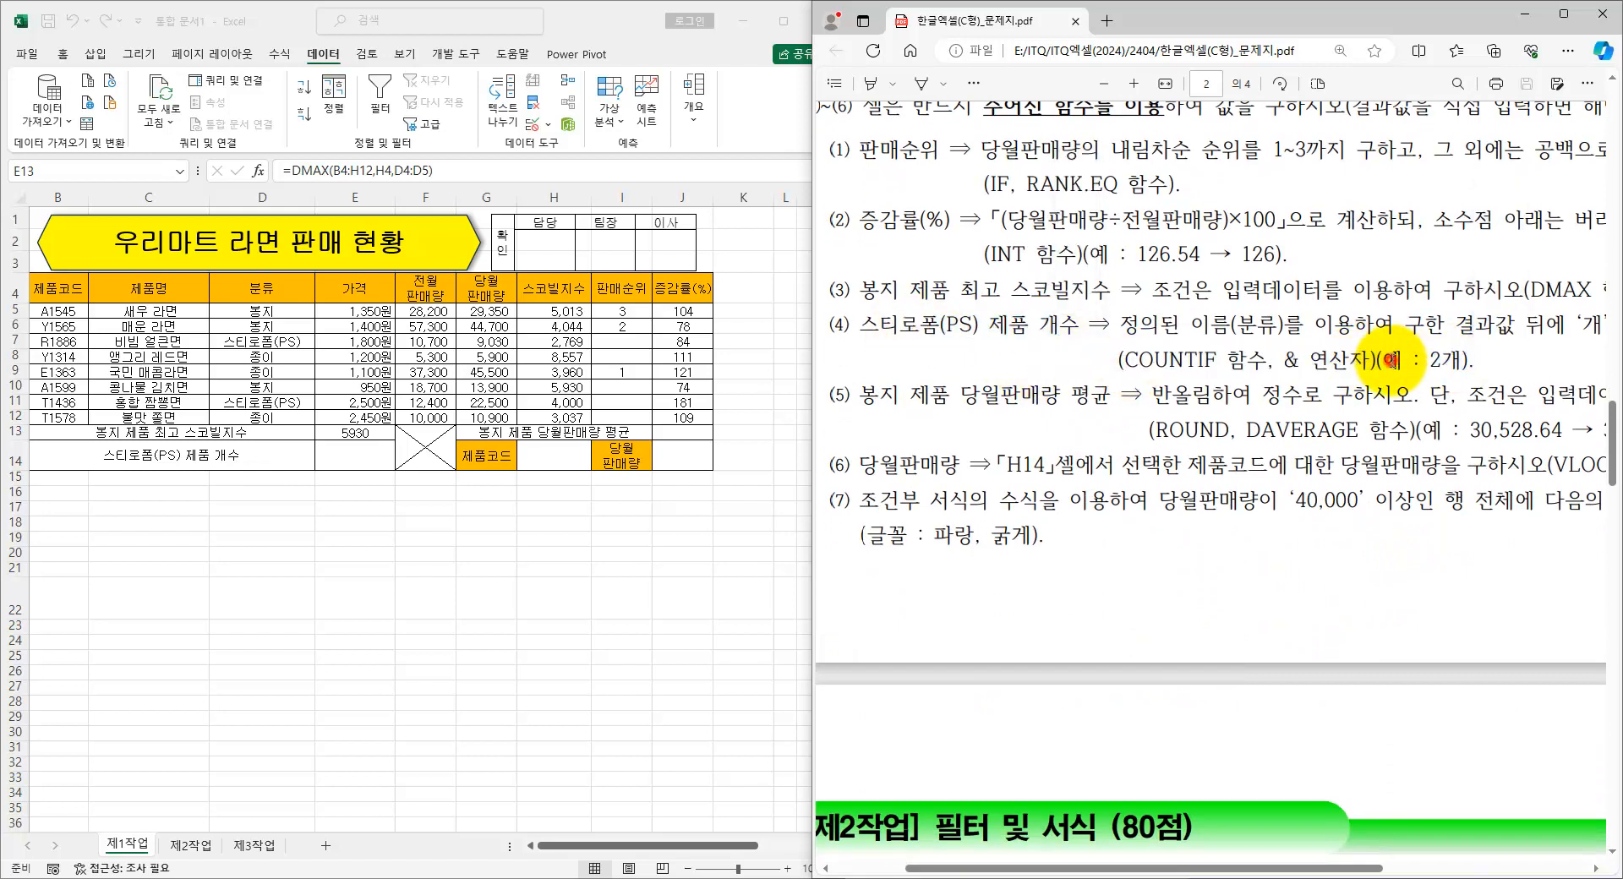
left_click(342, 464)
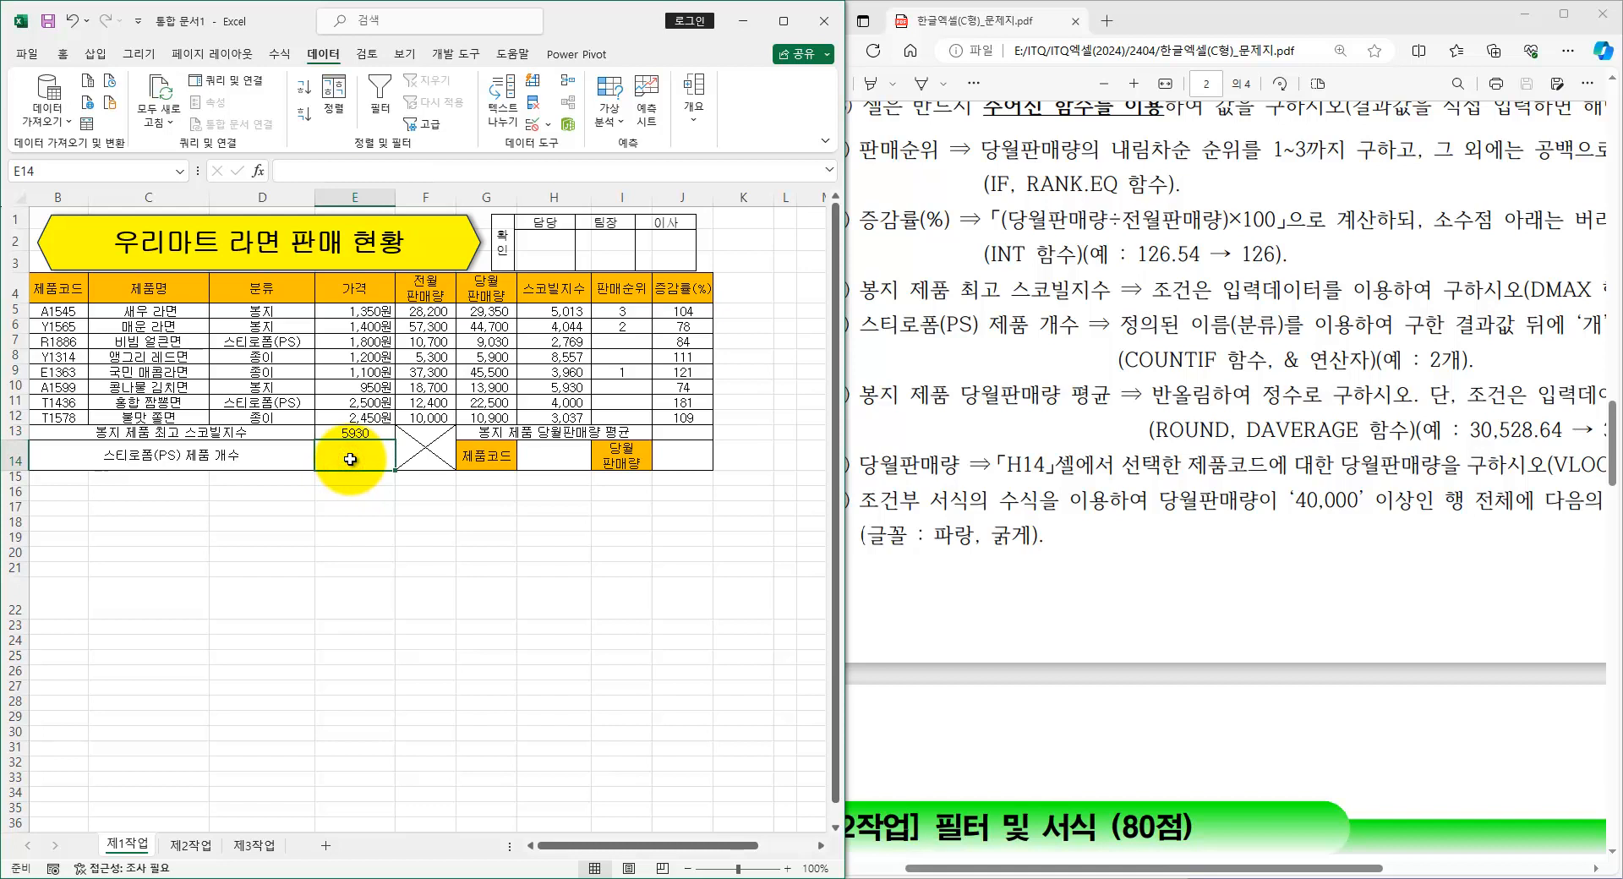
type("=COUNTIF")
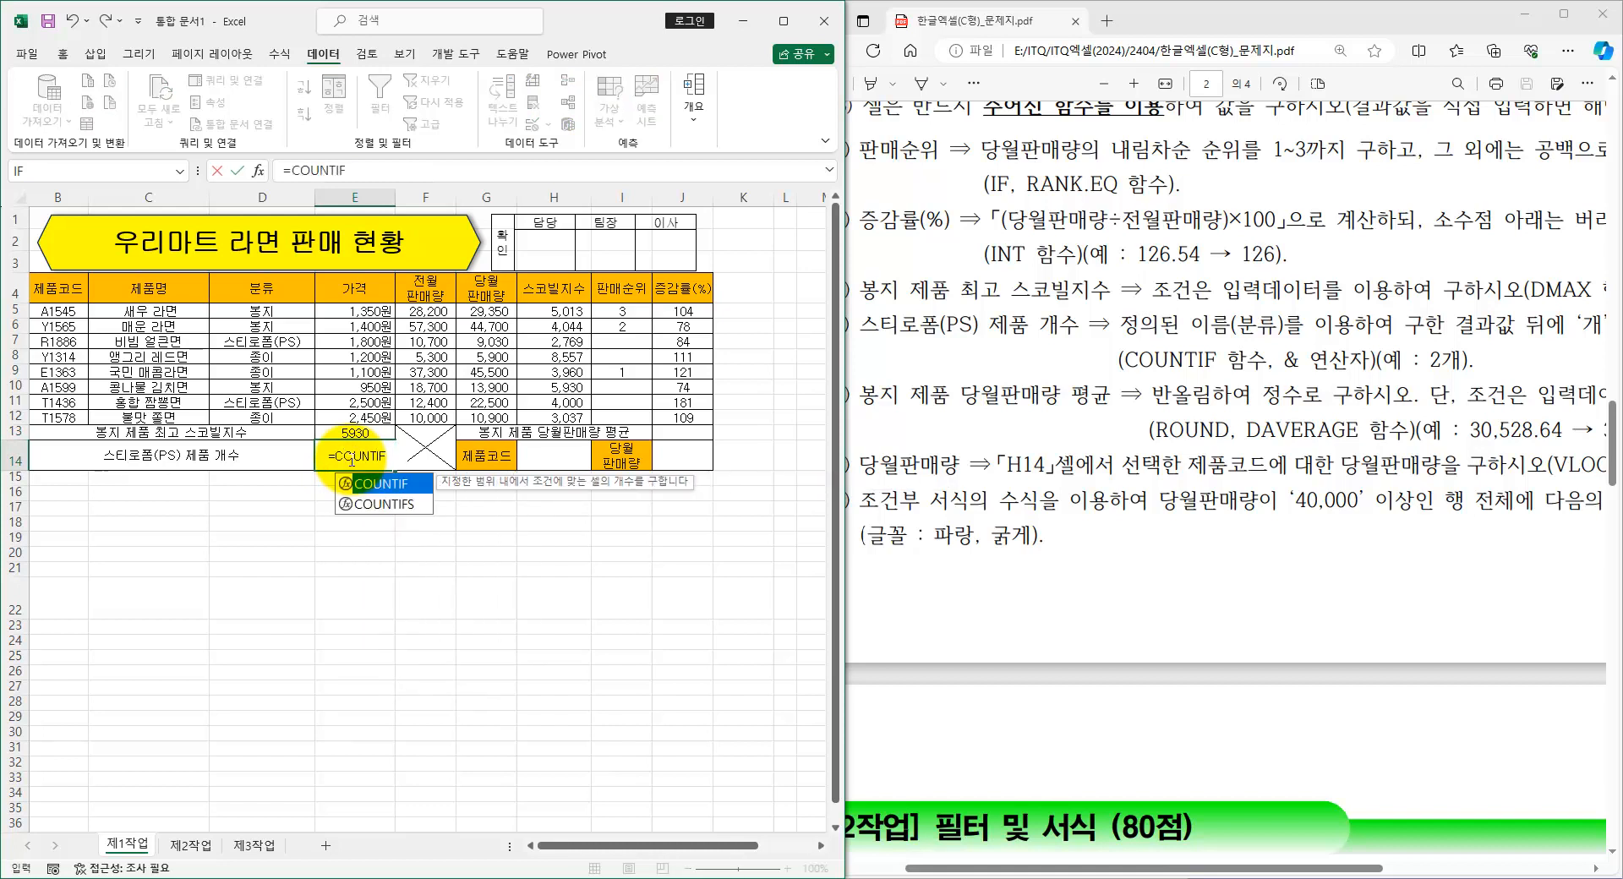
type("(")
key("ctrl+a")
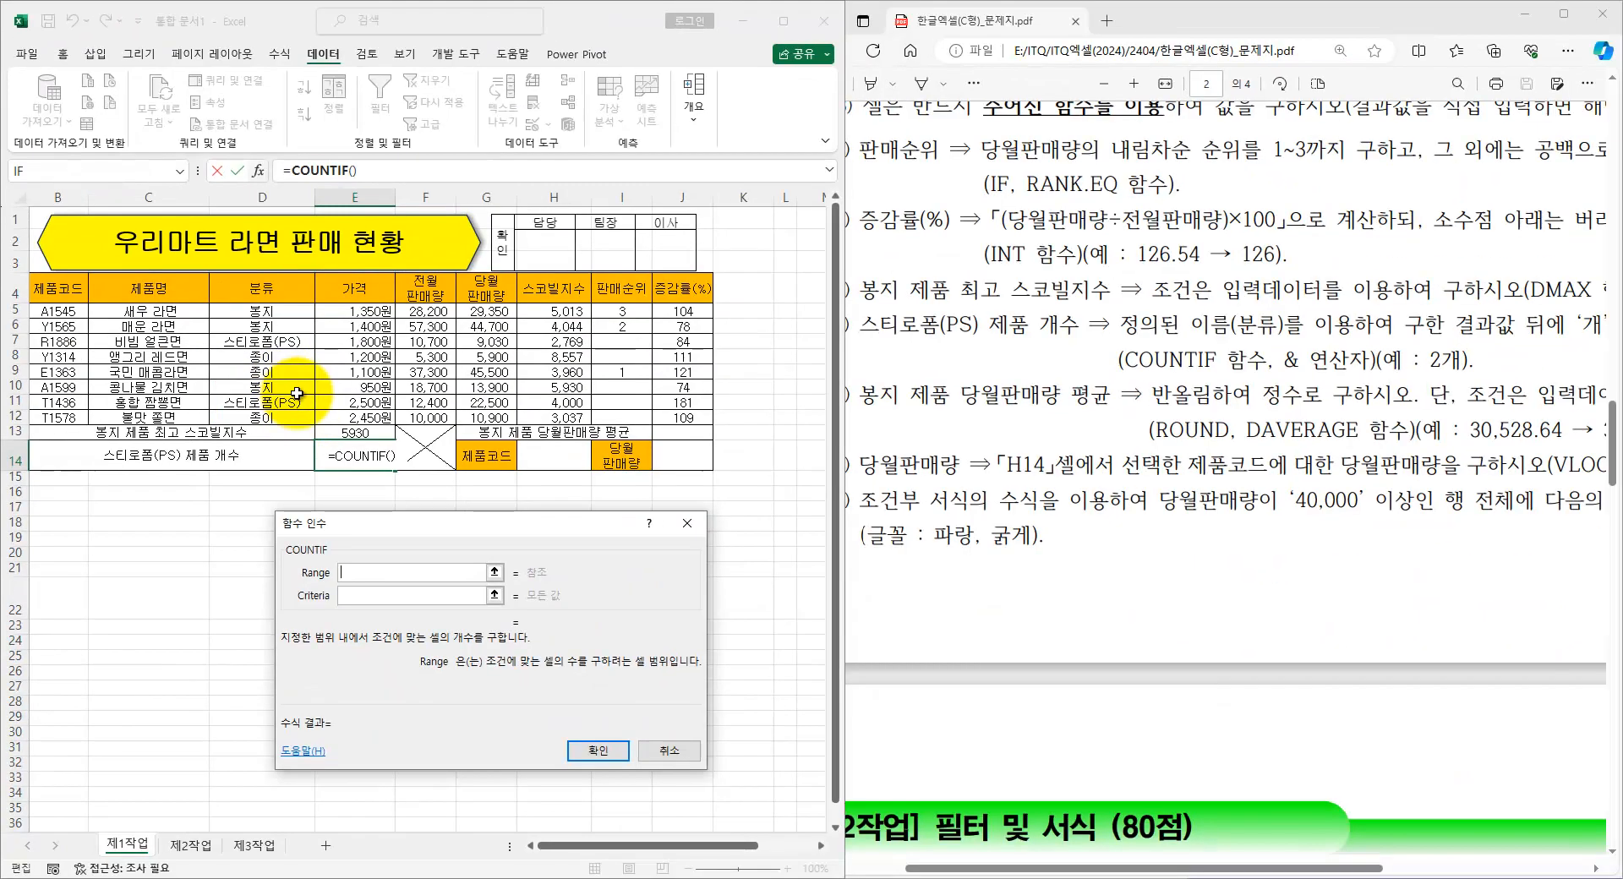
- Make the COUNTIF in E14 count "스티로폼(PS)" in the named range 분류 and append &"개" to the formula
left_click_drag(262, 311, 290, 419)
key("Tab")
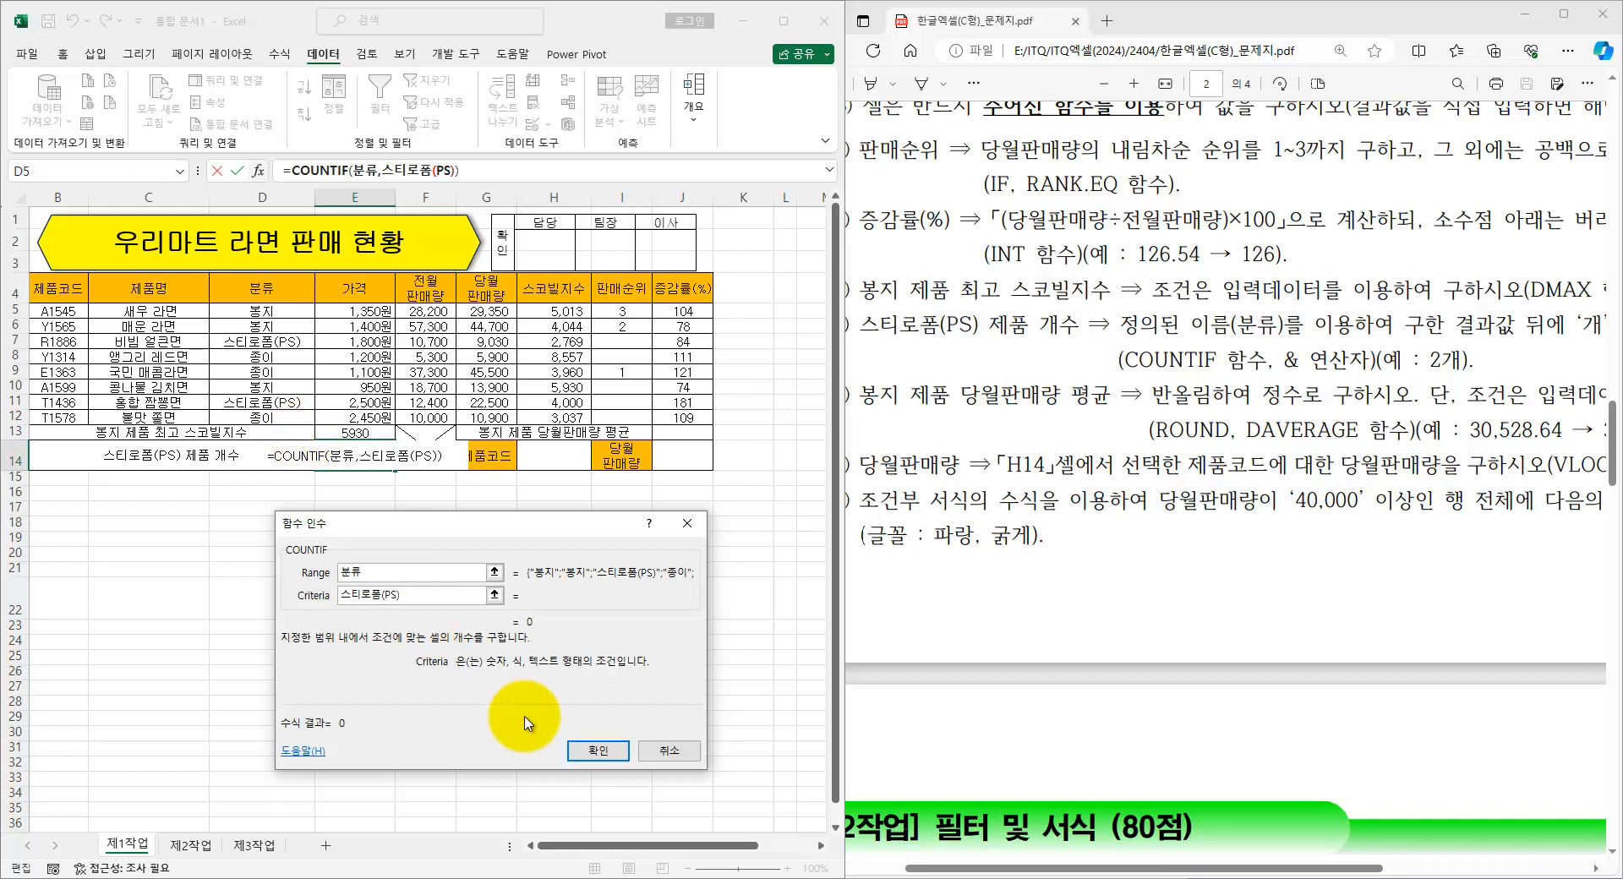
left_click(598, 750)
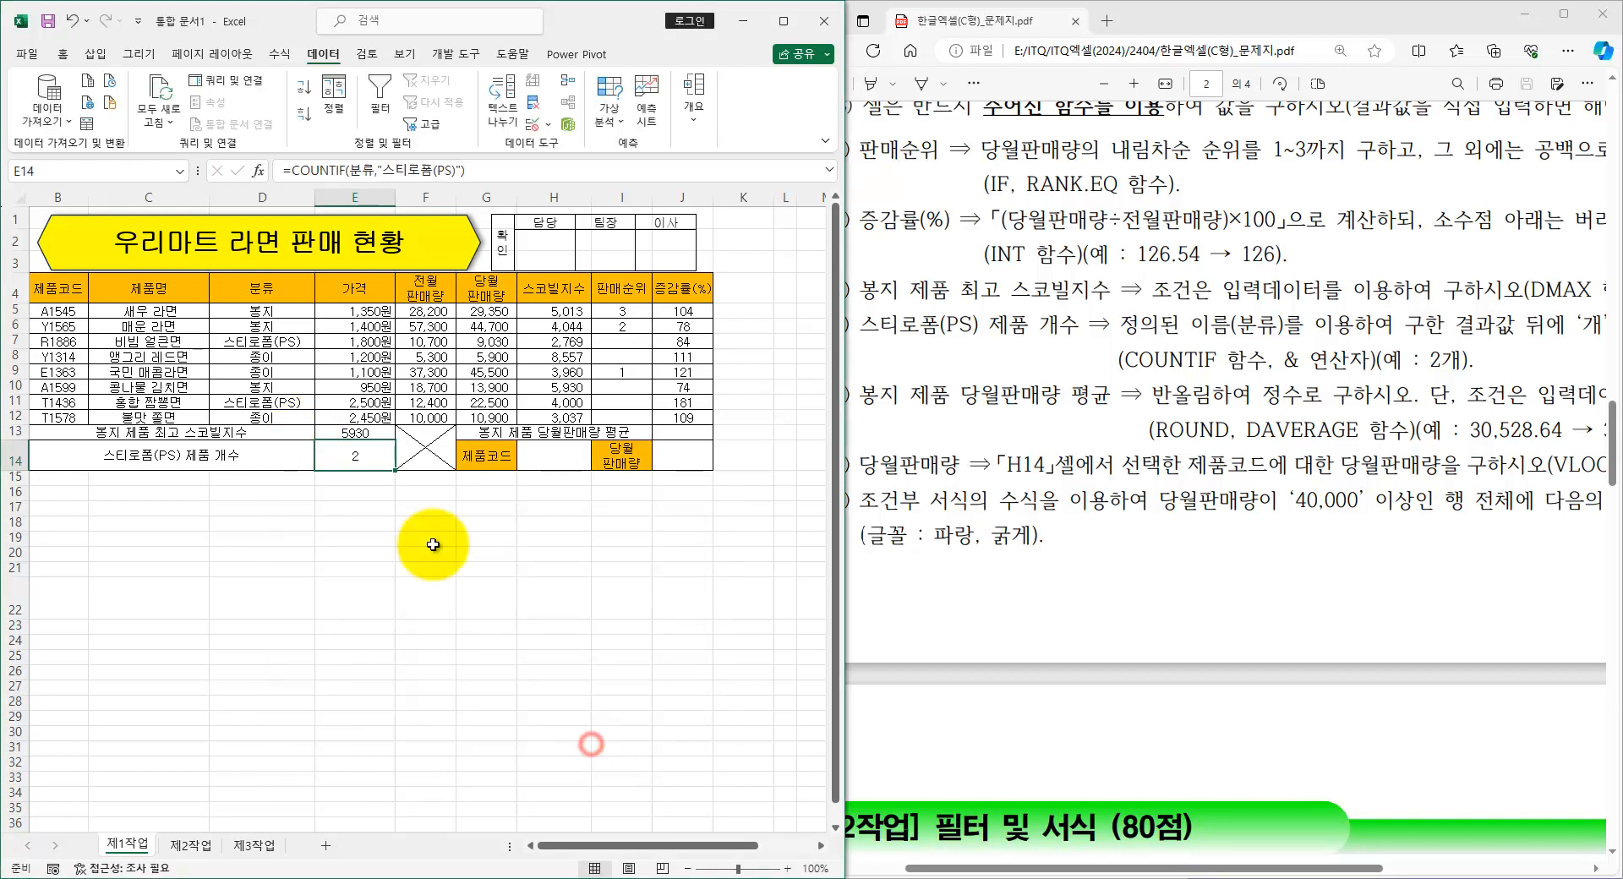
left_click(491, 173)
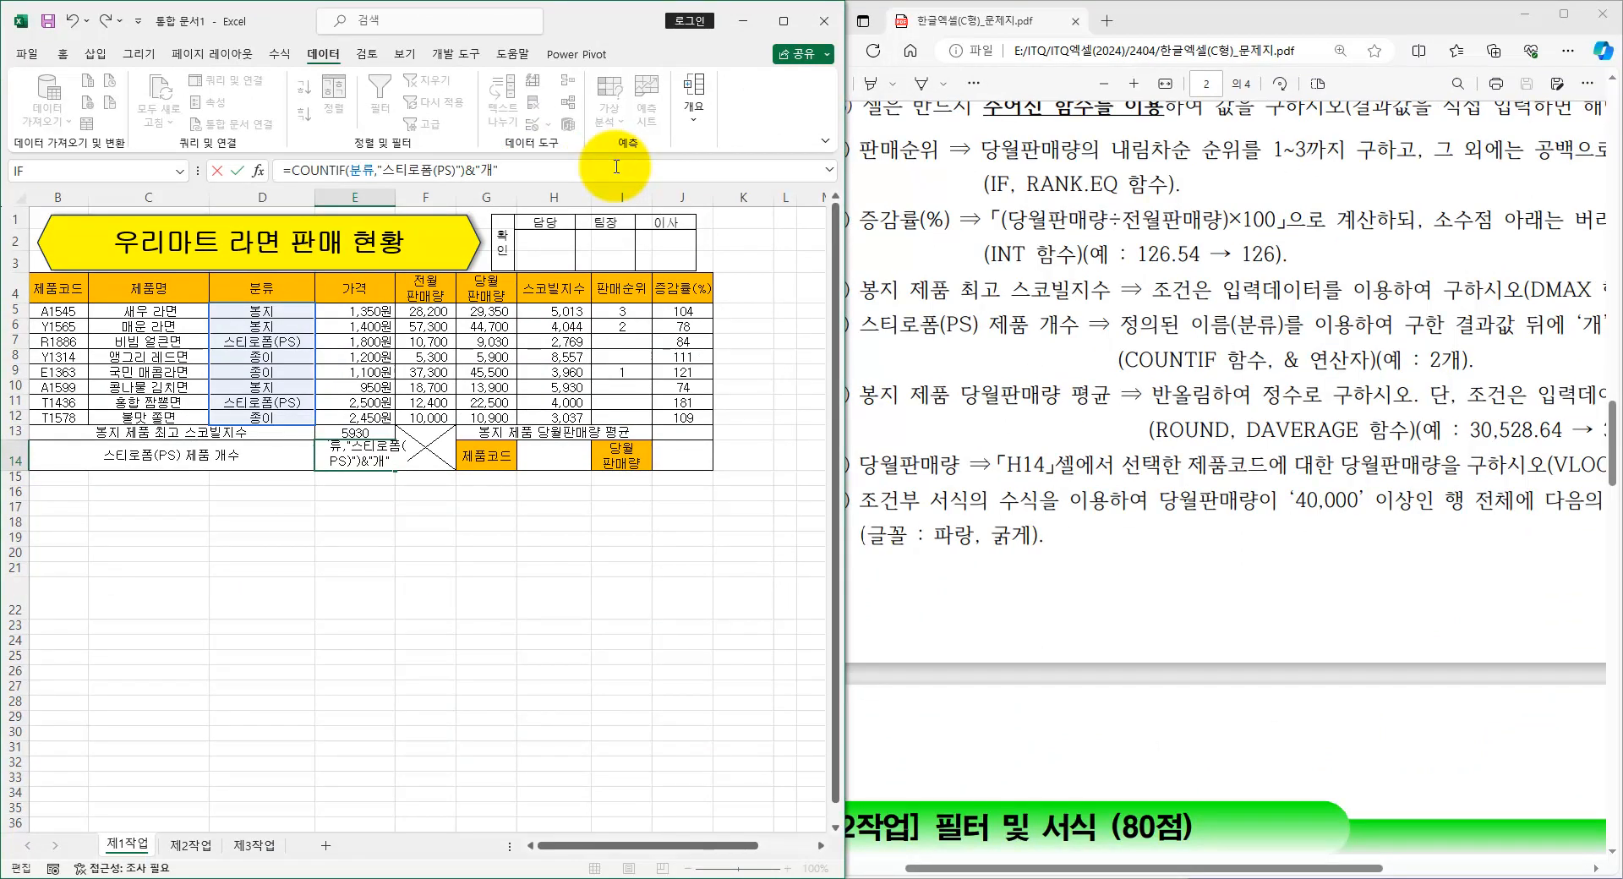
key("Return")
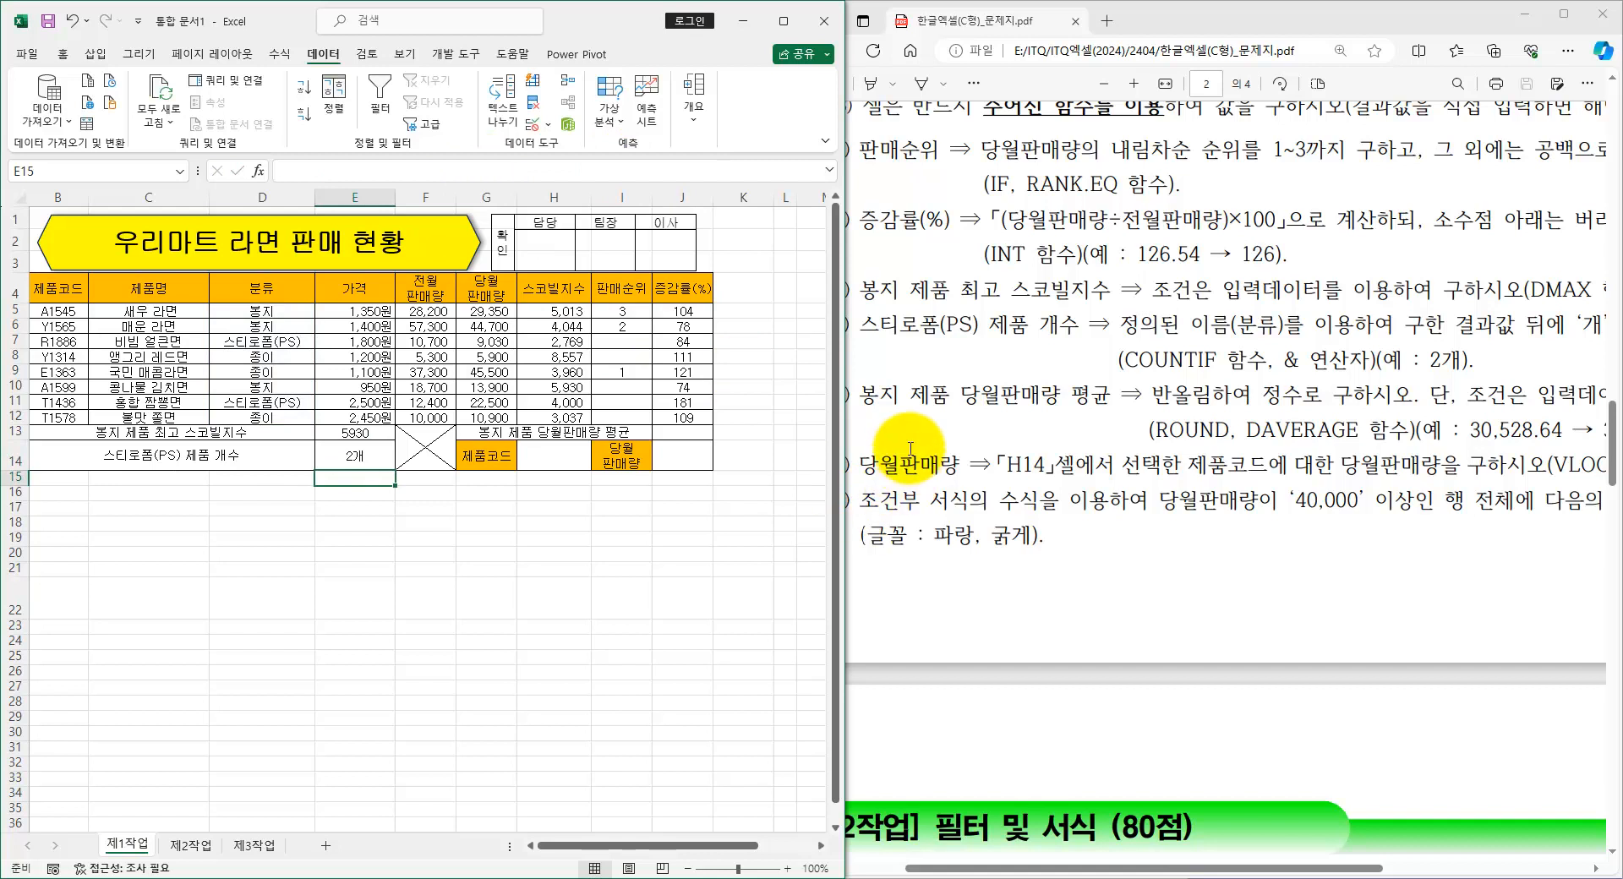
- Examine the PDF's condition (5) for 봉지 제품 당월판매량 평균, including its rounding rule and required functions
left_click_drag(864, 395, 1110, 395)
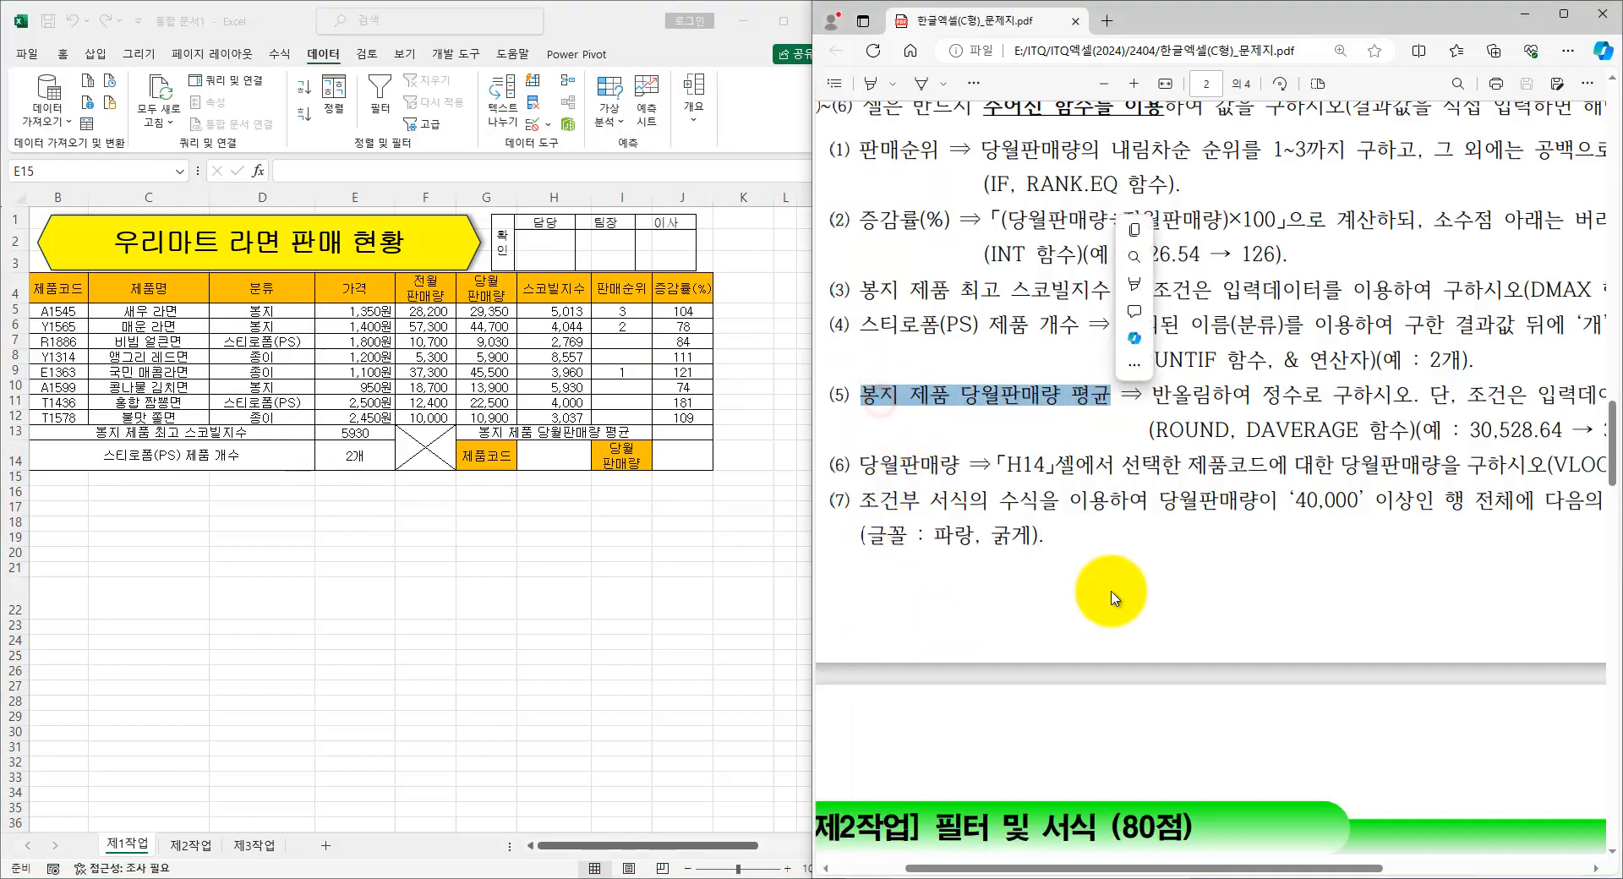
left_click_drag(1137, 869, 1191, 871)
left_click_drag(1173, 435, 1270, 433)
right_click(1270, 433)
left_click(1416, 284)
left_click(682, 431)
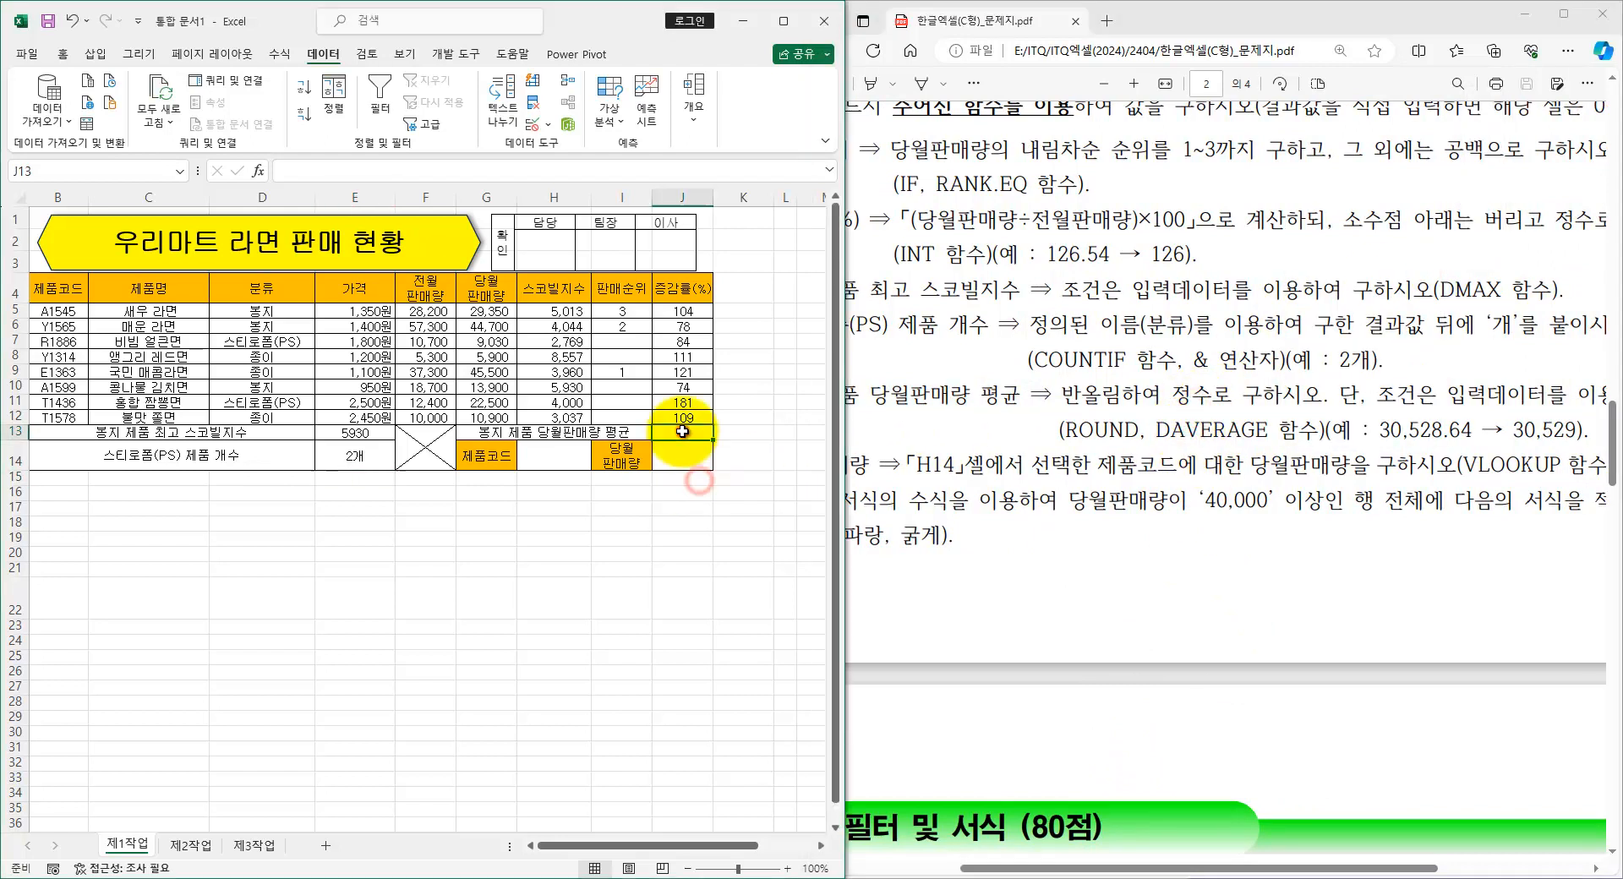
left_click_drag(1060, 871, 1020, 869)
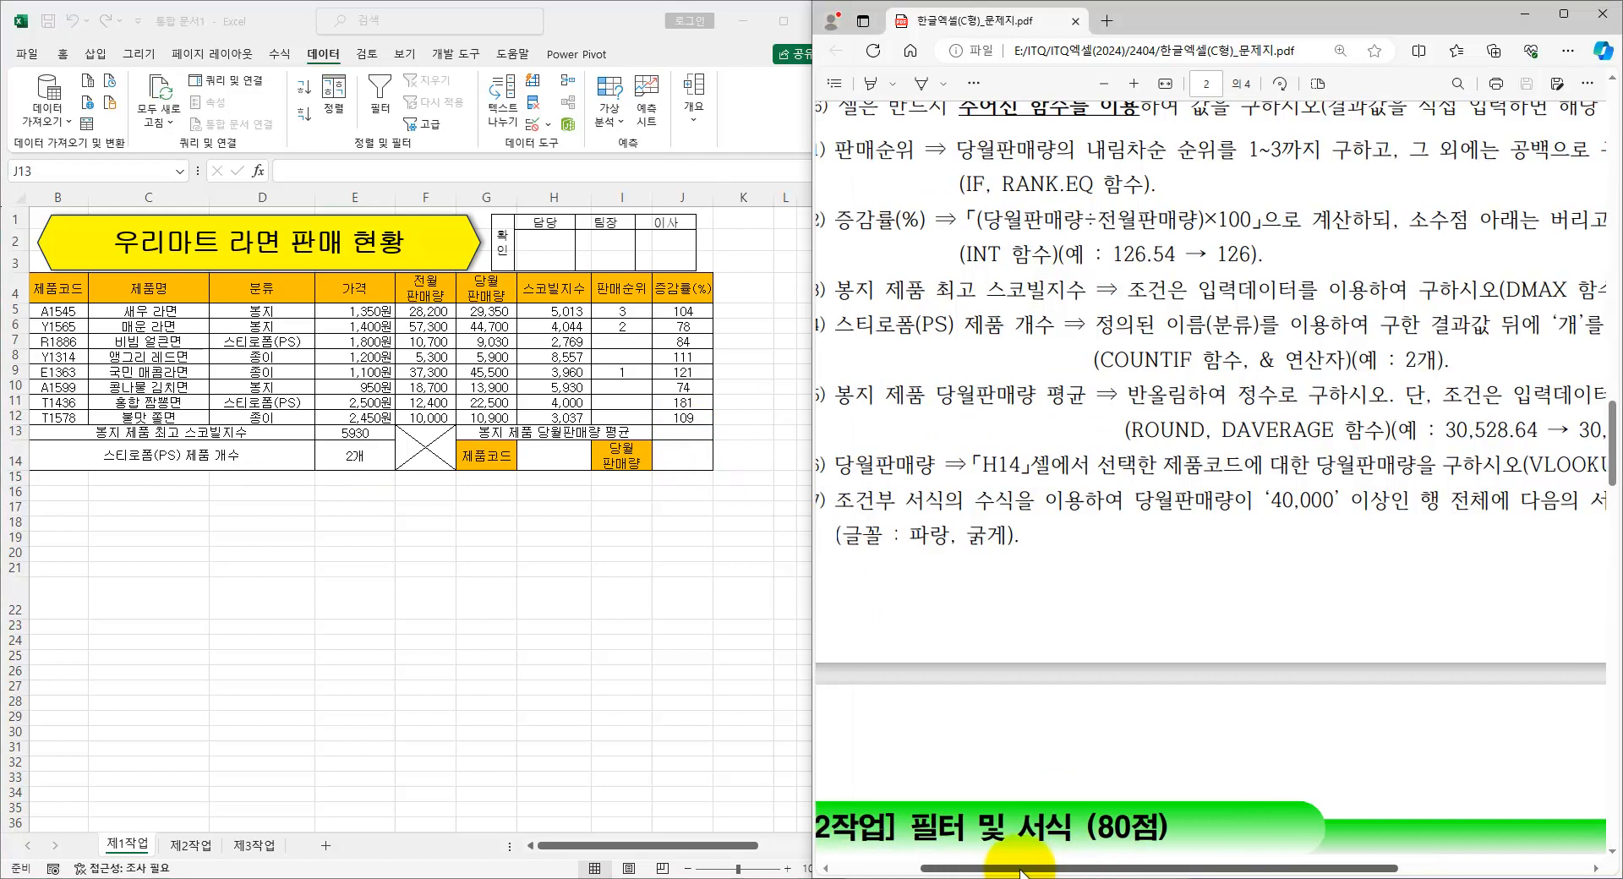
- Calculate the 봉지 제품 당월판매량 평균 in J13 using DAVERAGE with database B4:H12, field G4 and criteria D4:D5
left_click(691, 434)
type("=")
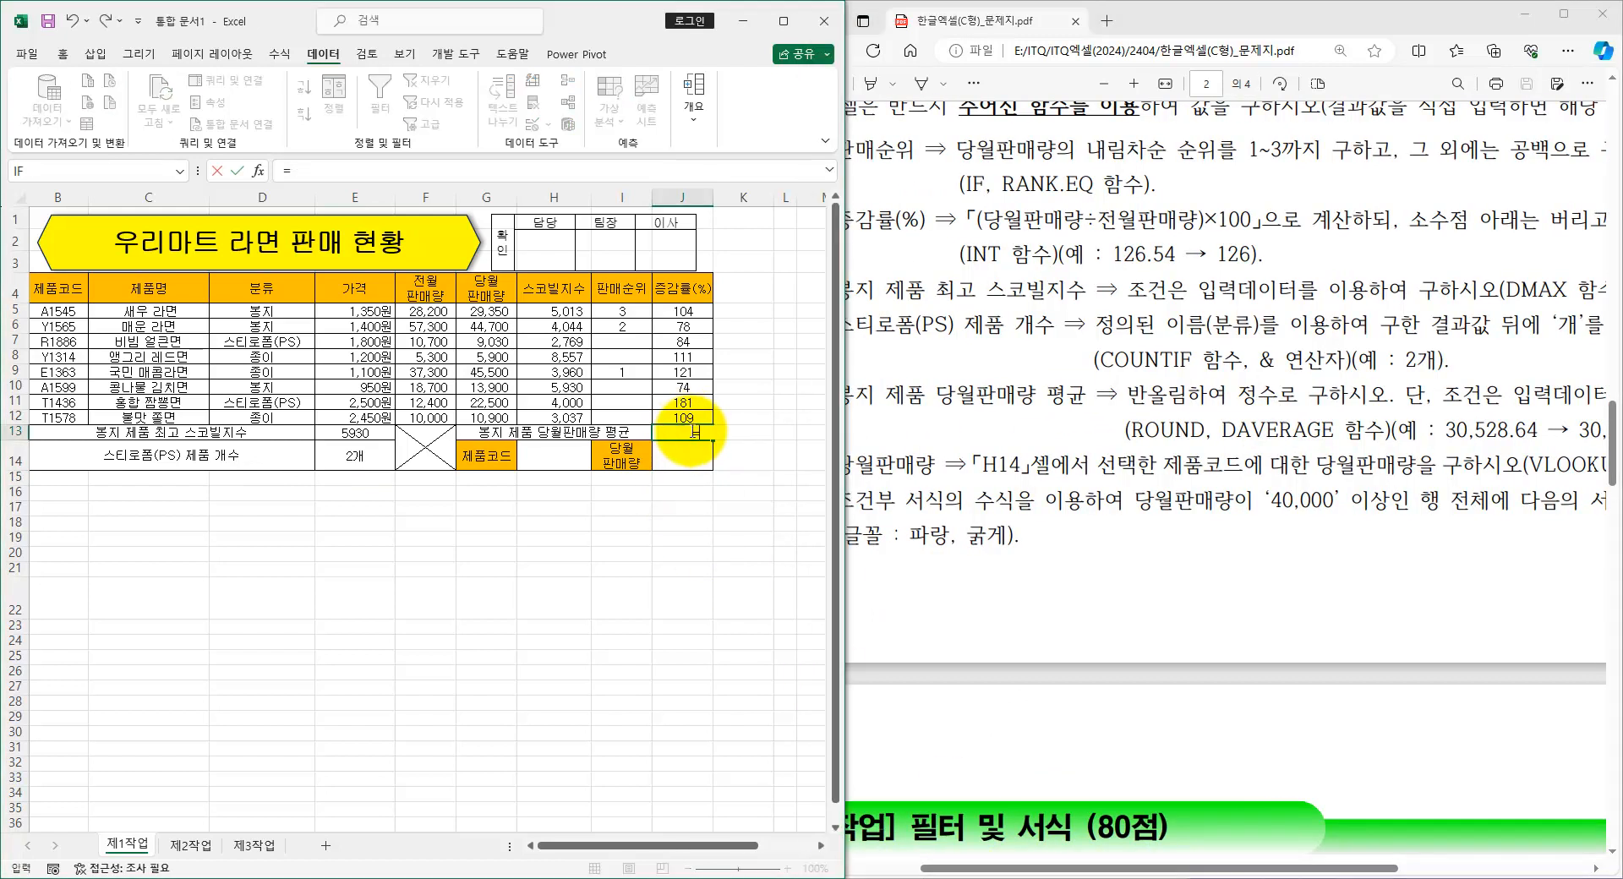
type("ㅇdav")
key("Tab")
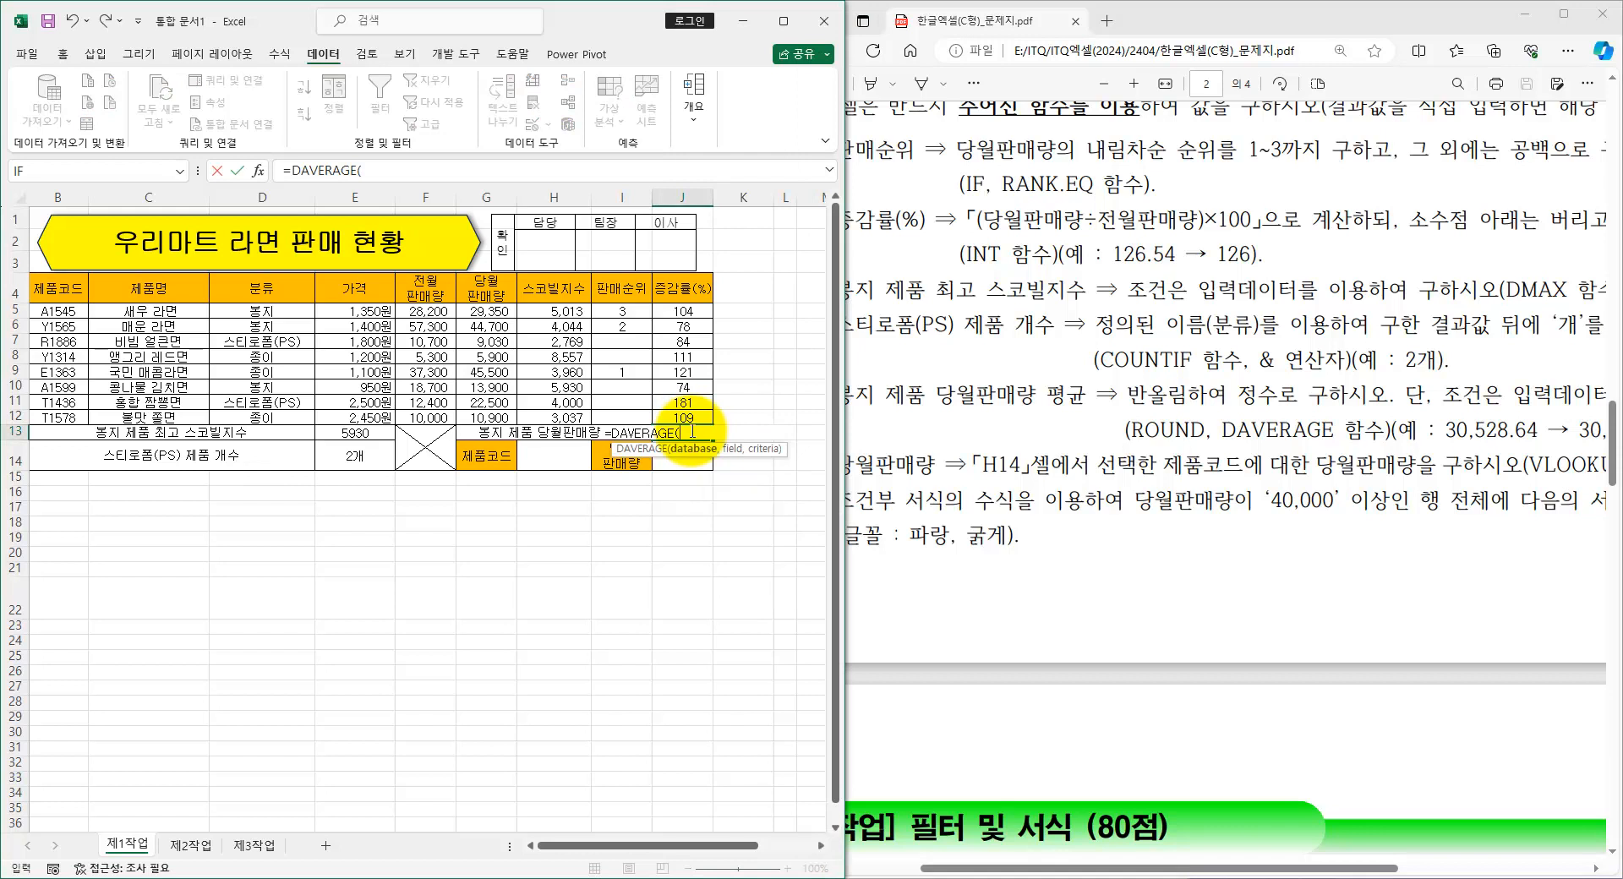
key("ctrl+a")
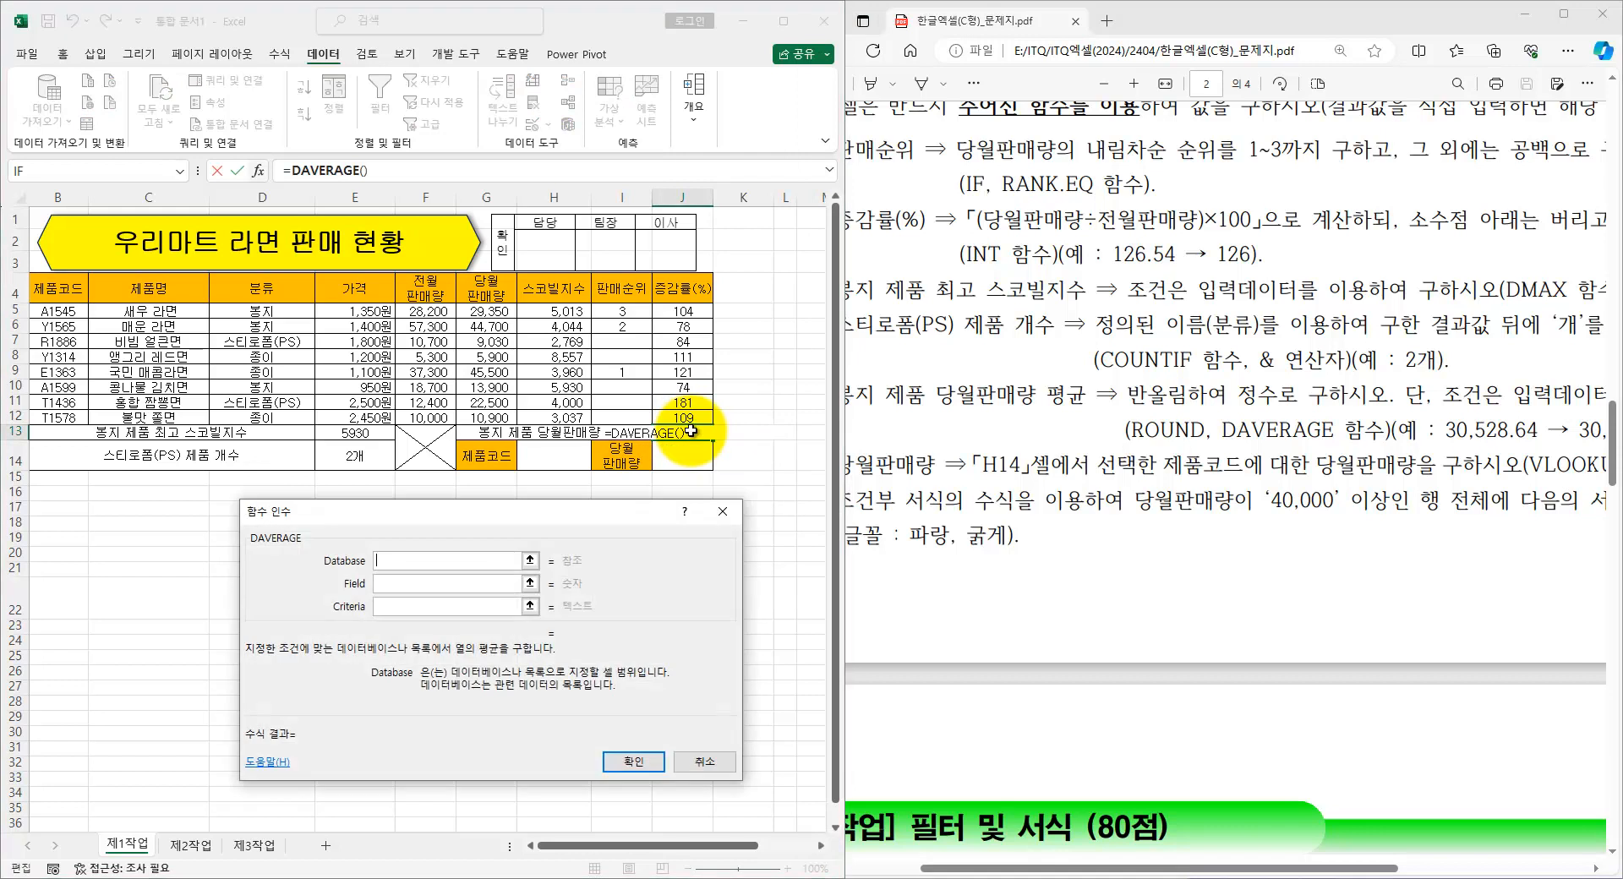
left_click(383, 561)
left_click_drag(52, 282, 552, 422)
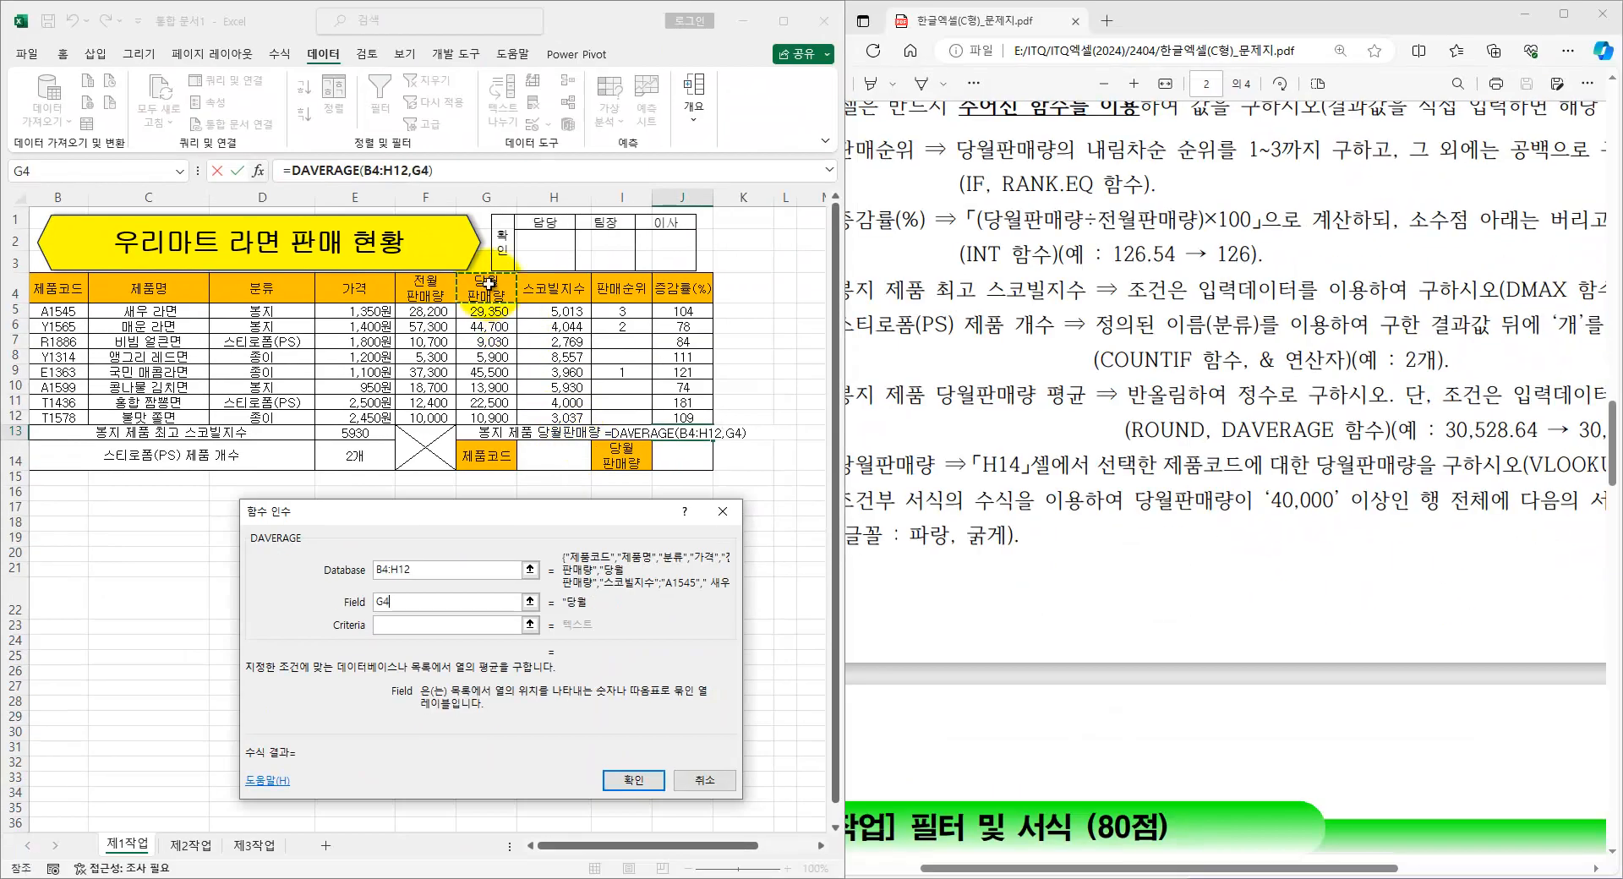
key("Tab")
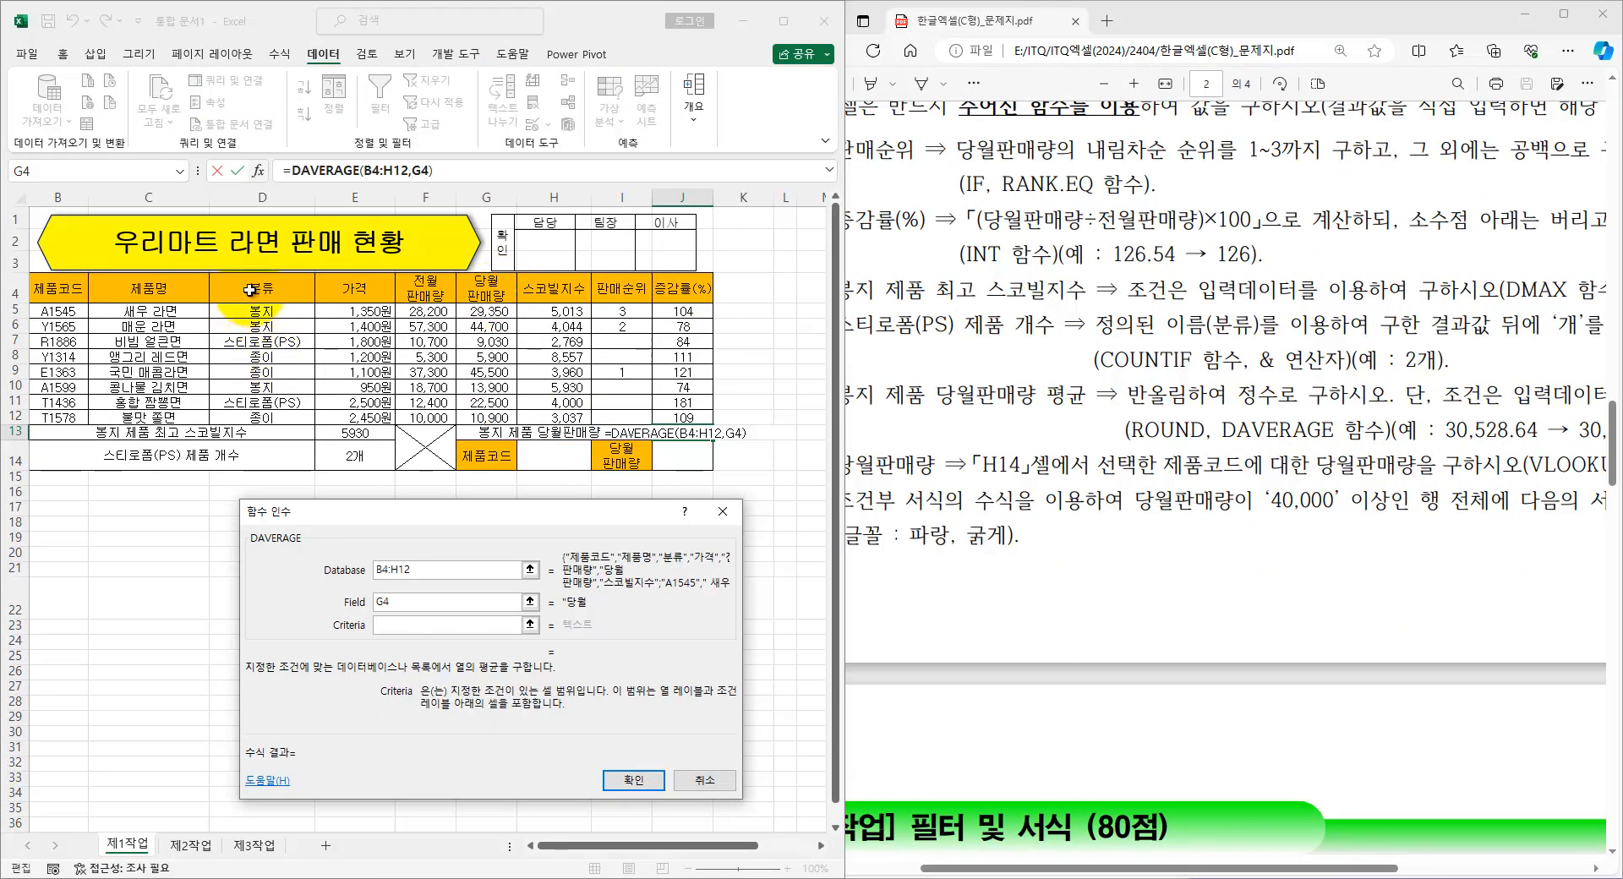
left_click_drag(251, 288, 254, 311)
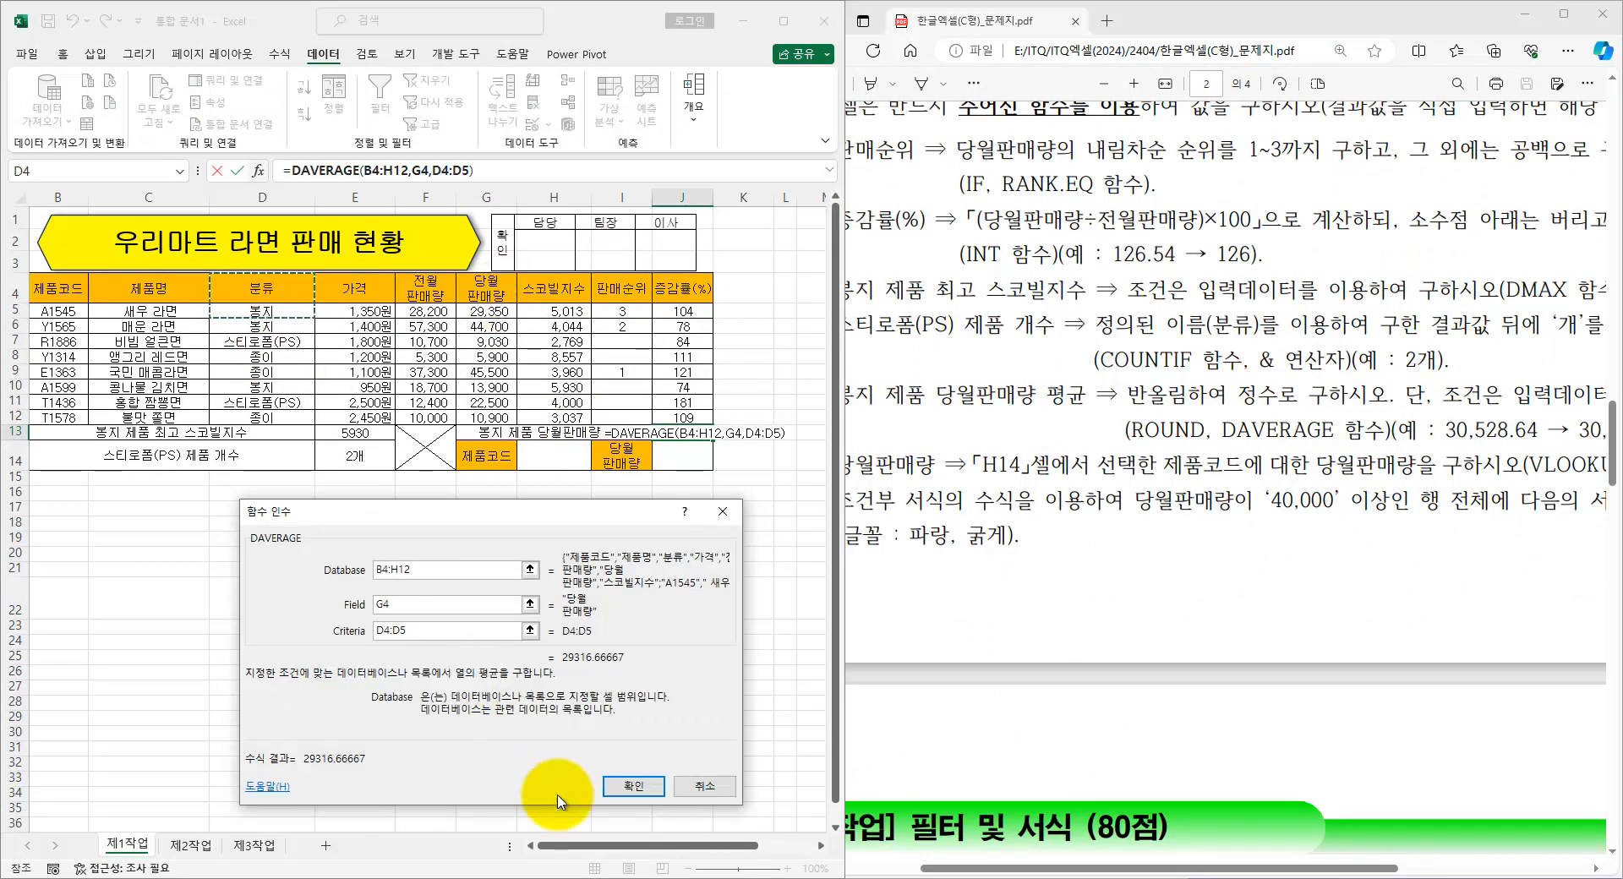
left_click(628, 788)
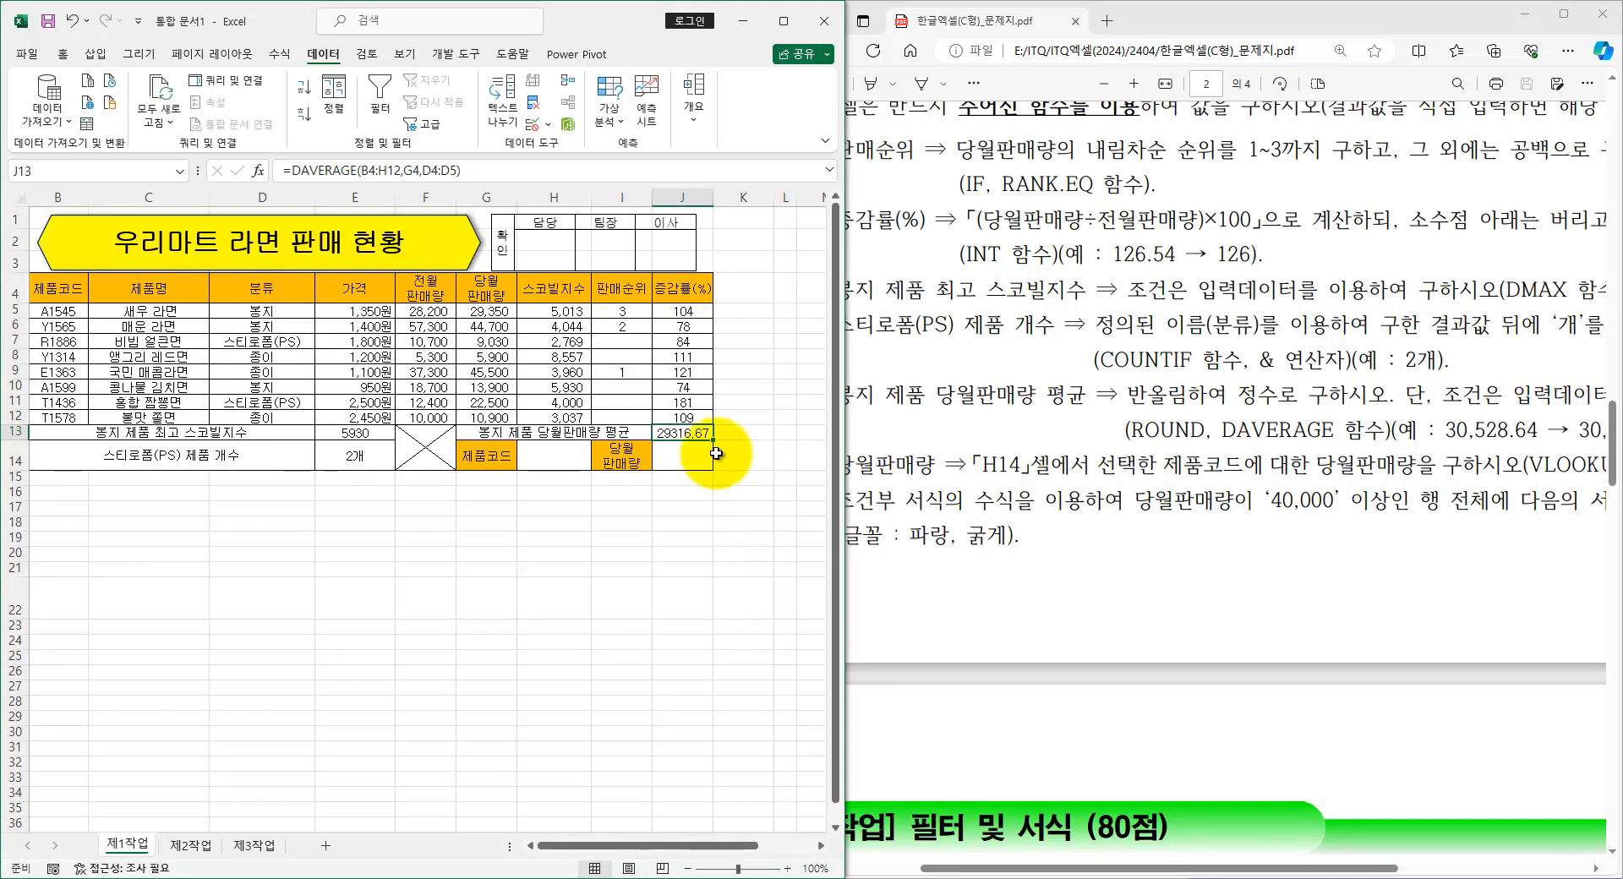
- Widen column J to show the full average in J13
mouse_move(709, 193)
left_mouse_down()
mouse_move(736, 193)
mouse_move(710, 194)
left_mouse_up()
left_click(711, 277)
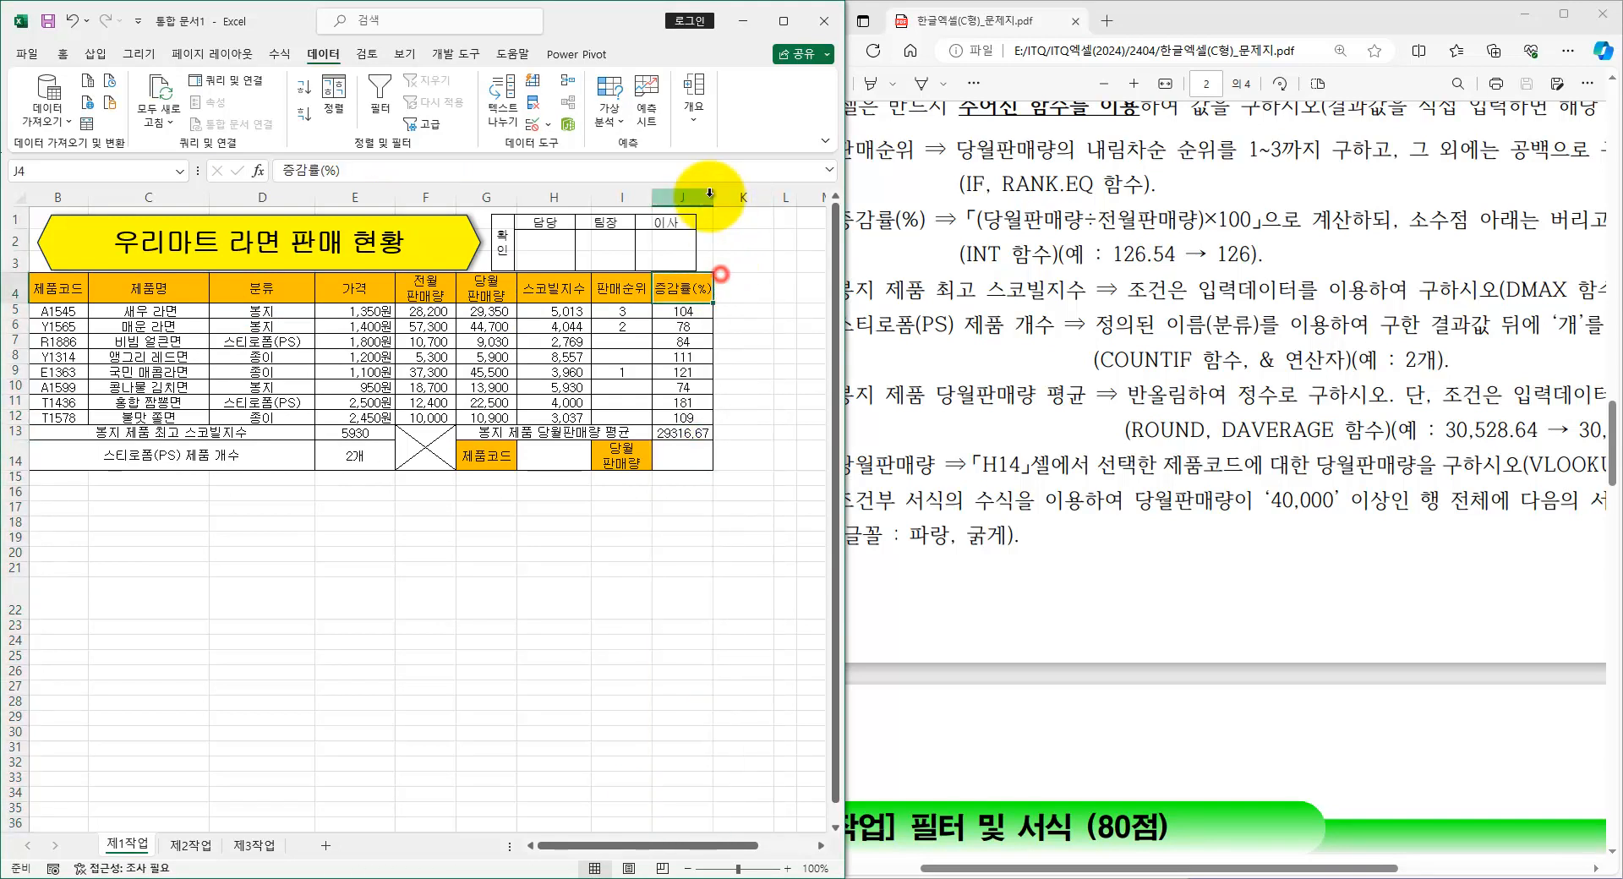
left_click(757, 310)
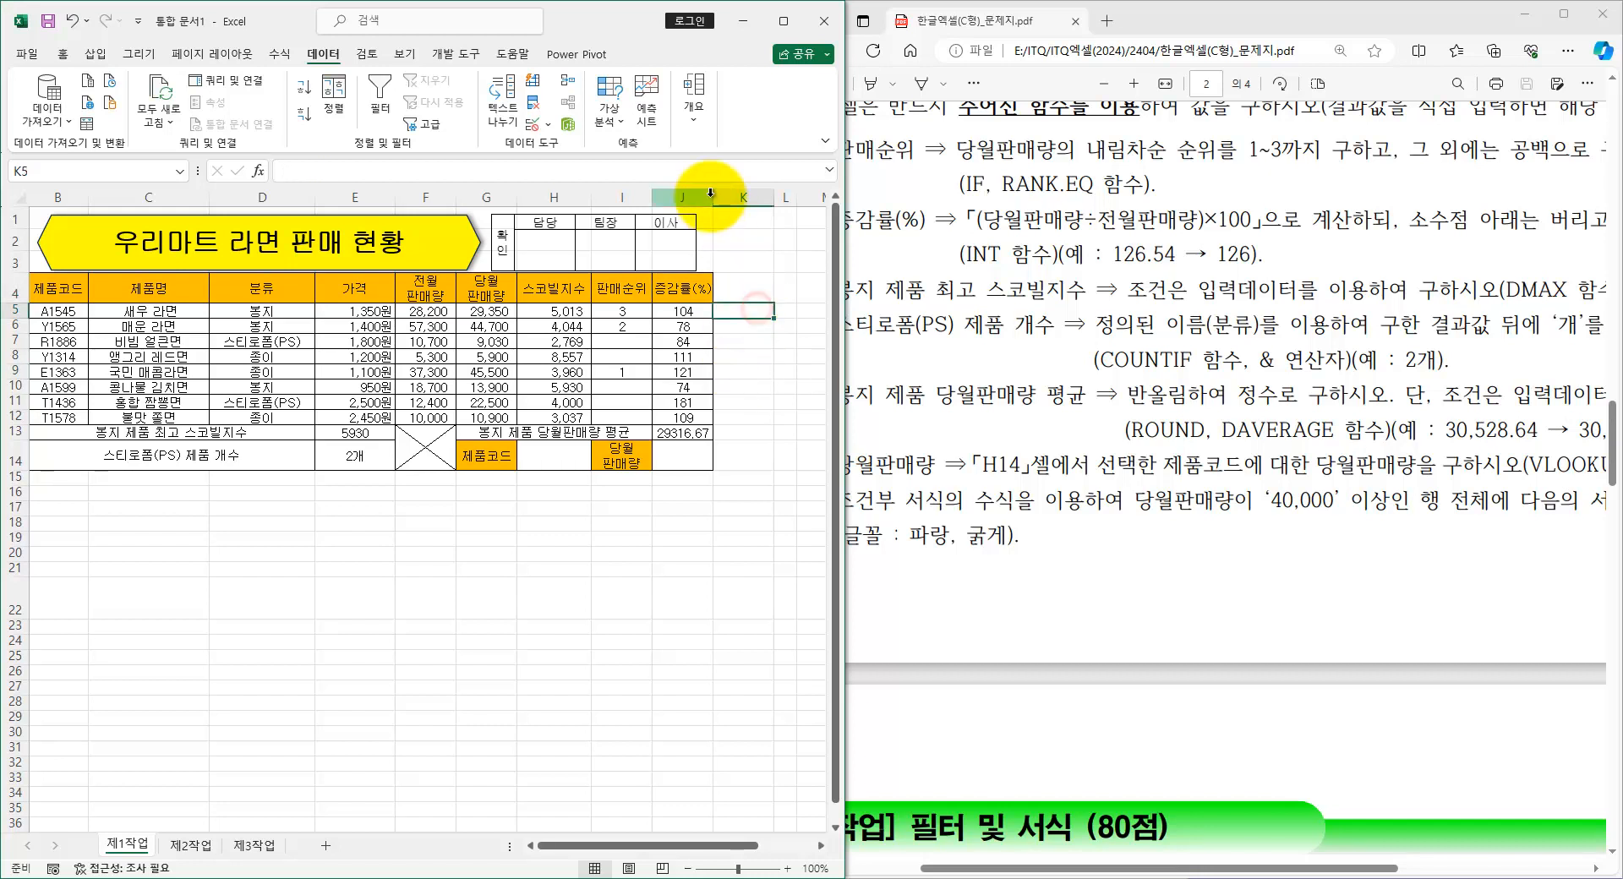
left_click(674, 196)
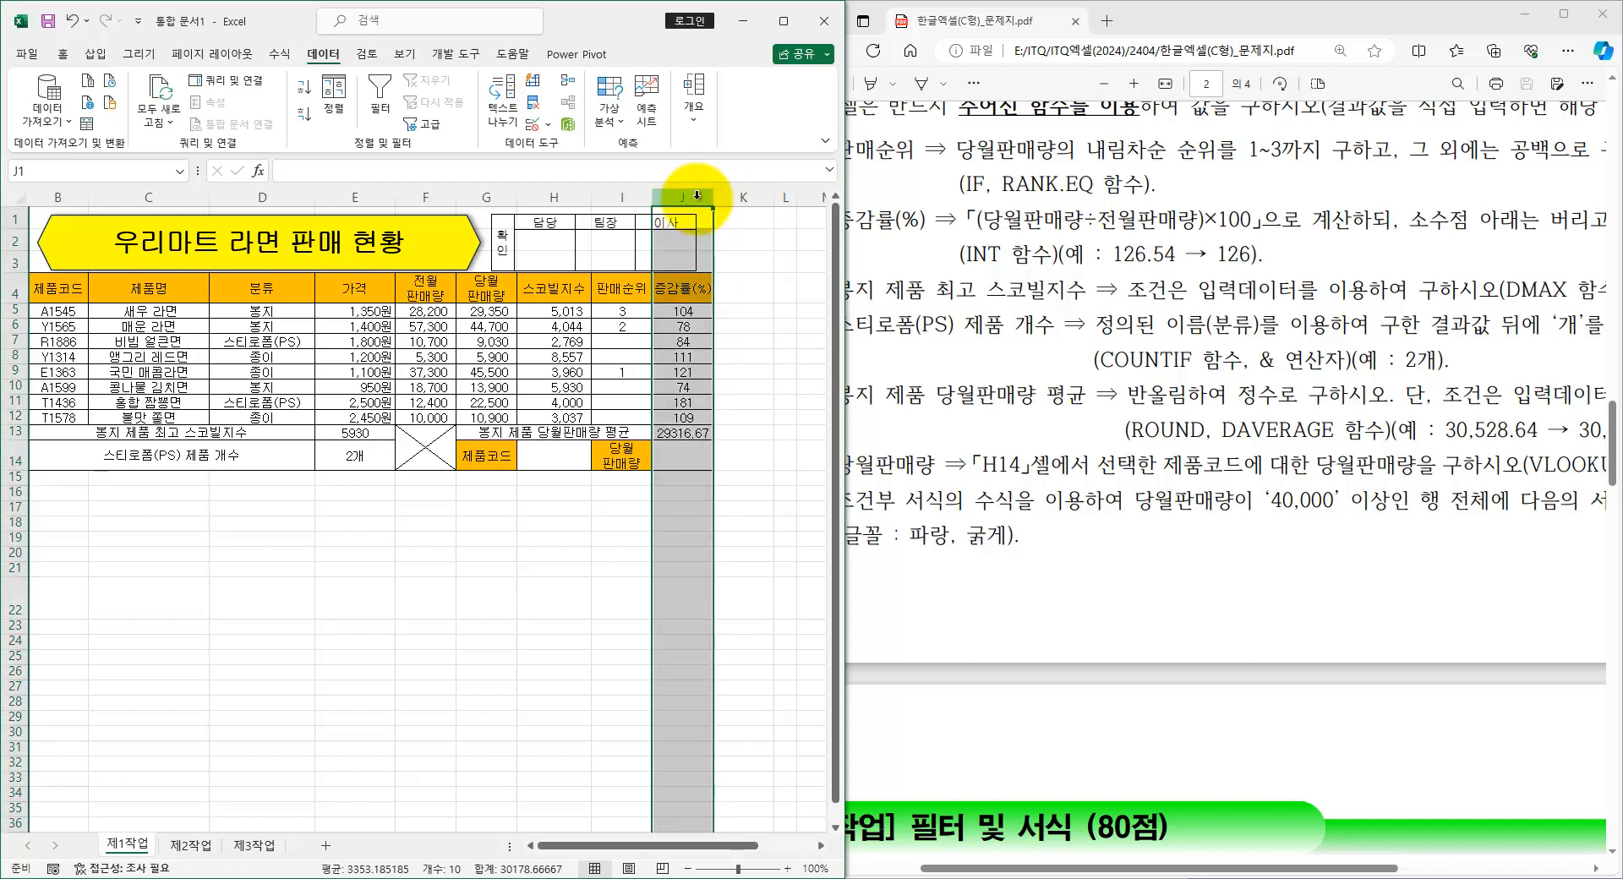
right_click(697, 195)
left_click(762, 470)
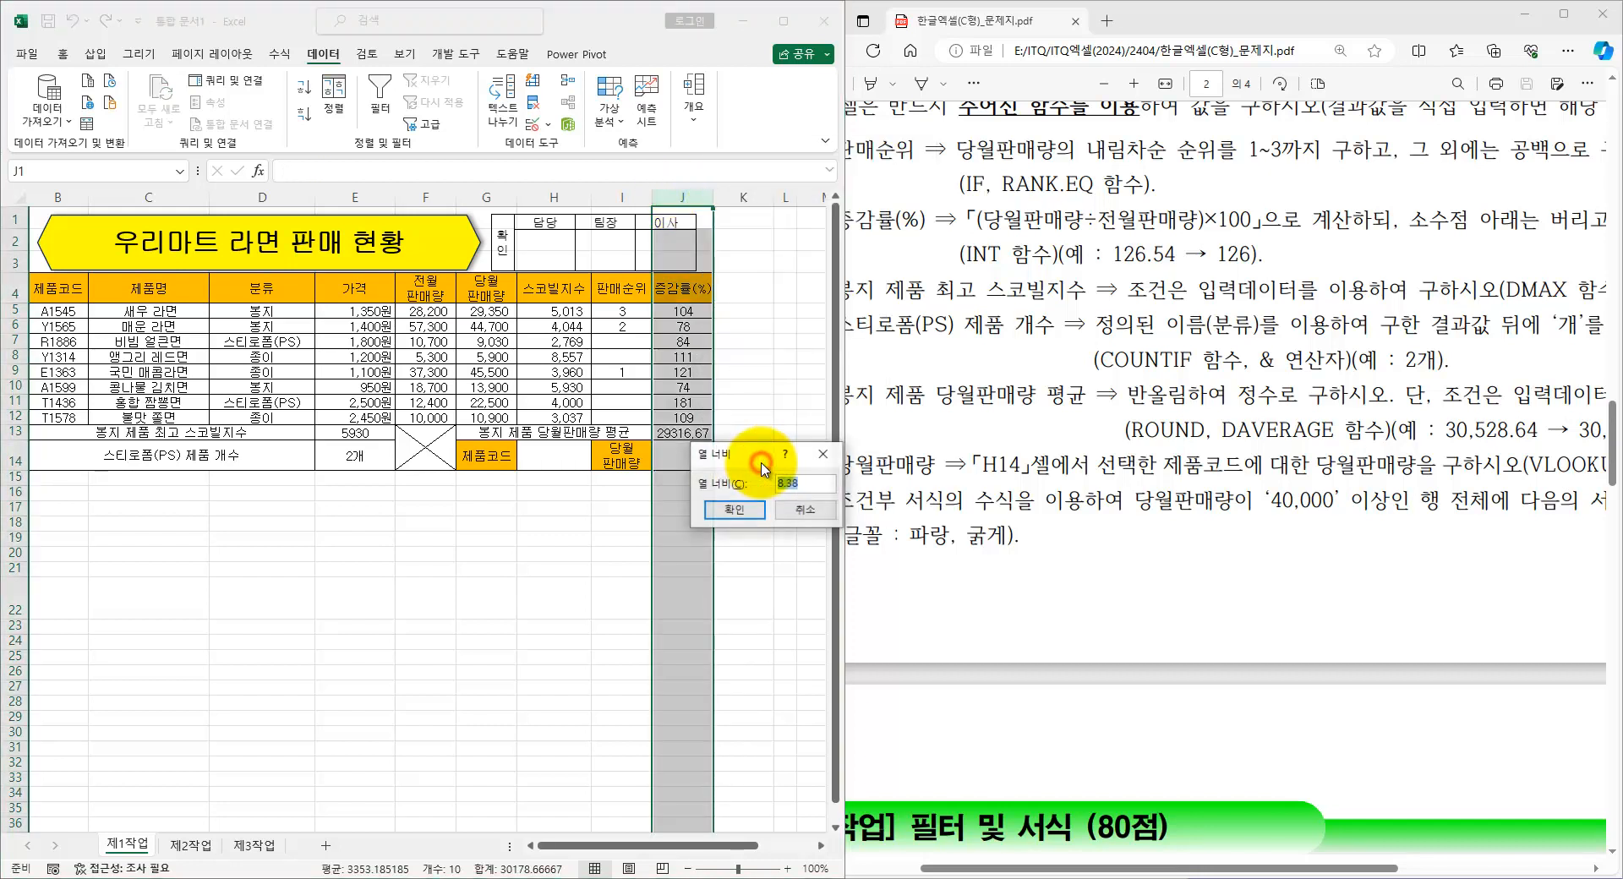
key("Return")
left_click(715, 482)
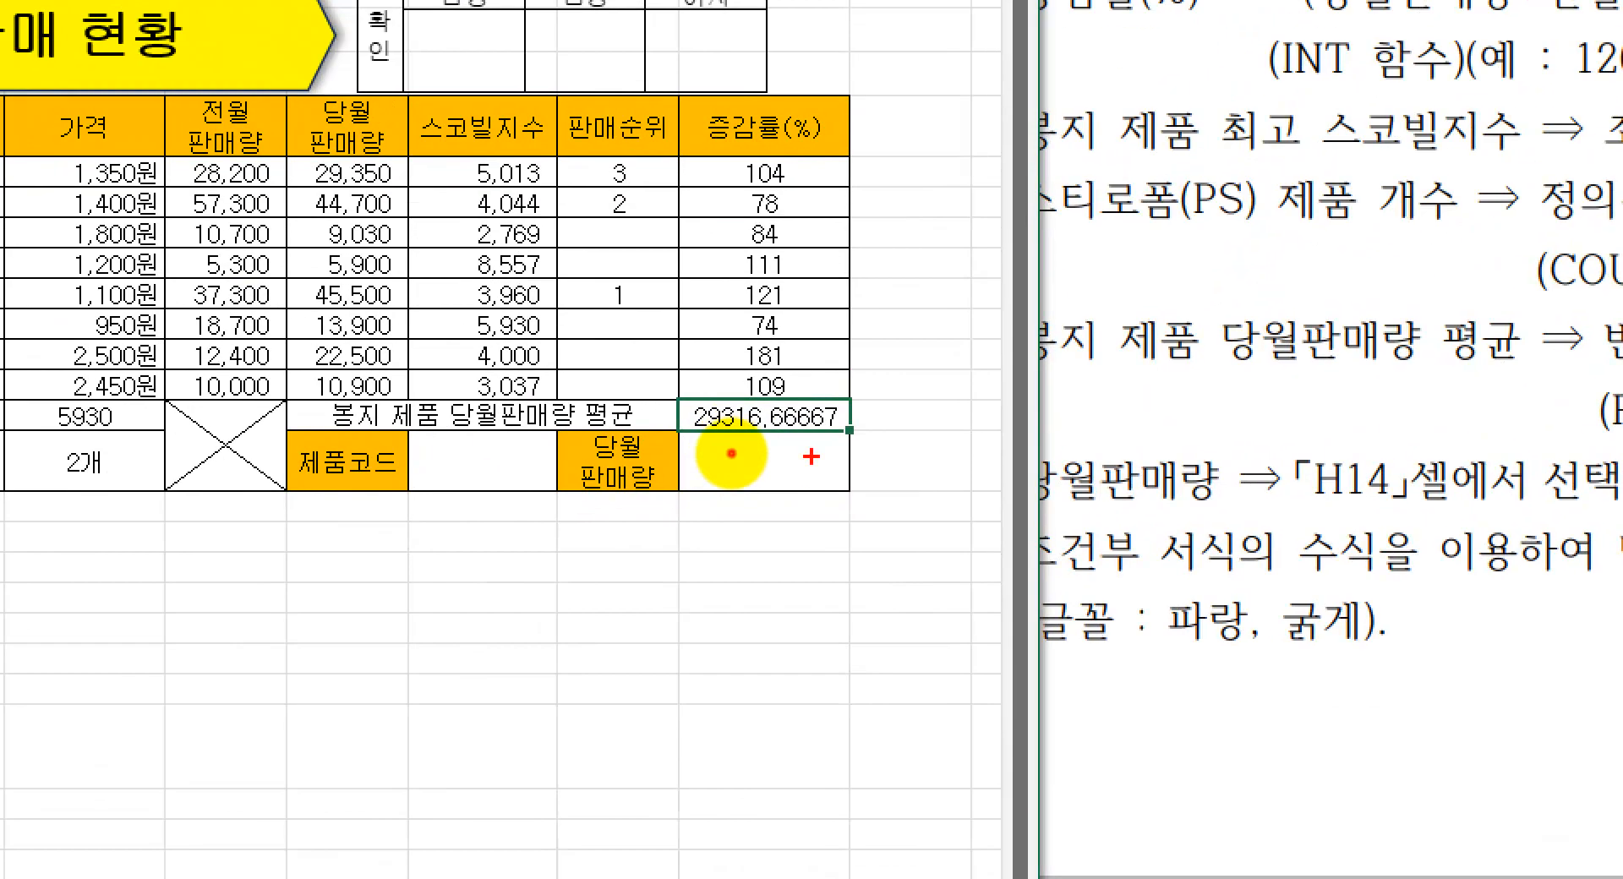
left_click(717, 433)
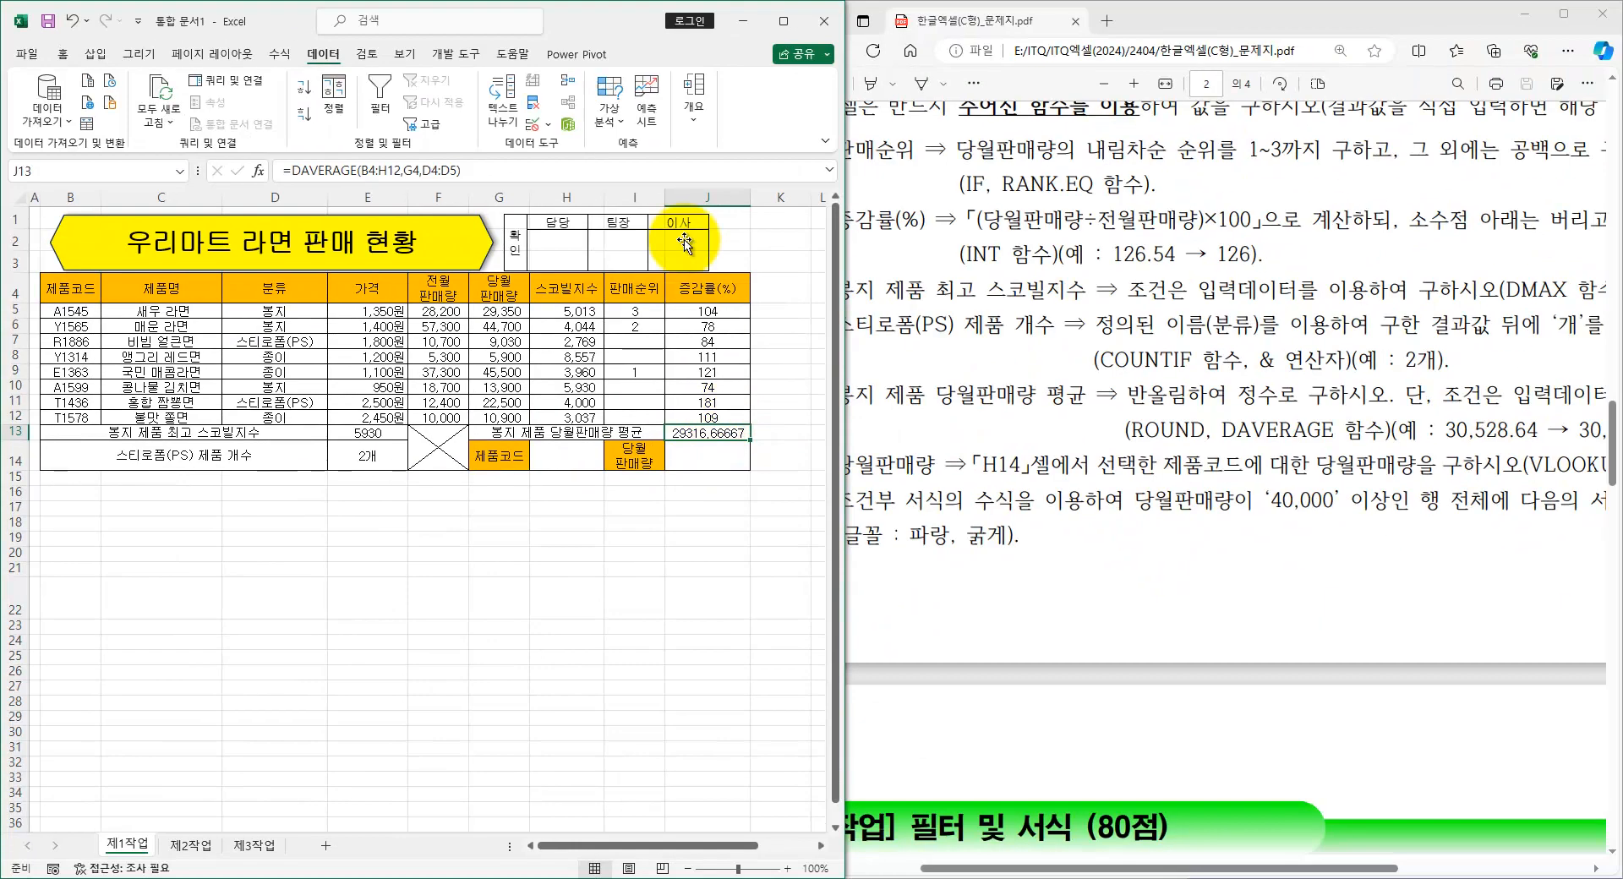
left_click(716, 491)
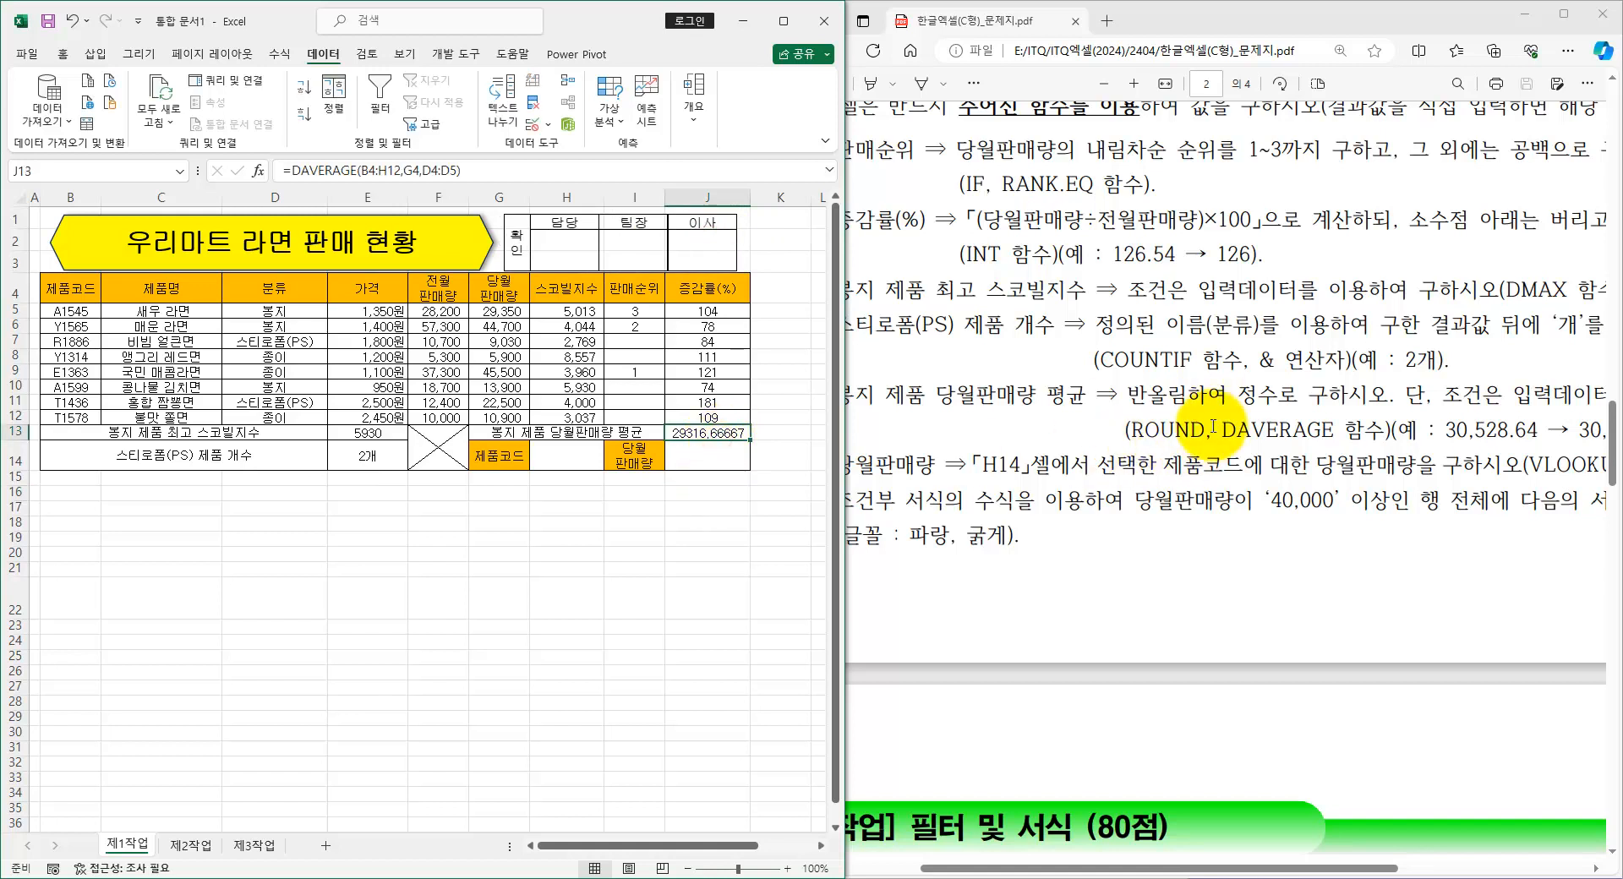
- Wrap the DAVERAGE formula in J13 in ROUND with Num_digits 0 to round the average to an integer
left_click_drag(1230, 868, 1331, 871)
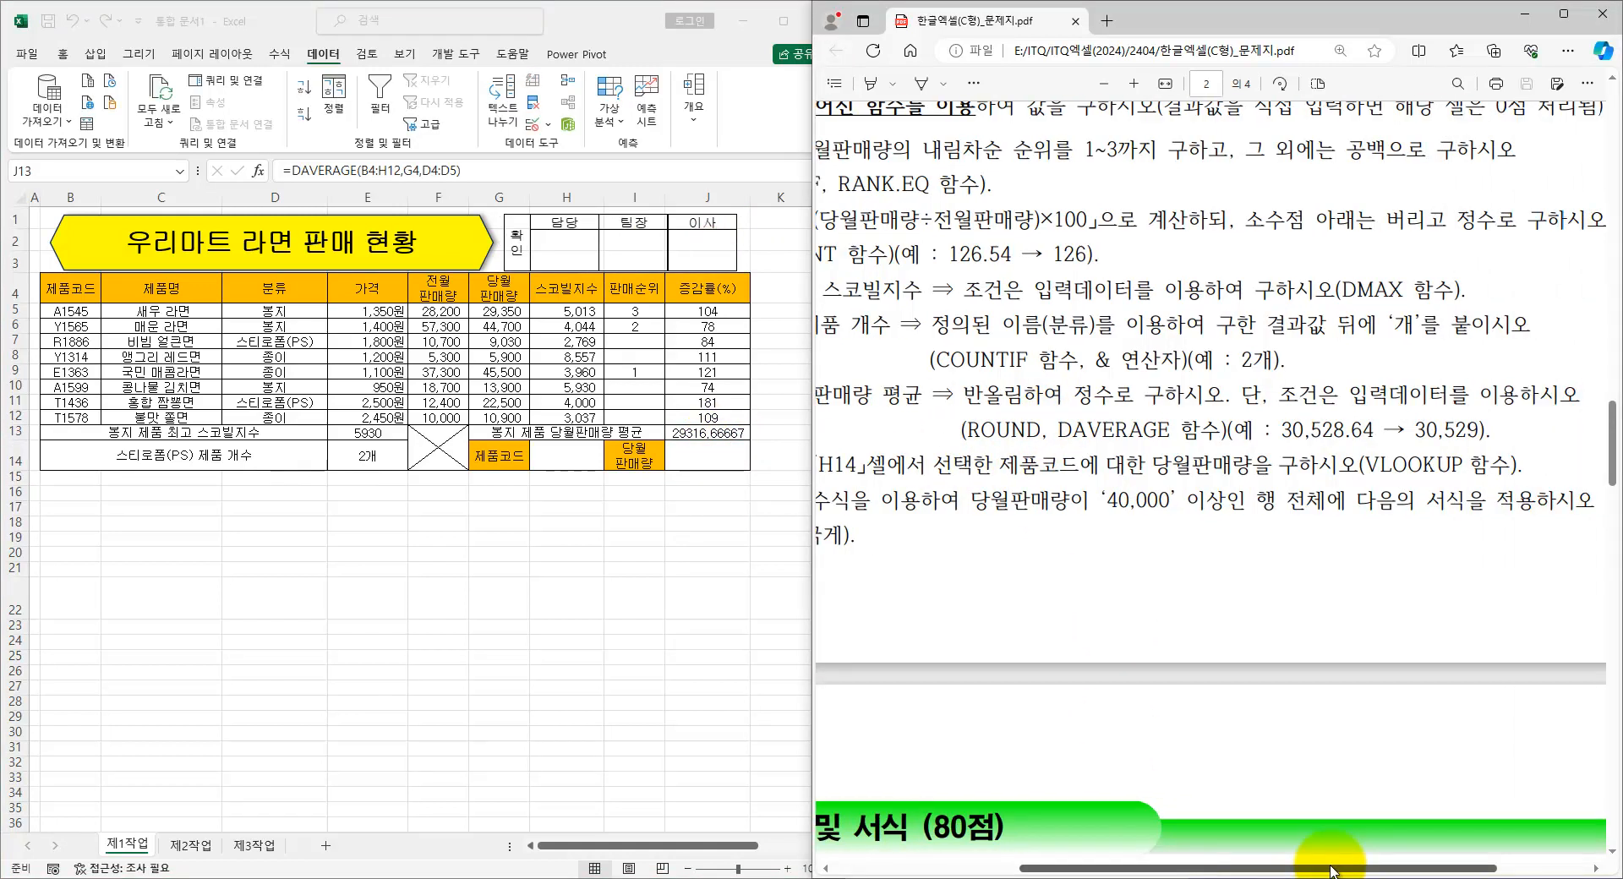
left_click(701, 427)
left_click_drag(292, 171, 692, 154)
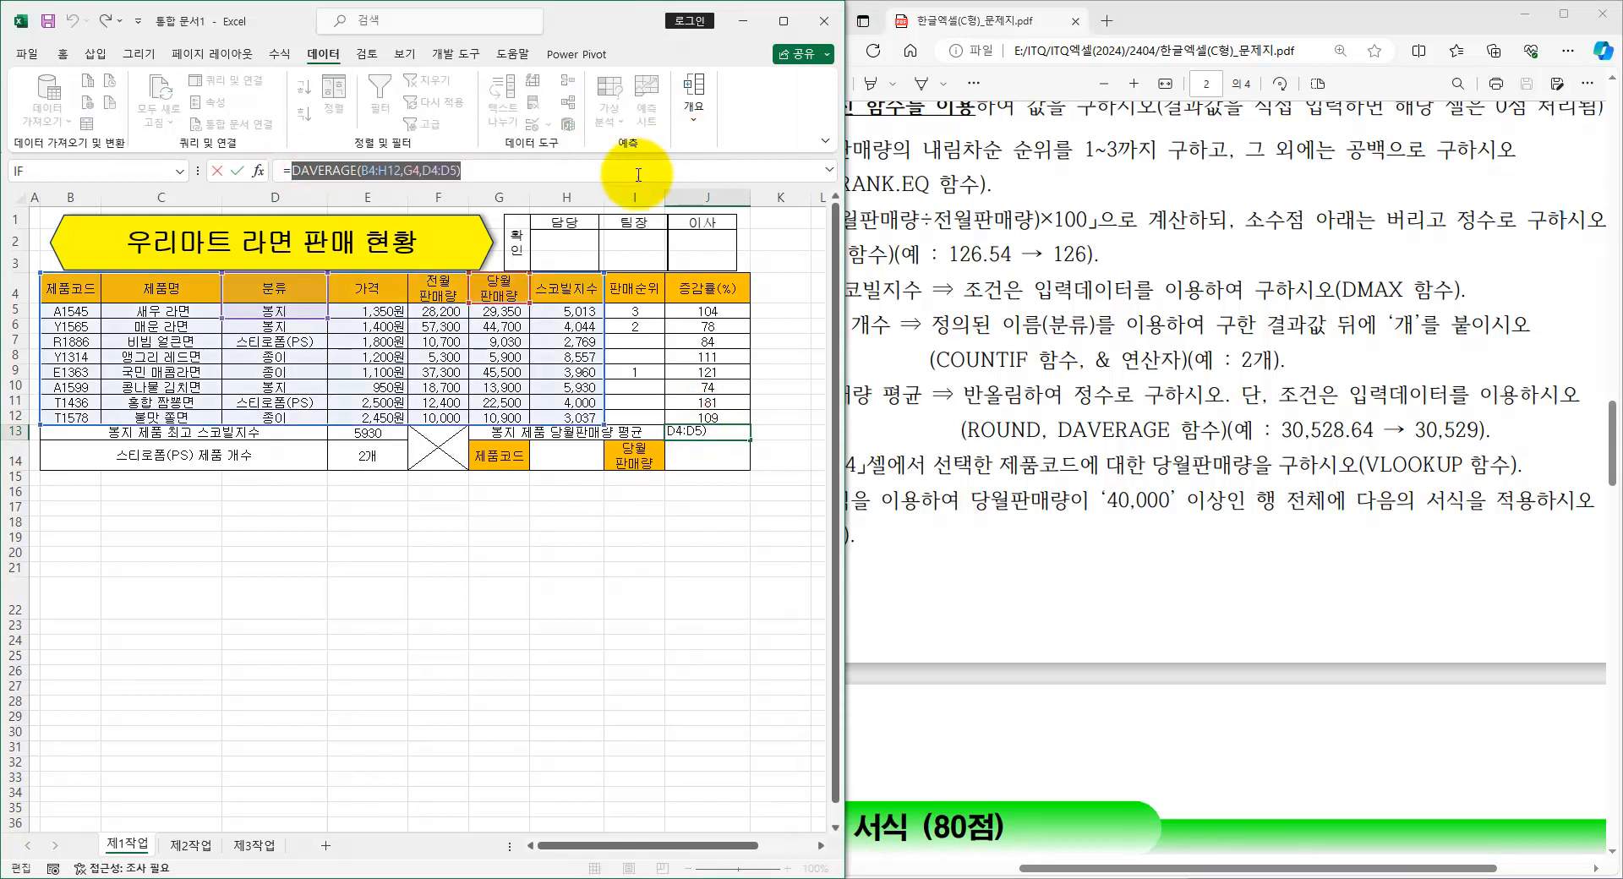
type("ROUND")
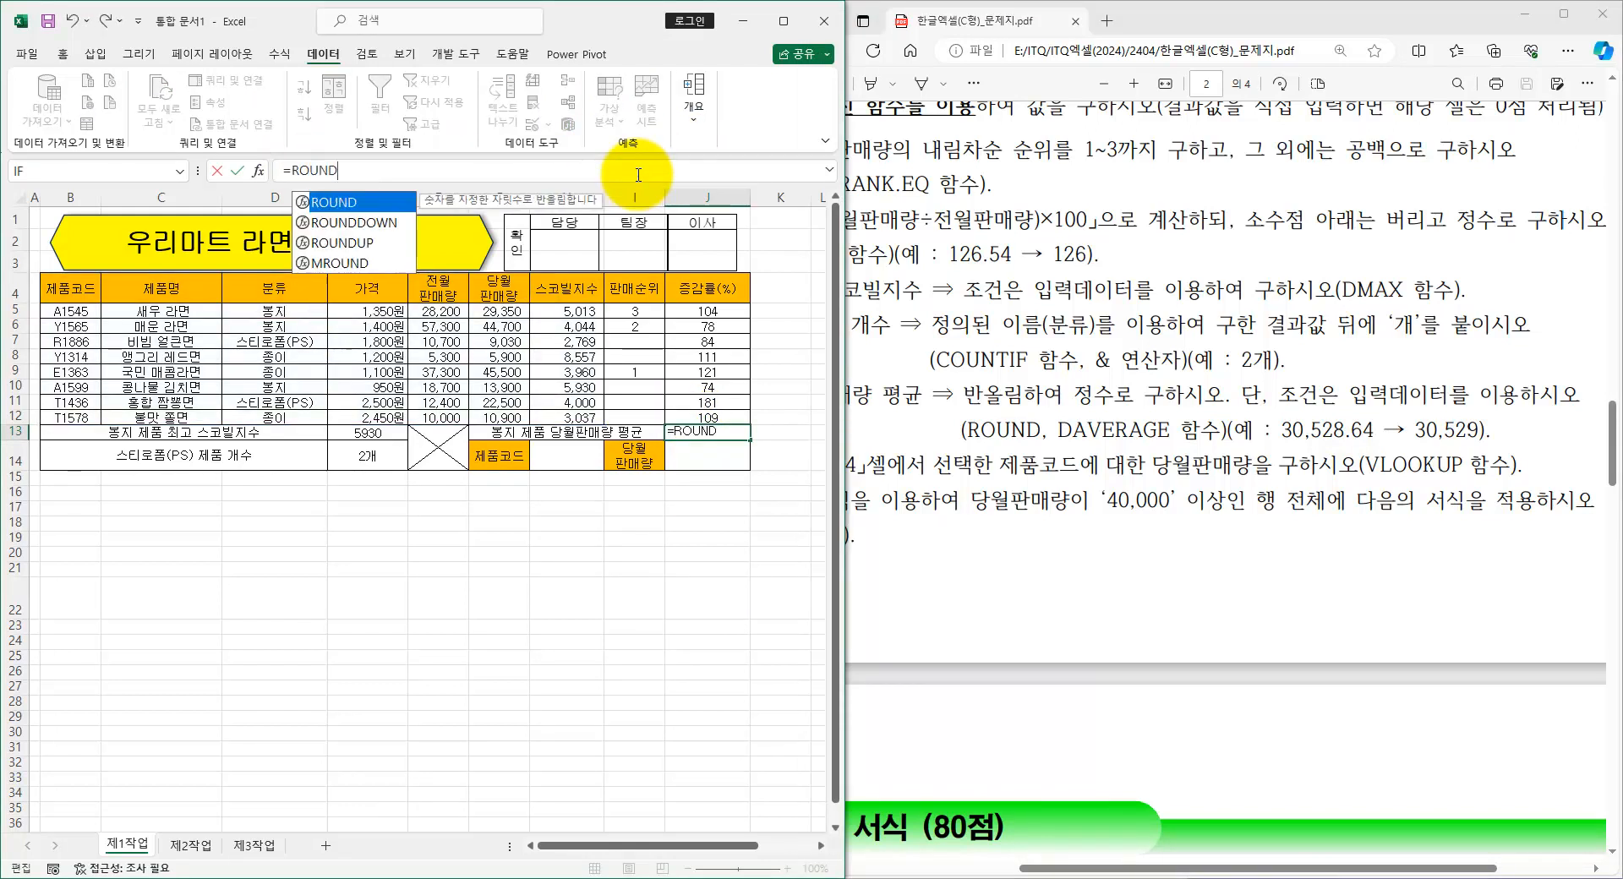
key("ctrl+a")
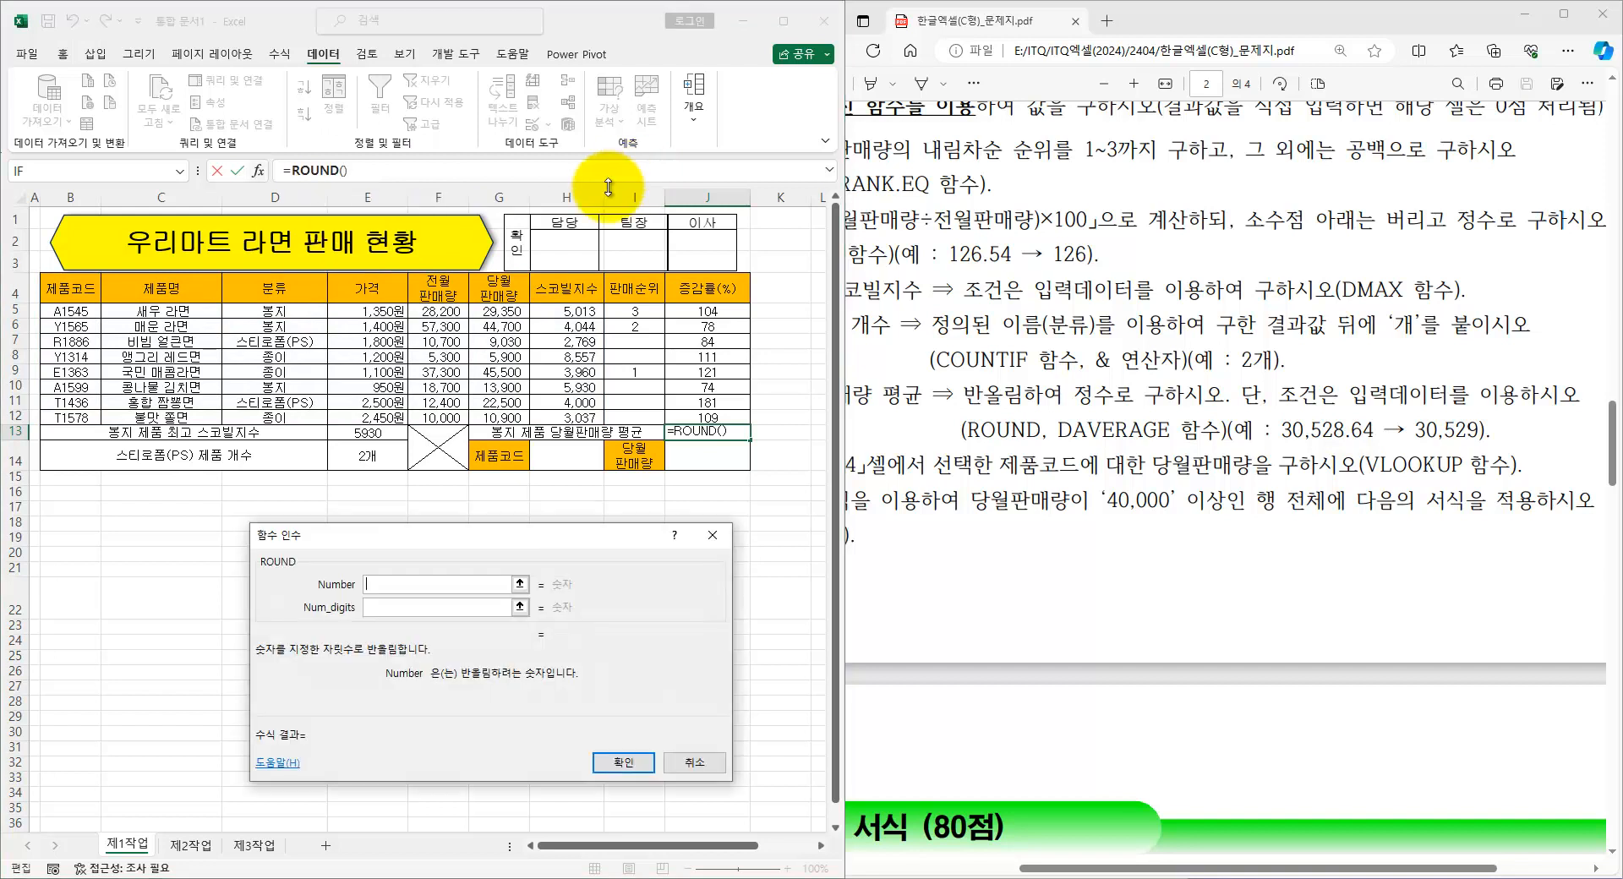
left_click_drag(424, 535, 435, 450)
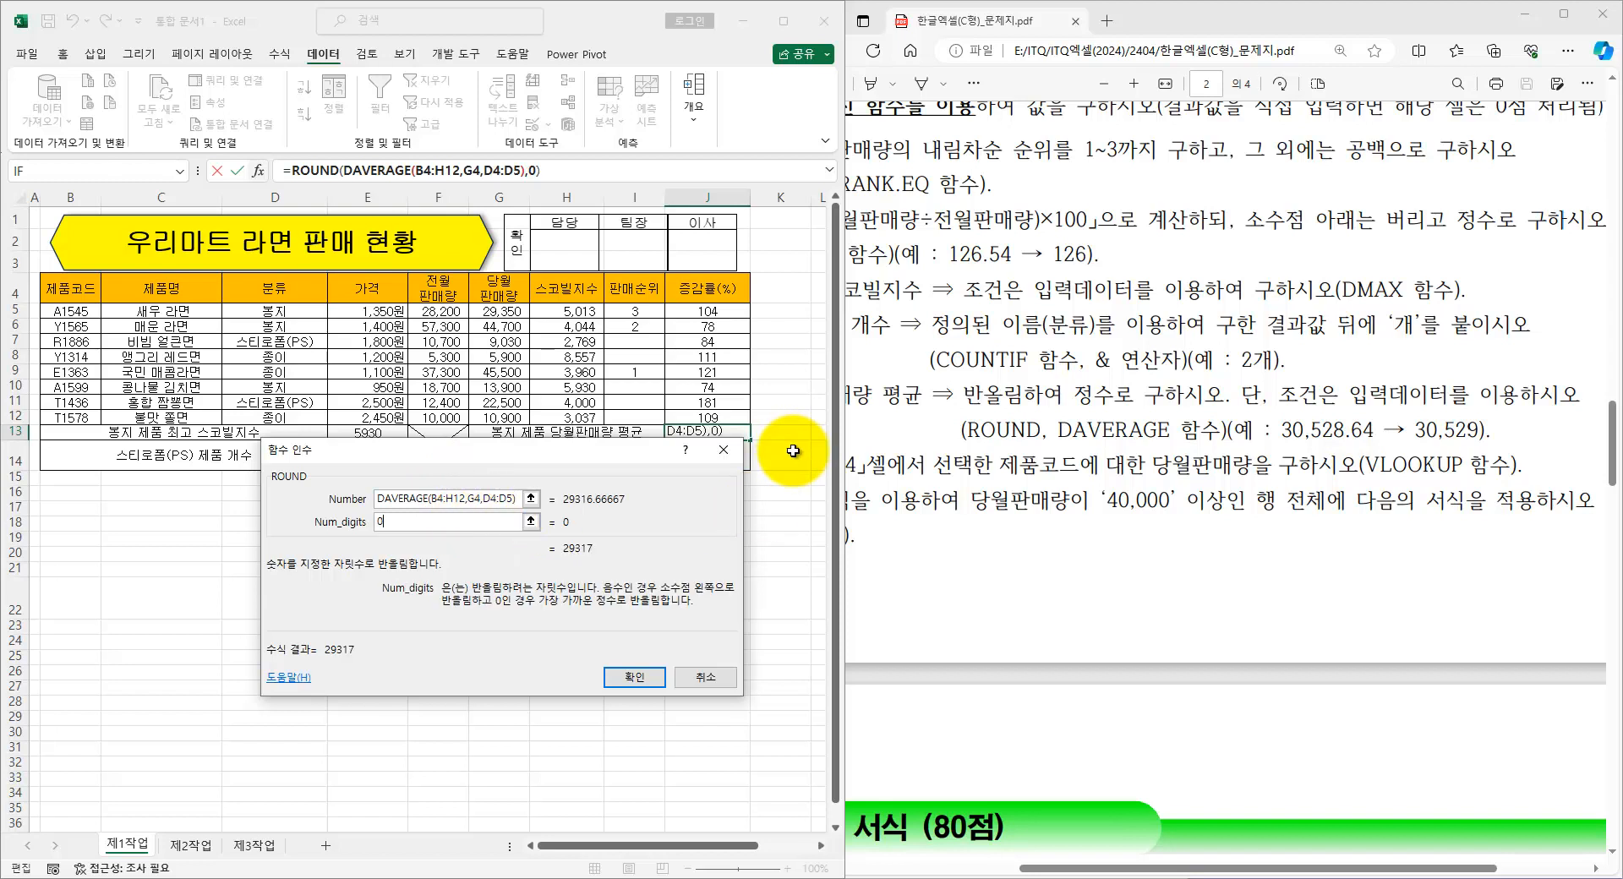
key("Return")
- Choose product code Y1314 from the validation list in H14
left_click(561, 452)
left_click(610, 463)
left_click(562, 512)
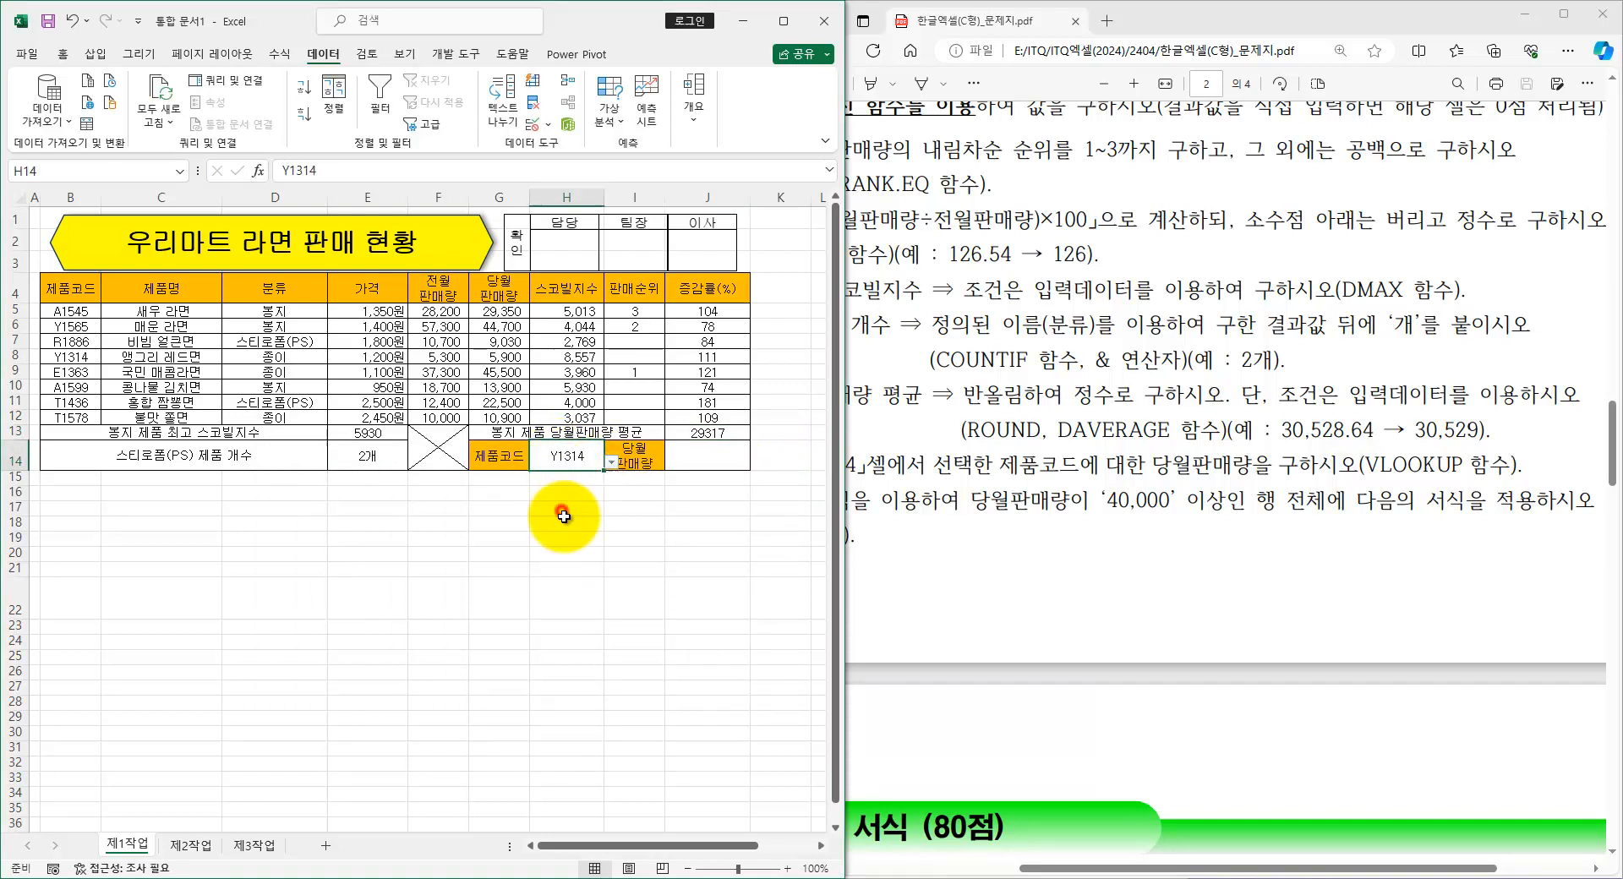
- Start a VLOOKUP function in J14 for 당월판매량, following the PDF's condition (6), with H14 as the lookup value
left_click_drag(1141, 868, 1032, 870)
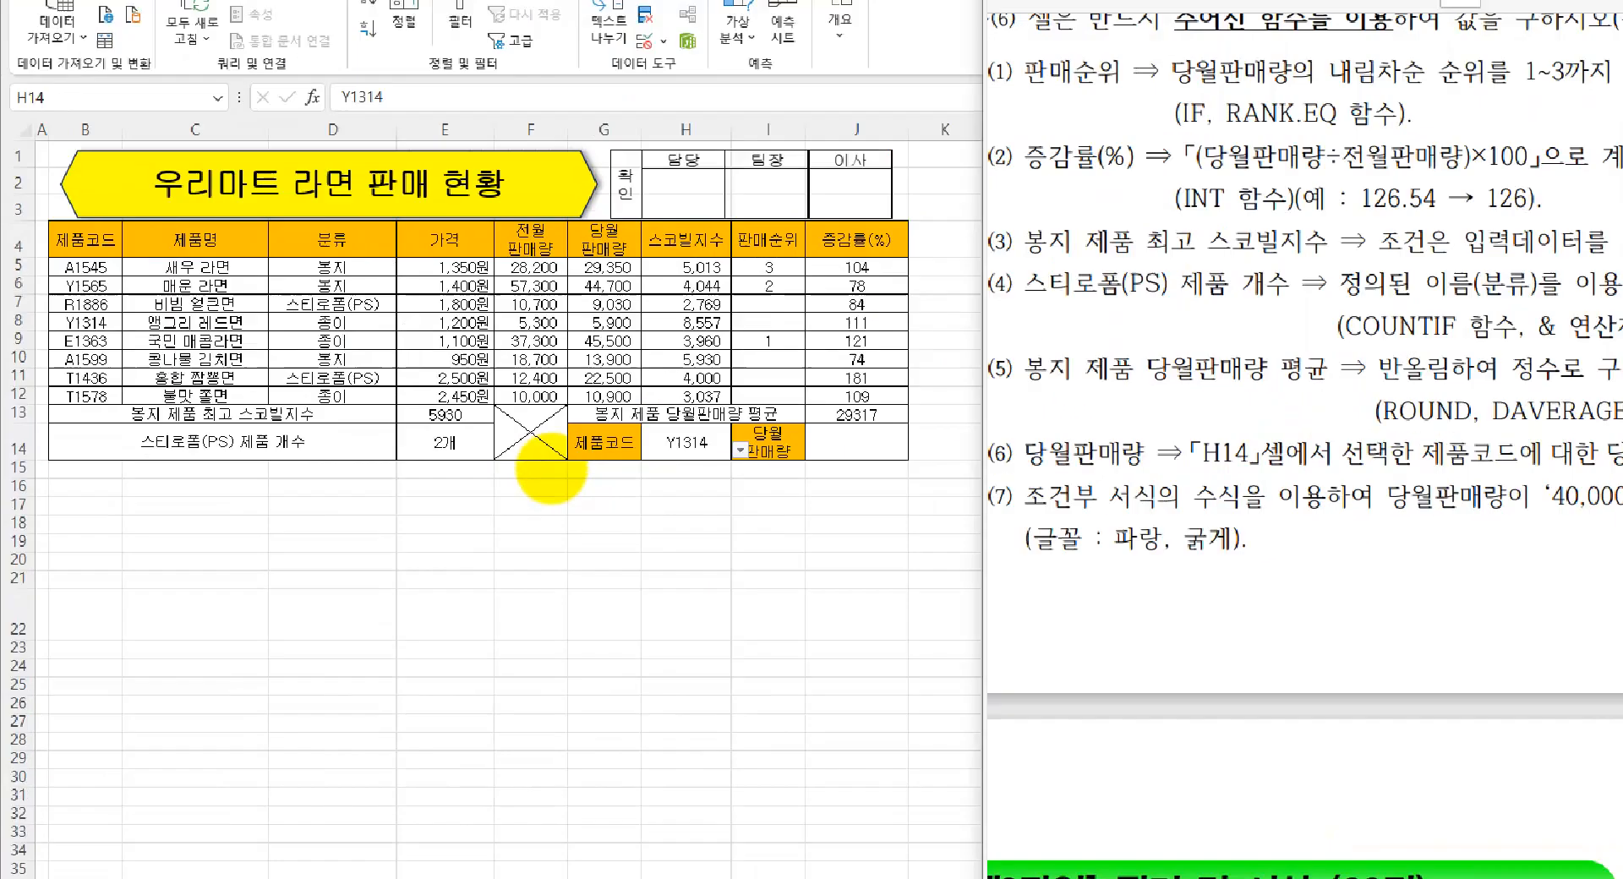
left_click(675, 440)
mouse_move(713, 443)
left_mouse_down()
mouse_move(657, 430)
mouse_move(715, 446)
left_mouse_up()
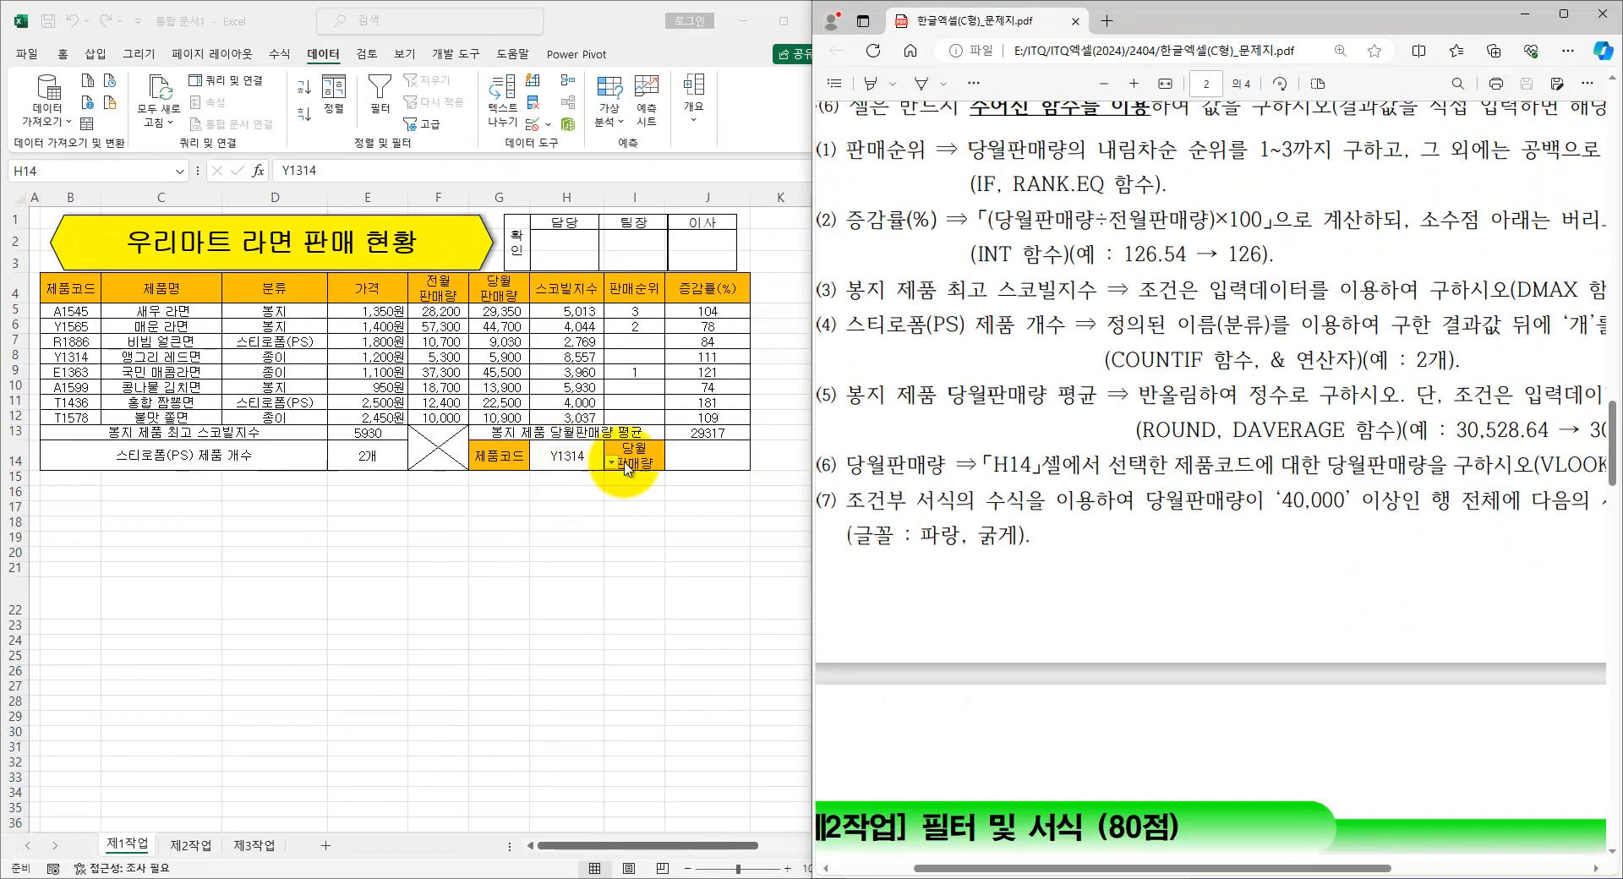
left_click(712, 456)
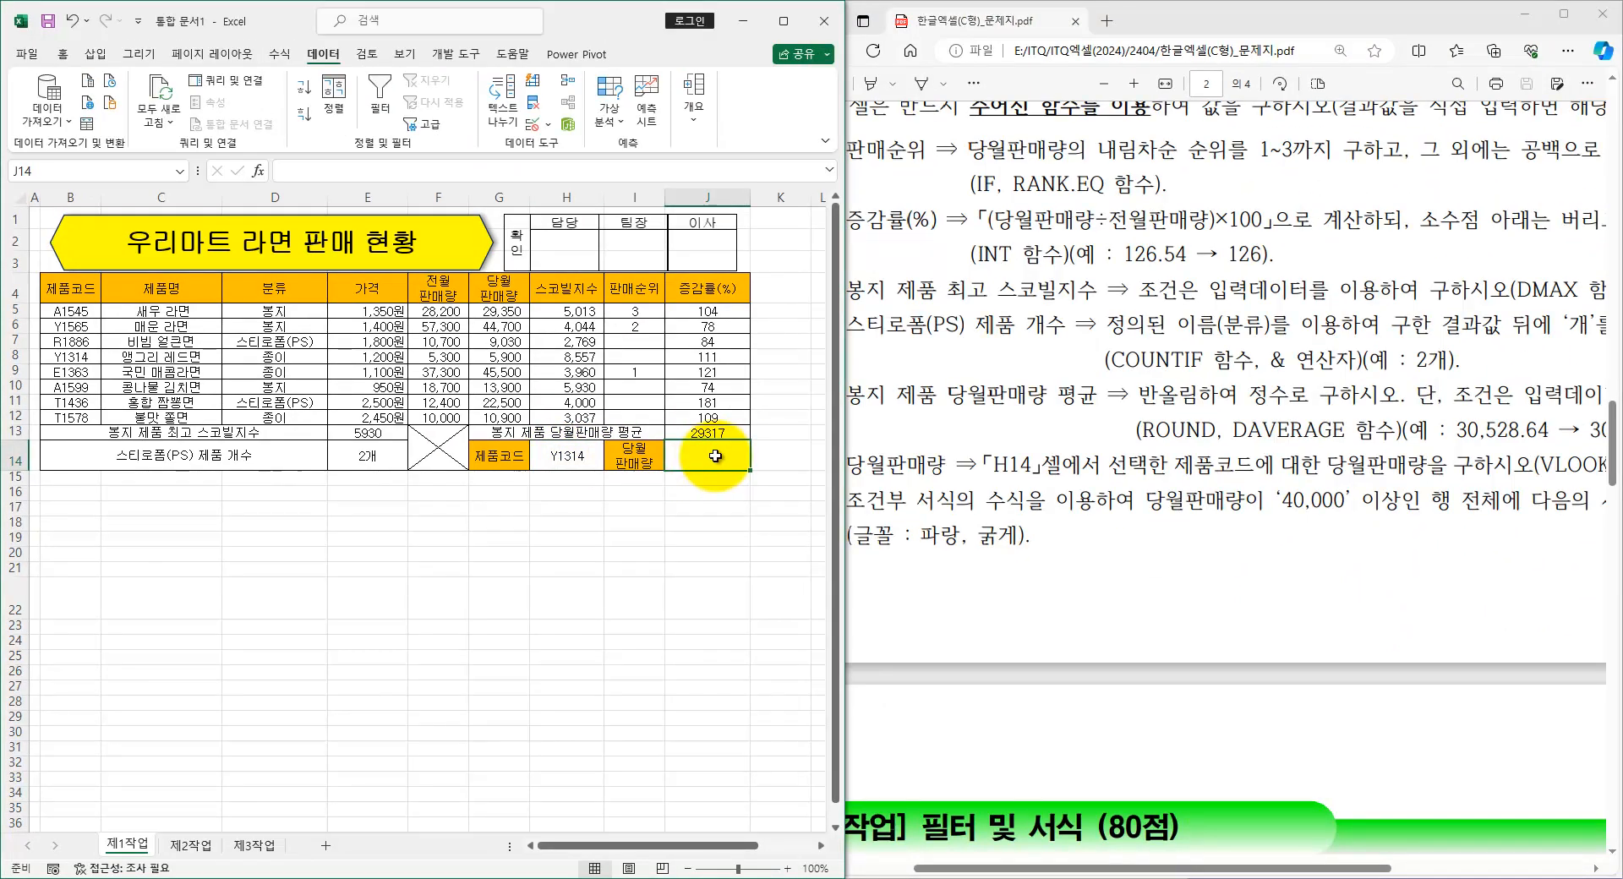
type("=VLOOKUP((")
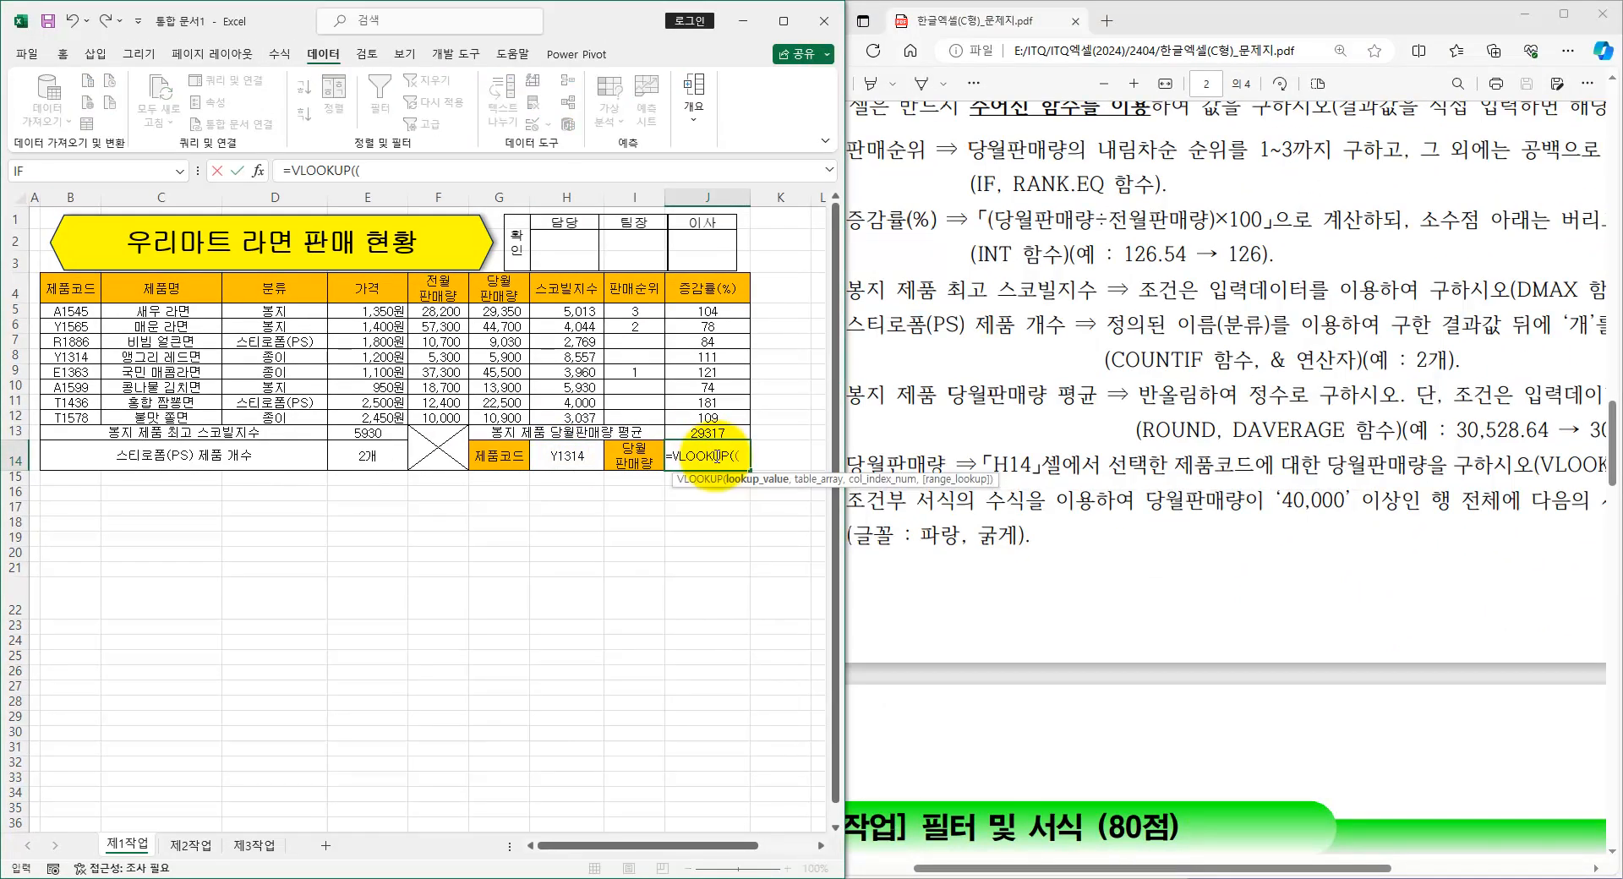
key("ctrl+a")
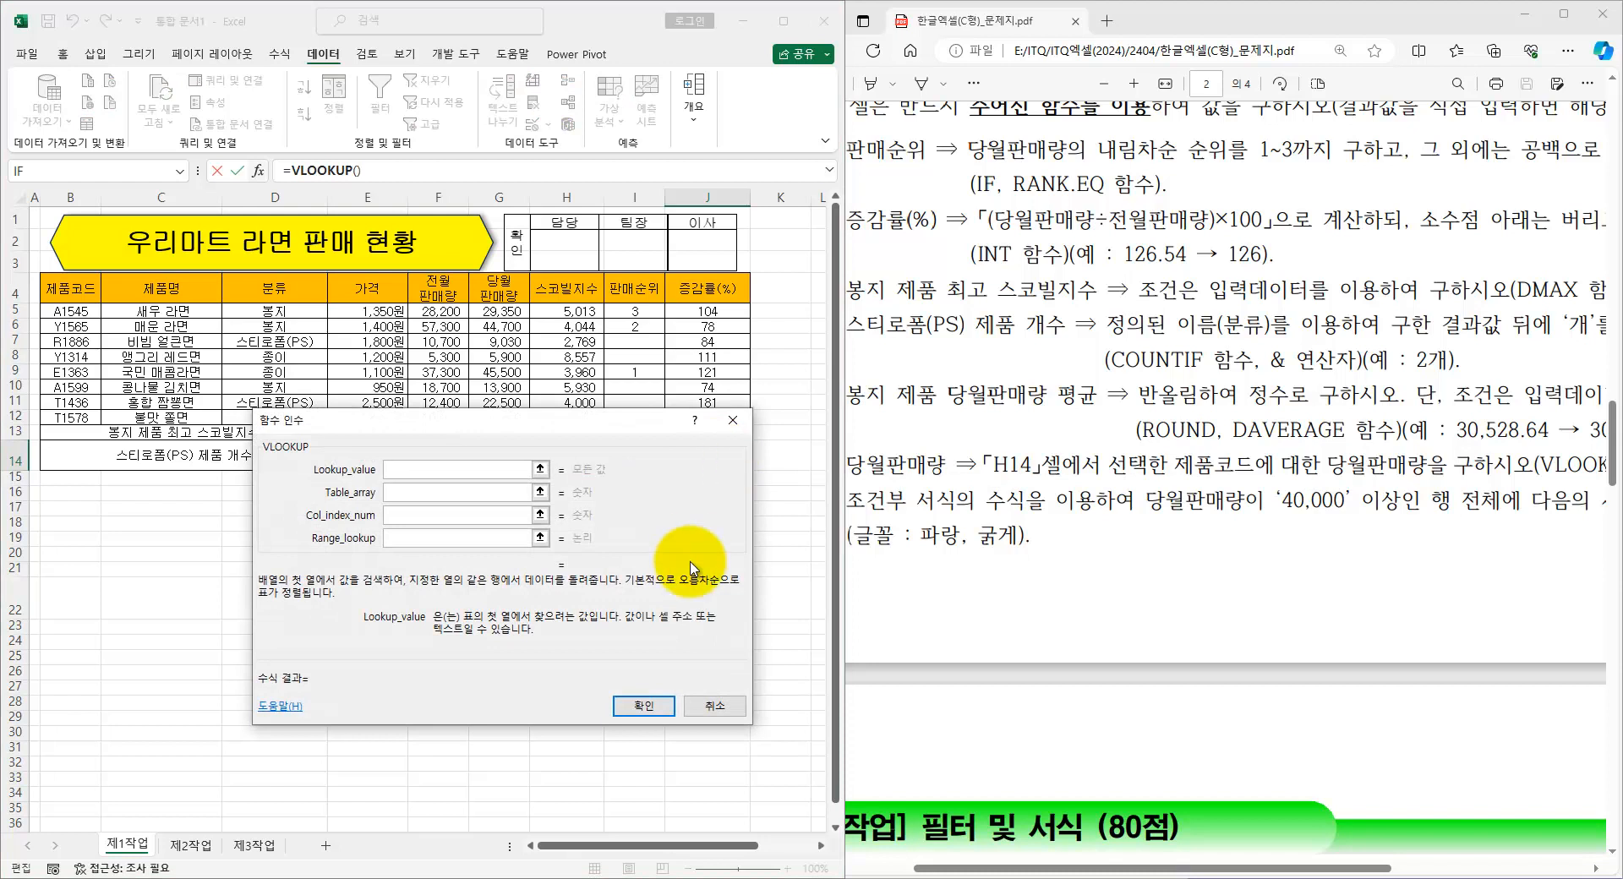
left_click_drag(602, 420, 620, 504)
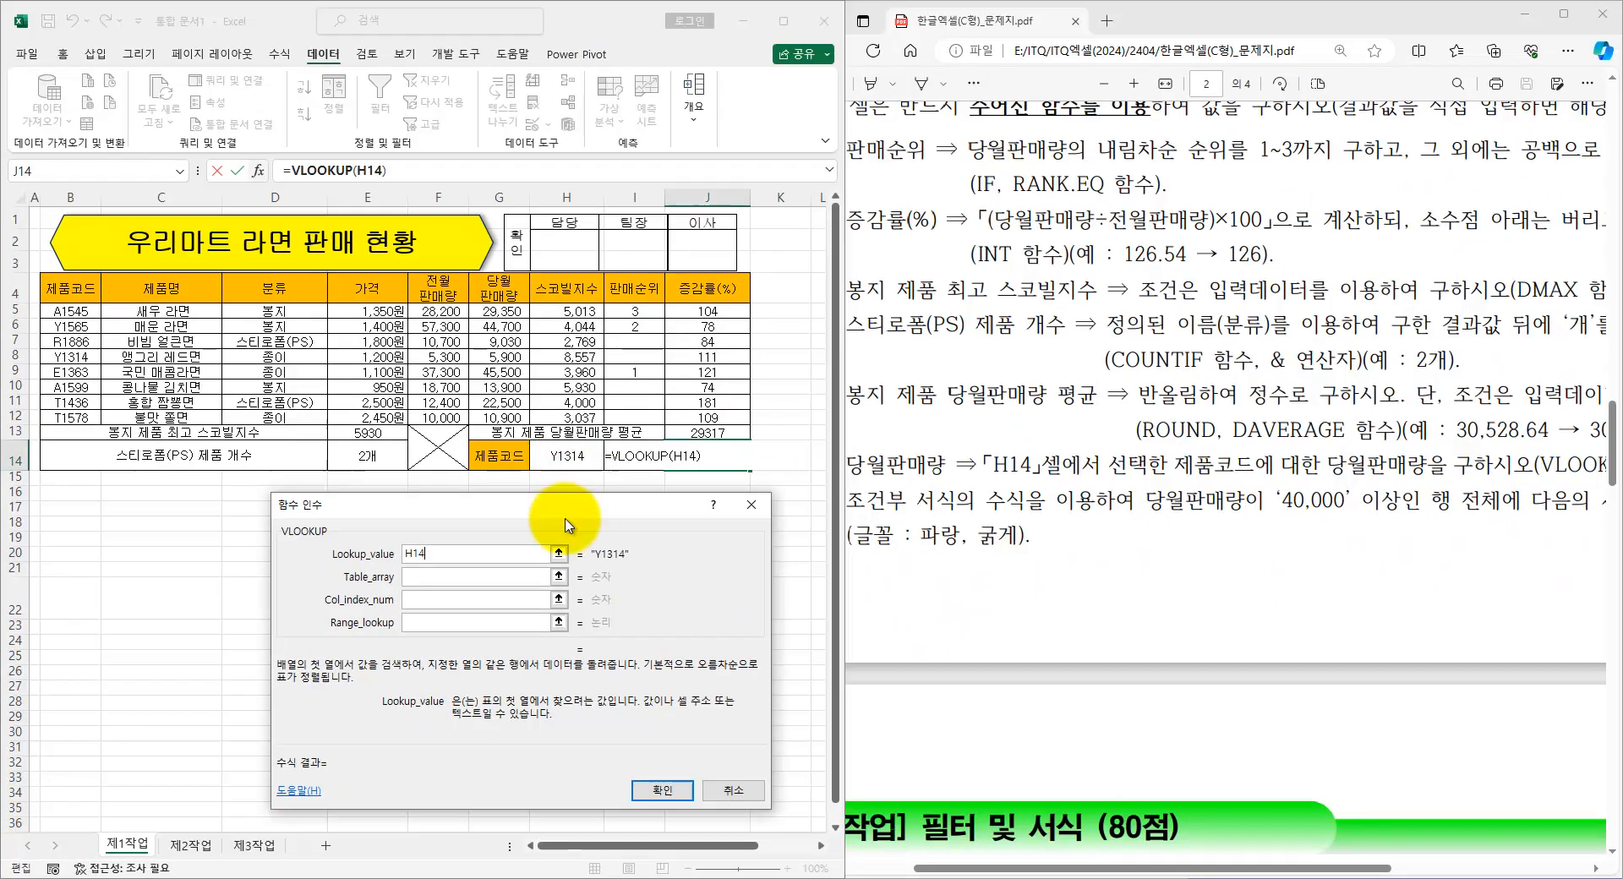
key("Tab")
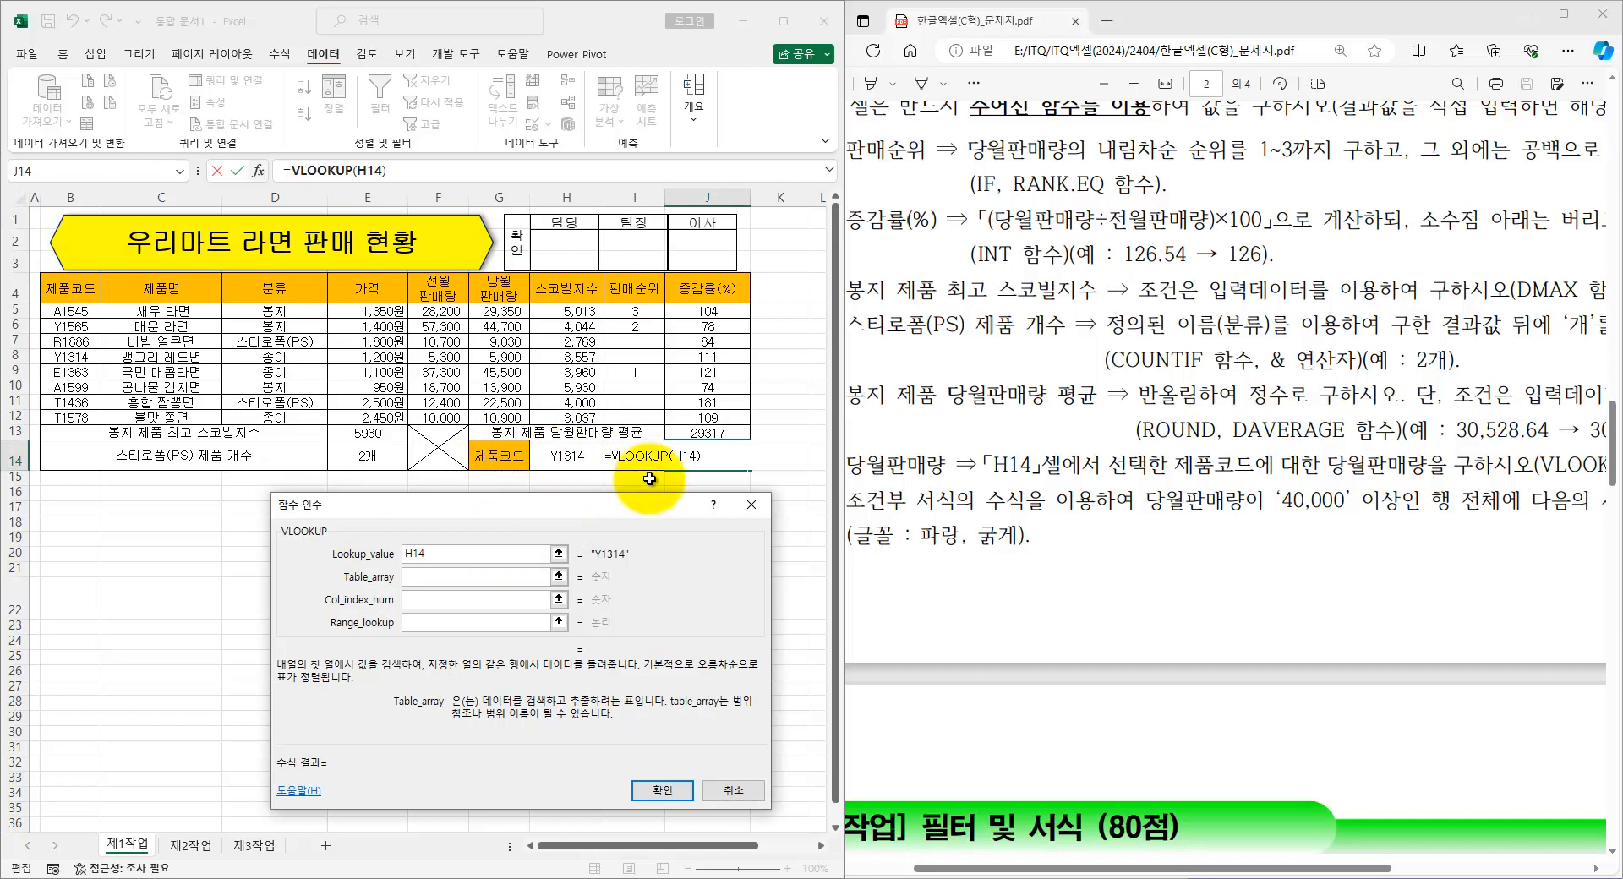
- Complete the VLOOKUP in J14 with table array B5:G12, column index 6 and range lookup 0
left_click_drag(99, 314, 513, 417)
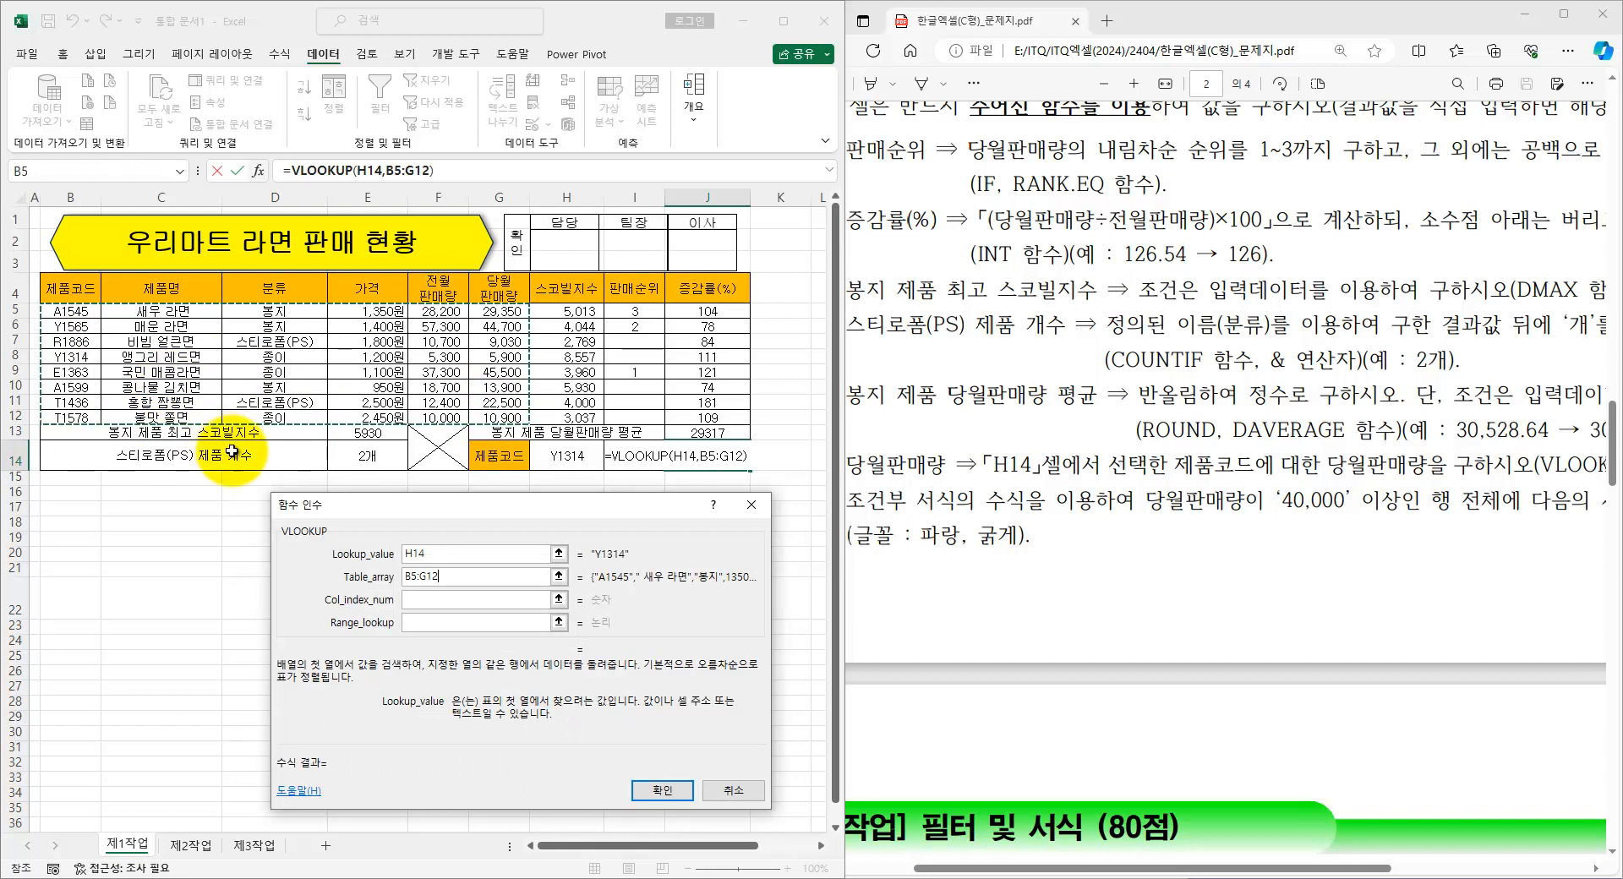
key("Tab")
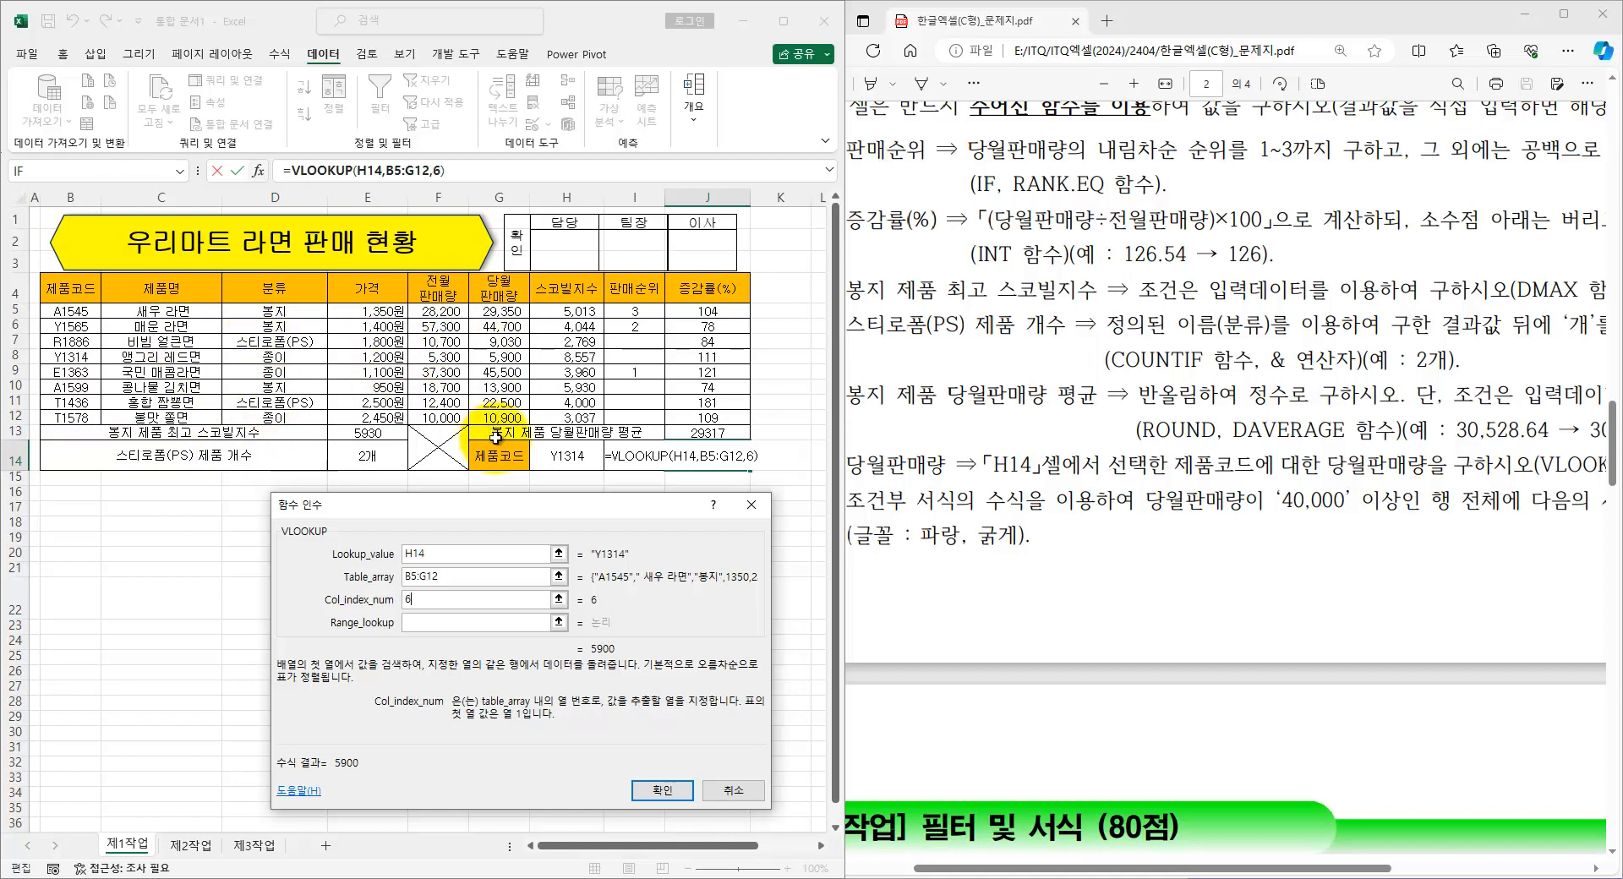
key("Tab")
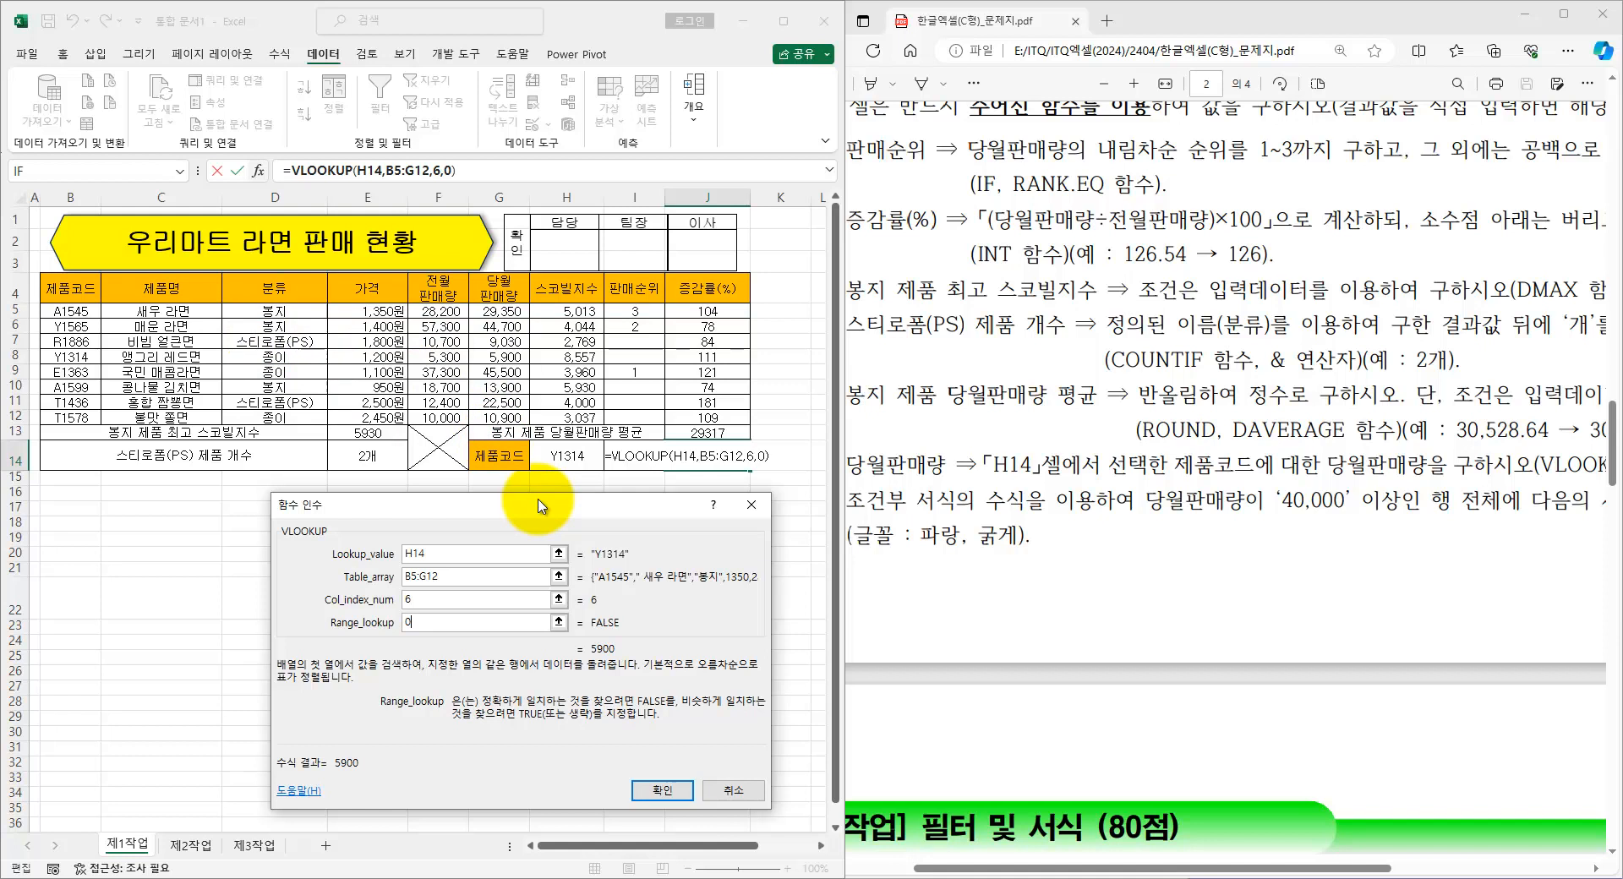
key("Return")
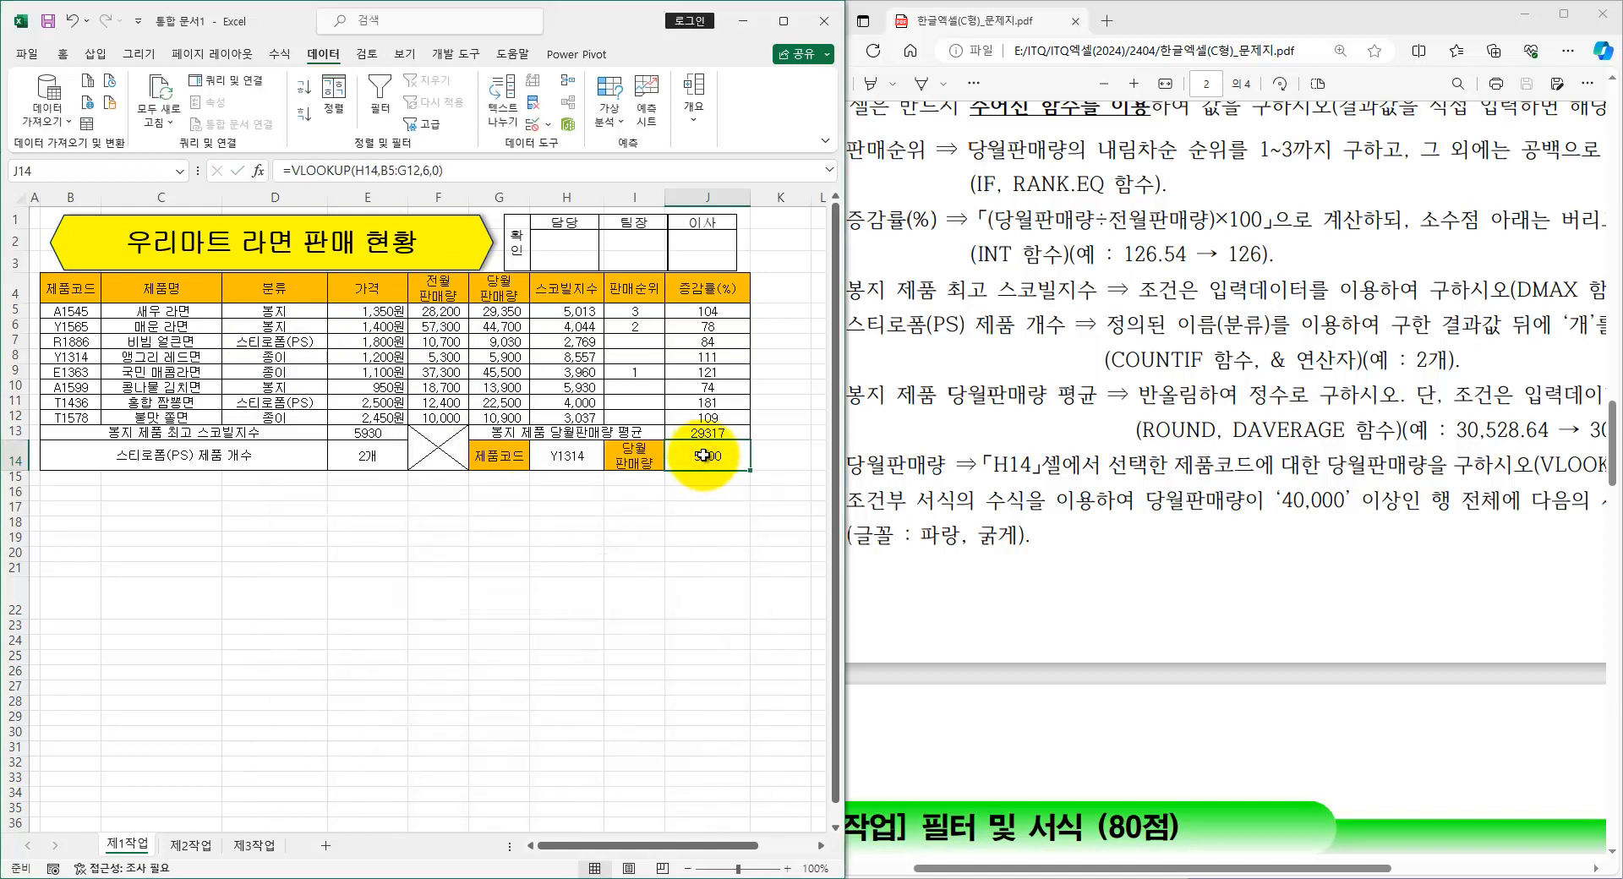
- Following the PDF's condition (7), start a new conditional formatting rule for the table's data rows B5:J12
left_click(1158, 406)
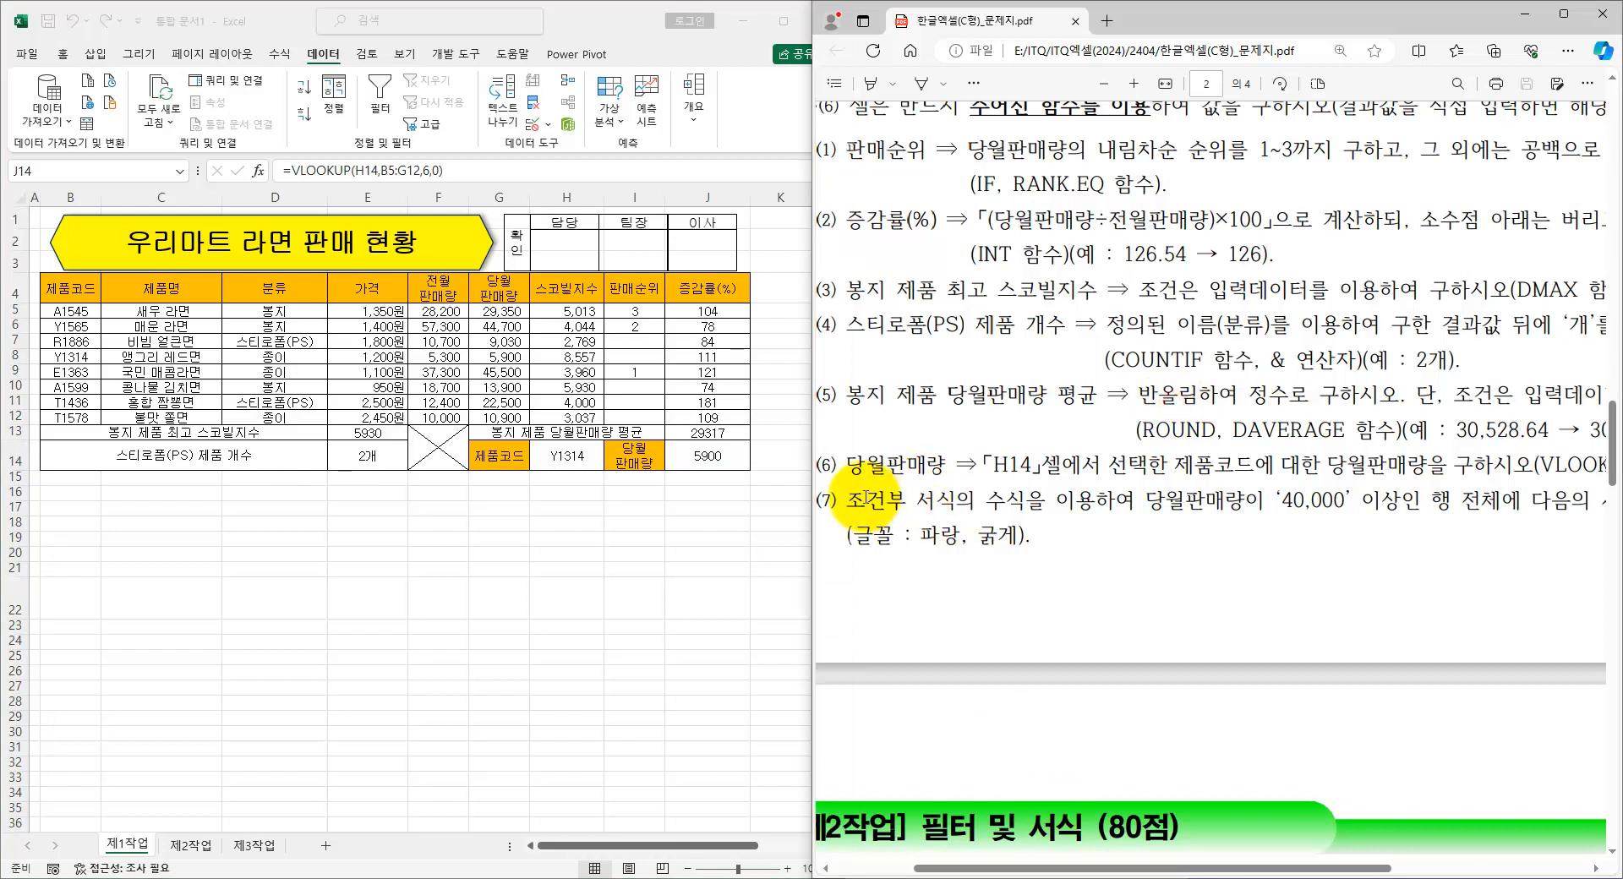
left_click_drag(849, 500, 1292, 502)
left_click(1133, 501)
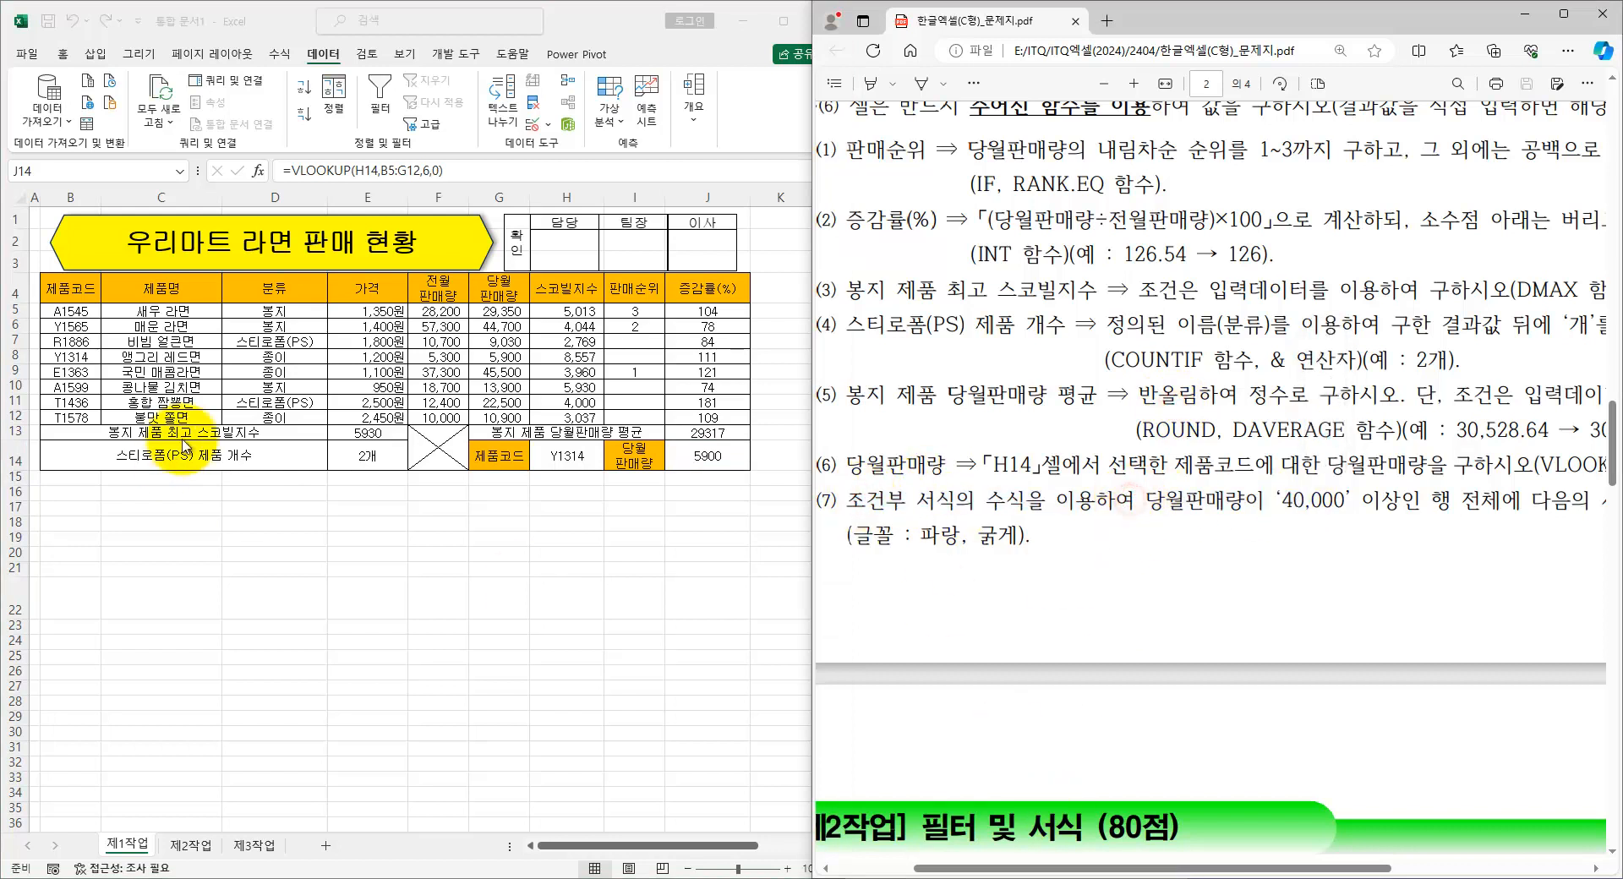
left_click(228, 415)
left_click_drag(52, 312, 714, 420)
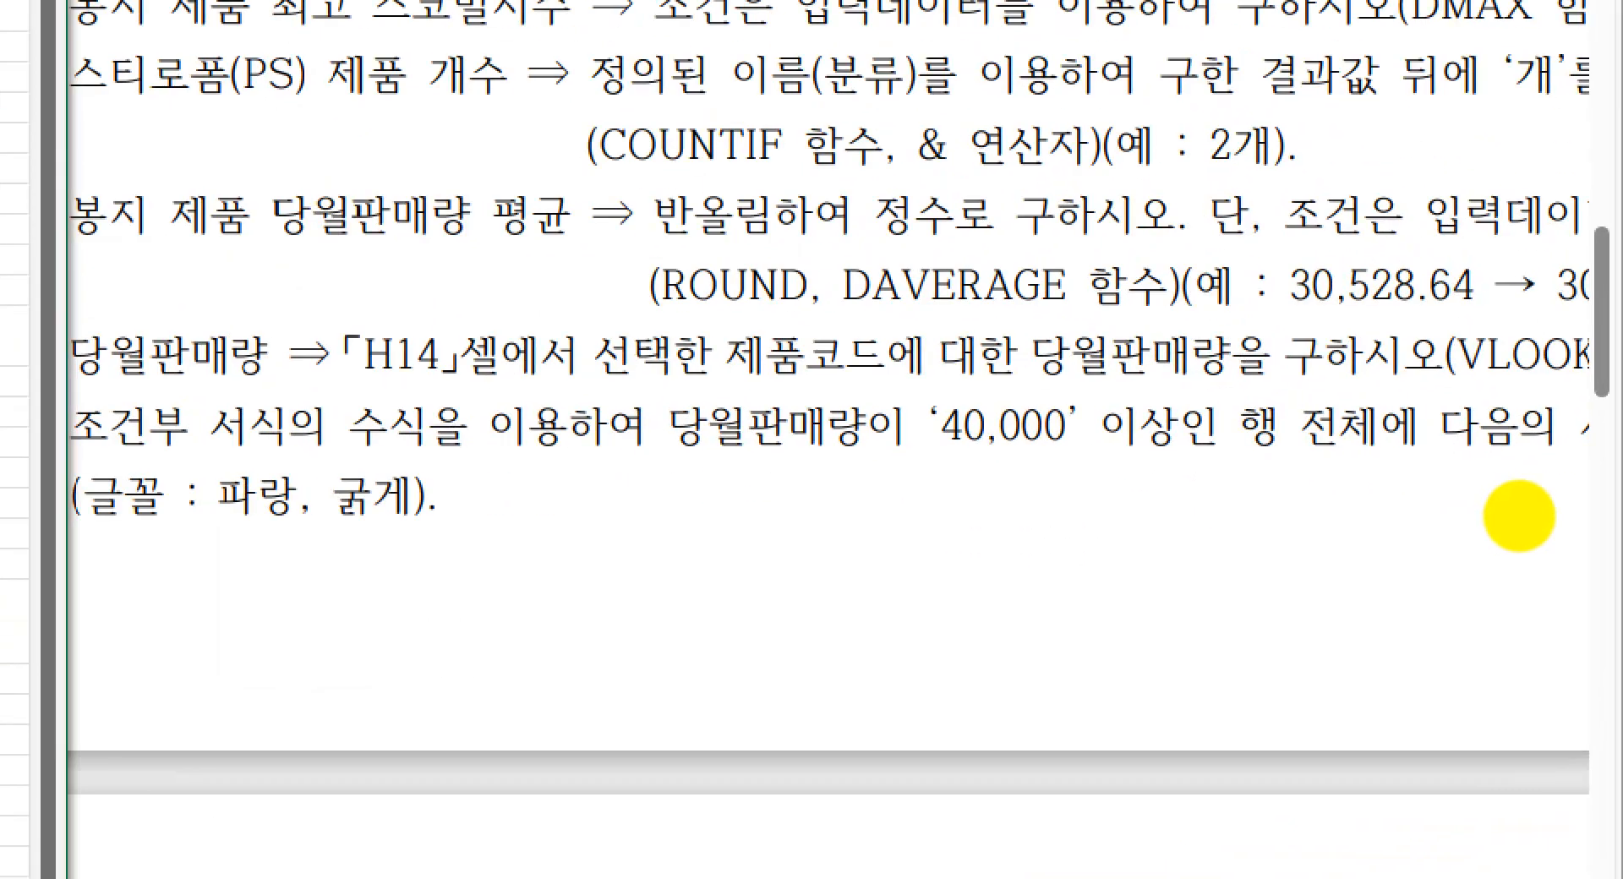
mouse_move(1443, 427)
left_mouse_down()
mouse_move(1236, 404)
mouse_move(1413, 445)
left_mouse_up()
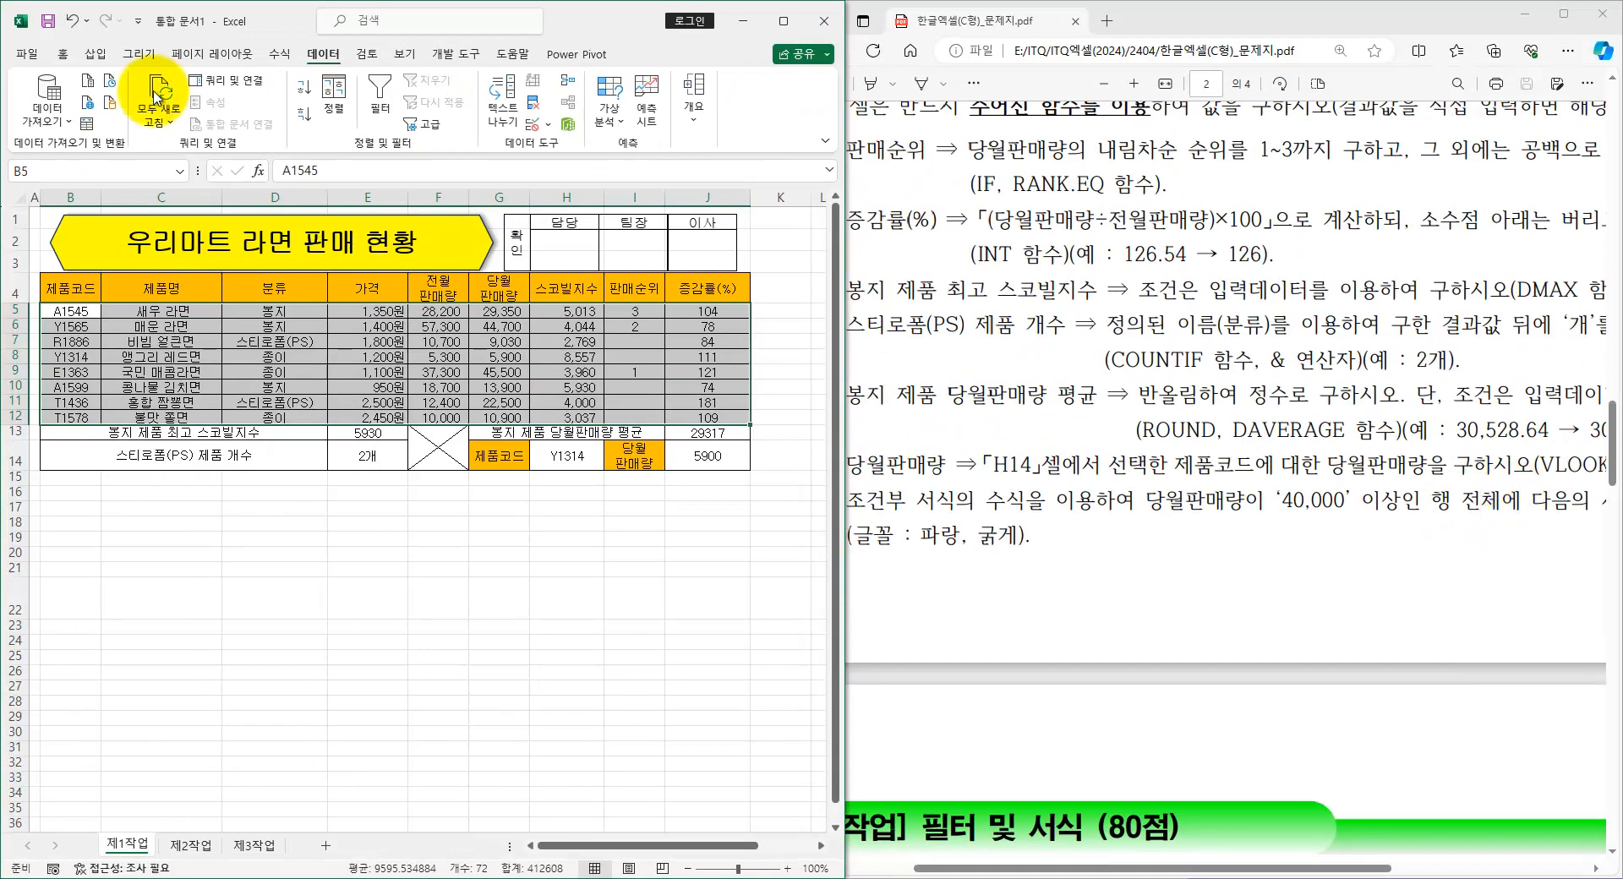
left_click(62, 54)
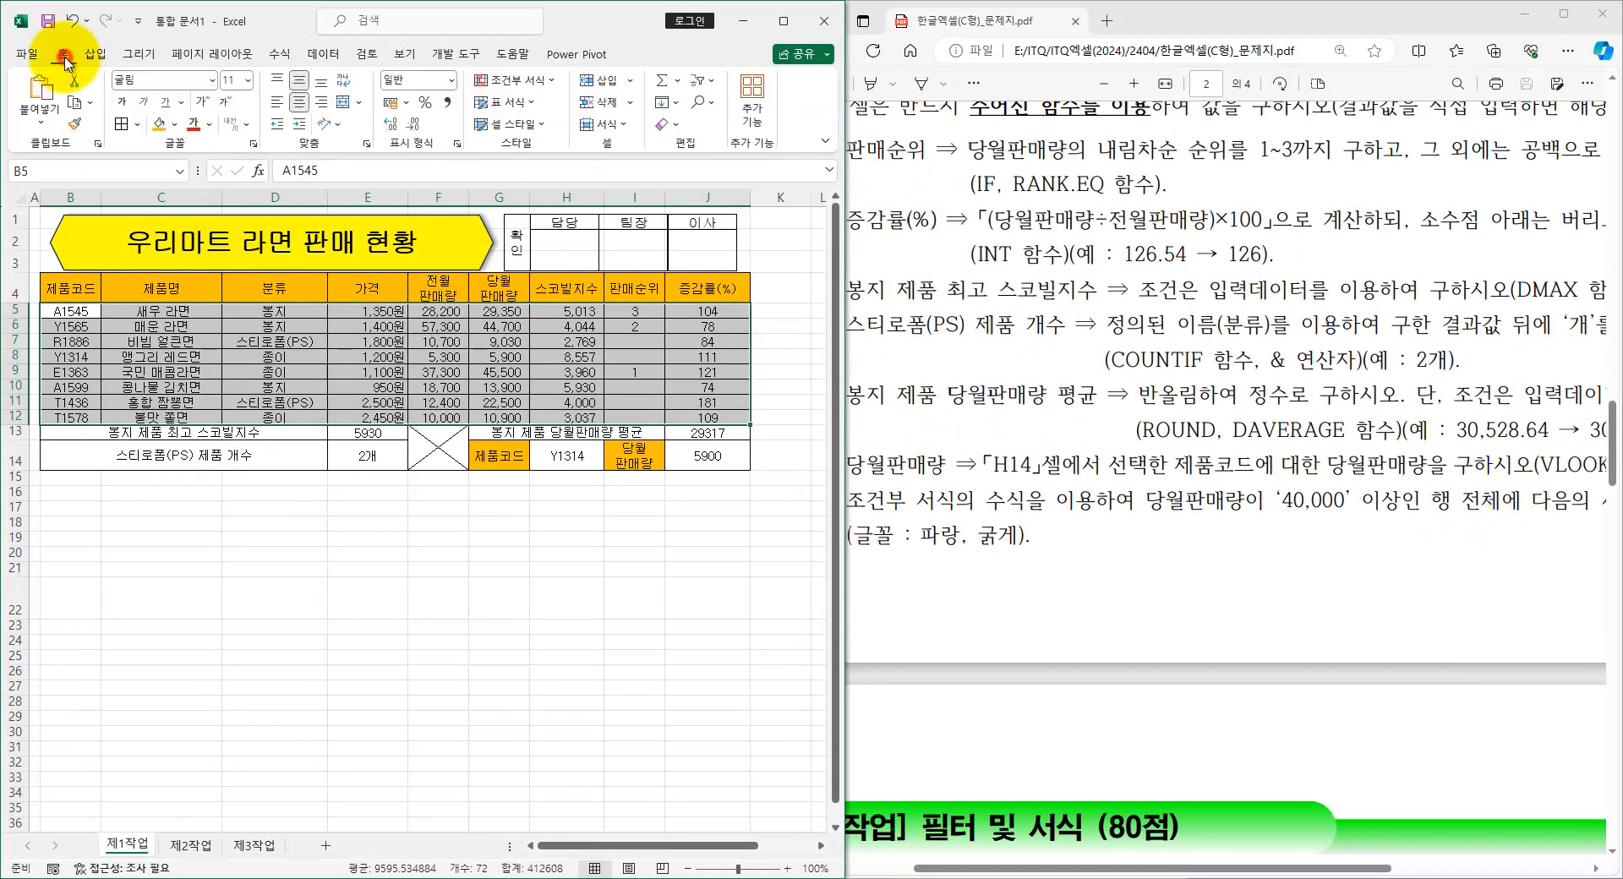
left_click(513, 81)
left_click(532, 287)
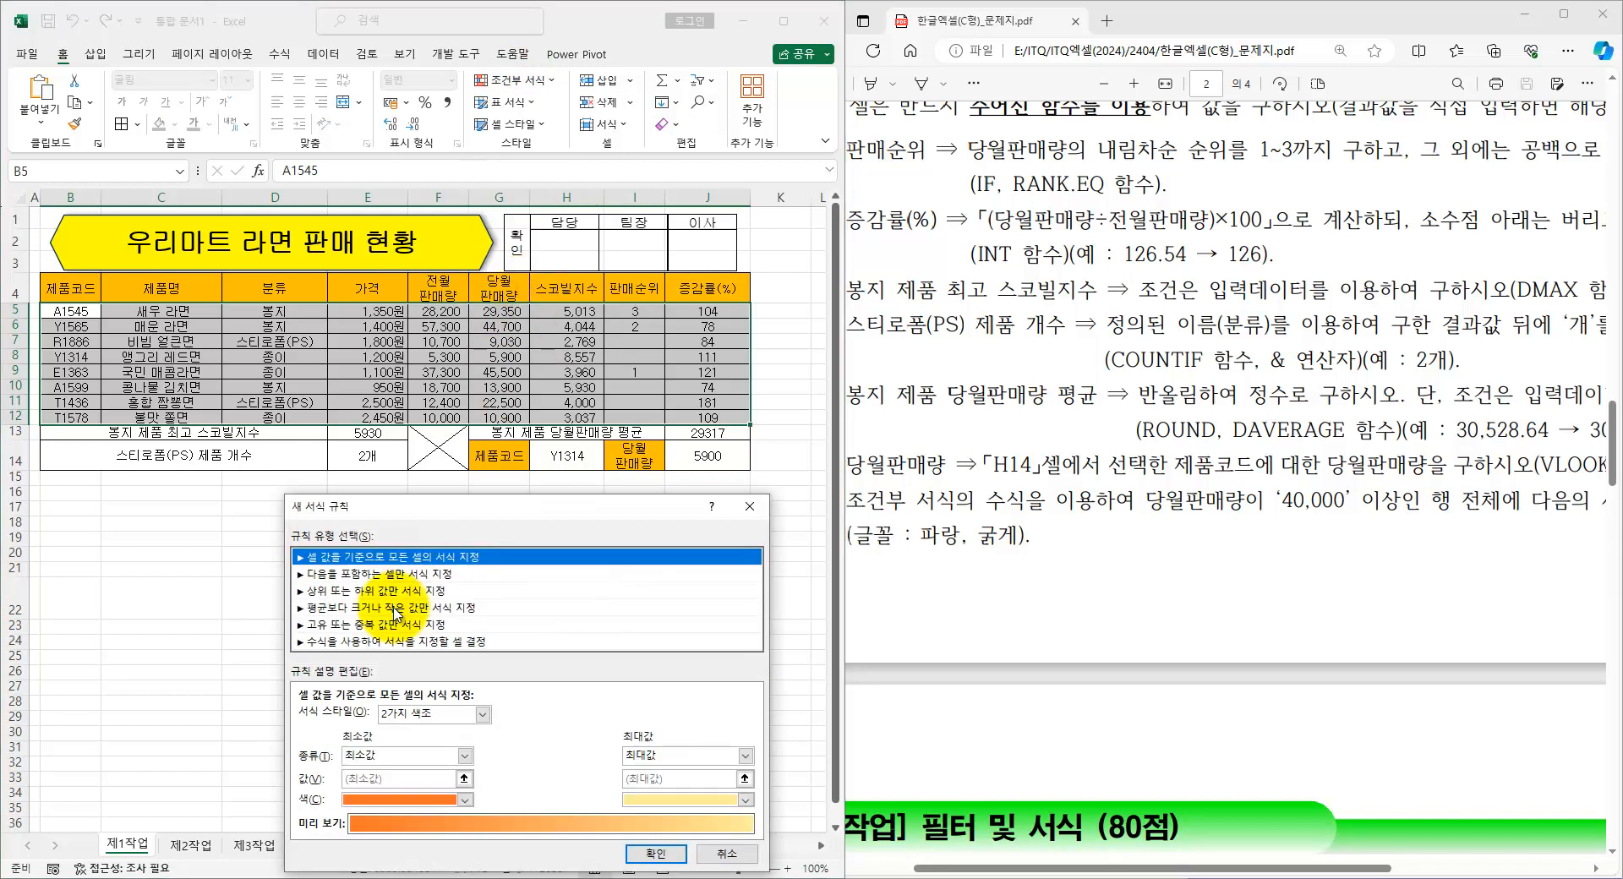
- Base the new rule on a formula and enter =$G5>=40000 as its condition
left_click(345, 642)
left_click_drag(418, 505, 658, 331)
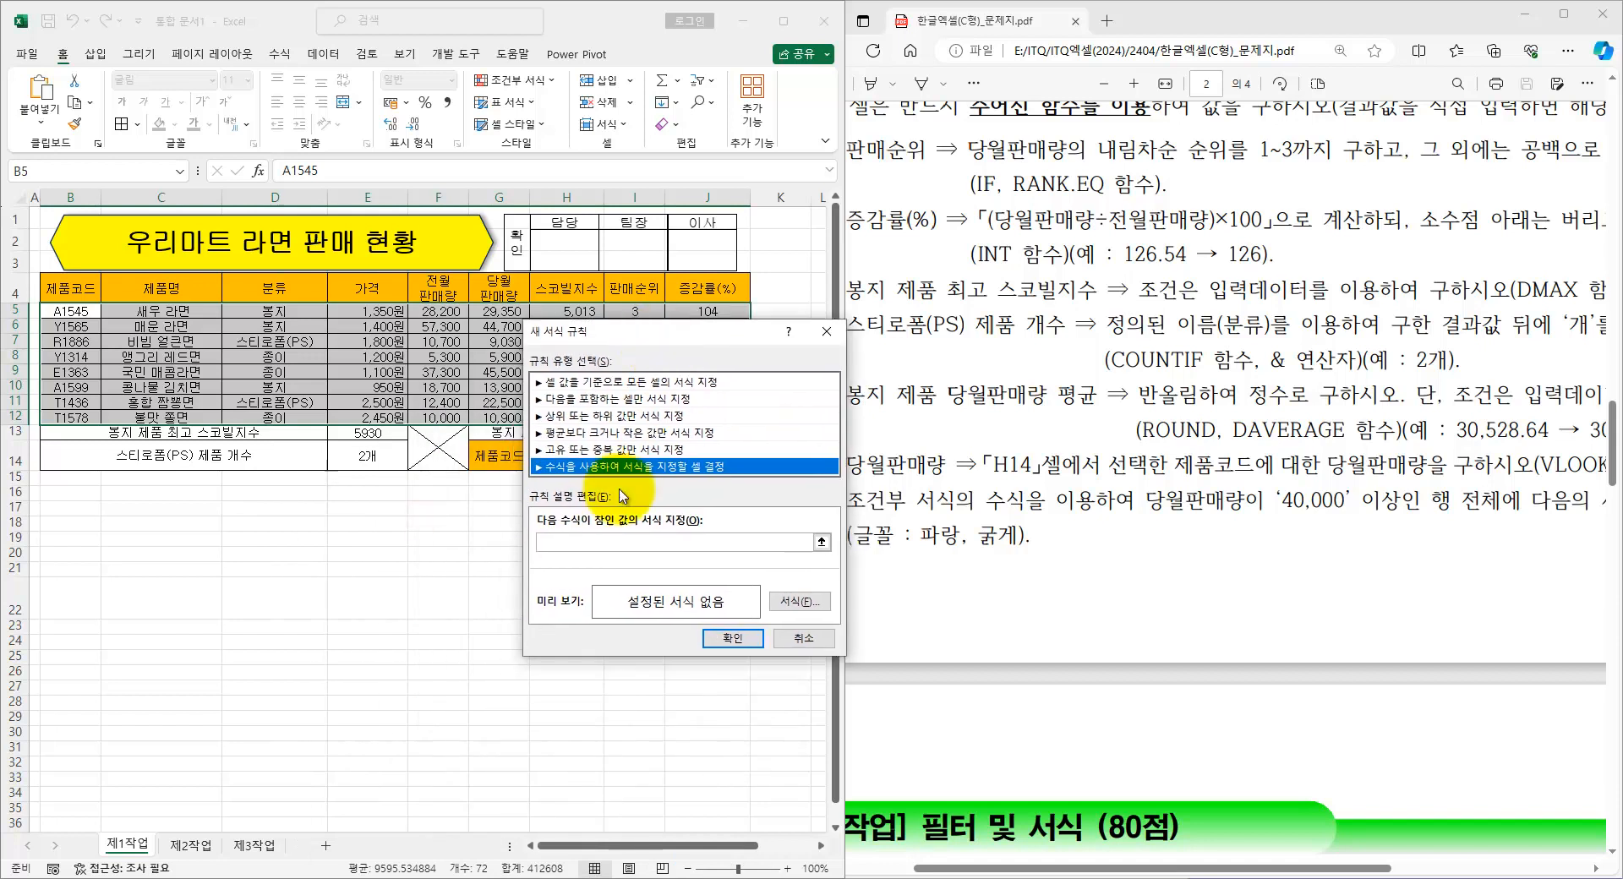
left_click(592, 541)
key("ctrl+1")
left_click(1251, 511)
mouse_move(1278, 514)
left_mouse_down()
mouse_move(1194, 537)
mouse_move(1268, 417)
left_mouse_up()
key("Escape")
left_click_drag(619, 337, 609, 448)
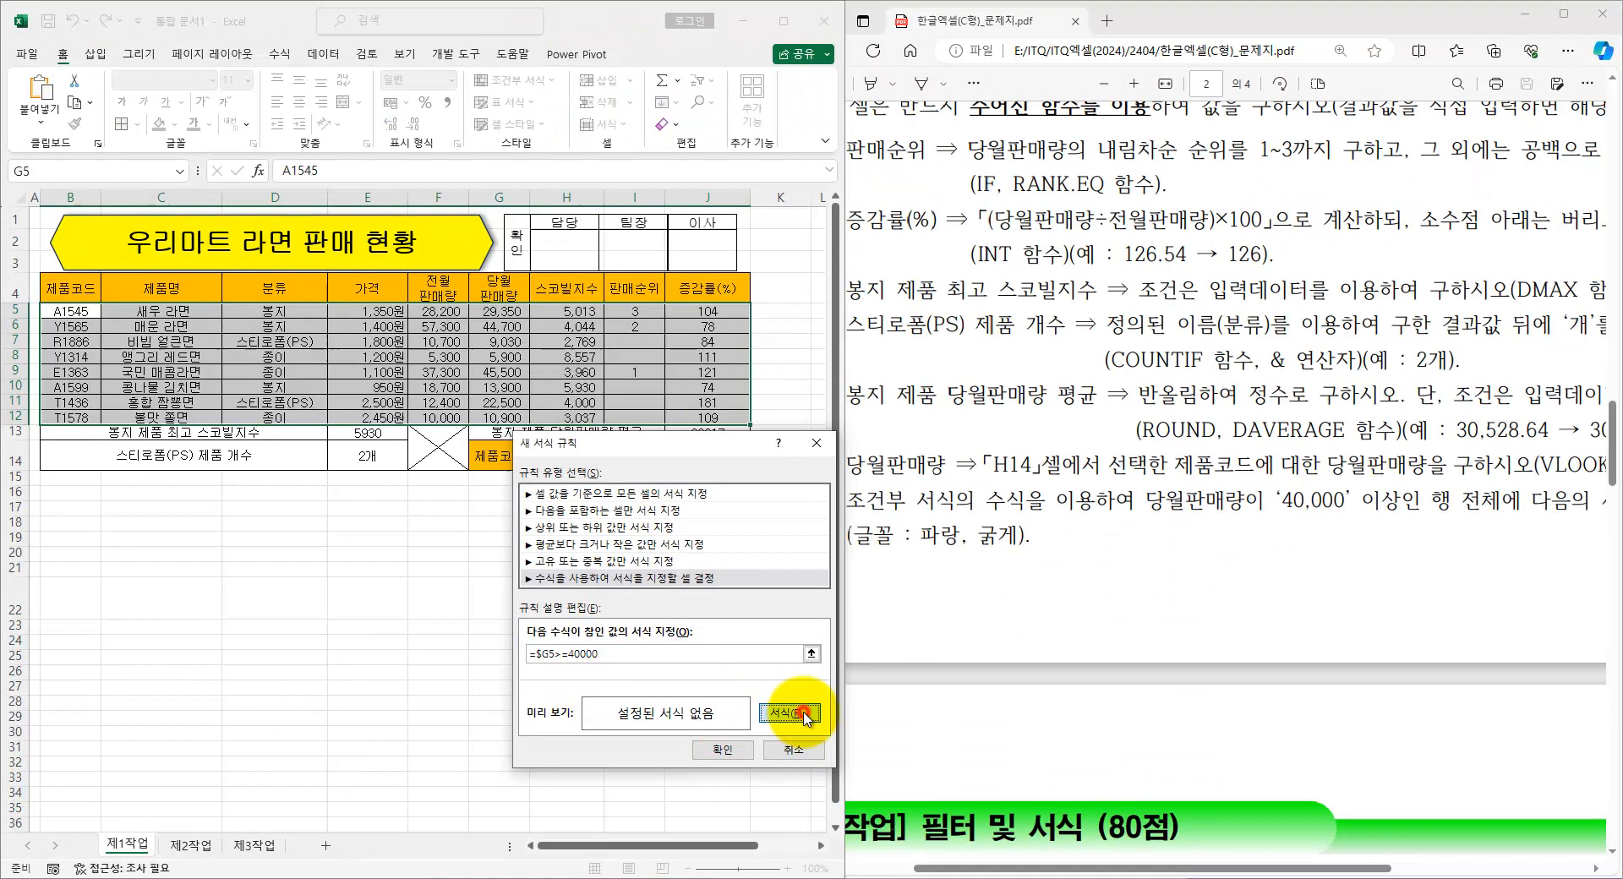
- Give the rule a bold (굵게) font in standard blue (파랑) and apply it to the data rows
left_click(805, 717)
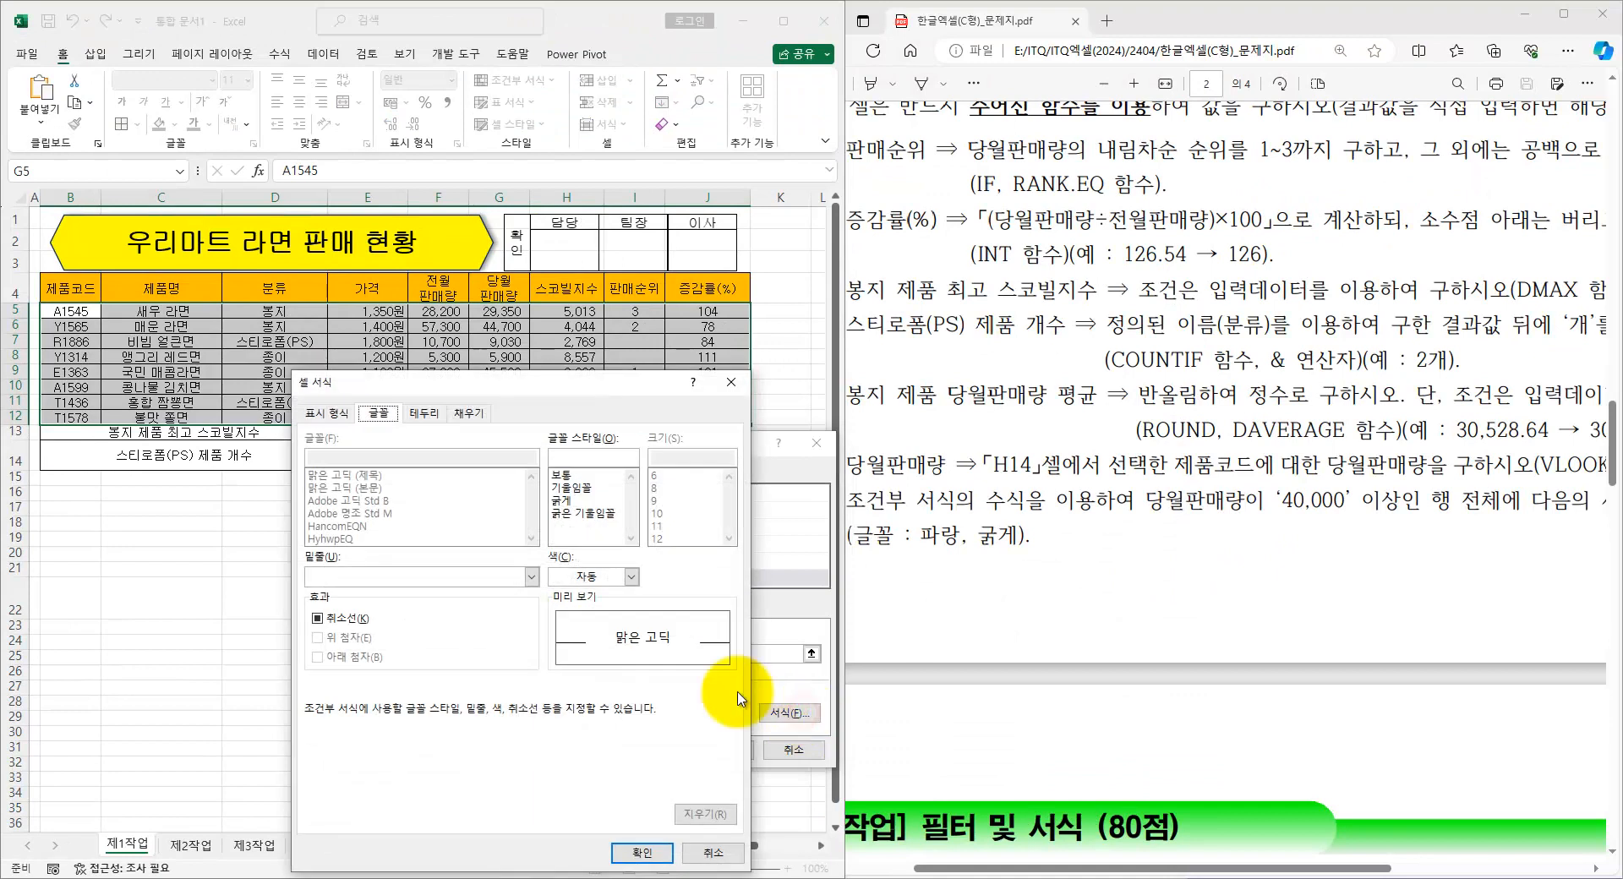
left_click(582, 501)
left_click(593, 576)
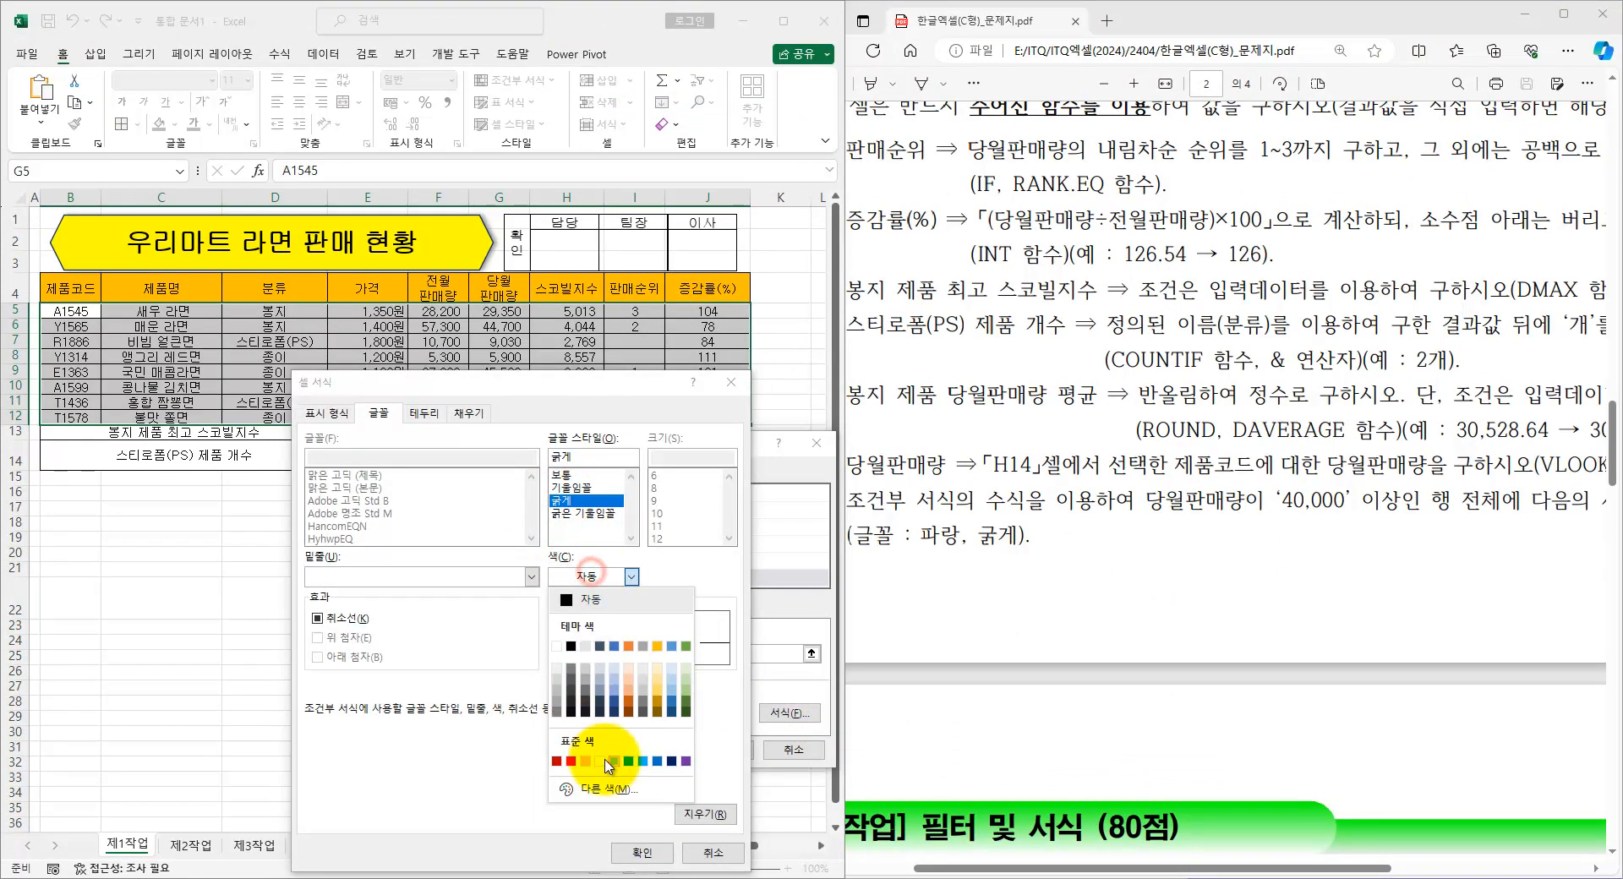
left_click(657, 762)
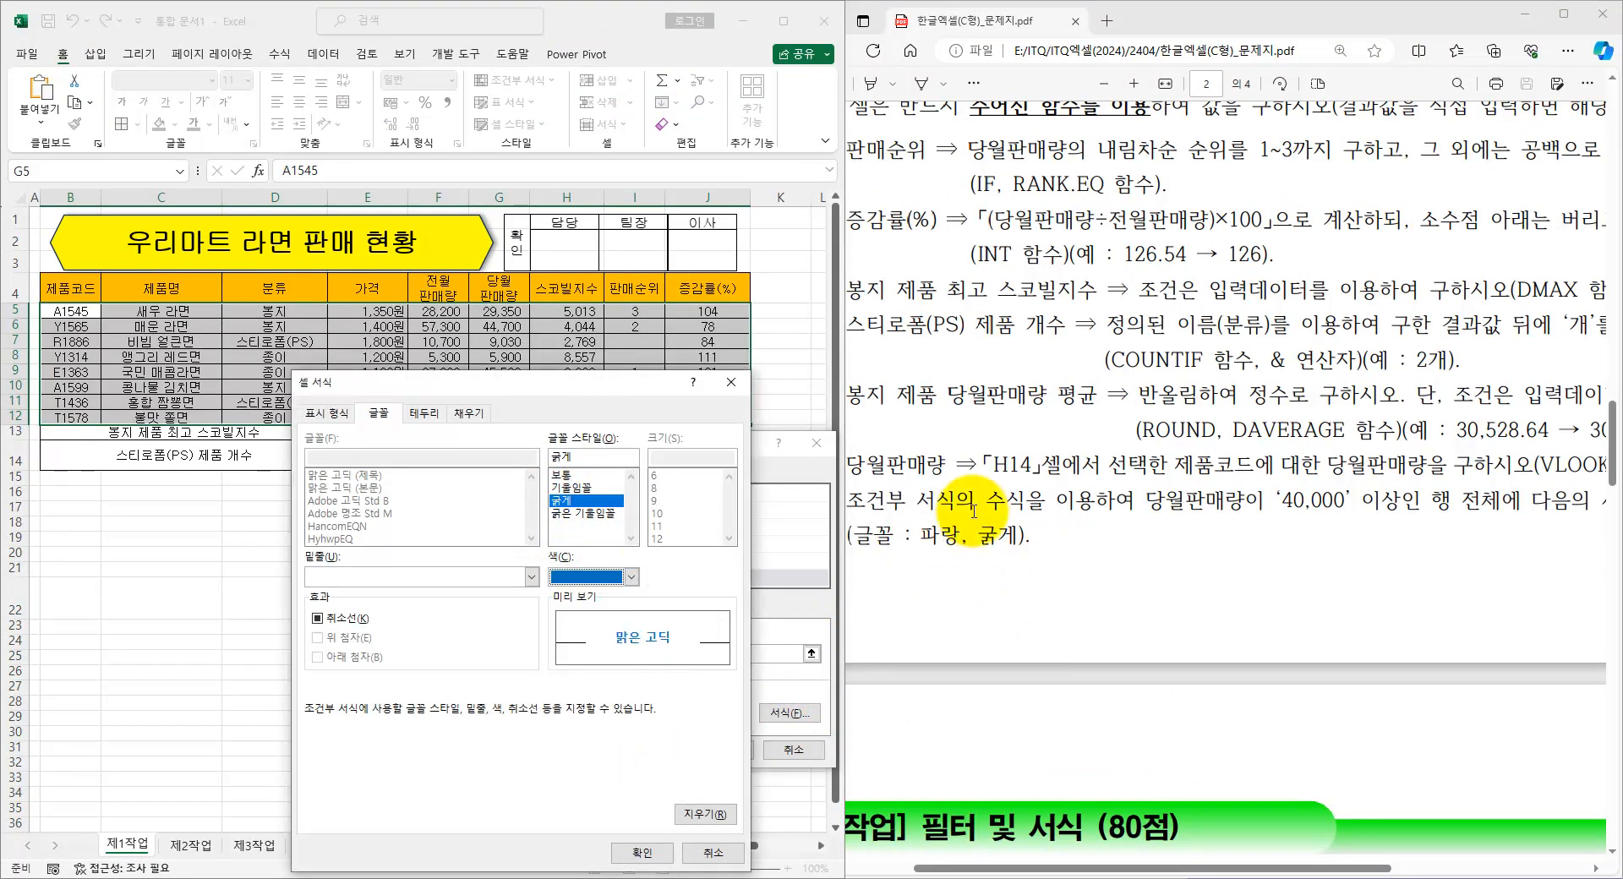
left_click(642, 852)
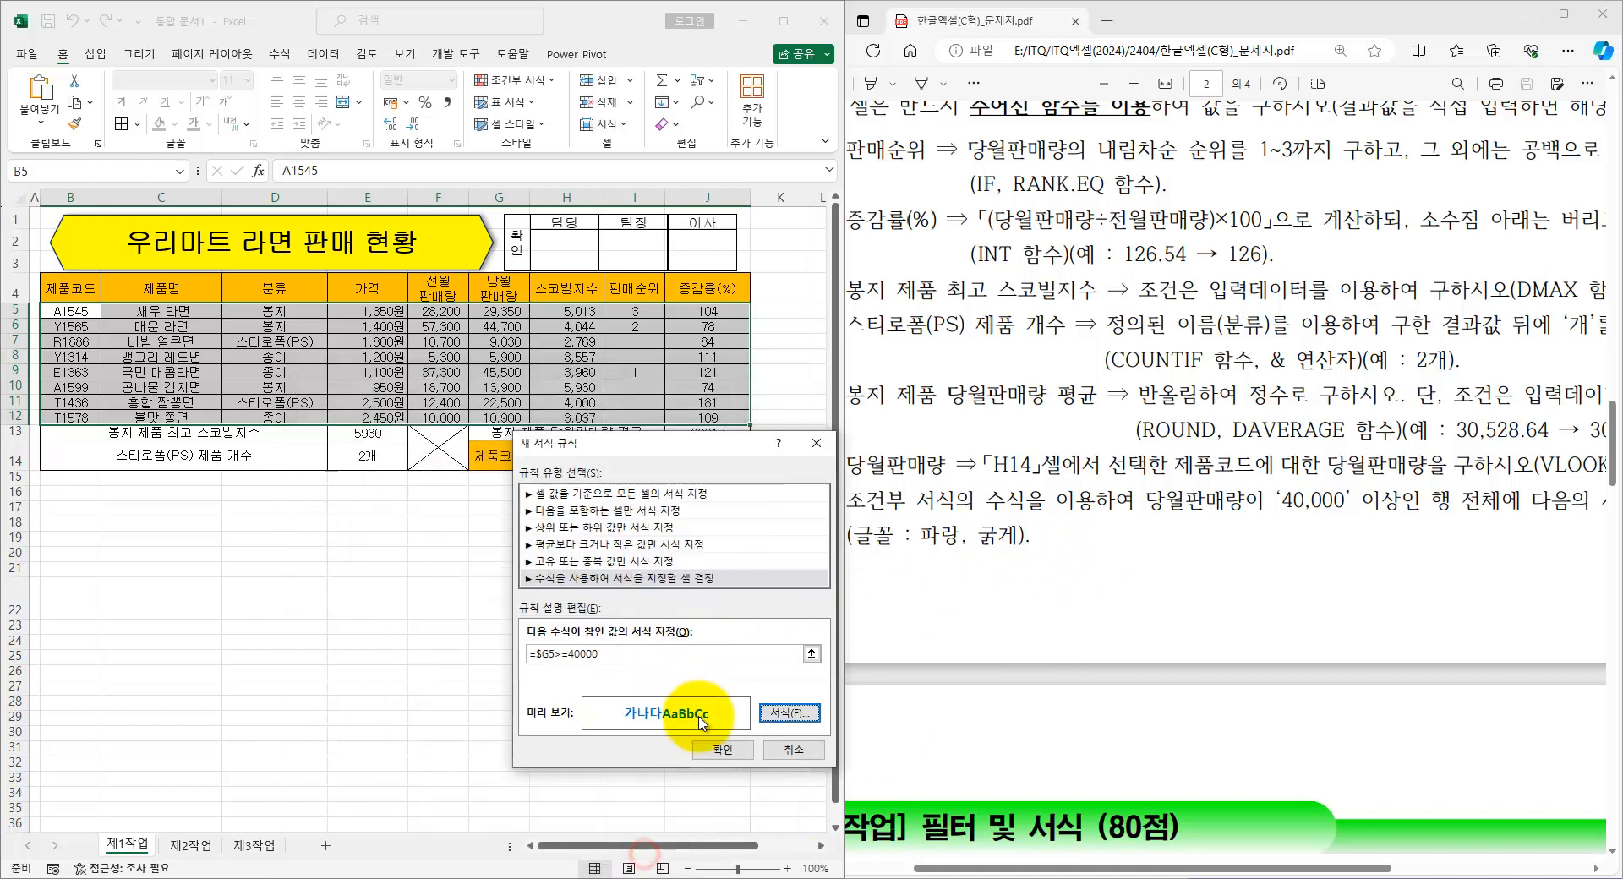
left_click(725, 748)
- Autofit the widths of columns F and G to their contents
left_click_drag(429, 196, 524, 197)
double_click(530, 197)
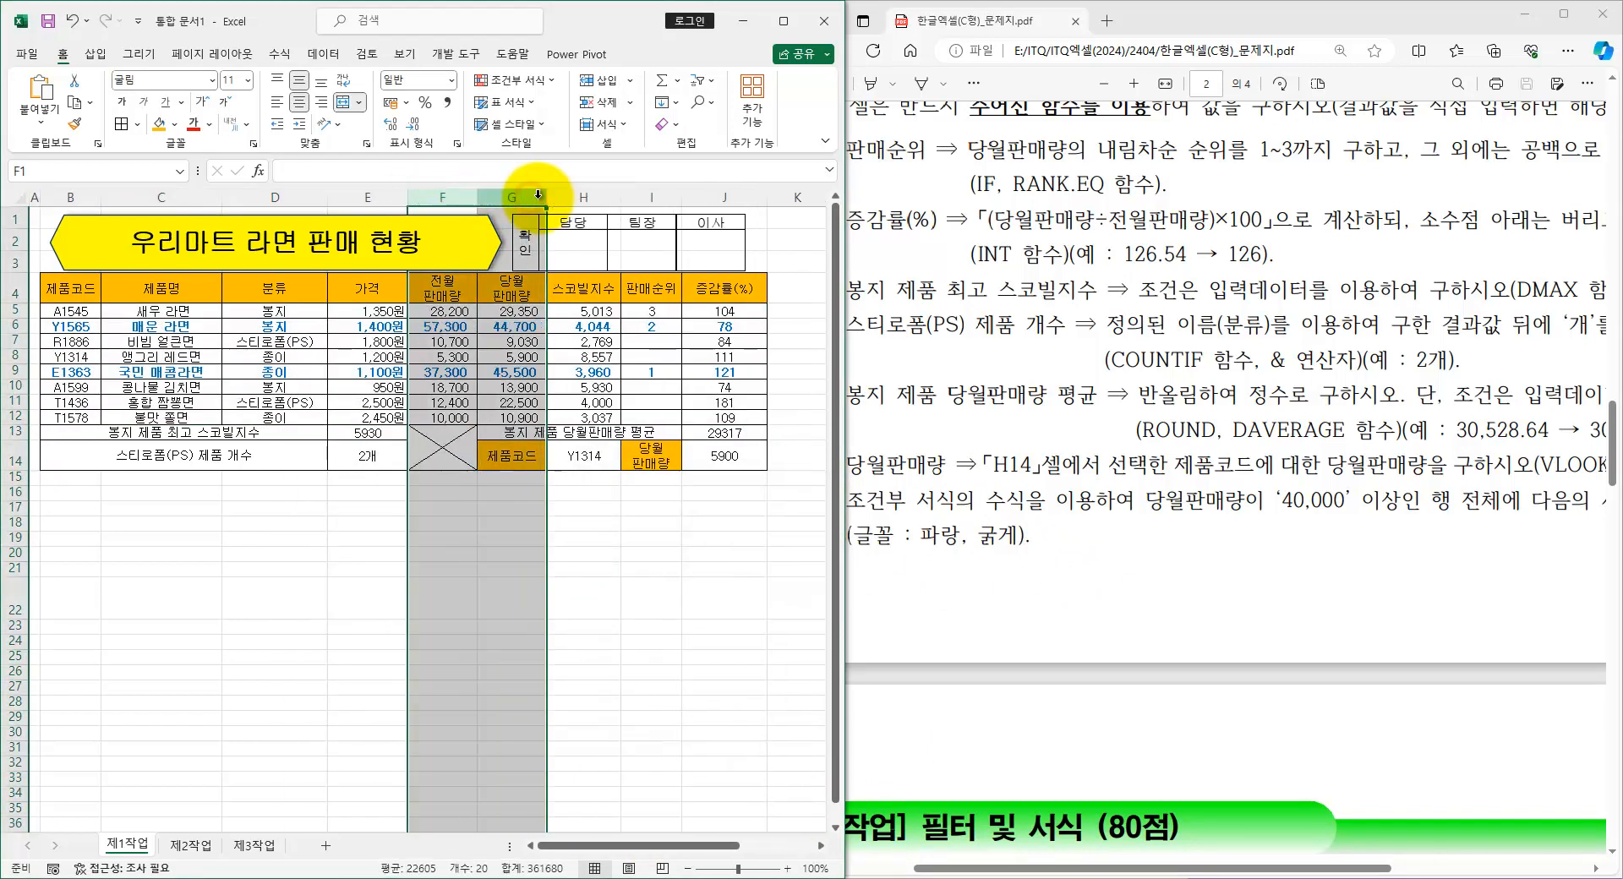
left_click(503, 423)
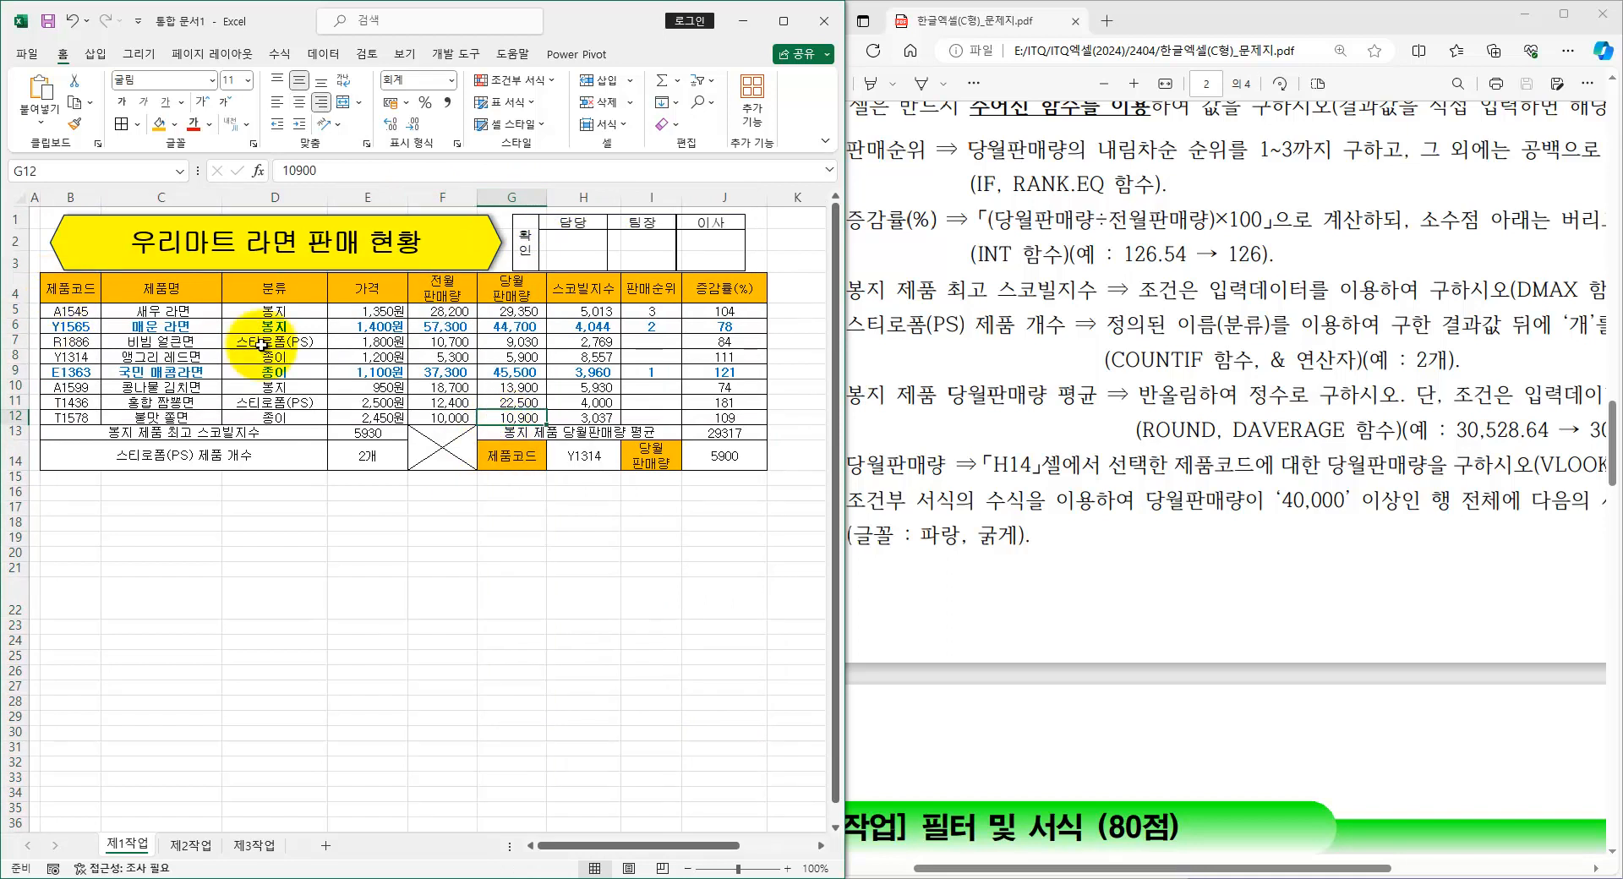
- Hide the gridlines on the 제1작업 sheet and apply thick outside borders to the table B4:J14 and its data rows B5:J12
left_click(405, 54)
left_click(253, 102)
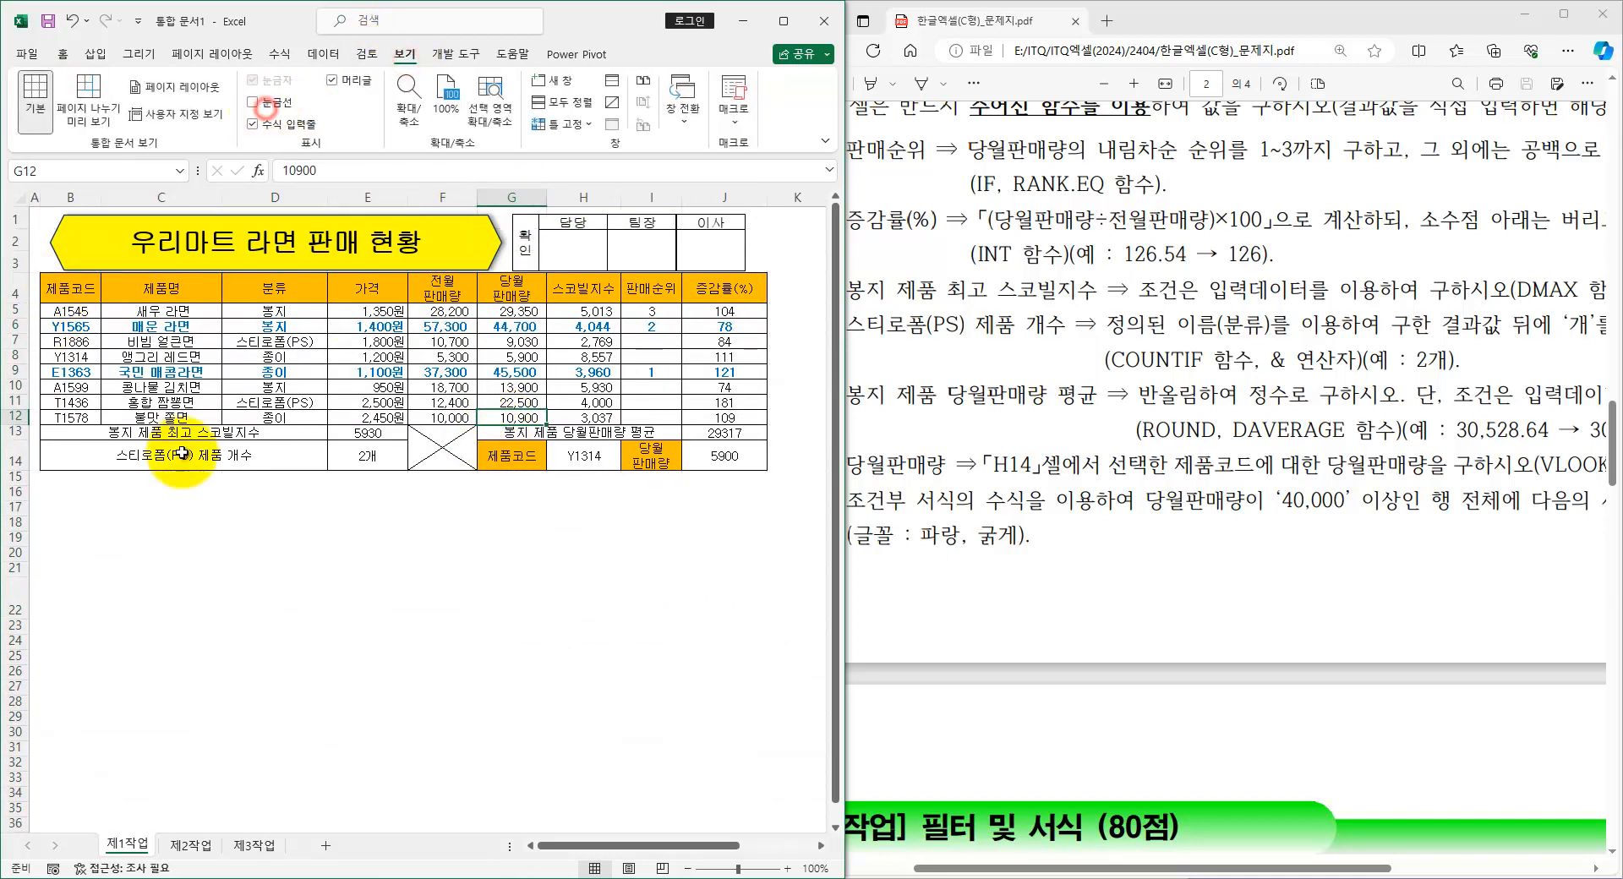
left_click_drag(60, 289, 724, 456)
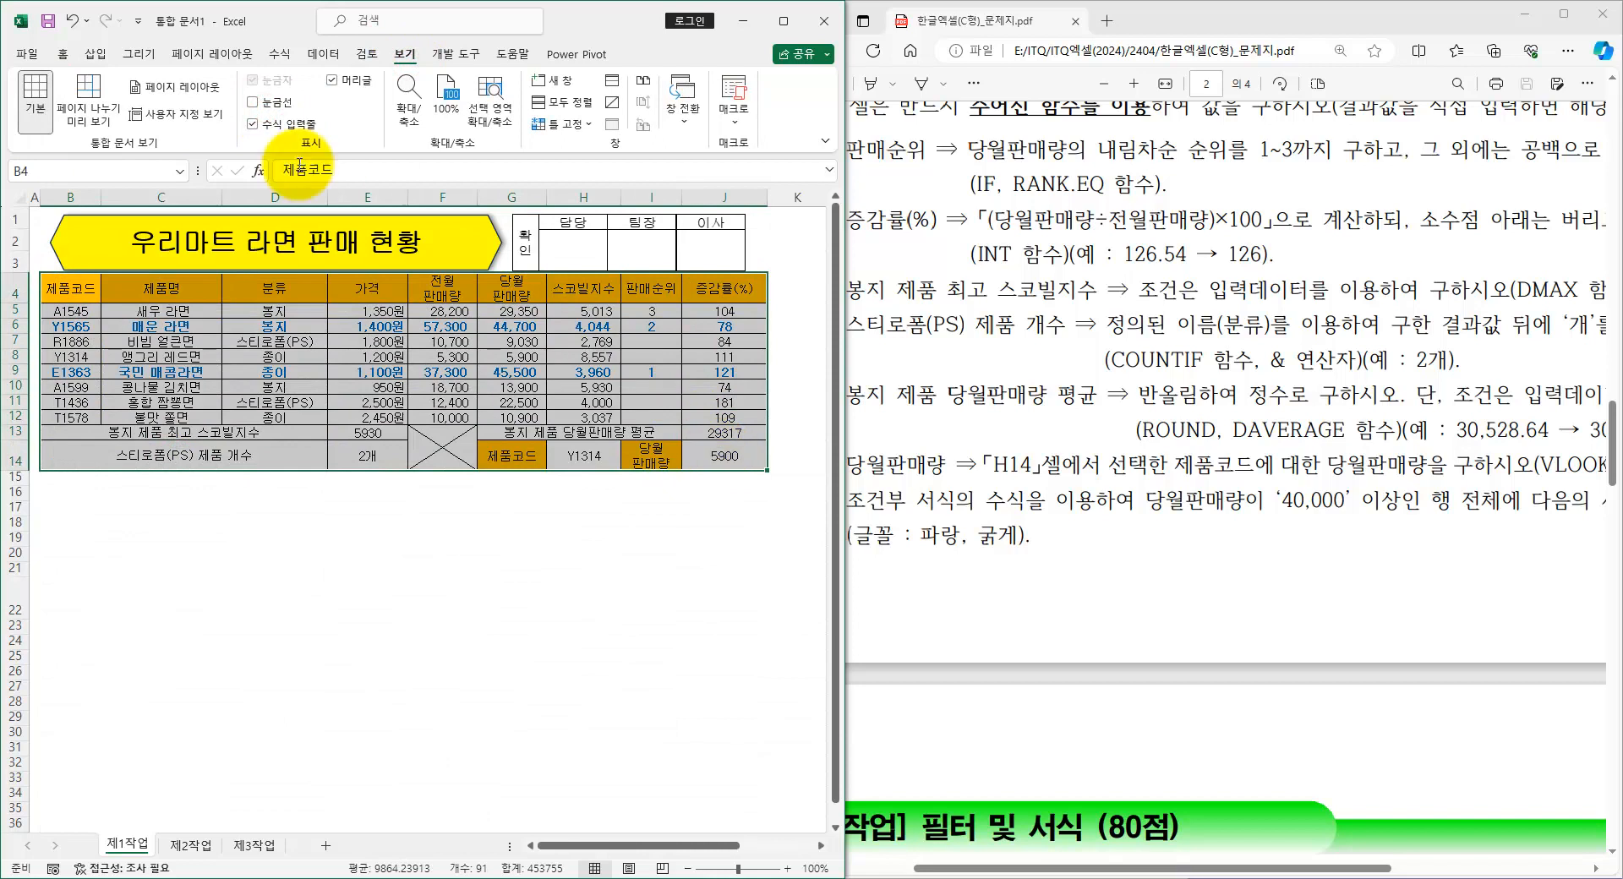
left_click(63, 53)
left_click(141, 124)
left_click(170, 348)
left_click_drag(60, 306, 724, 417)
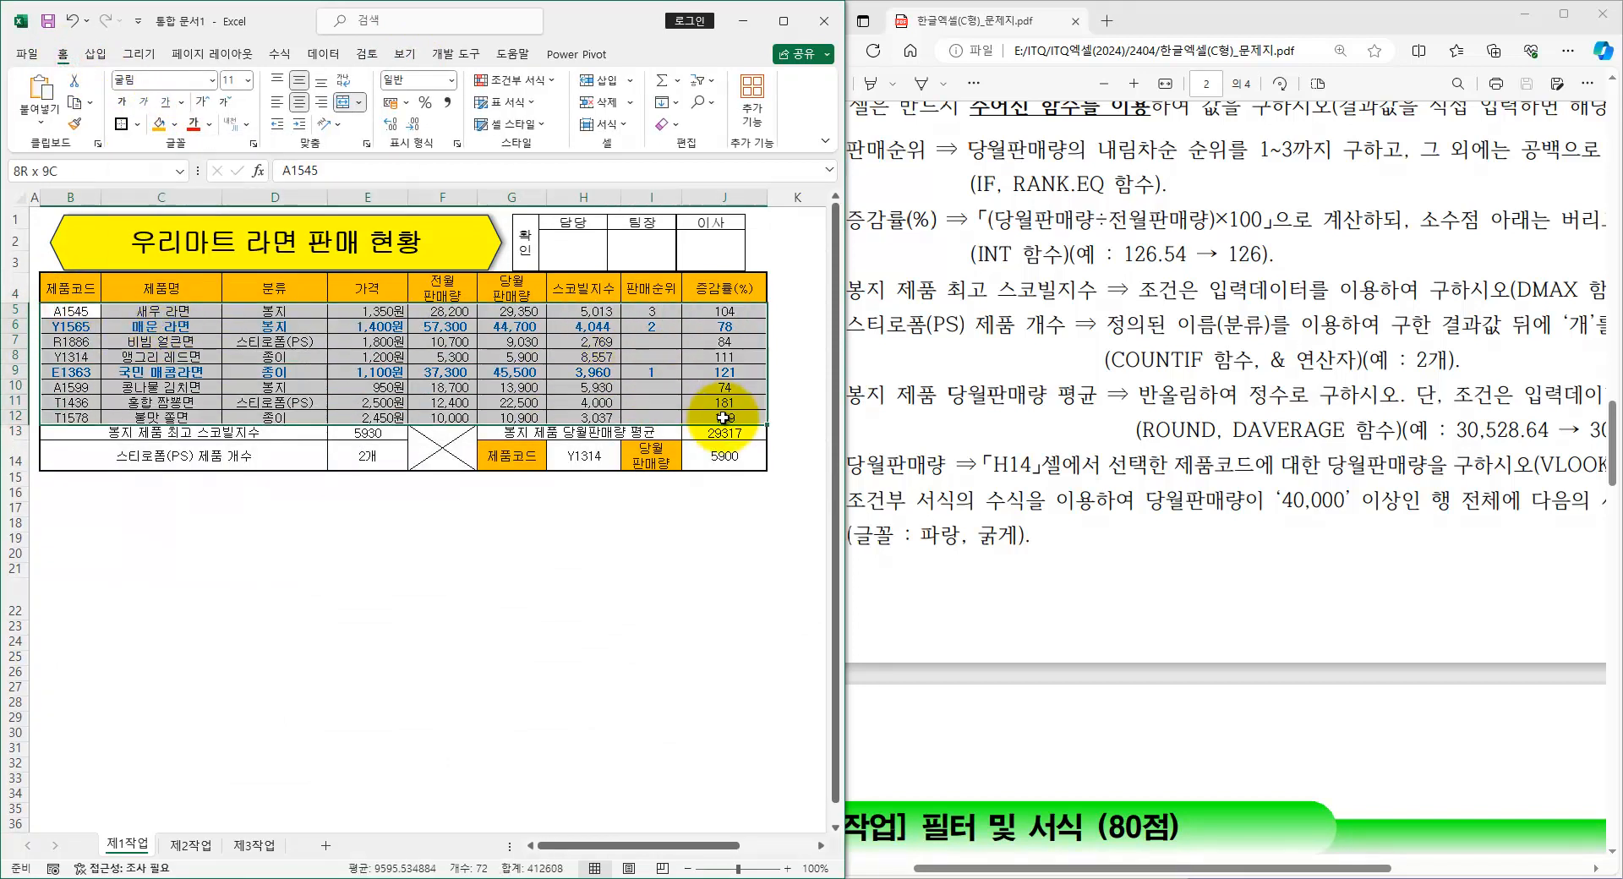
left_click(121, 125)
left_click(300, 376)
left_click(298, 630)
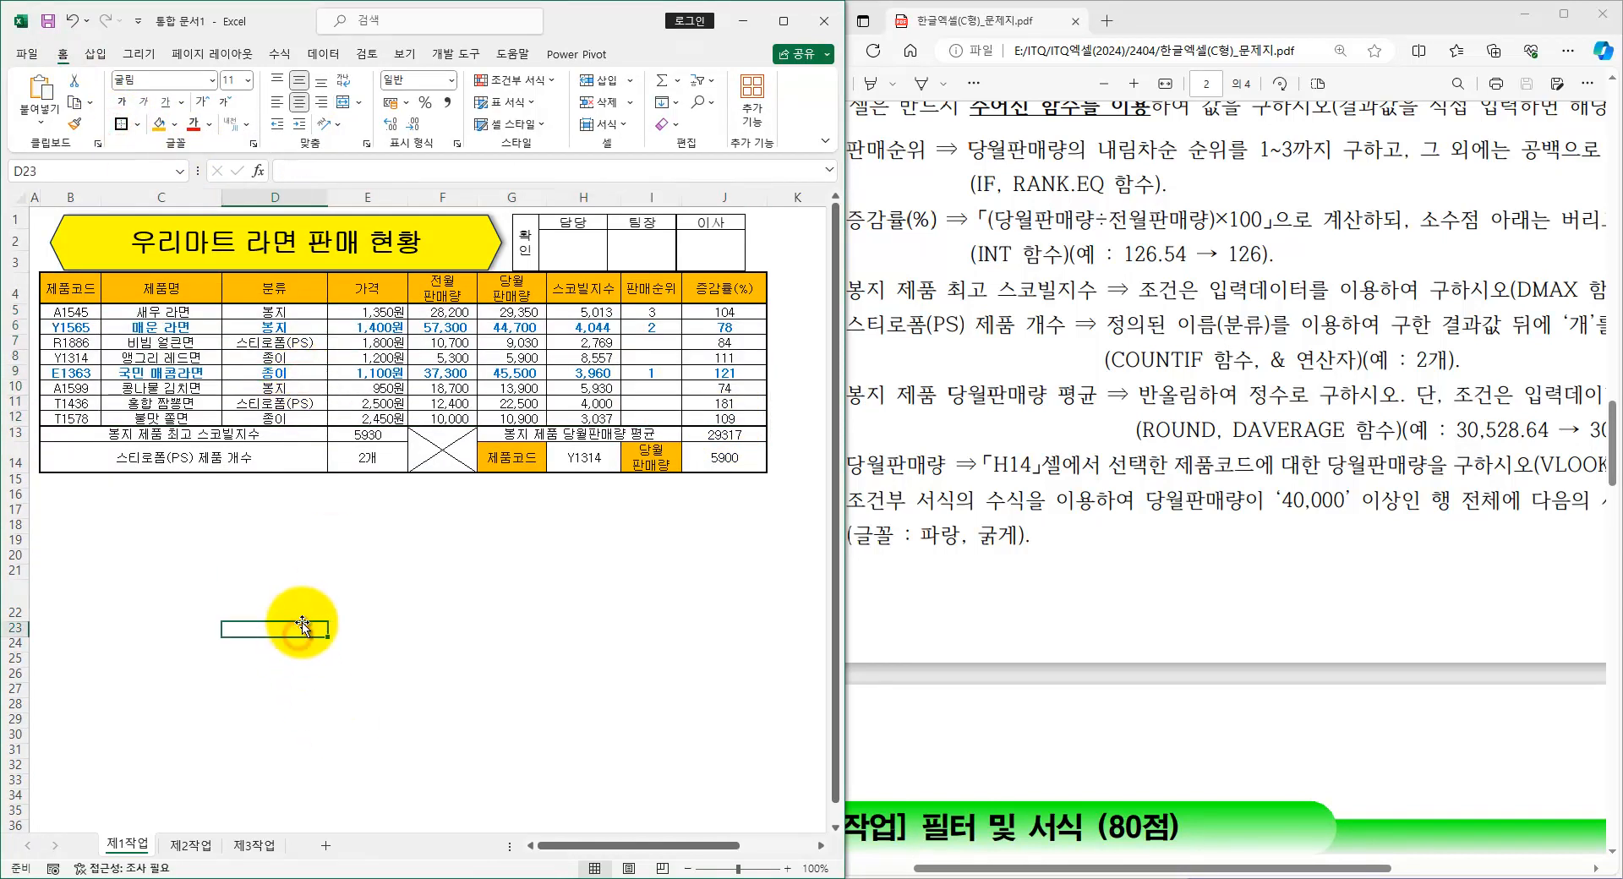
- Copy the range B4:H12 from the 제1작업 sheet and paste it at B2 of the 제2작업 sheet
left_click(1021, 425)
scroll(1023, 424, "down", 6)
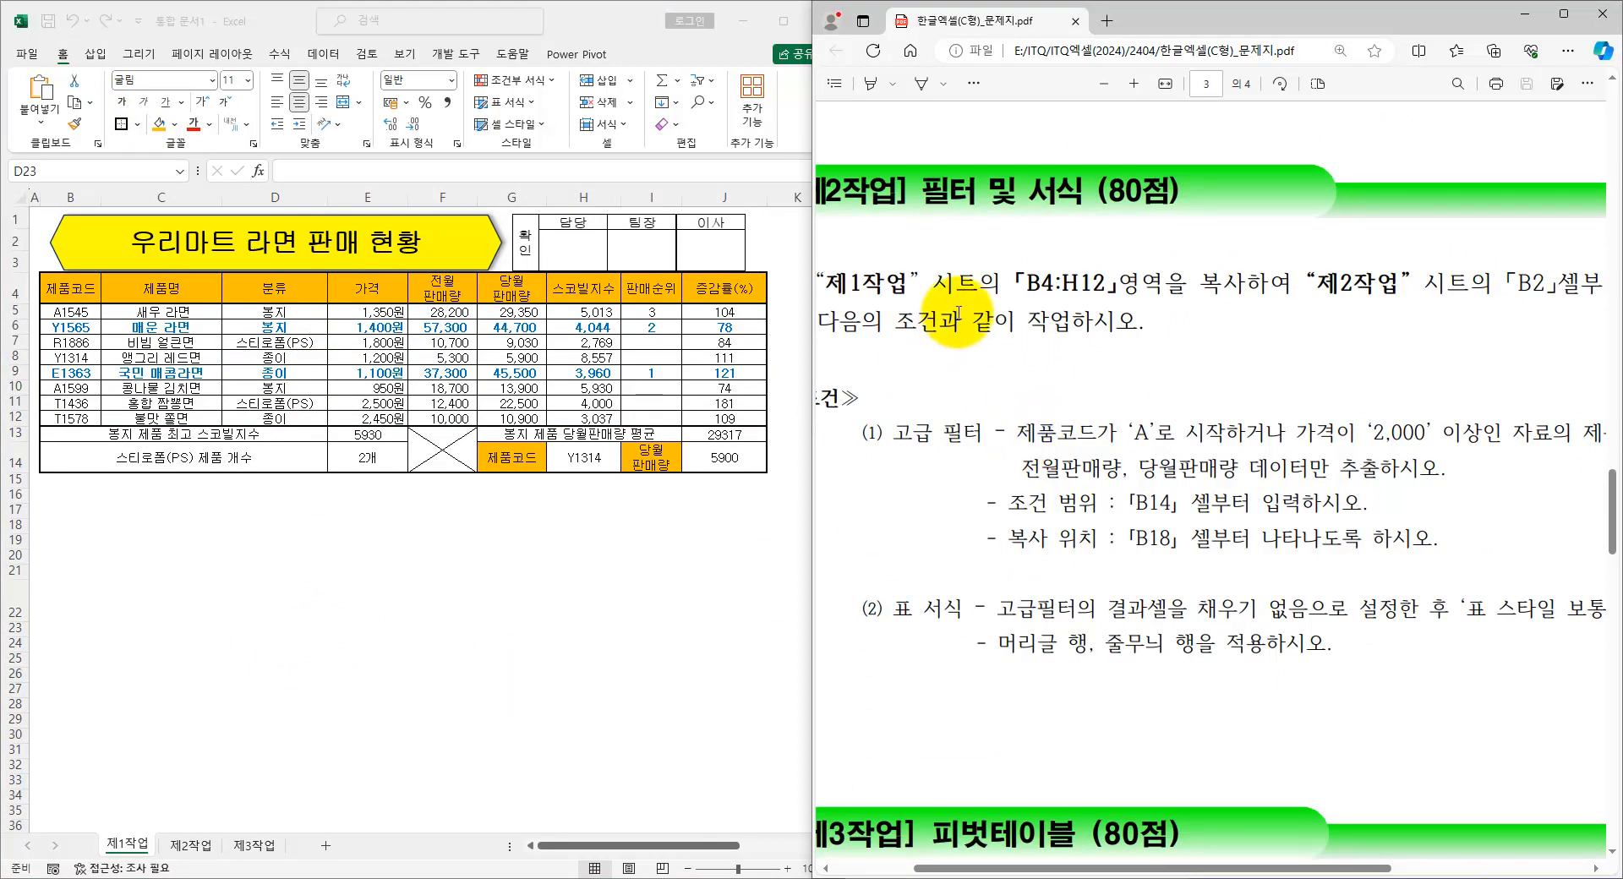
left_click(761, 380)
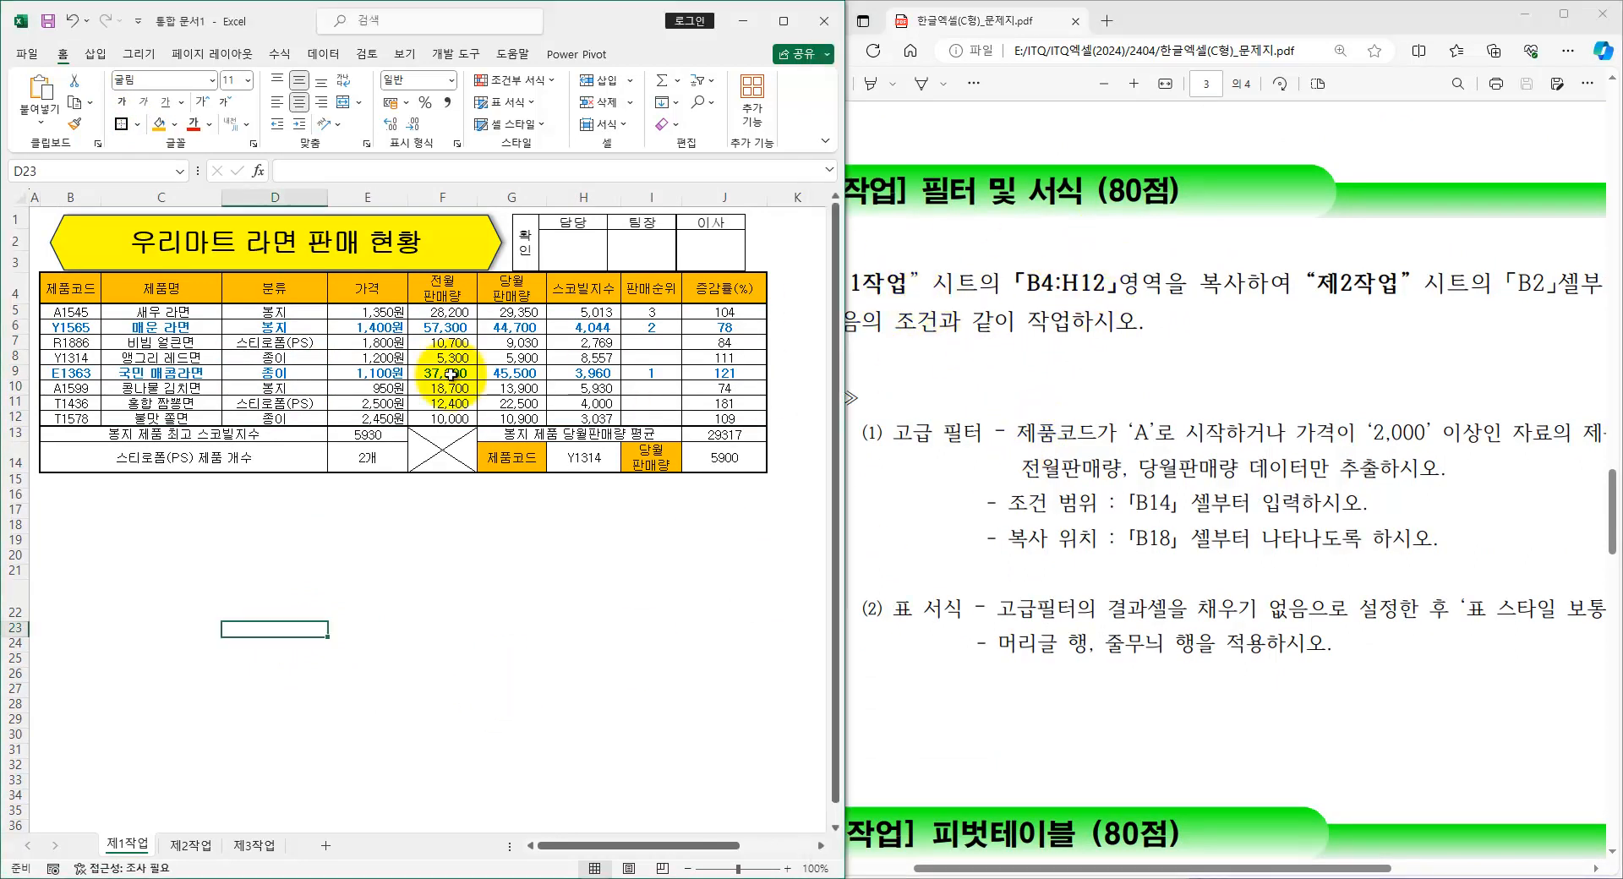
left_click_drag(68, 288, 589, 420)
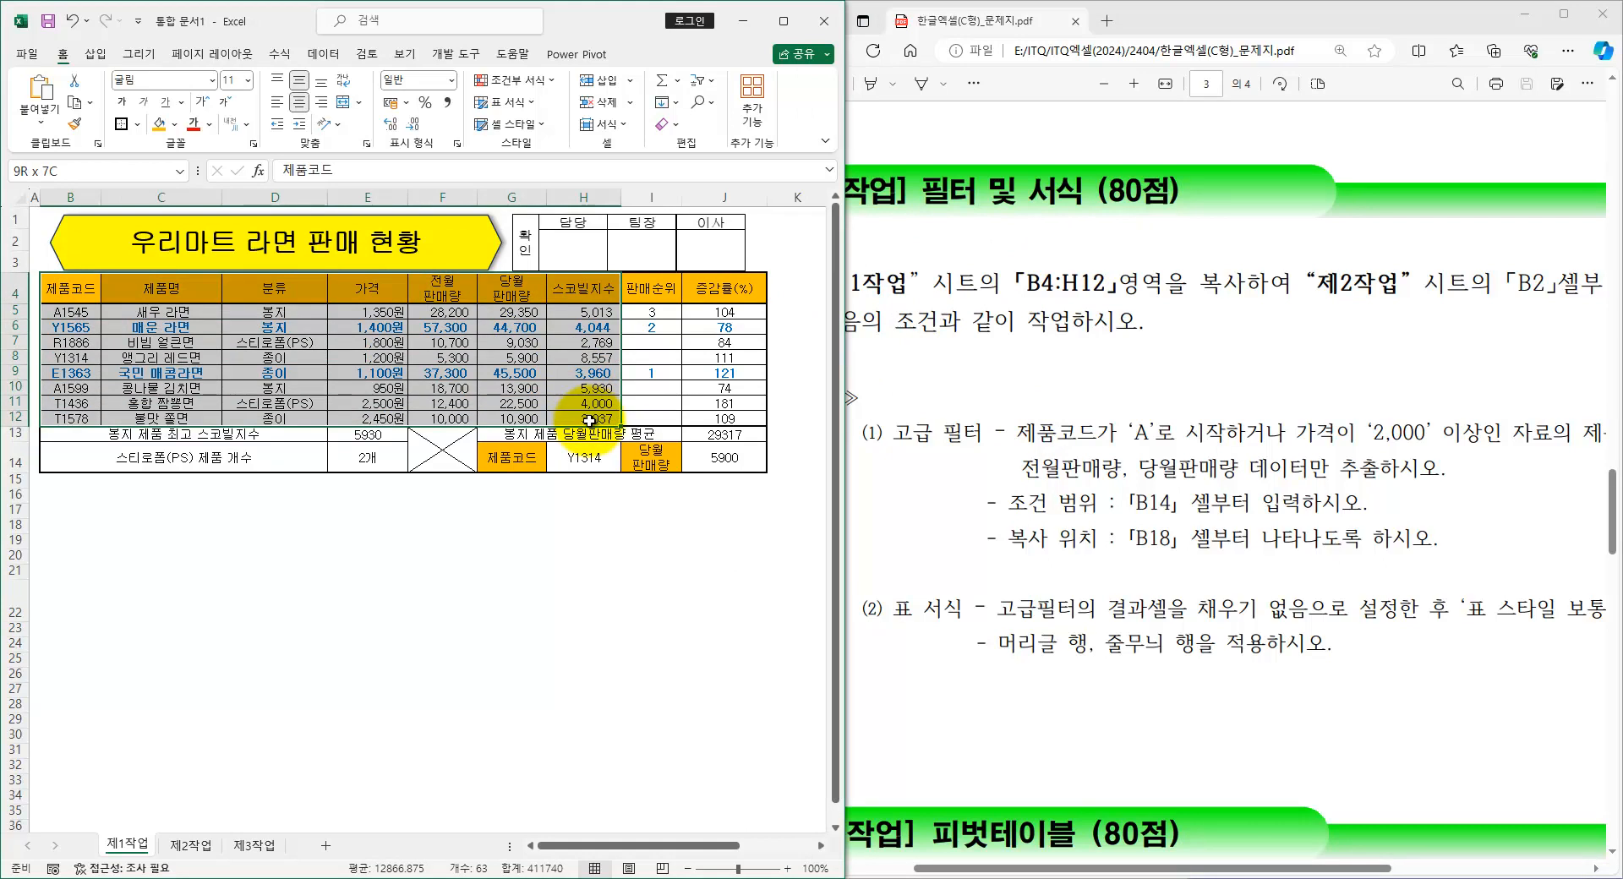
key("ctrl+c")
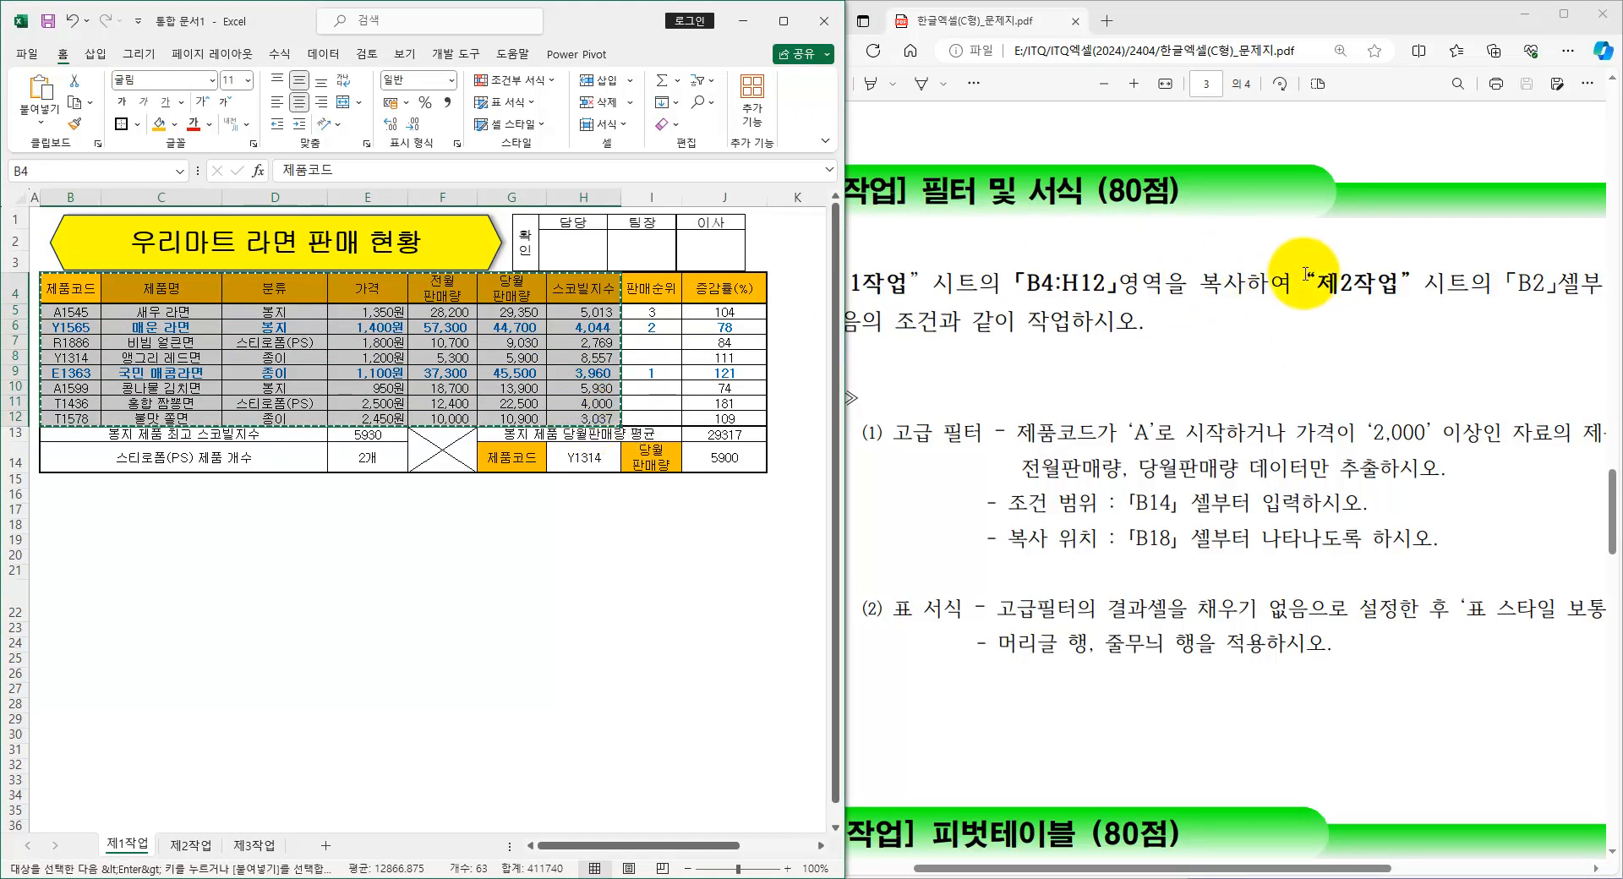
left_click(194, 844)
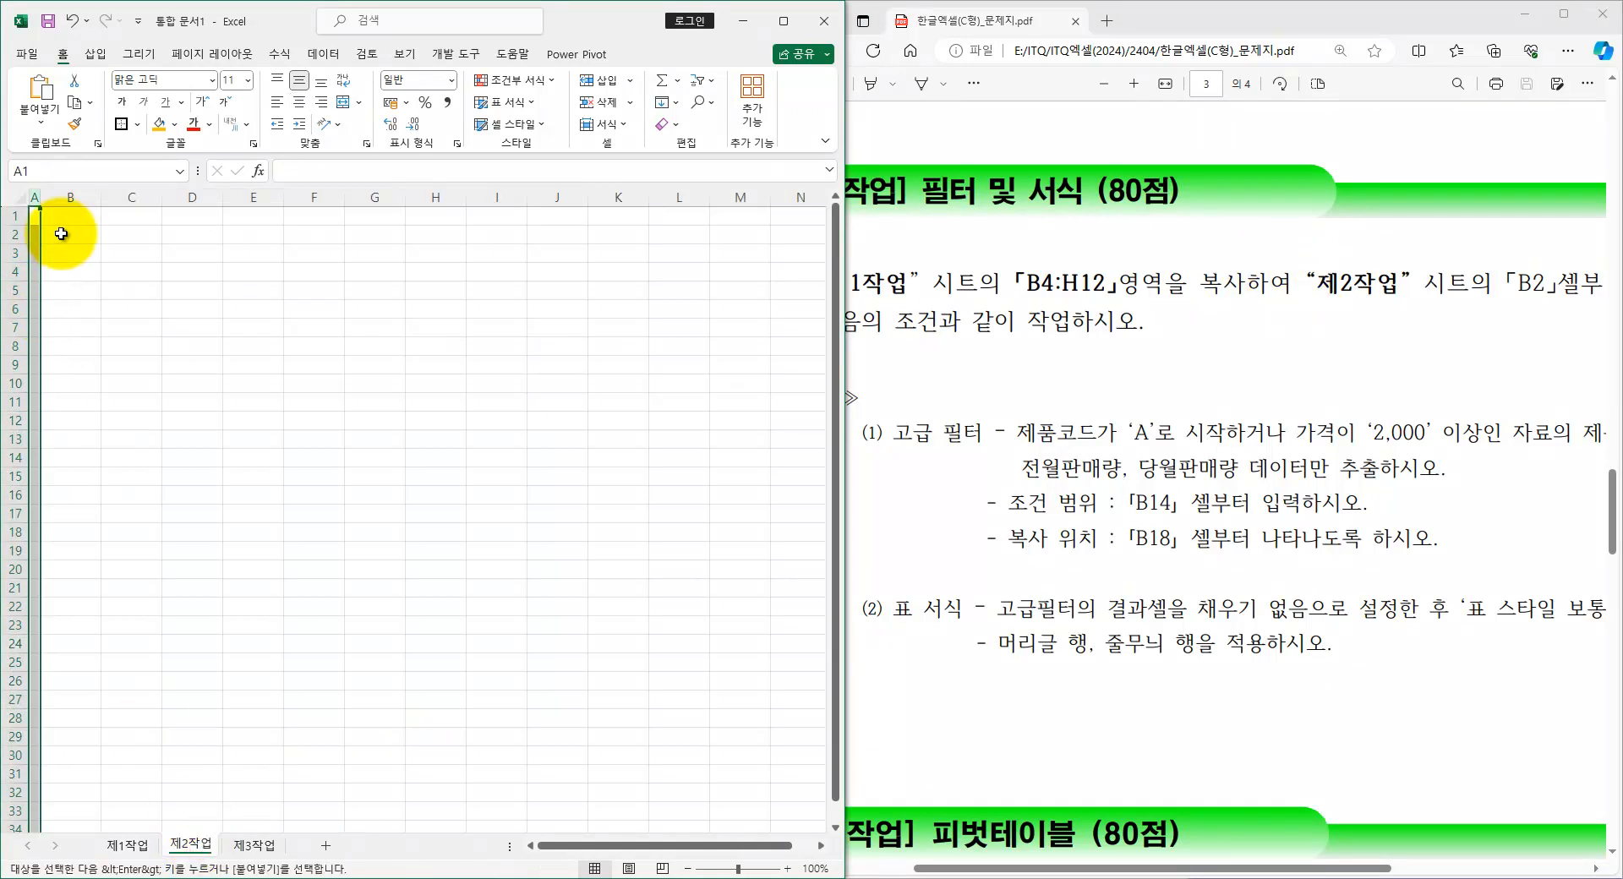
left_click(67, 233)
key("ctrl+v")
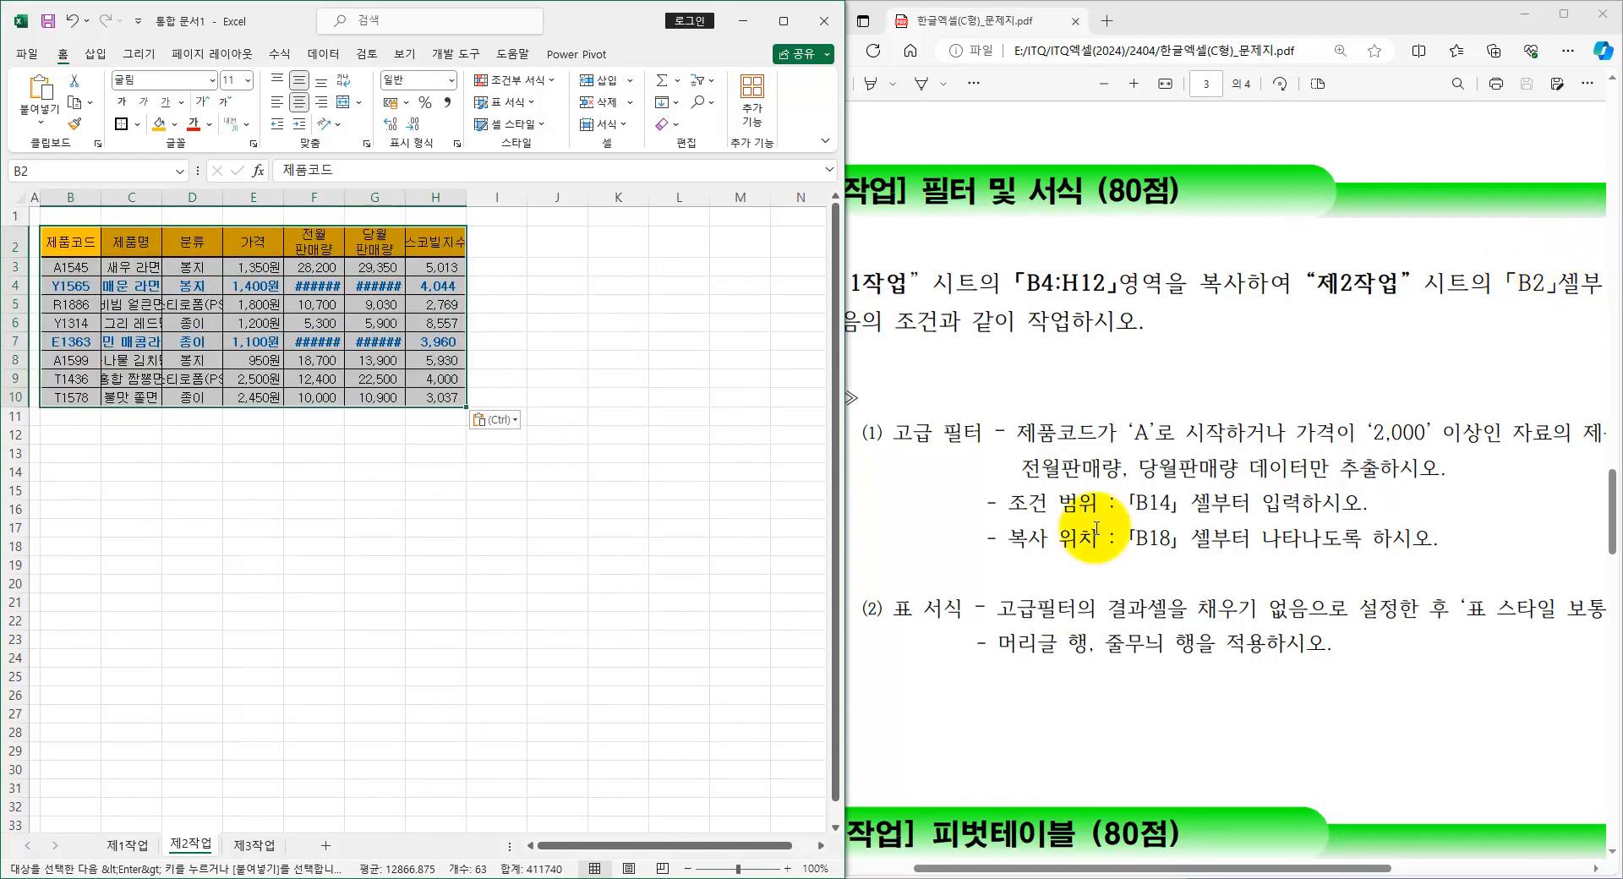
- Widen columns B through H of the 제2작업 sheet together so the pasted data fits
left_click(77, 199)
left_click_drag(78, 200, 505, 191)
left_click(408, 516)
left_click(1233, 482)
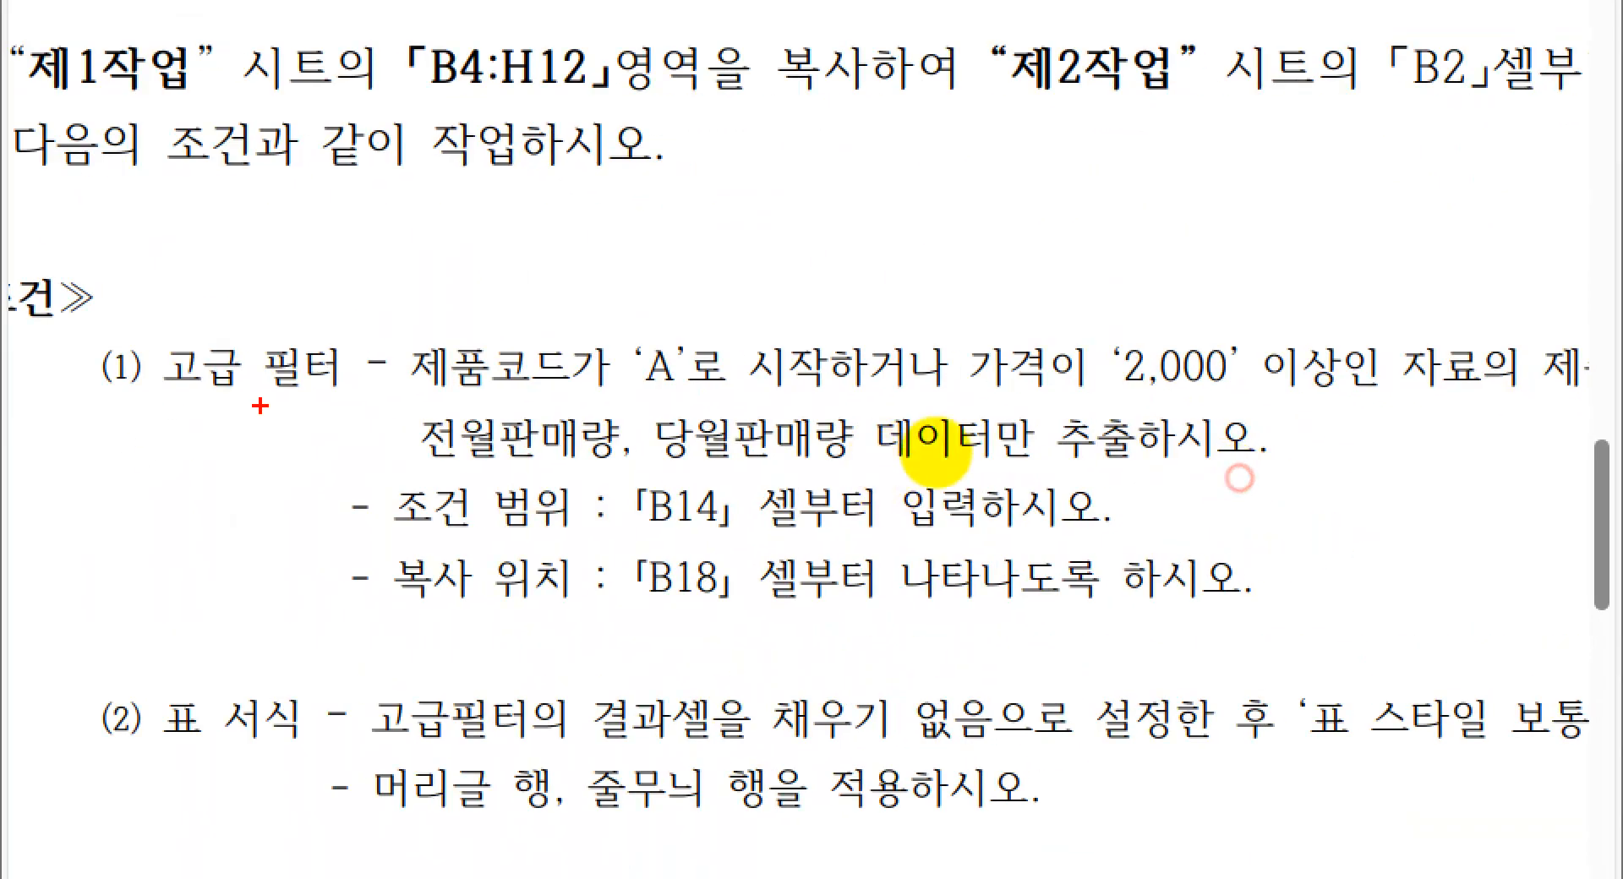
left_click_drag(373, 327, 833, 414)
left_click_drag(920, 333, 880, 281)
mouse_move(963, 339)
left_mouse_down()
mouse_move(1297, 409)
mouse_move(1378, 409)
left_mouse_up()
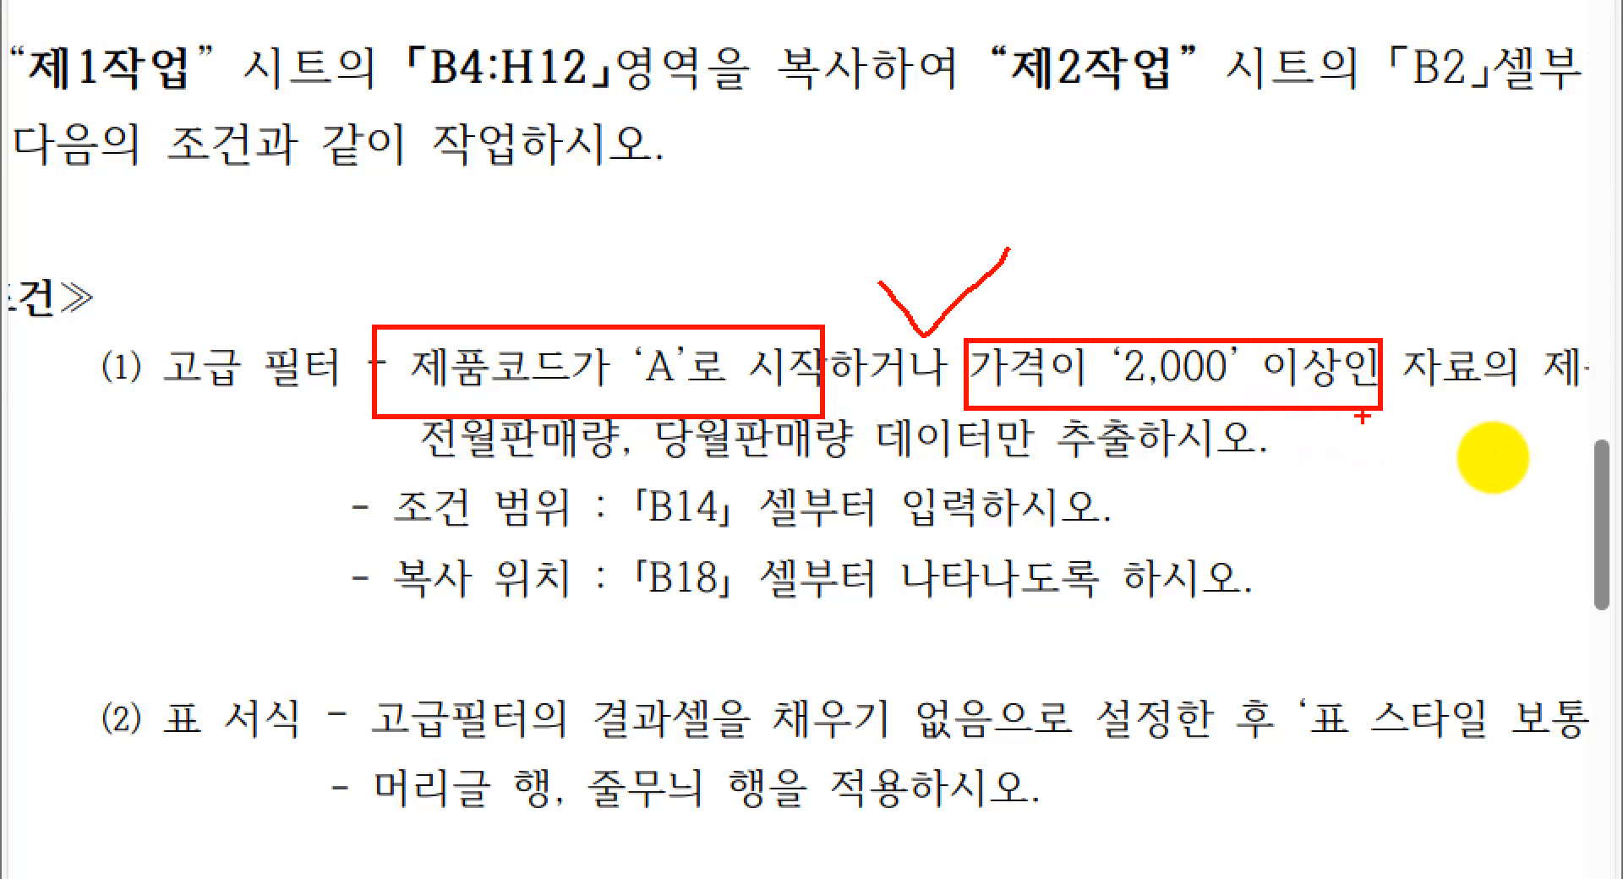
key("Escape")
- Copy the 제품코드 and 가격 headers into the criteria range starting at B14
left_click(74, 239)
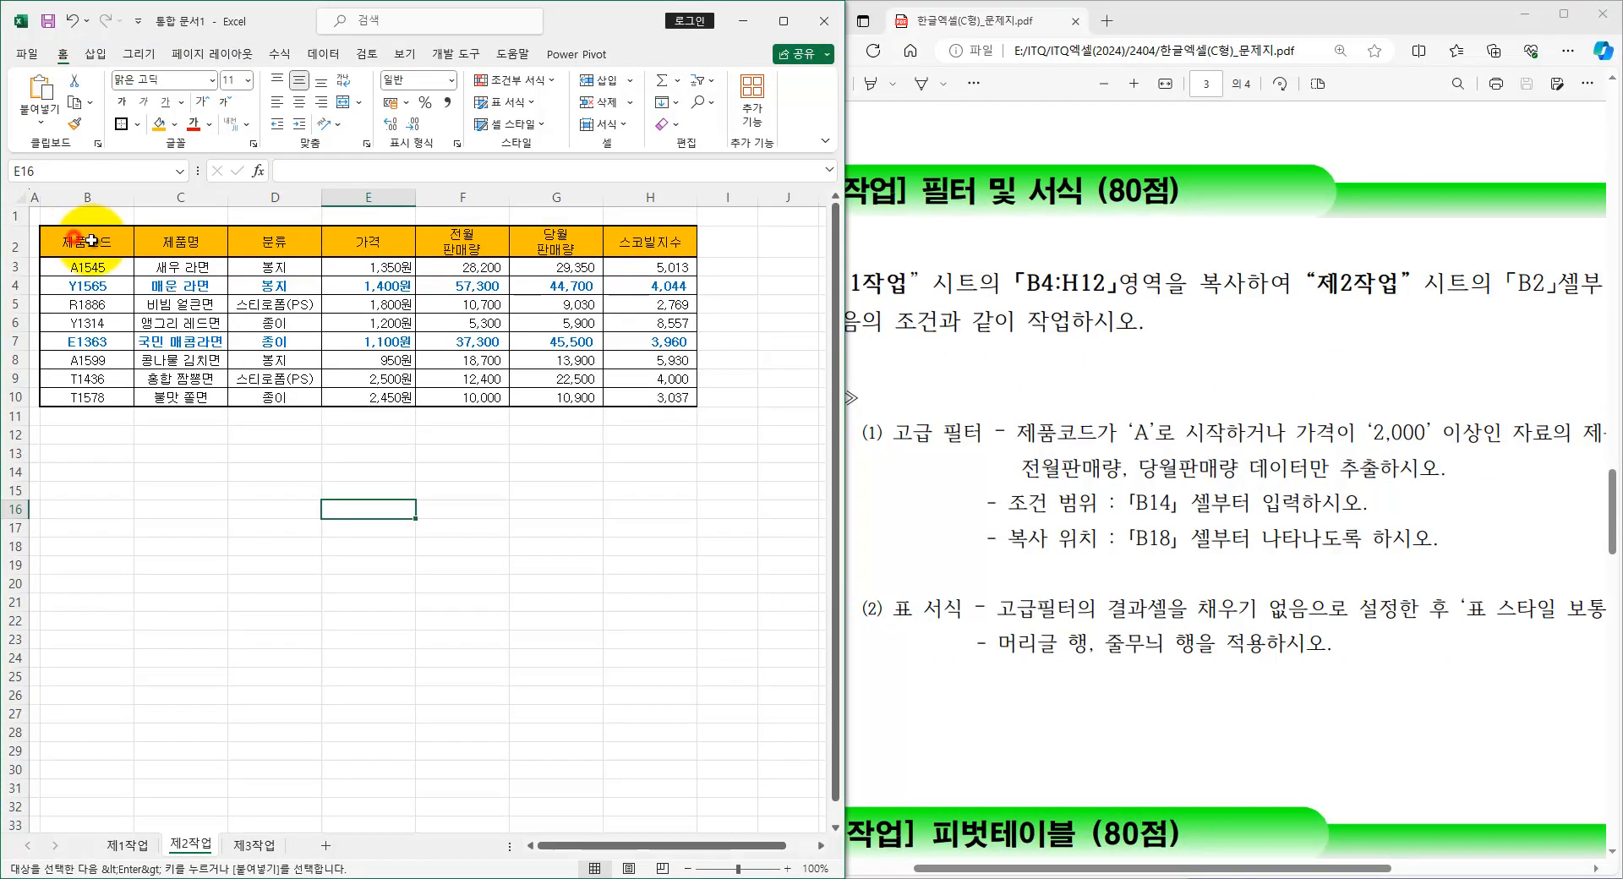
left_click(407, 243, "ctrl")
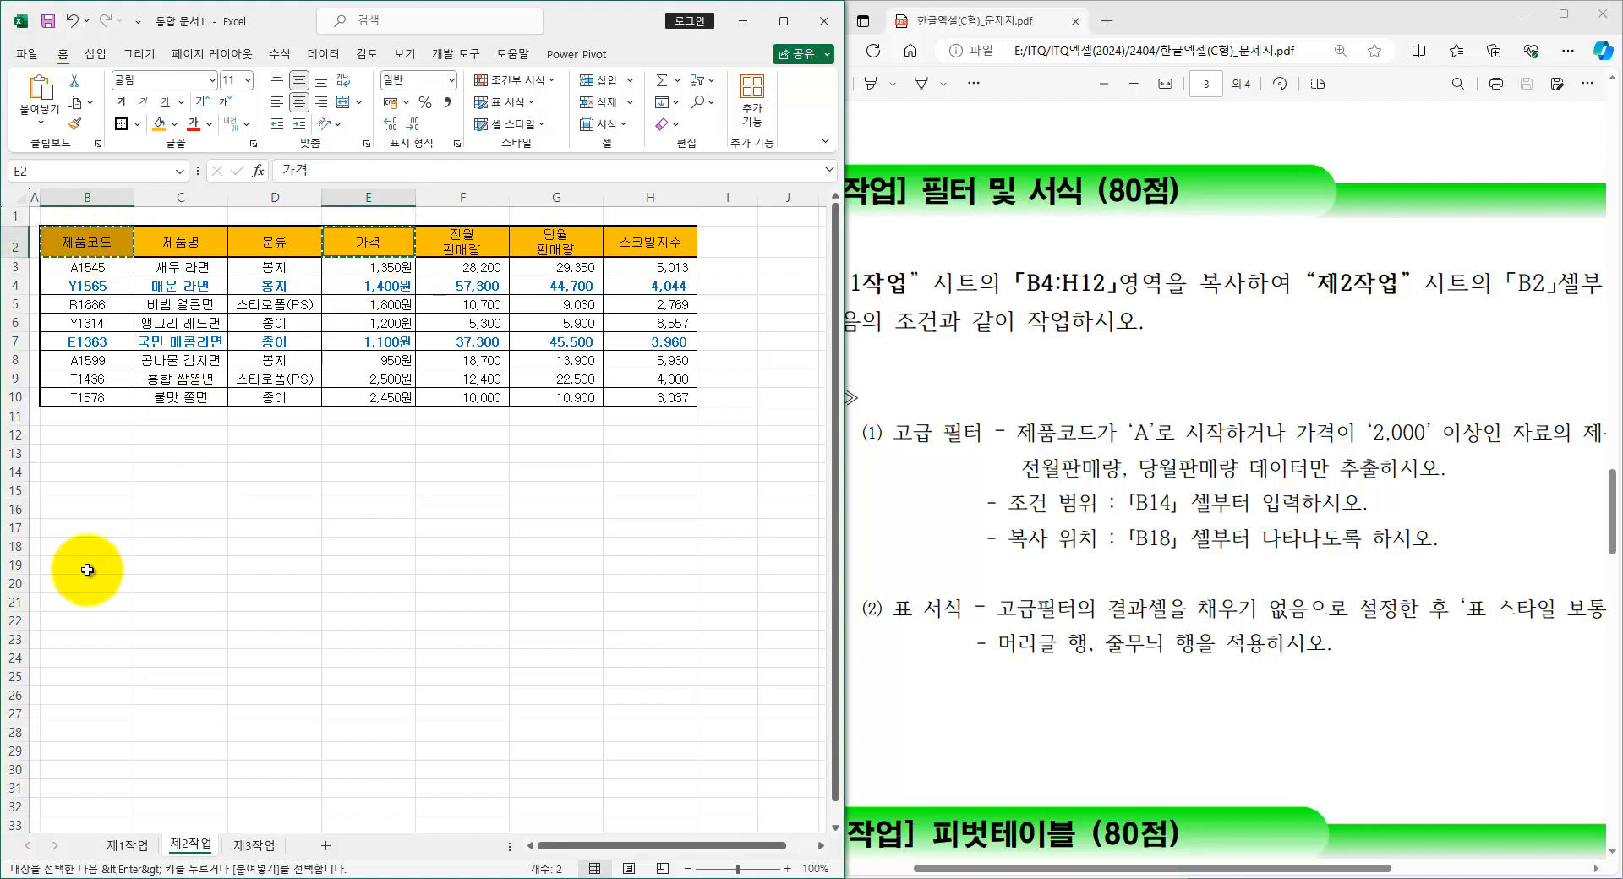
left_click(68, 470)
key("Return")
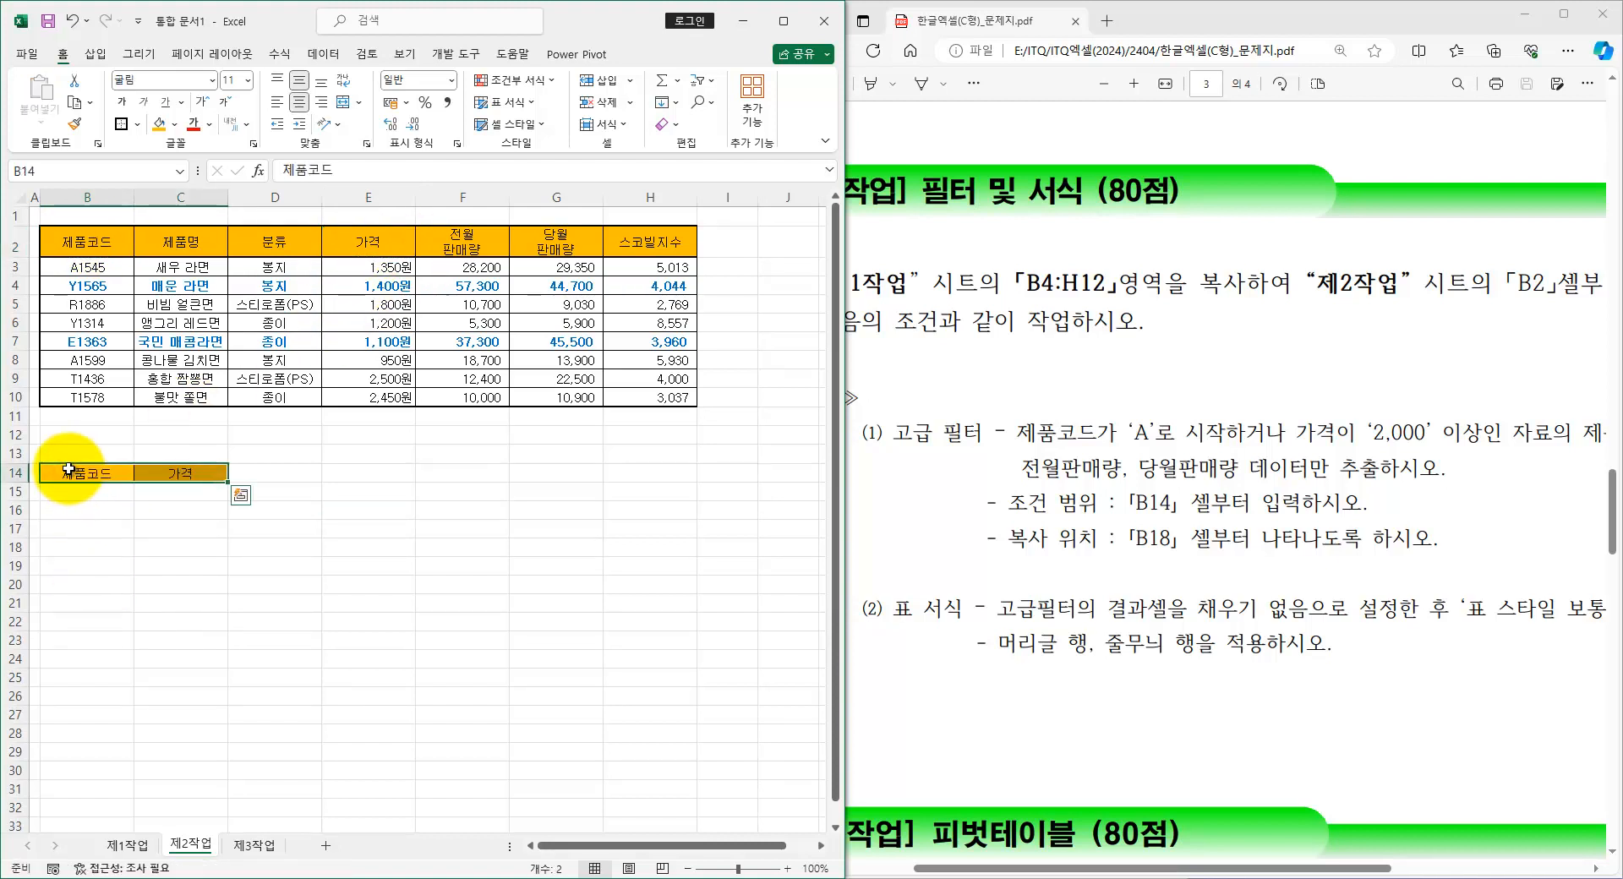
- Enter the OR criteria A* in B15 under 제품코드 and >=2000 in C16 under 가격
scroll(62, 506, "up", 3)
left_click(88, 398)
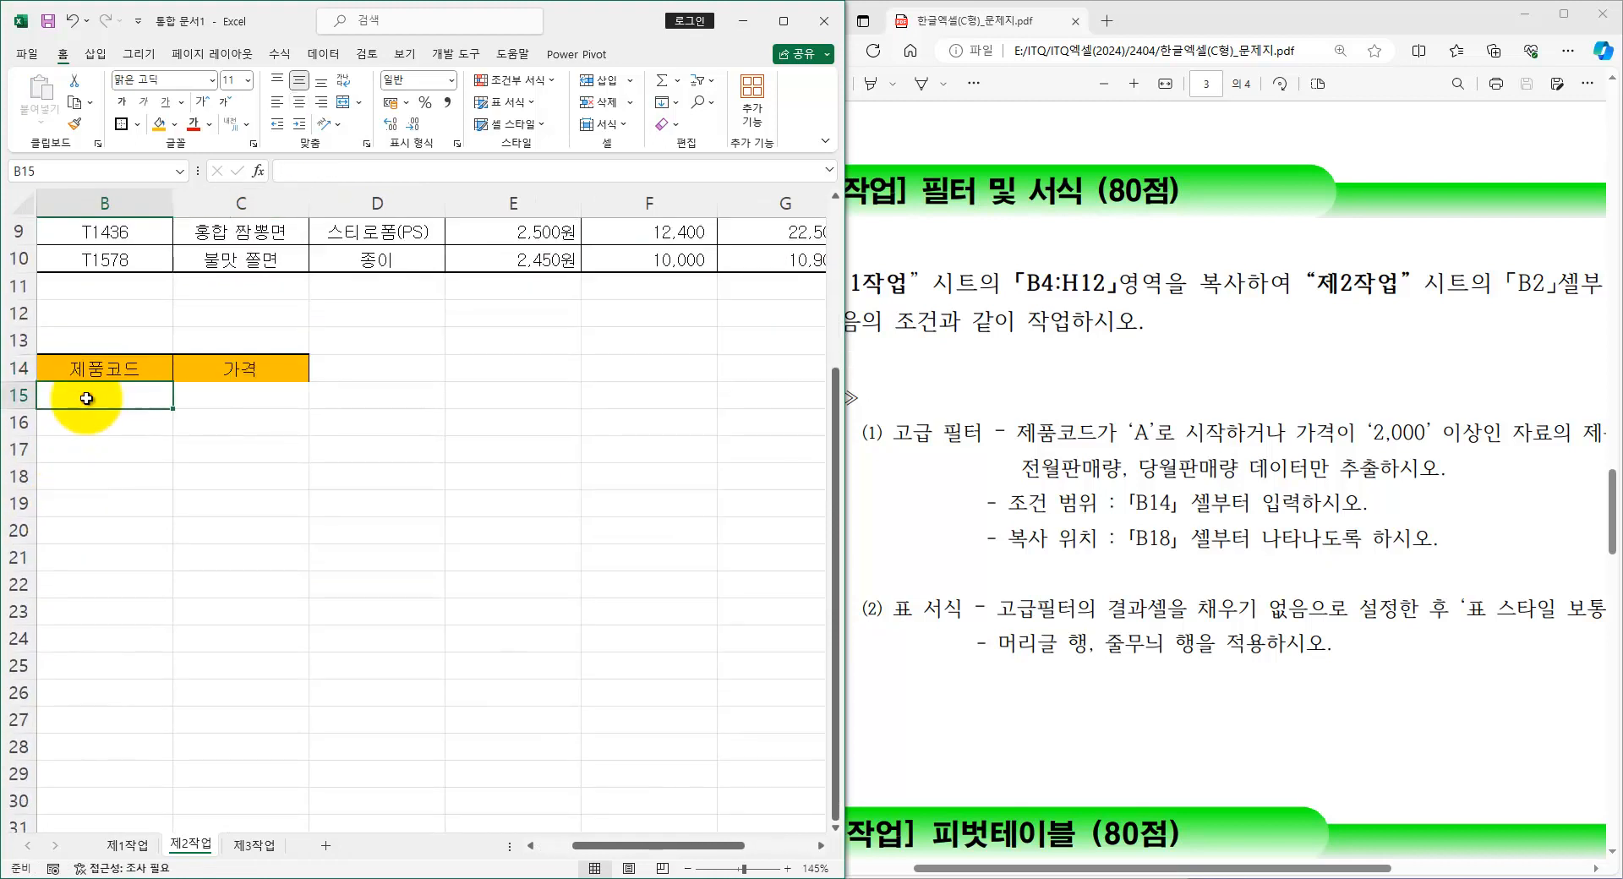
type("ㅁ")
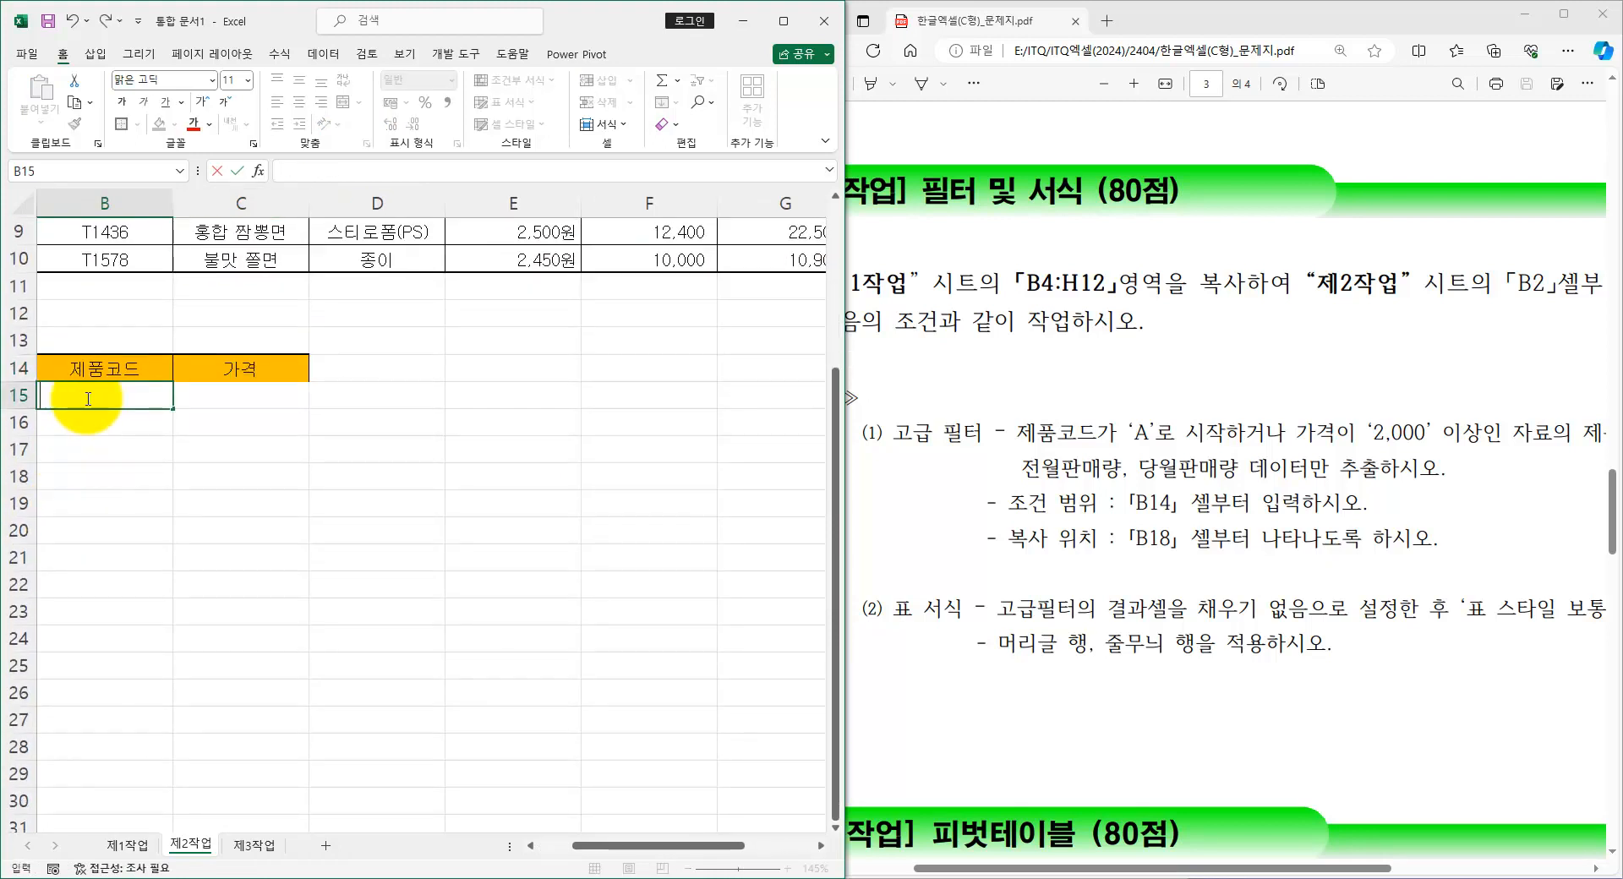
key("Right")
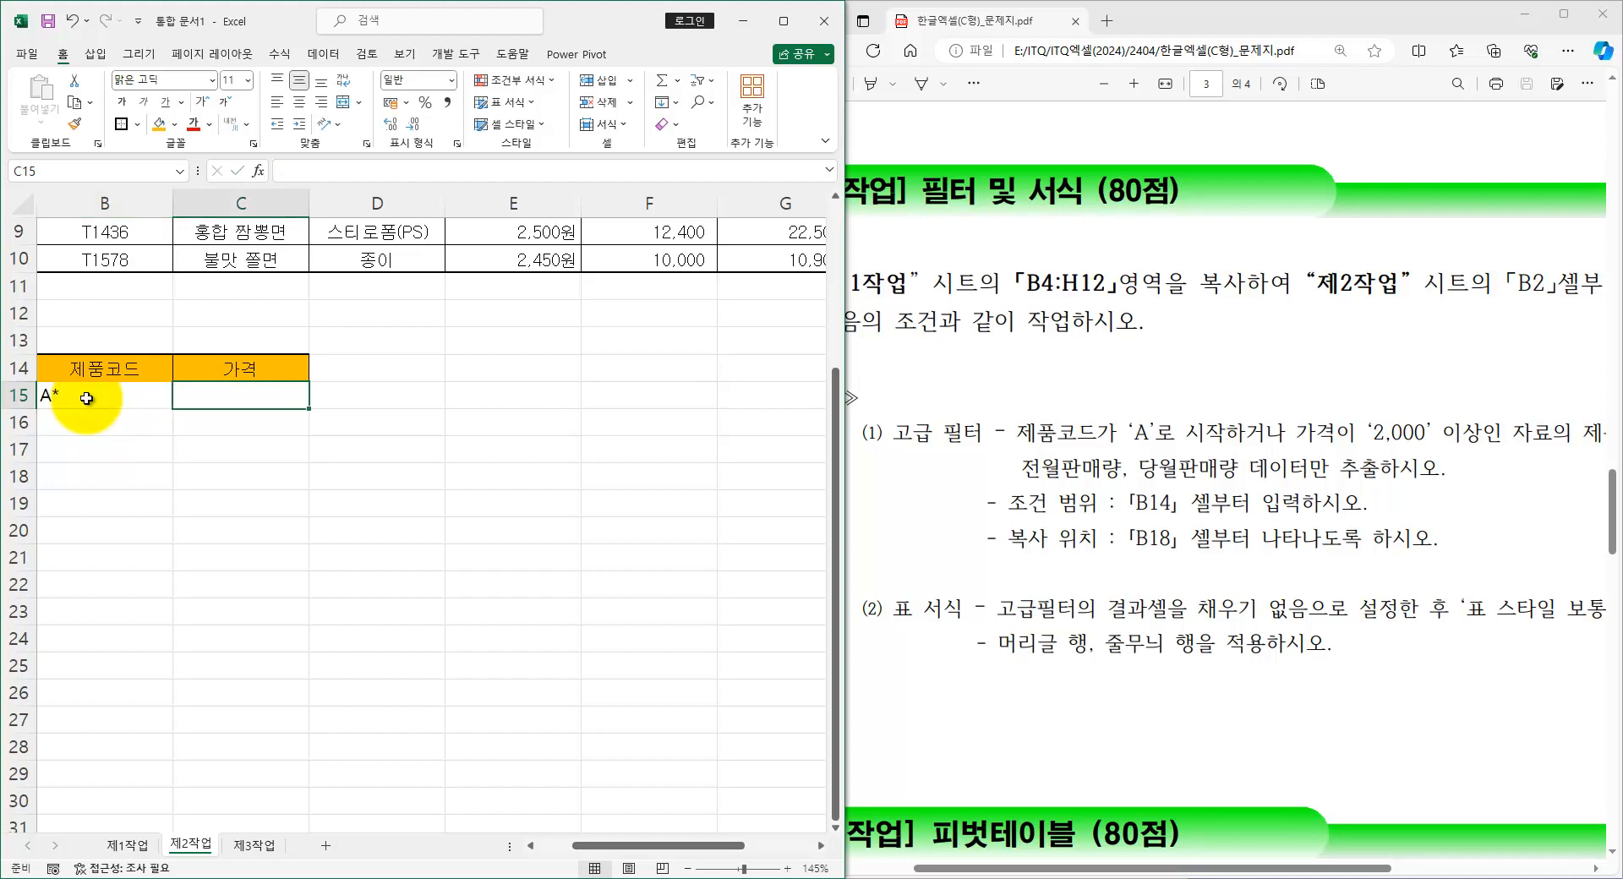
key("Left")
key("Left")
key("Right")
key("Right")
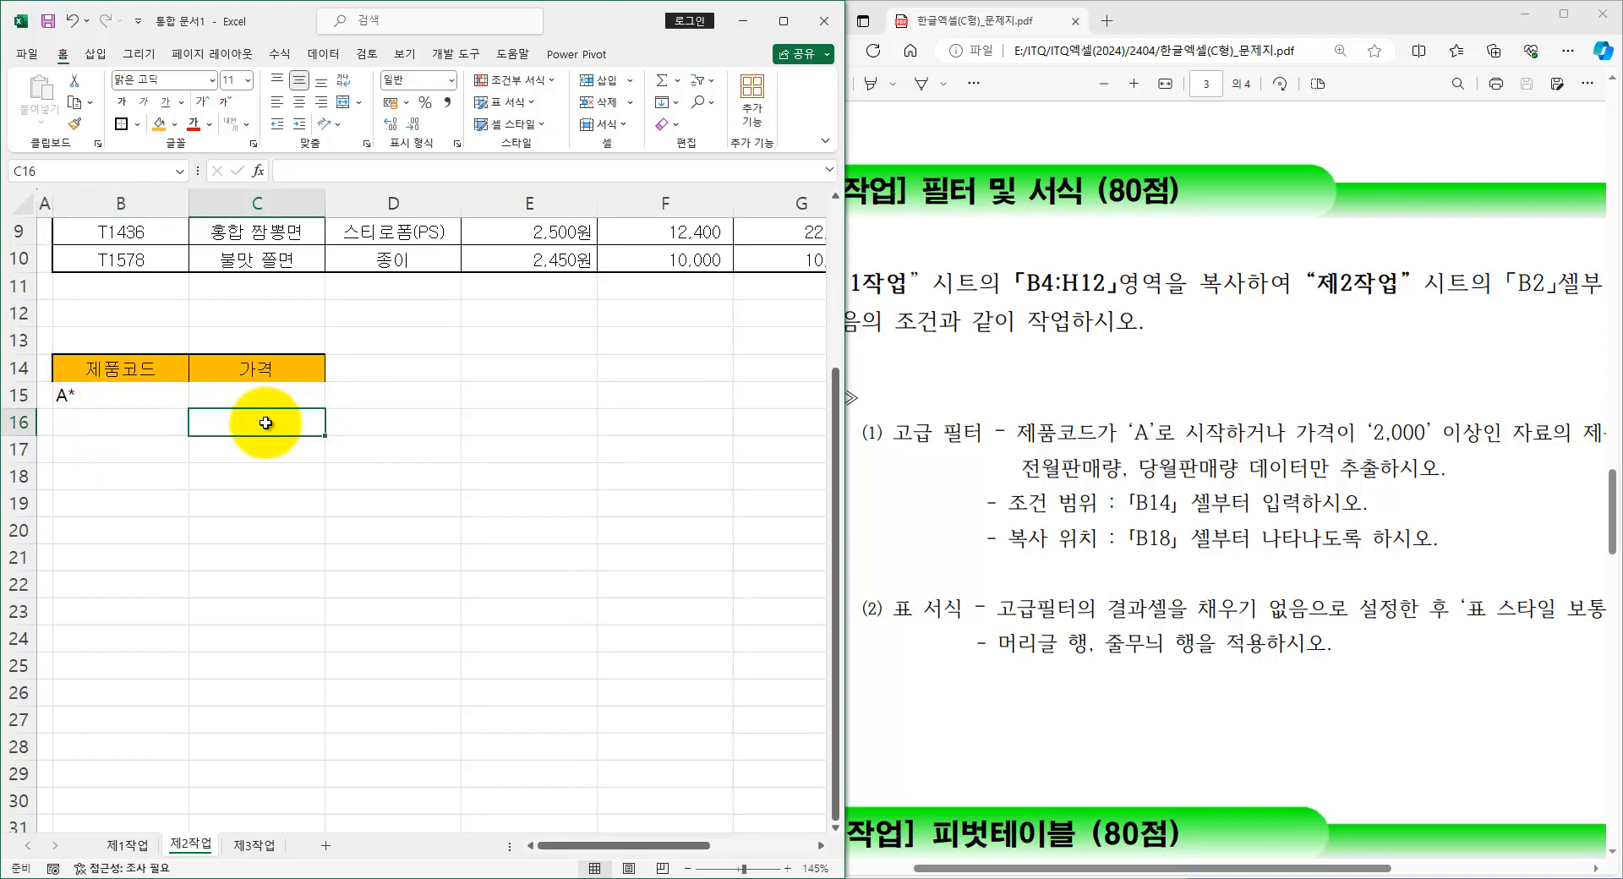
type(">=2000")
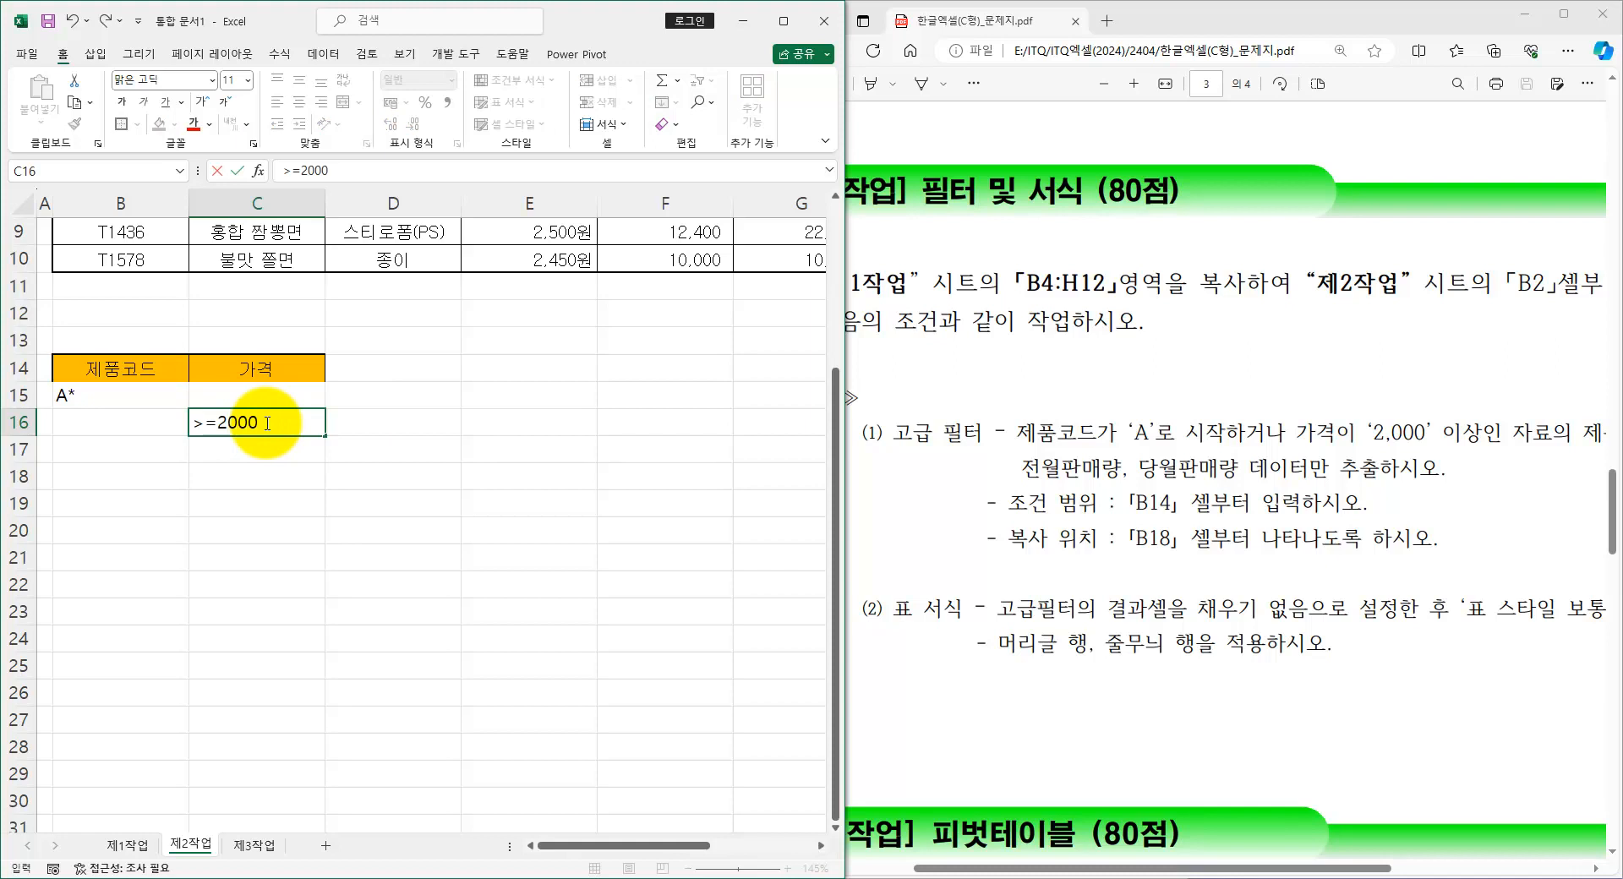
left_click_drag(80, 370, 245, 421)
- Examine the advanced filter instructions in the exam PDF for the columns that must be extracted
left_click(1098, 546)
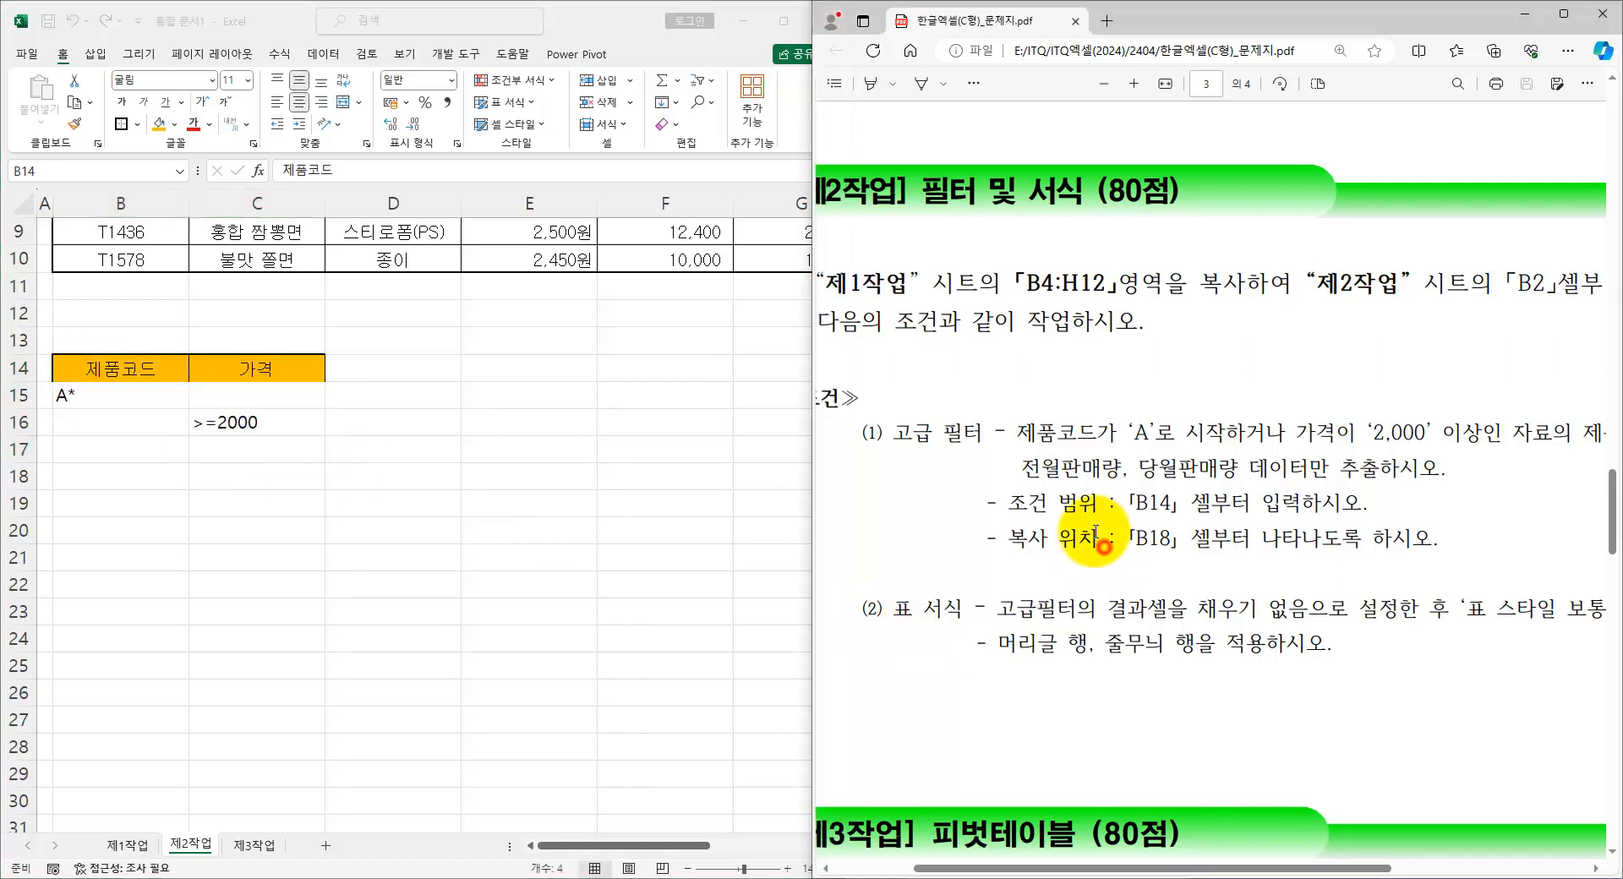
scroll(1183, 510, "down", 2)
left_click_drag(1236, 864, 1328, 864)
left_click(1224, 500)
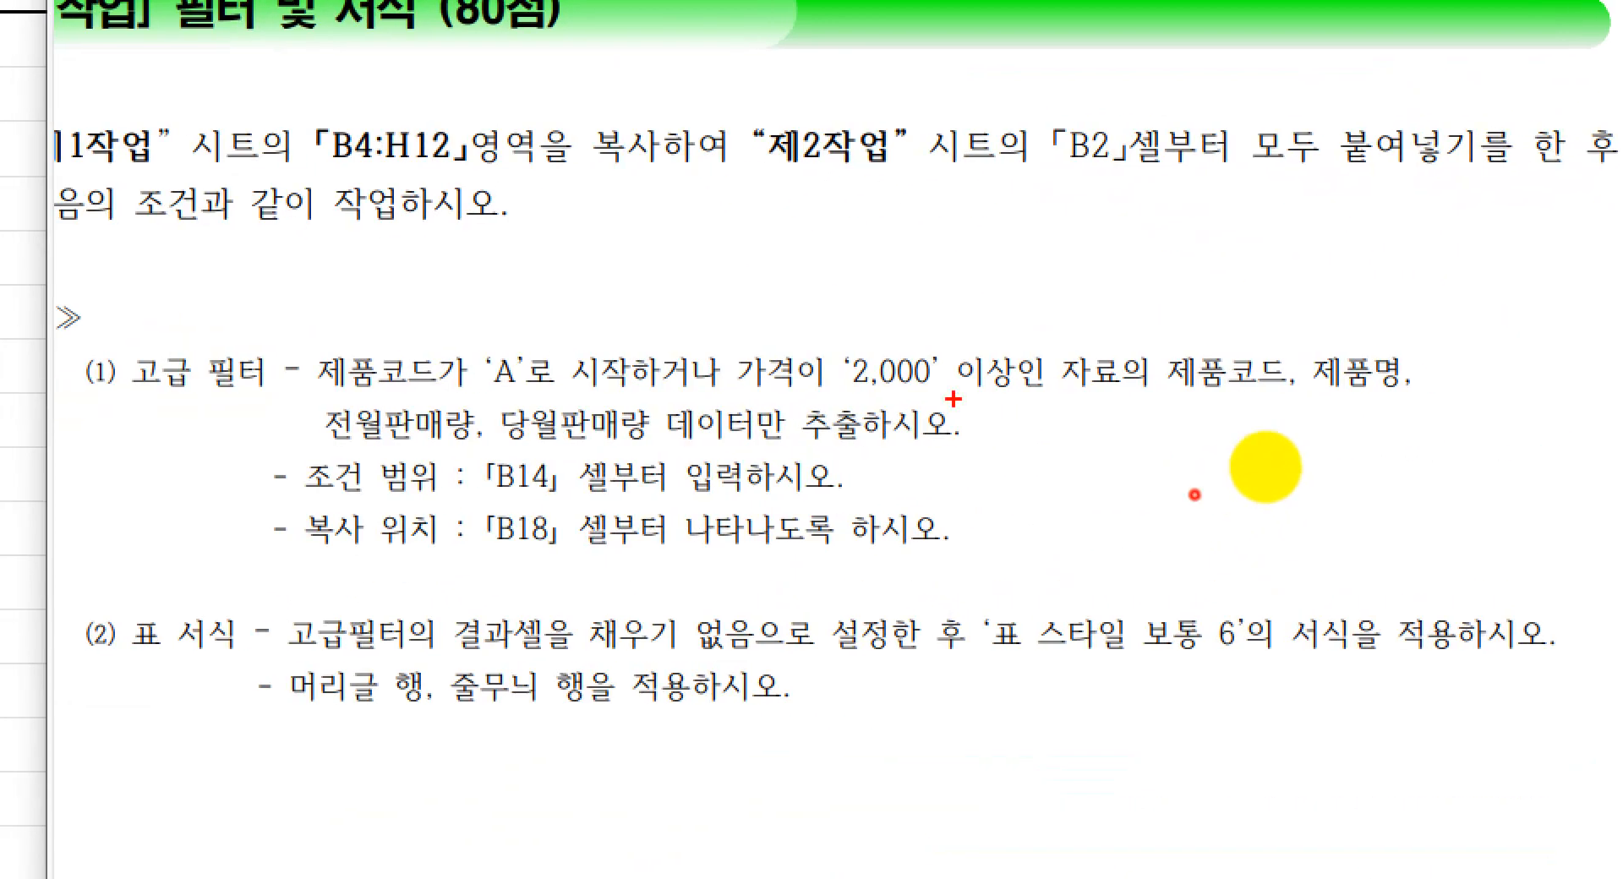
left_click_drag(1241, 333, 1448, 291)
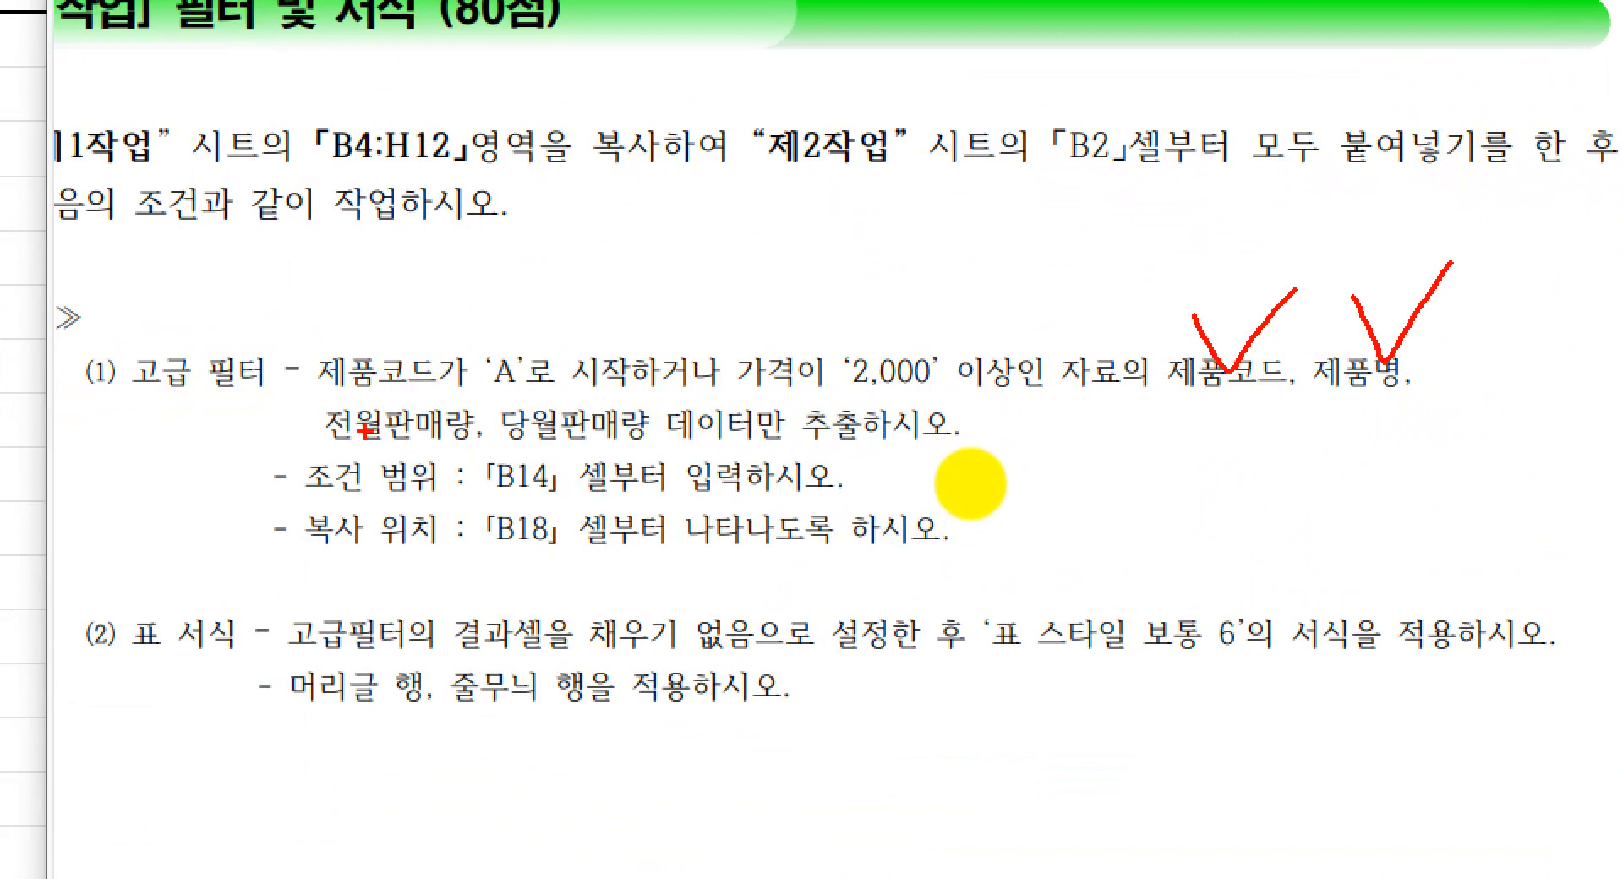
left_click_drag(379, 360, 495, 336)
left_click_drag(594, 355, 680, 330)
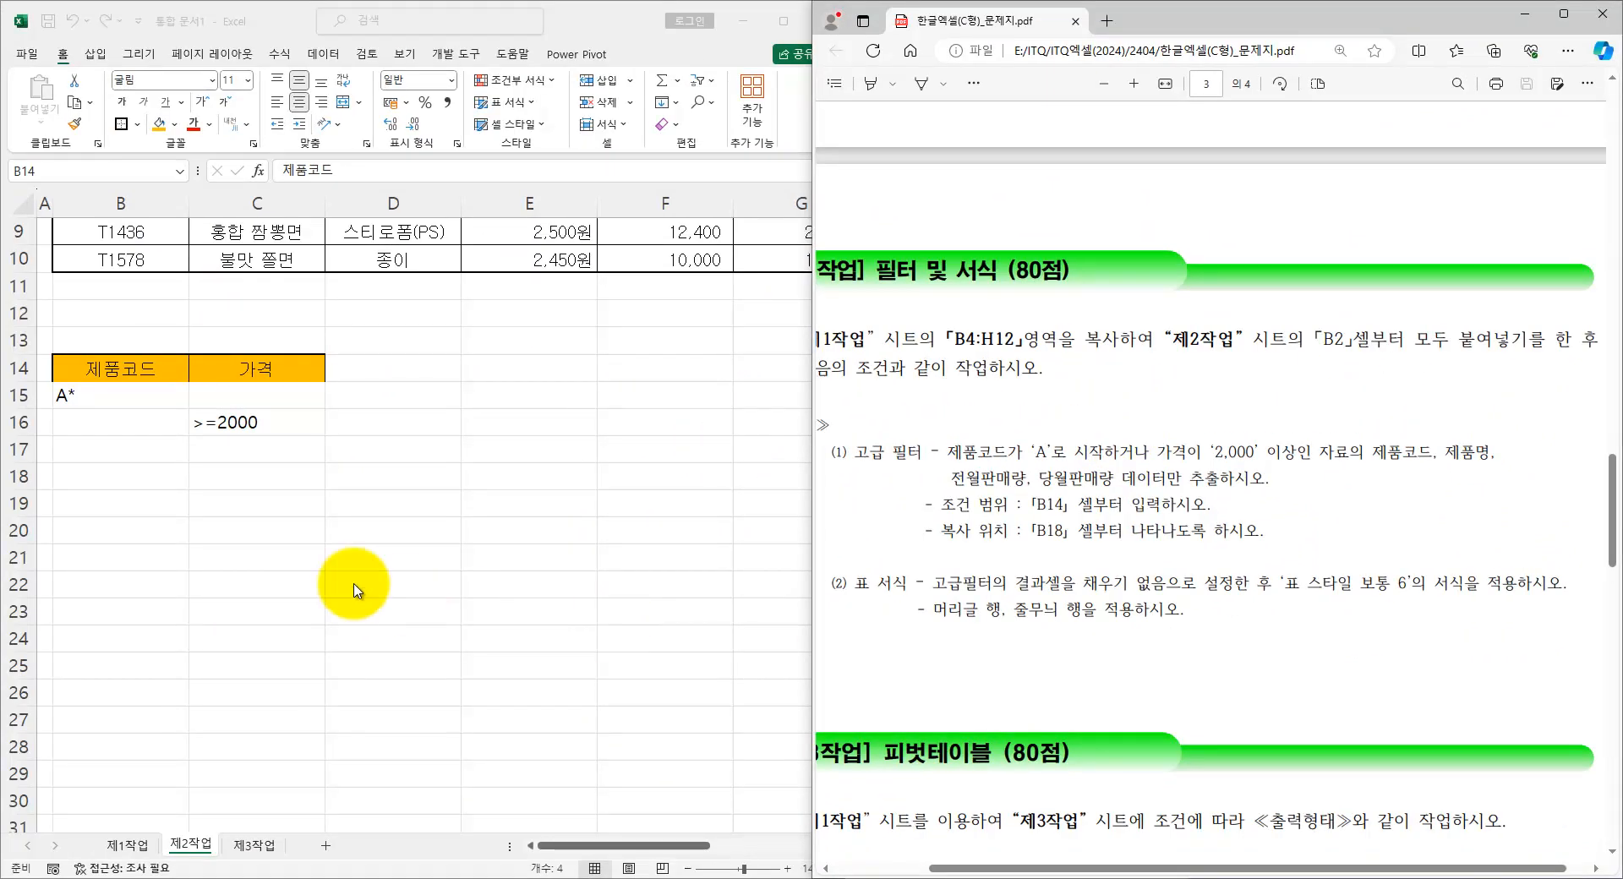
- Copy the 제품코드, 제품명, 전월 판매량 and 당월 판매량 headers to the extraction area starting at B18
scroll(311, 583, "up", 3)
left_click(136, 271)
left_click_drag(135, 271, 254, 252)
left_click_drag(649, 270, 806, 263, "ctrl")
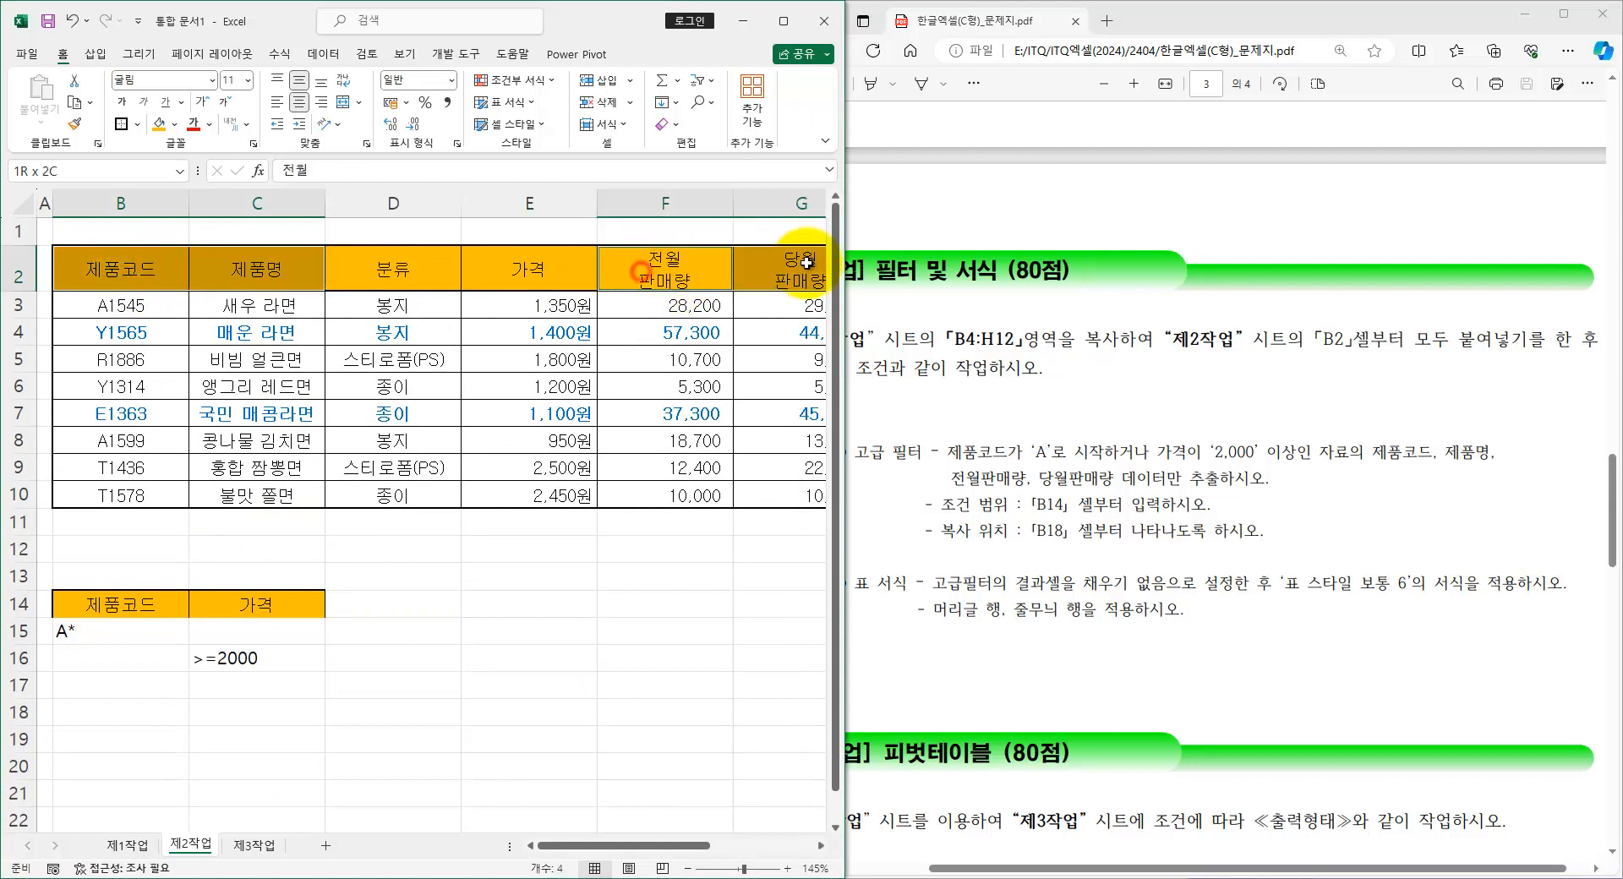
key("ctrl+c")
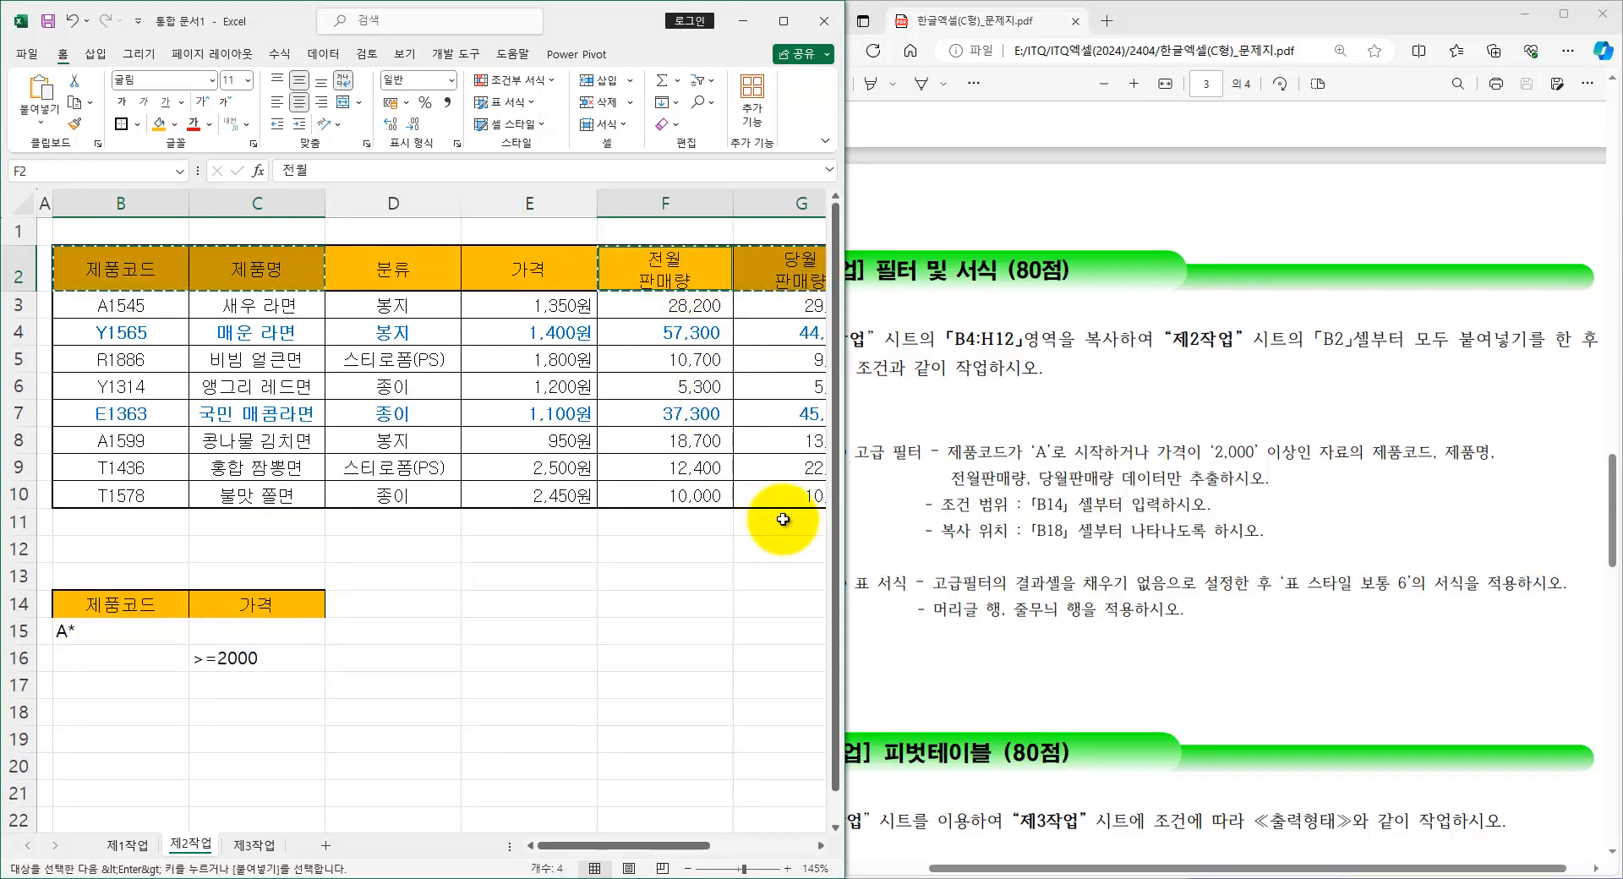
triple_click(993, 531)
left_click(986, 530)
left_click_drag(934, 533, 1307, 532)
left_click(1007, 528)
left_click(71, 729)
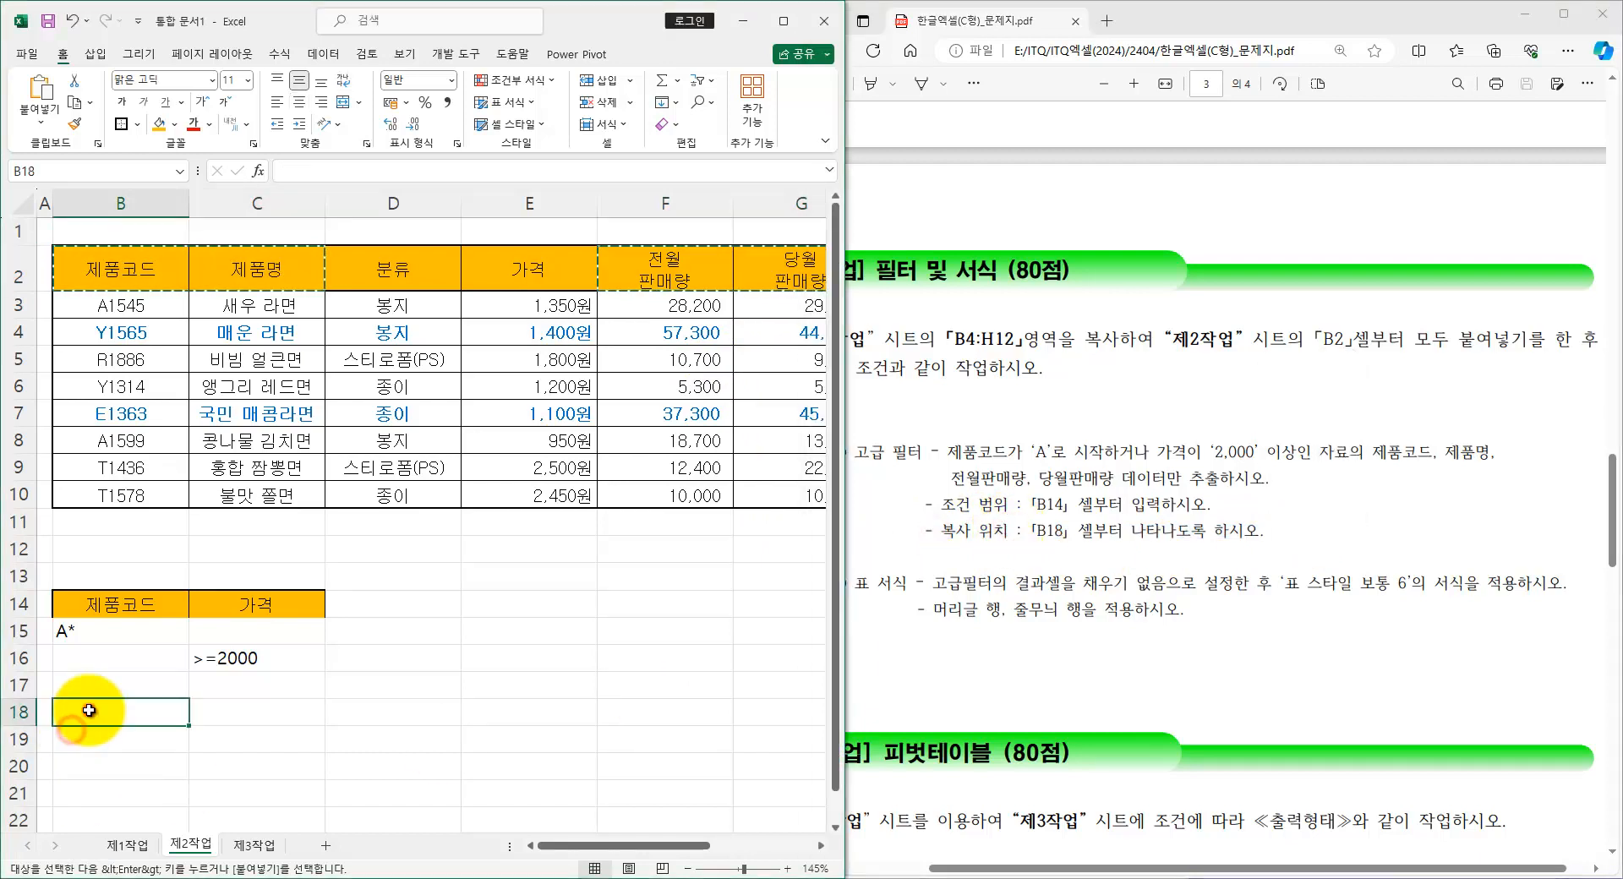
key("ctrl+v")
scroll(170, 673, "down", 1, "ctrl")
scroll(172, 674, "down", 1, "ctrl")
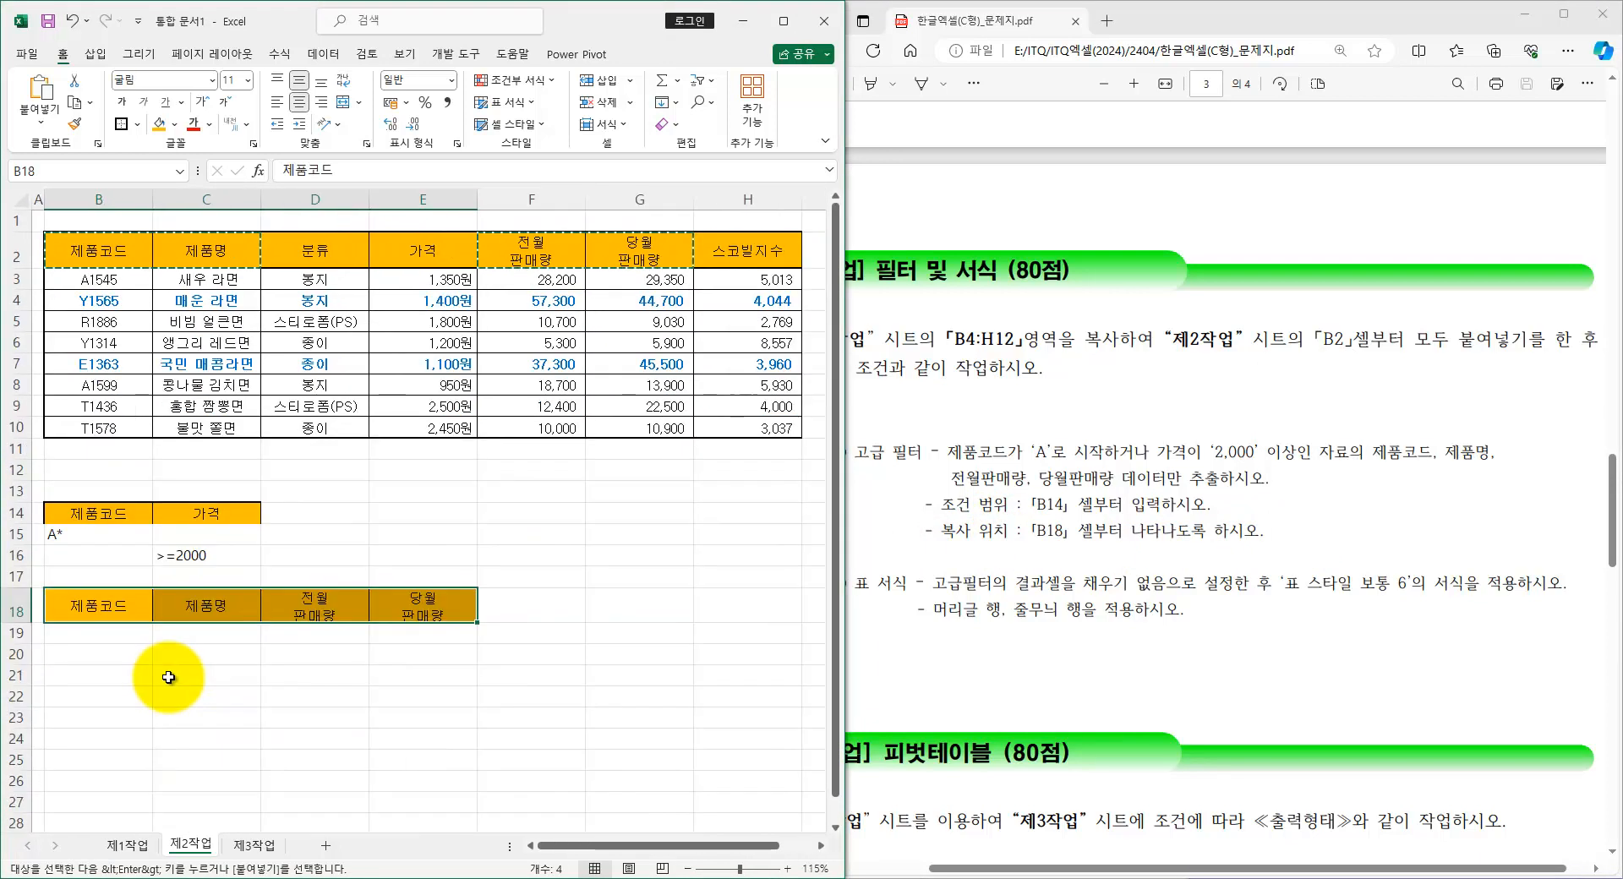
left_click(283, 706)
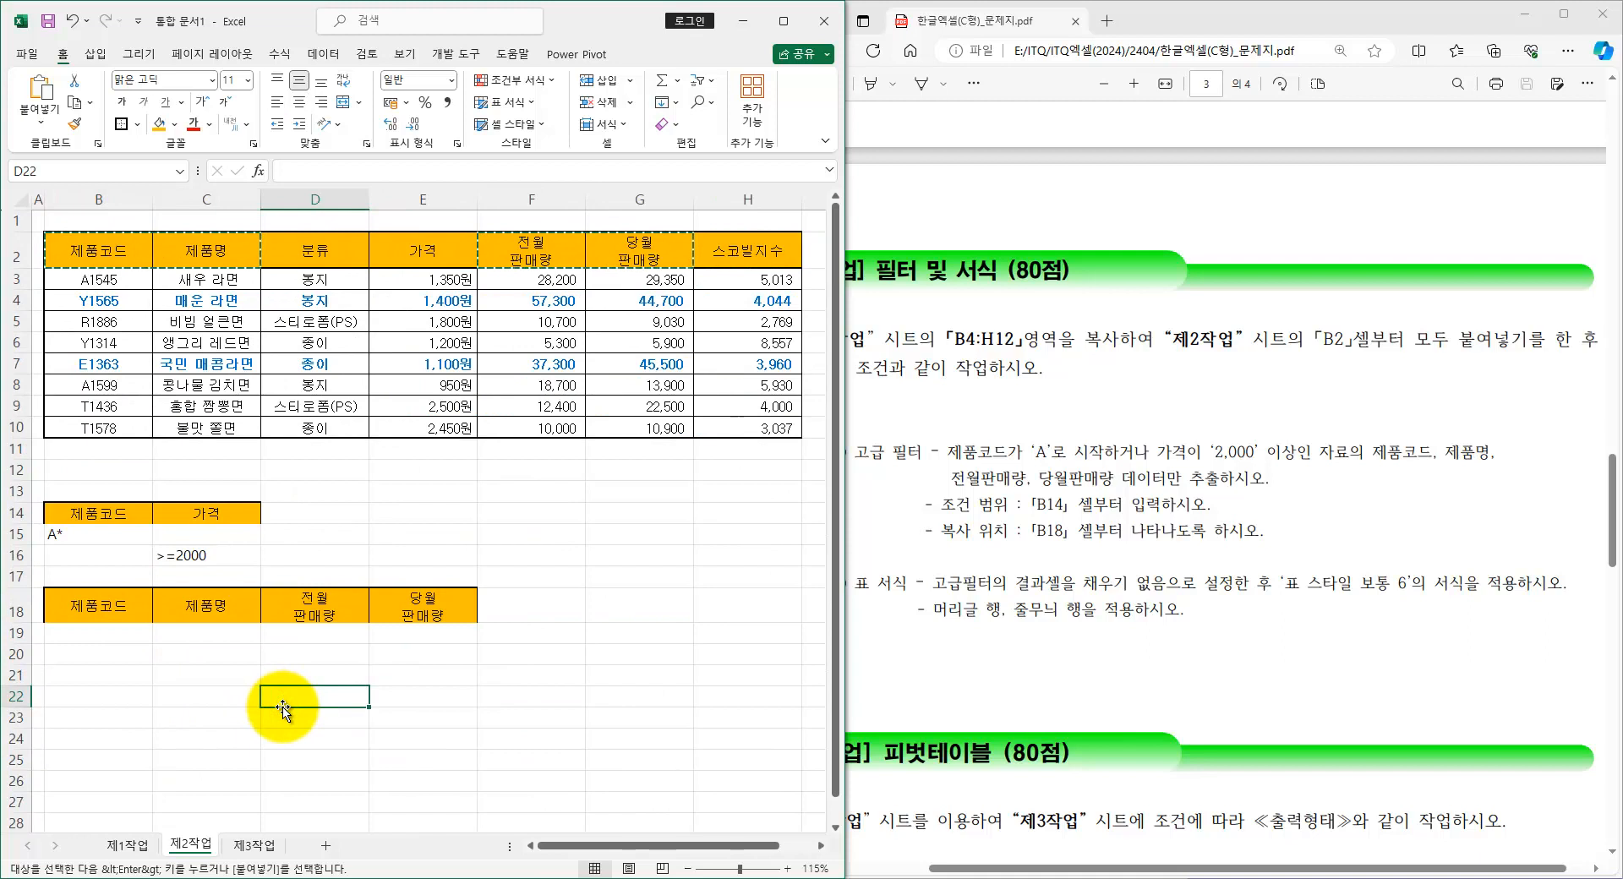
- Run an Advanced Filter on B2:H10 with criteria range B14:C16, copying the matching records to the headers in B18:E18
left_click(533, 333)
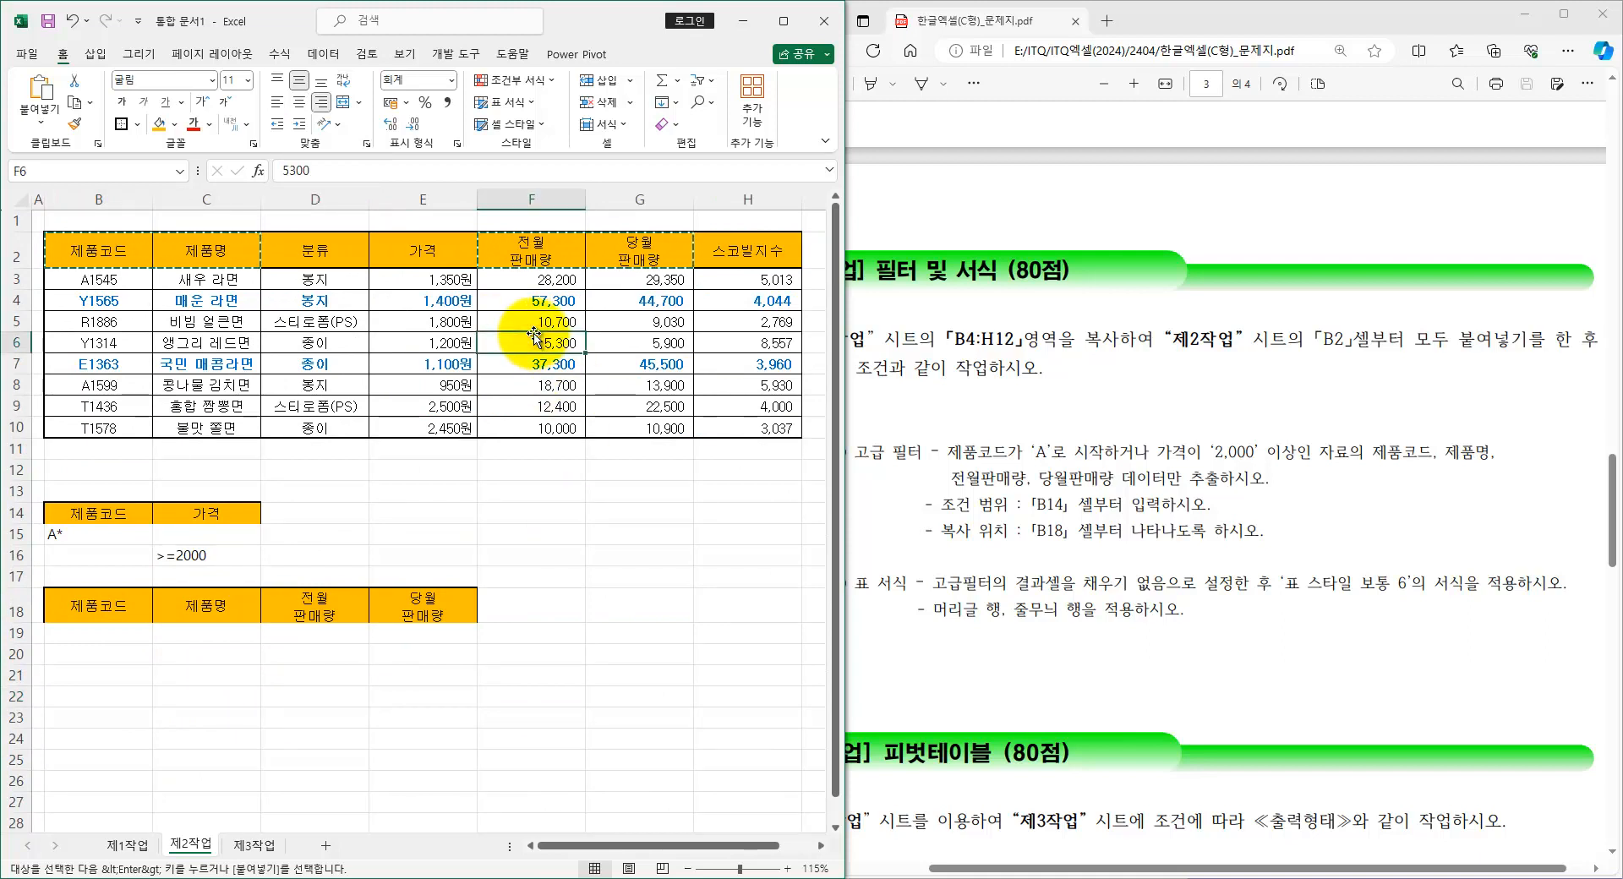
left_click(323, 54)
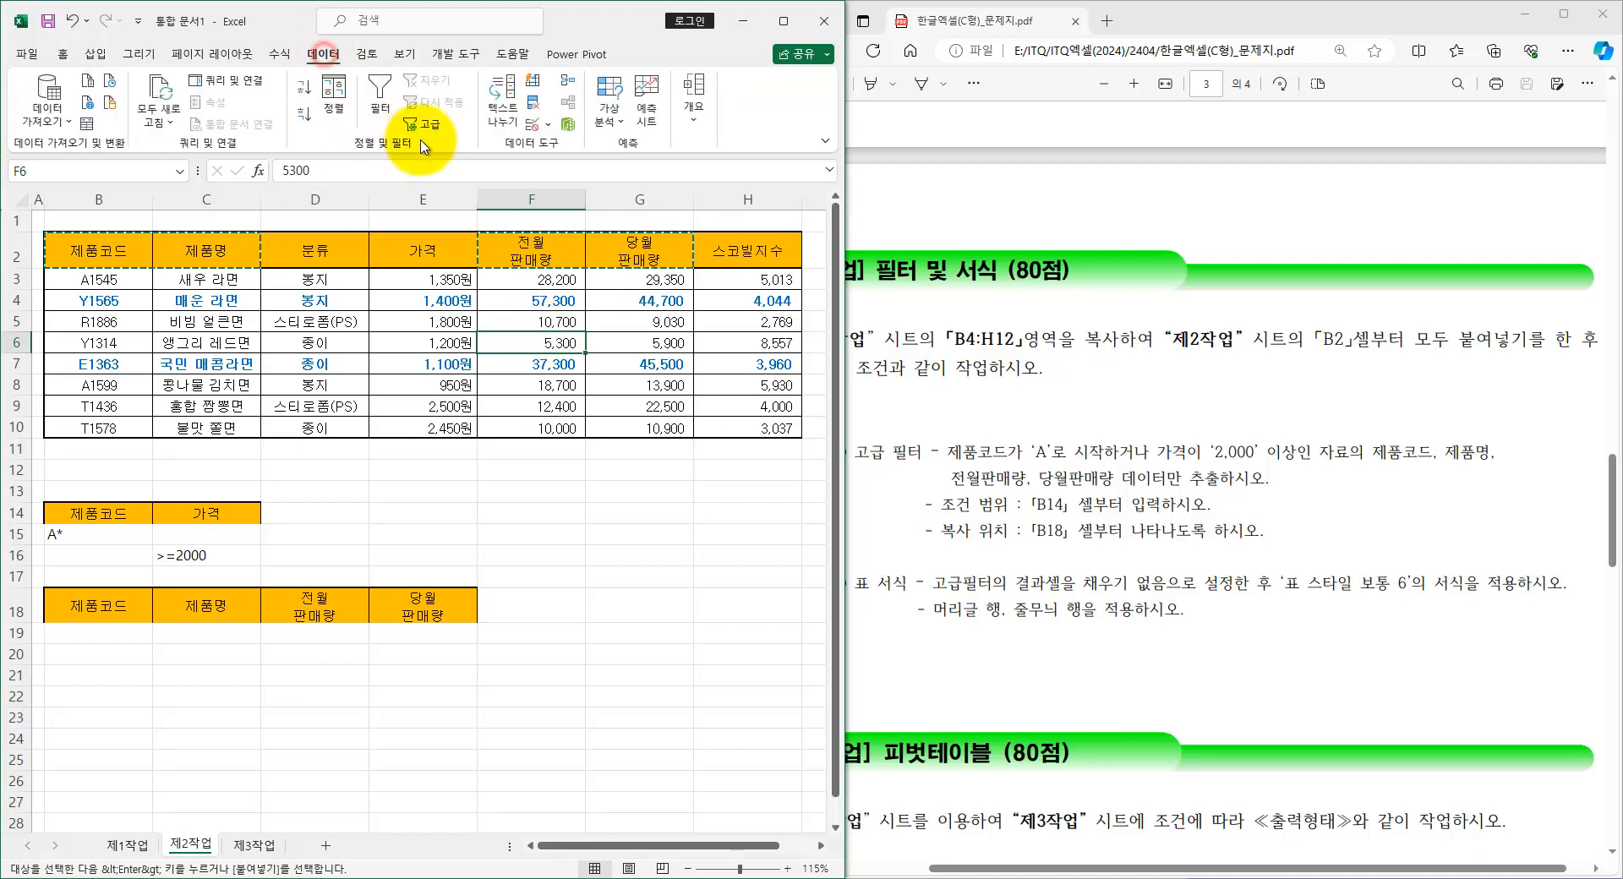
left_click(428, 127)
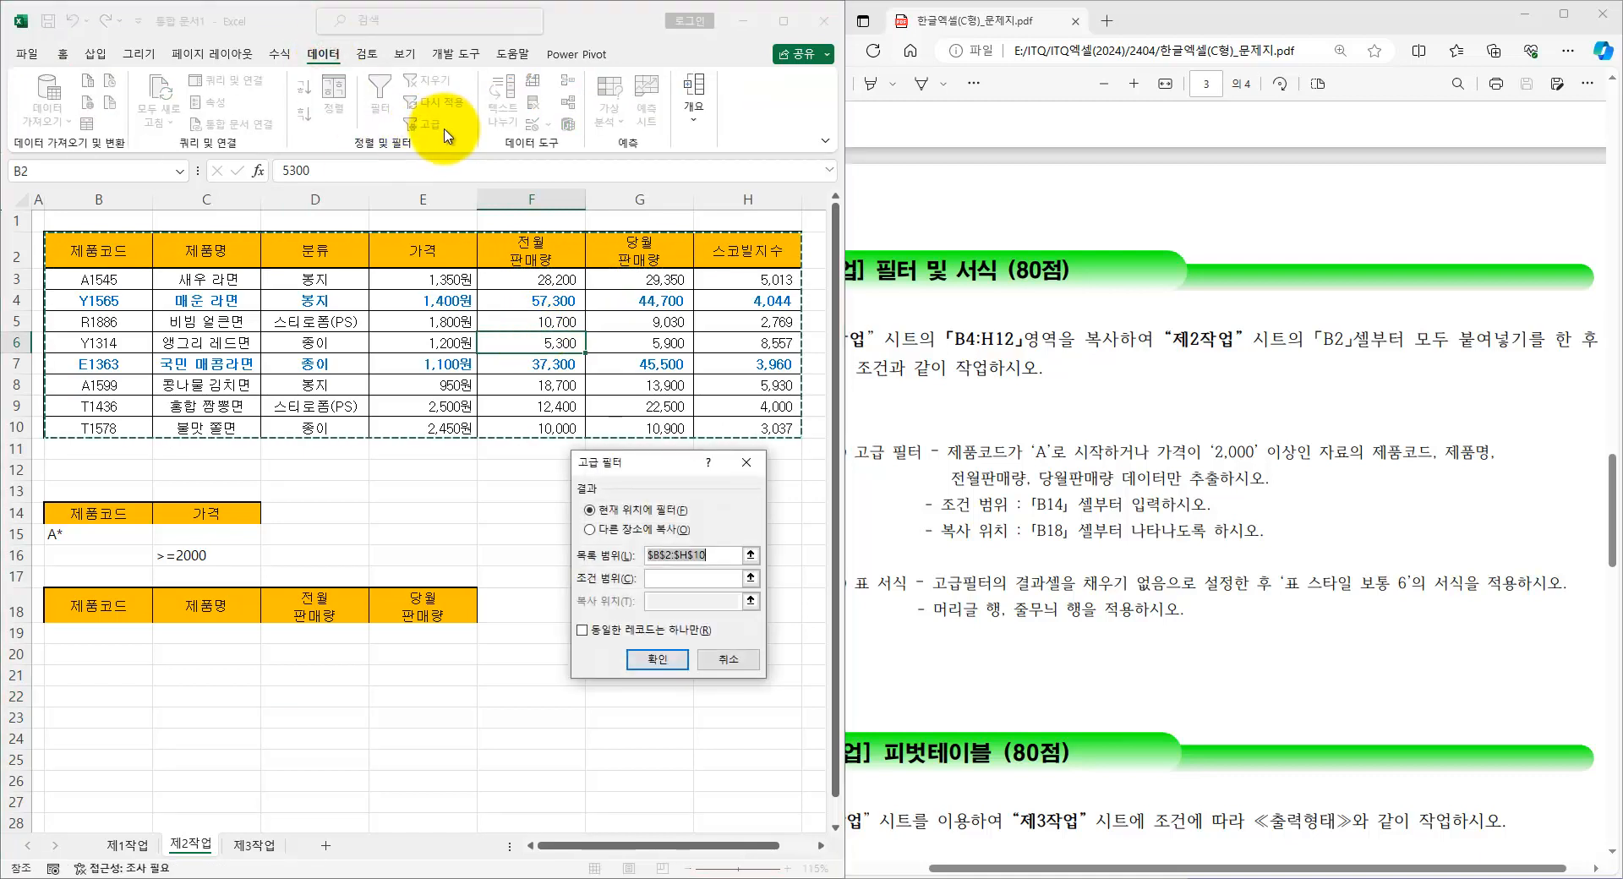
left_click(636, 530)
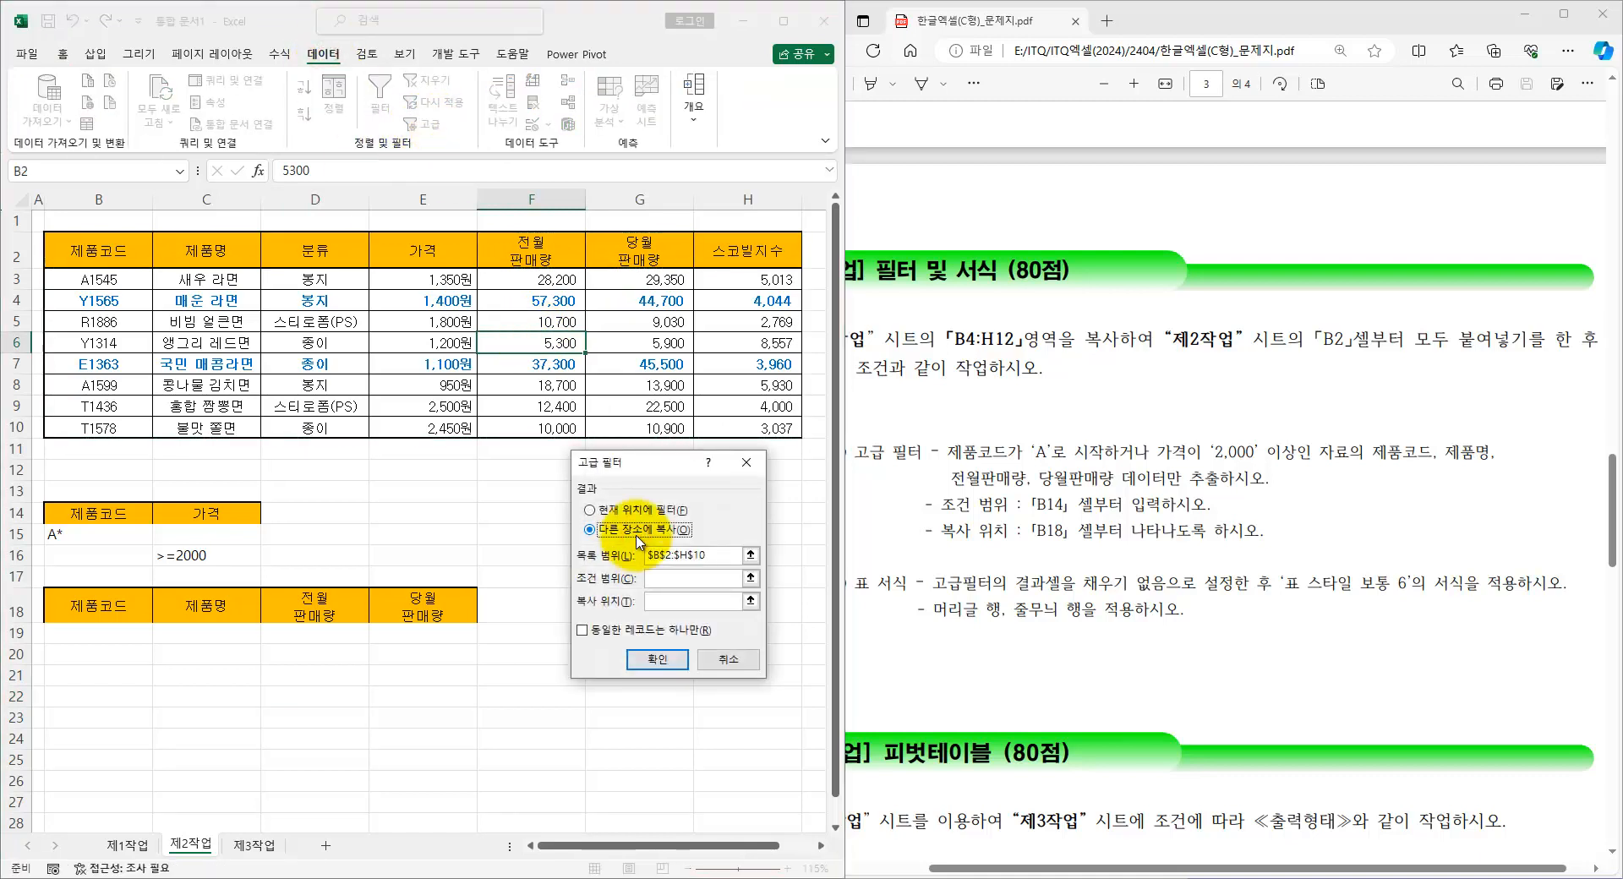
left_click(661, 579)
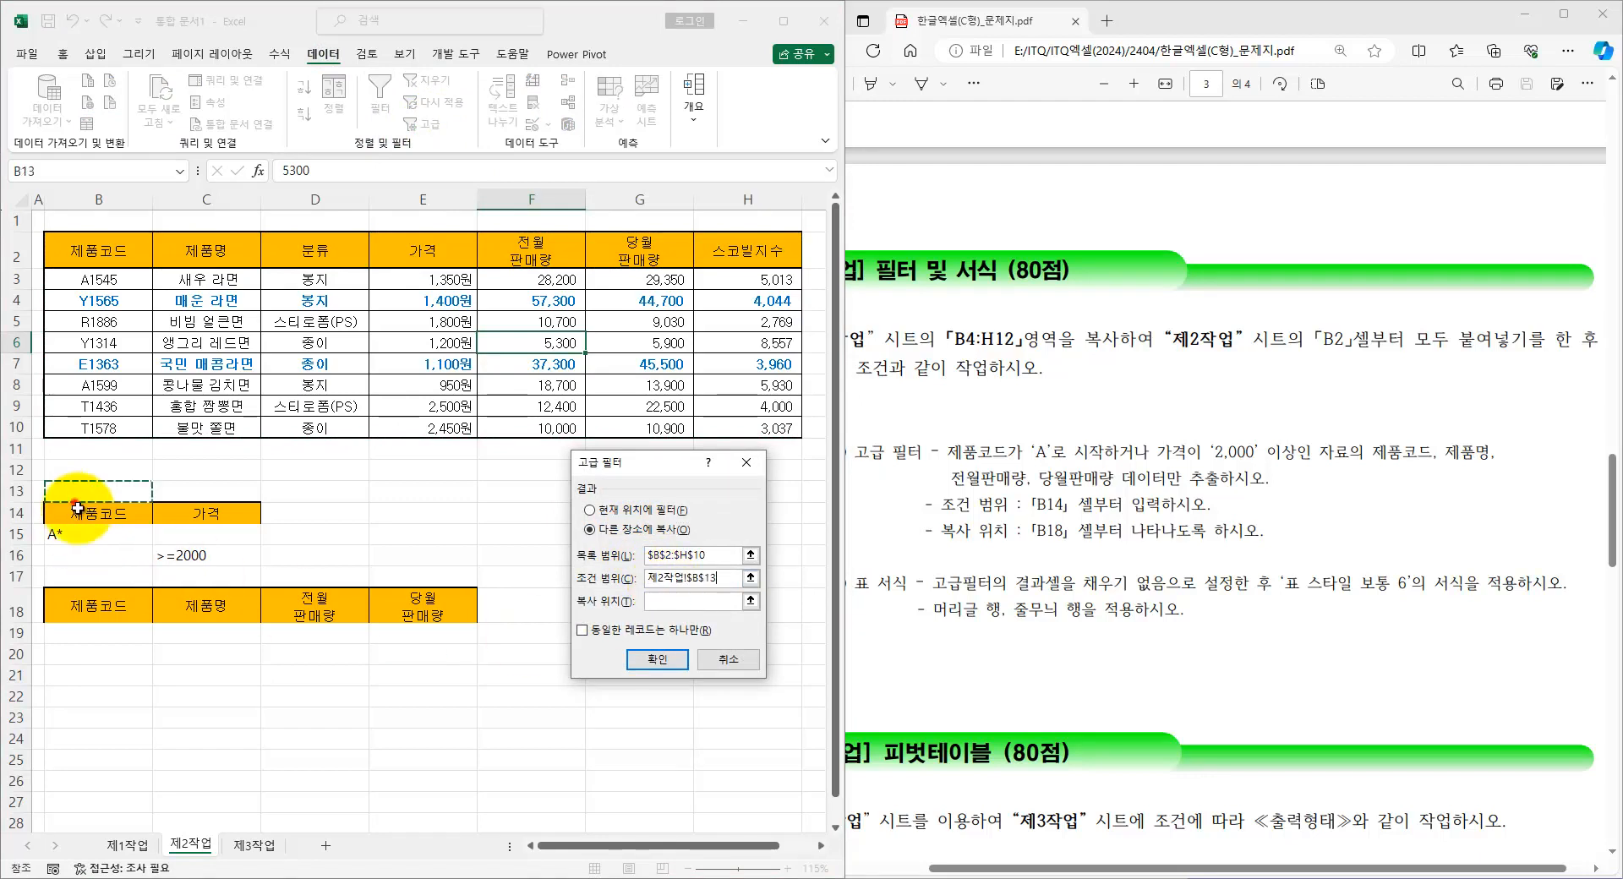
left_click_drag(89, 513, 250, 559)
left_click_drag(97, 605, 432, 605)
left_click(646, 659)
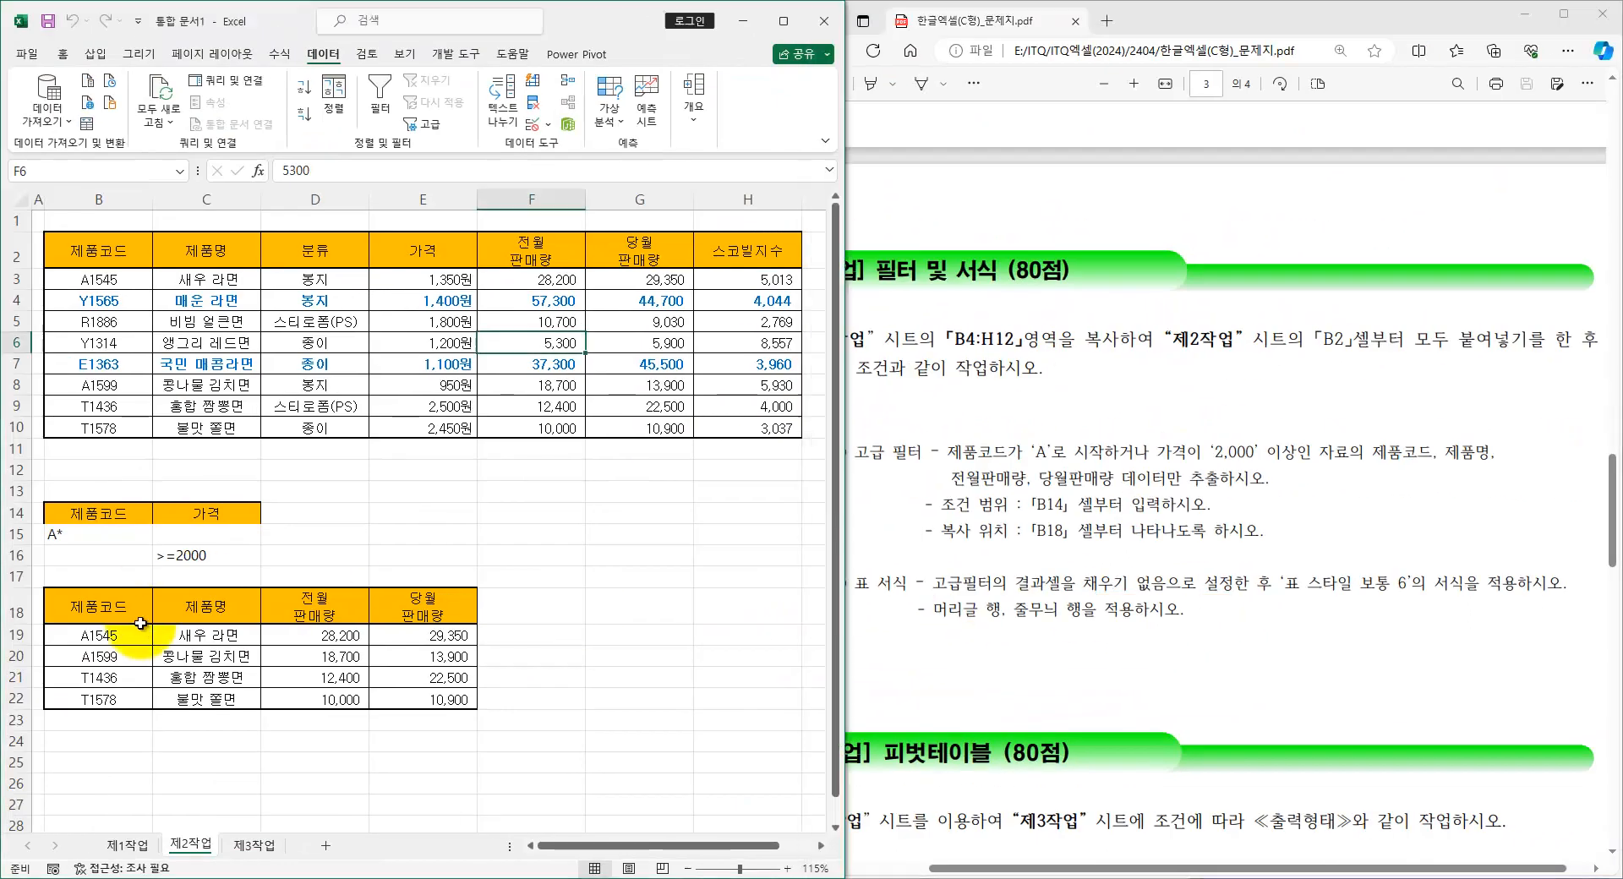
- Remove the fill colour from the advanced filter result cells B18:E22
left_click_drag(140, 623, 410, 688)
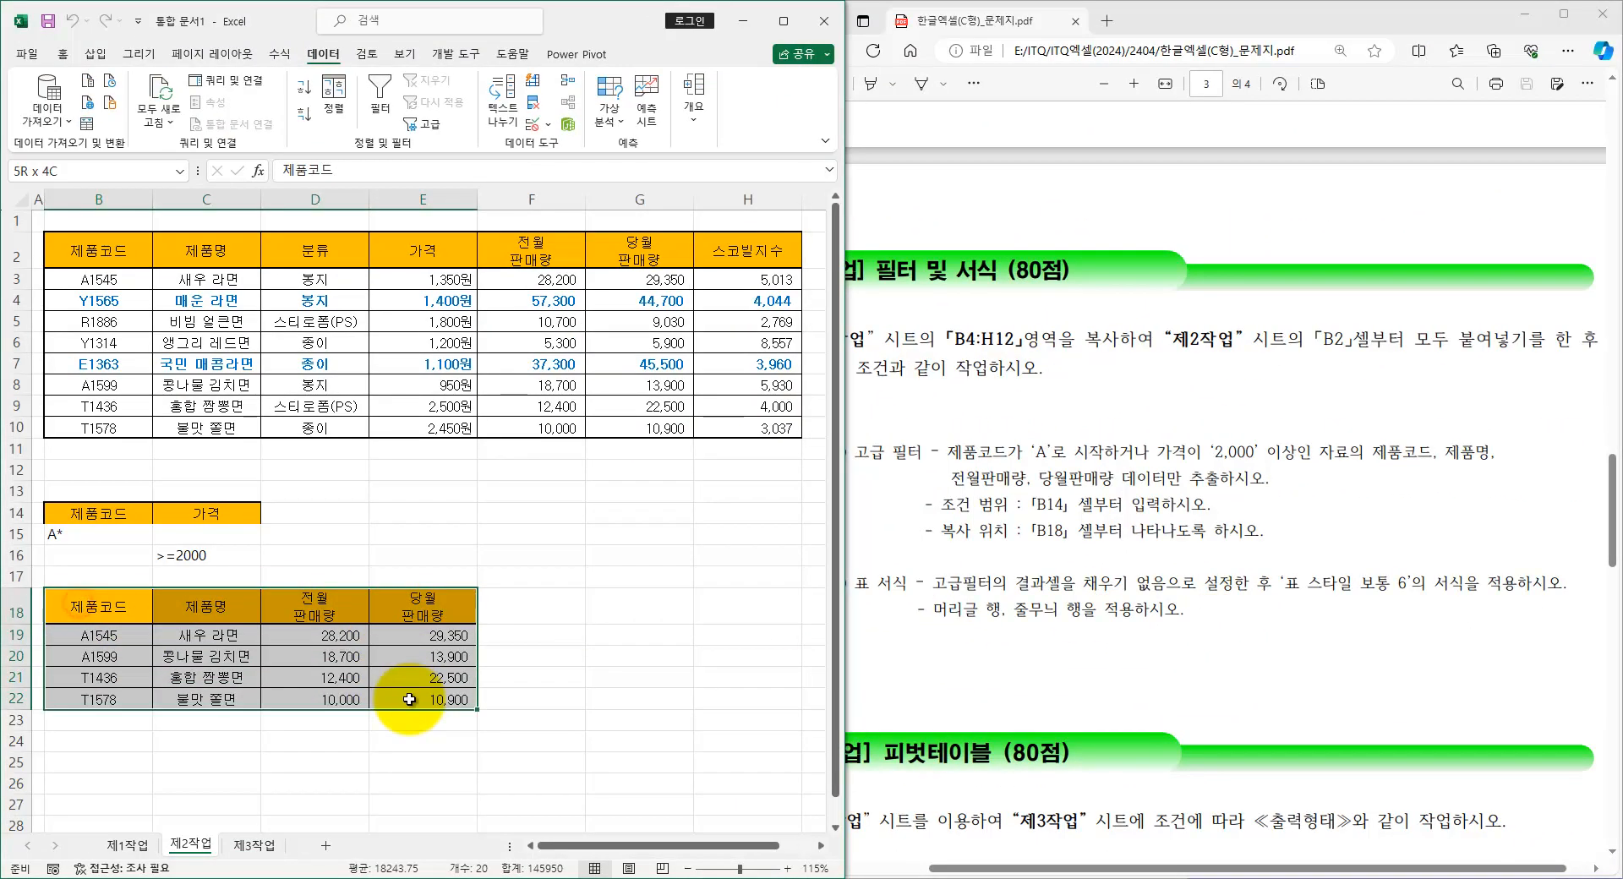
left_click(63, 53)
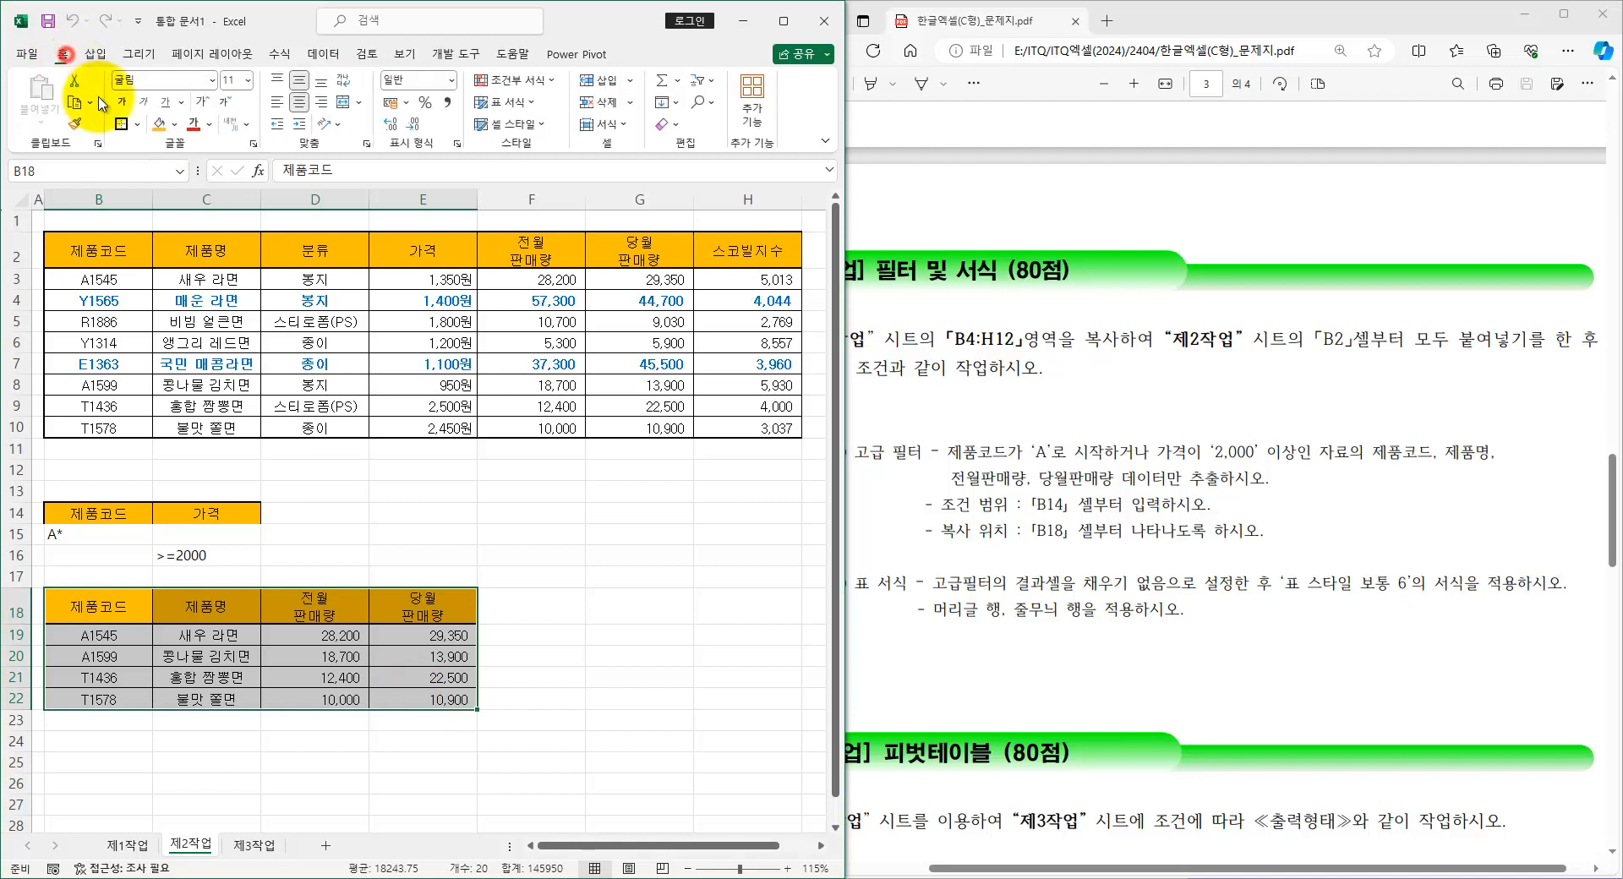
left_click(174, 124)
left_click(207, 310)
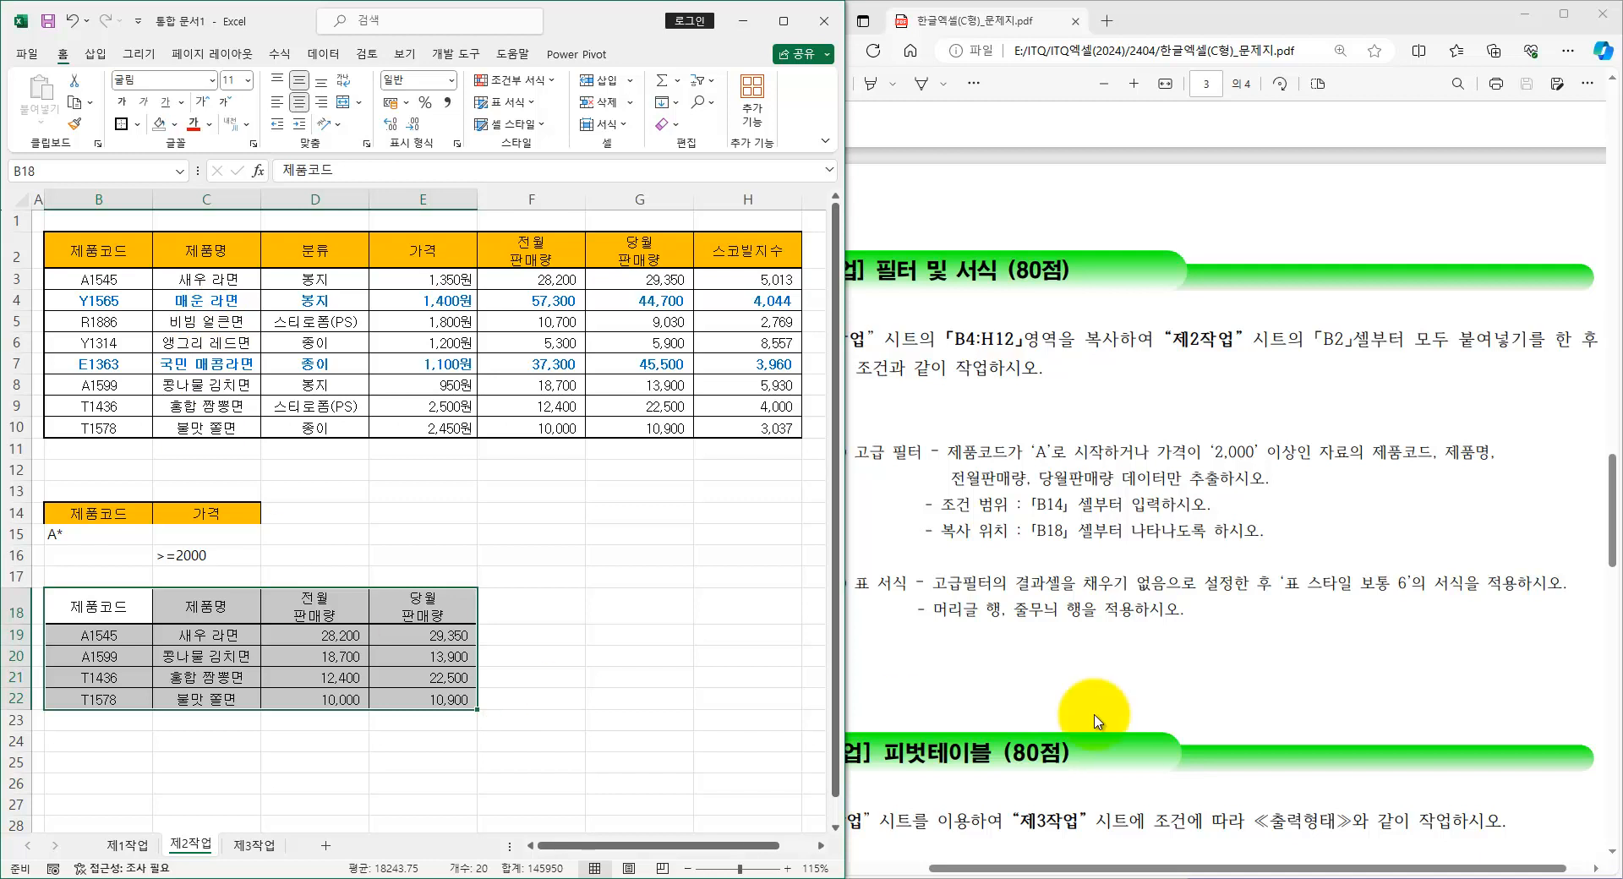
- Format the filter result B18:E22 as a table with the blue '표 스타일 보통 6' style
left_click(518, 102)
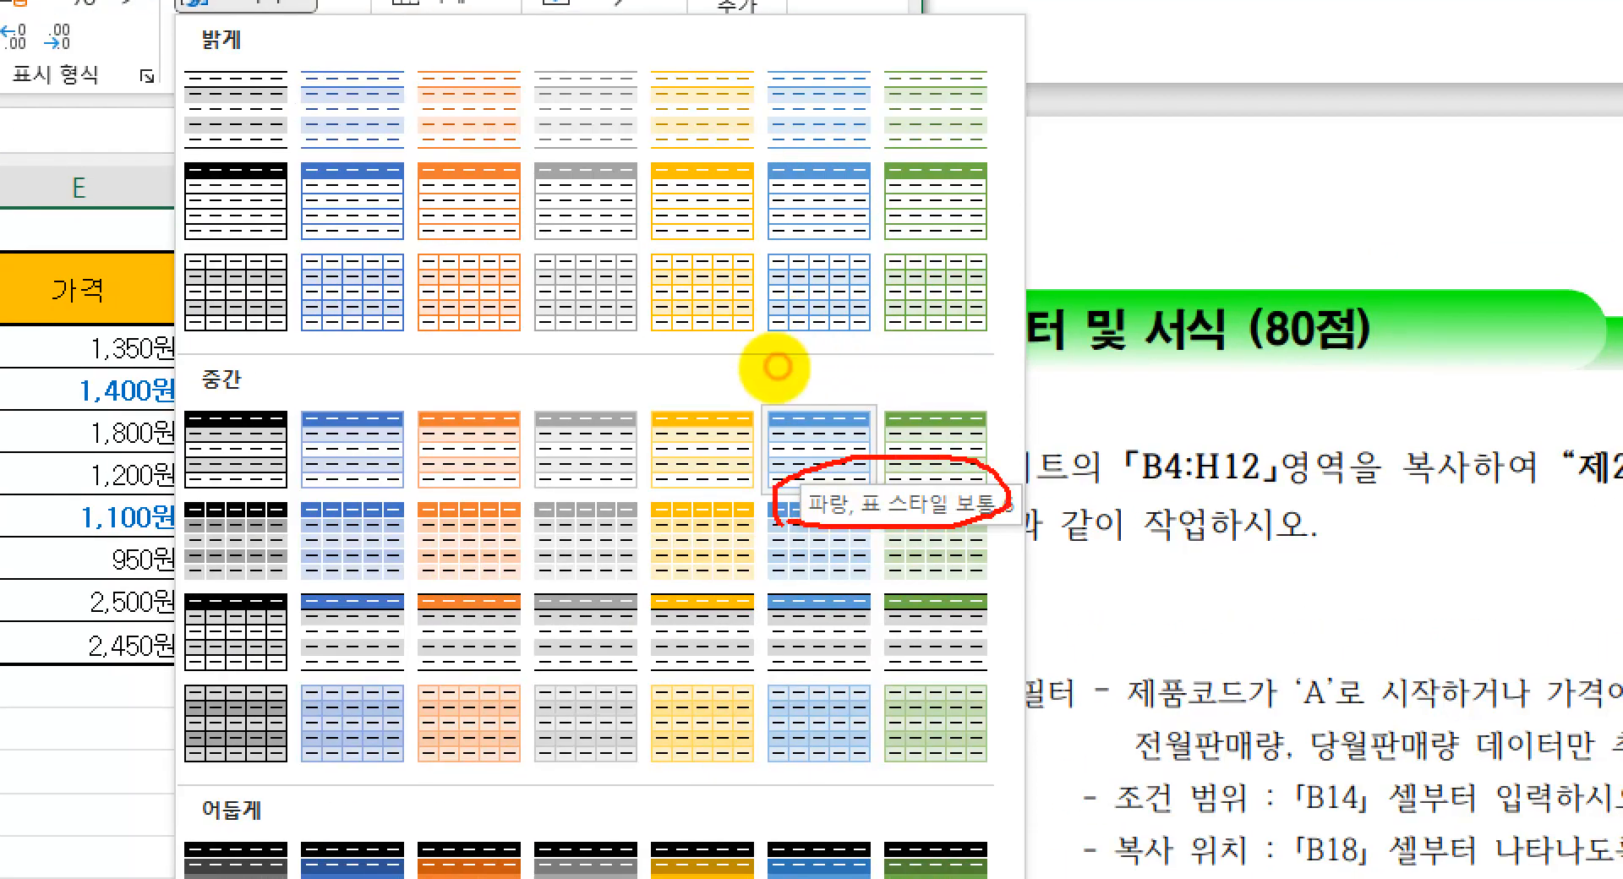
key("Escape")
left_click(505, 103)
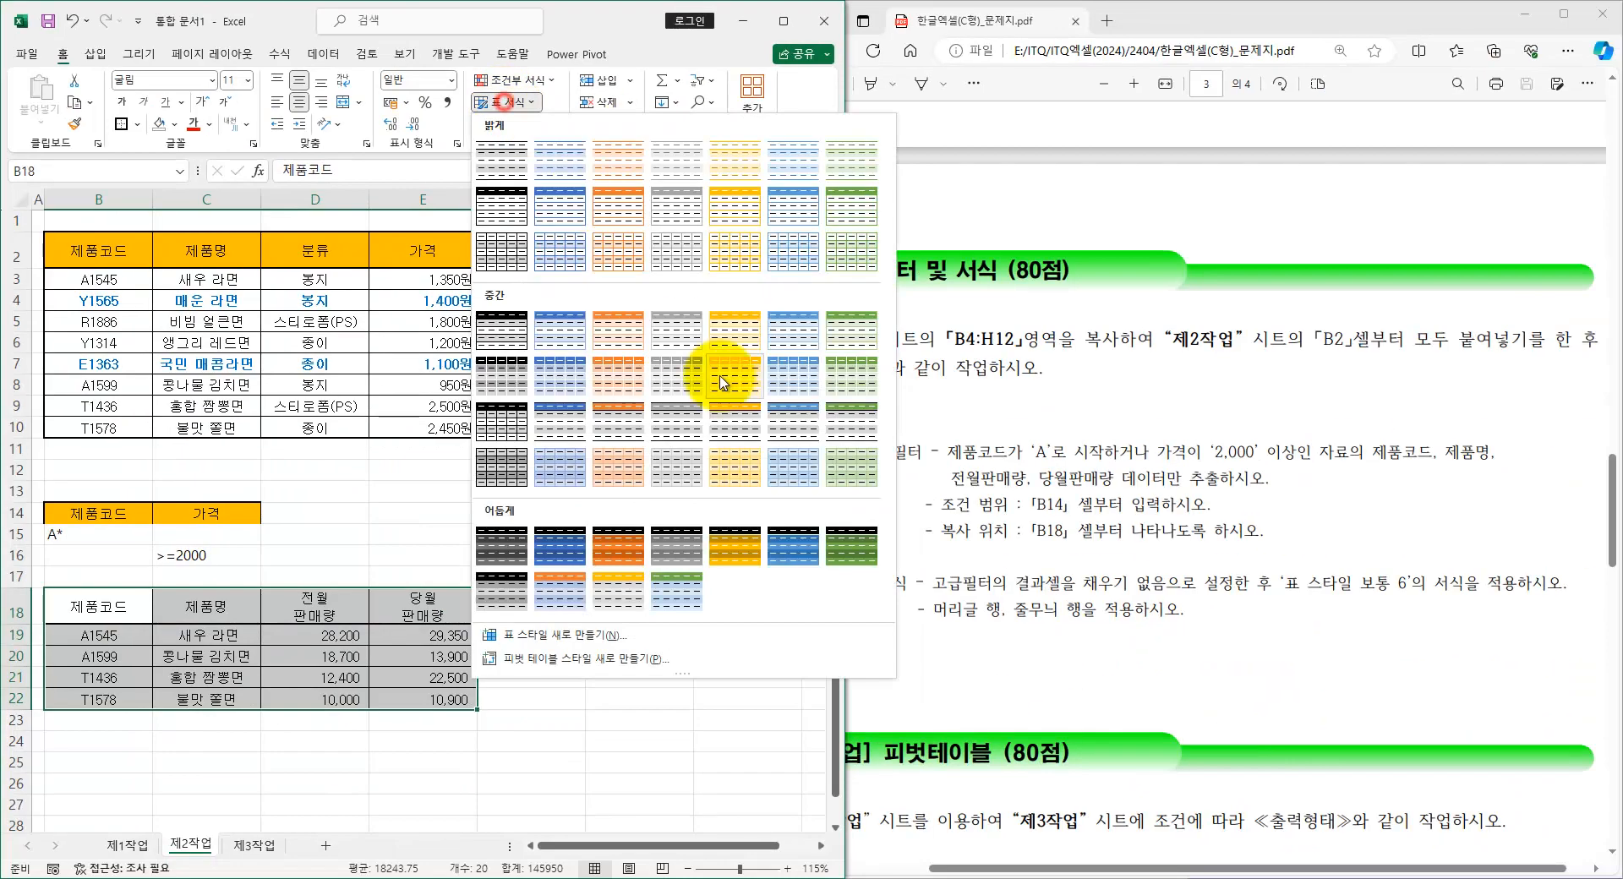
left_click(798, 330)
left_click(656, 737)
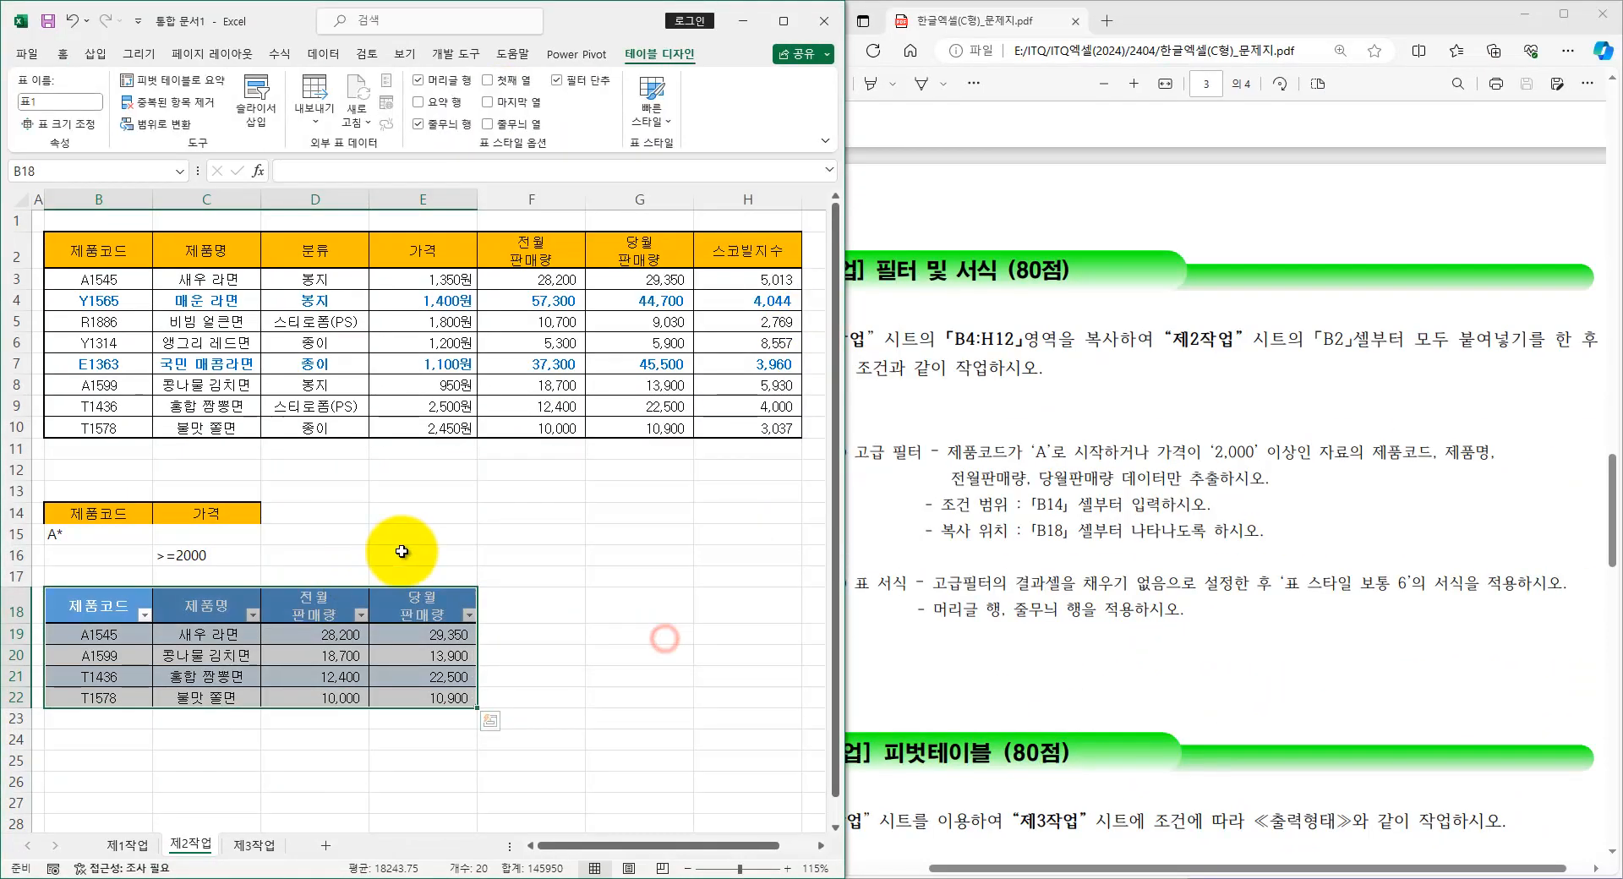
left_click(403, 552)
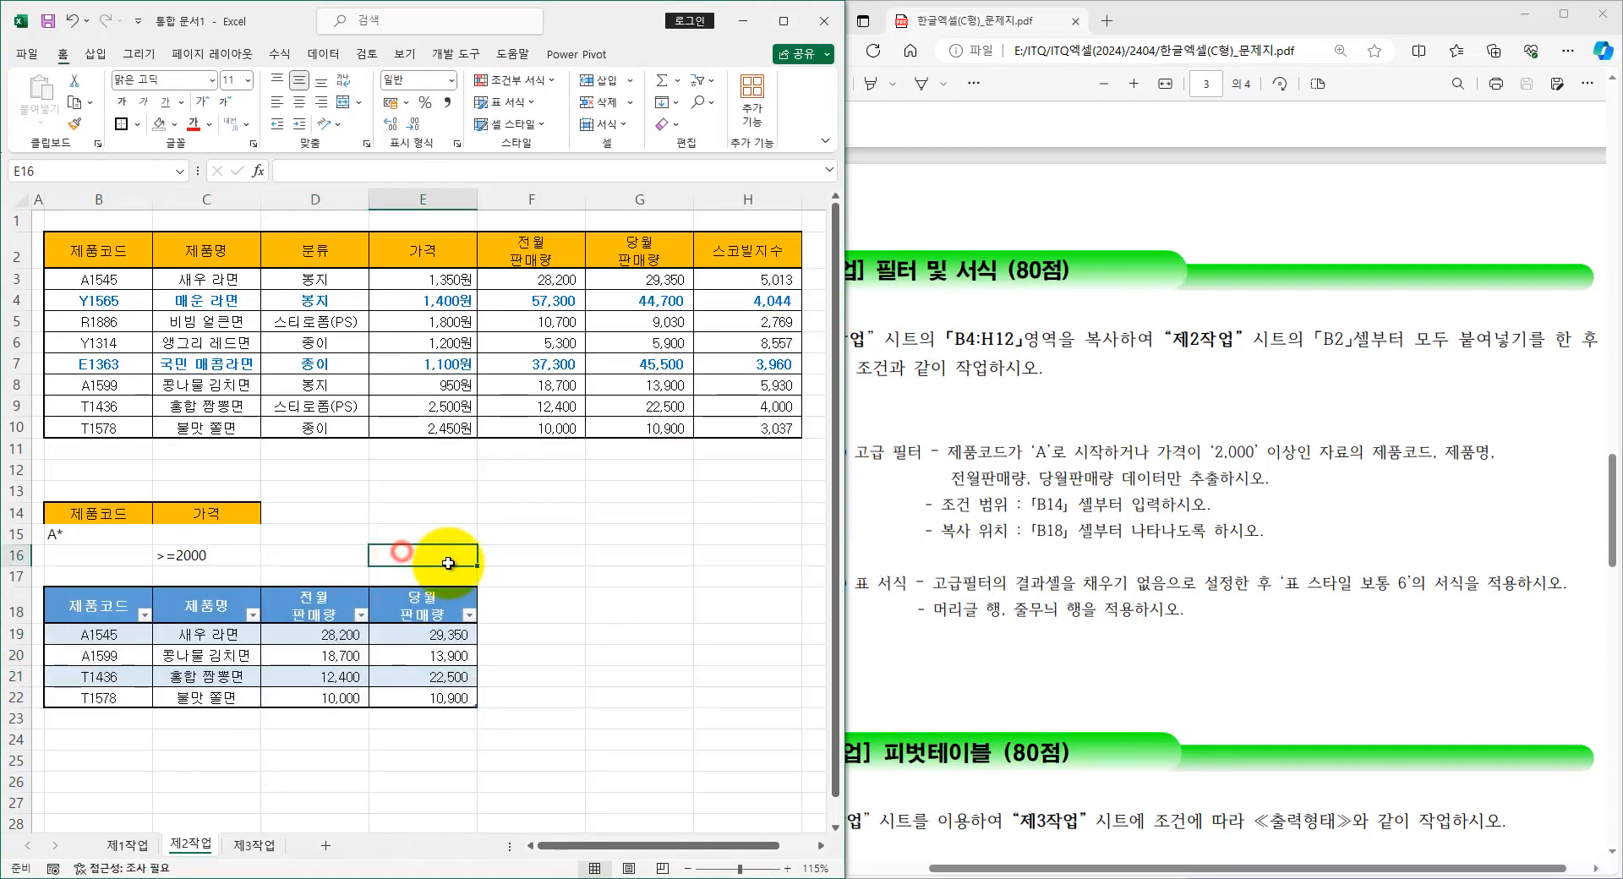
- Open the empty 제3작업 sheet and examine the pivot table conditions and expected output in the exam PDF
left_click(243, 845)
left_click(275, 843)
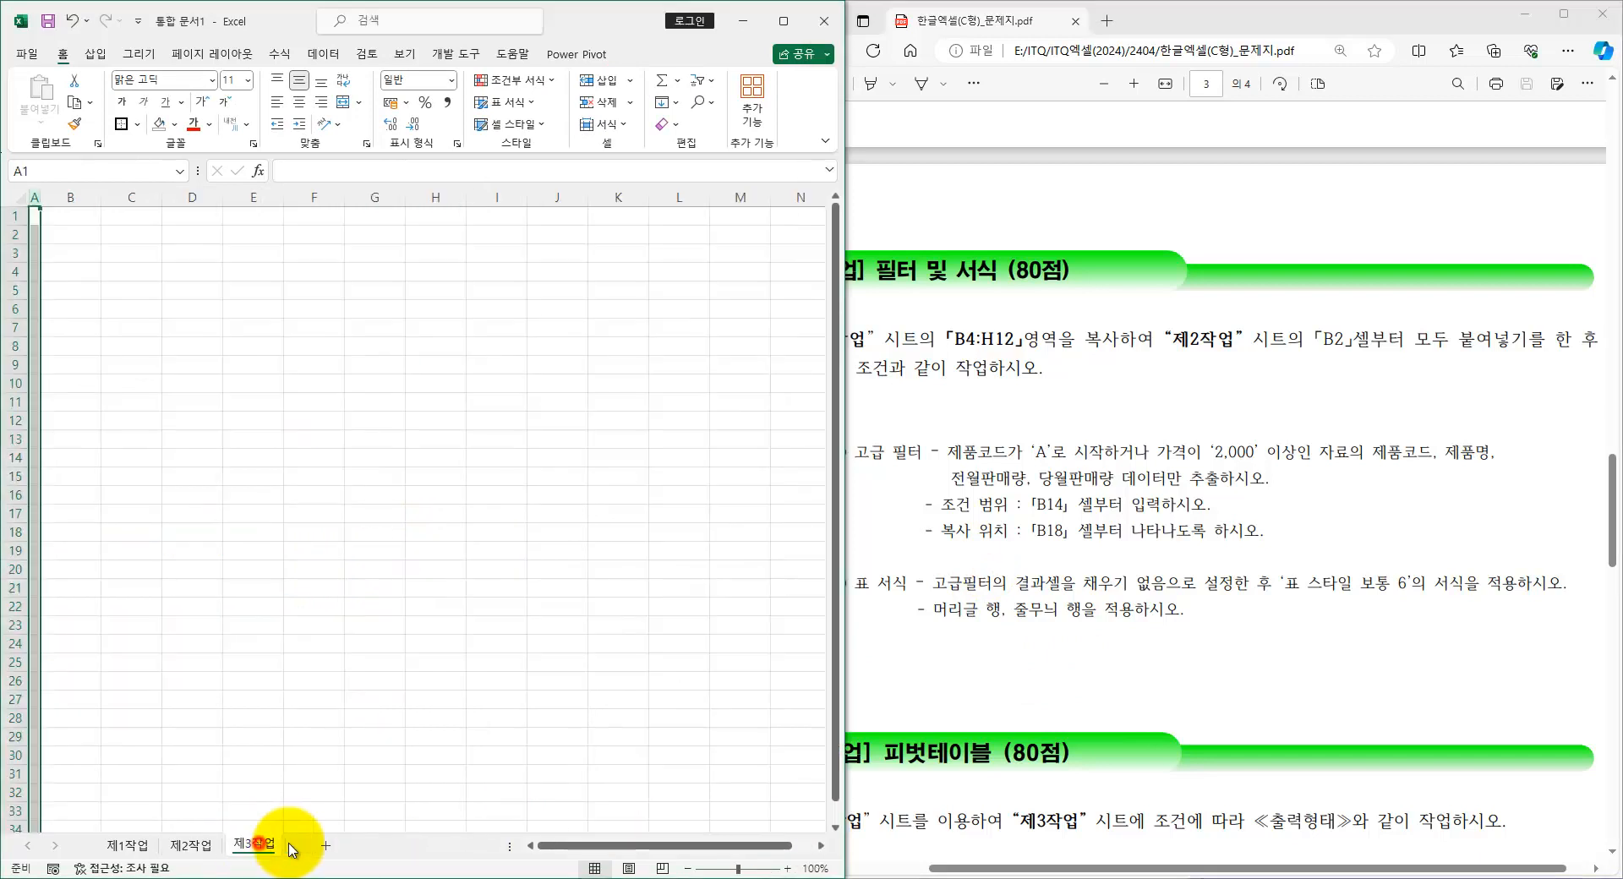
left_click(342, 406)
left_click(1069, 569)
scroll(1065, 591, "down", 7)
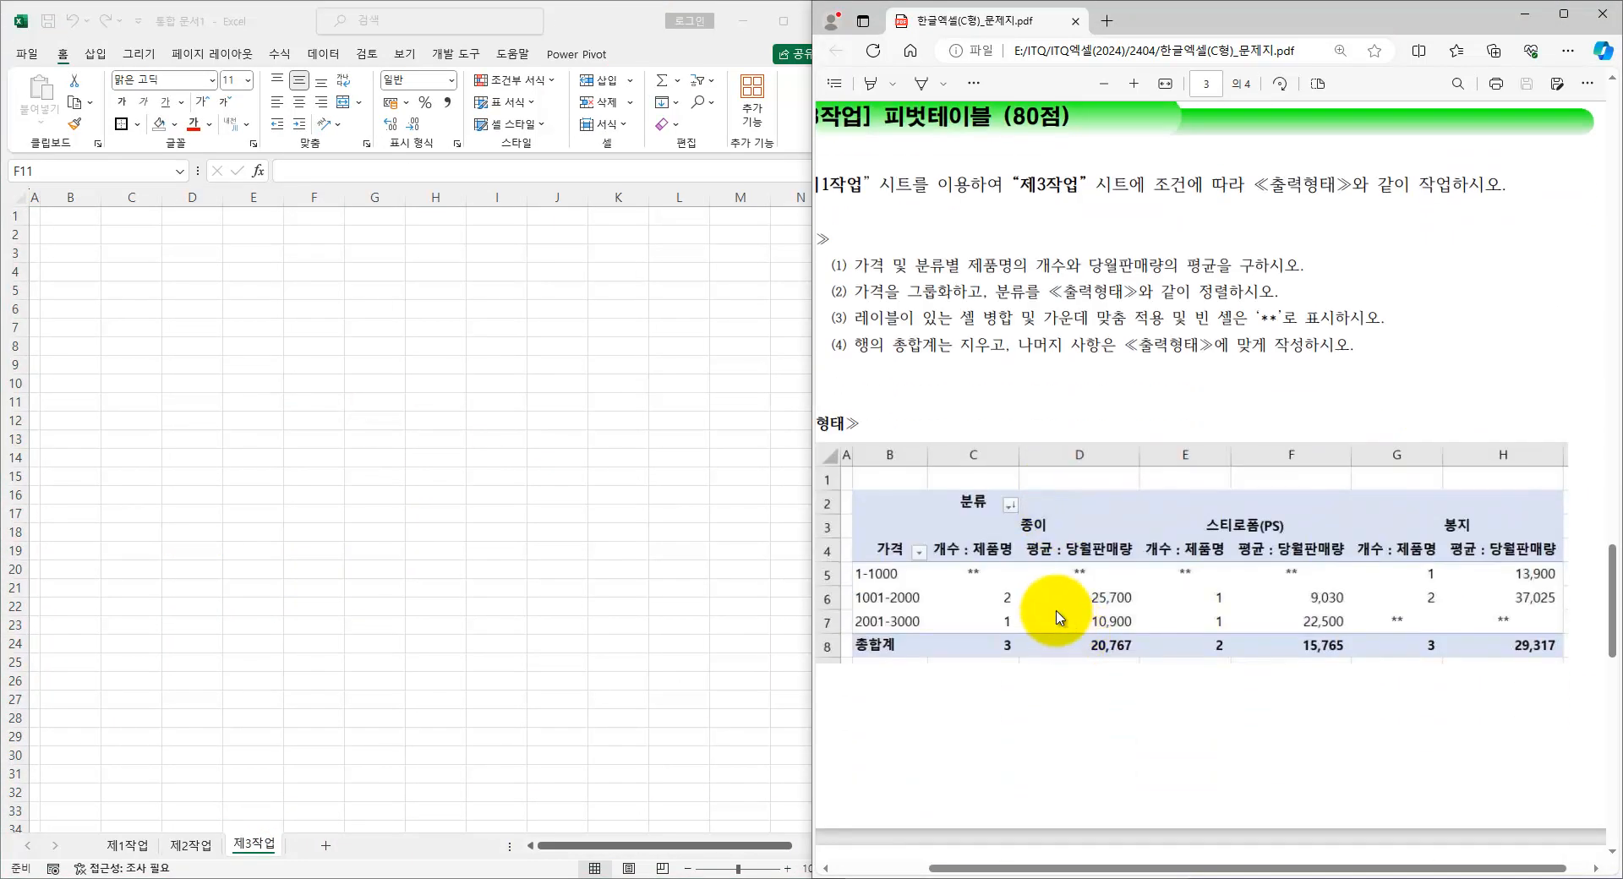
left_click(74, 388)
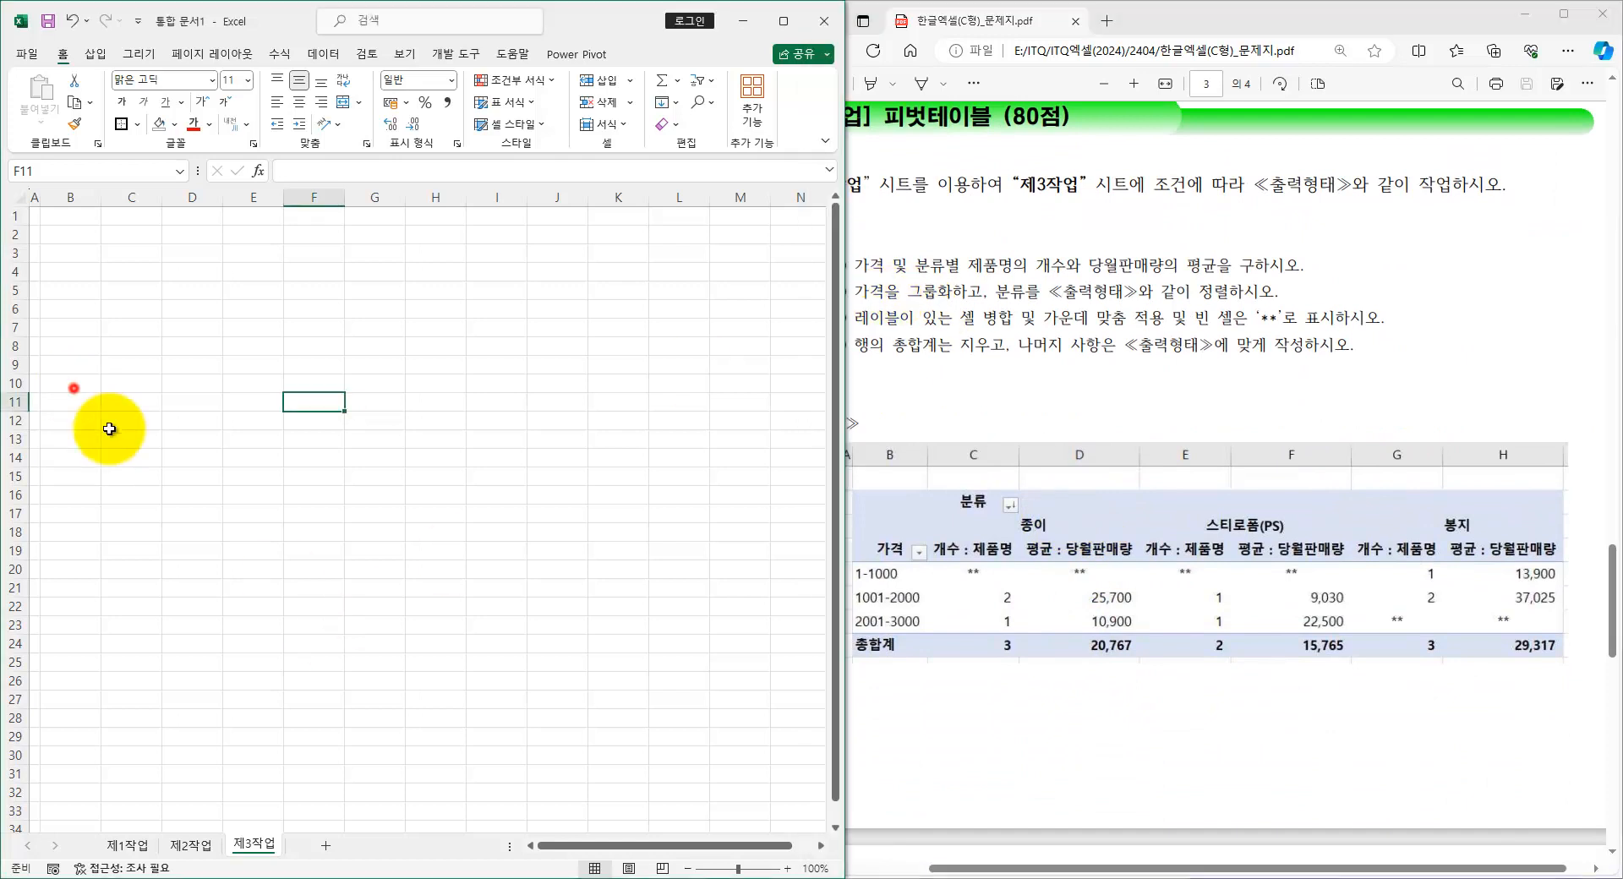
left_click_drag(985, 868, 935, 869)
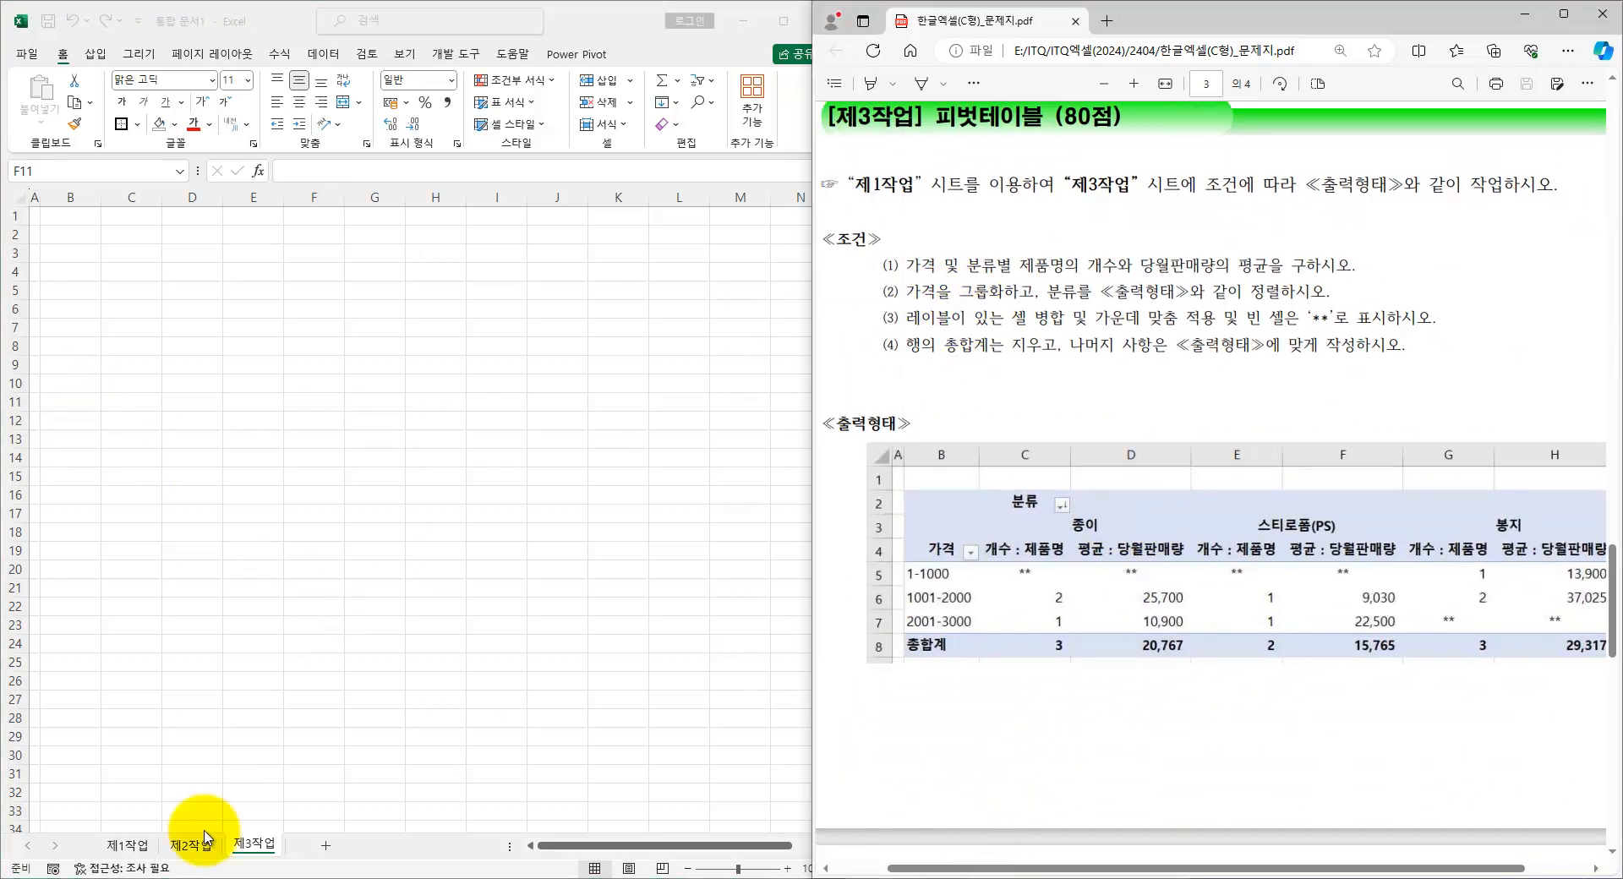
- Insert a pivot table from 제1작업 range B4:H12 into the existing 제3작업 worksheet at cell B2
left_click(124, 845)
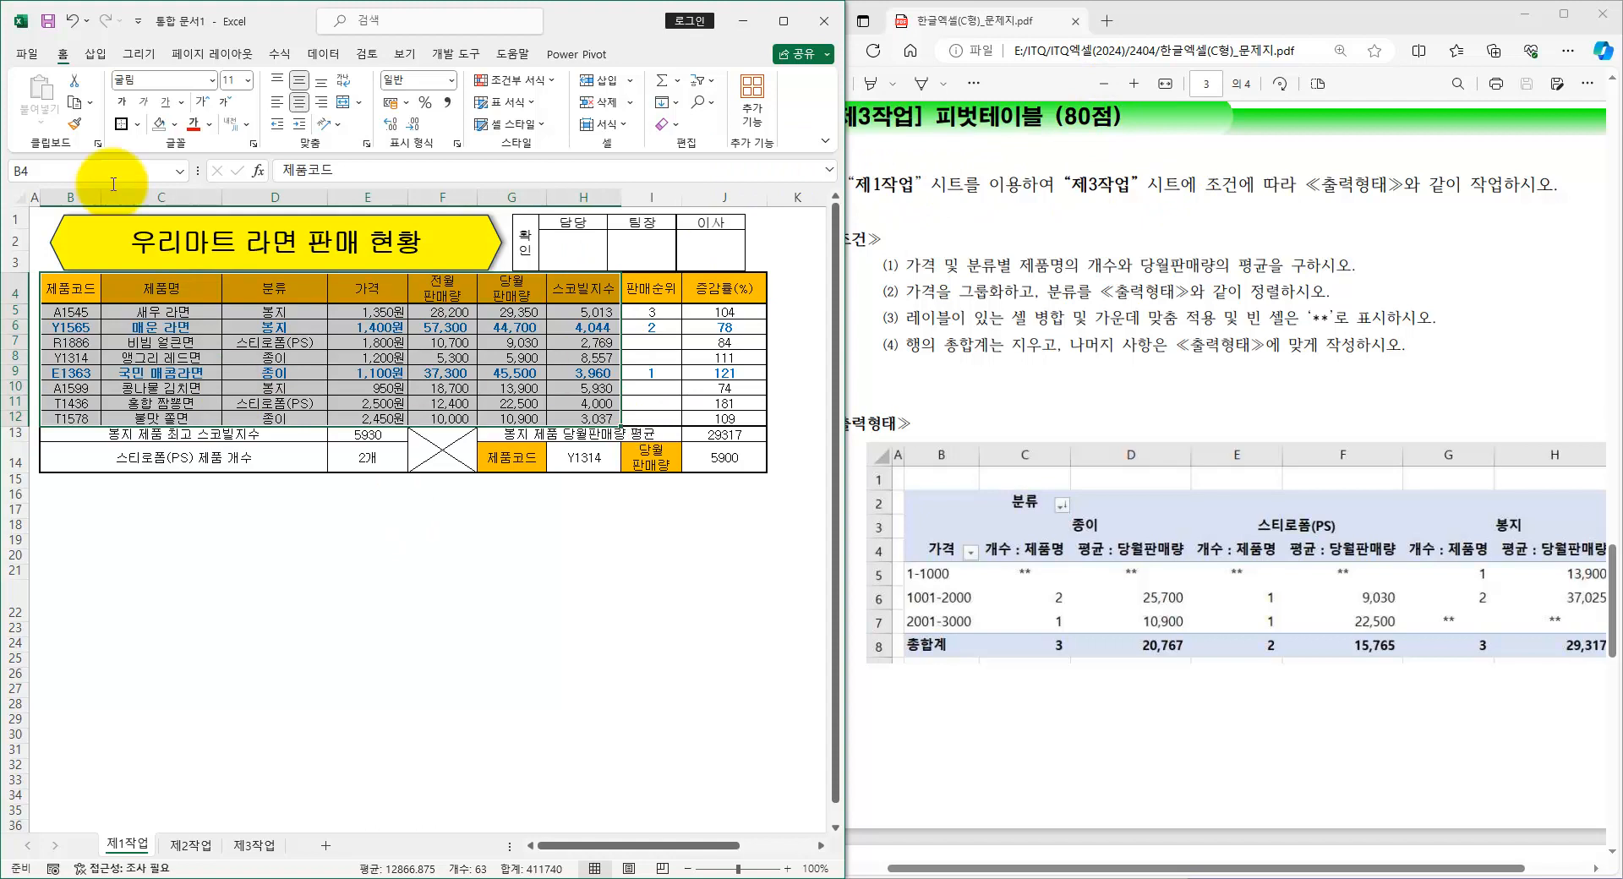
left_click(95, 56)
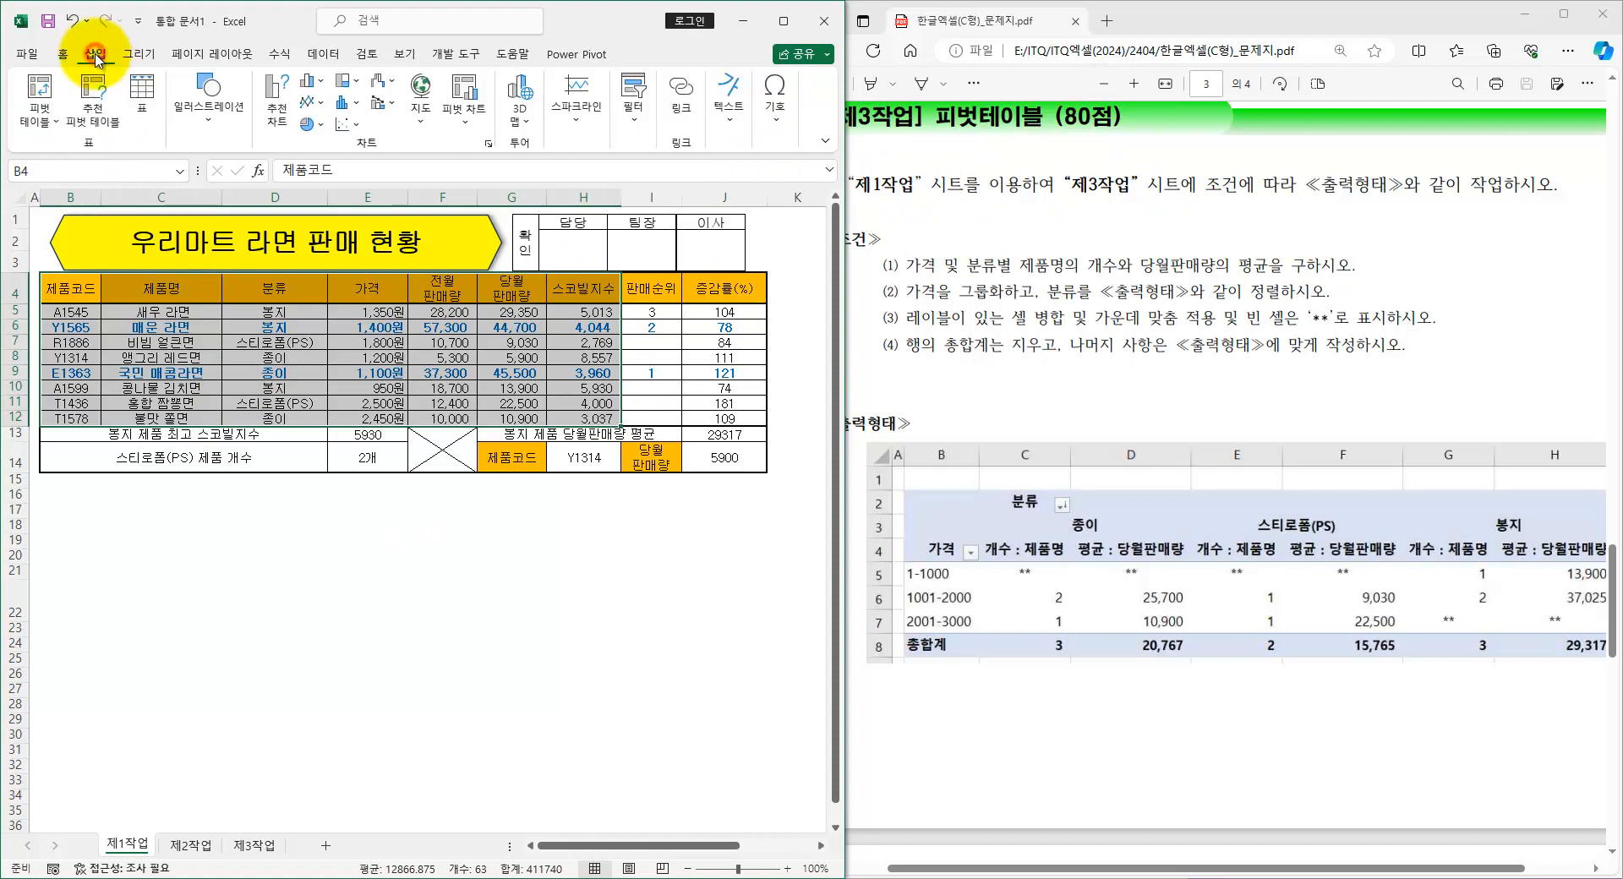
left_click(30, 84)
left_click(545, 614)
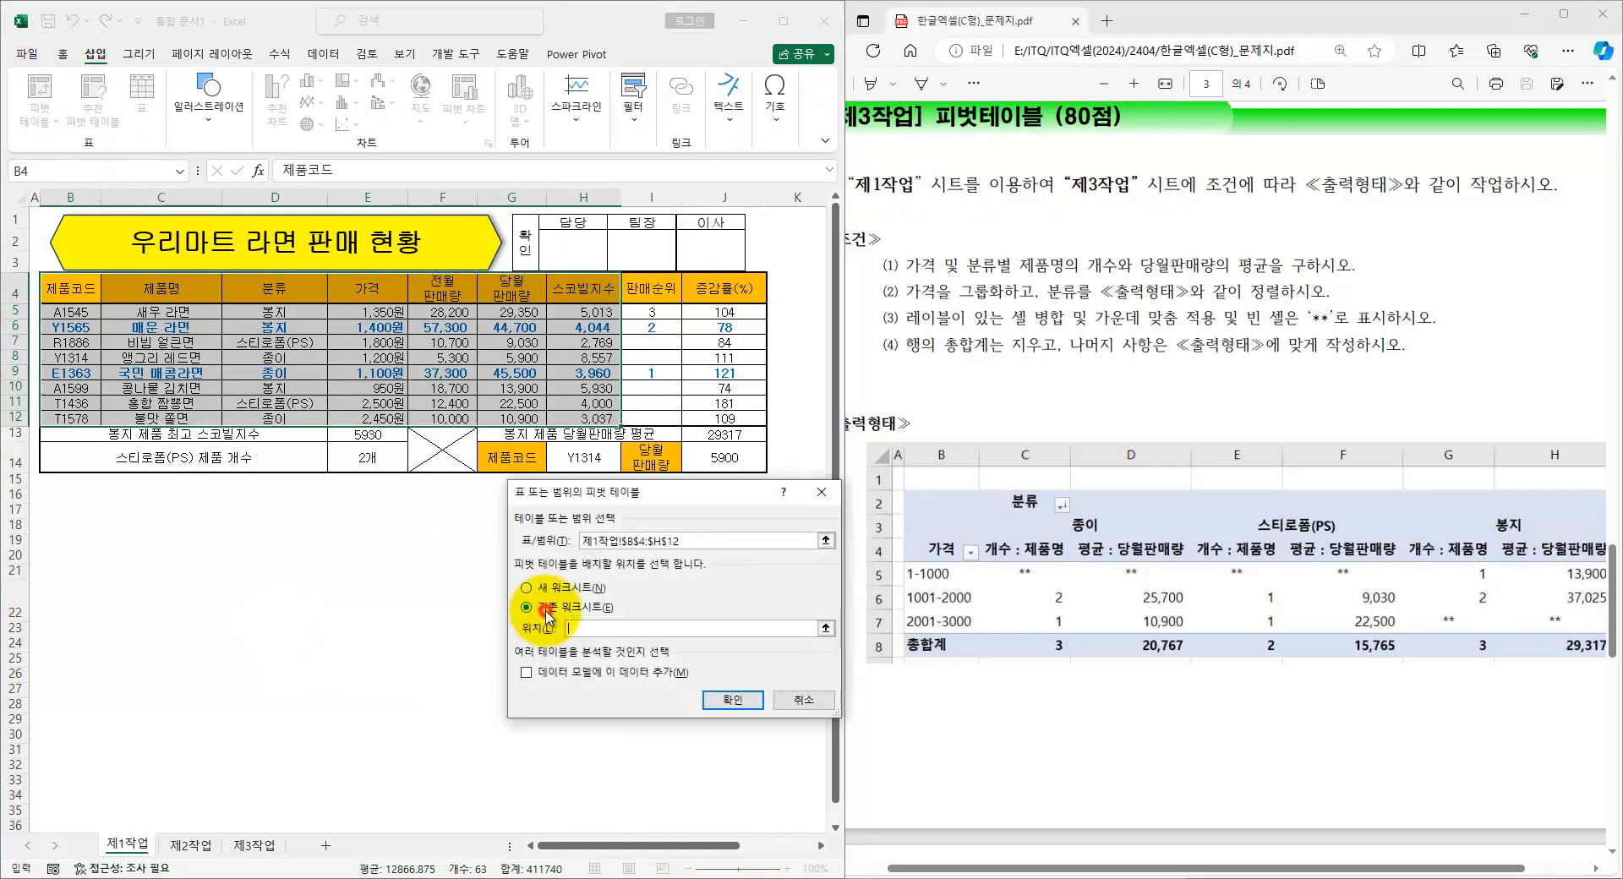
left_click(269, 852)
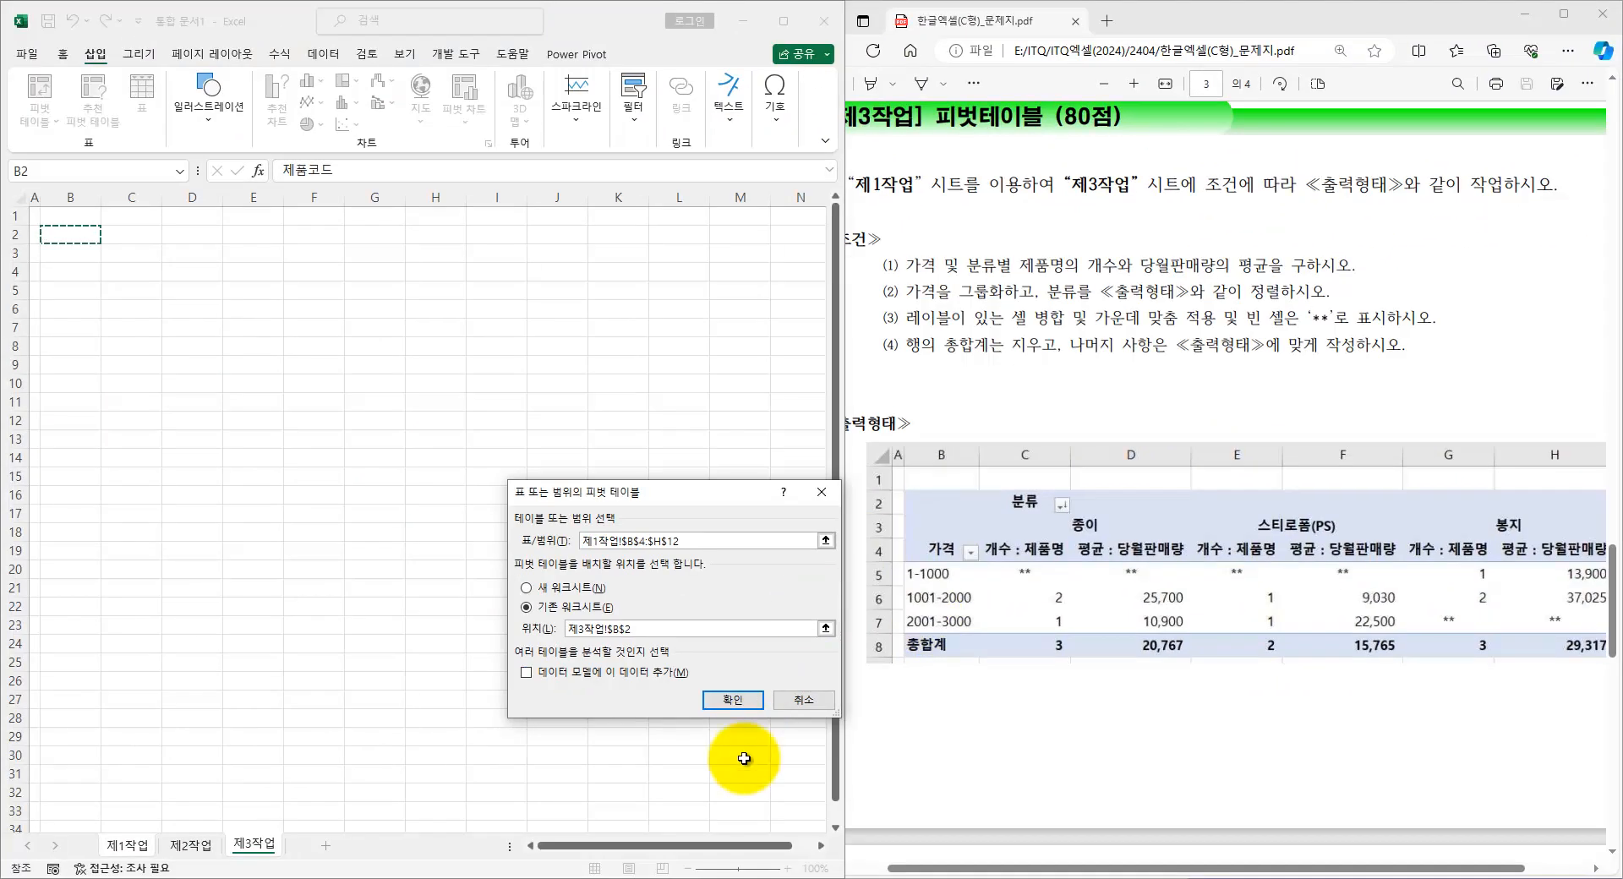
left_click(735, 705)
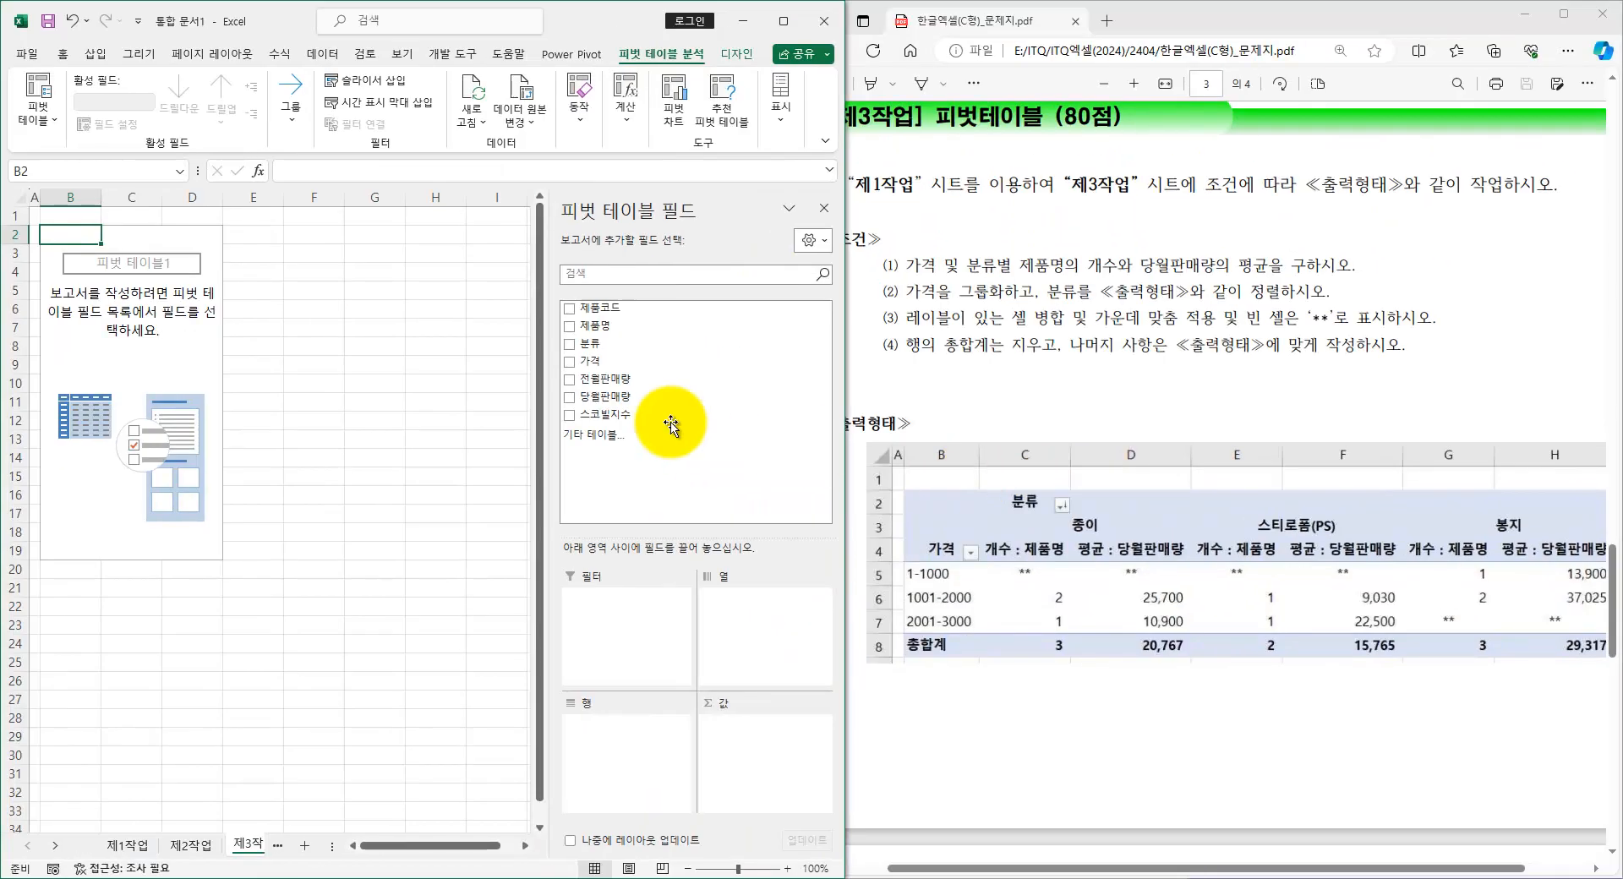
- Assign 가격 to the pivot table's rows, 분류 to its columns, and 제품명 and 당월판매량 to its values
left_click_drag(590, 361, 634, 727)
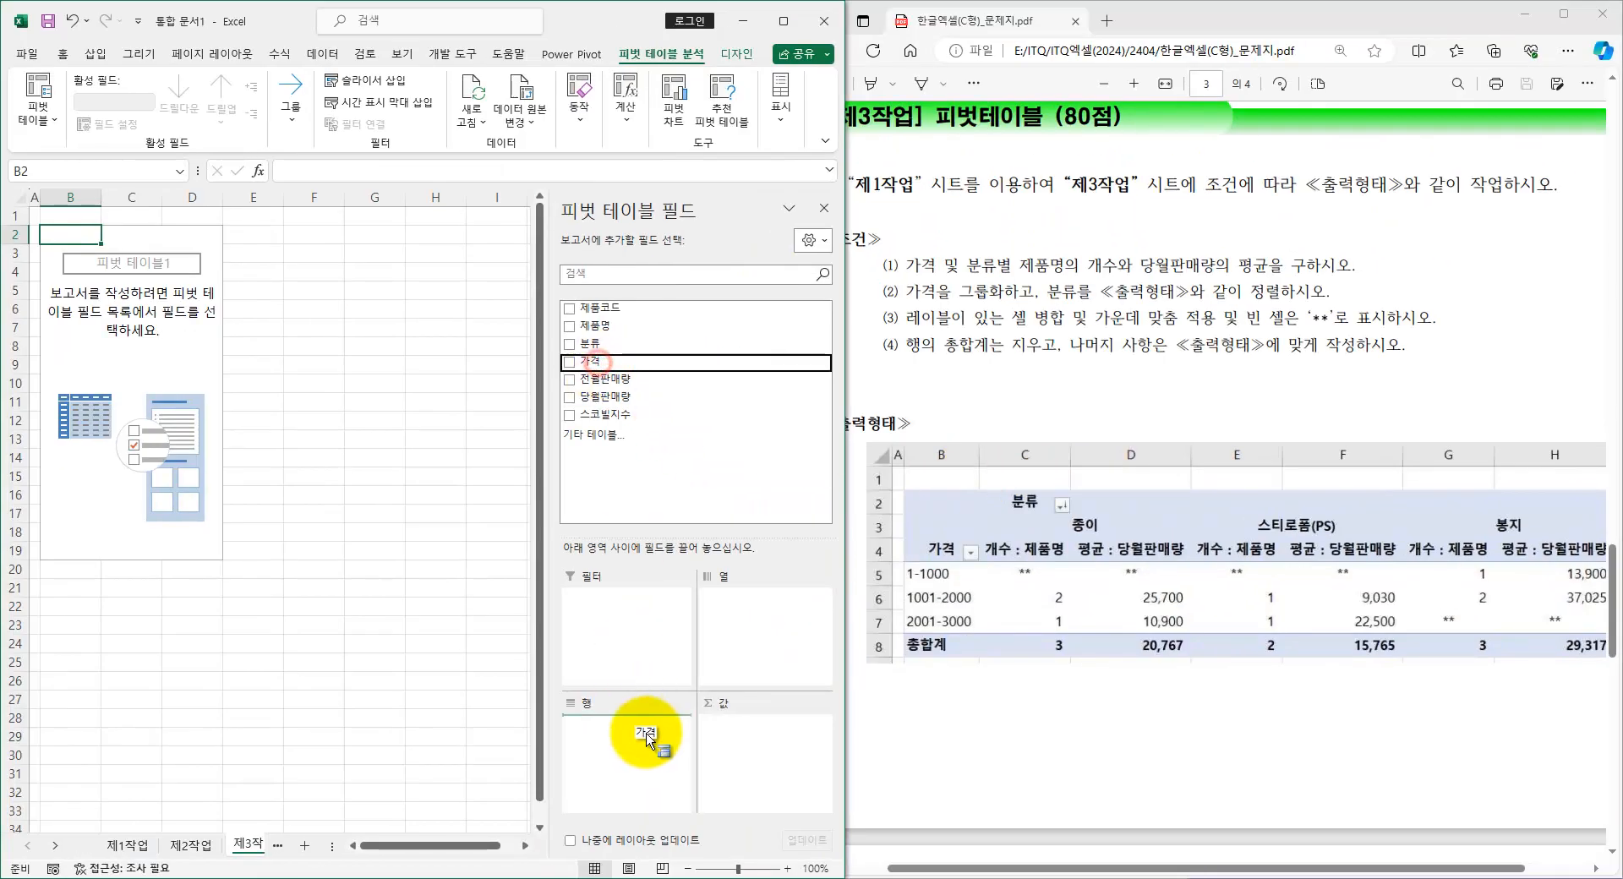
left_click_drag(585, 347, 765, 630)
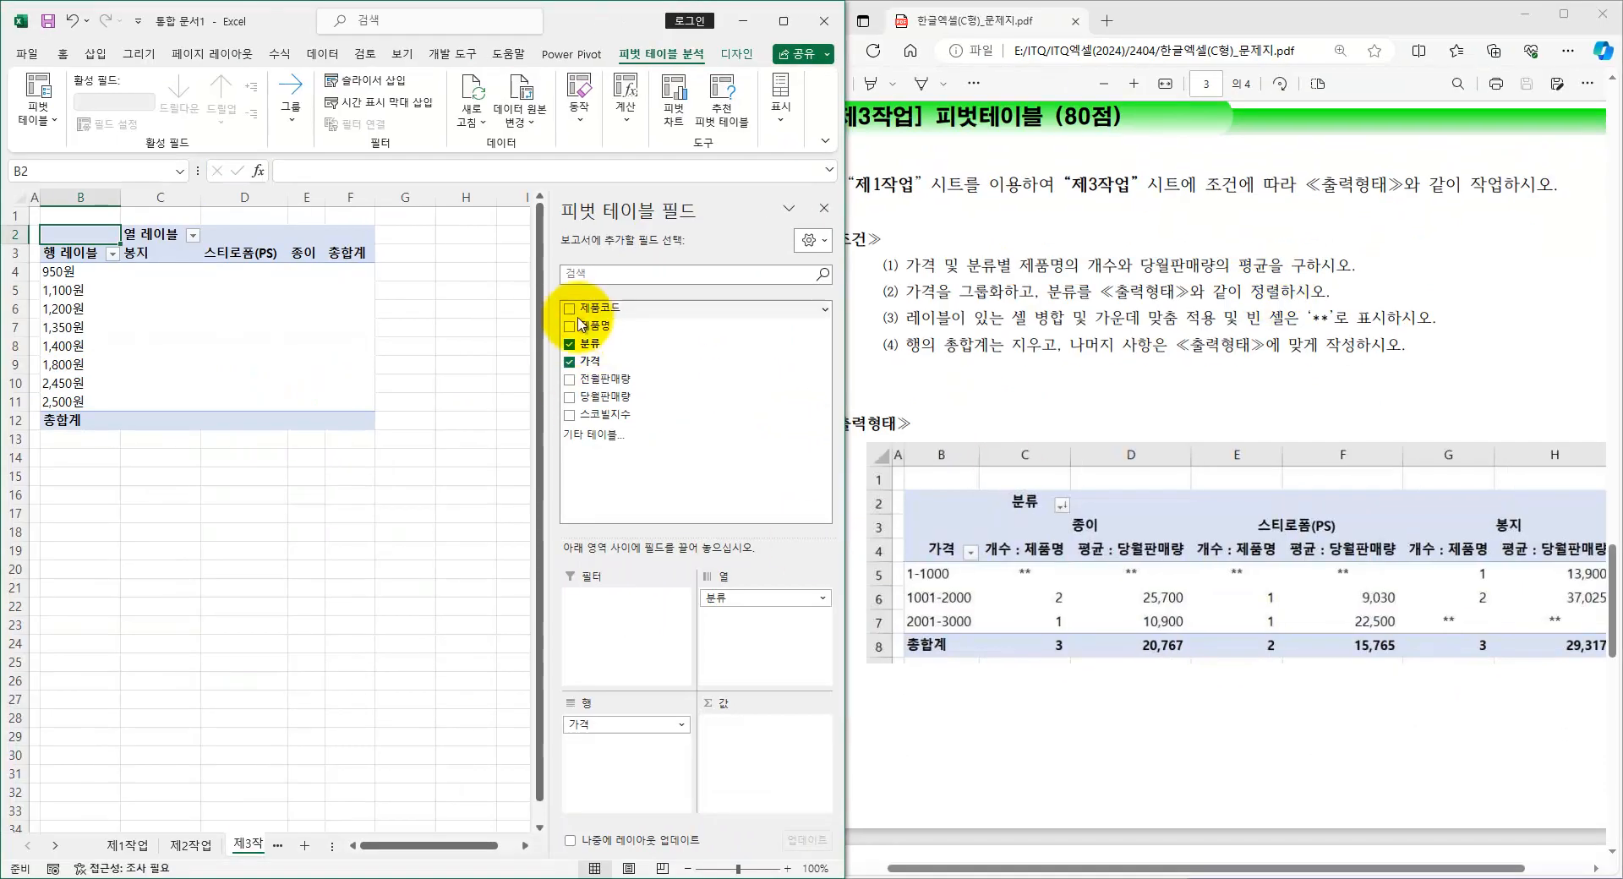
left_click_drag(589, 326, 807, 765)
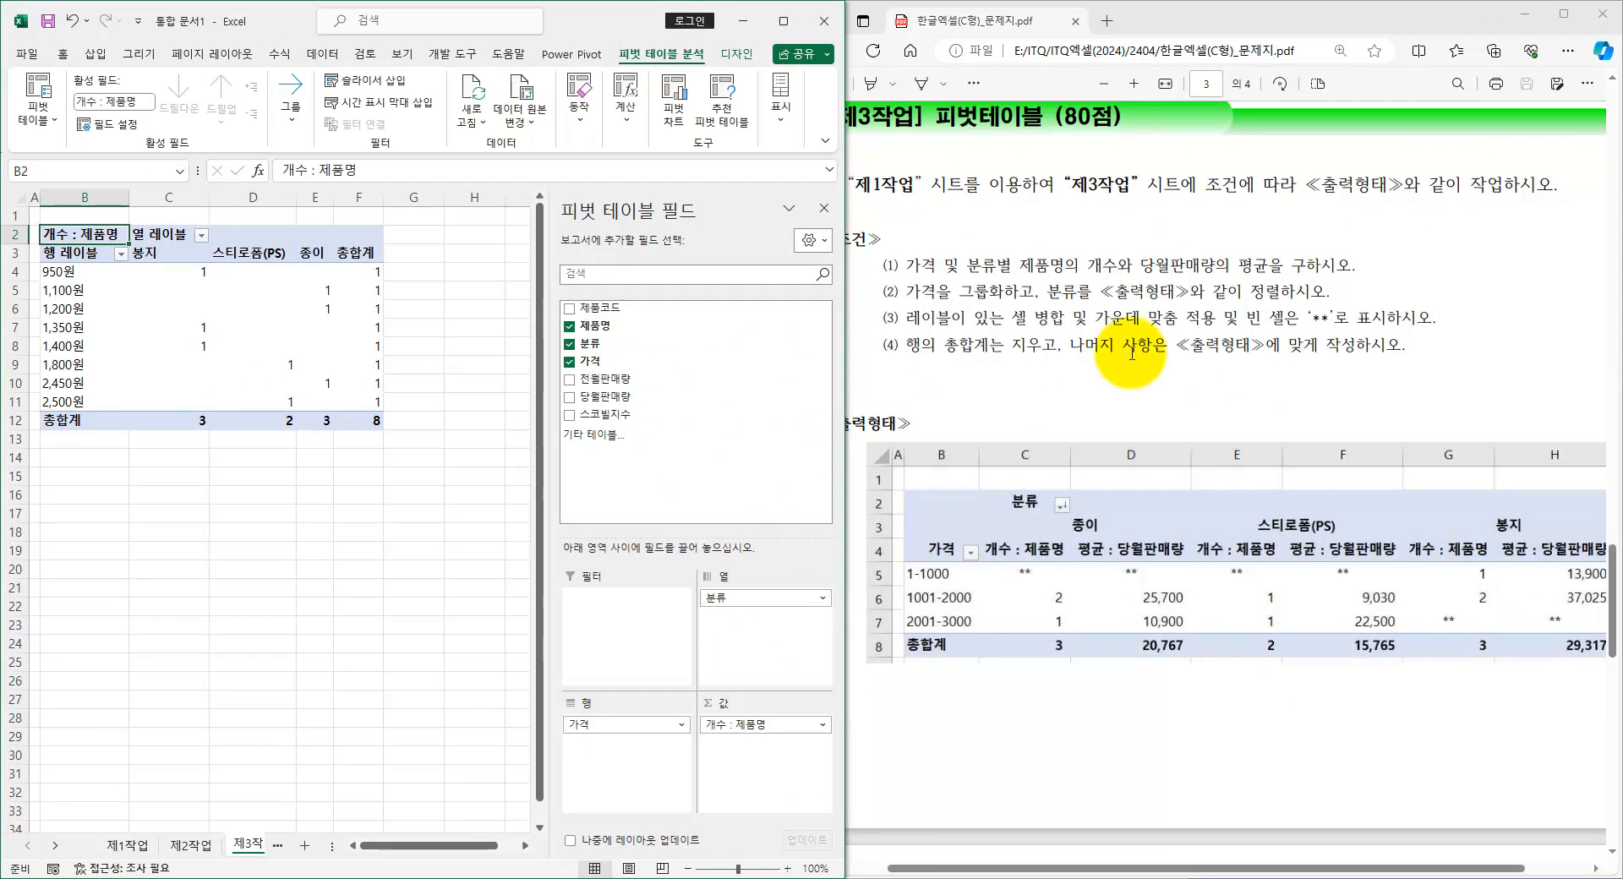
left_click_drag(605, 396, 746, 754)
- Summarise the 당월판매량 value field by average and name it '평균 : 당월판매량'
left_click_drag(1138, 265, 1283, 266)
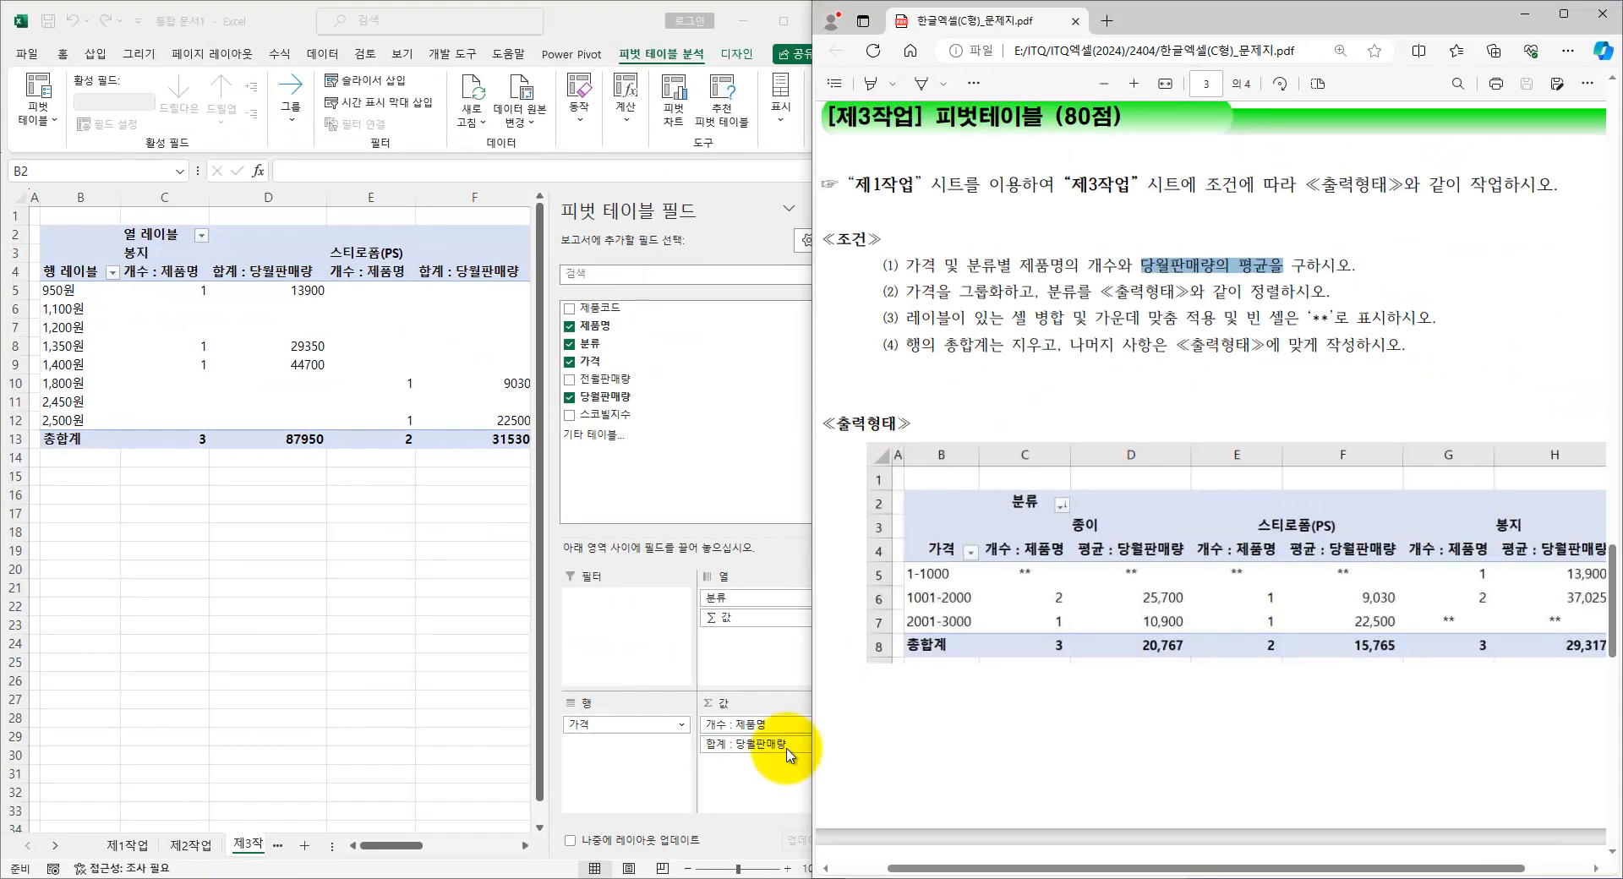
left_click(891, 577)
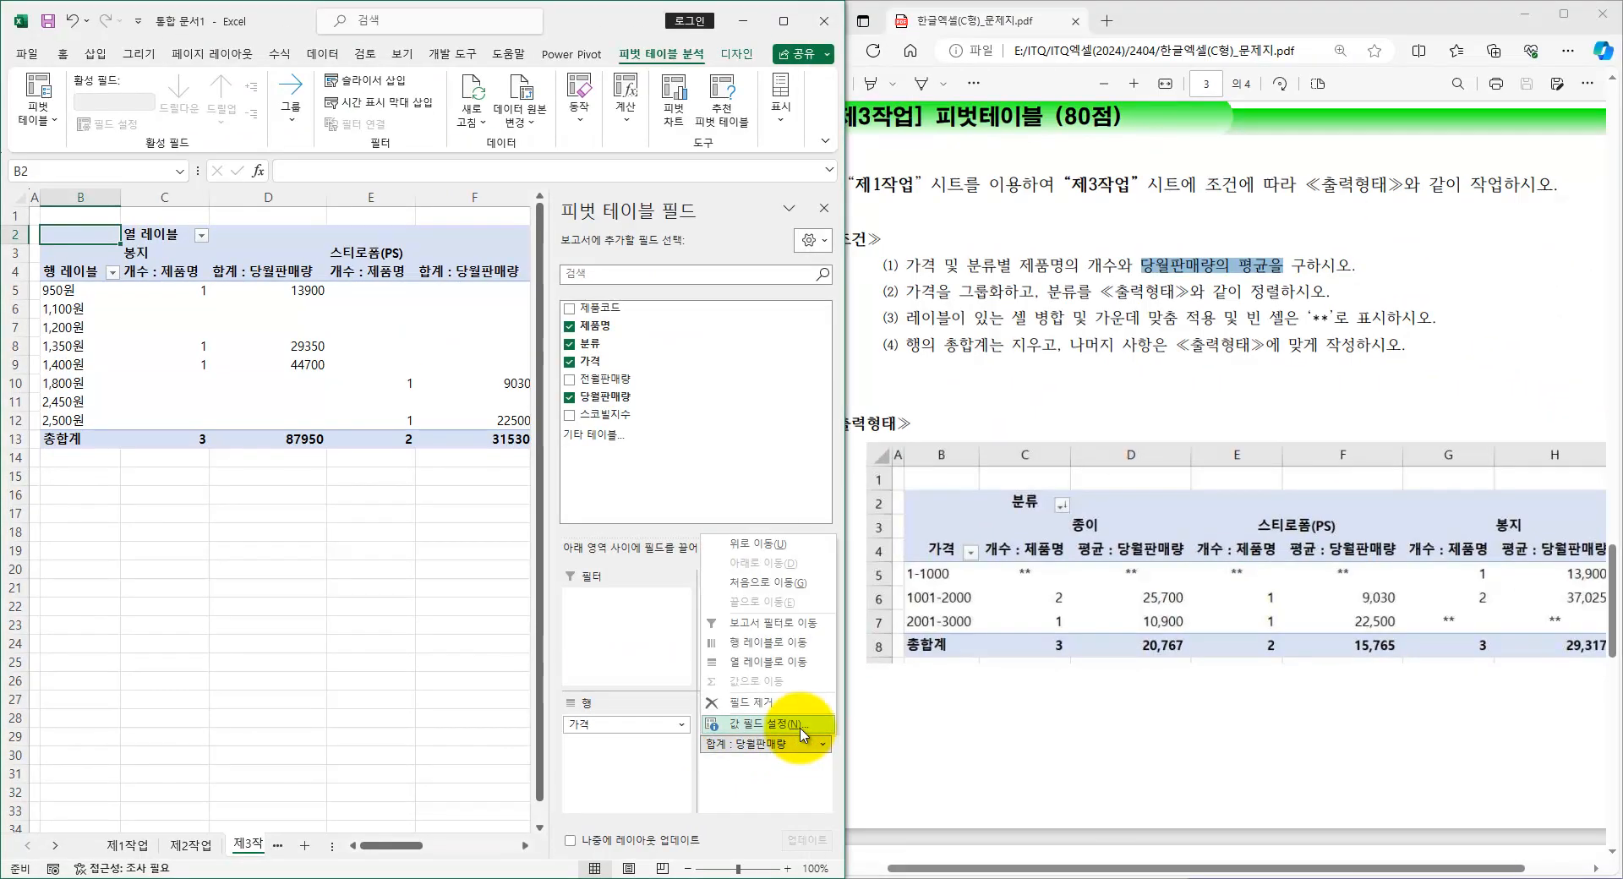
left_click(799, 725)
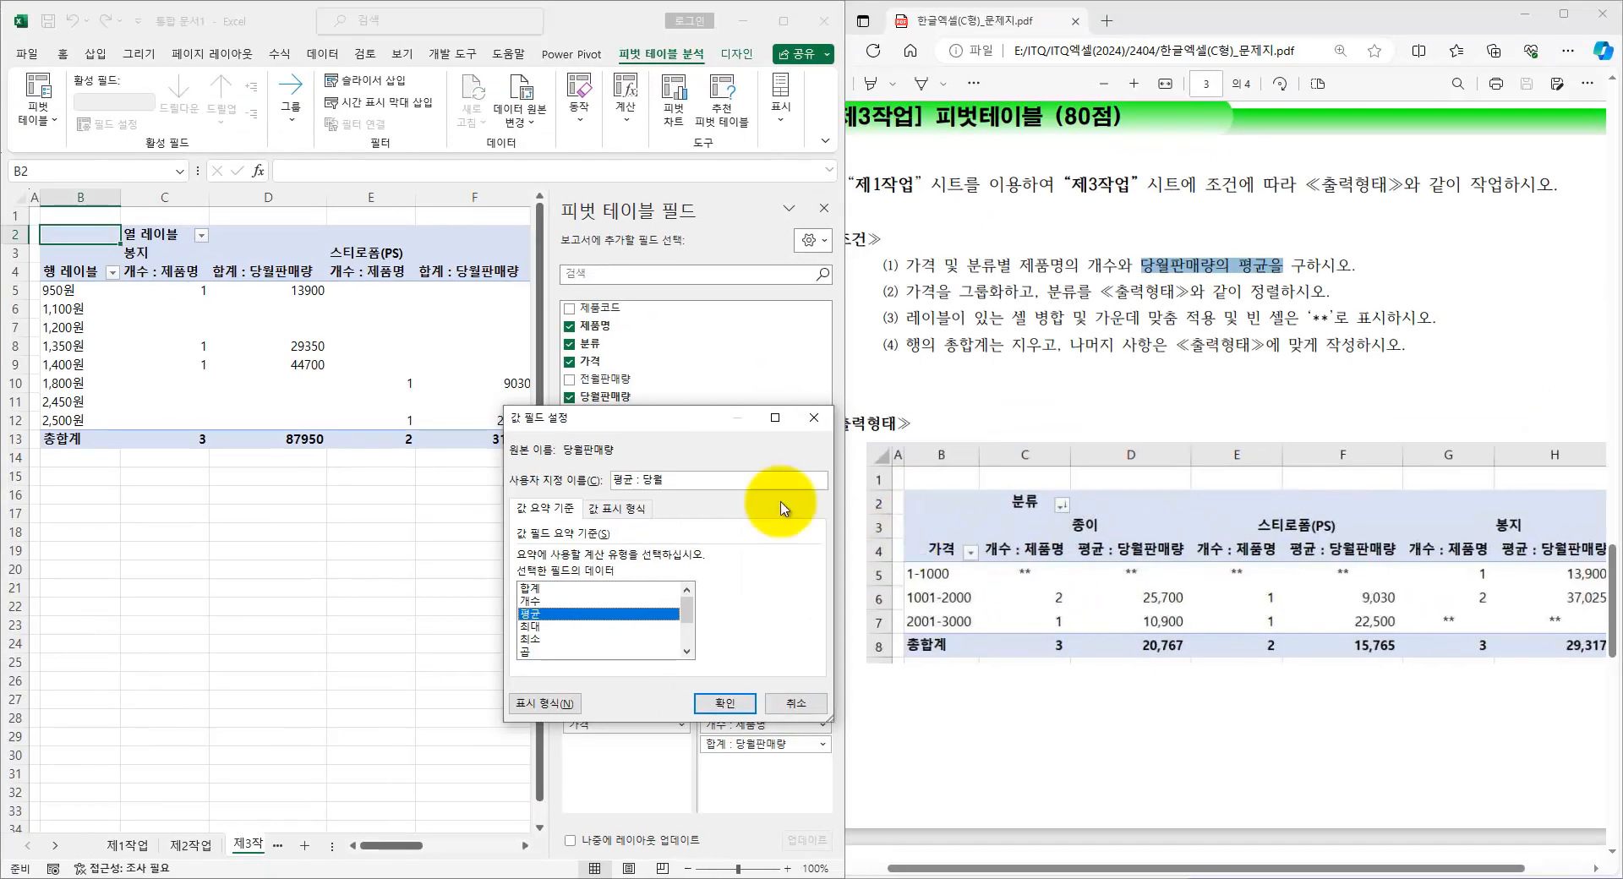
left_click(709, 483)
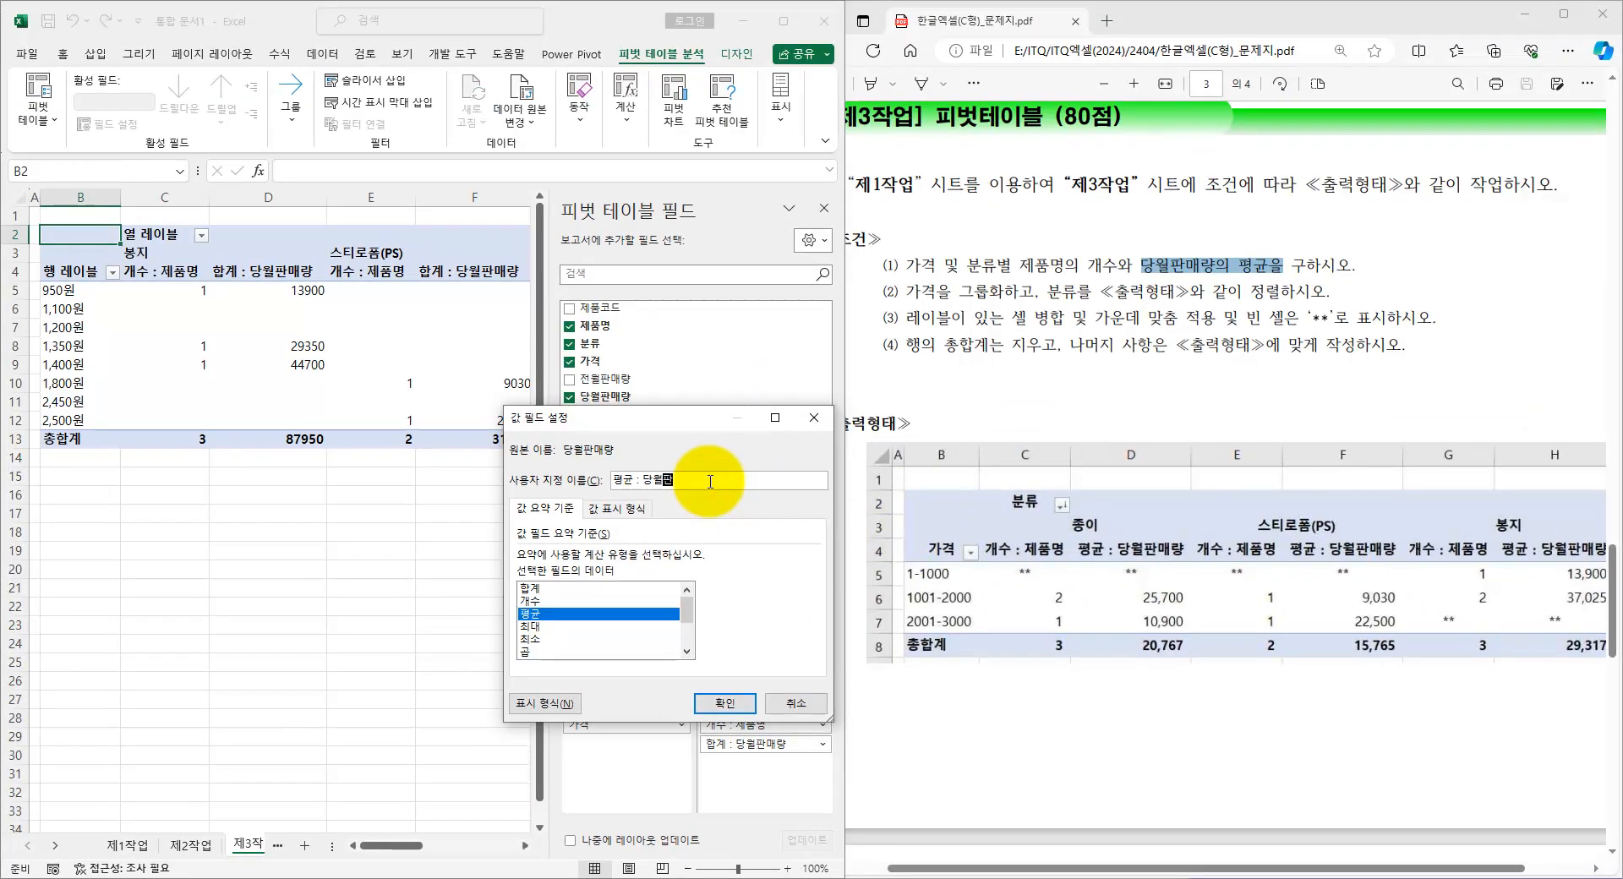
key("Return")
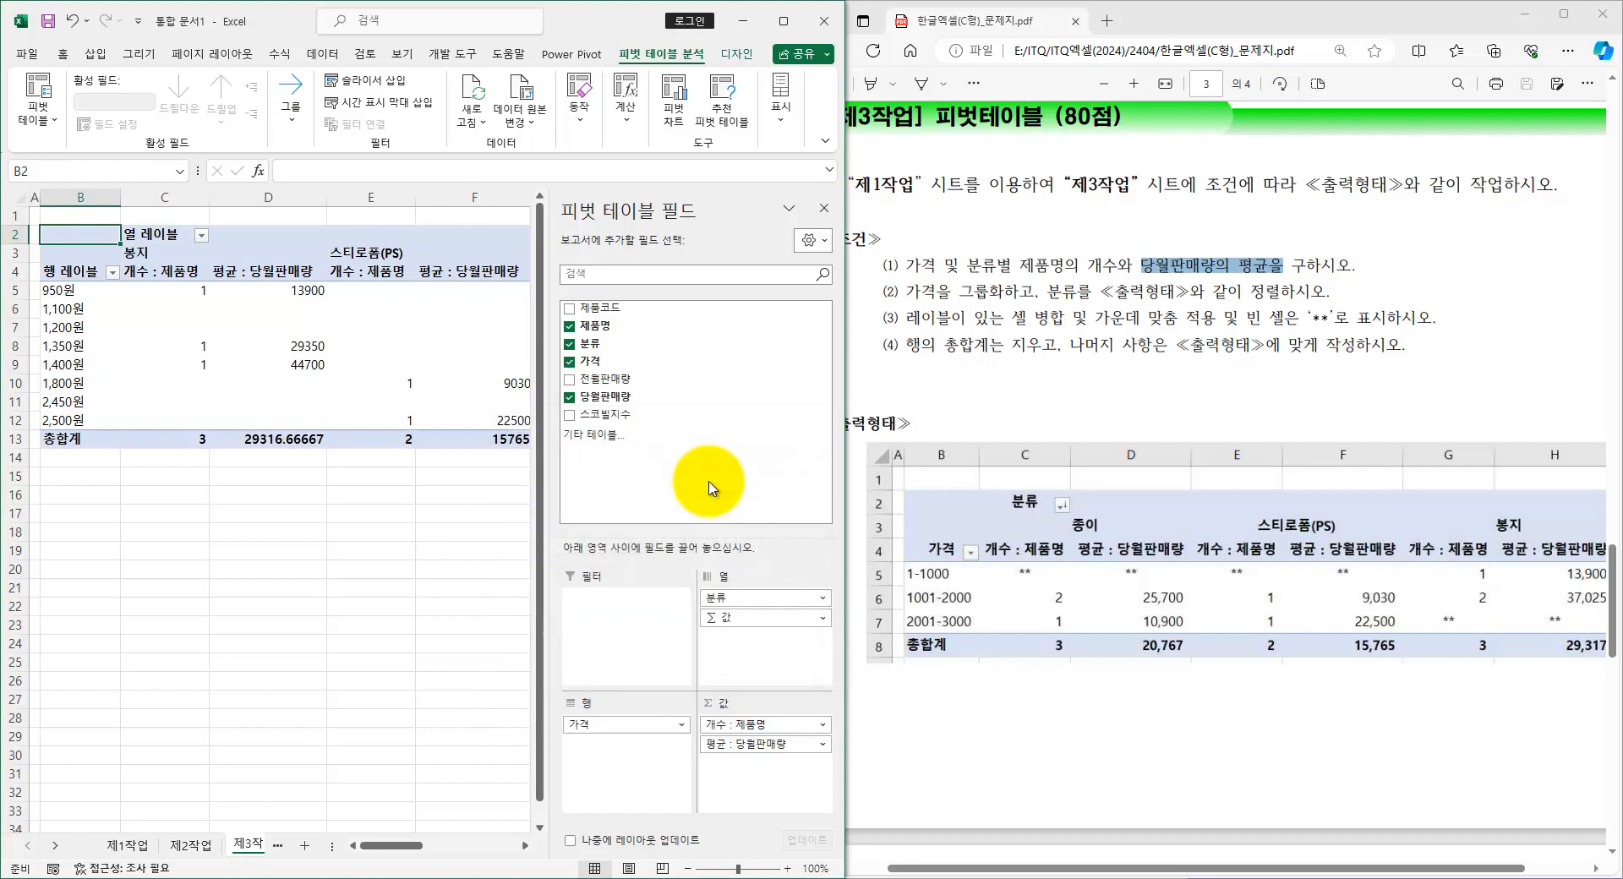
left_click(313, 565)
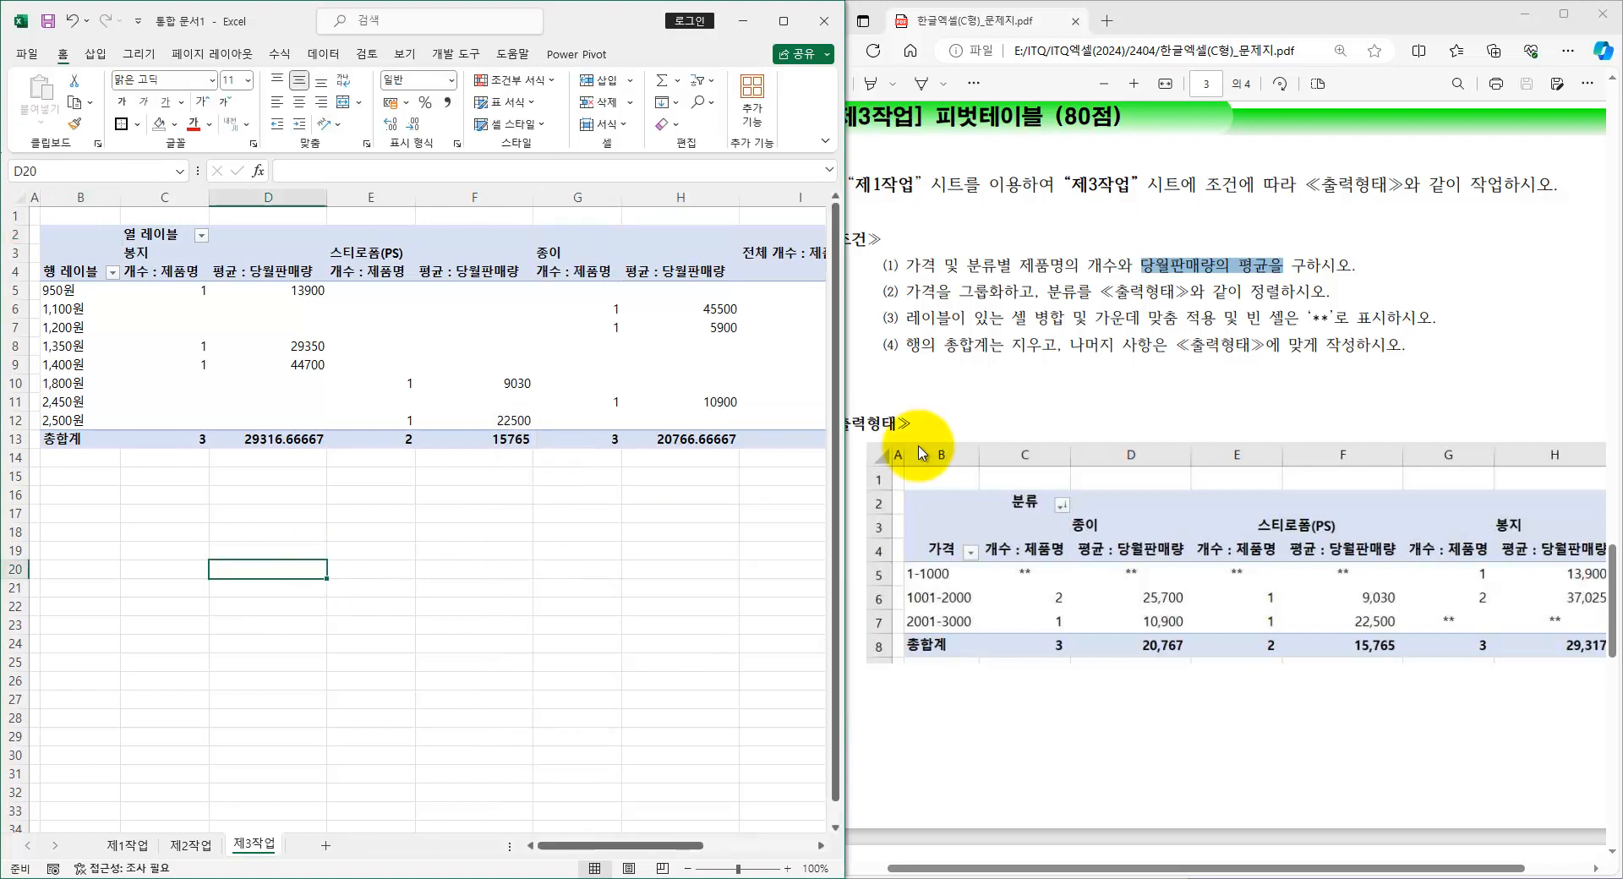
- Group the 가격 row labels starting at 1, ending at 3000, in intervals of 1000
double_click(911, 292)
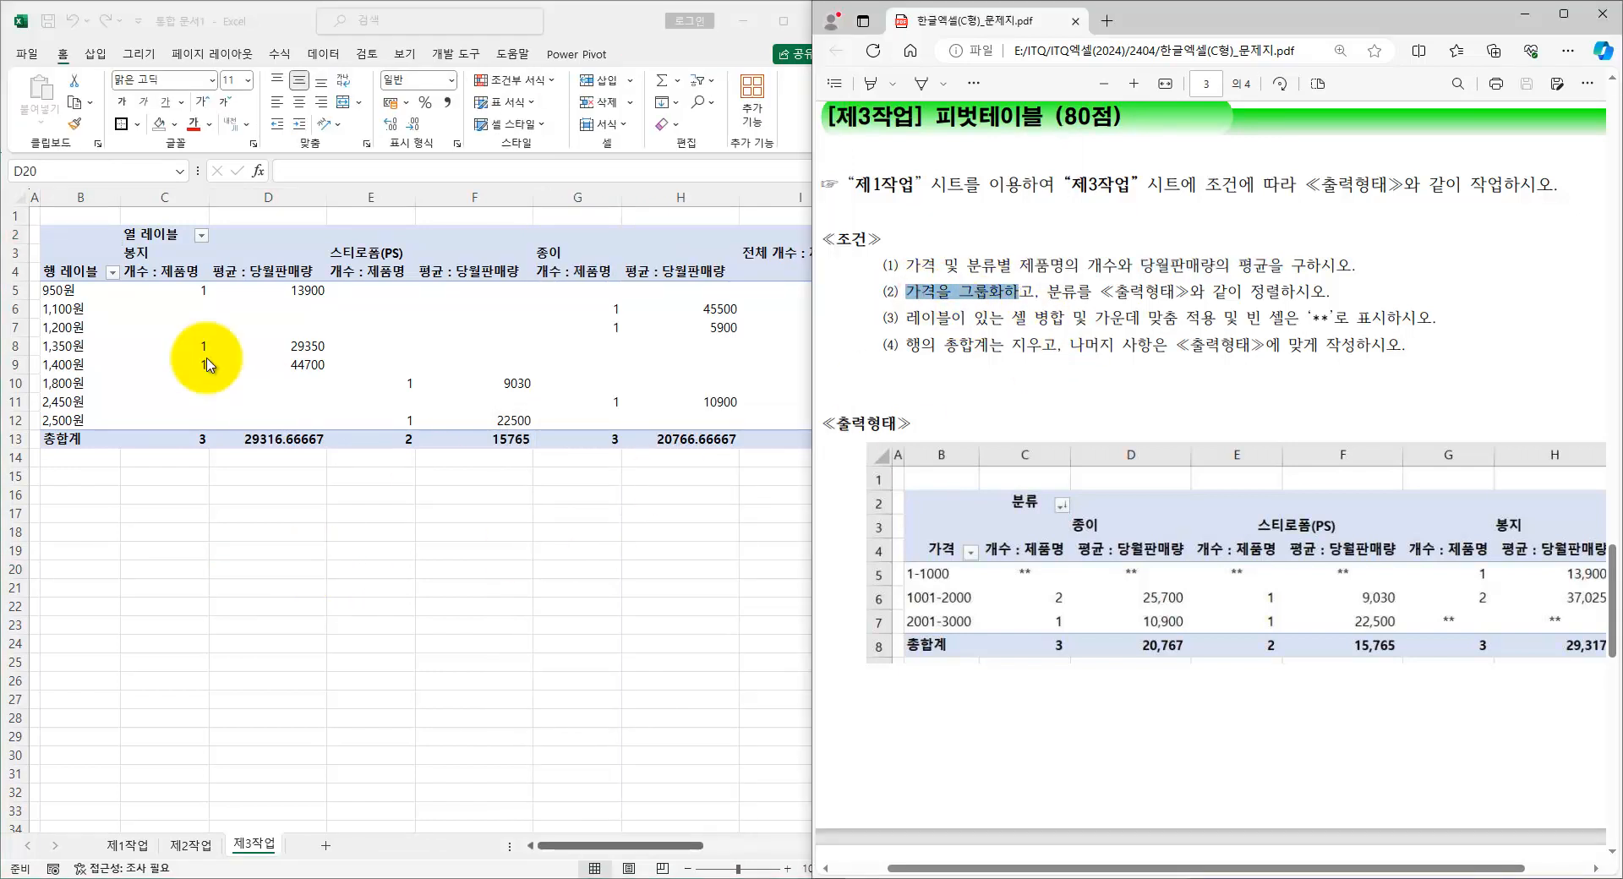
left_click(135, 336)
left_click(61, 328)
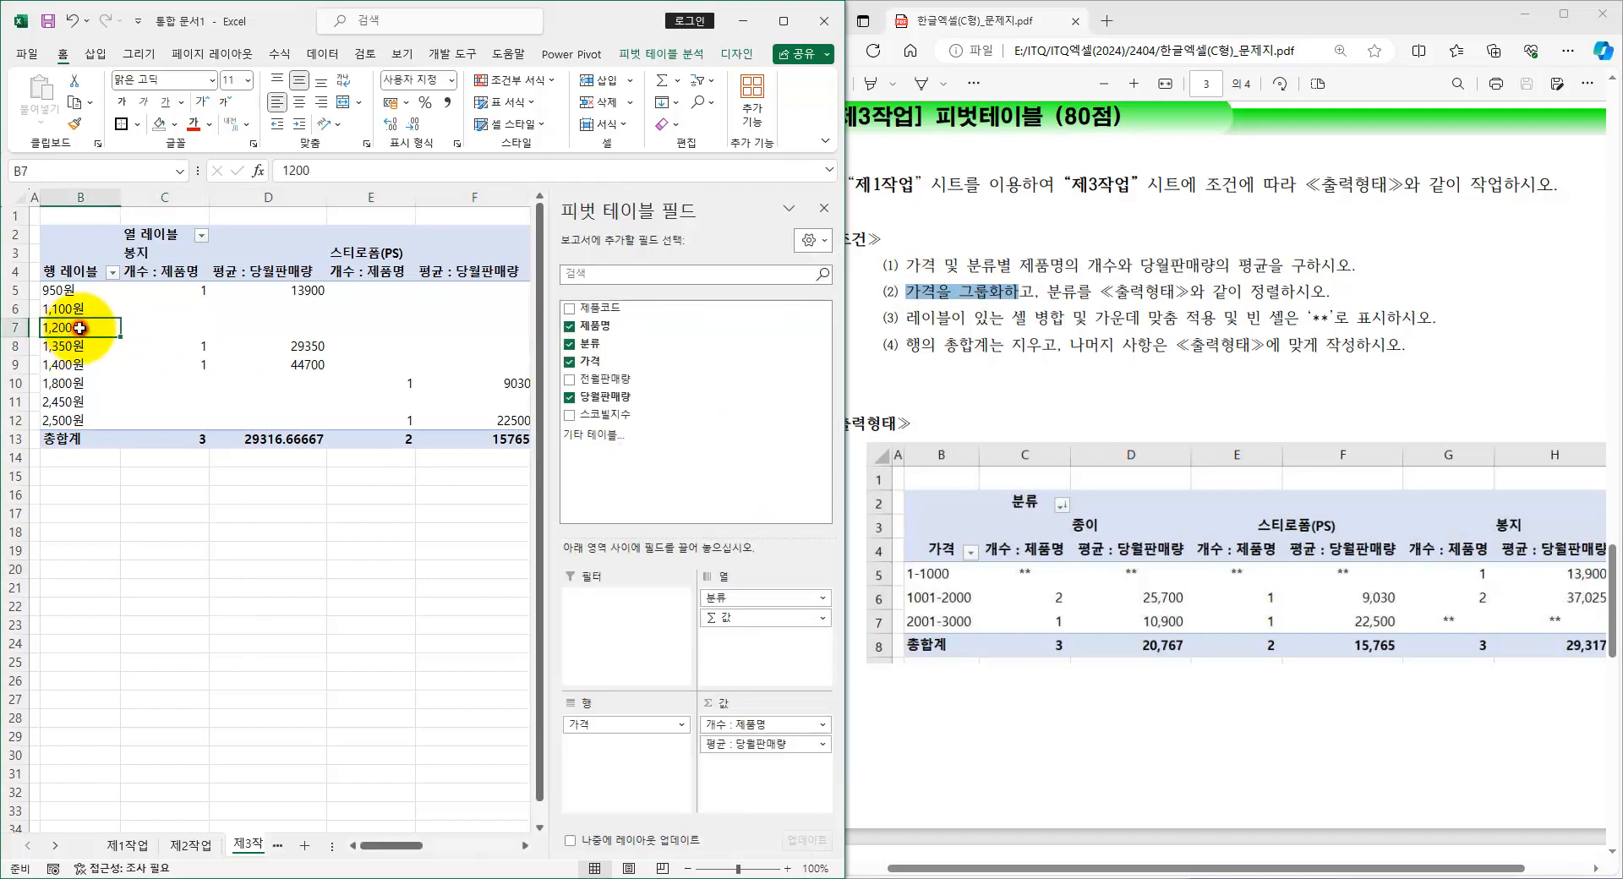
right_click(80, 328)
left_click(127, 546)
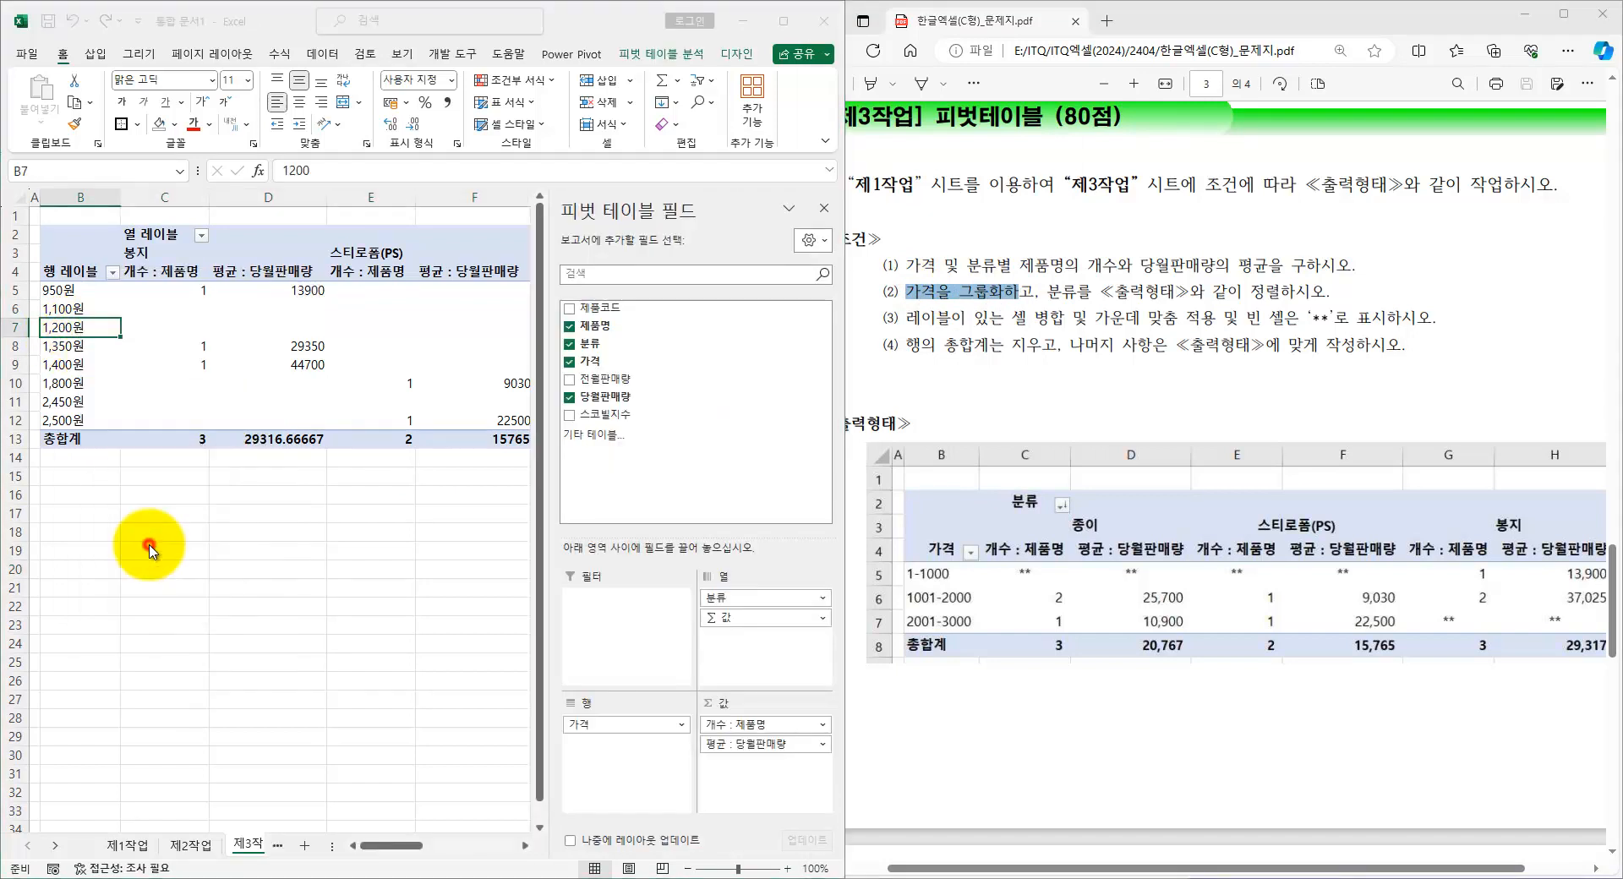
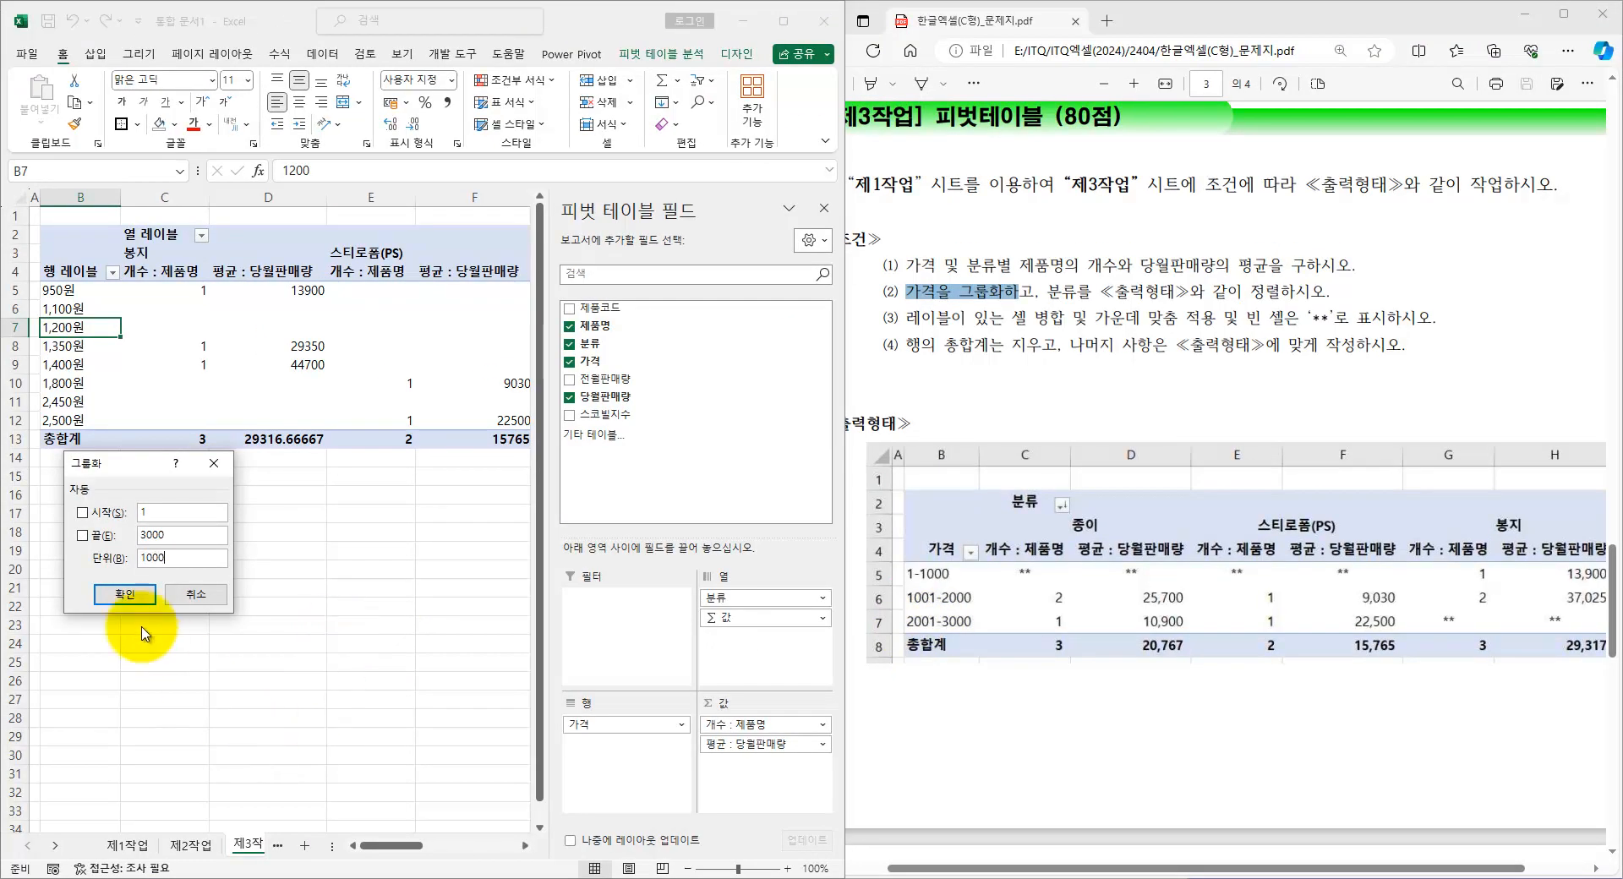
left_click(125, 594)
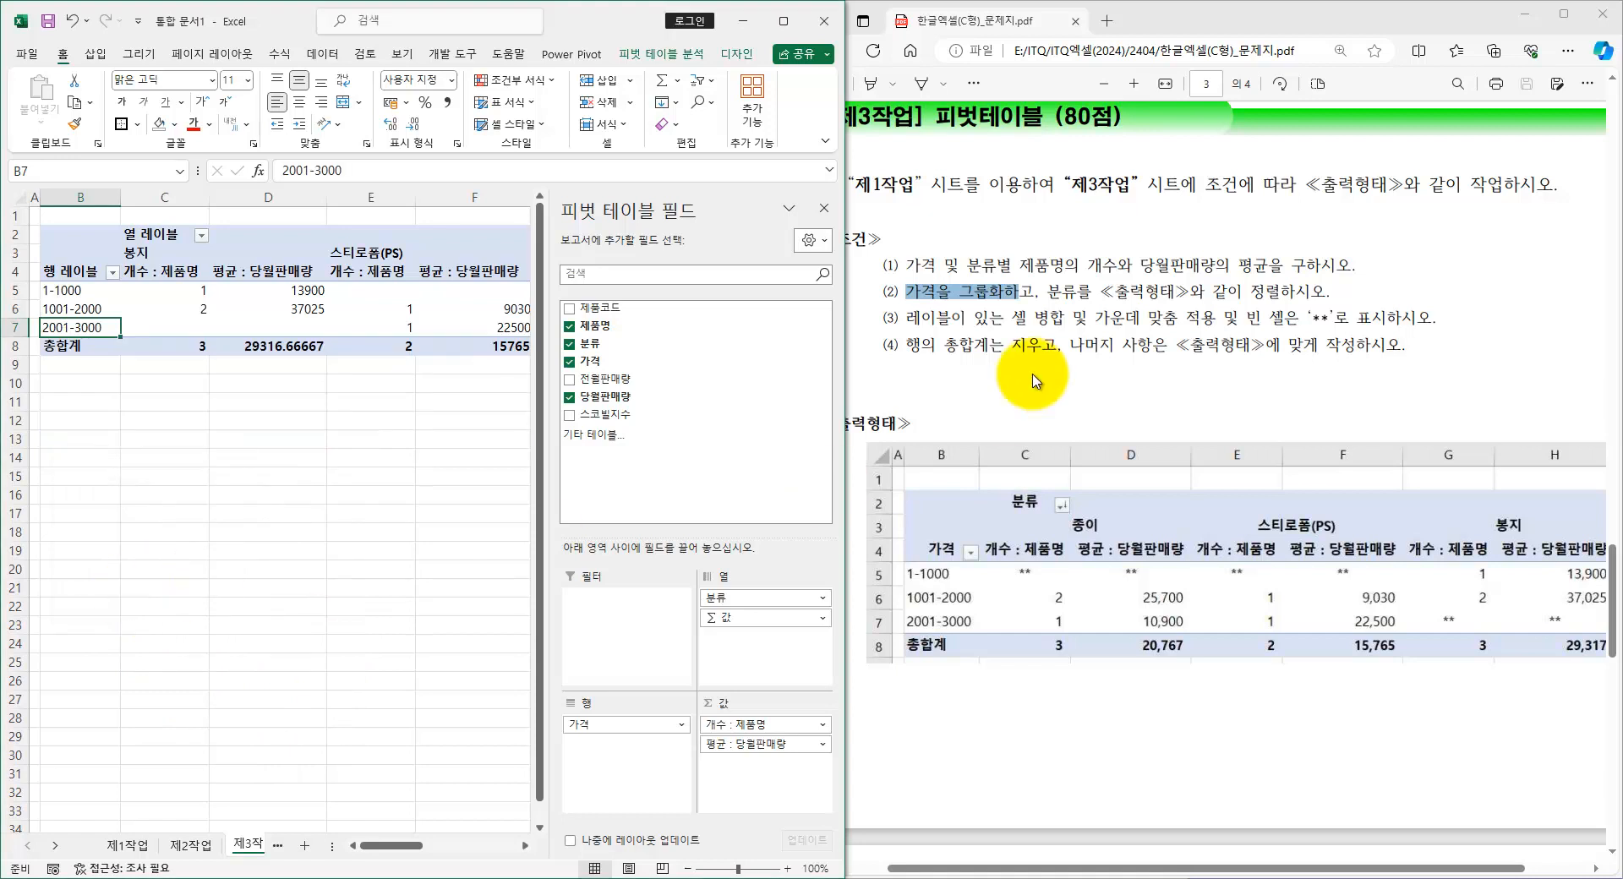
- Check the required 분류 order in the exam PDF and sort the pivot table's 분류 column labels in descending order
left_click(1119, 310)
left_click_drag(1056, 300, 1353, 296)
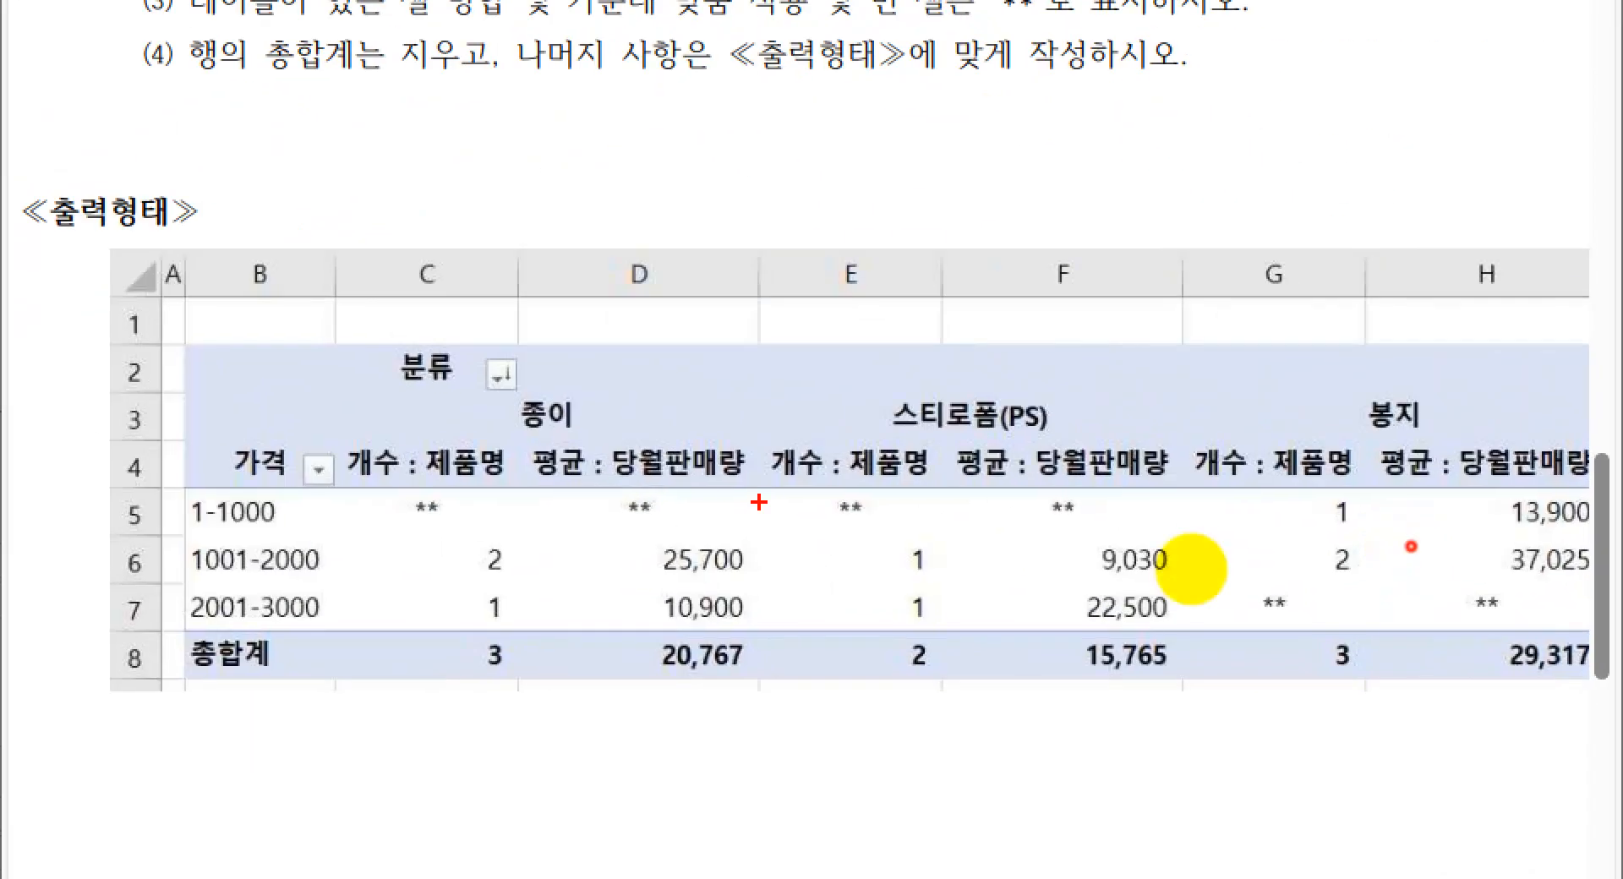
mouse_move(518, 393)
left_mouse_down()
mouse_move(617, 365)
mouse_move(676, 469)
left_mouse_up()
left_click_drag(944, 363, 1033, 456)
mouse_move(1313, 358)
left_mouse_down()
mouse_move(1414, 426)
mouse_move(1413, 337)
left_mouse_up()
left_click_drag(1311, 426, 1405, 414)
key("Escape")
left_click(183, 290)
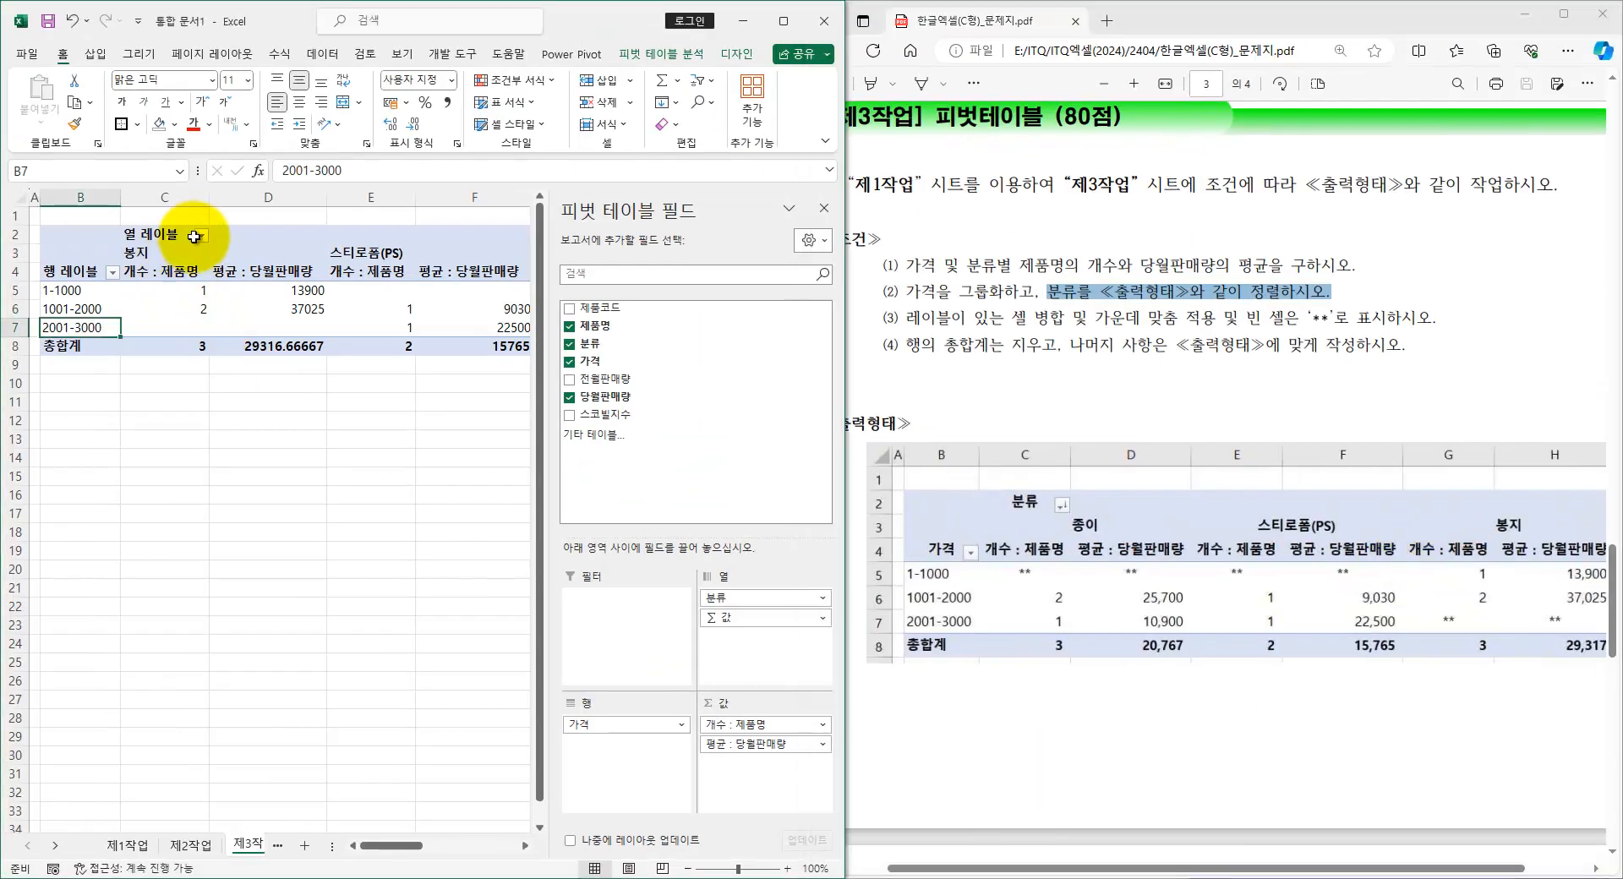
left_click(201, 235)
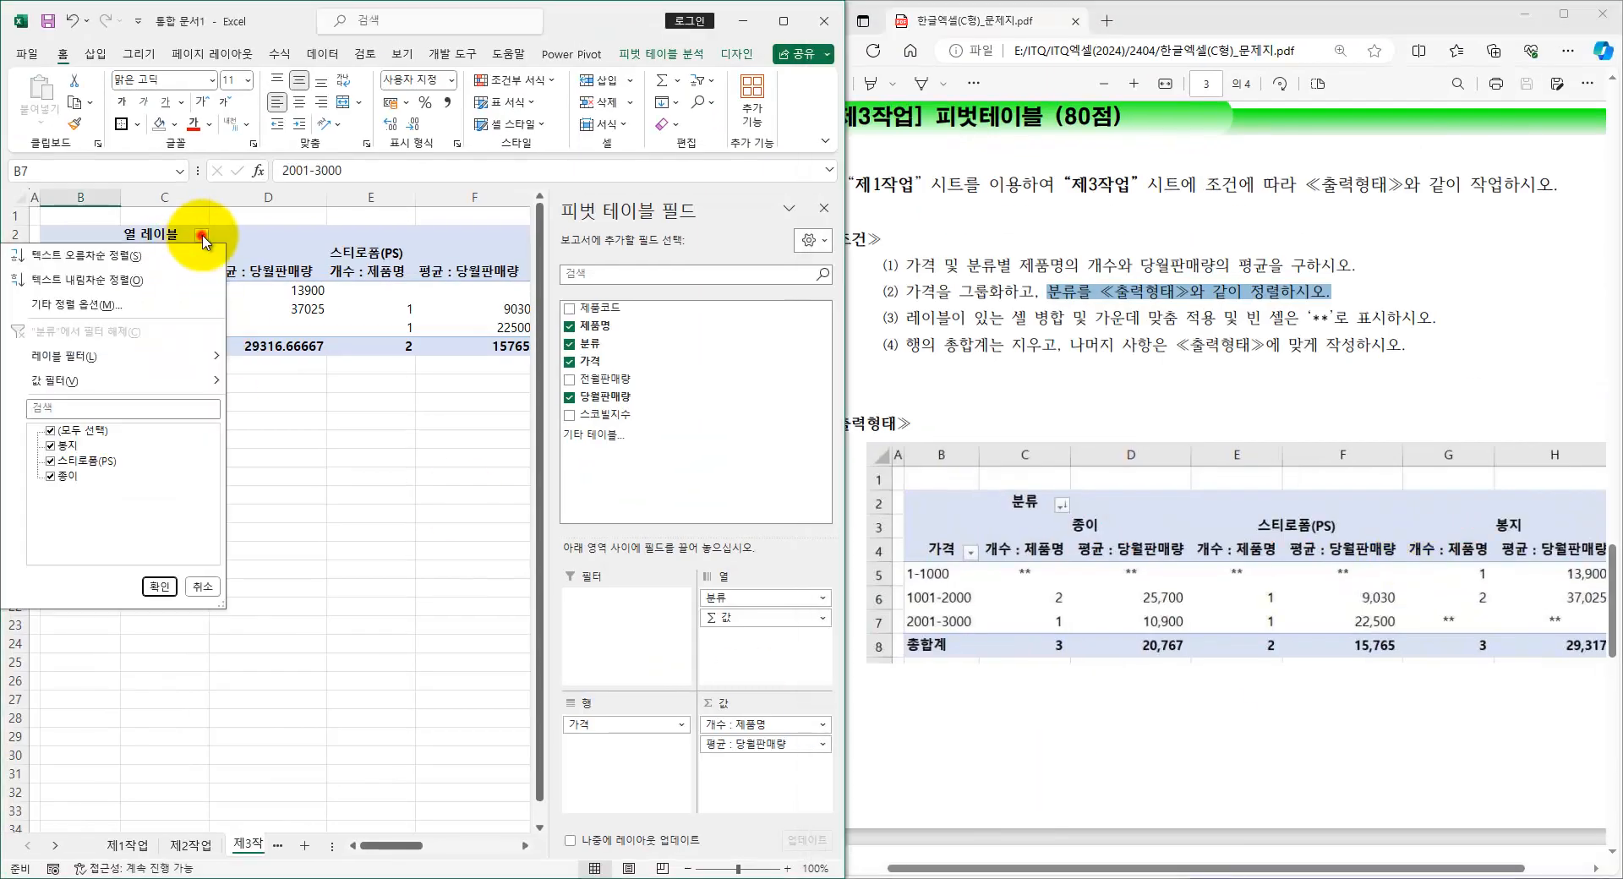
left_click(129, 286)
- In the pivot table options, merge and centre cells with labels and show empty cells as '**'
left_click(291, 323)
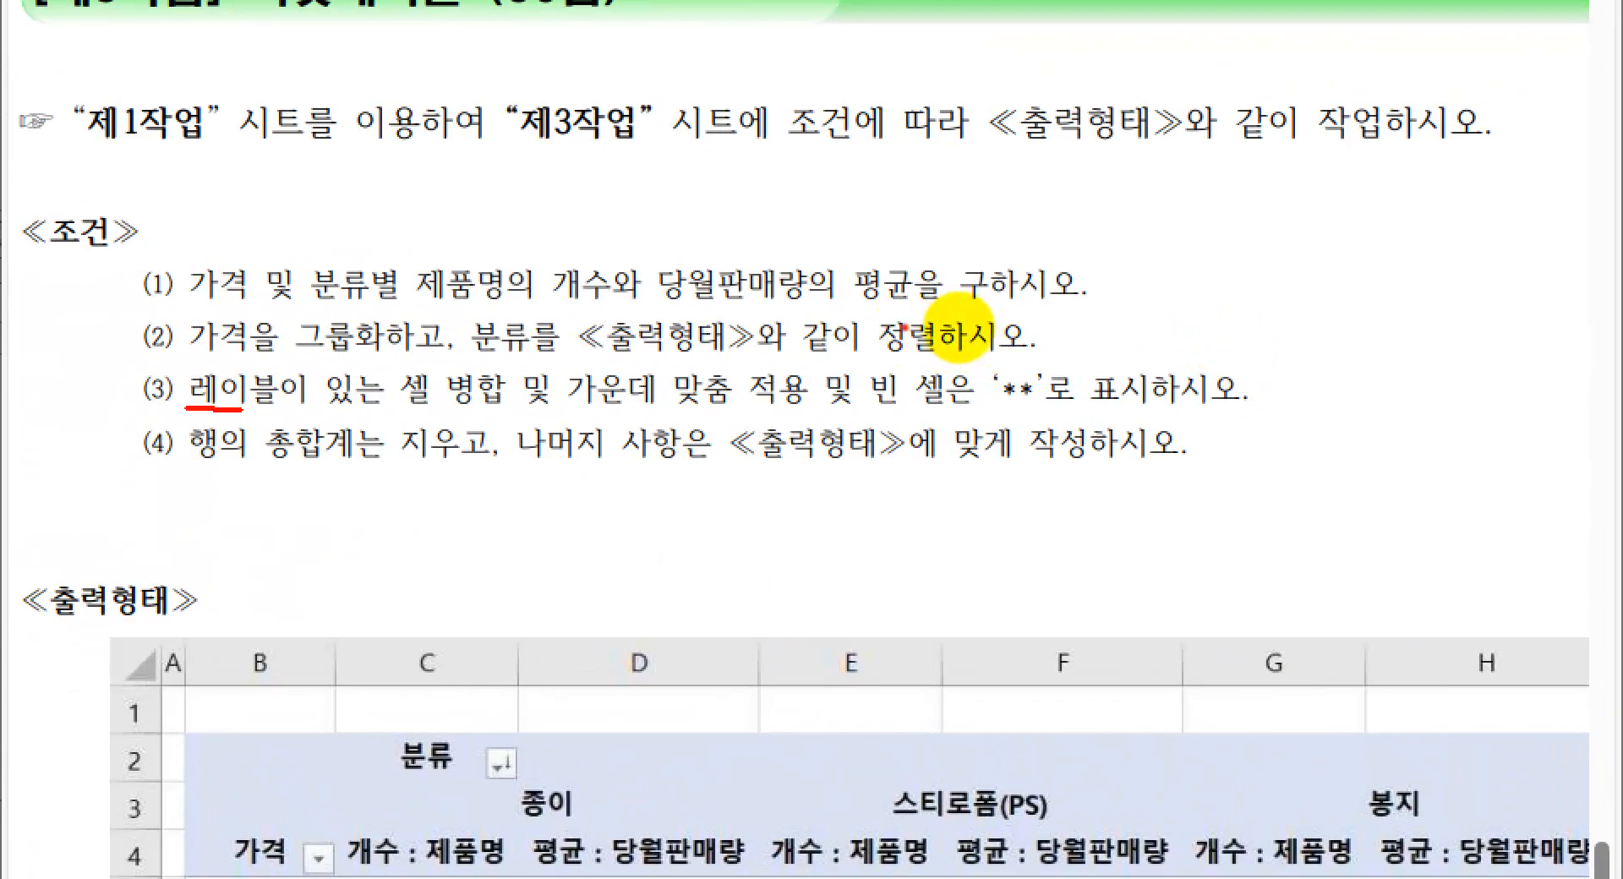
left_click_drag(243, 410, 1268, 410)
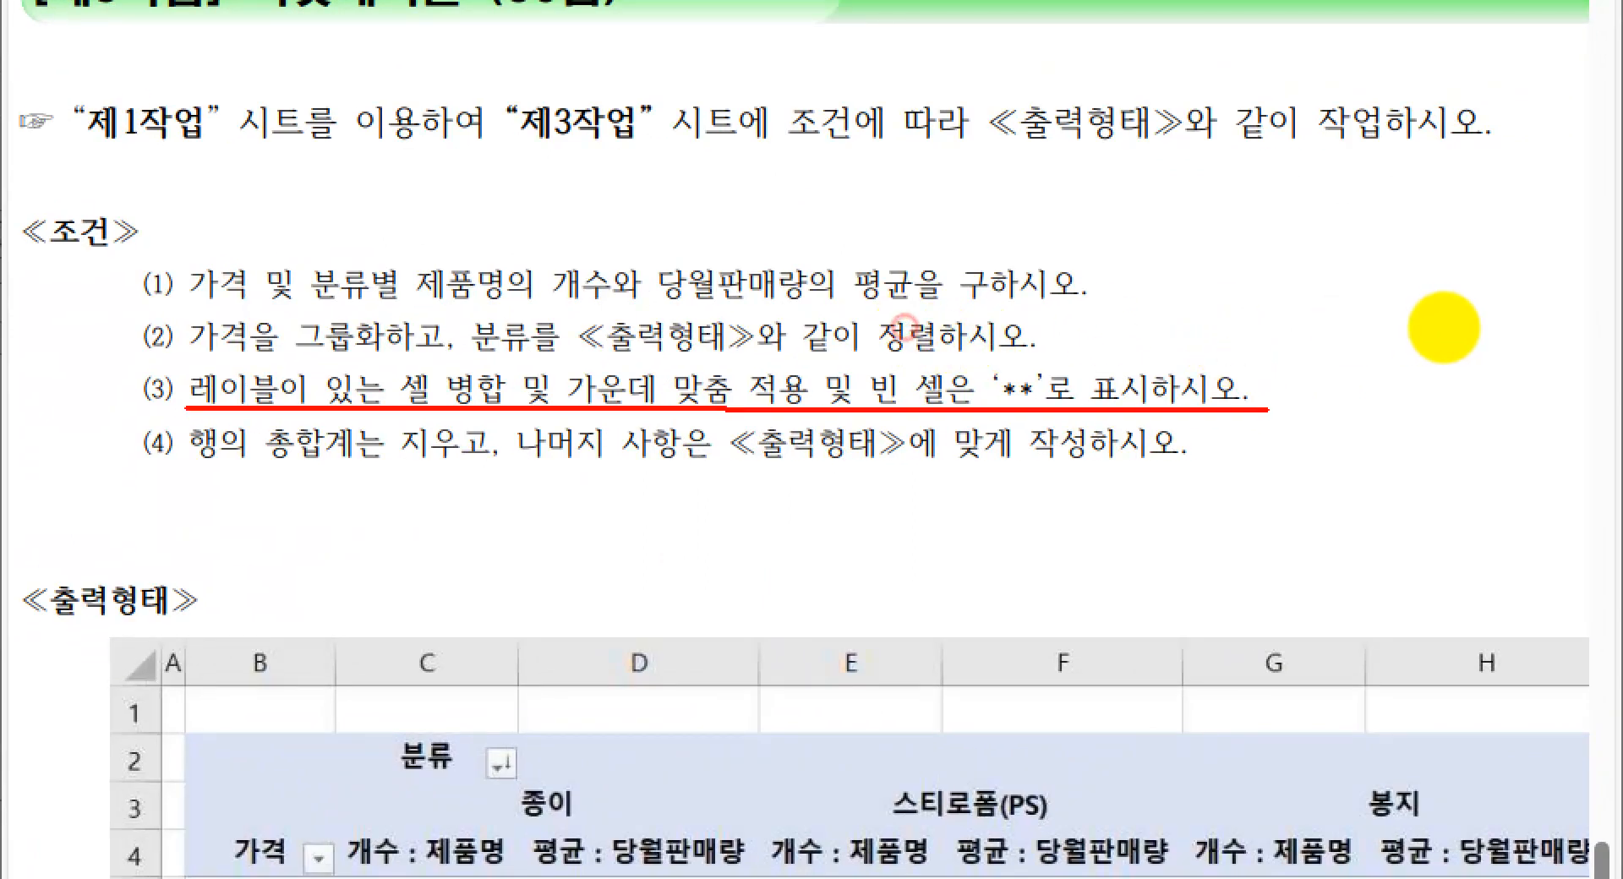
mouse_move(185, 481)
left_mouse_down()
mouse_move(546, 481)
mouse_move(614, 542)
left_mouse_up()
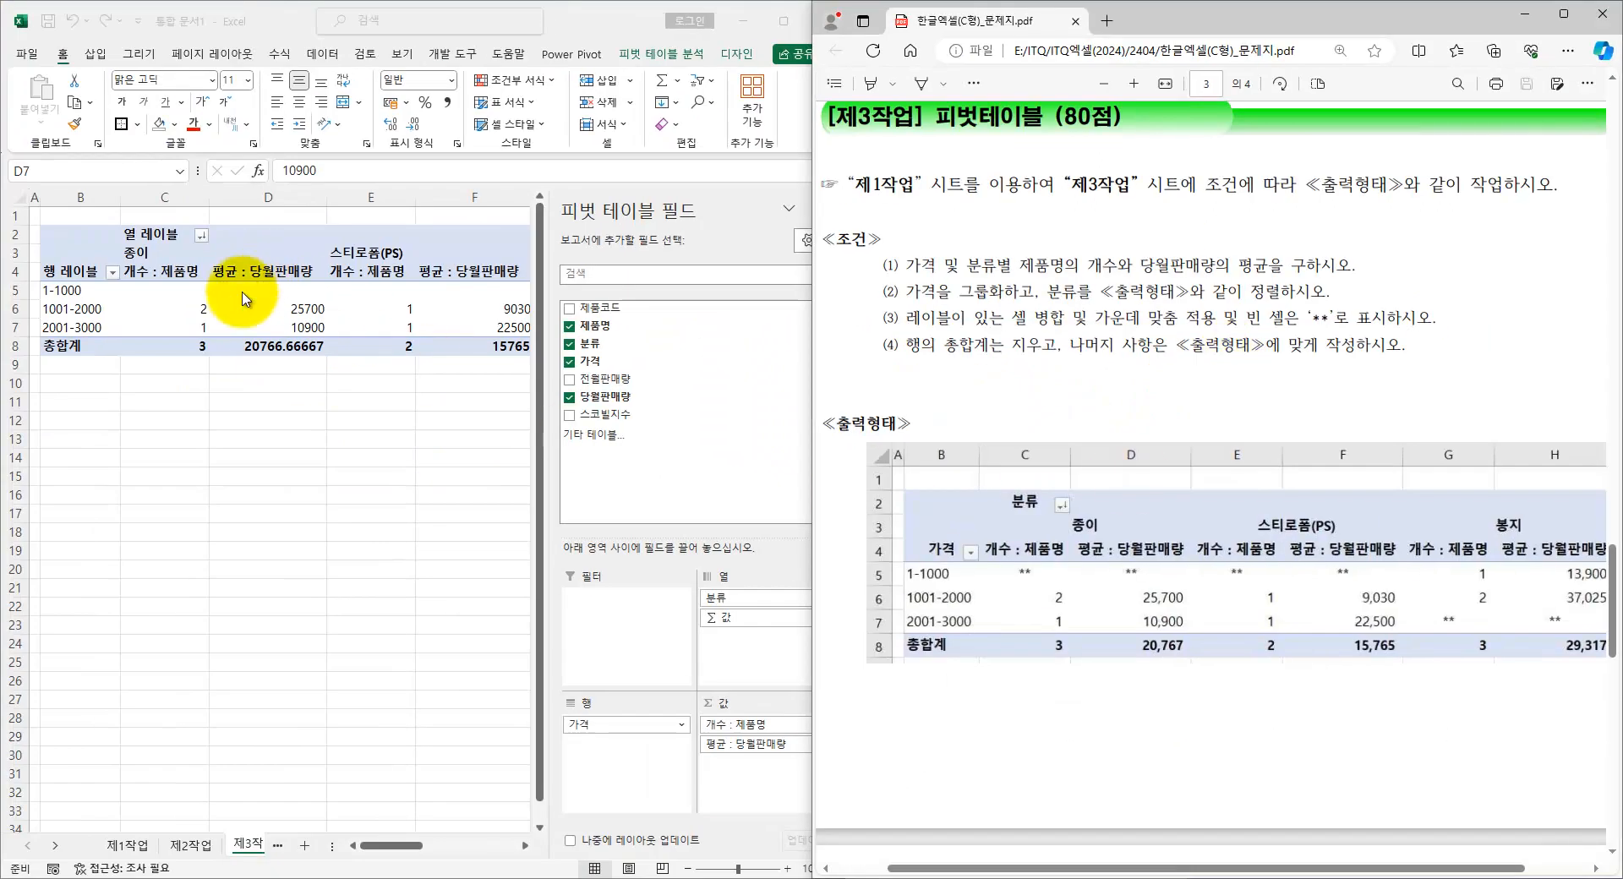
left_click(278, 327)
right_click(279, 325)
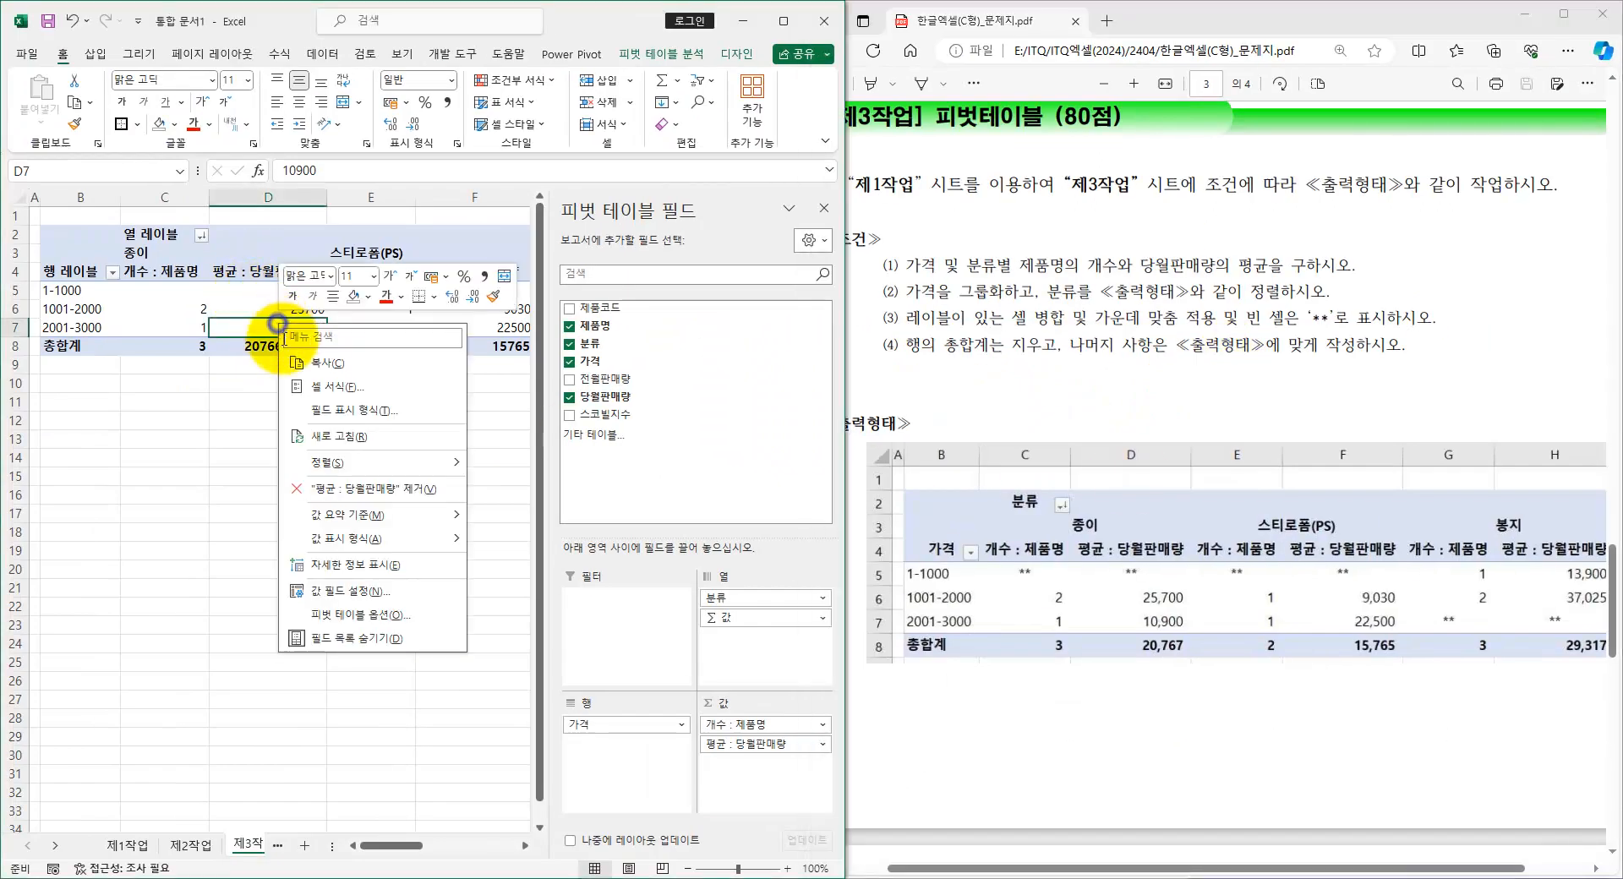
left_click(352, 617)
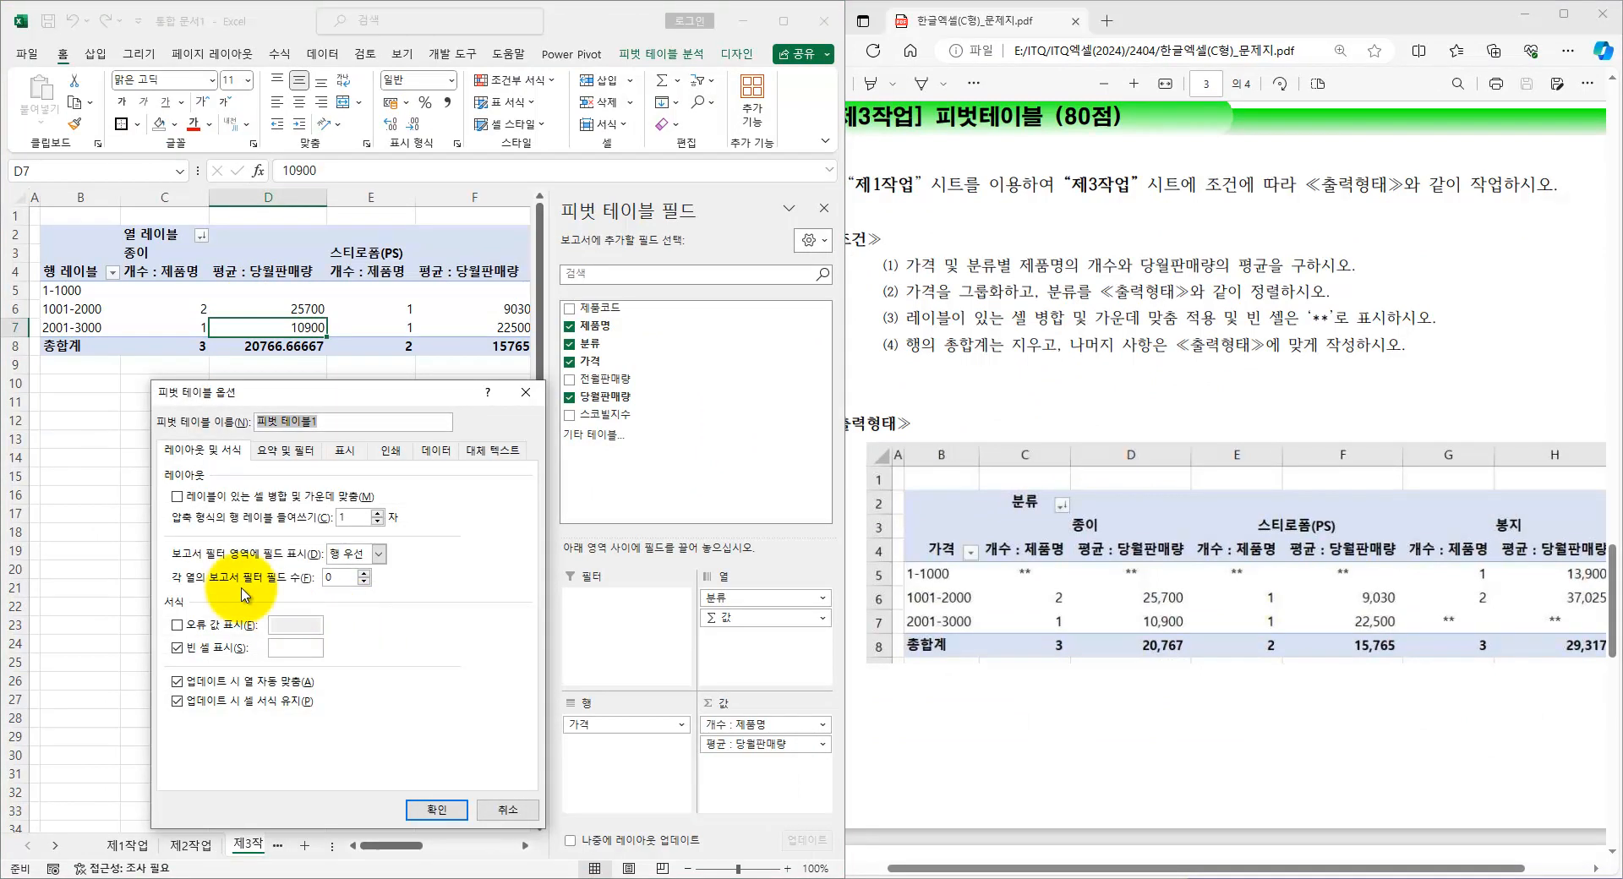
key("ctrl+1")
left_click(210, 518)
left_click_drag(157, 483, 210, 443)
left_click_drag(347, 744, 652, 741)
key("Escape")
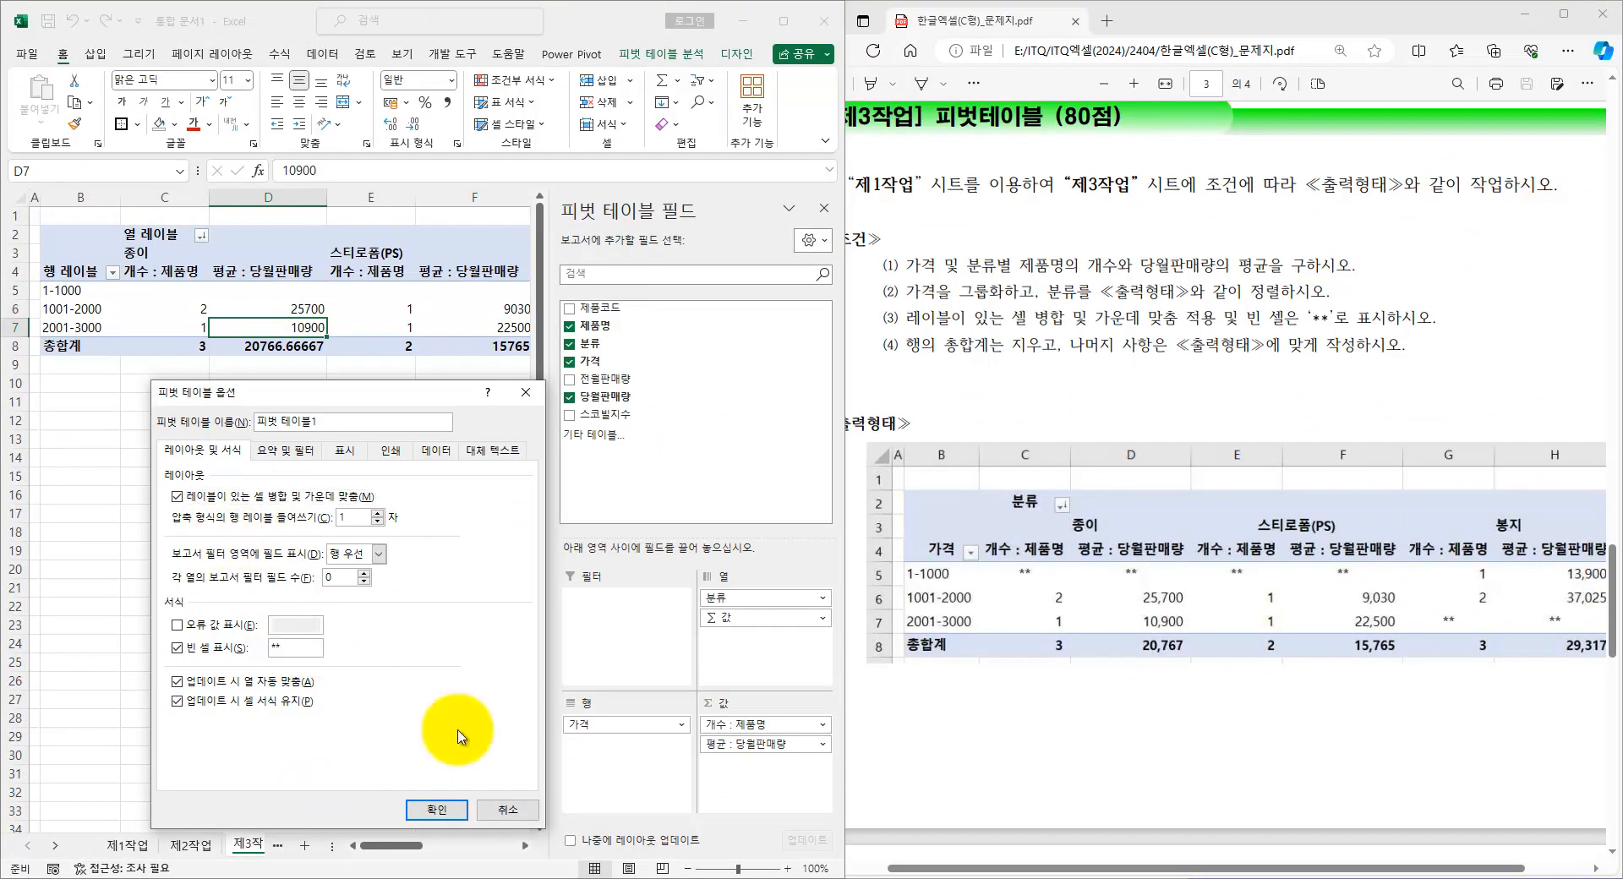
- Turn off the pivot table's row grand totals, keep the column grand totals, and apply the options
left_click_drag(906, 345, 1114, 345)
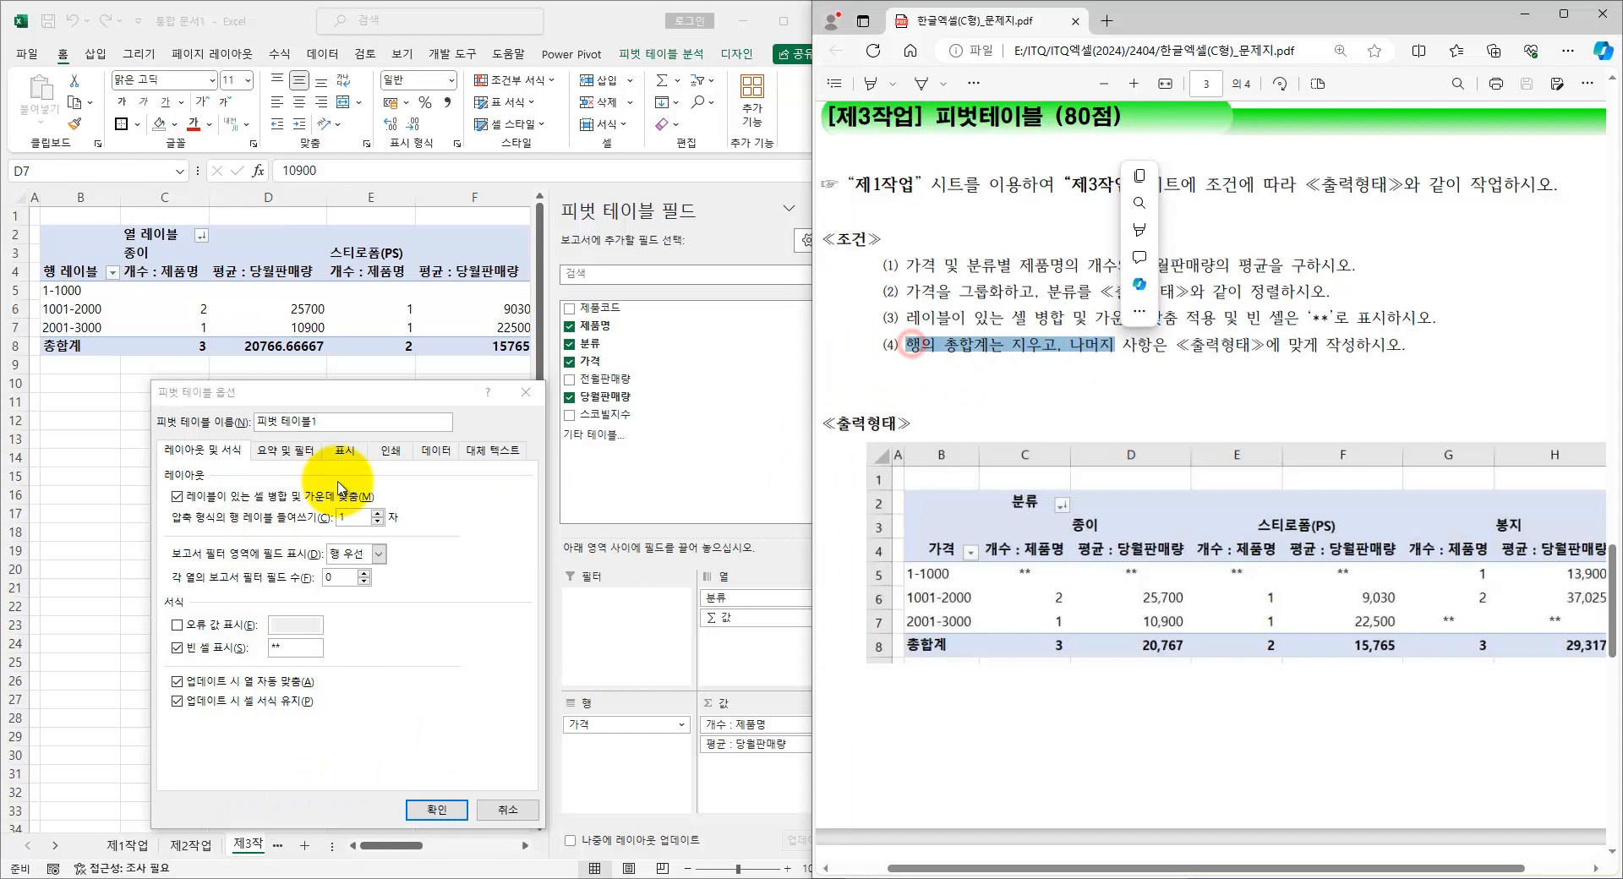
left_click(274, 455)
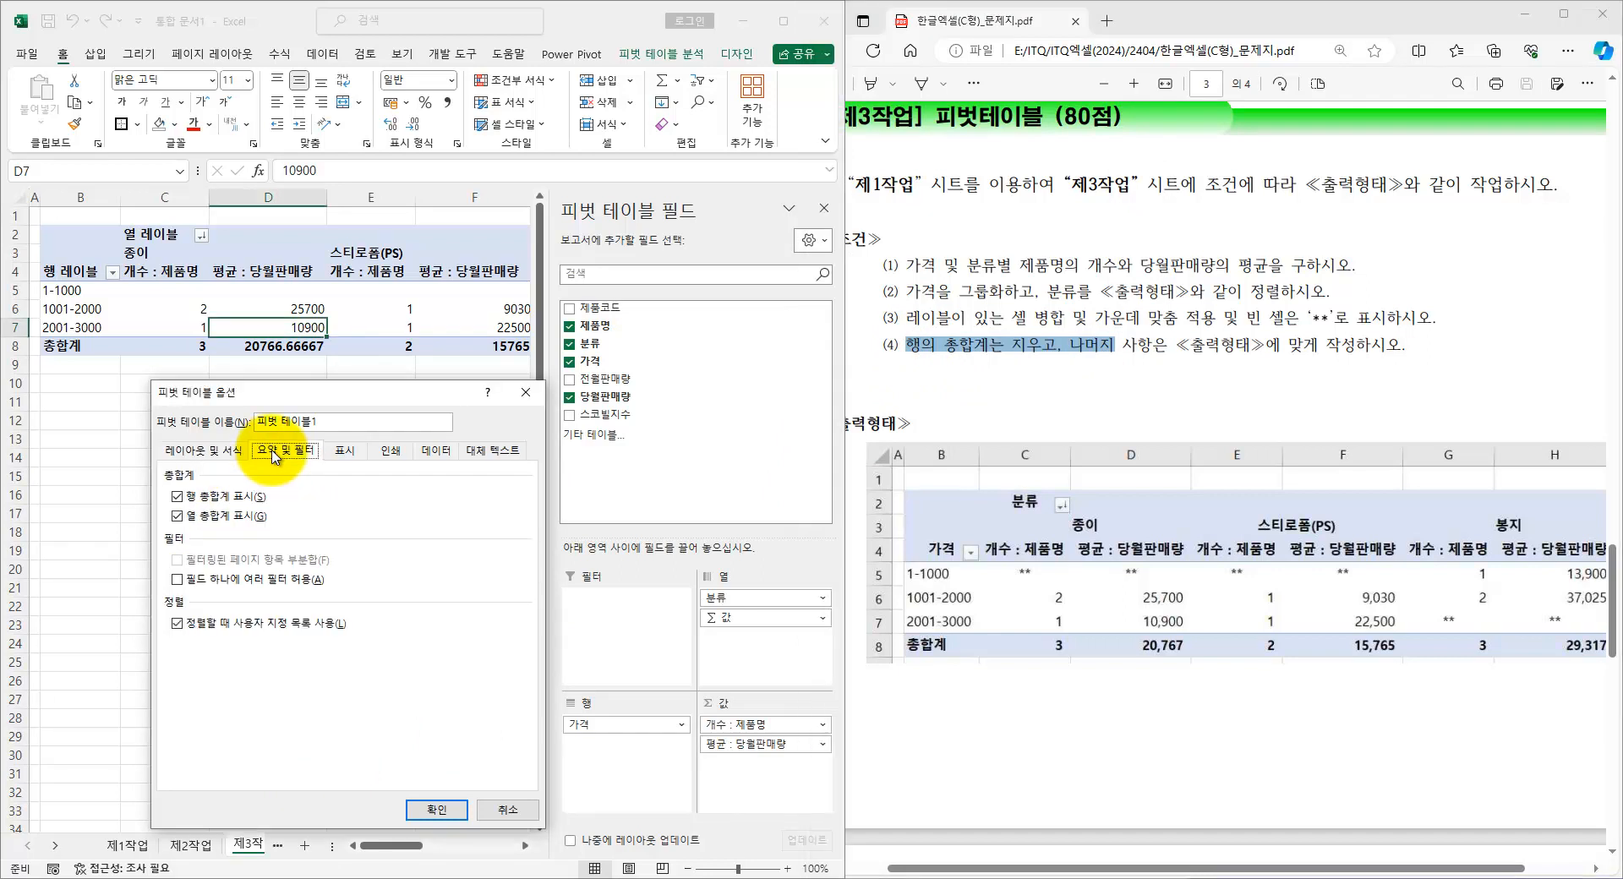
left_click(220, 498)
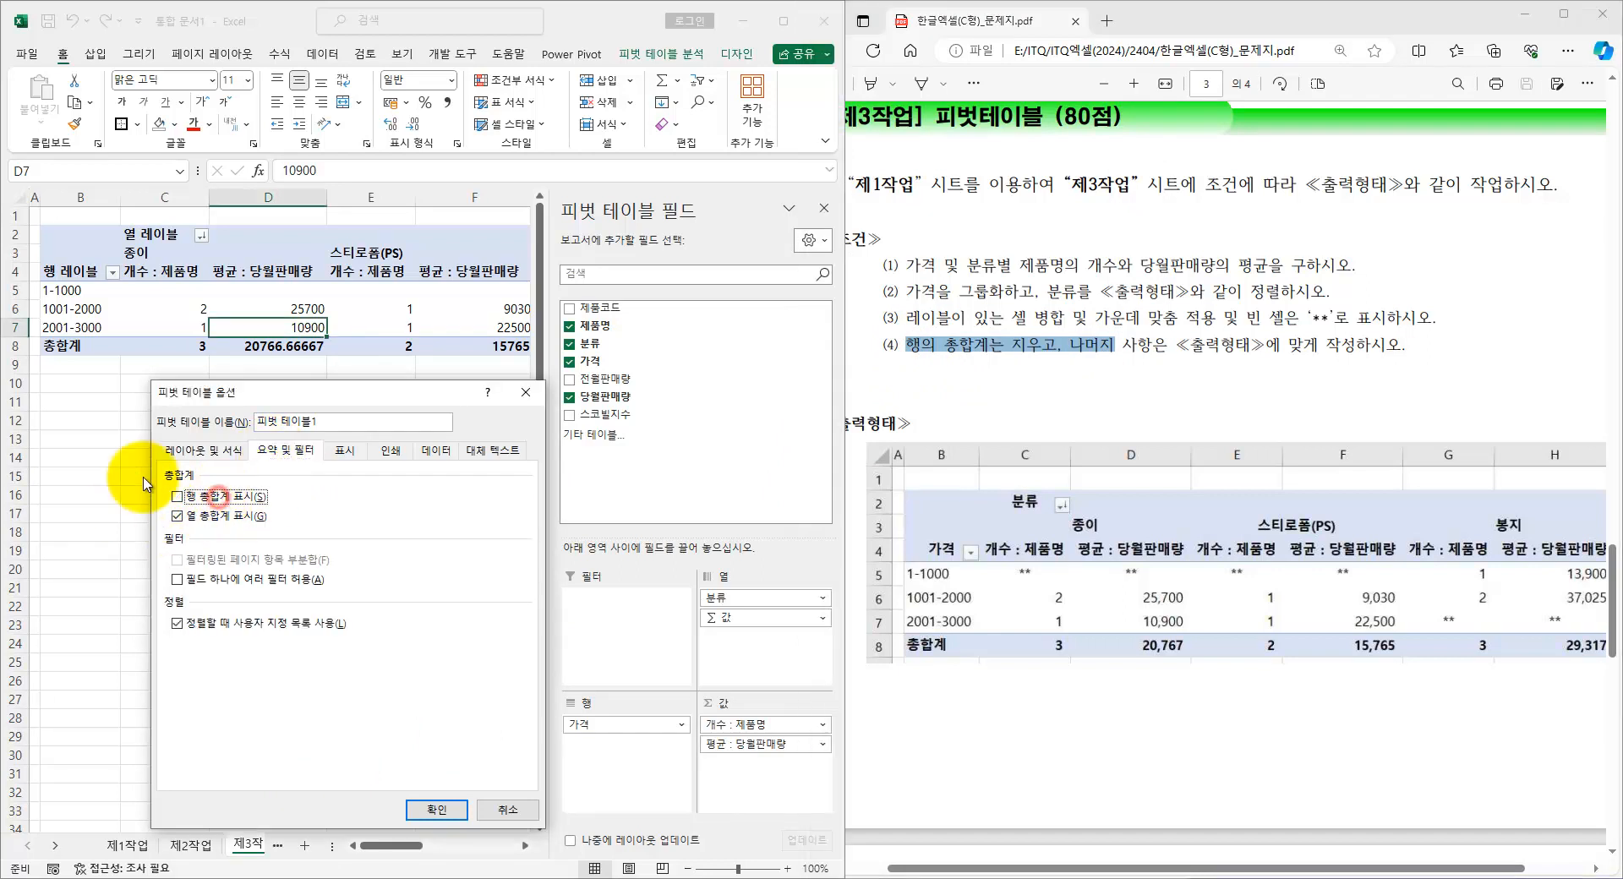
left_click(426, 809)
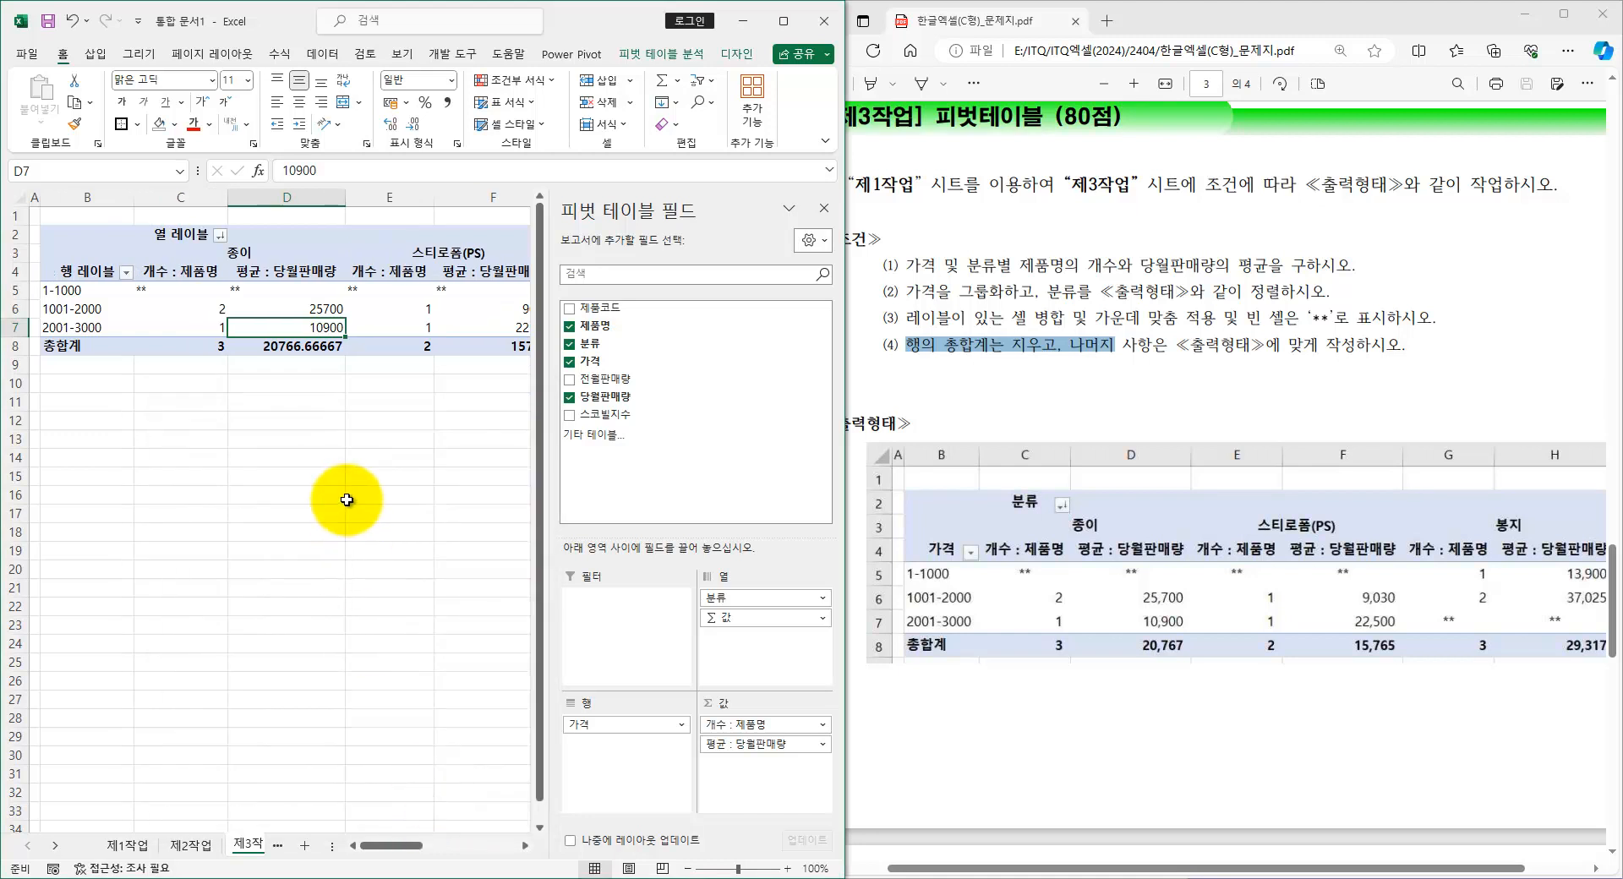
left_click(387, 495)
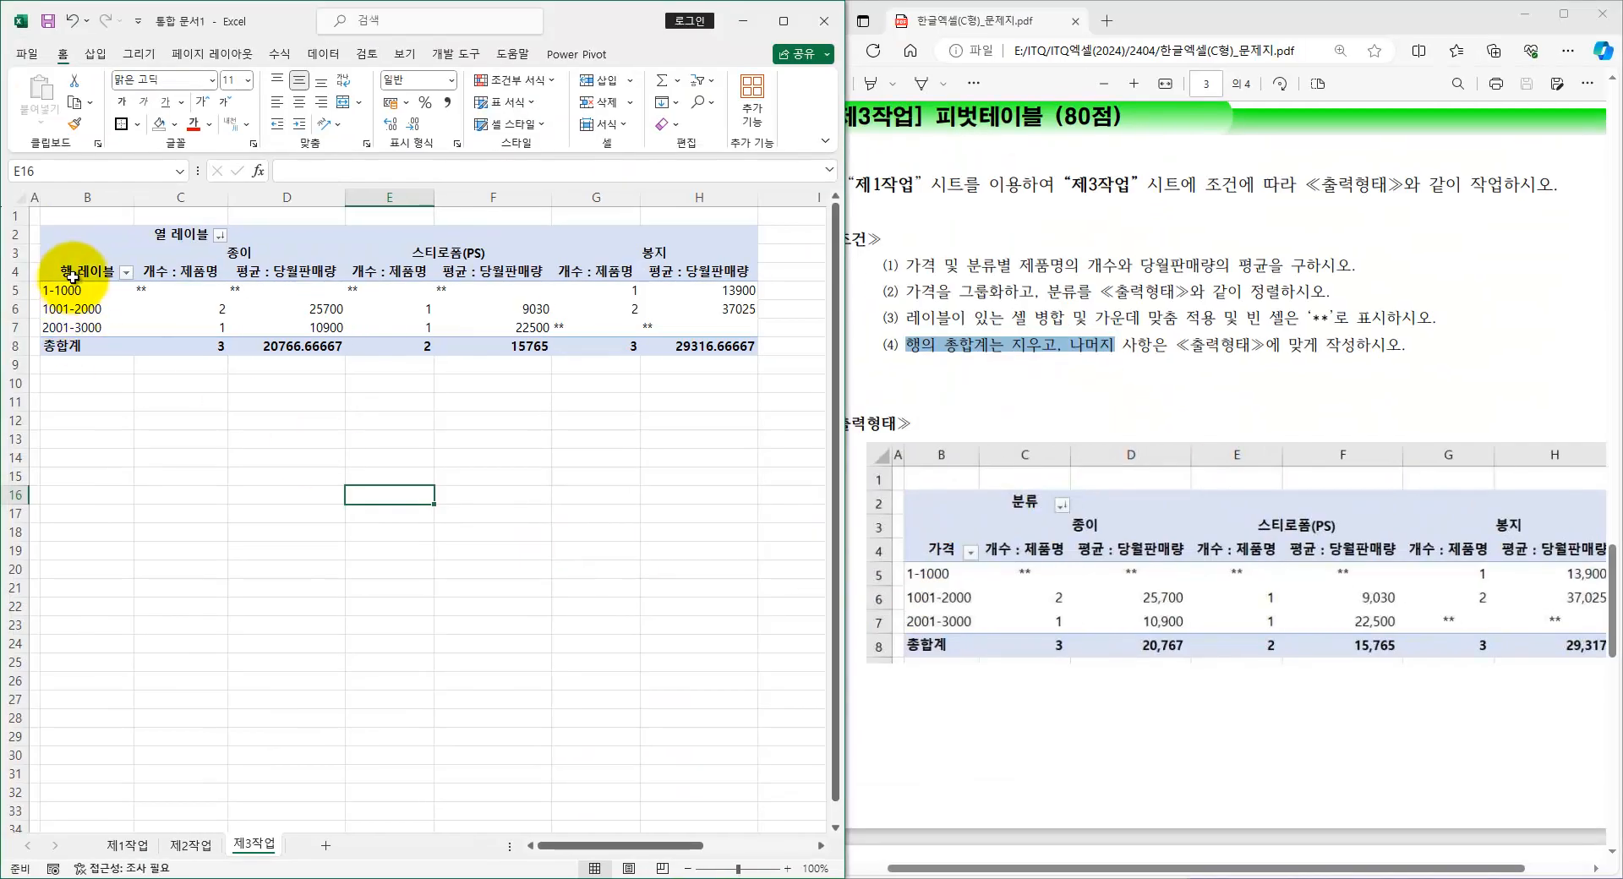
- Rename the pivot table's row label heading to 가격 and its column label heading to 분류
left_click(89, 271)
type("가")
key("Tab")
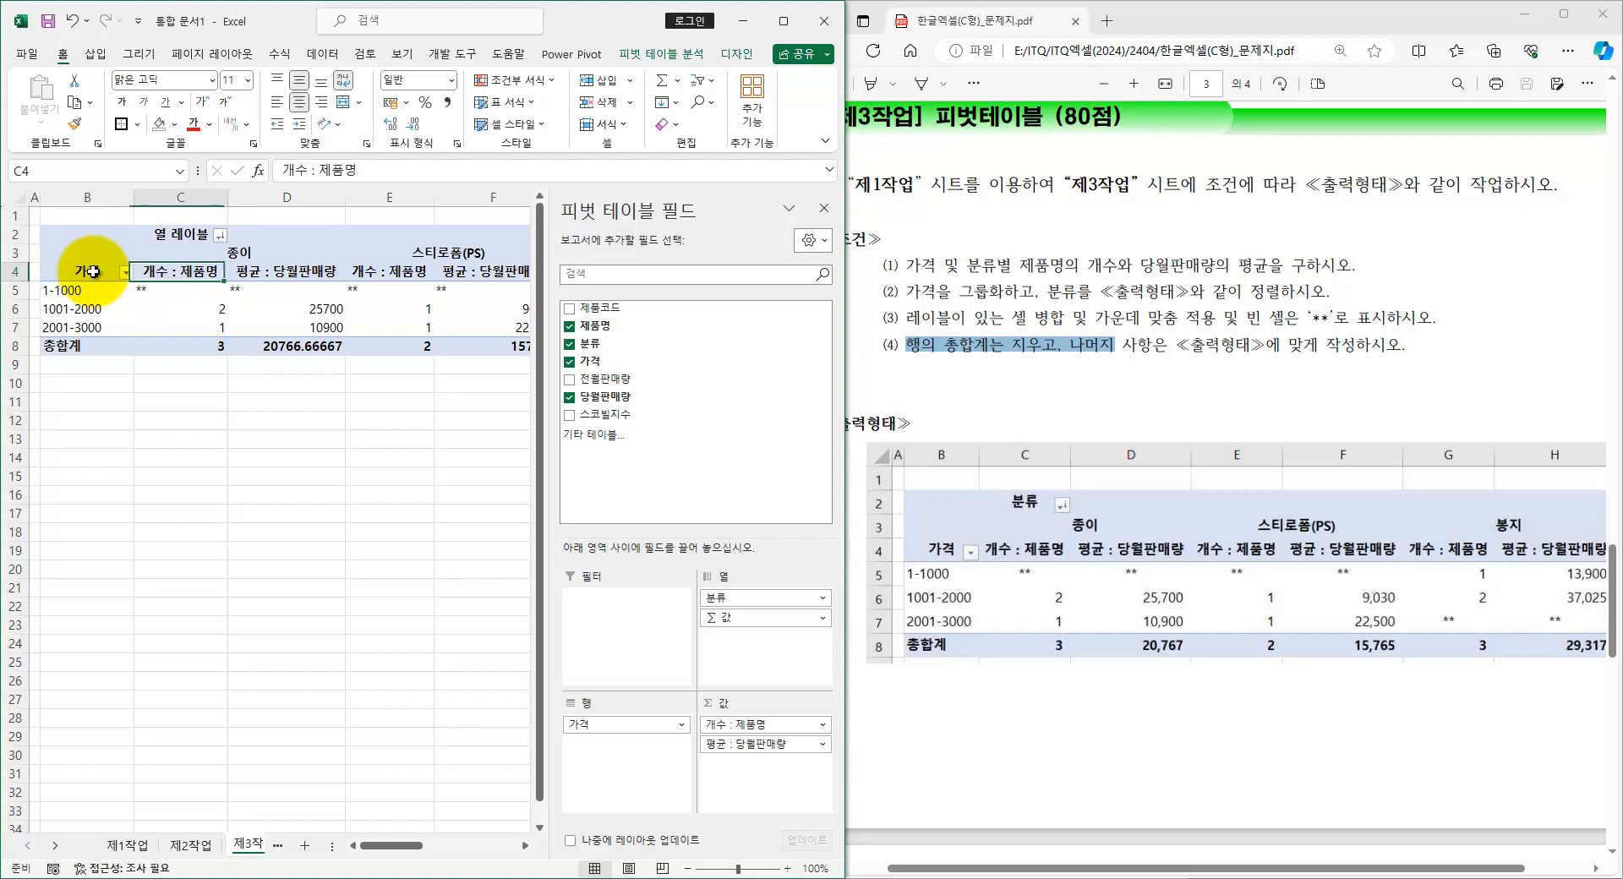
type("부")
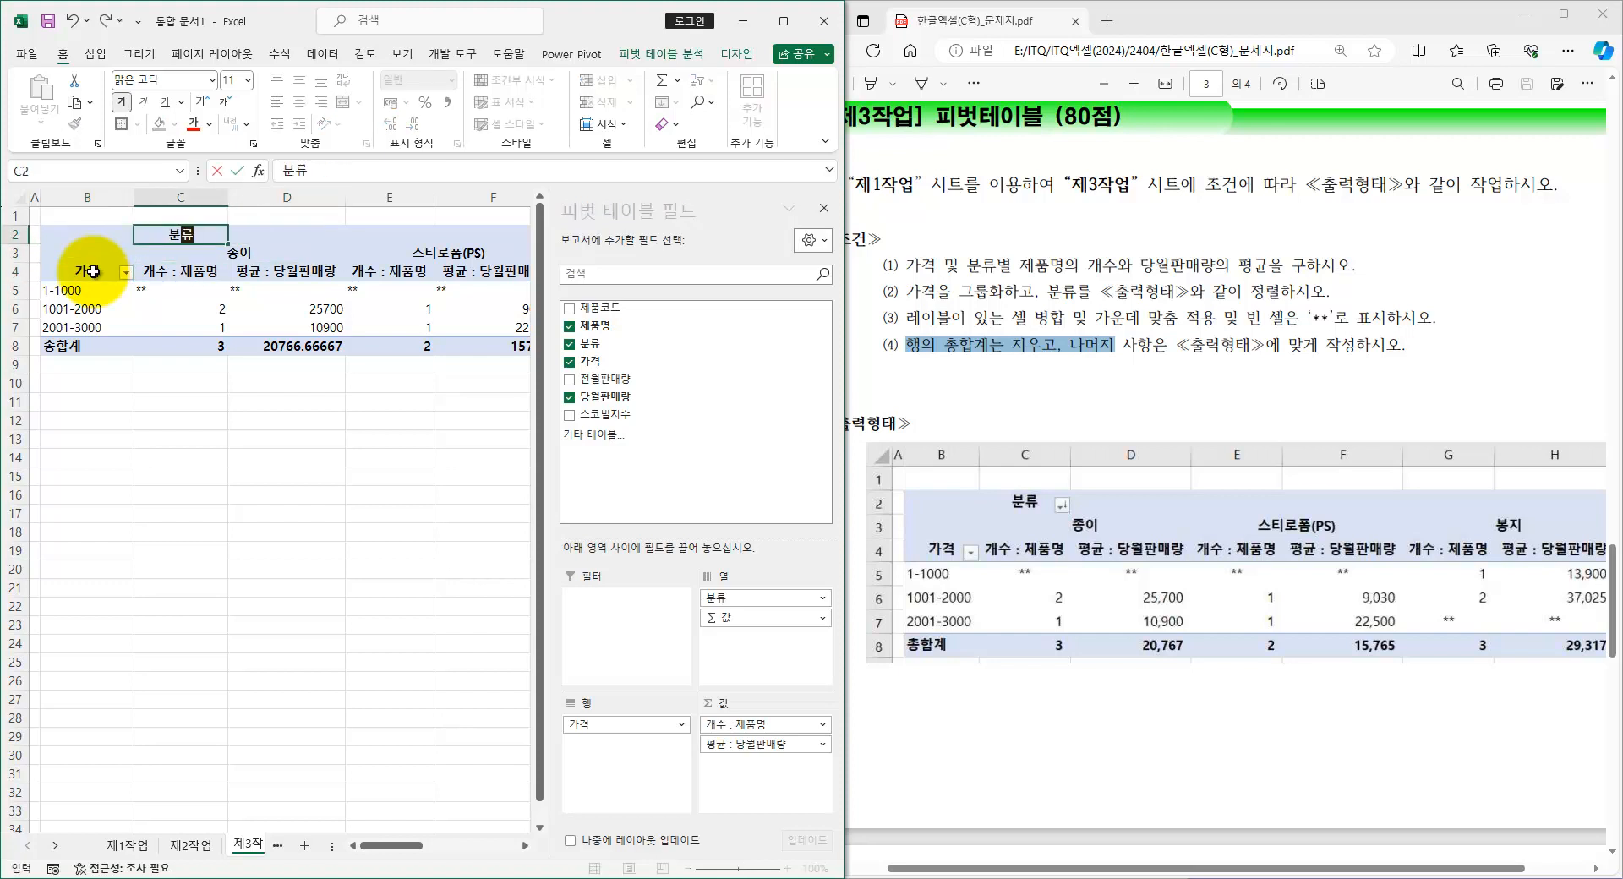
type("류")
key("Return")
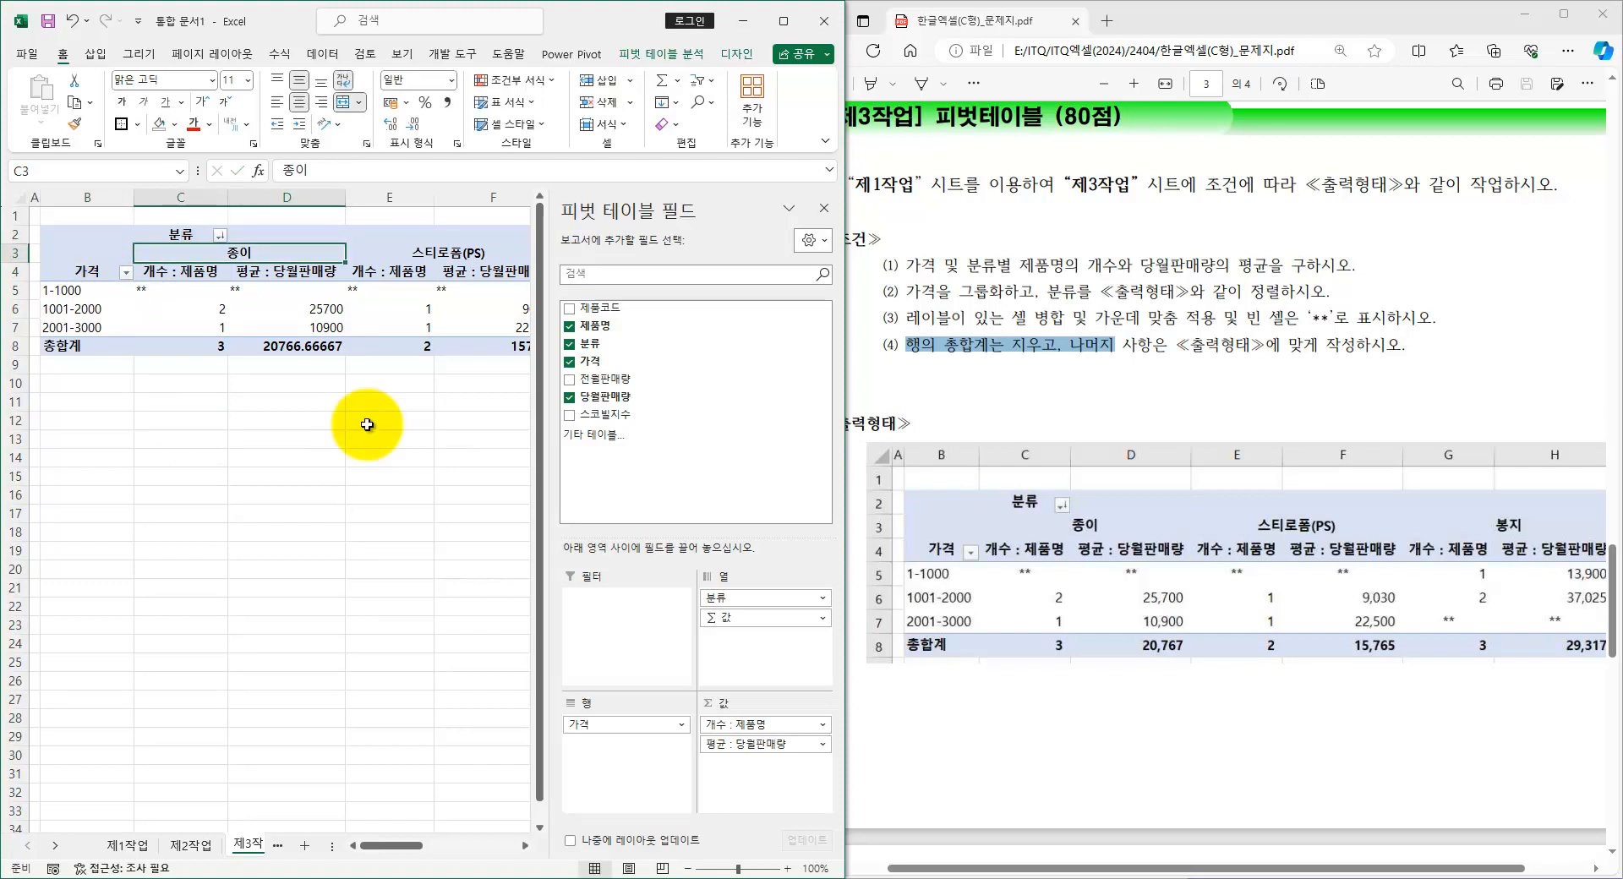
- Centre the pivot table values in C5:H8 and apply the comma number style to them
left_click(212, 438)
left_click_drag(163, 290, 710, 343)
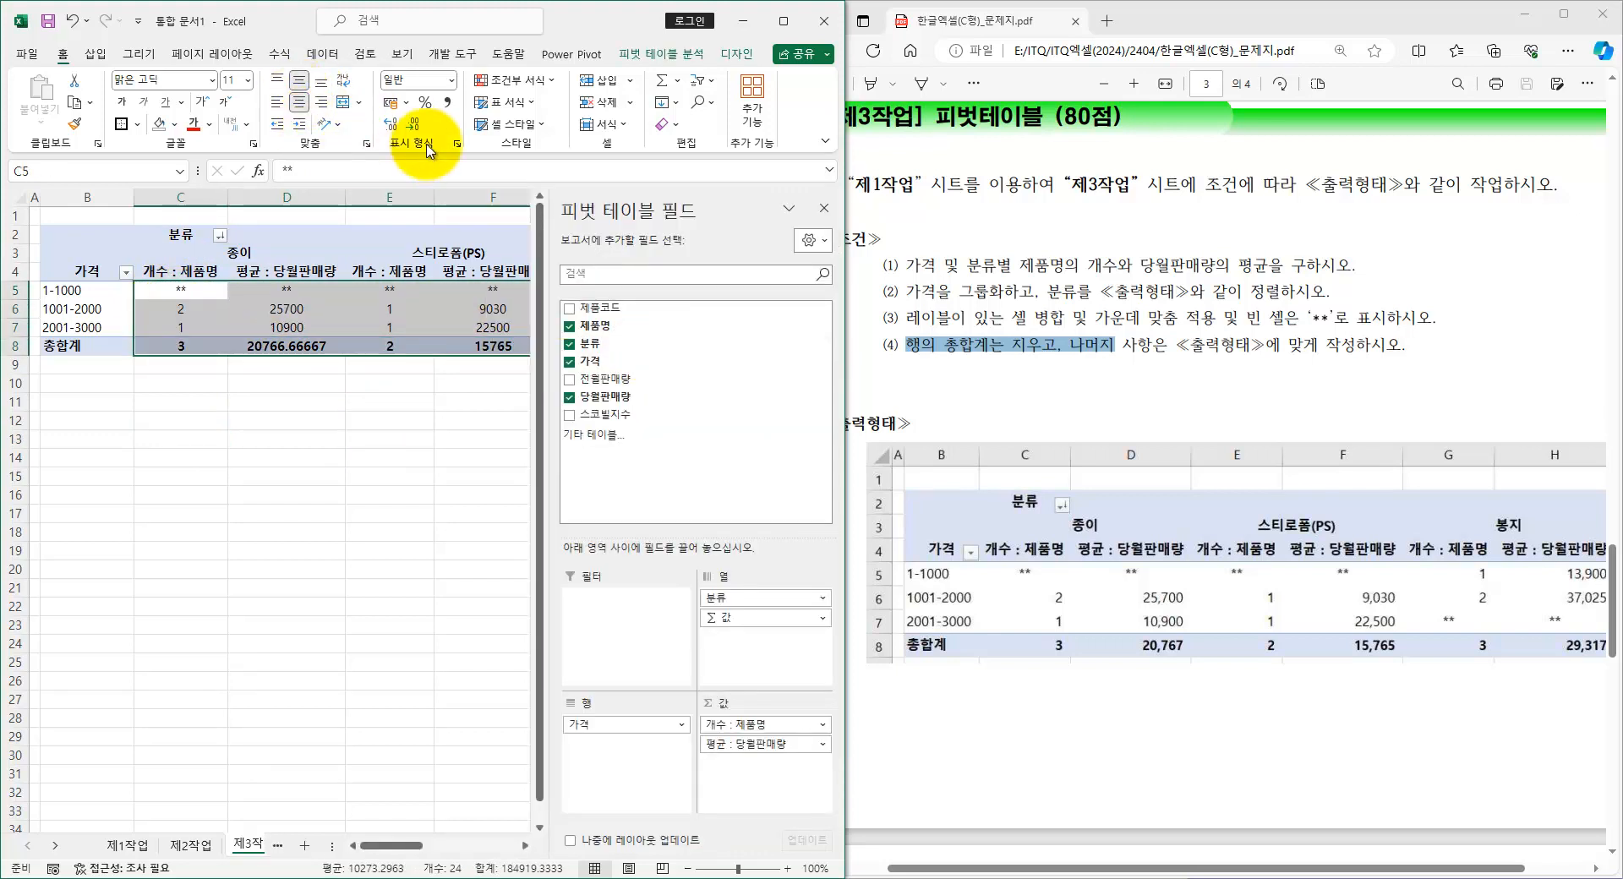
left_click(448, 103)
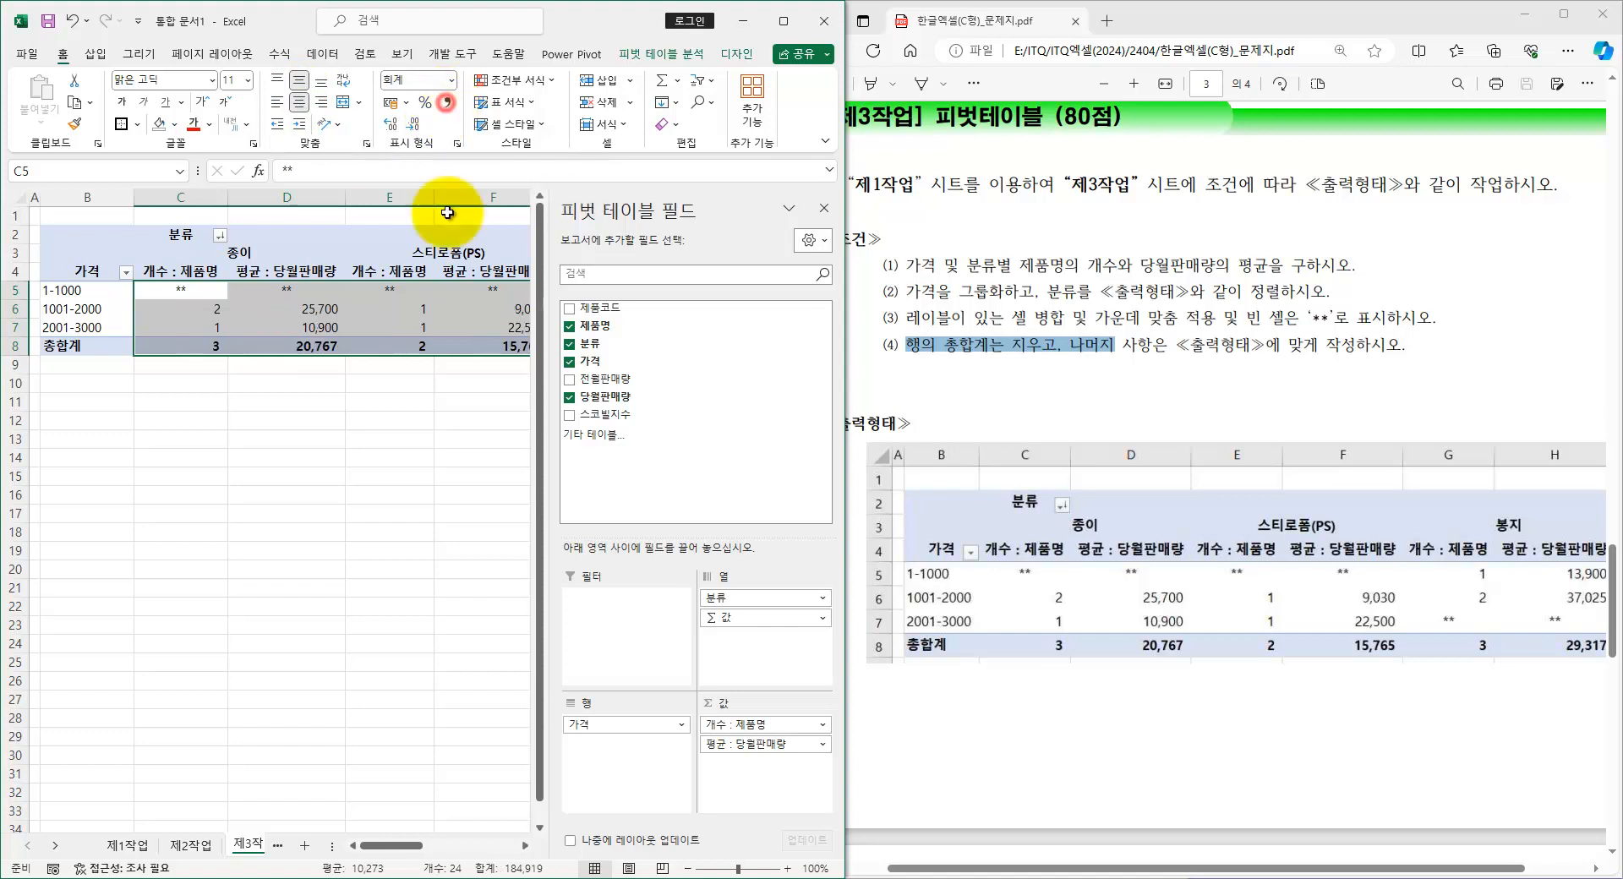
left_click(334, 434)
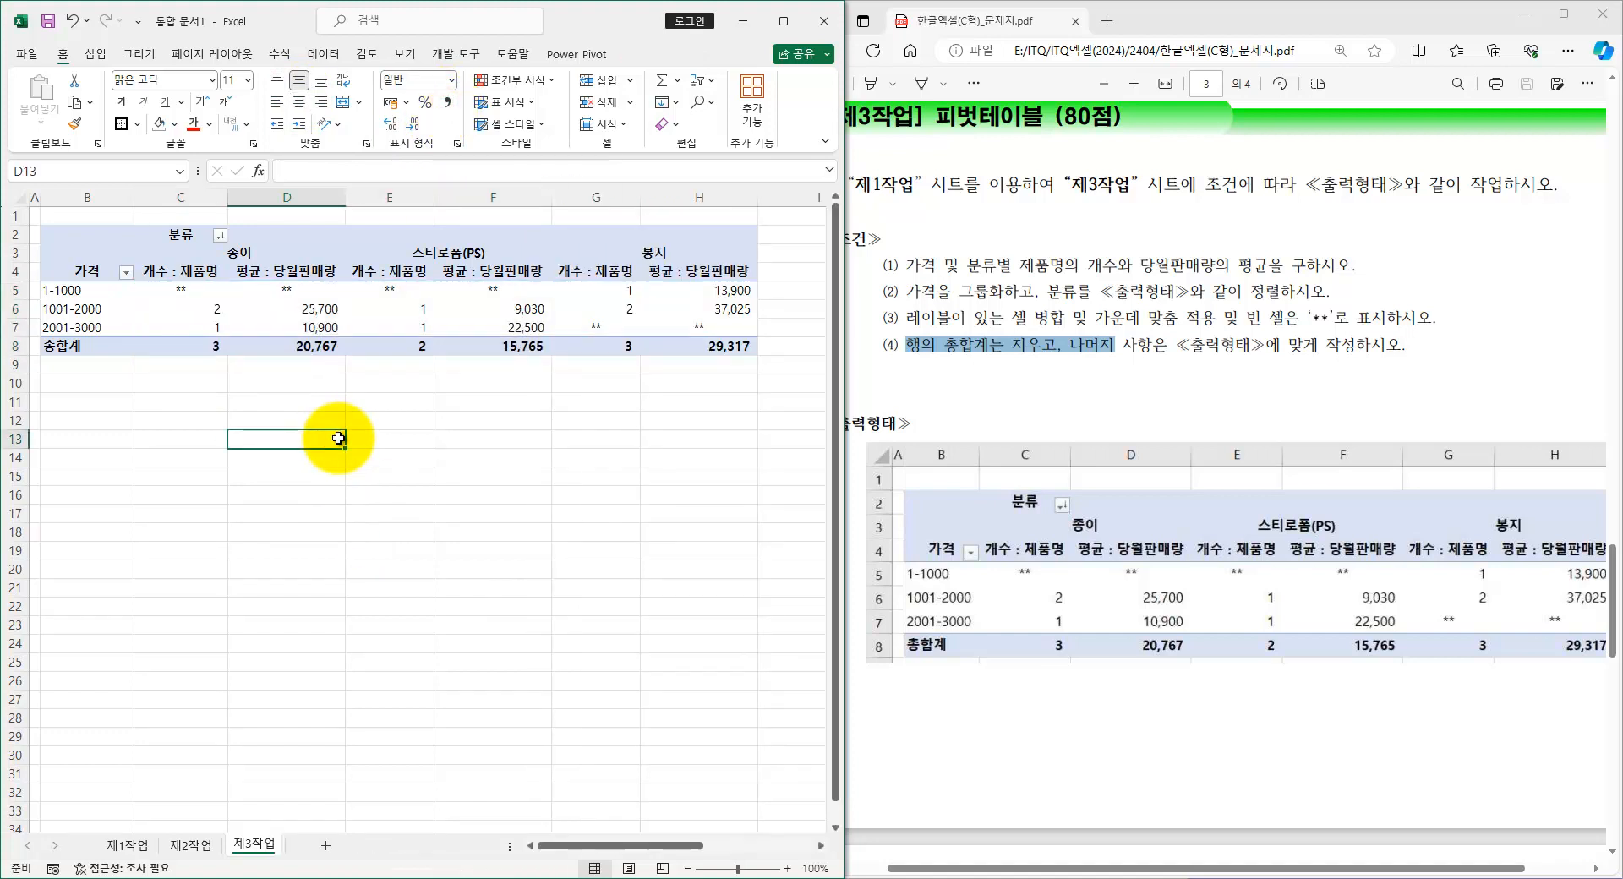
- Open the 제1작업 sheet and examine the category labels and legend of the sample chart in the exam PDF
left_click(1217, 317)
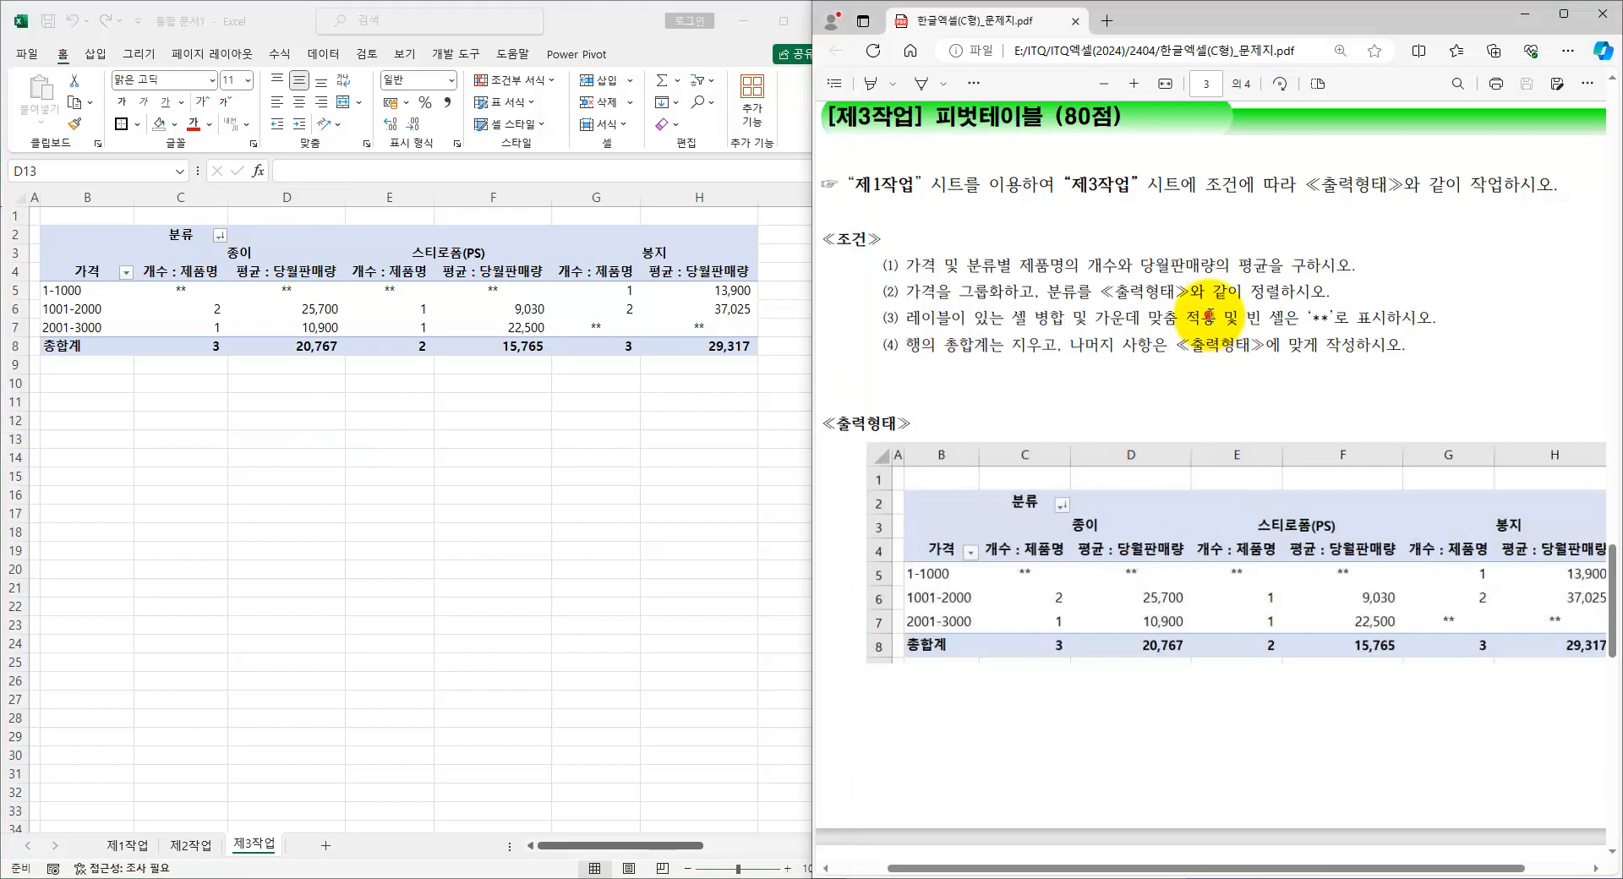
scroll(1209, 319, "down", 10)
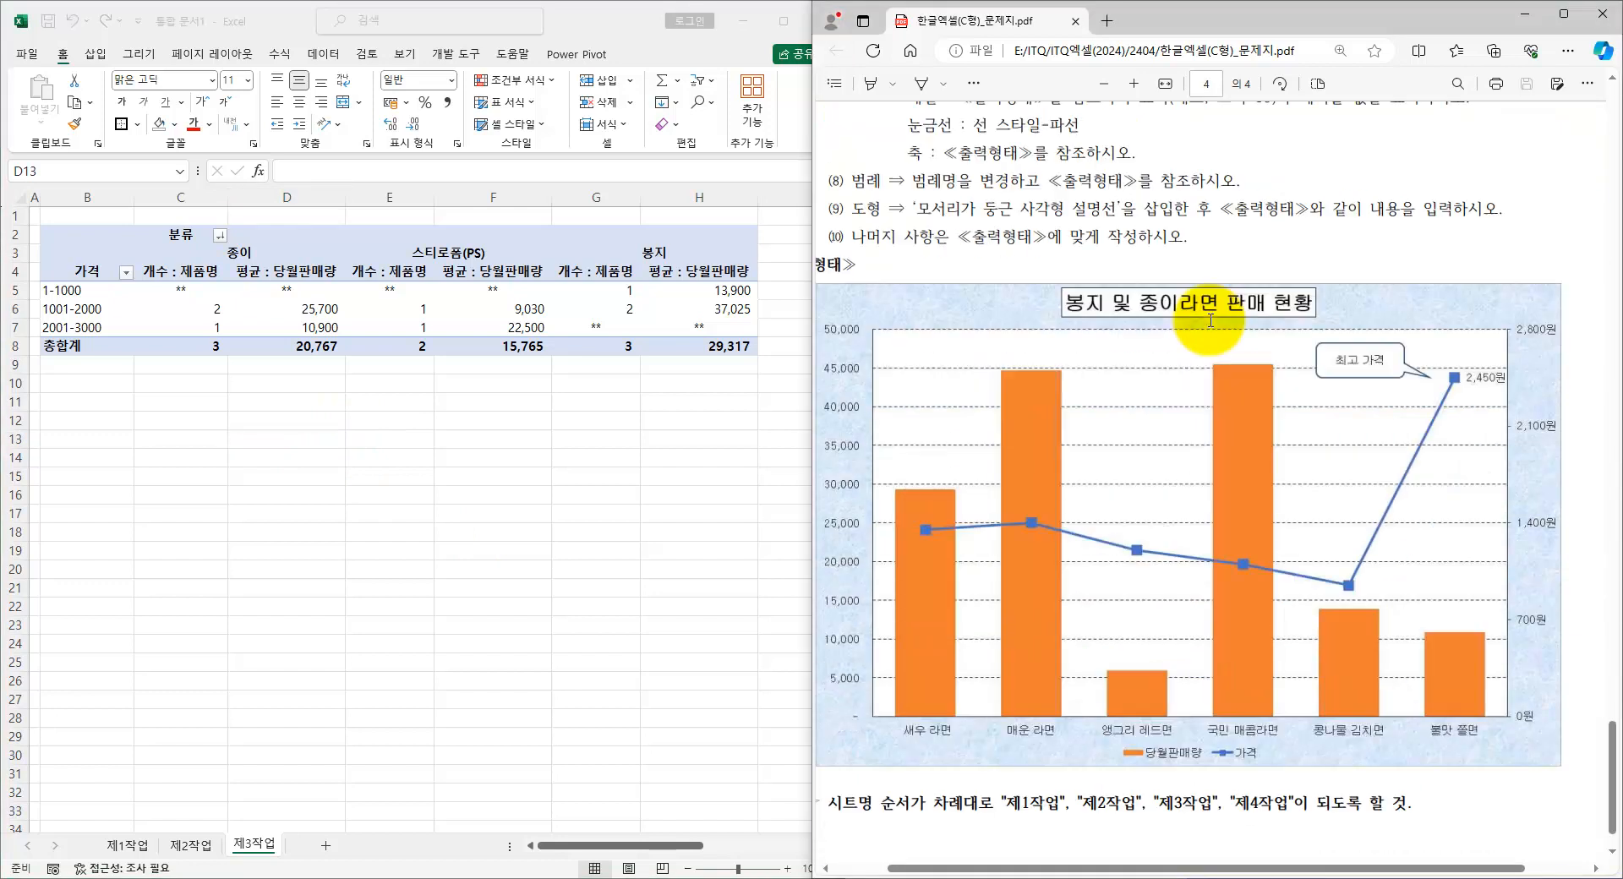
left_click(312, 551)
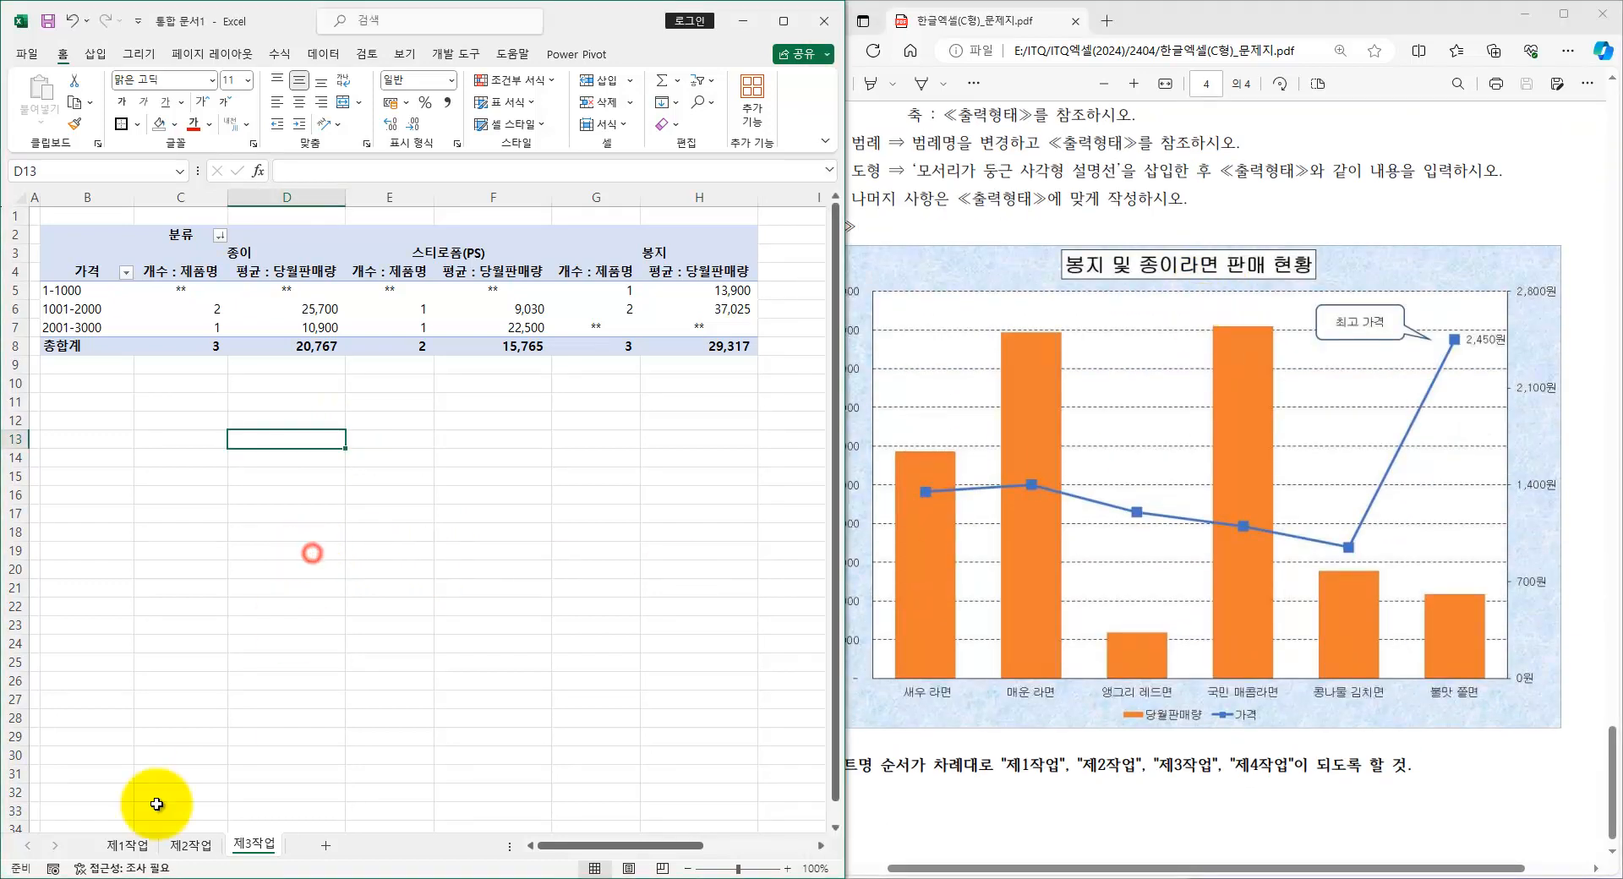
left_click(126, 845)
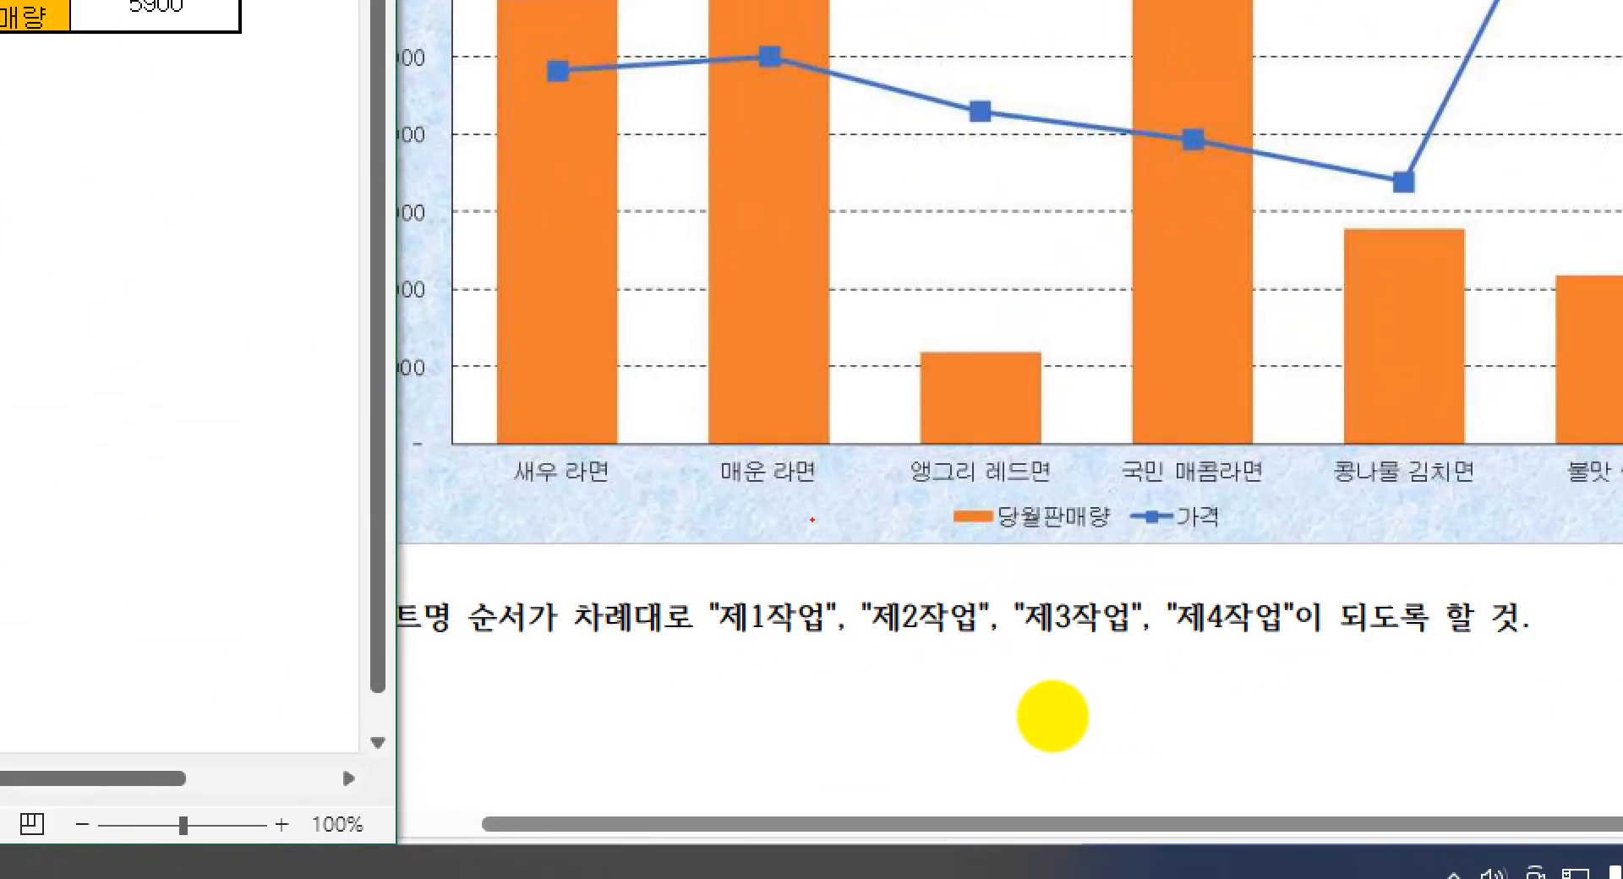
left_click_drag(460, 453, 1540, 494)
left_click_drag(1019, 494, 1103, 451)
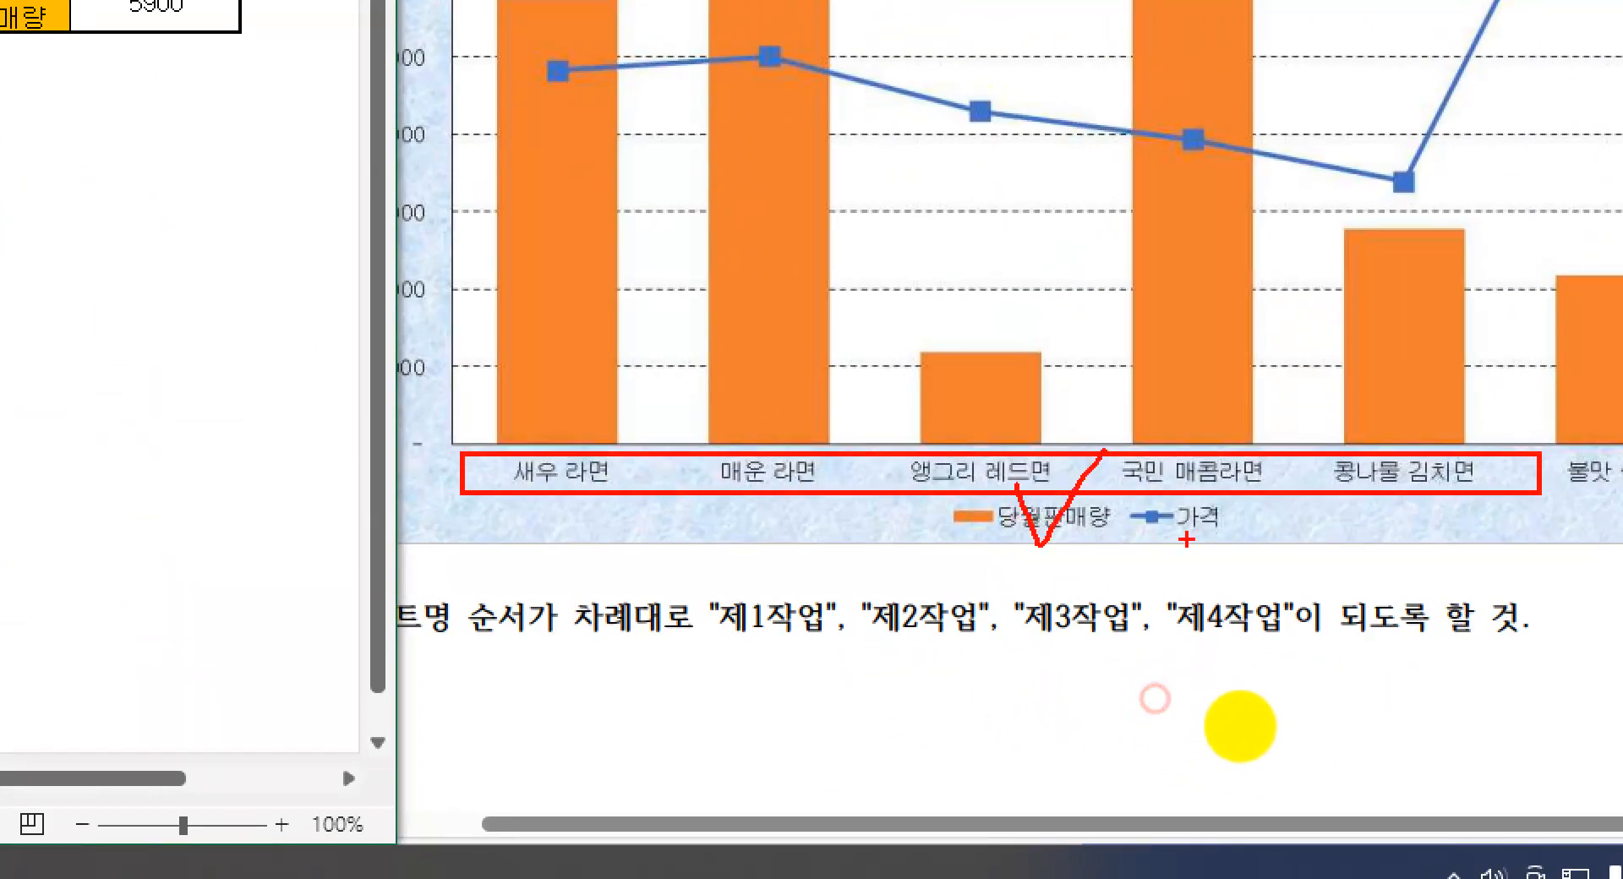
left_click_drag(1199, 499, 1294, 458)
- Insert a 2-D clustered column chart from the 제품명, 가격 and 당월판매량 columns, rows 4 to 12
left_click(212, 596)
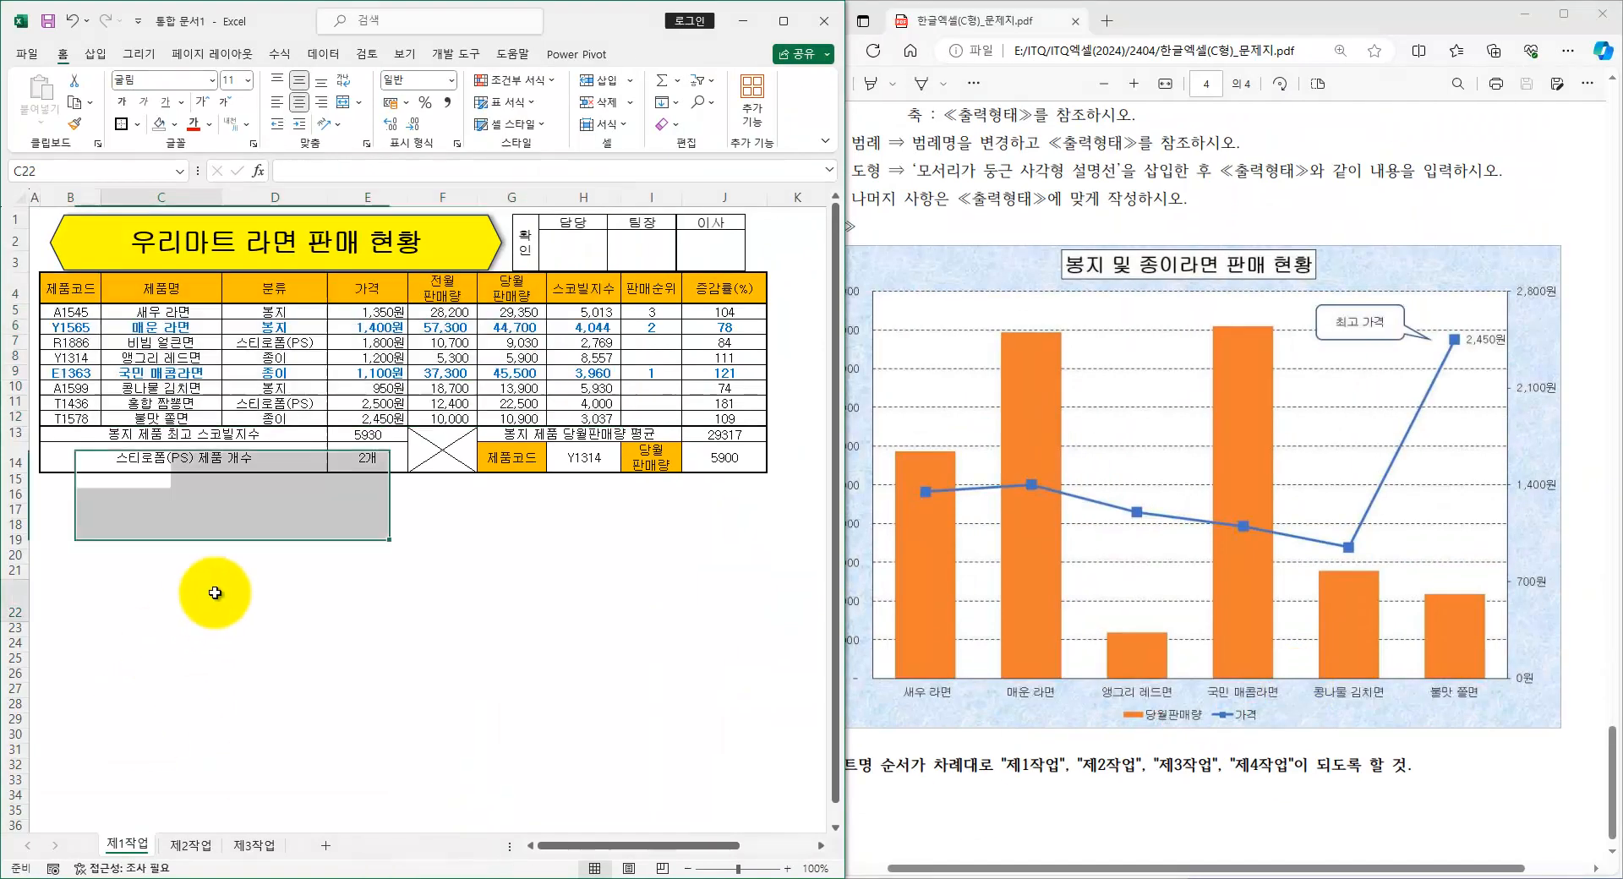
left_click_drag(162, 283, 180, 418)
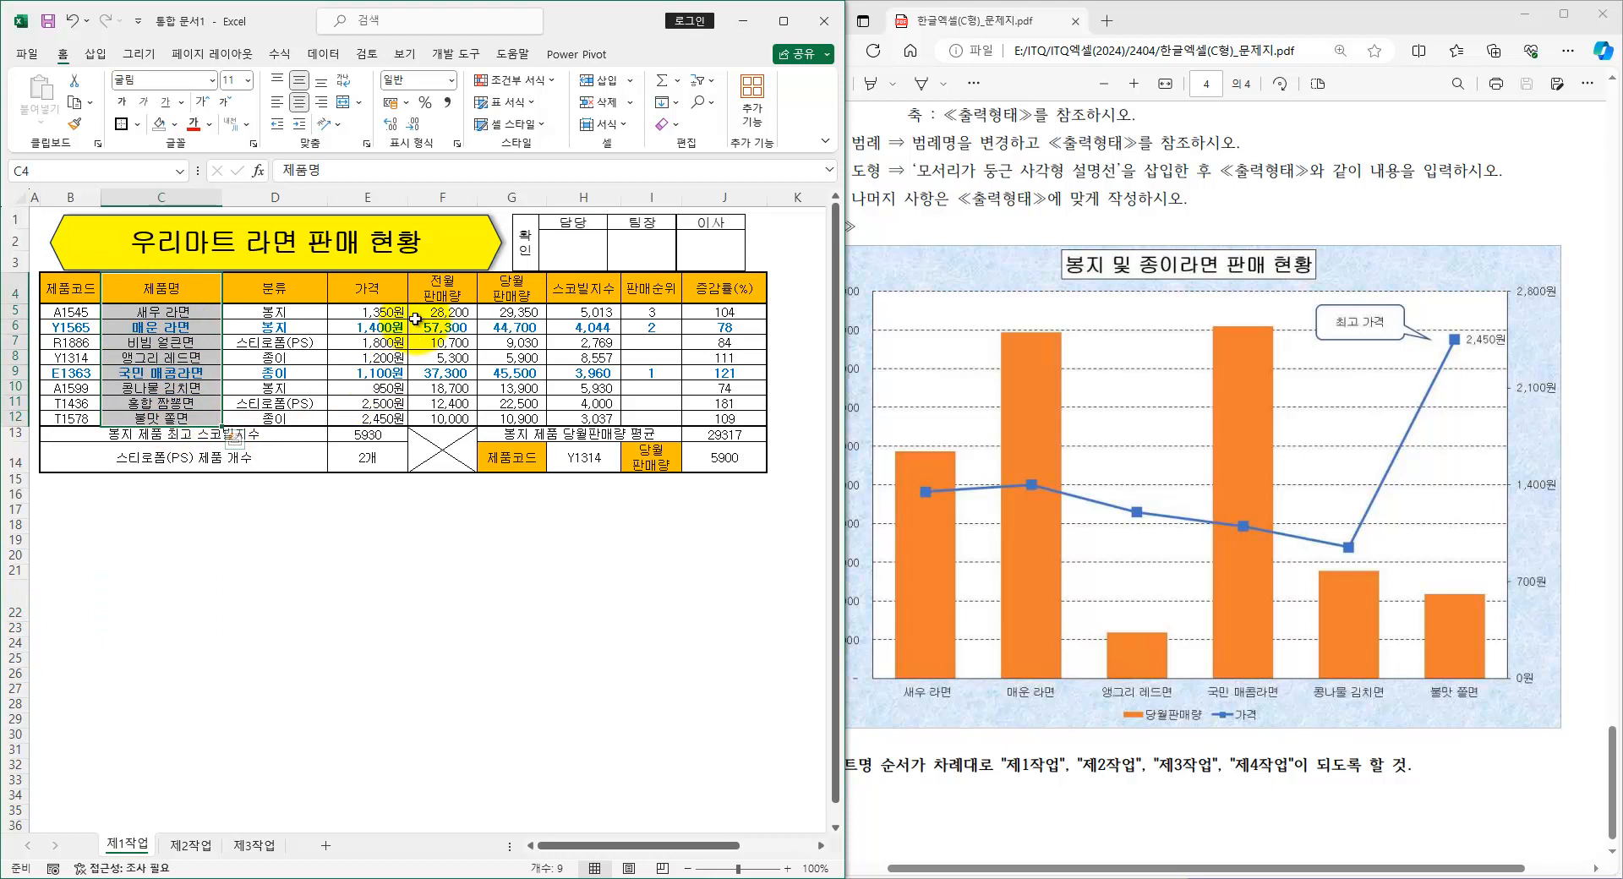
left_click_drag(510, 287, 510, 416, "ctrl")
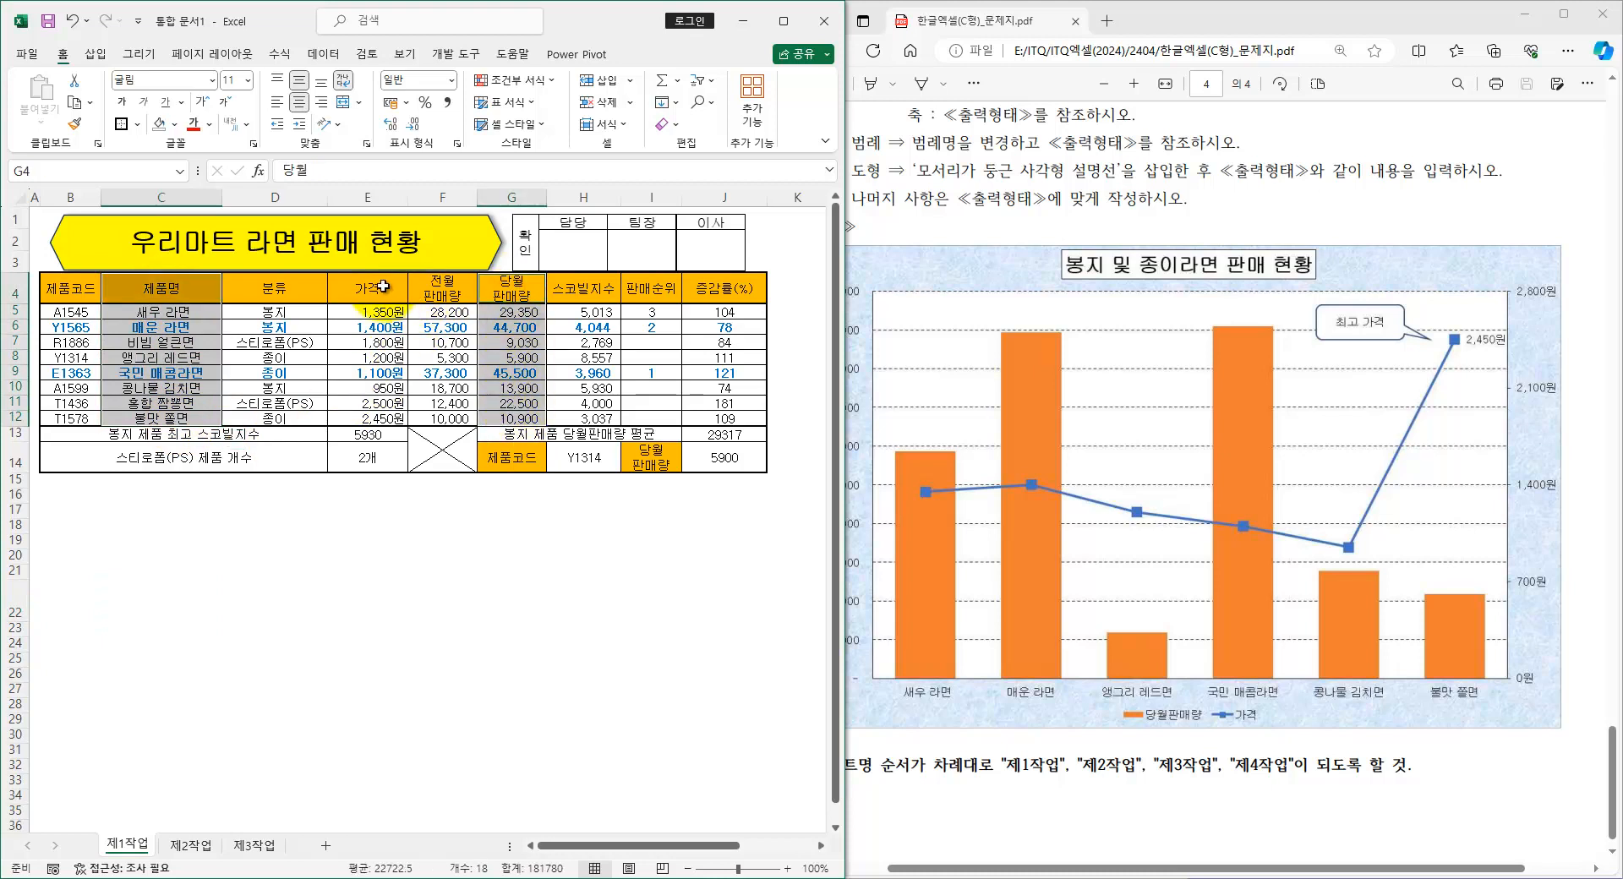
left_click_drag(383, 286, 396, 406, "ctrl")
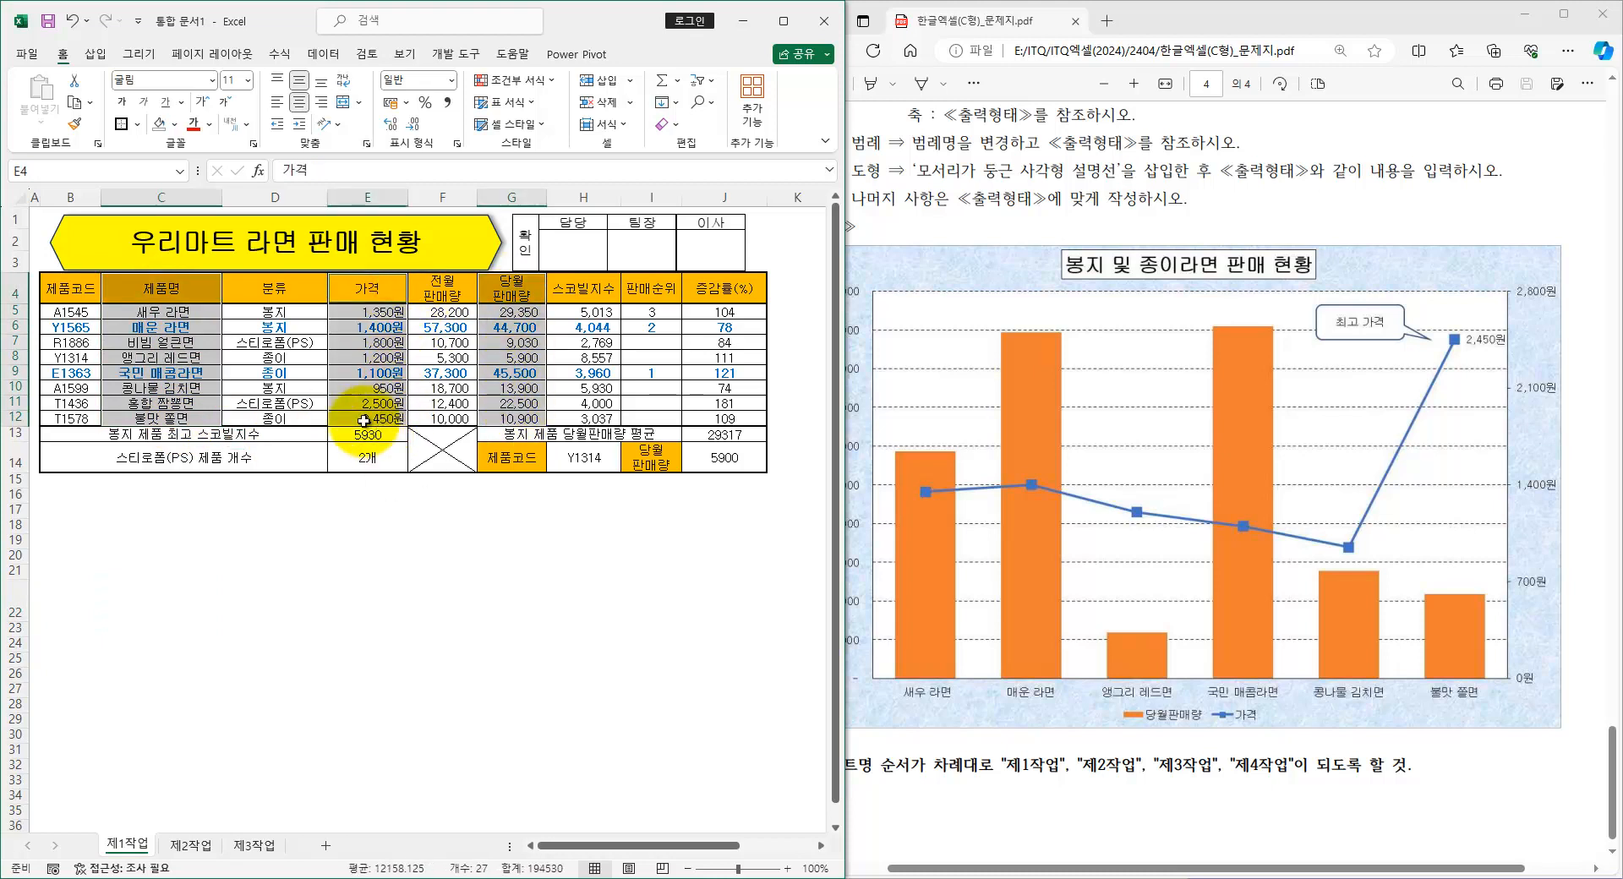
left_click(95, 53)
left_click(308, 86)
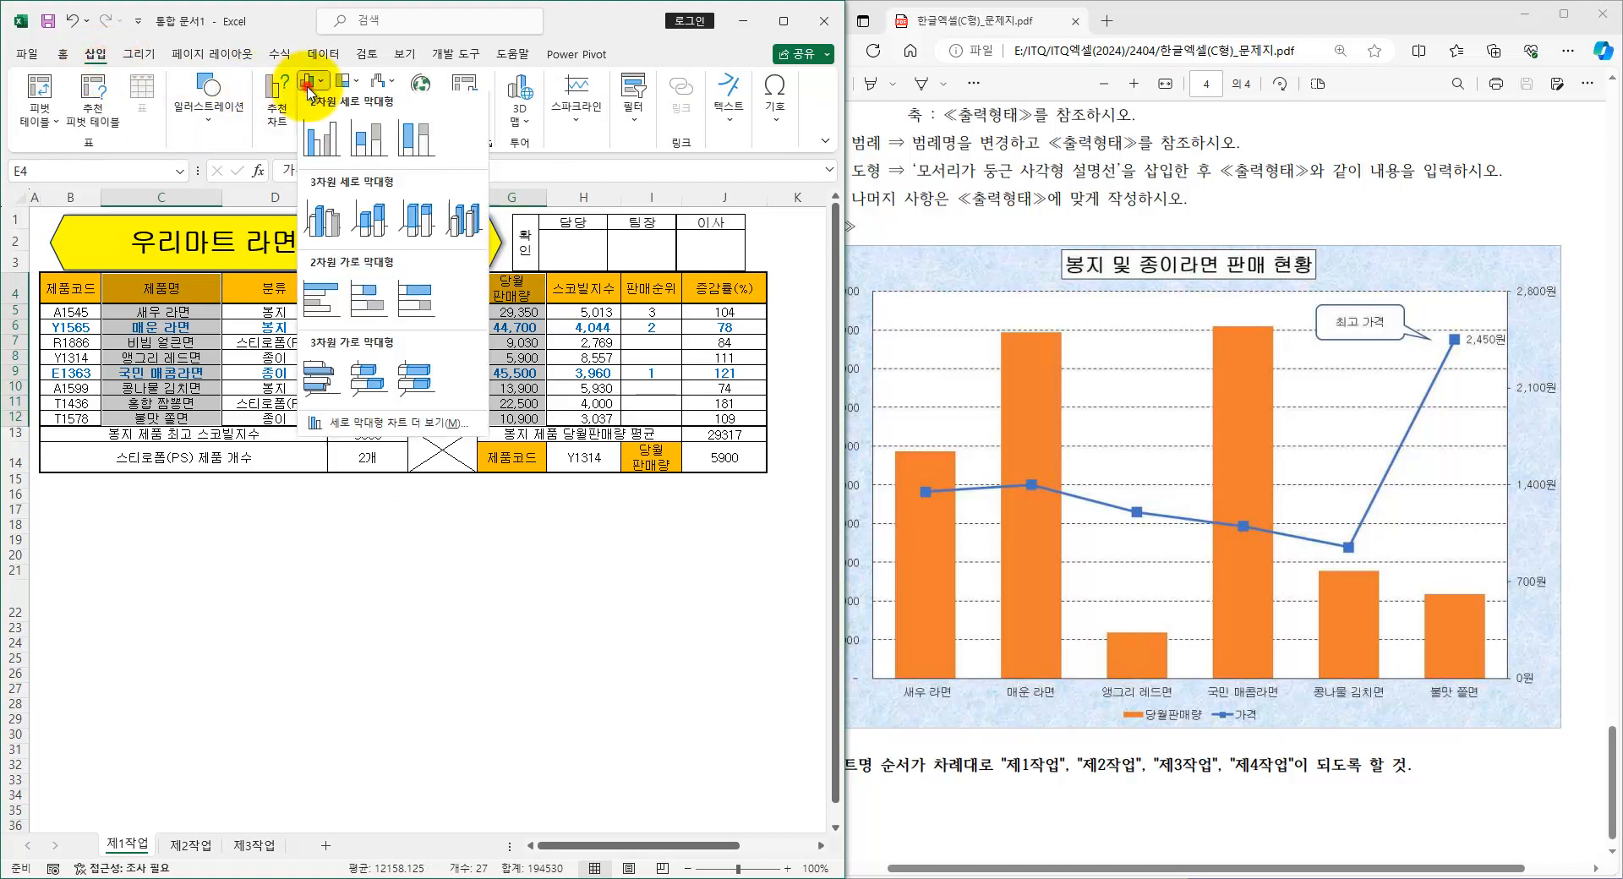
left_click(321, 139)
- Check the required chart type in the 제4작업 conditions of the exam PDF
scroll(980, 325, "up", 10)
scroll(958, 319, "down", 3)
scroll(958, 320, "down", 4)
left_click(964, 257)
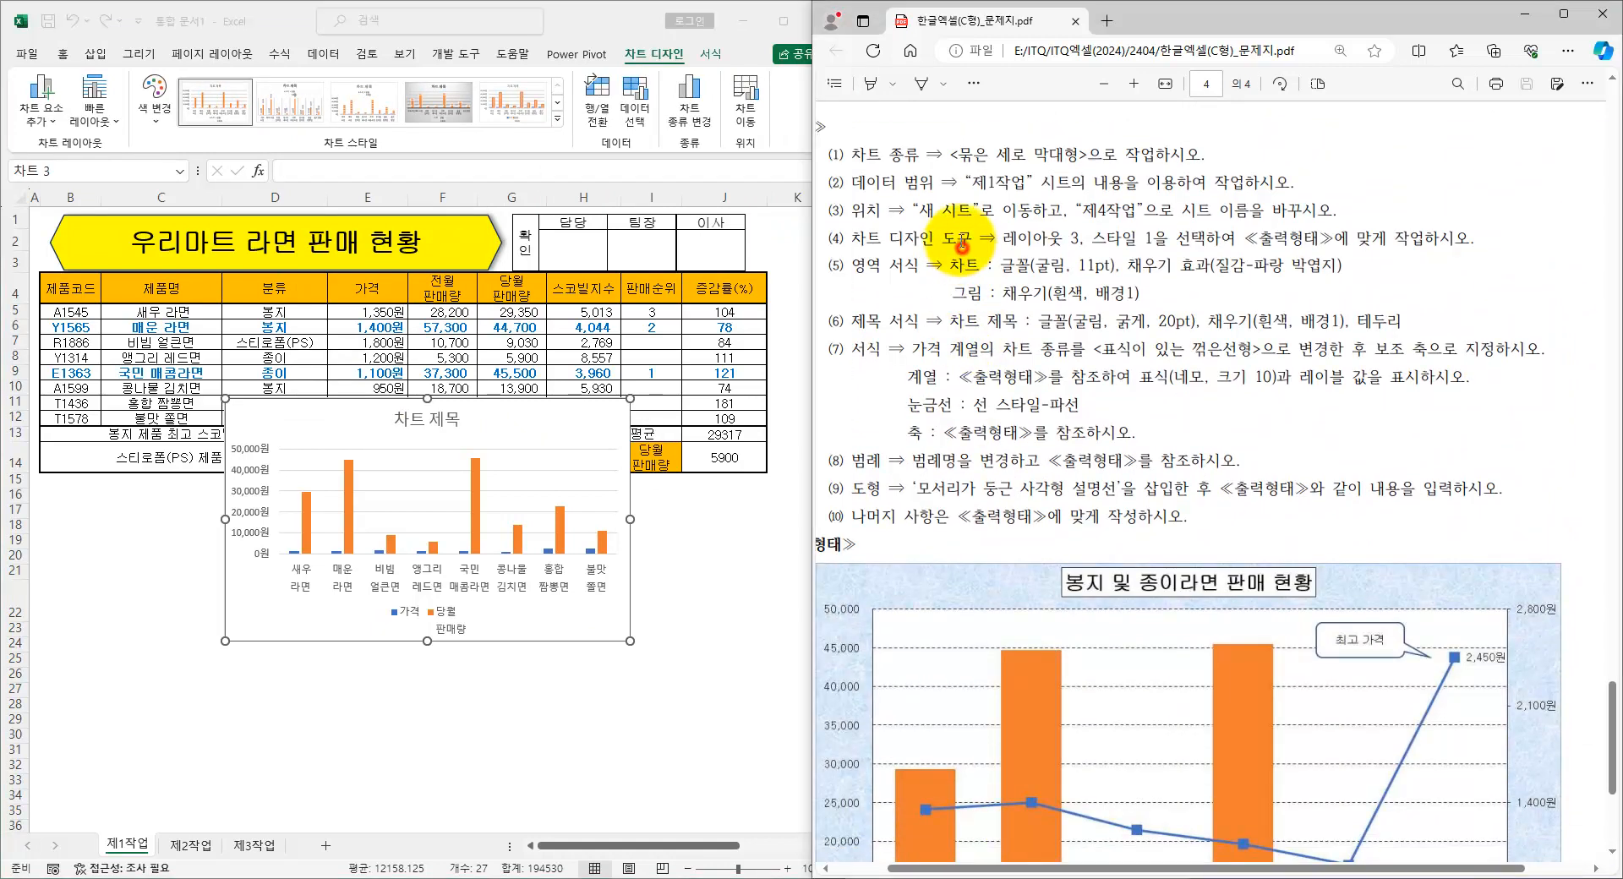
key("ctrl+1")
left_click(965, 165)
left_click_drag(881, 140, 1201, 167)
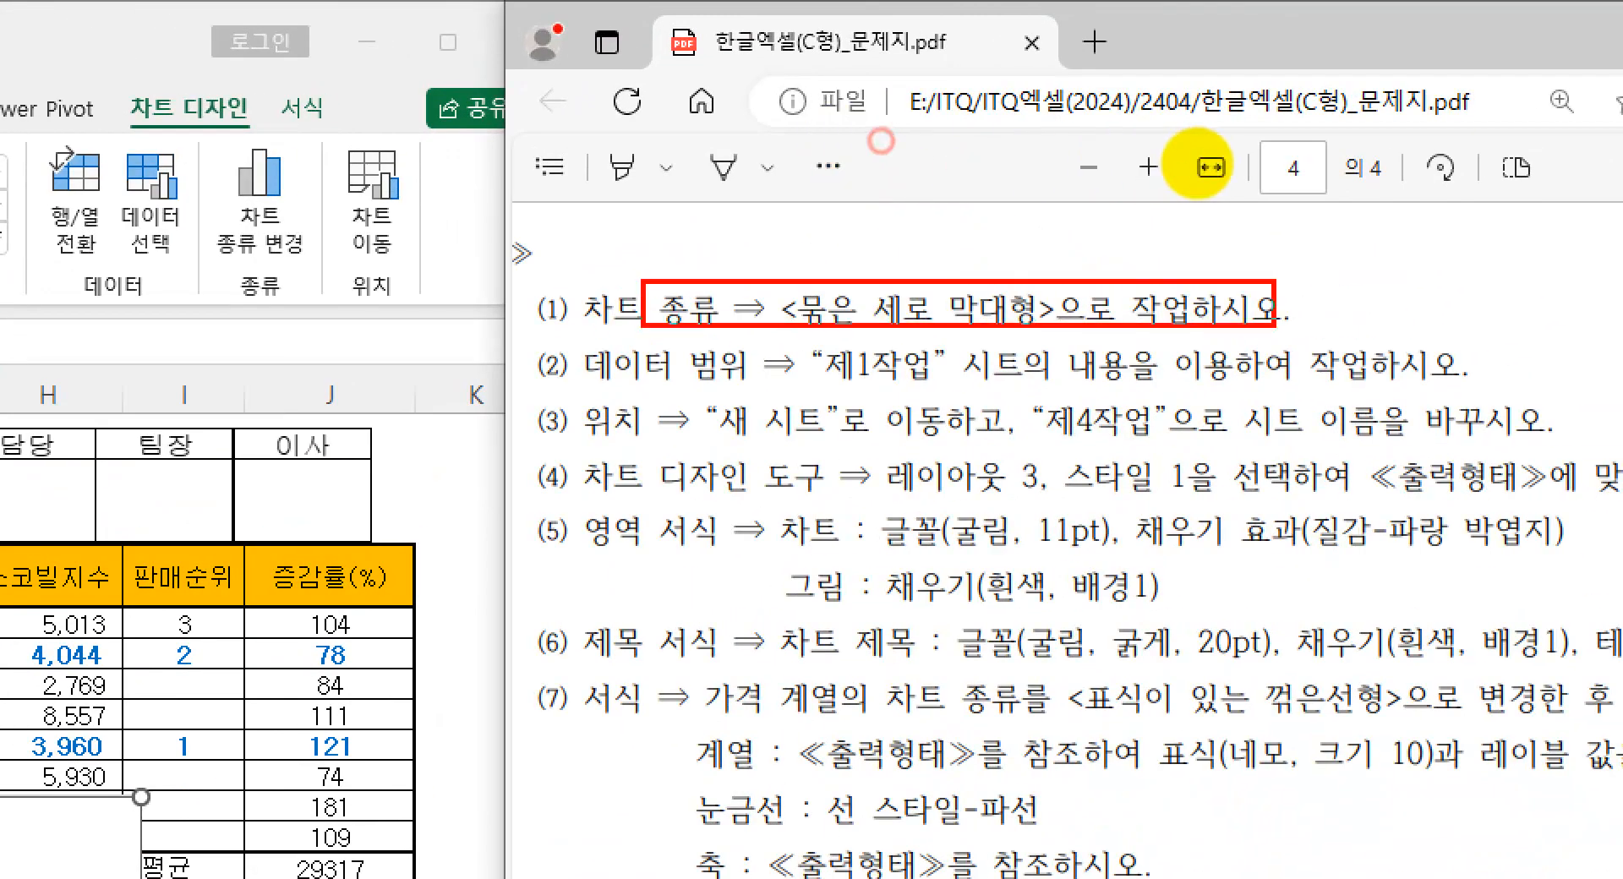
key("Escape")
- Compare the product names on the sample chart's horizontal axis with the products in the inserted chart
scroll(1155, 300, "down", 5)
key("ctrl+1")
left_click(1108, 601)
left_click_drag(912, 606, 1047, 576)
left_click_drag(782, 518, 848, 499)
left_click_drag(1048, 459, 1123, 453)
left_click_drag(1250, 464, 1347, 464)
left_click_drag(1468, 453, 1551, 457)
key("Escape")
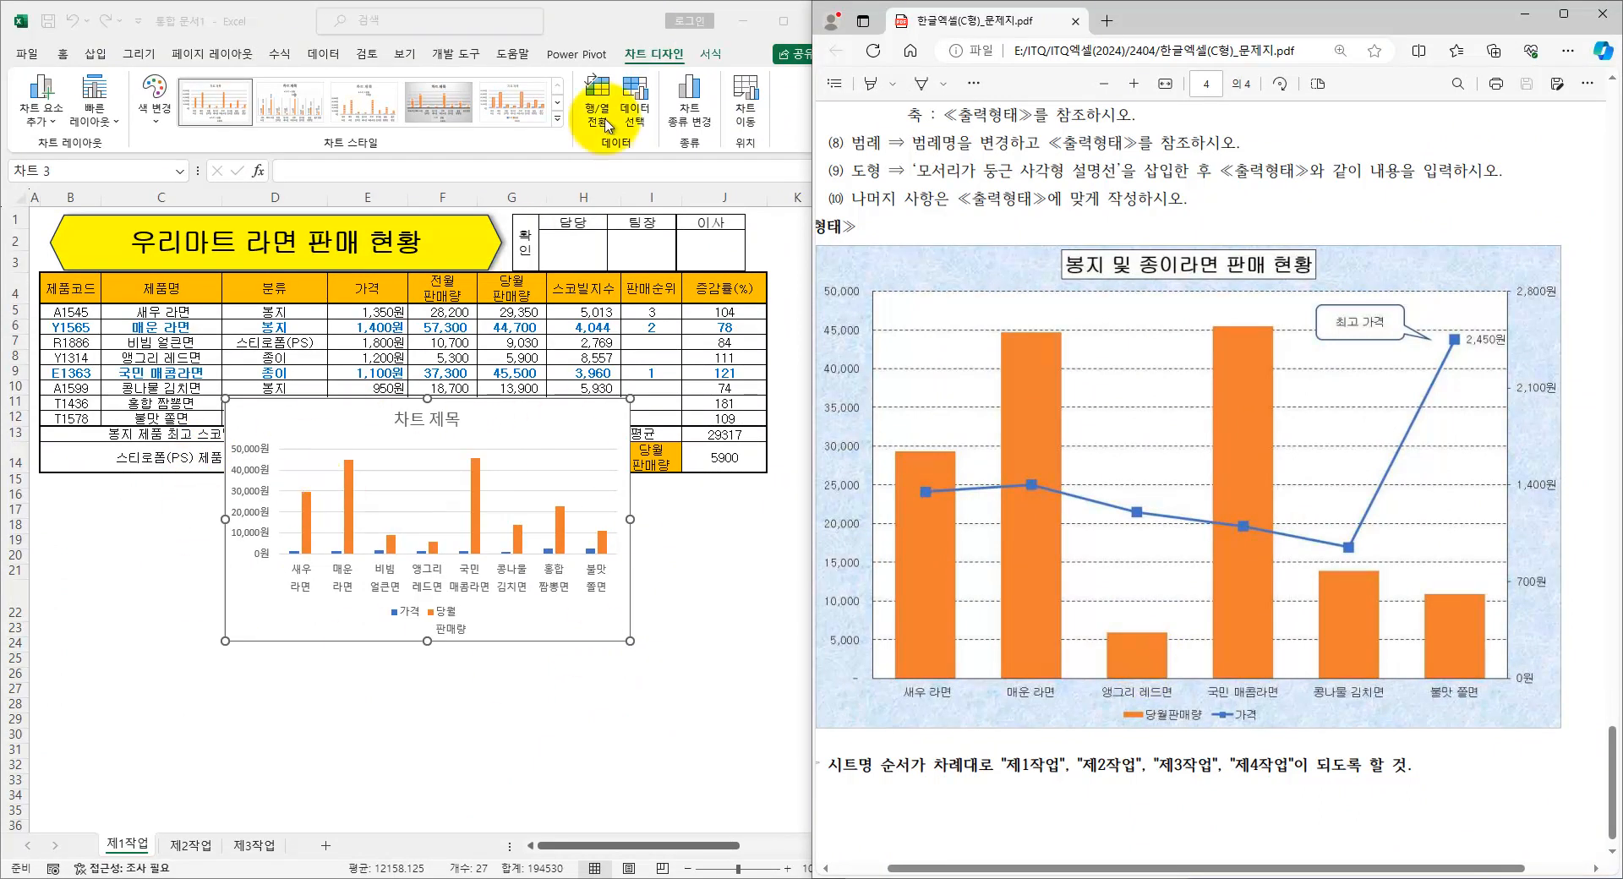
- Swap the rows and columns in the chart's data source and remove the 비빔 얼큰면 series
left_click(634, 97)
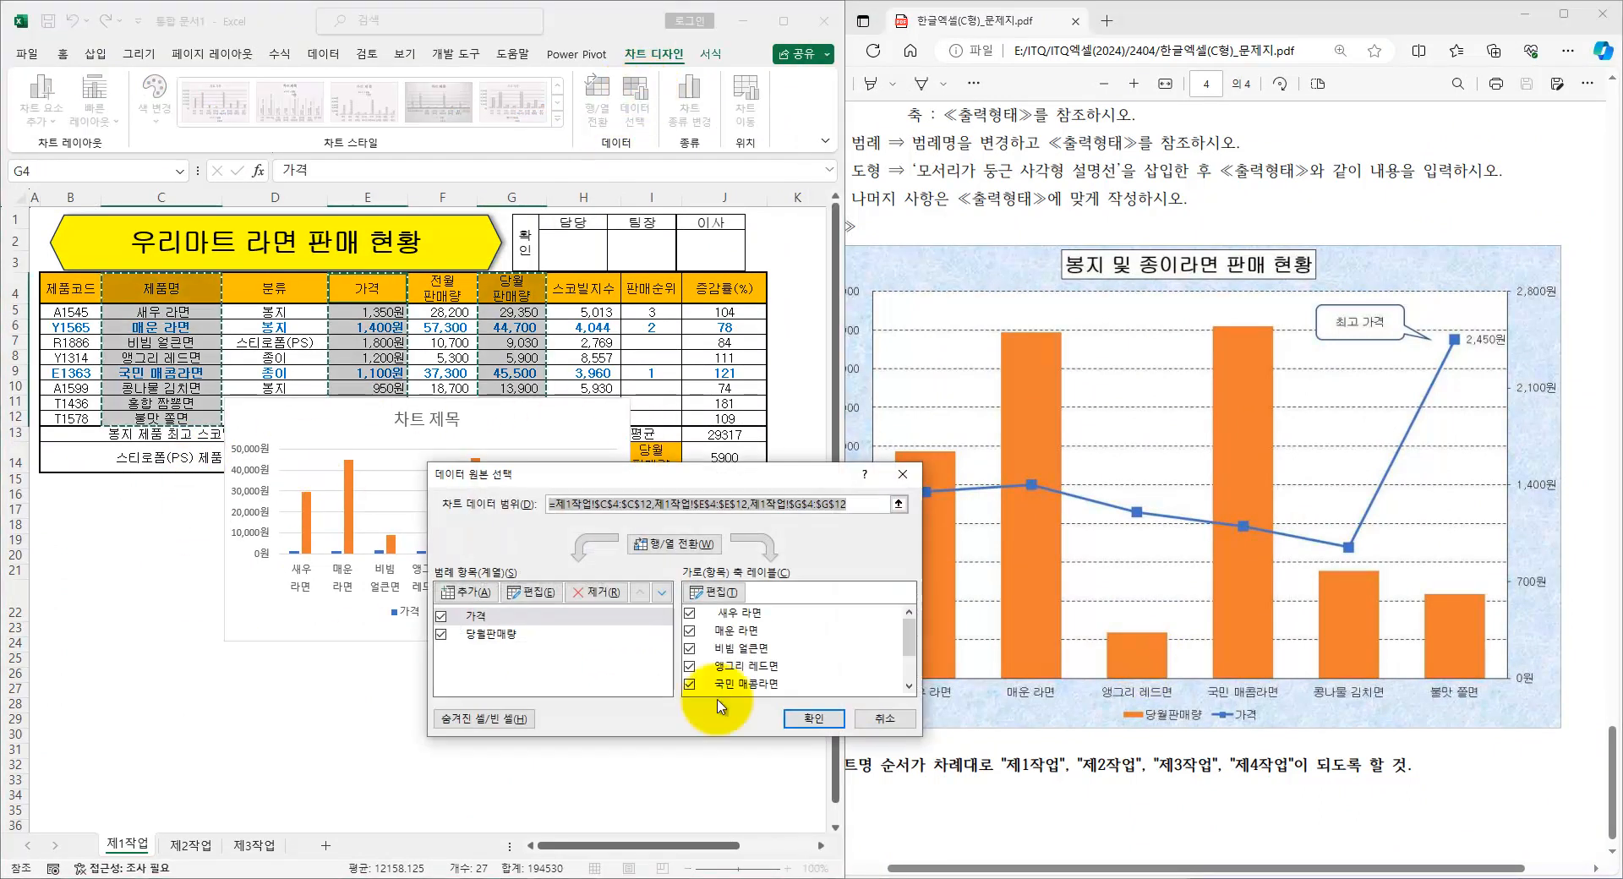
left_click(686, 545)
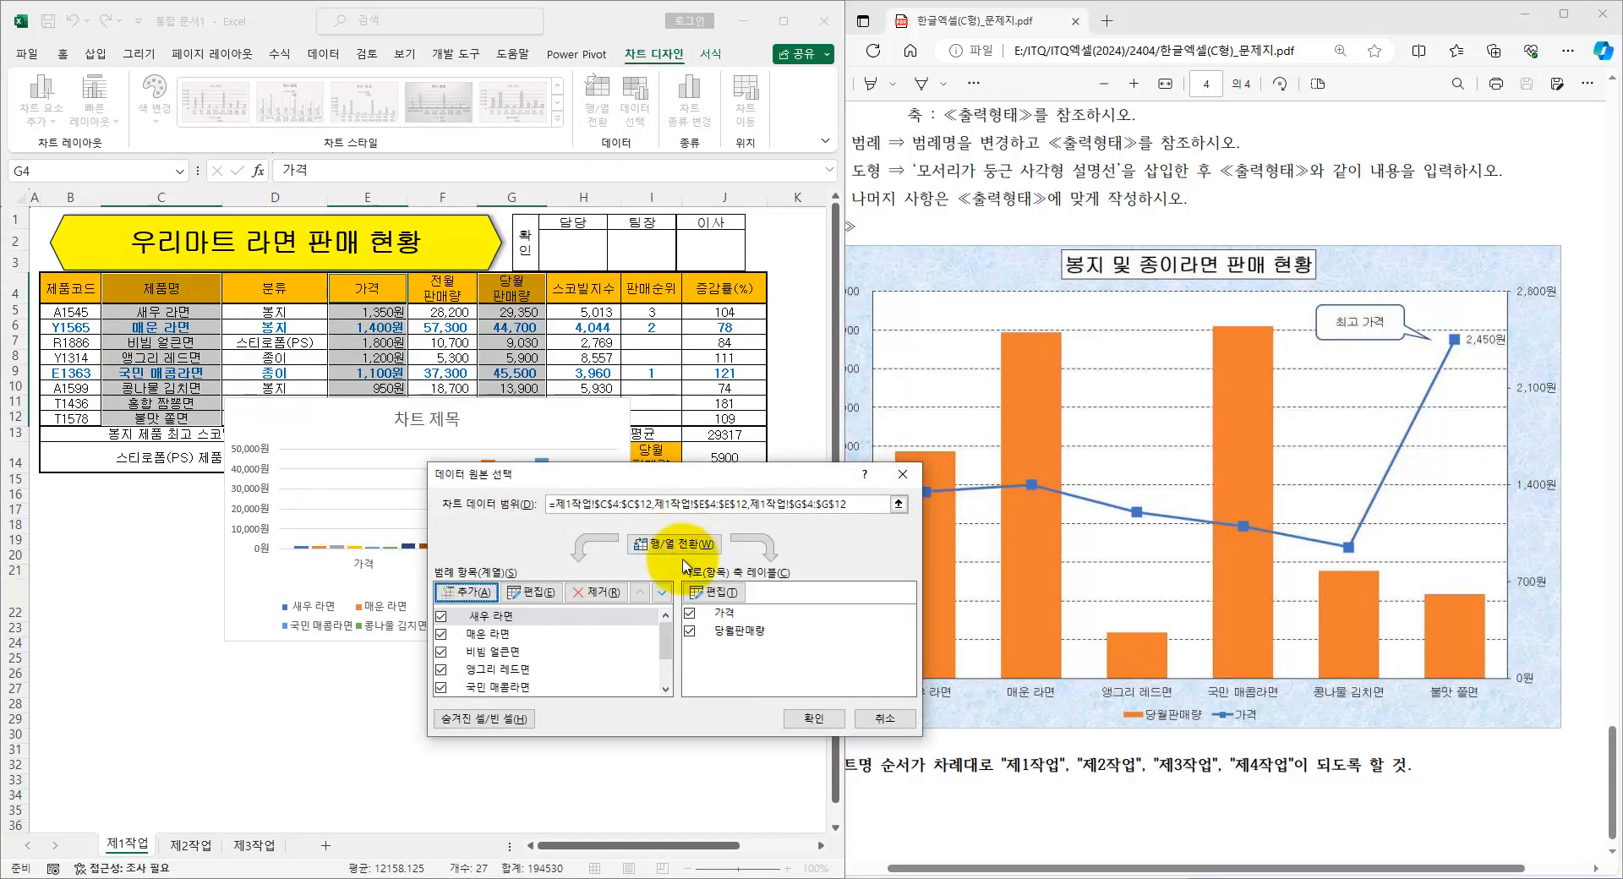
left_click_drag(681, 475, 710, 315)
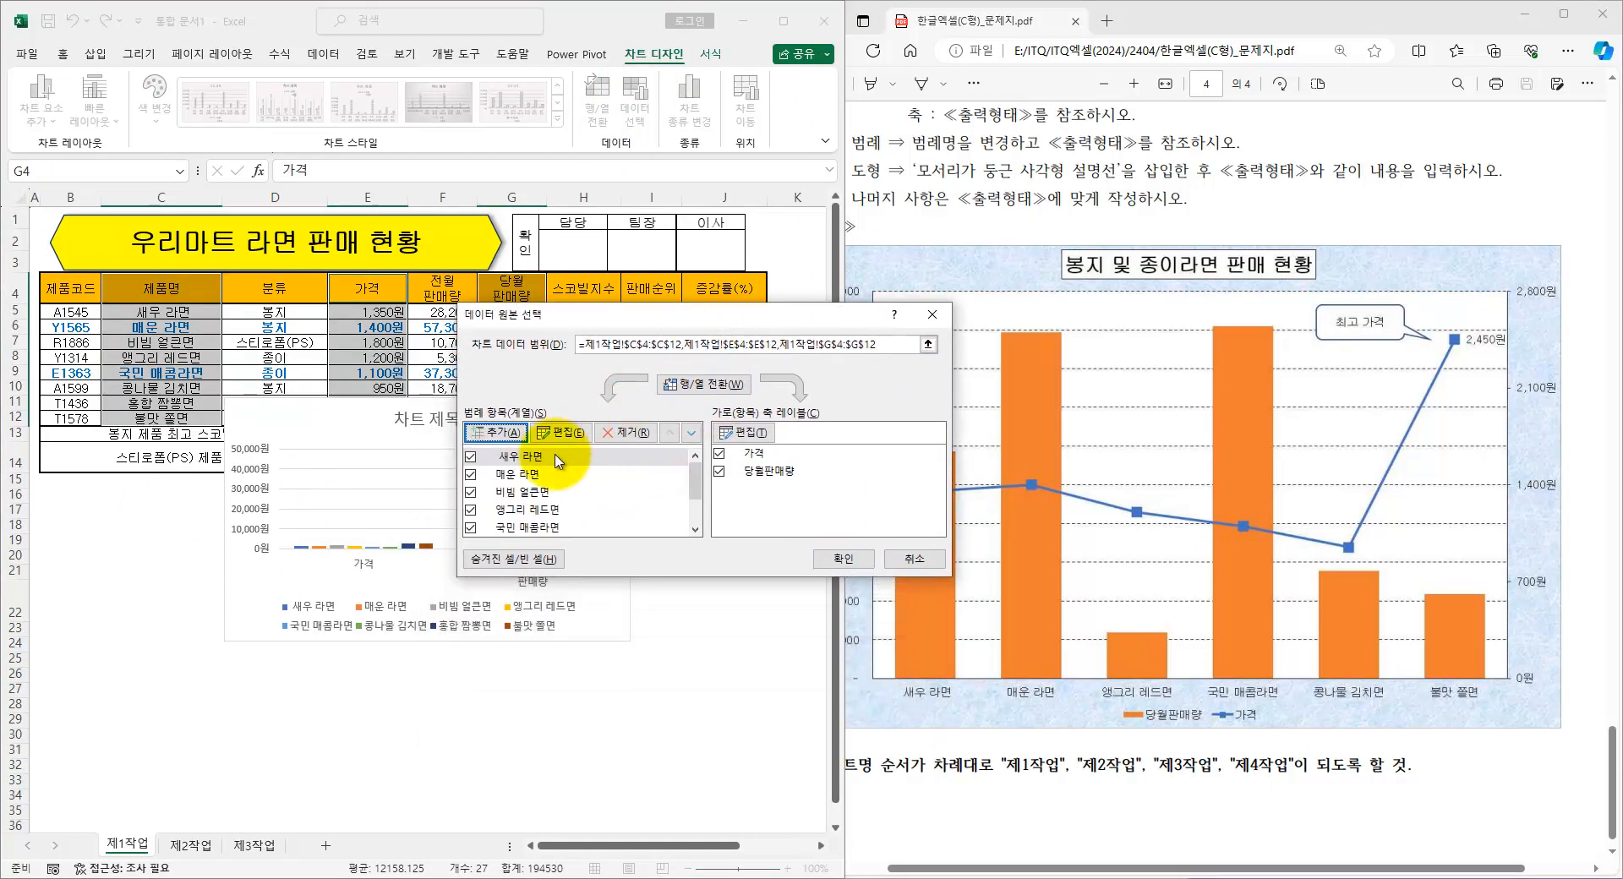
left_click(511, 474)
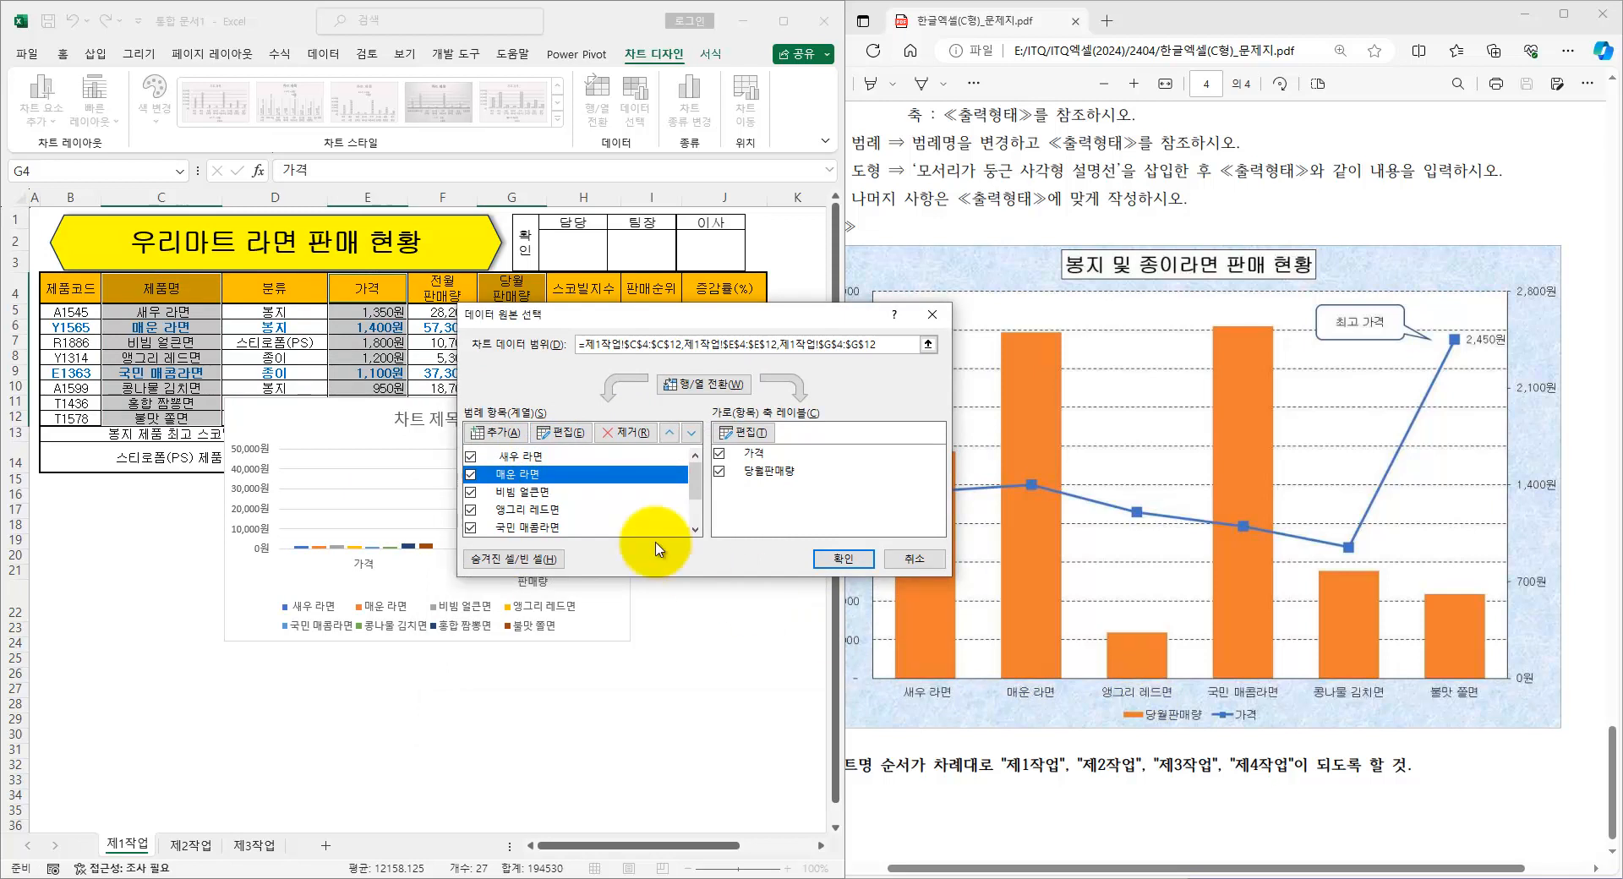
left_click(545, 492)
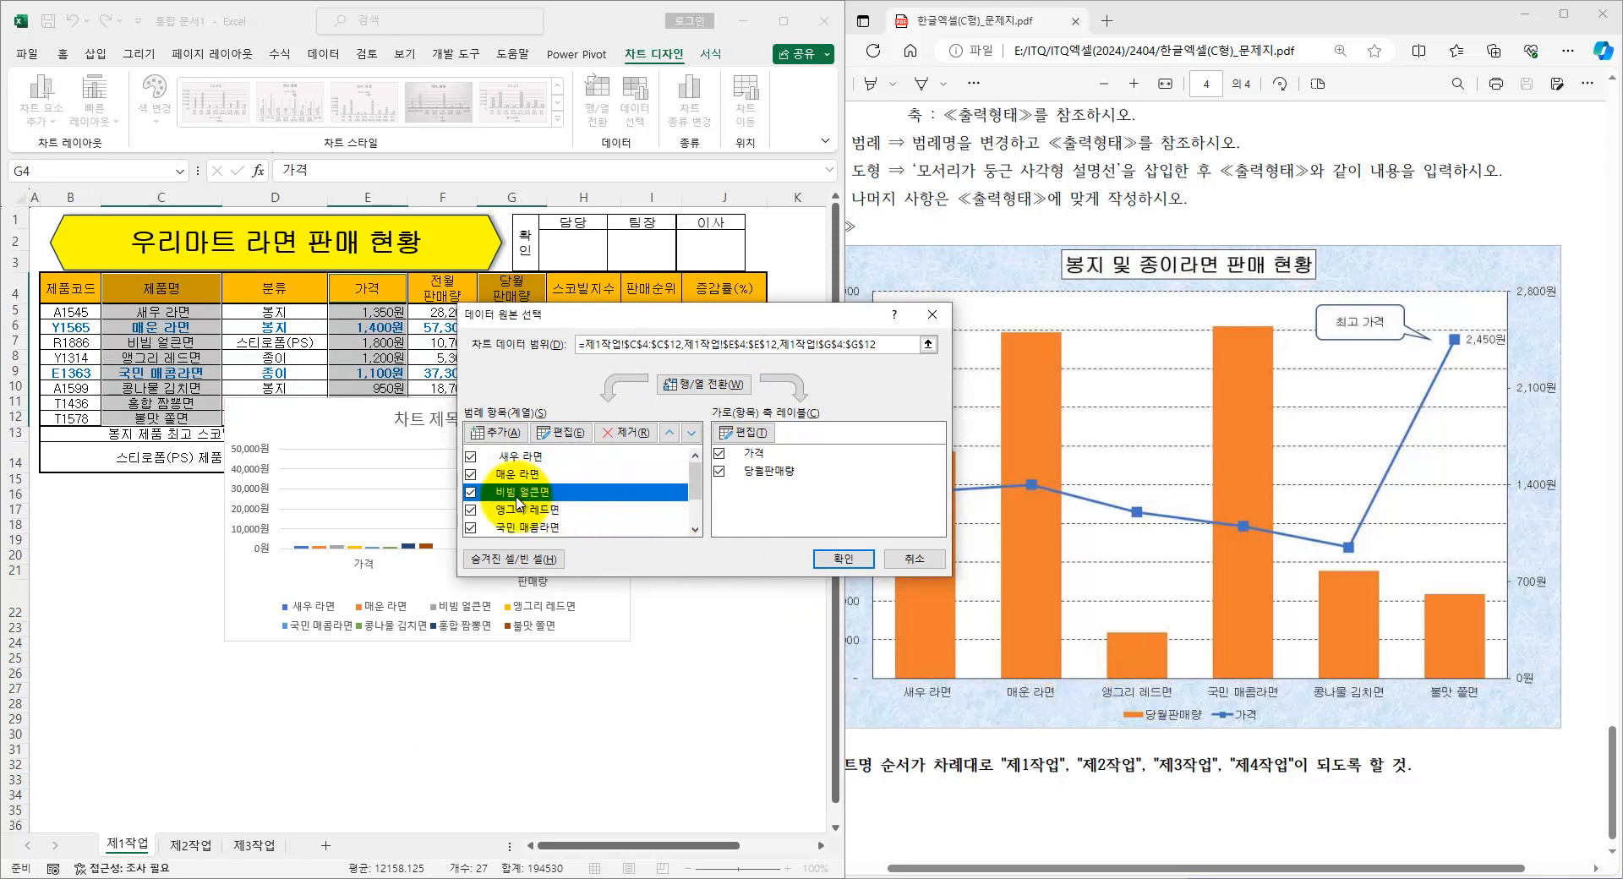
left_click(626, 432)
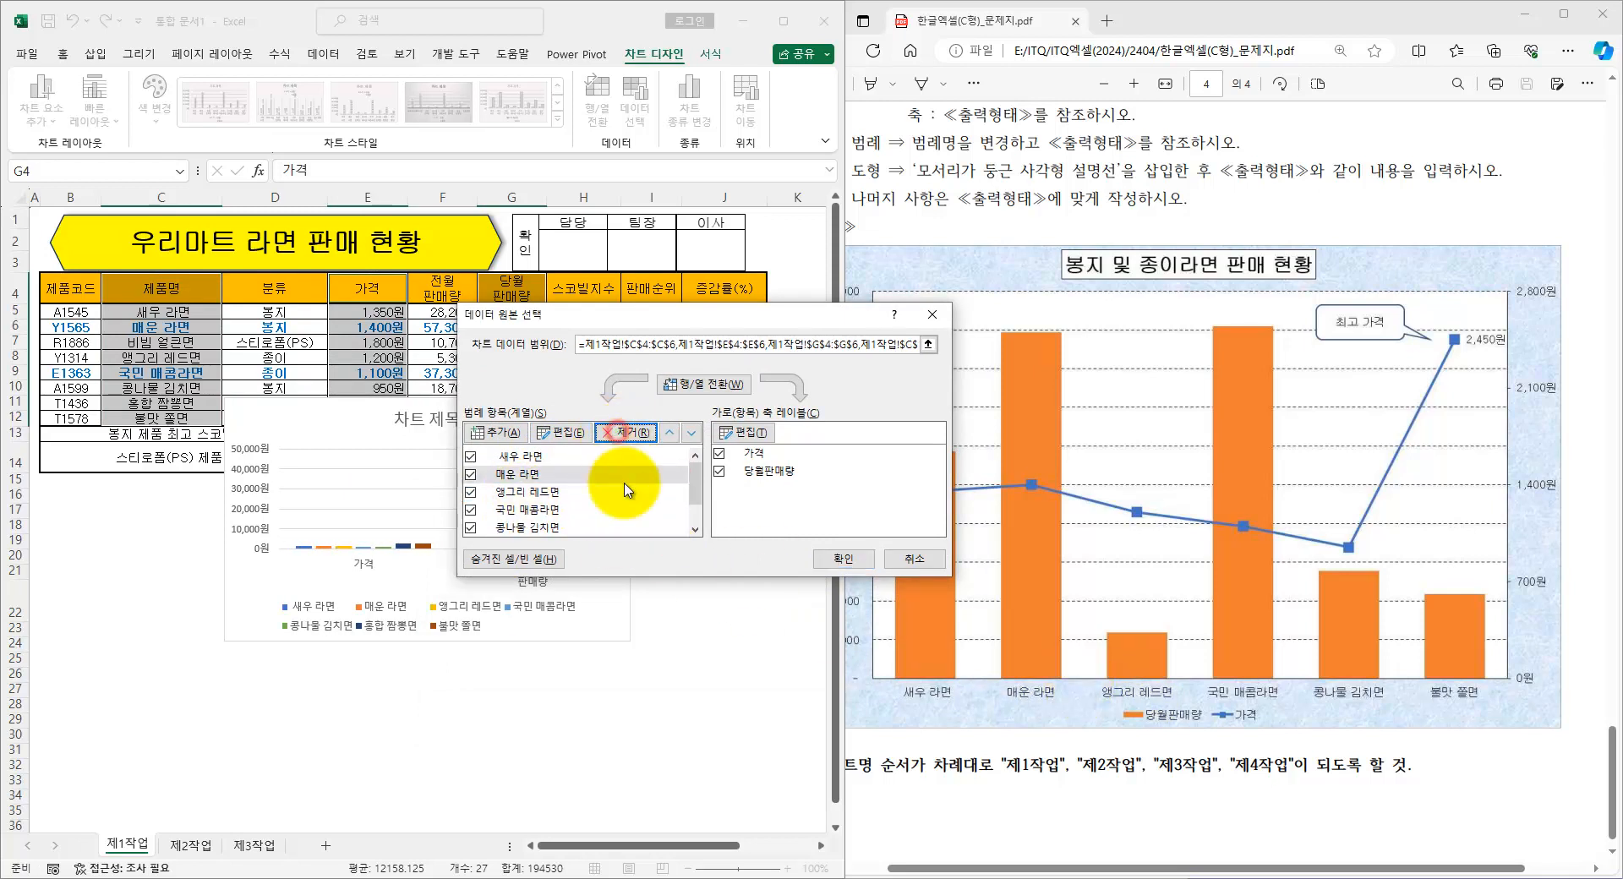
- Remove the 홍합 짬뽕면 series, then swap the rows and columns back and apply the data source changes
left_click(536, 510)
left_click(536, 528)
scroll(549, 524, "down", 1)
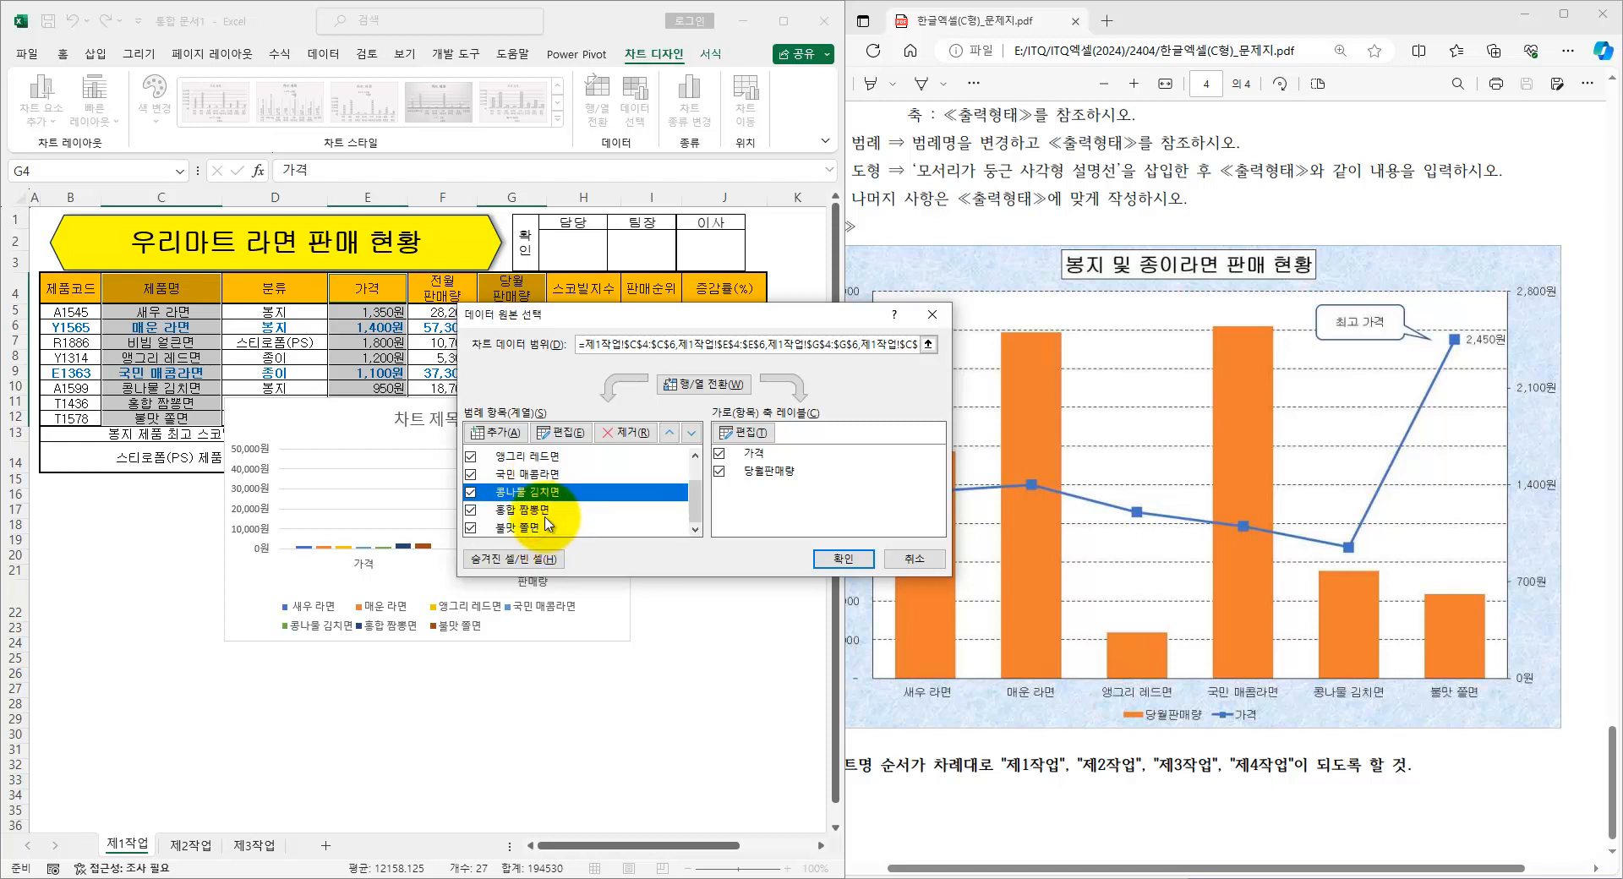
left_click(520, 511)
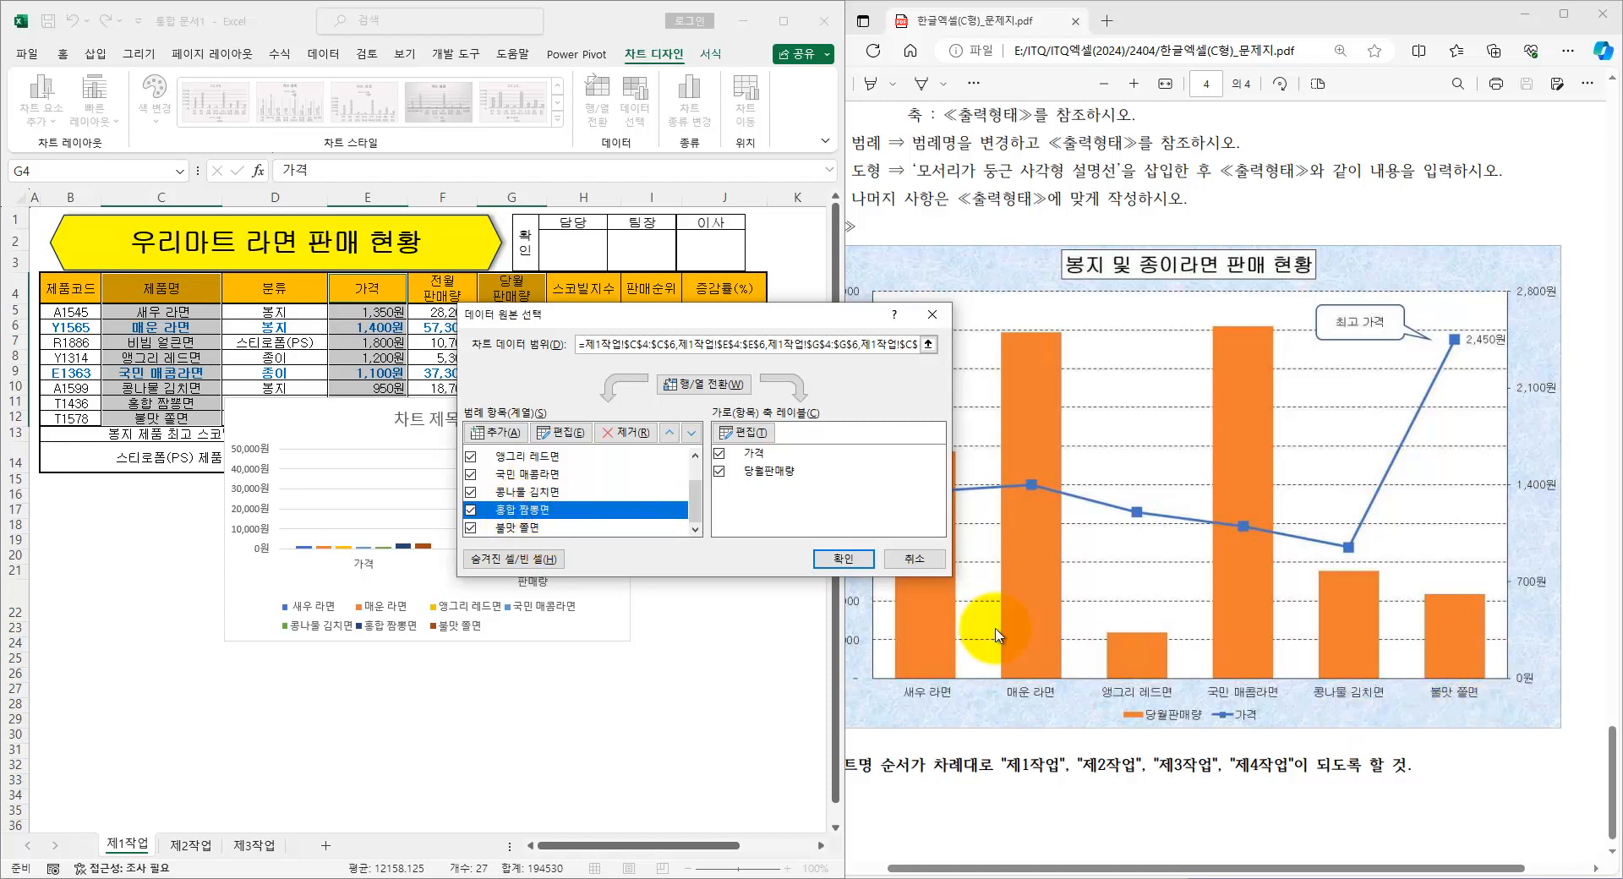
left_click(624, 433)
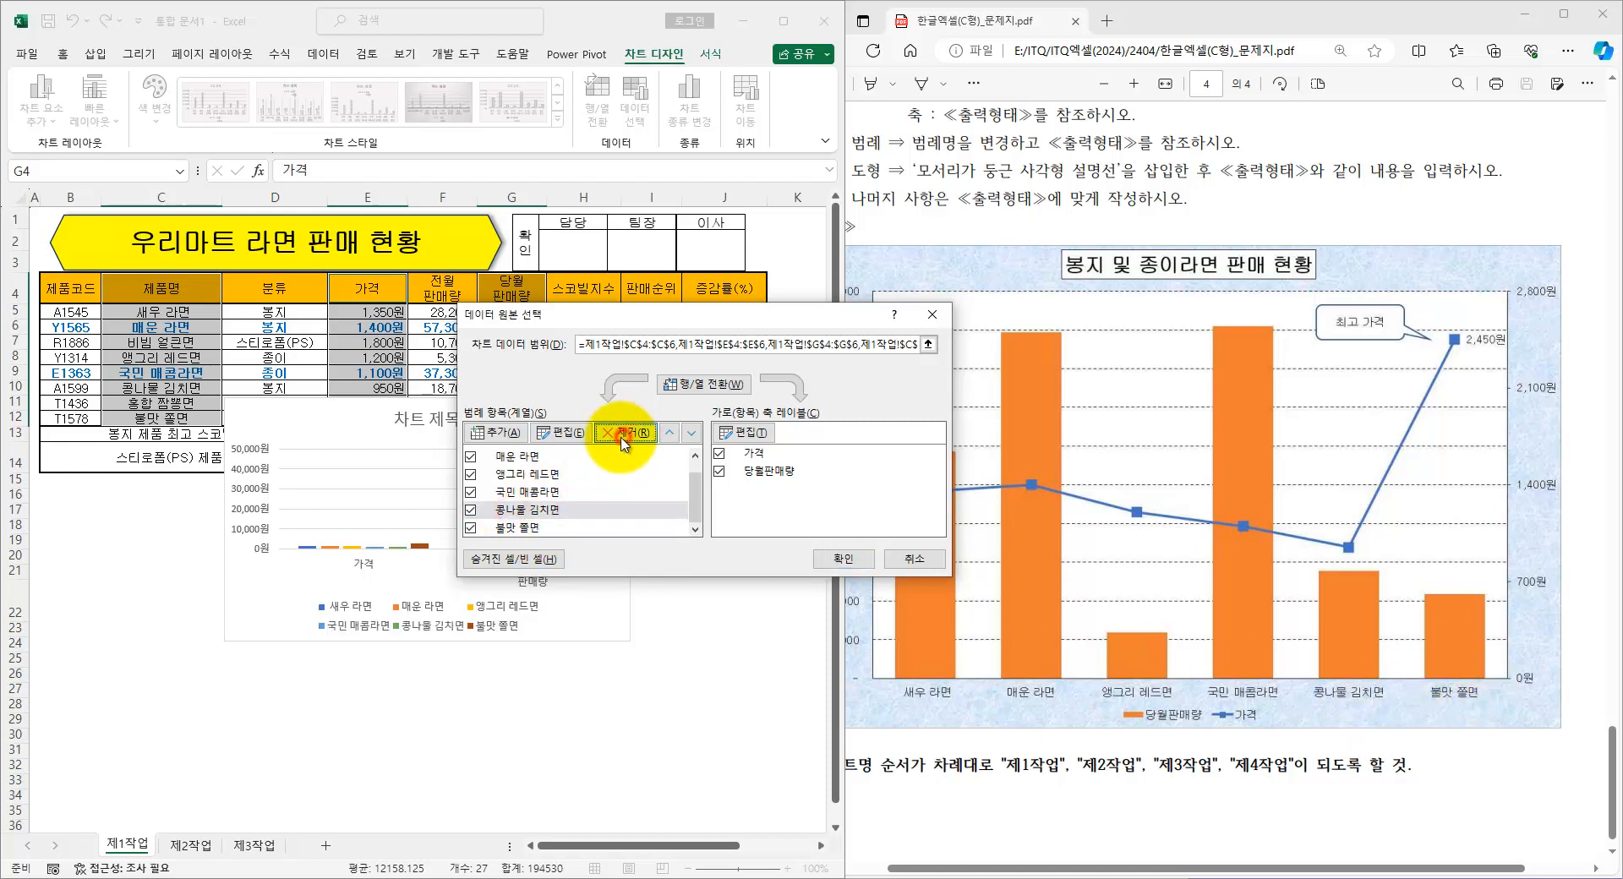
left_click(714, 388)
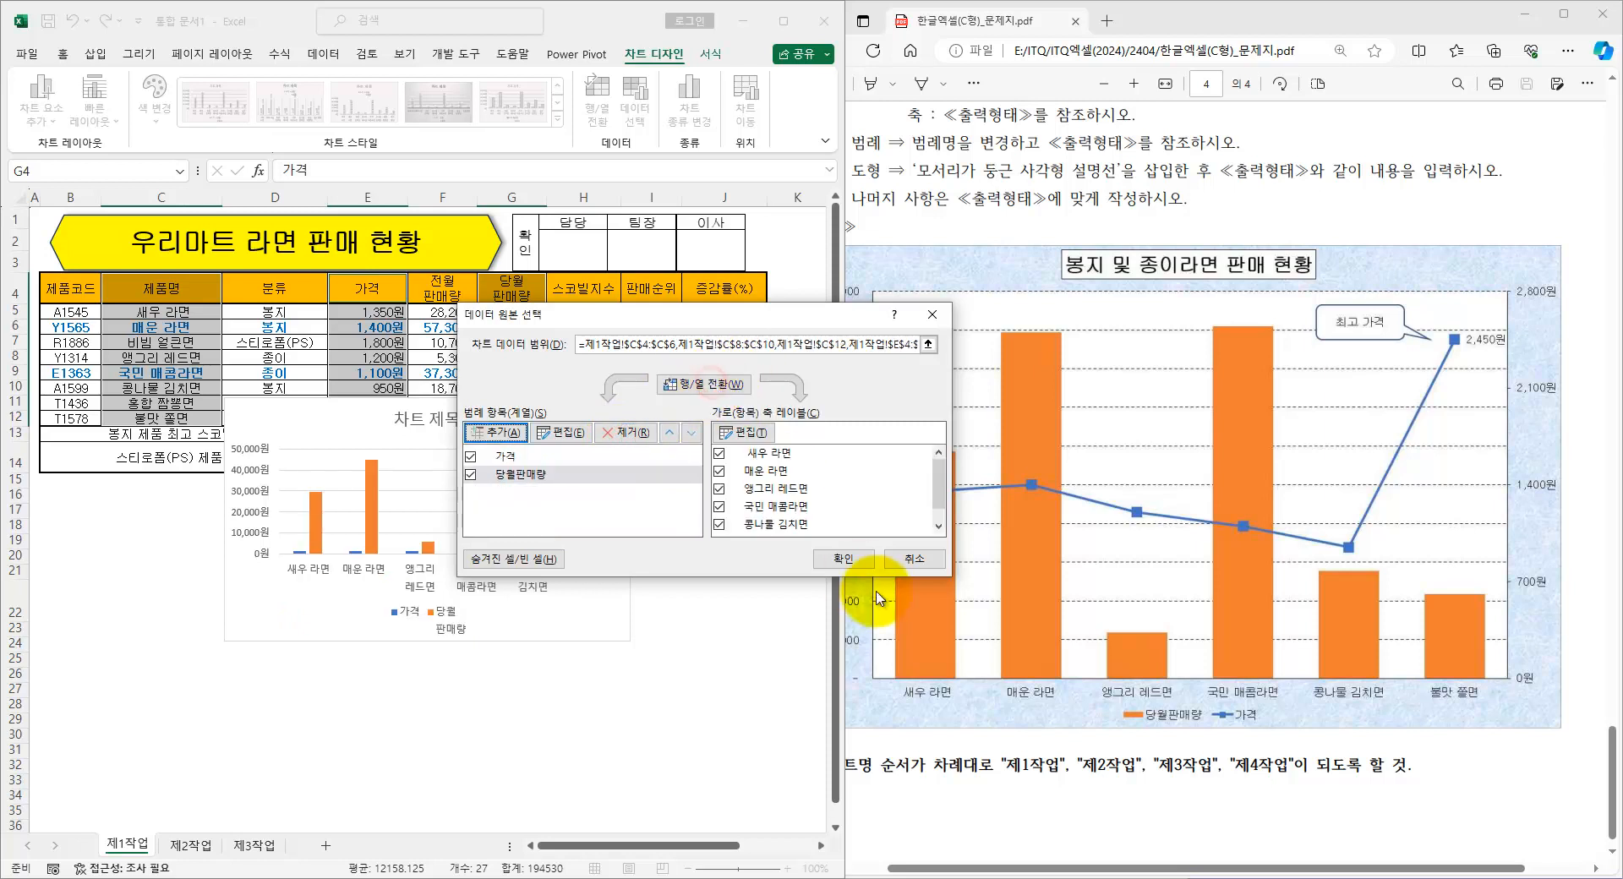
left_click(845, 559)
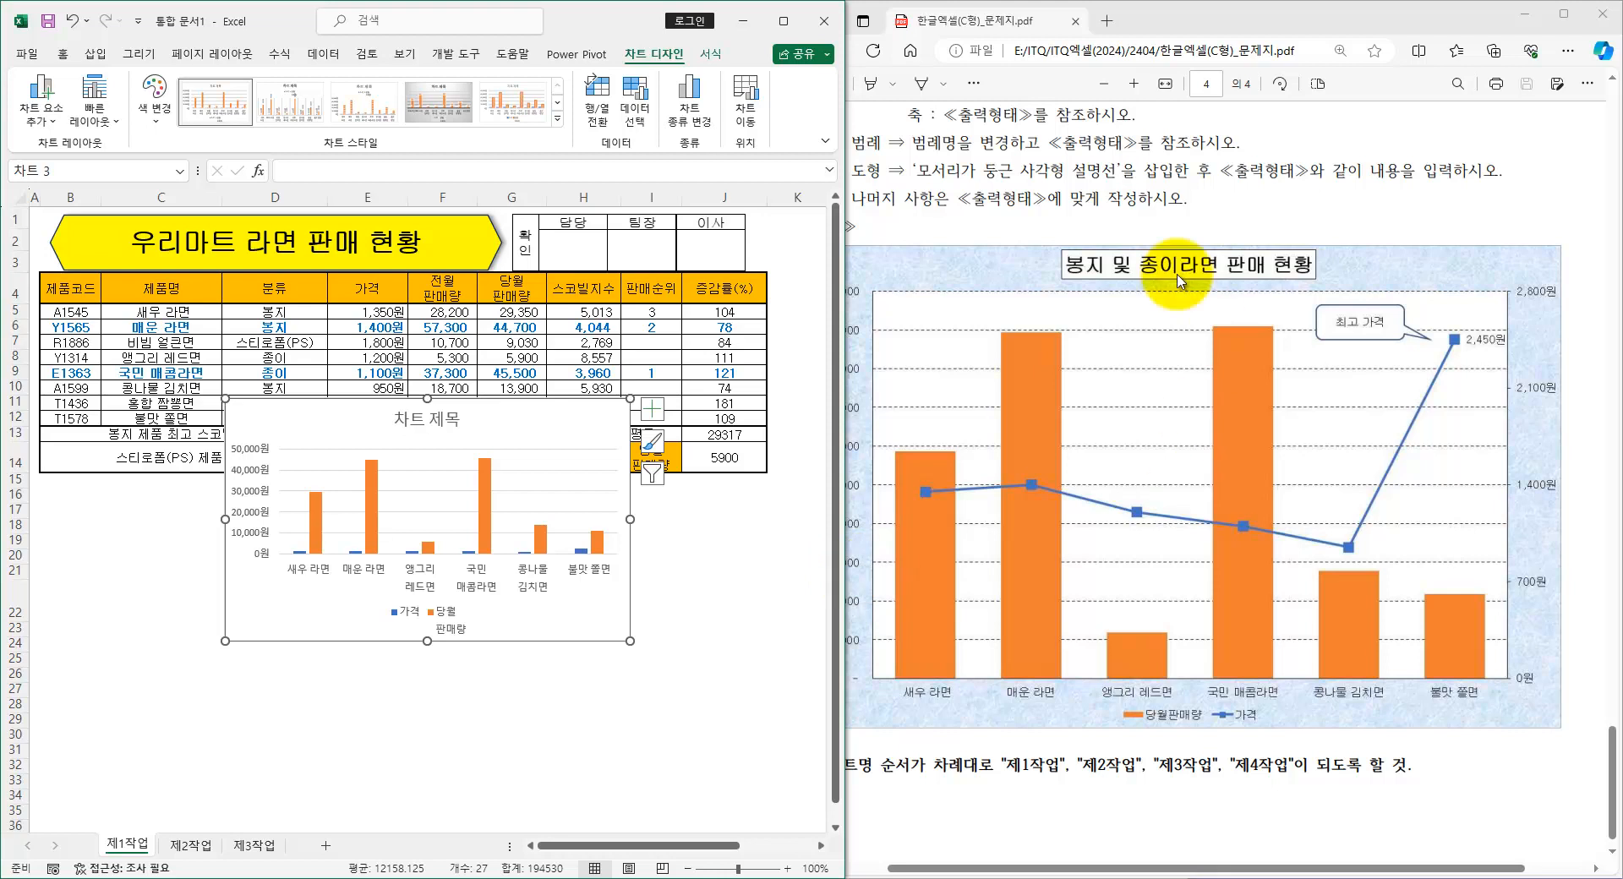
- Move the chart to a new sheet named 제4작업 and place that sheet after 제3작업
scroll(1210, 334, "up", 5)
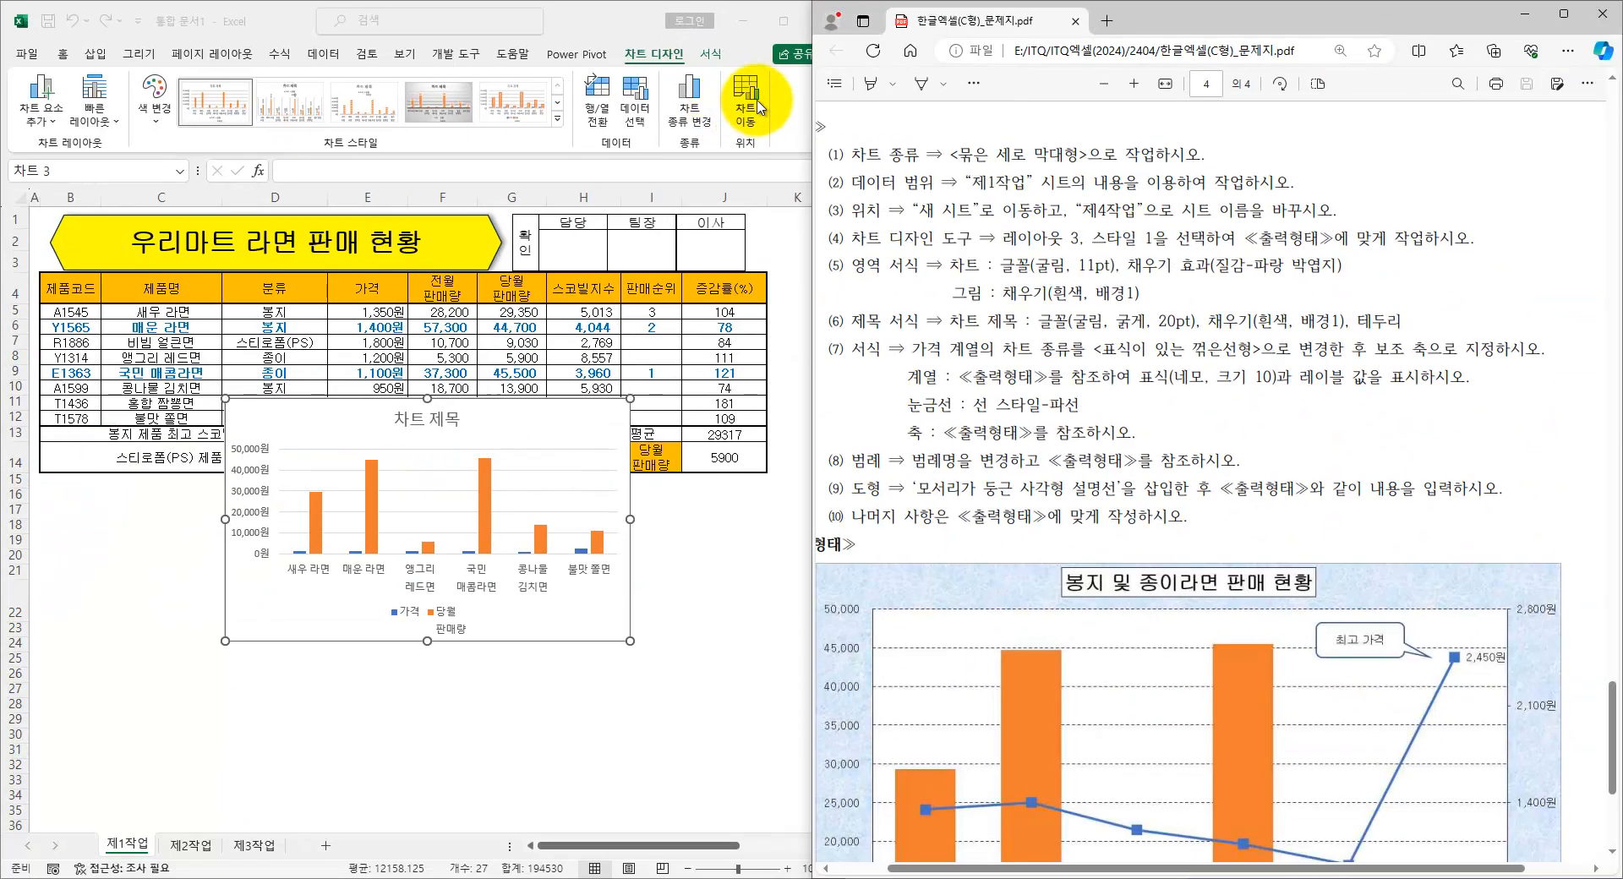
left_click(747, 106)
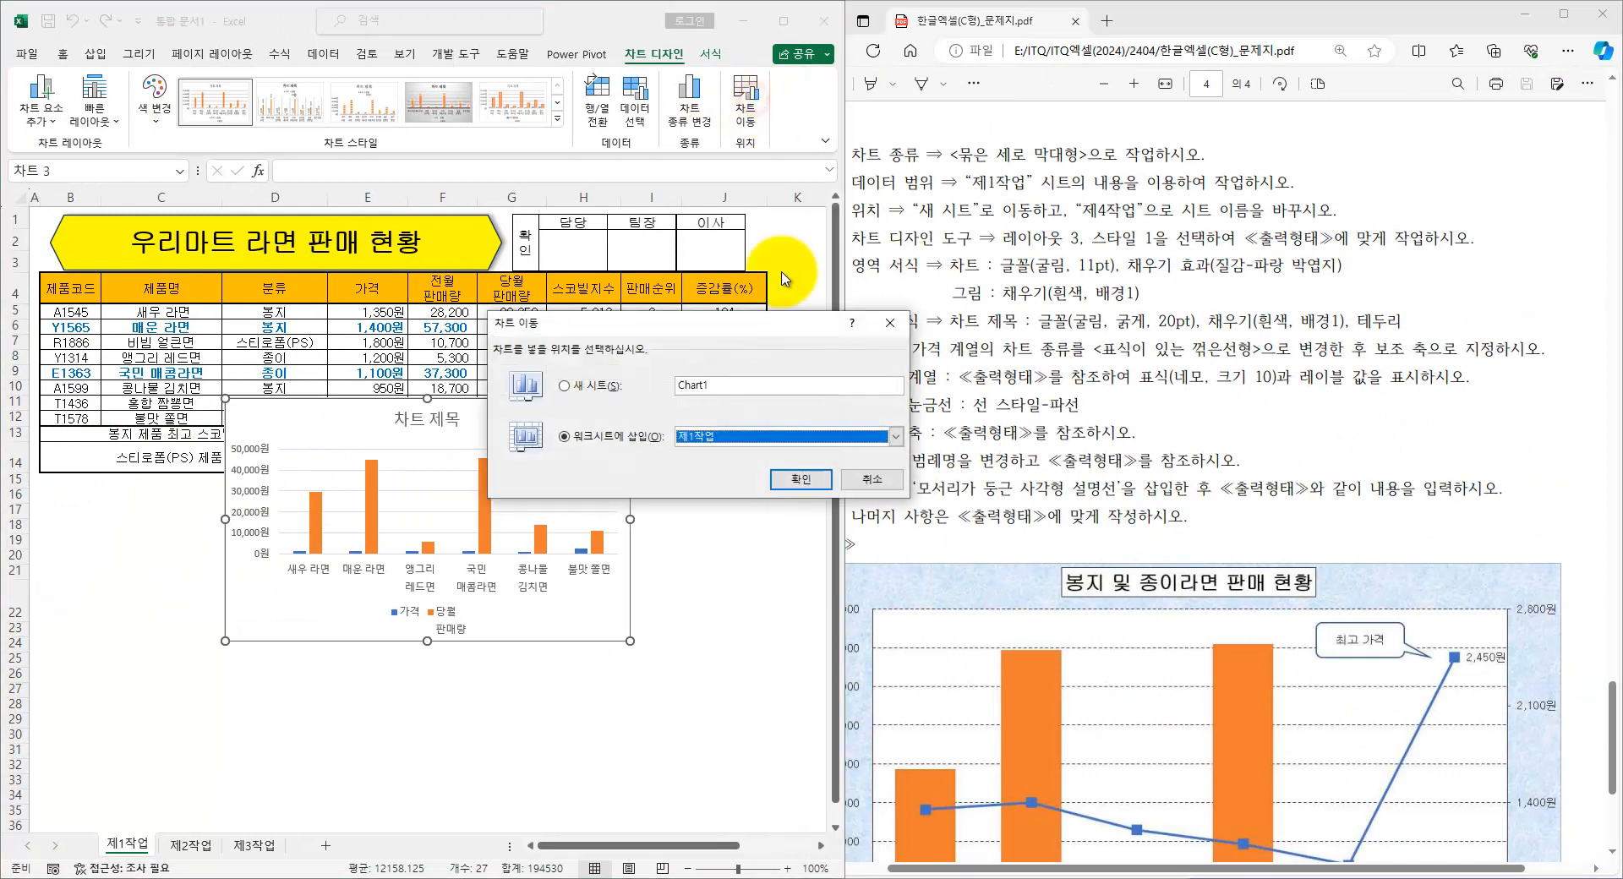
left_click(581, 390)
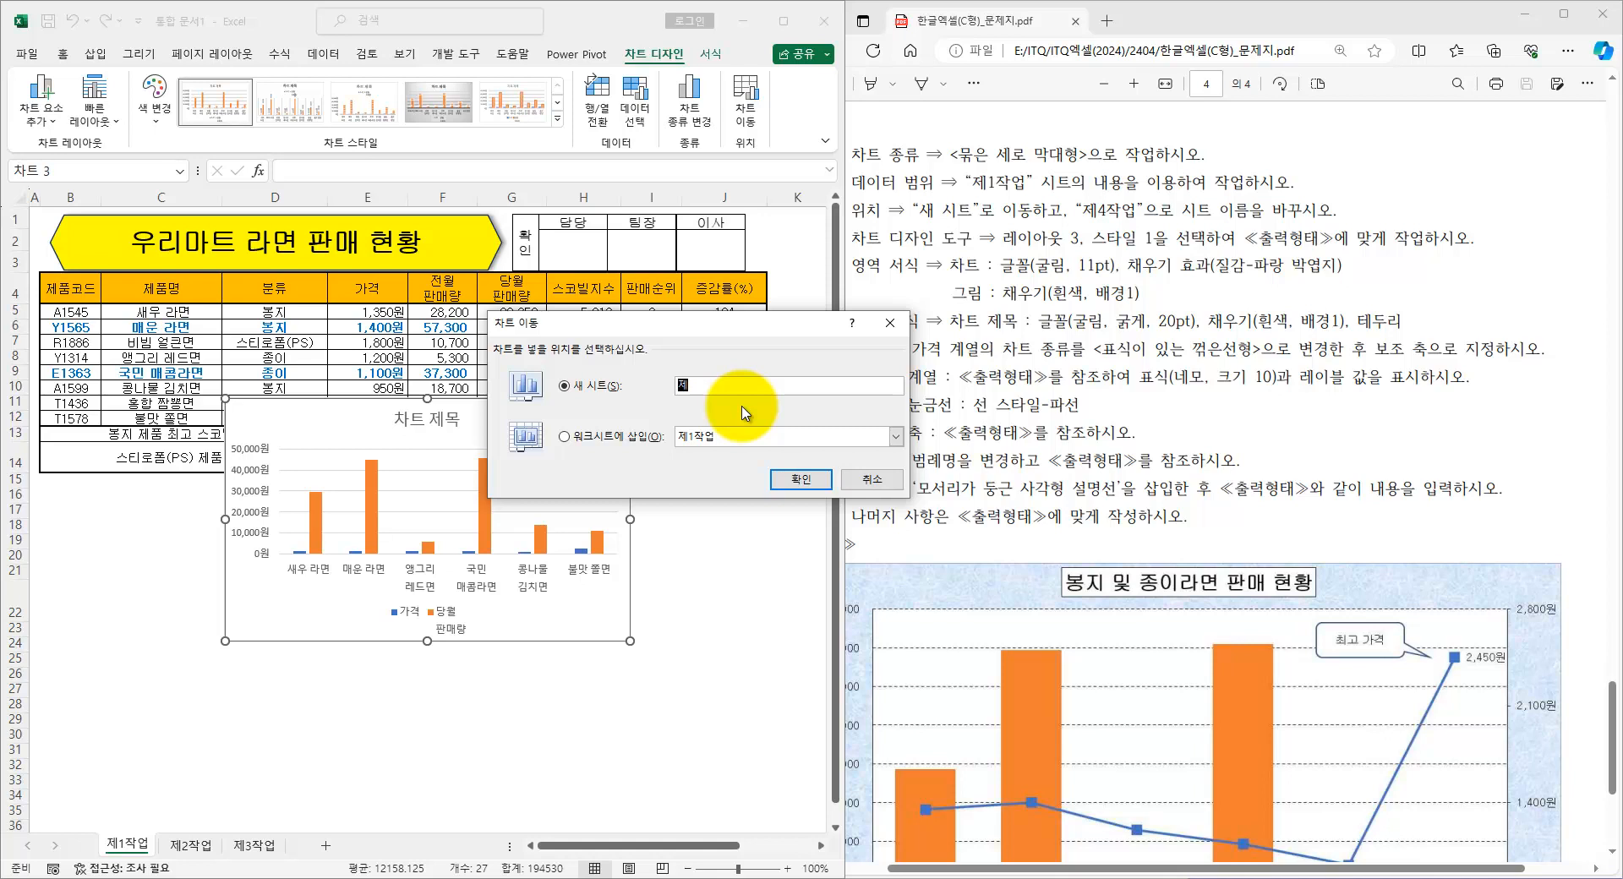
key("Return")
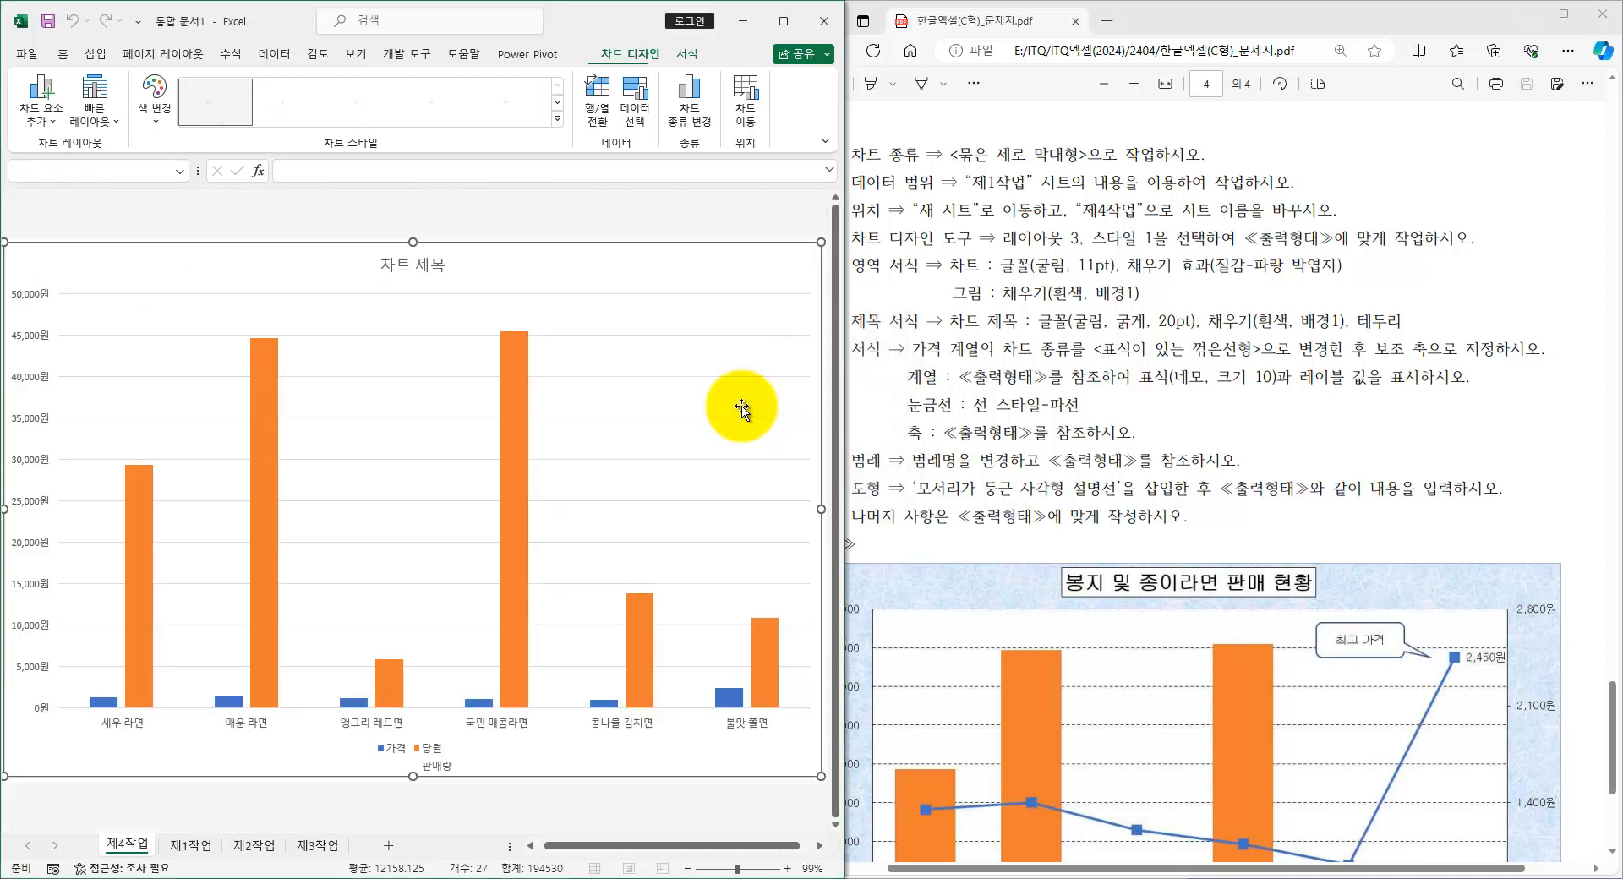
left_click_drag(124, 845, 357, 837)
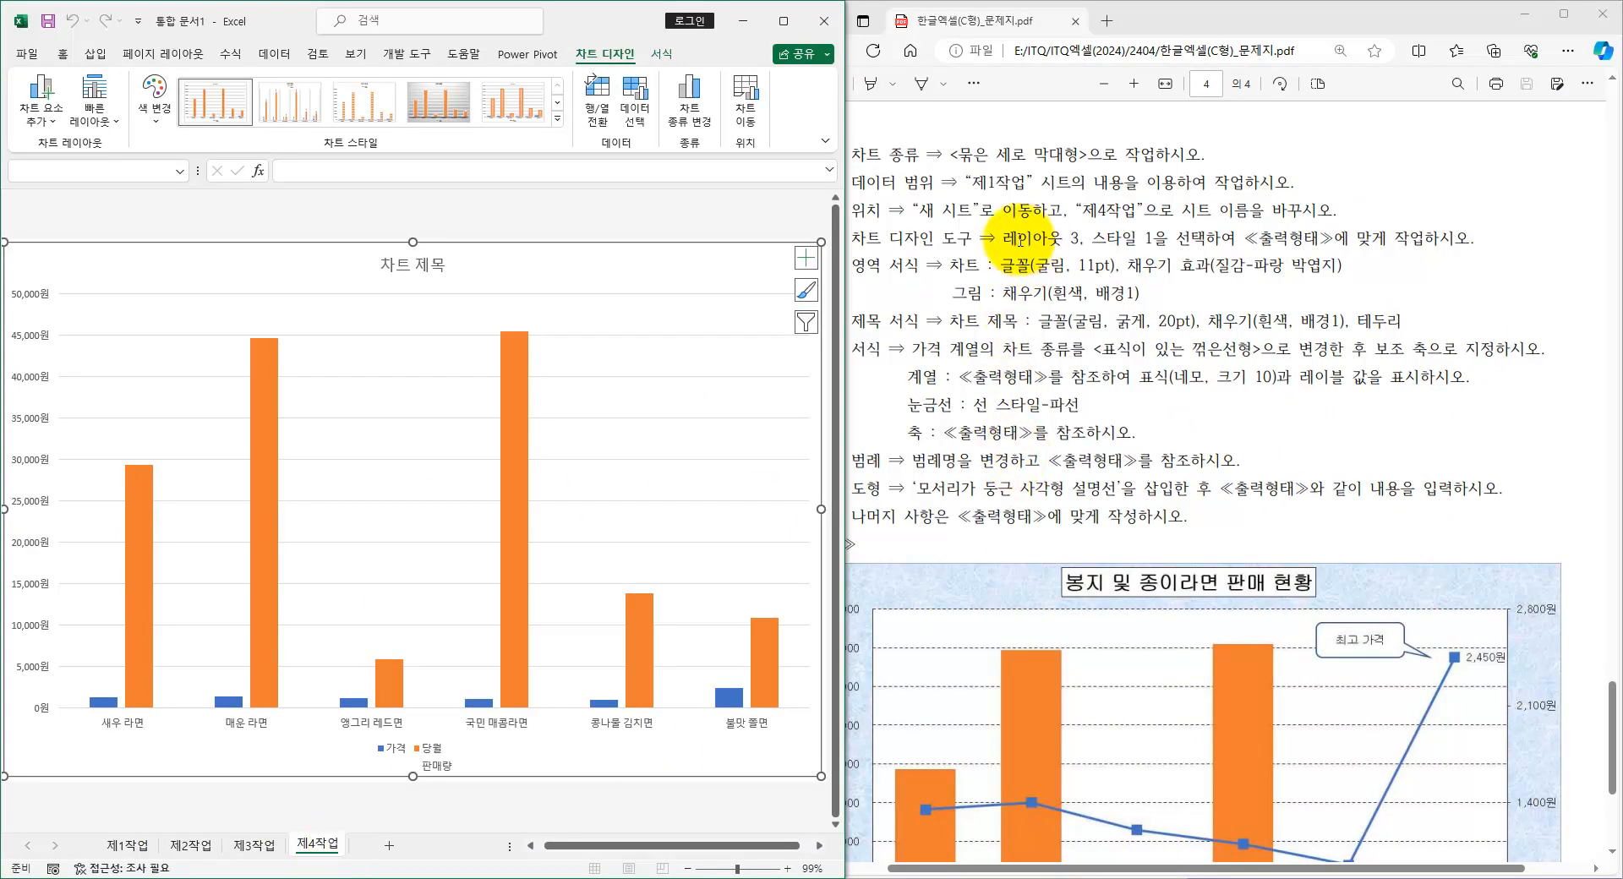
- Apply chart style 1 (스타일 1) and quick layout 3 (레이아웃 3) to the chart, as the exam conditions require
left_click_drag(1011, 238, 1118, 239)
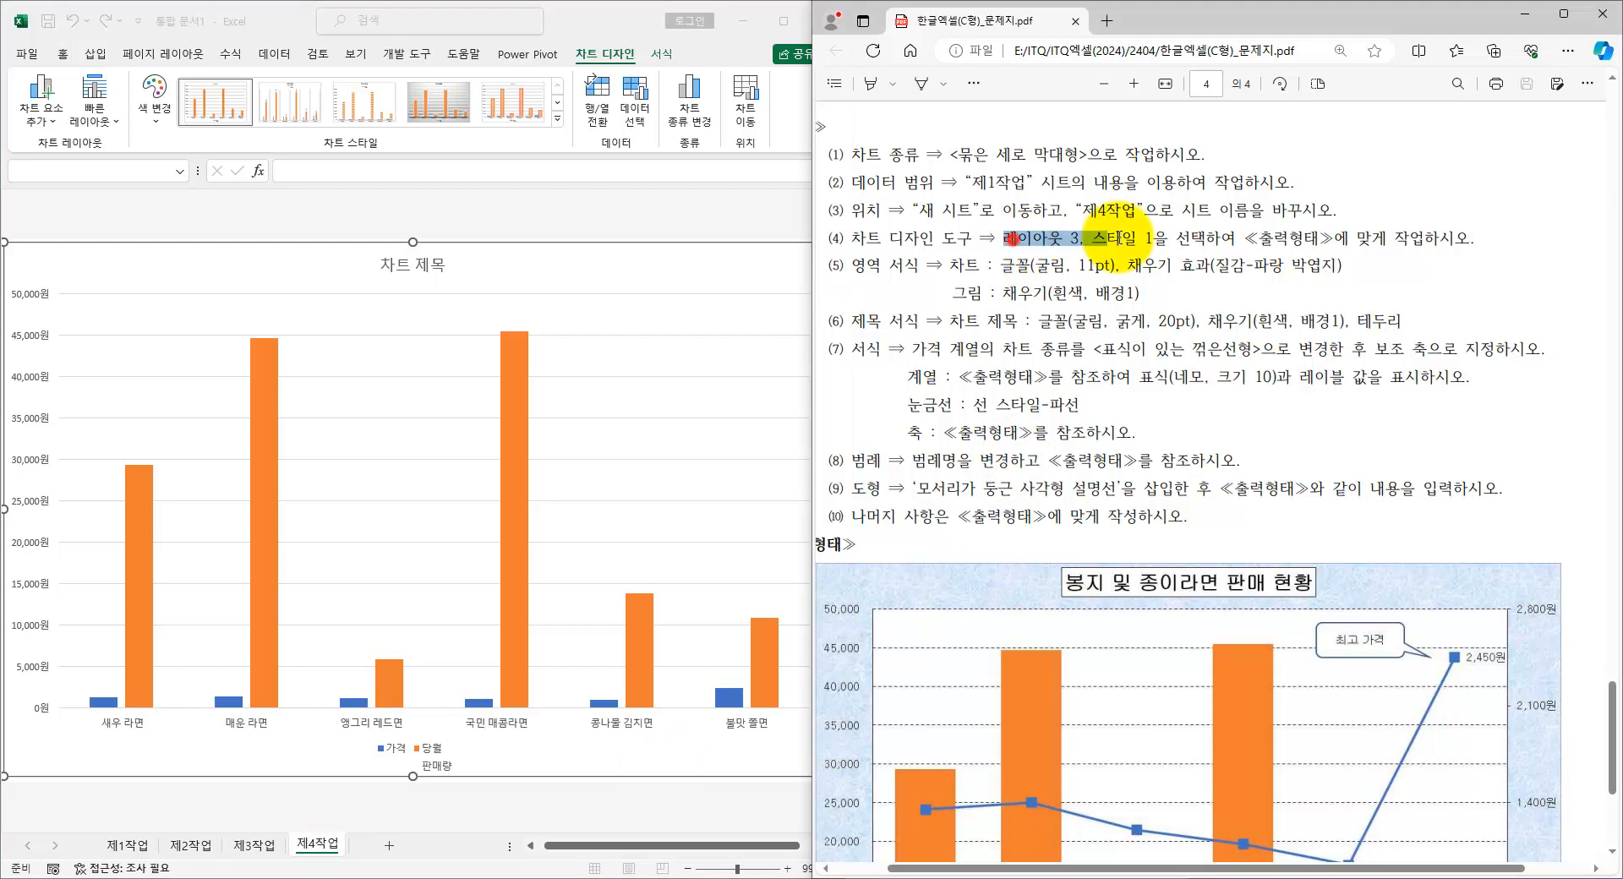
left_click(215, 100)
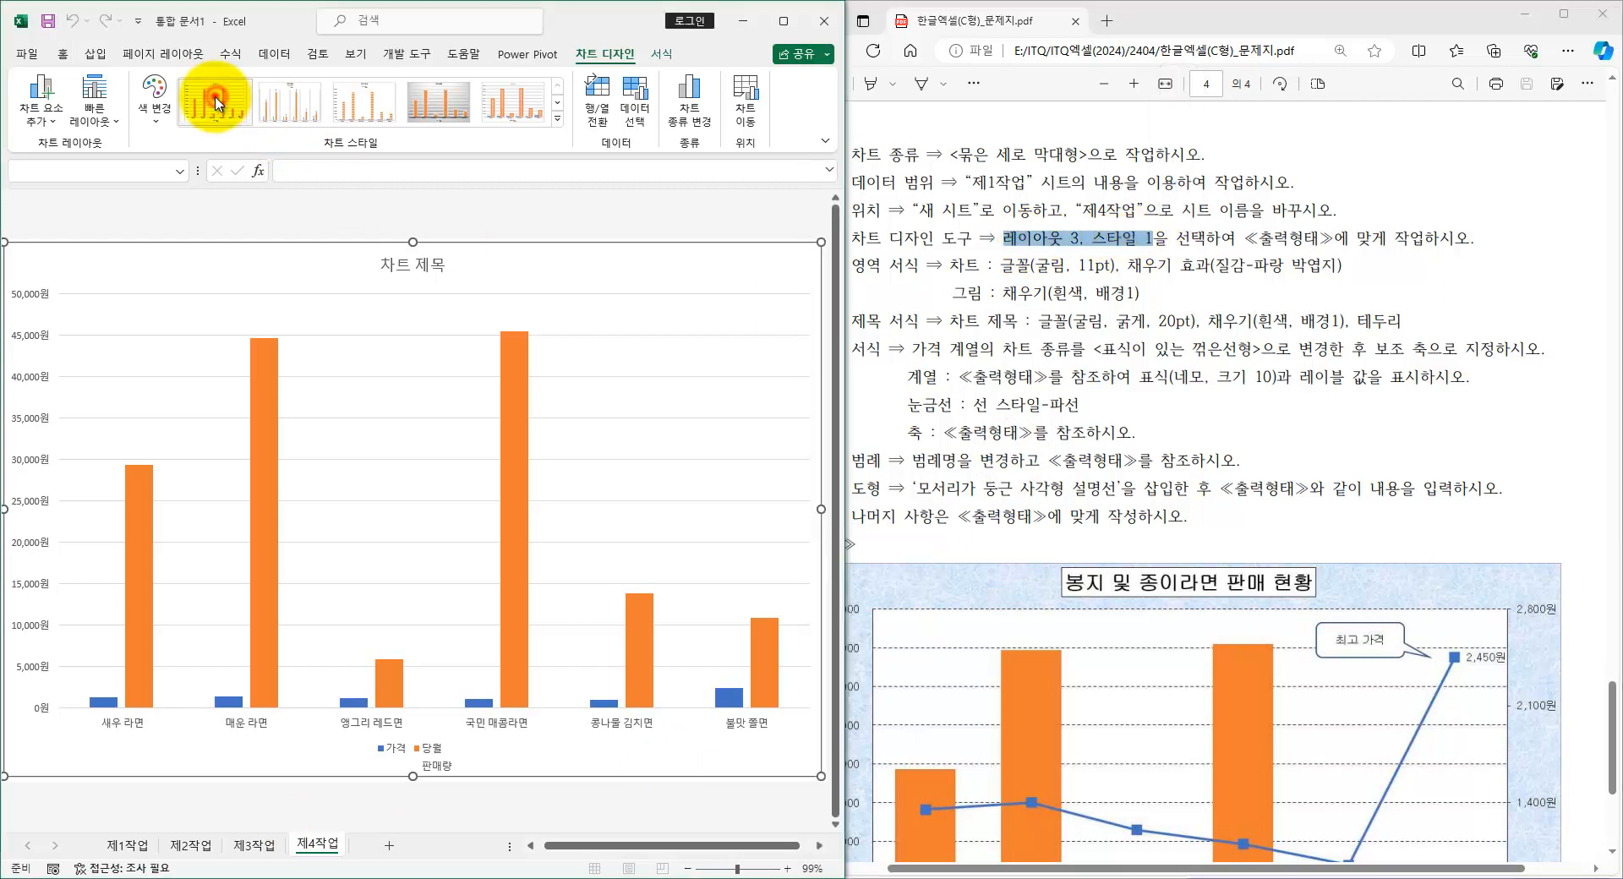
left_click(94, 106)
left_click(188, 163)
key("ctrl+1")
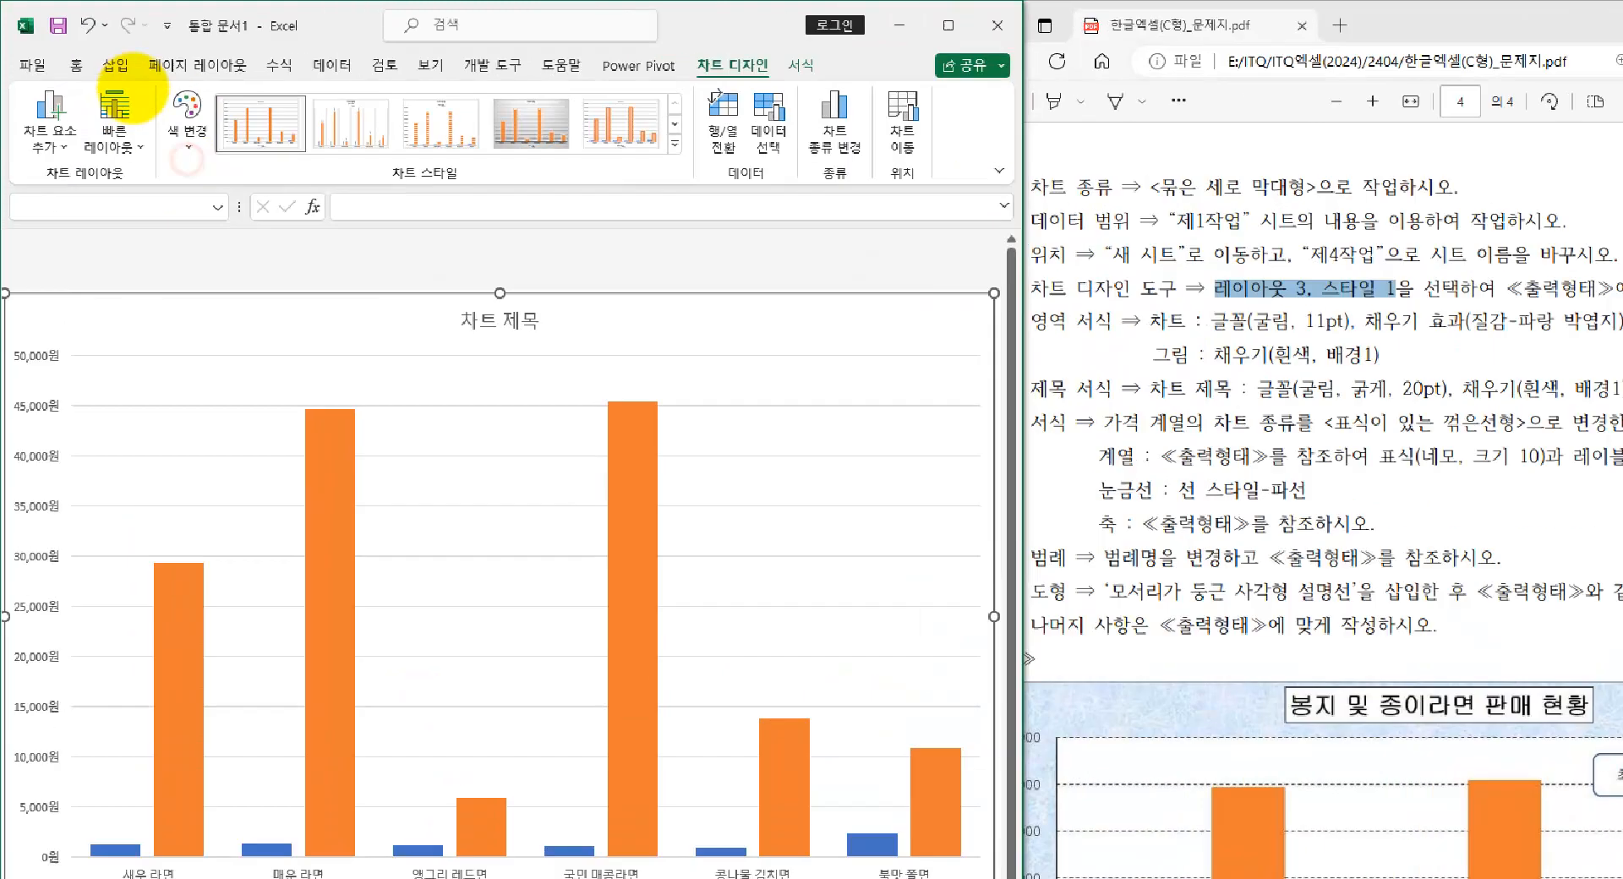
left_click(133, 89)
left_click_drag(201, 80, 260, 60)
mouse_move(167, 135)
left_mouse_down()
mouse_move(196, 178)
mouse_move(277, 138)
left_mouse_up()
key("Escape")
- Set the whole chart area's font to 굴림, 11 pt, following the area format condition in the exam PDF
left_click(976, 355)
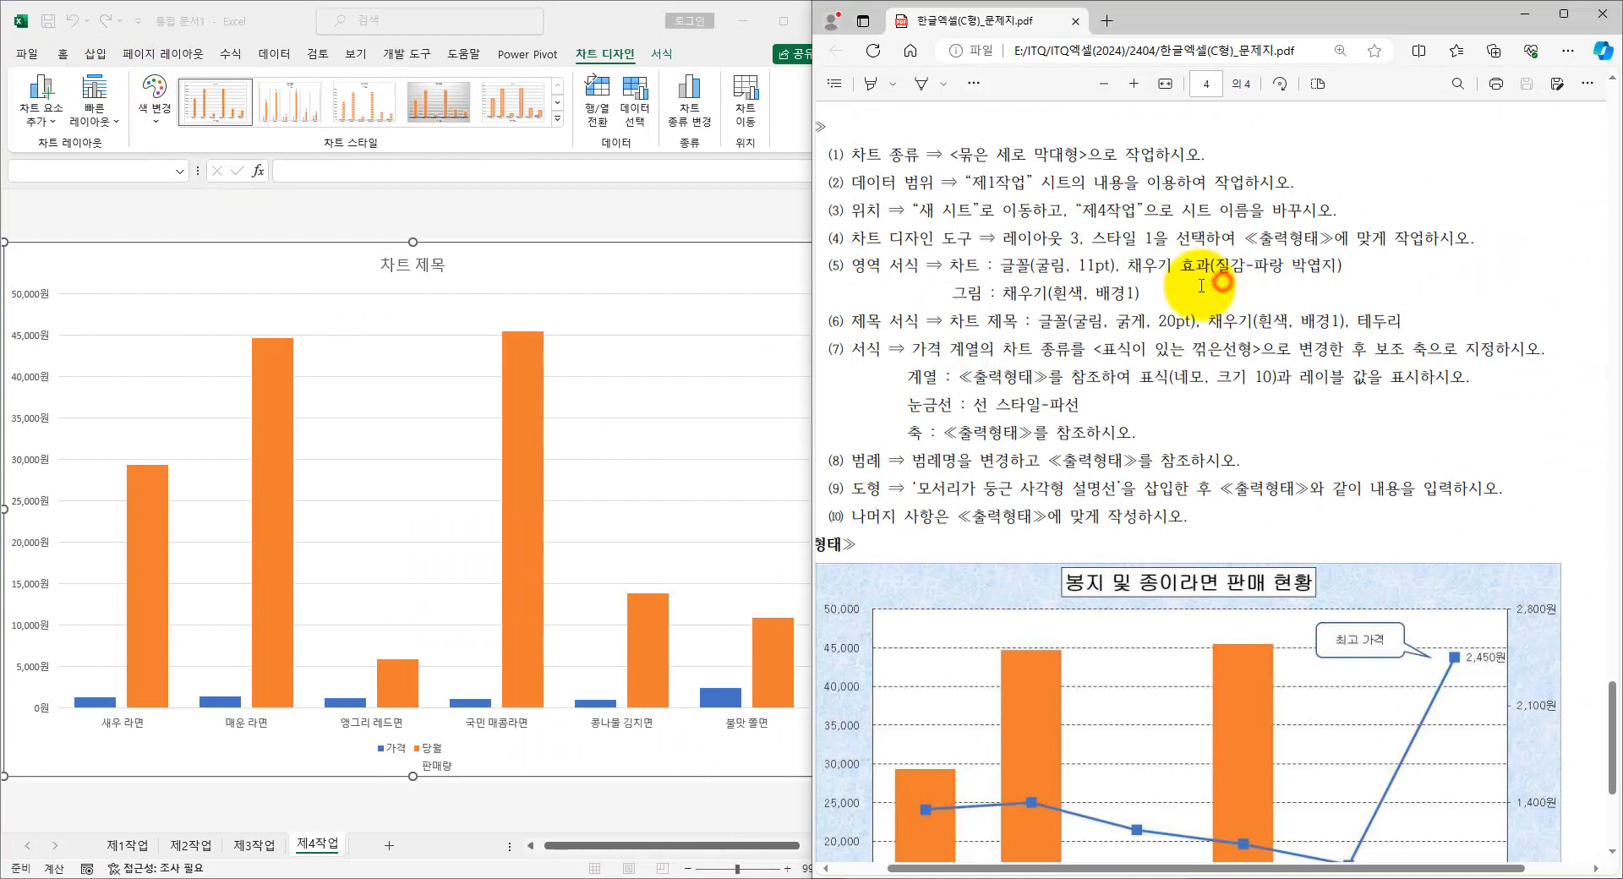
scroll(1183, 283, "up", 3)
left_click_drag(897, 261, 1072, 256)
left_click(956, 268)
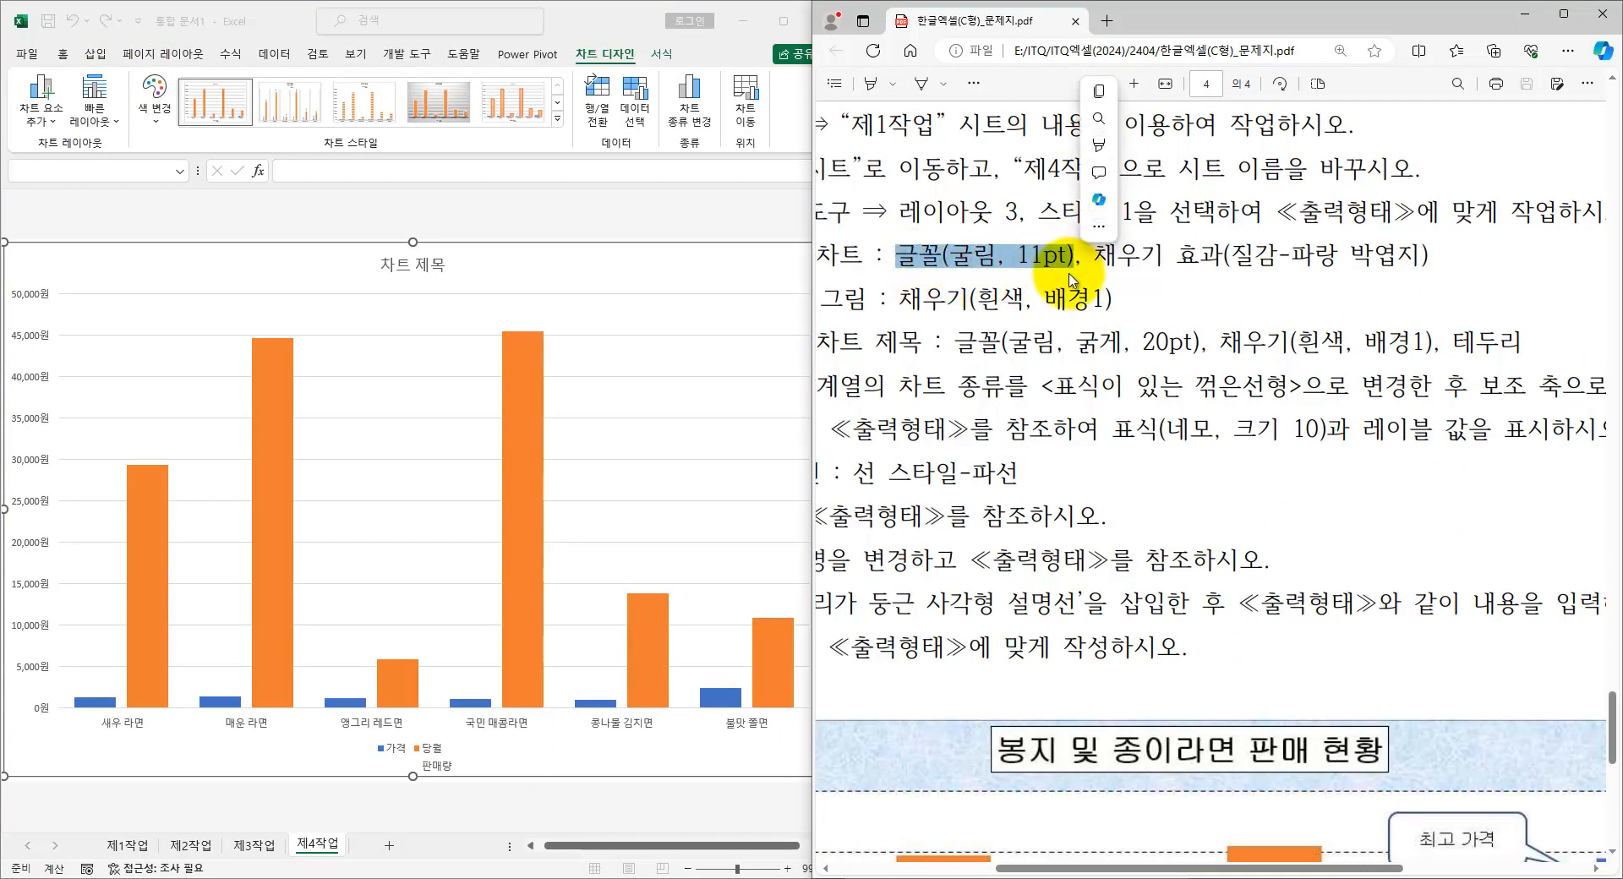
left_click(63, 54)
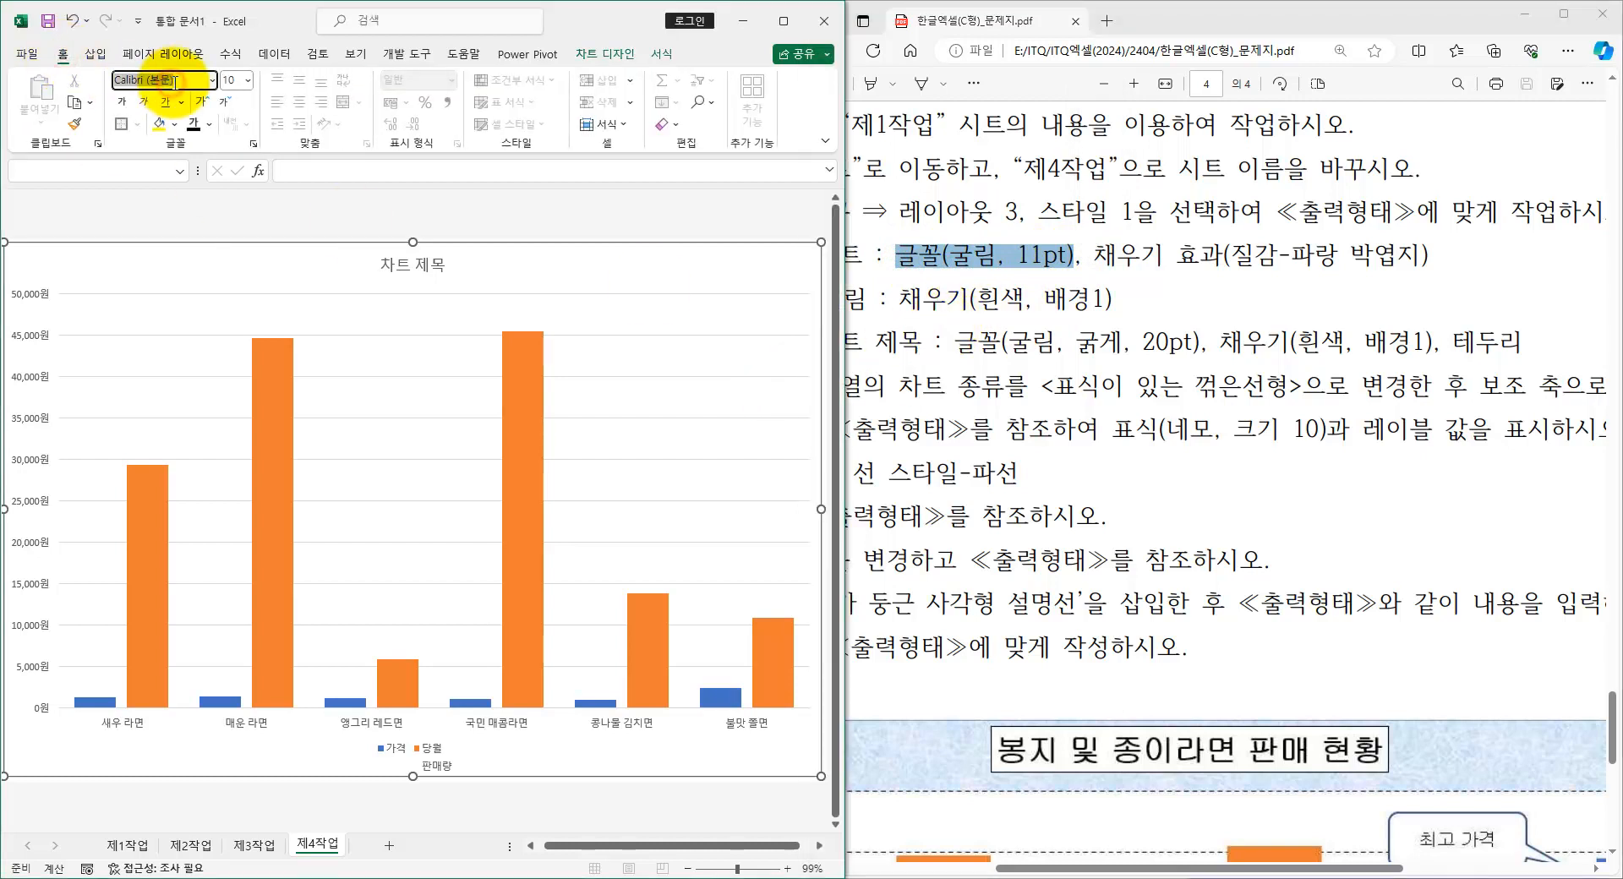
left_click(175, 82)
type("굴림")
key("Return")
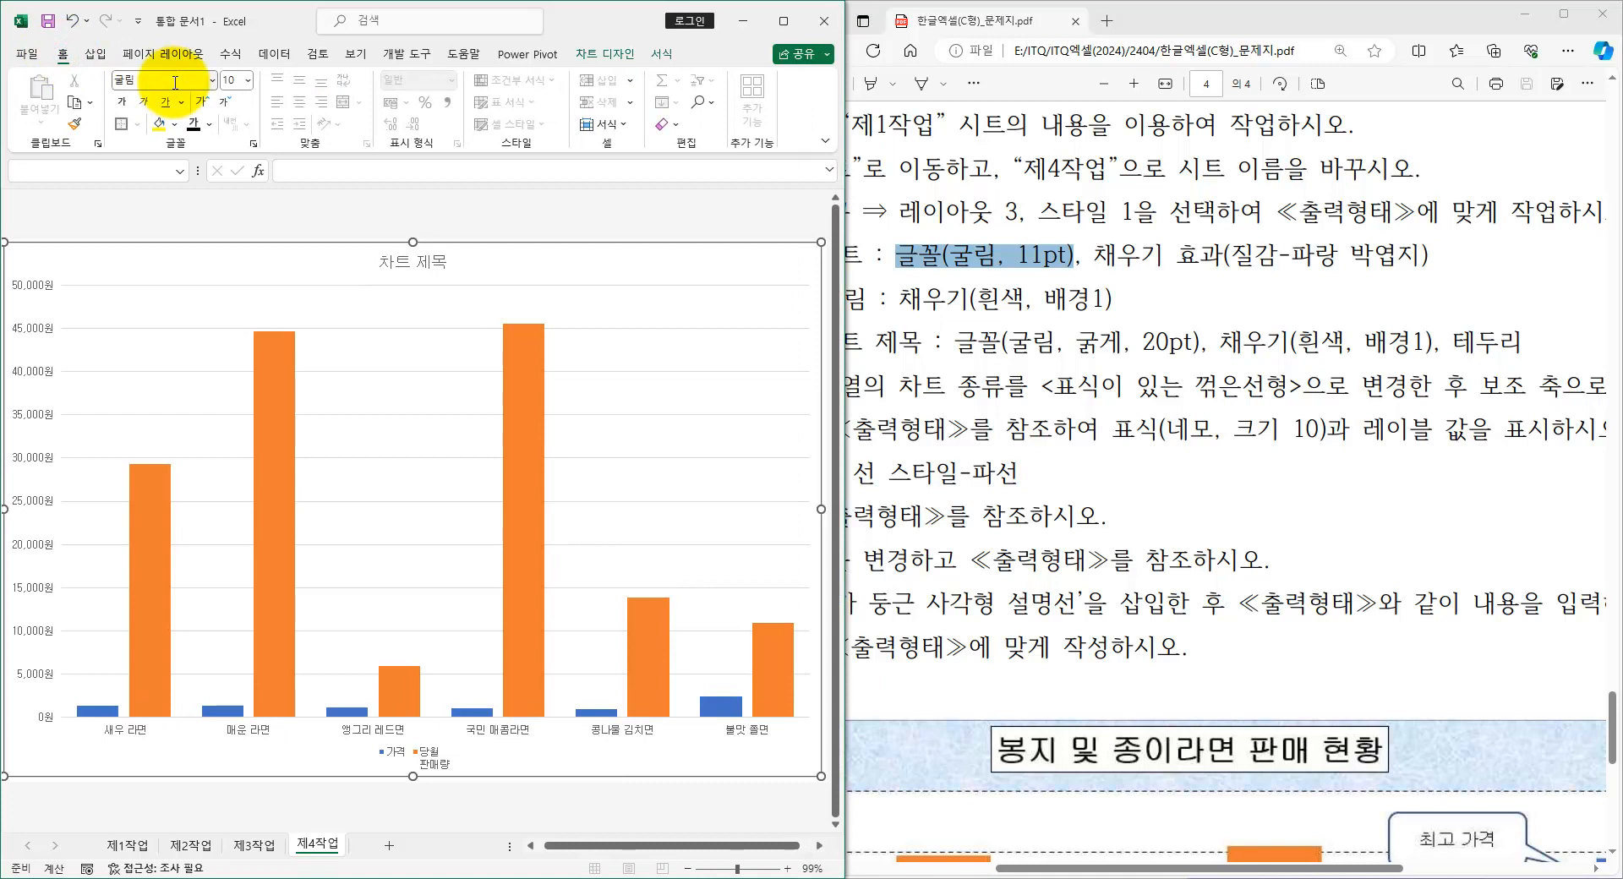
left_click(232, 79)
type("11")
key("Return")
- Fill the chart area with the 파랑 박엽지 texture
left_click_drag(1098, 256, 1373, 272)
left_click(1198, 256)
left_click(660, 52)
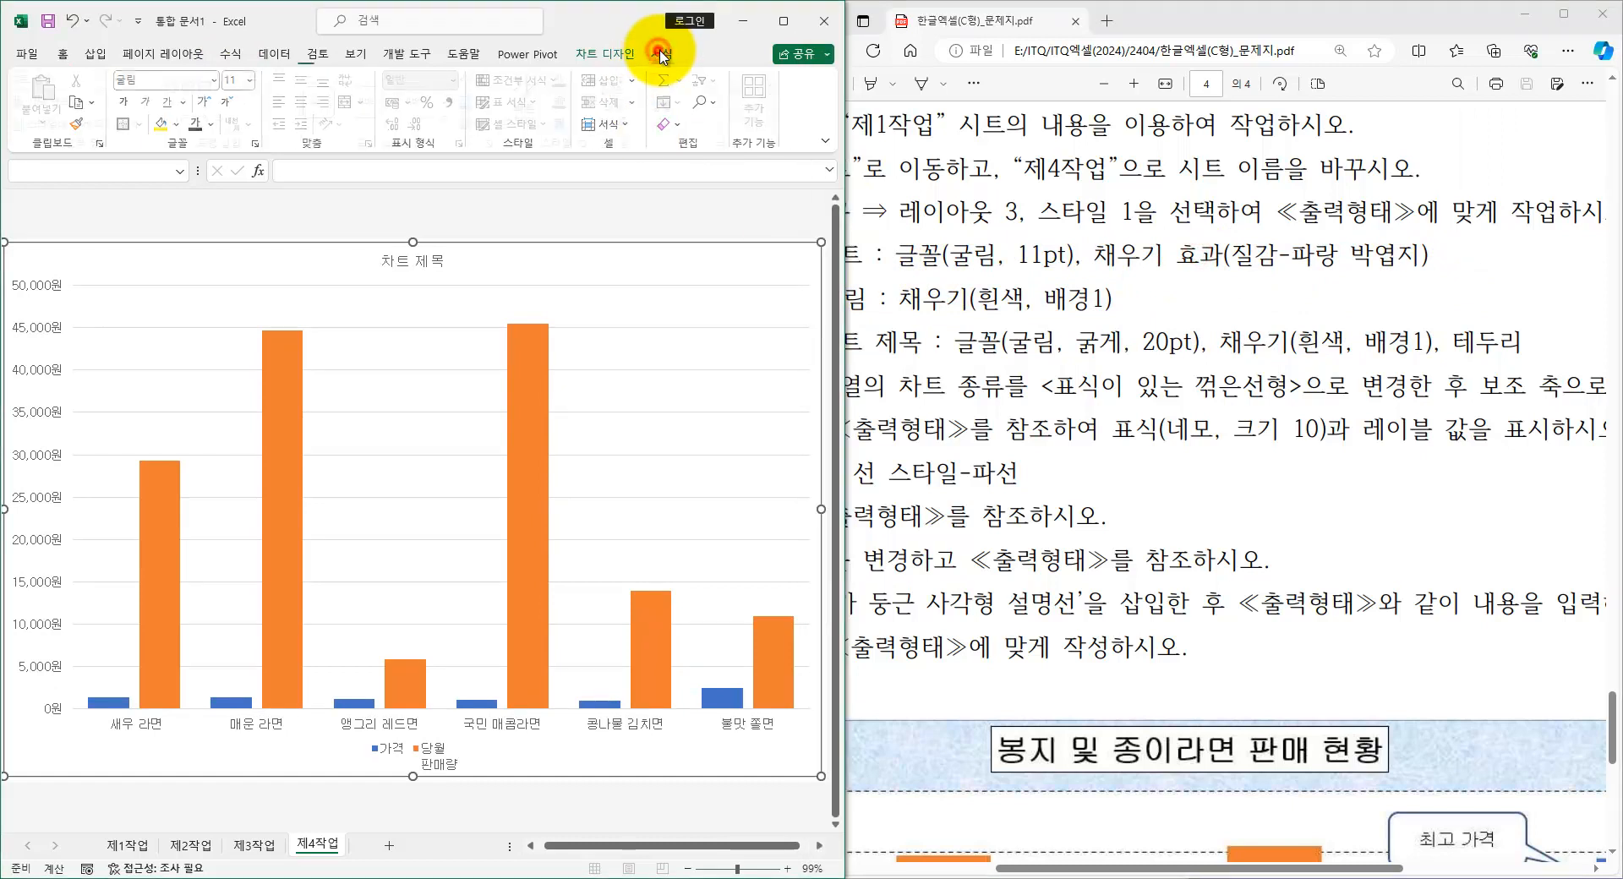
left_click(492, 82)
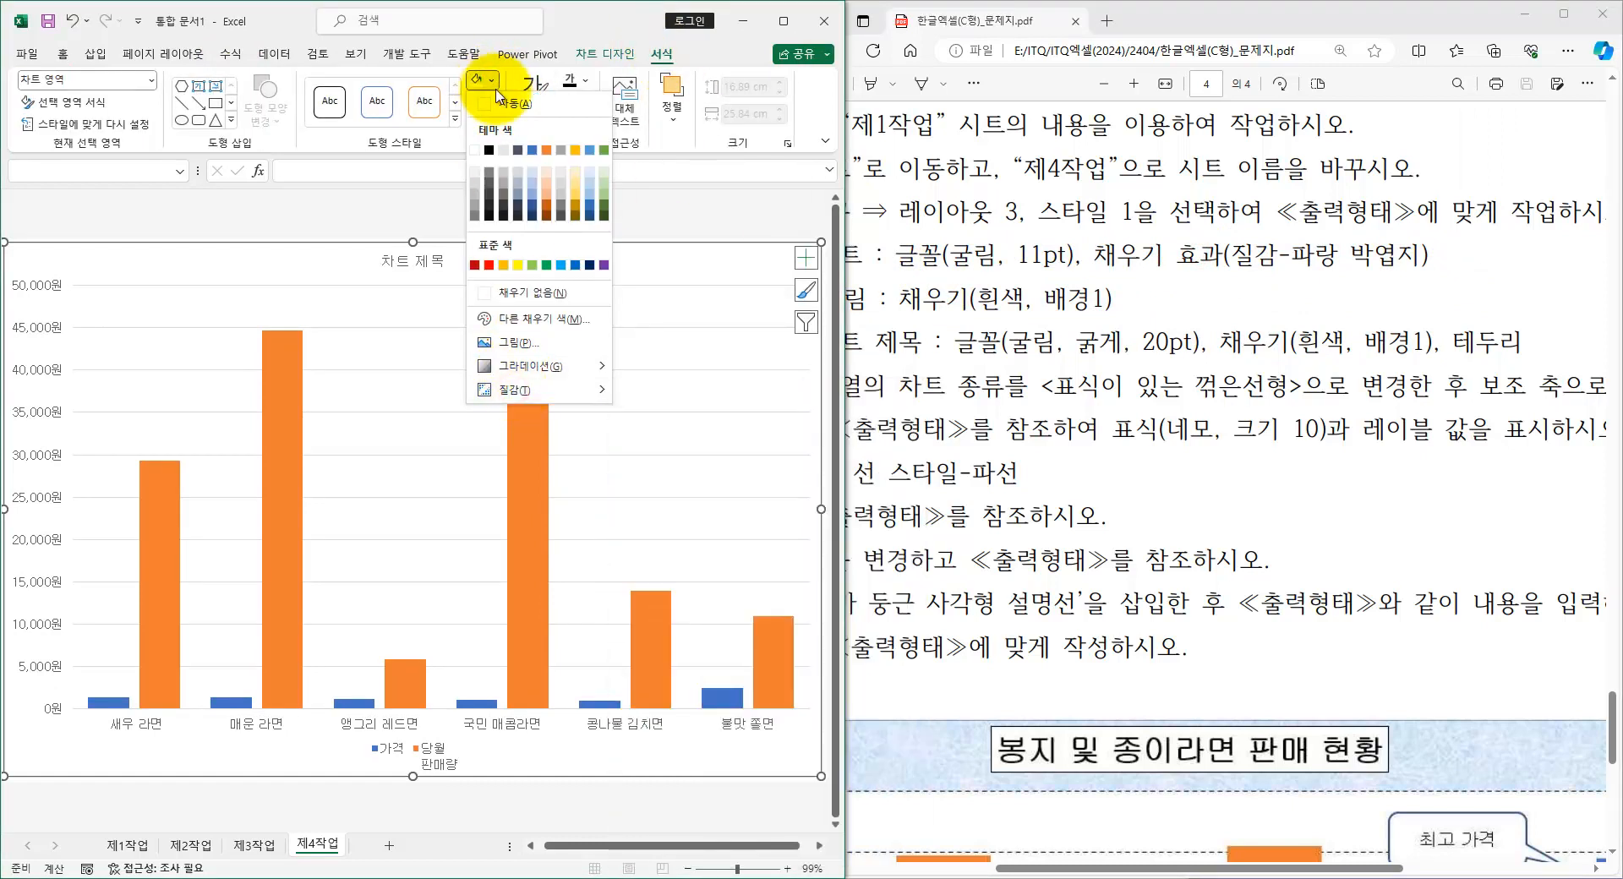
mouse_move(536, 390)
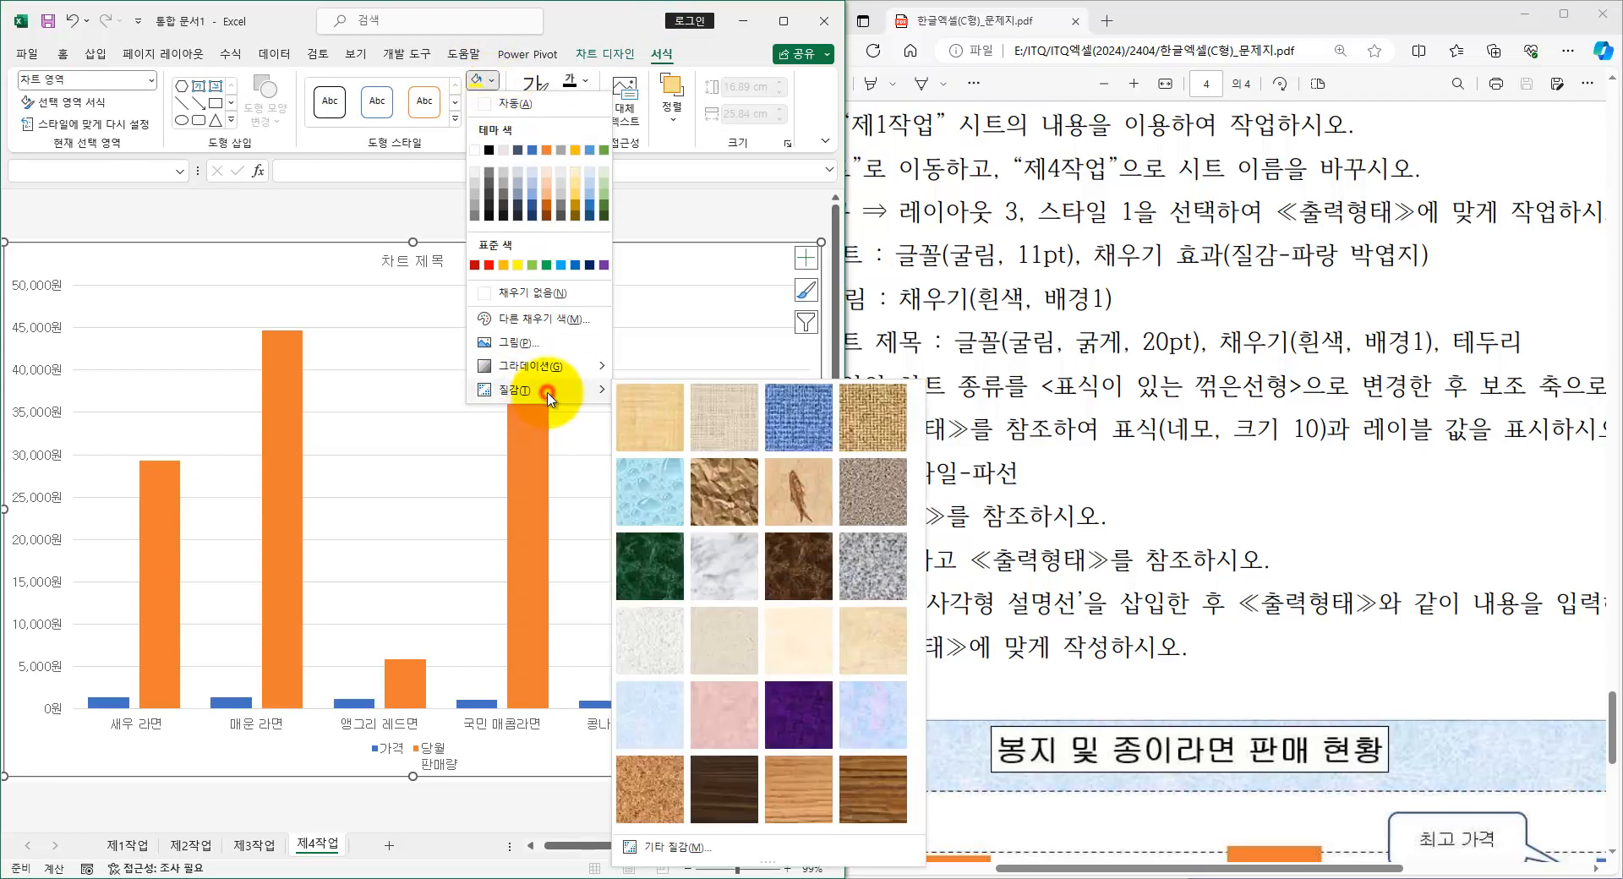
left_click(672, 714)
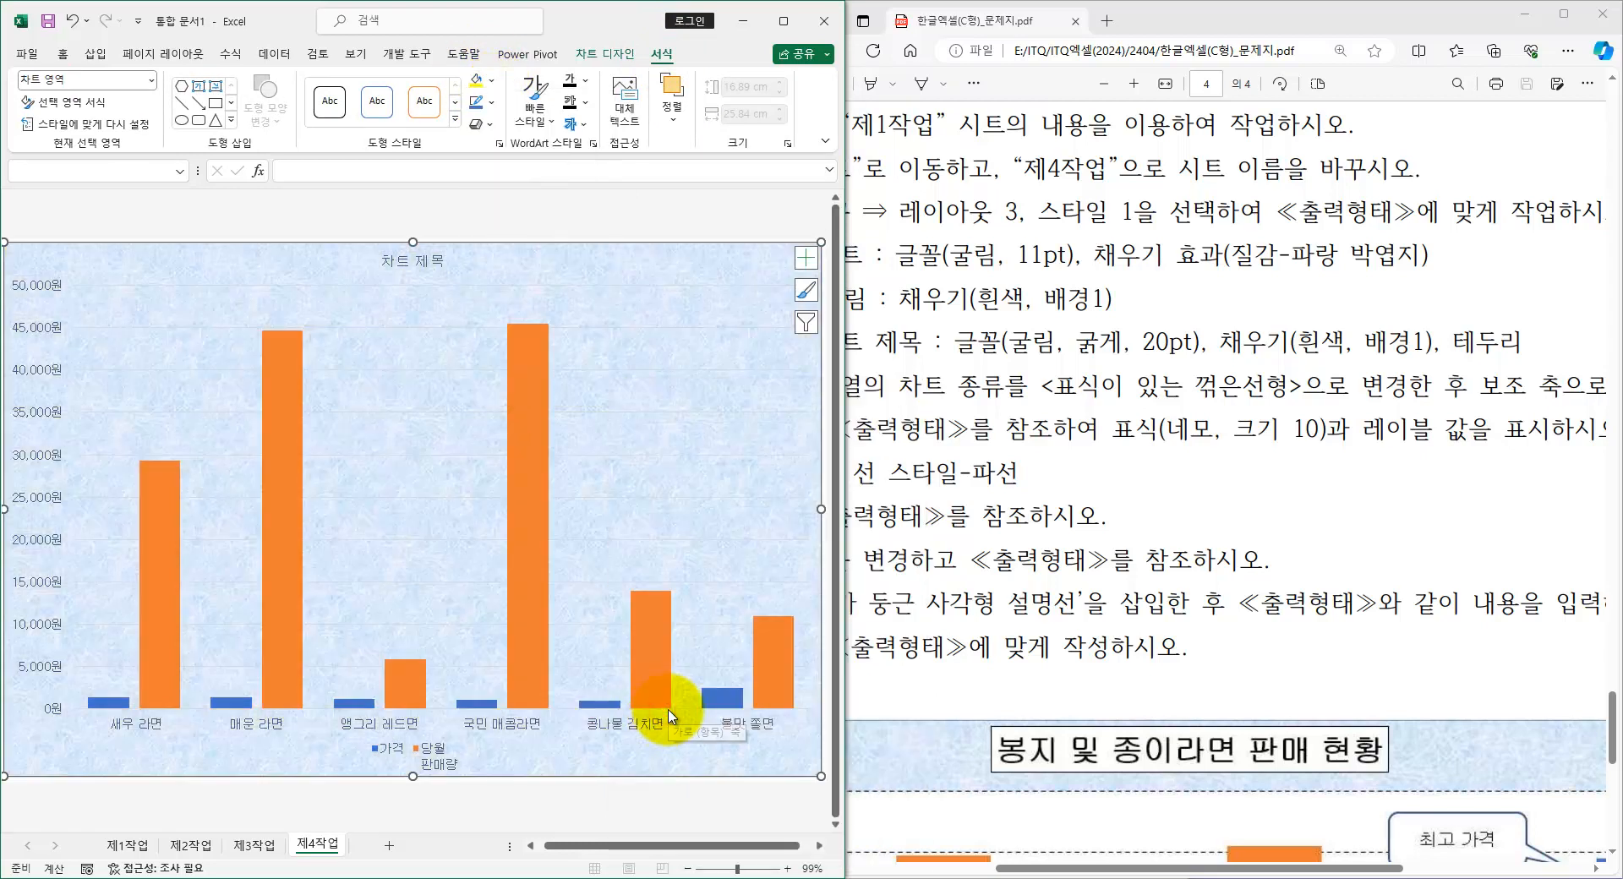
- Fill the chart's plot area with 흰색, 배경 1, following the exam condition for the plot area
left_click_drag(848, 366, 813, 363)
left_click_drag(833, 299, 1208, 300)
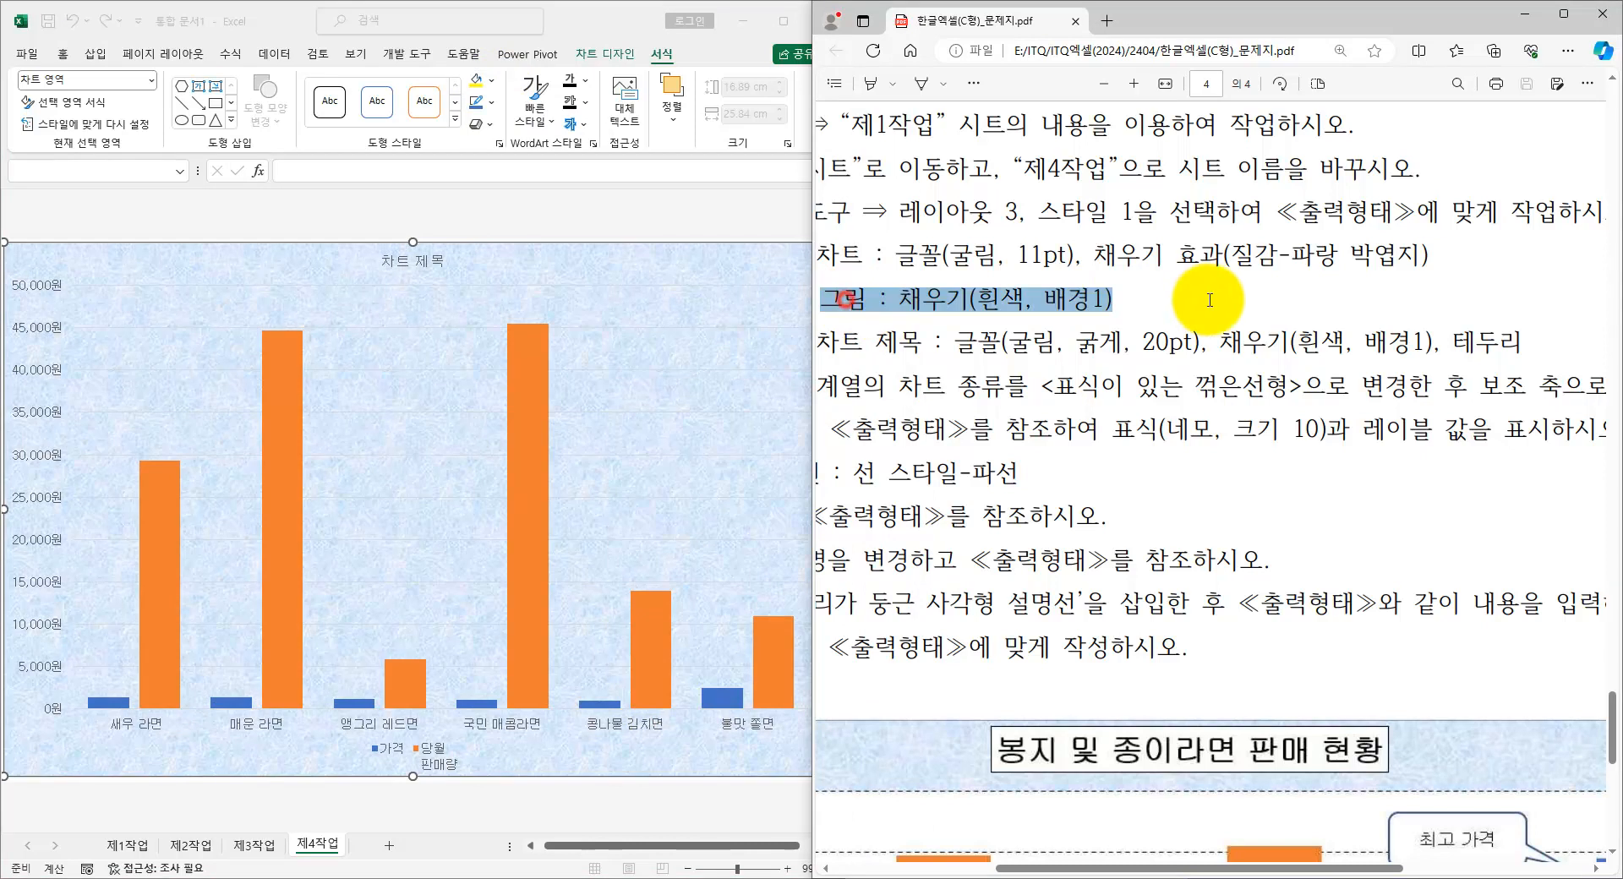
left_click(643, 306)
left_click(375, 436)
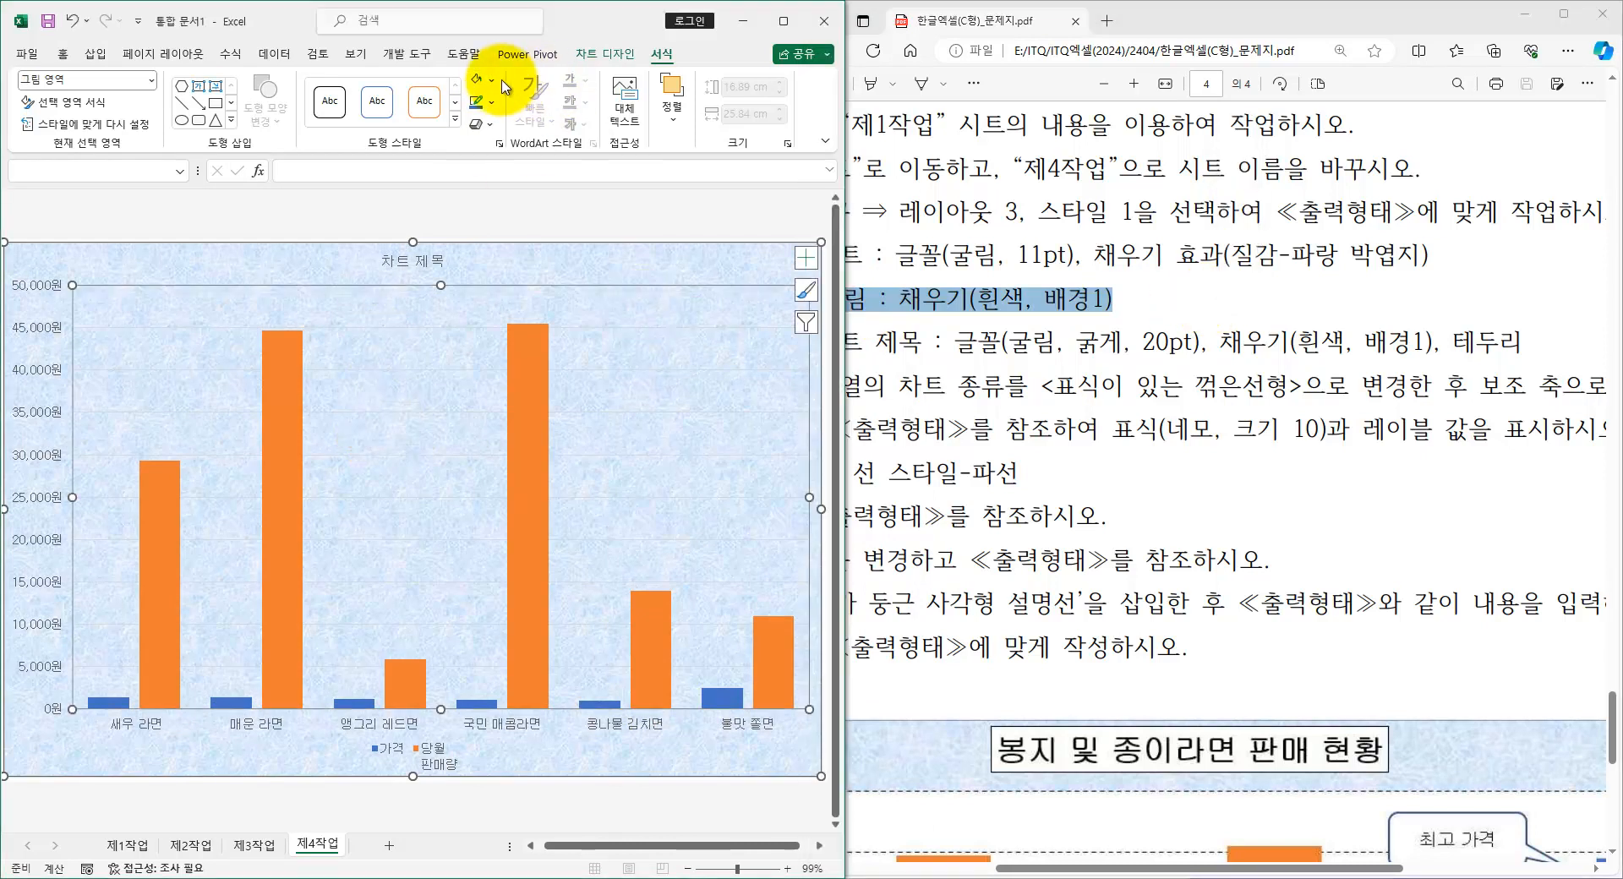
left_click(490, 80)
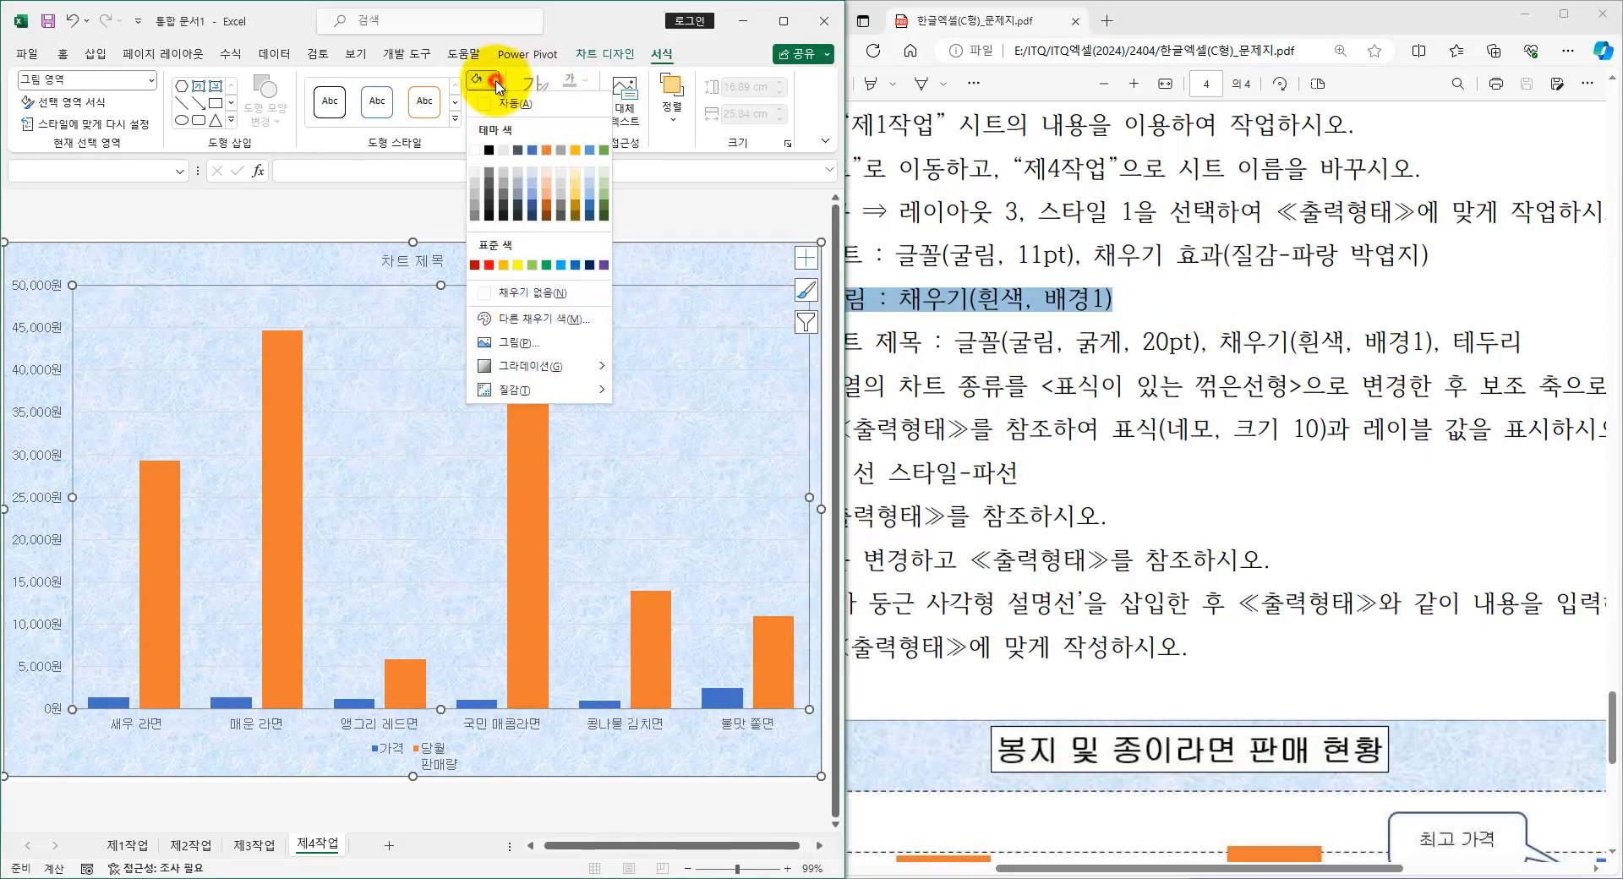
left_click(475, 150)
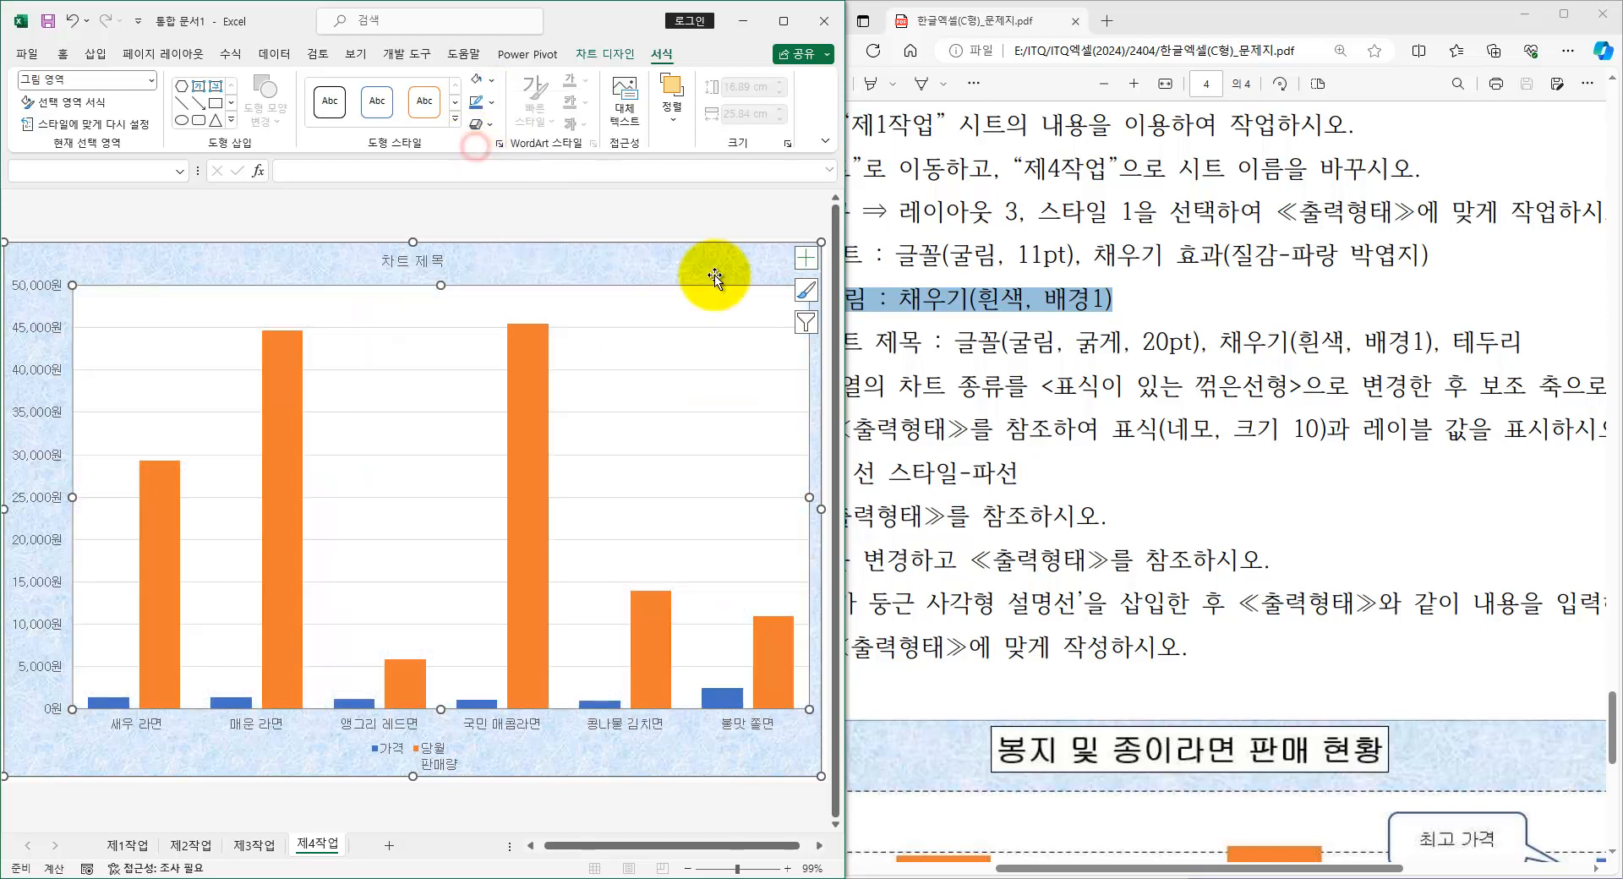
- Maximize the workbook window and widen the exam PDF window over it to read the complete 제4작업 conditions
left_click(949, 353)
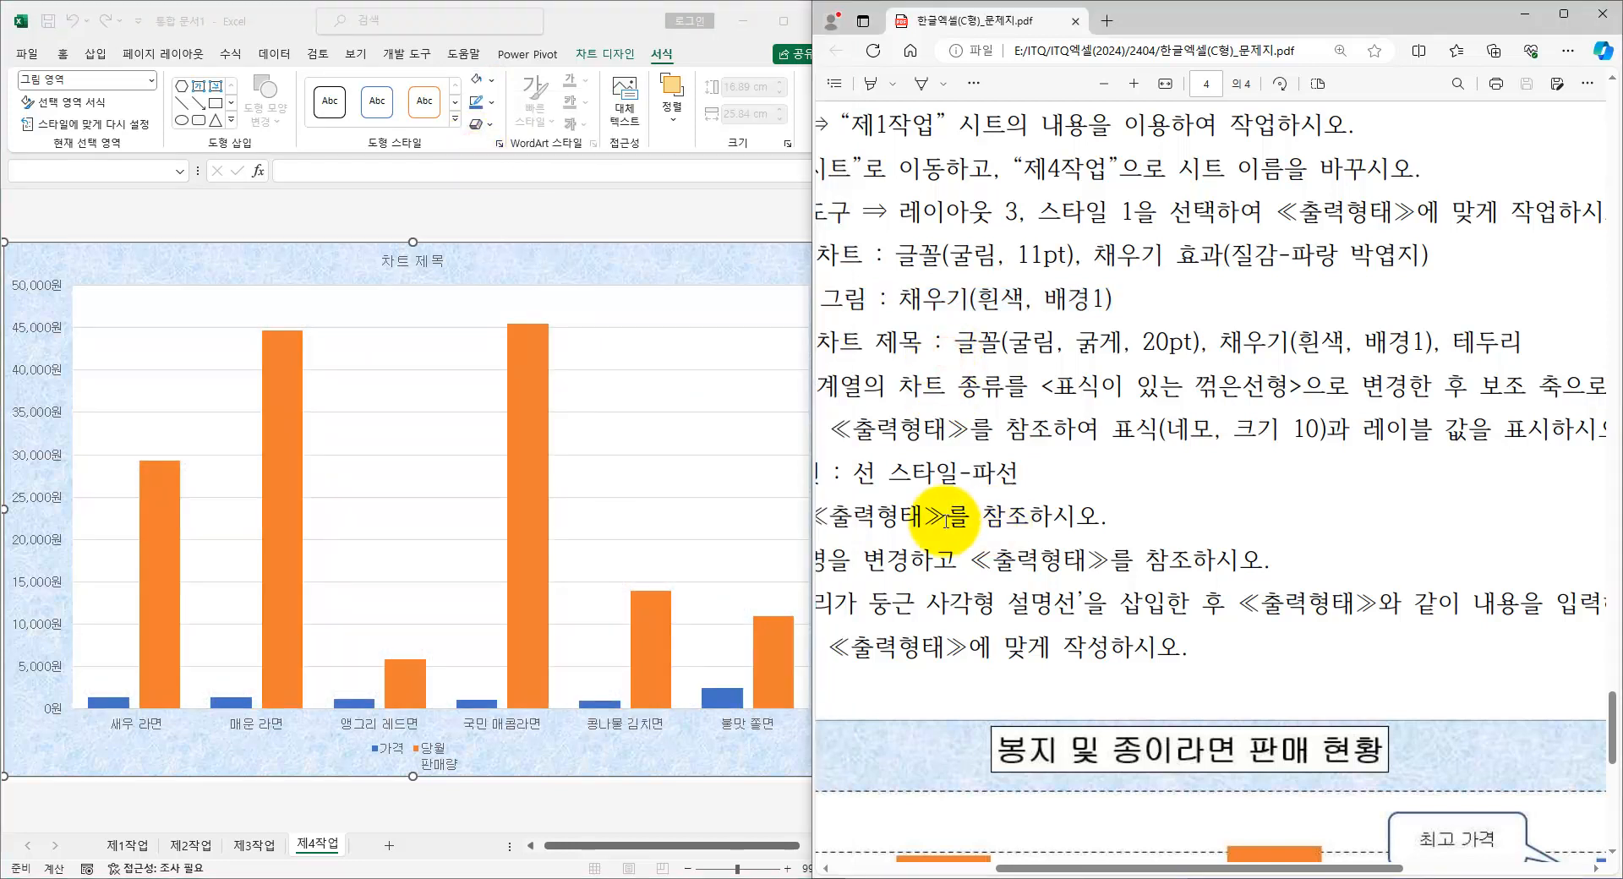
left_click_drag(1112, 870, 1056, 869)
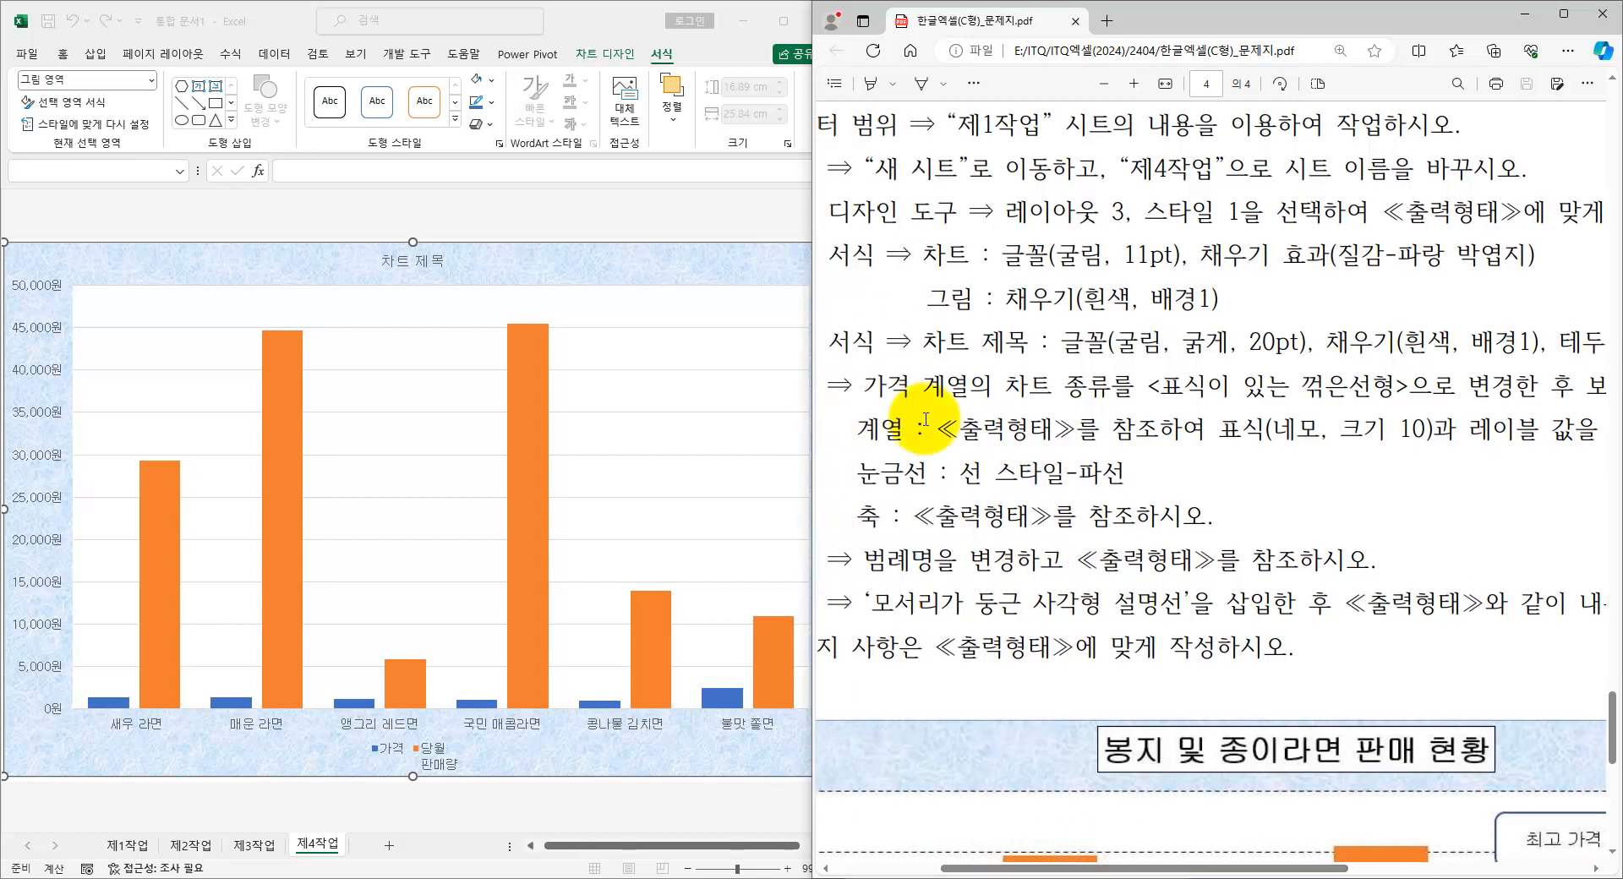
left_click(764, 22)
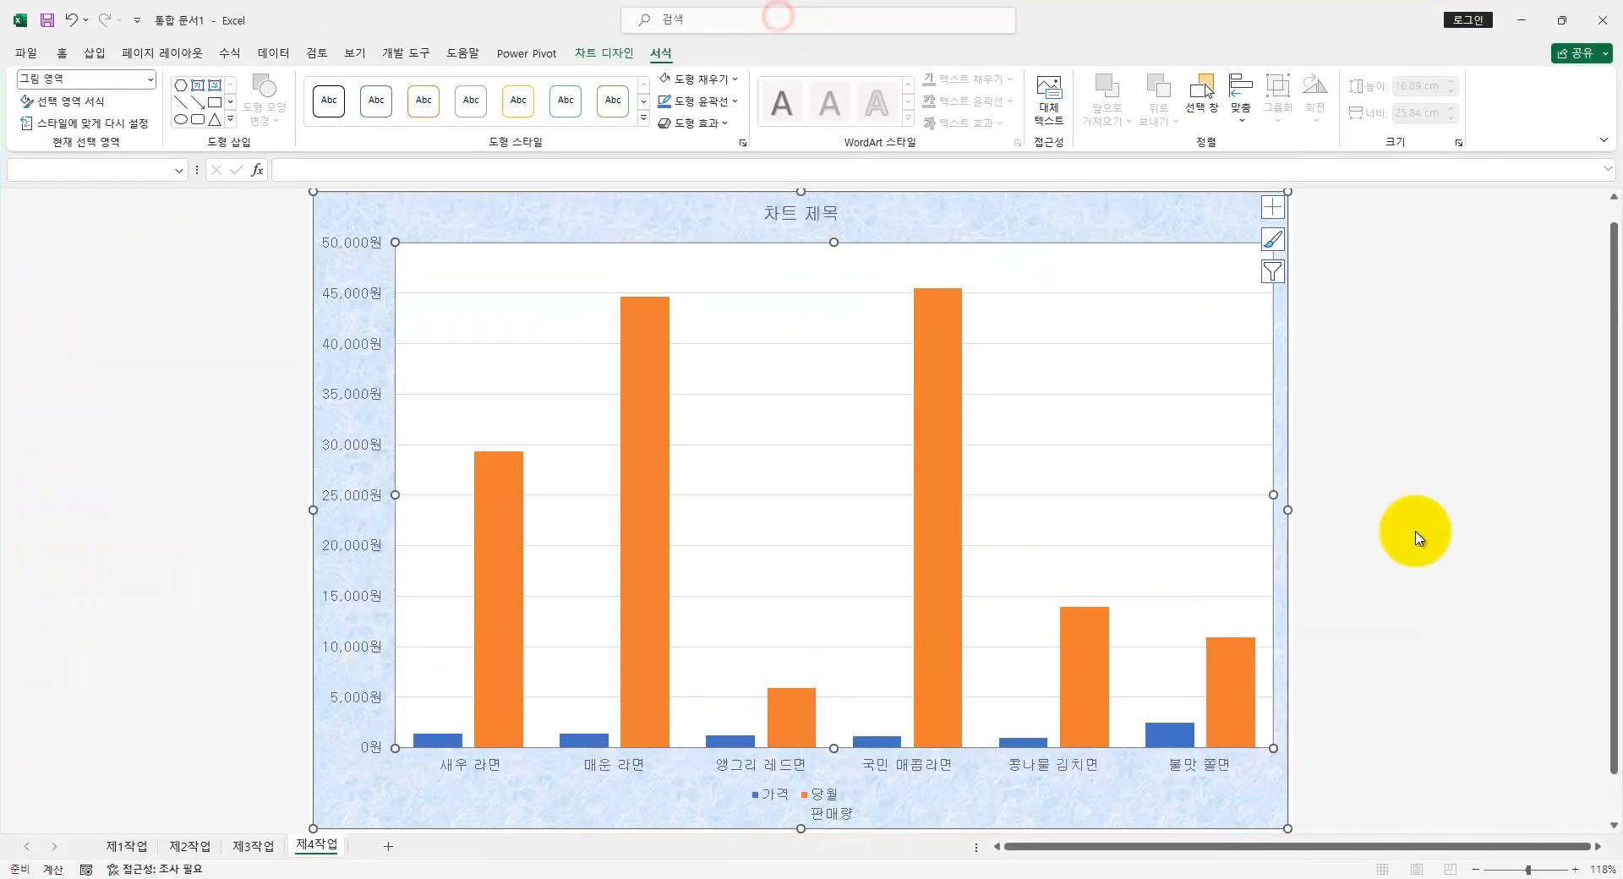
left_click(1234, 438)
left_click_drag(809, 424, 606, 423)
left_click_drag(842, 871, 971, 621)
scroll(977, 604, "down", 3)
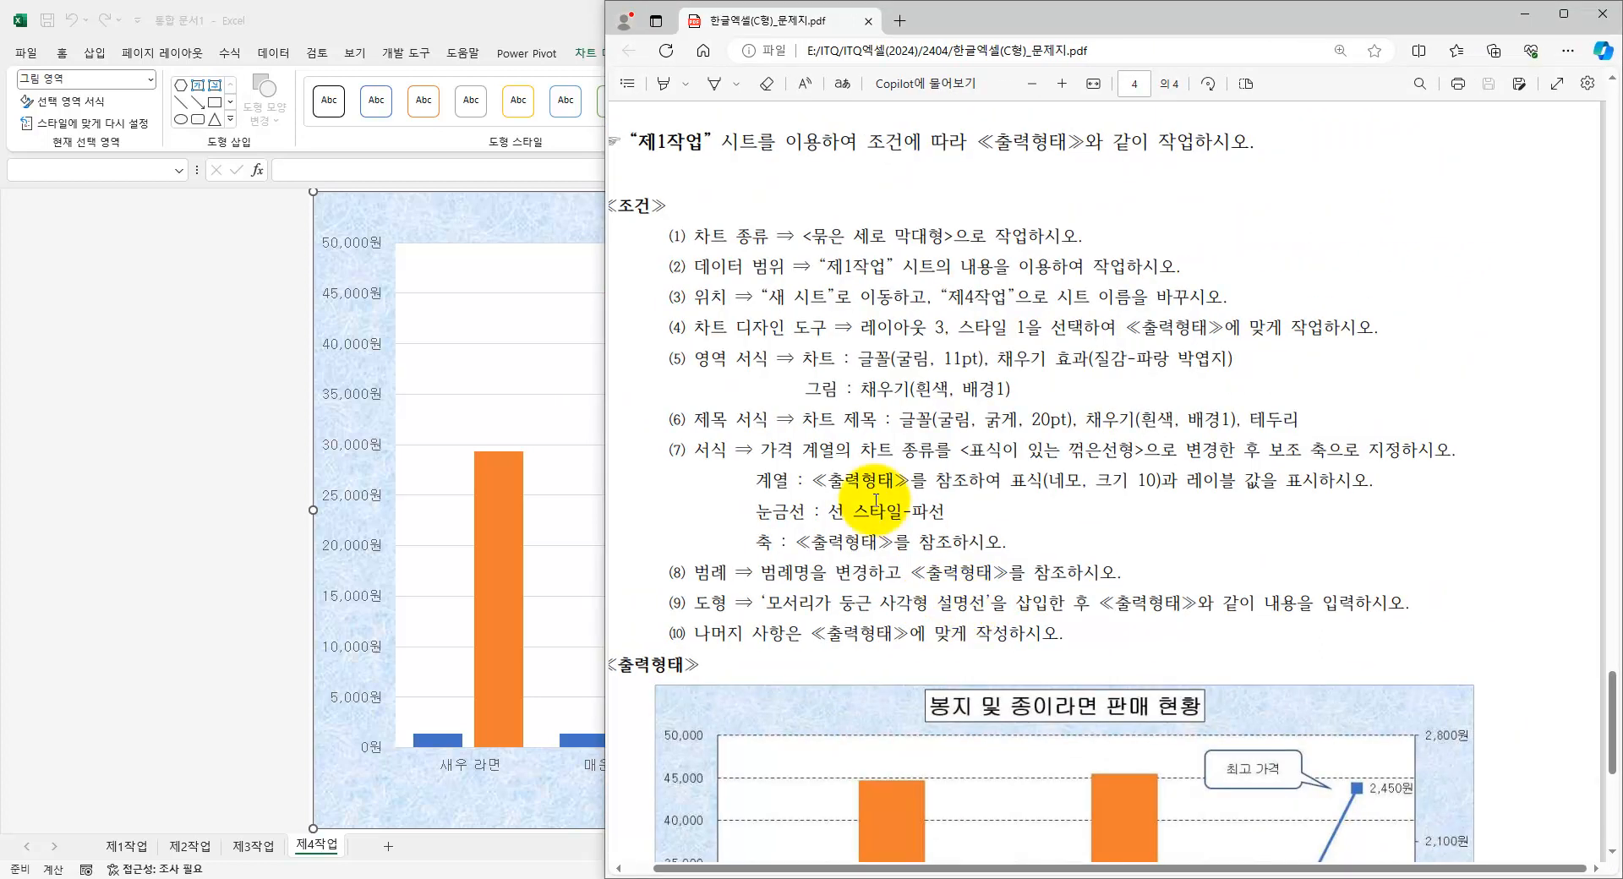
- Fill the chart title with 흰색, 배경 1 and give it a black outline, following the title format condition in the exam PDF
left_click_drag(700, 420, 1080, 423)
left_click(960, 429)
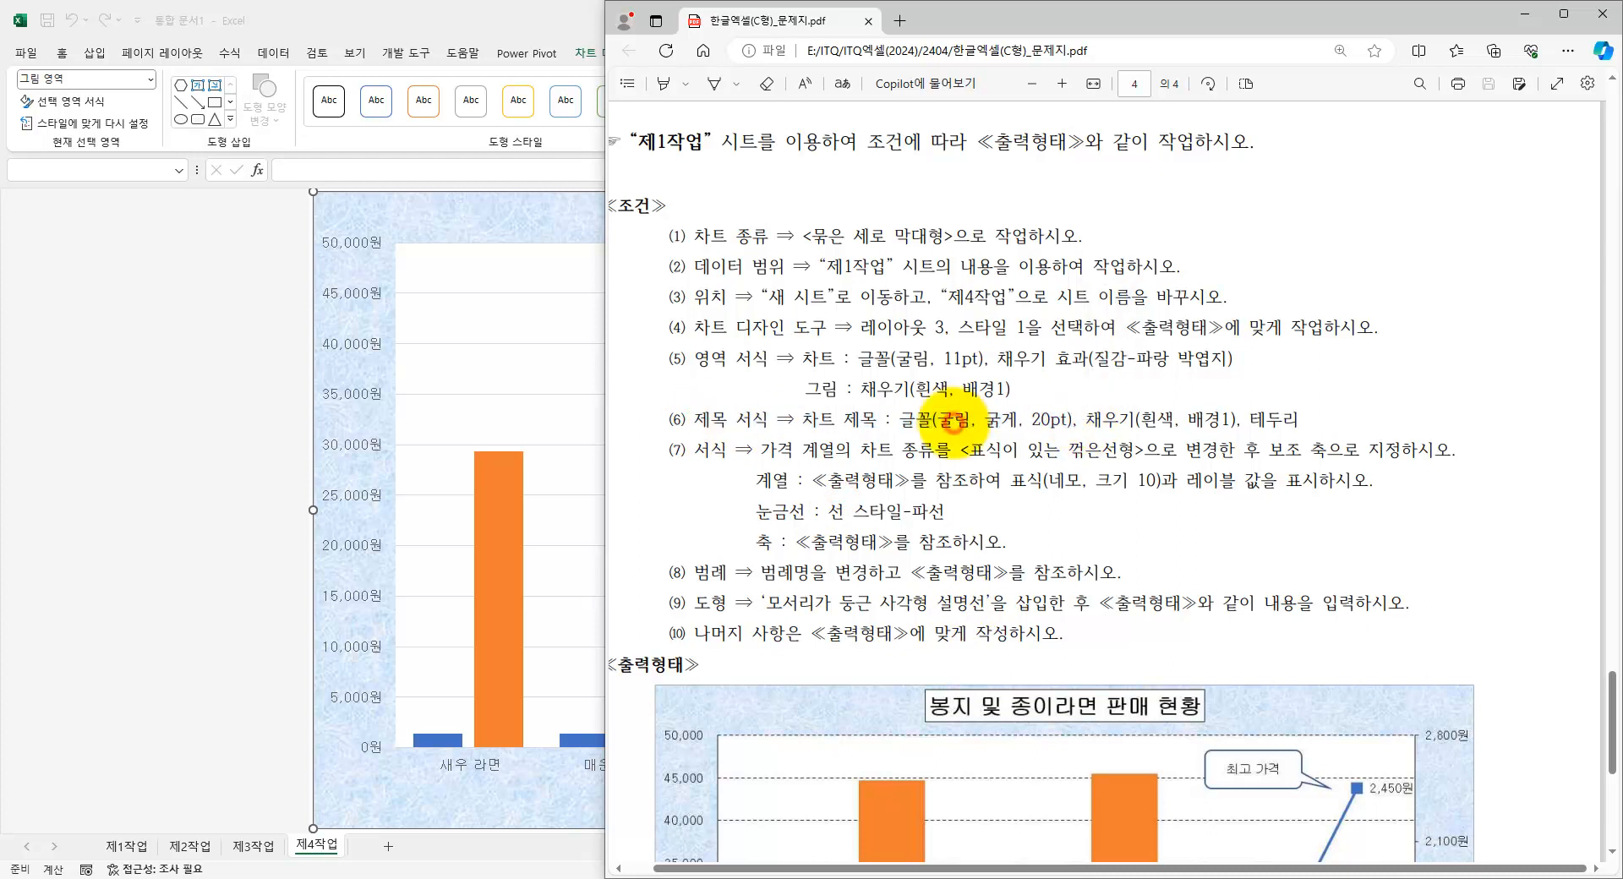
left_click_drag(674, 403, 1082, 486)
left_click_drag(1084, 406, 1562, 488)
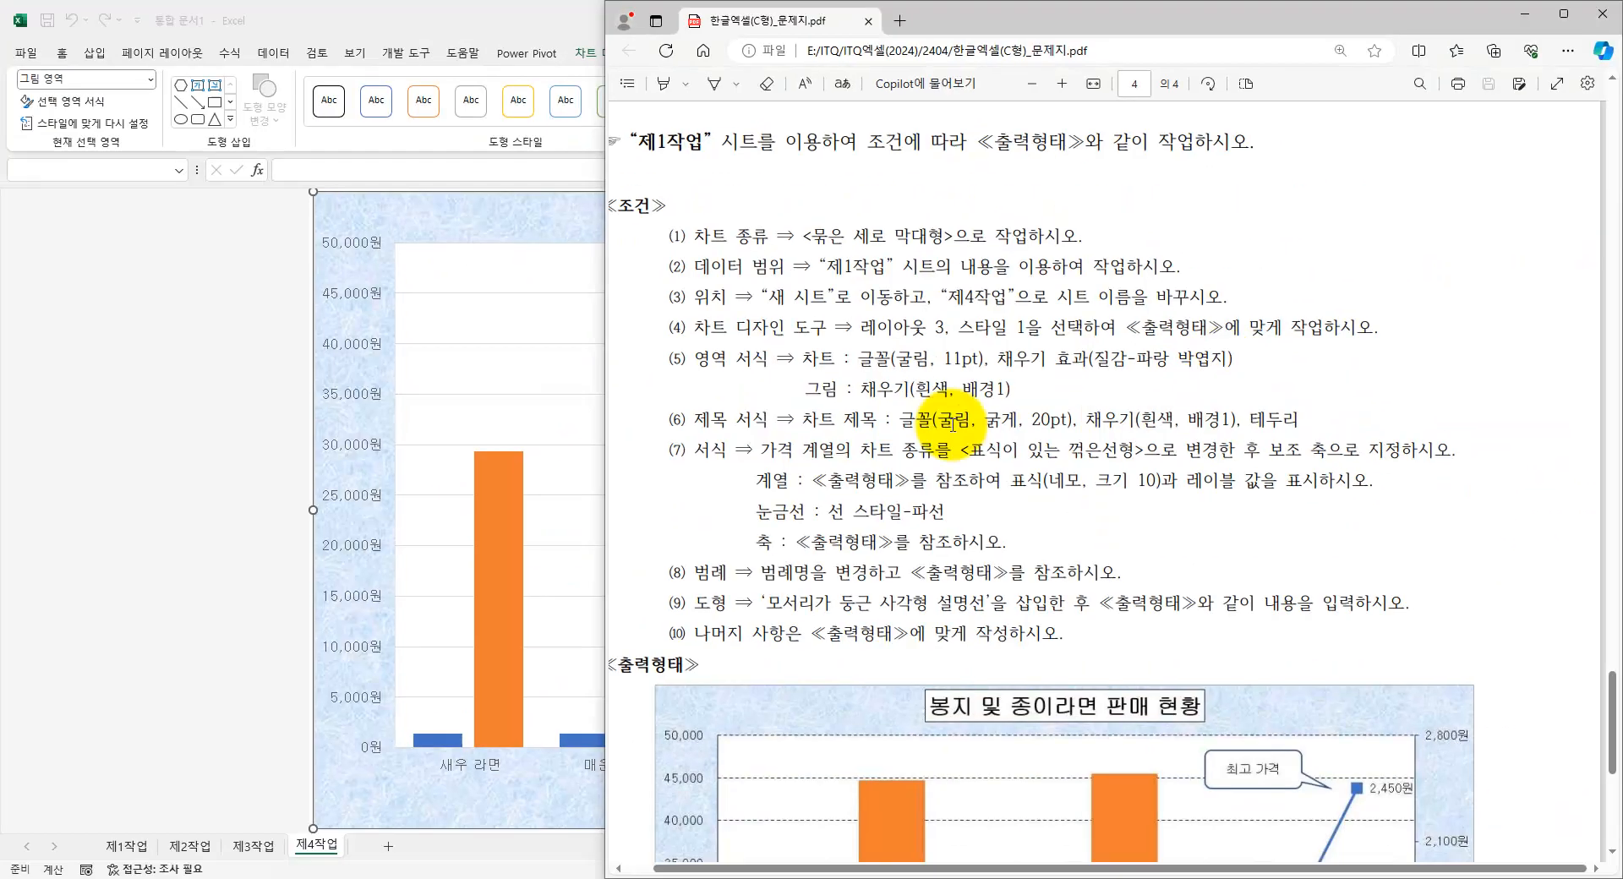
key("alt+Tab")
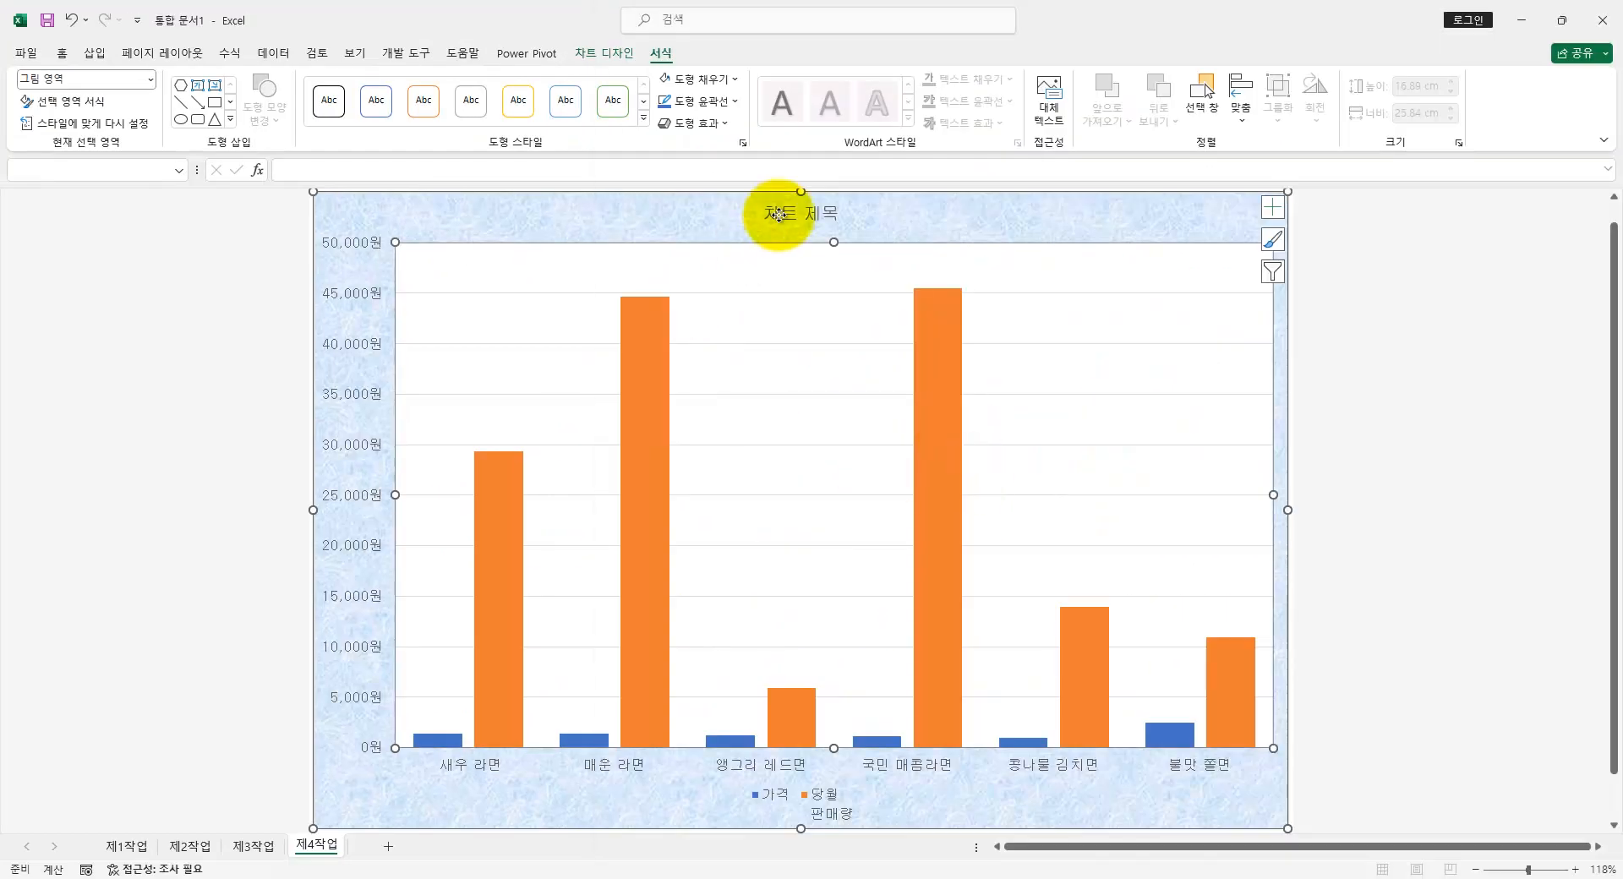
left_click(755, 206)
left_click(716, 76)
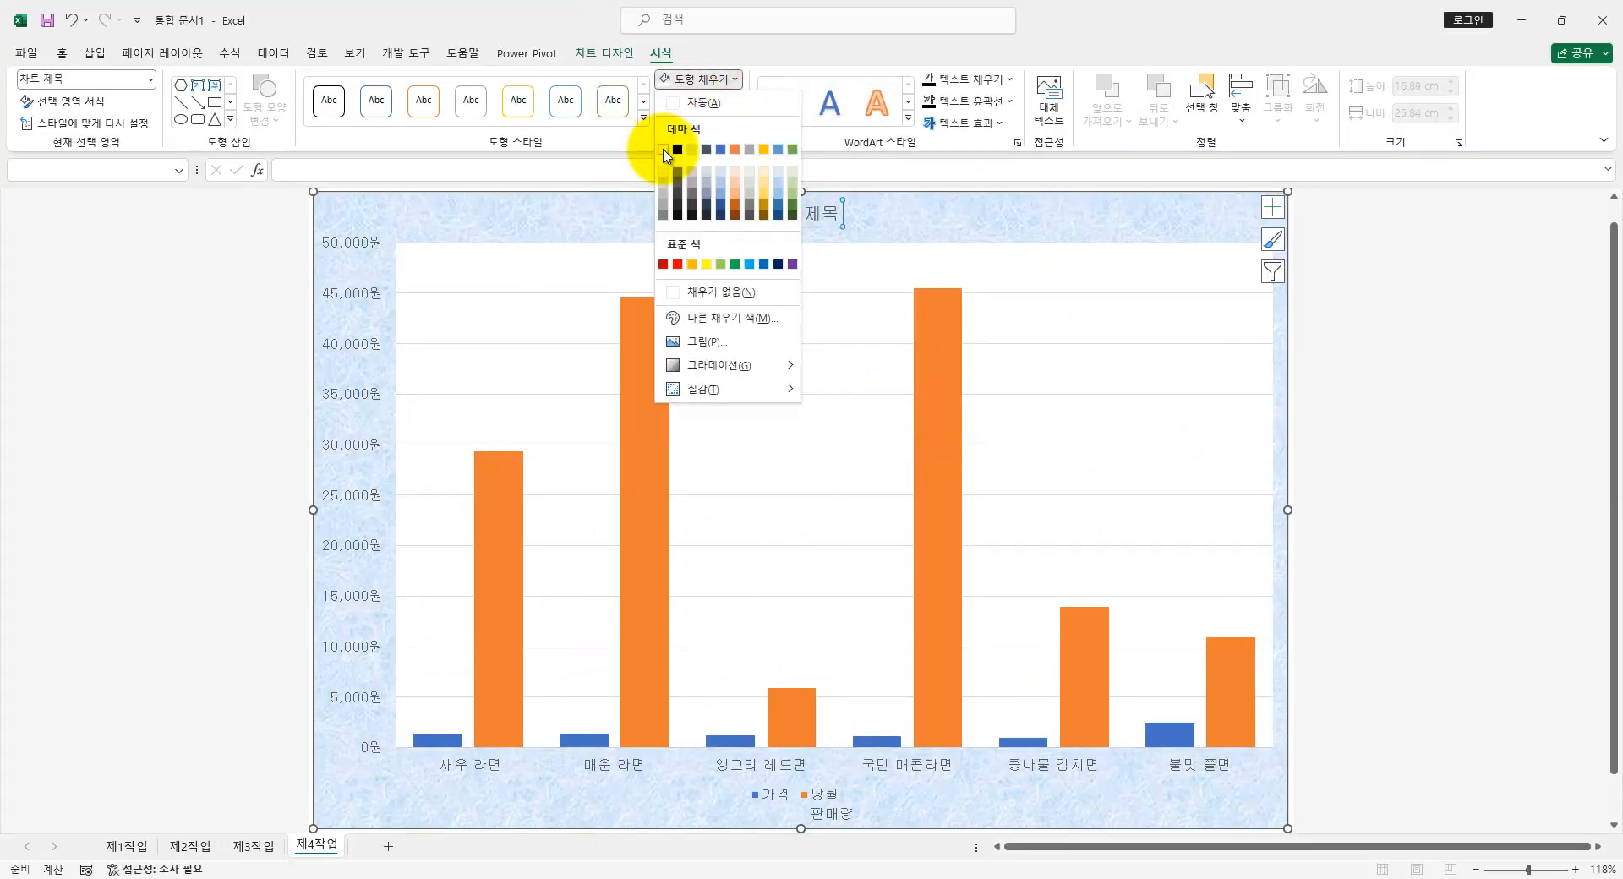
left_click(664, 150)
left_click(708, 101)
left_click(677, 172)
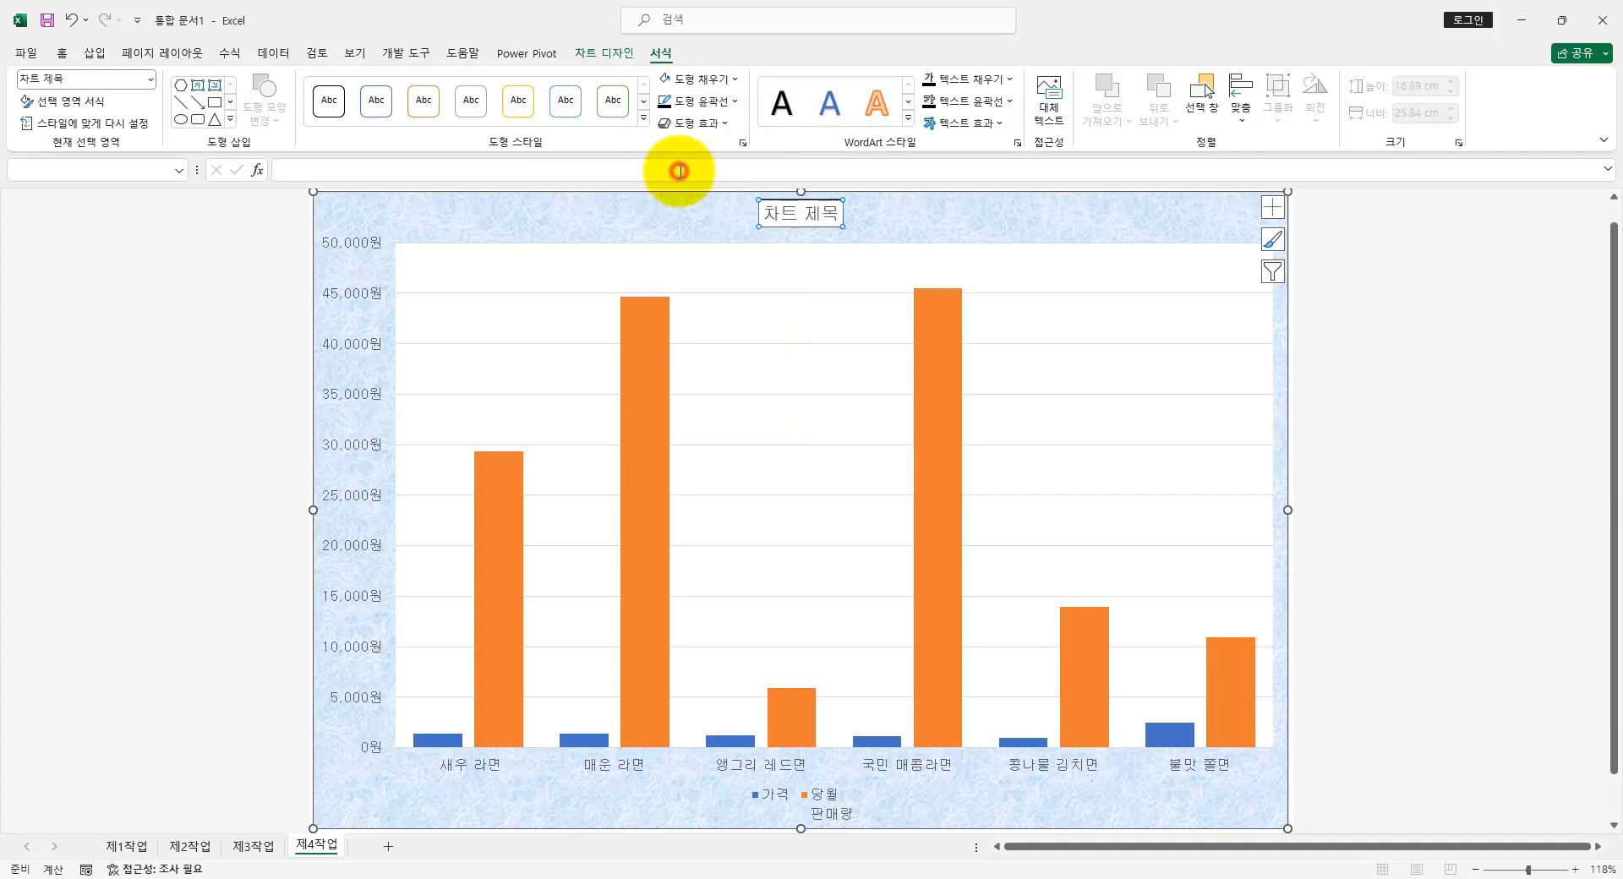
- Make the chart title bold and set its size to 20 pt, as the exam PDF's title font condition requires
key("alt+Tab")
left_click_drag(901, 420, 1074, 419)
key("alt+Tab")
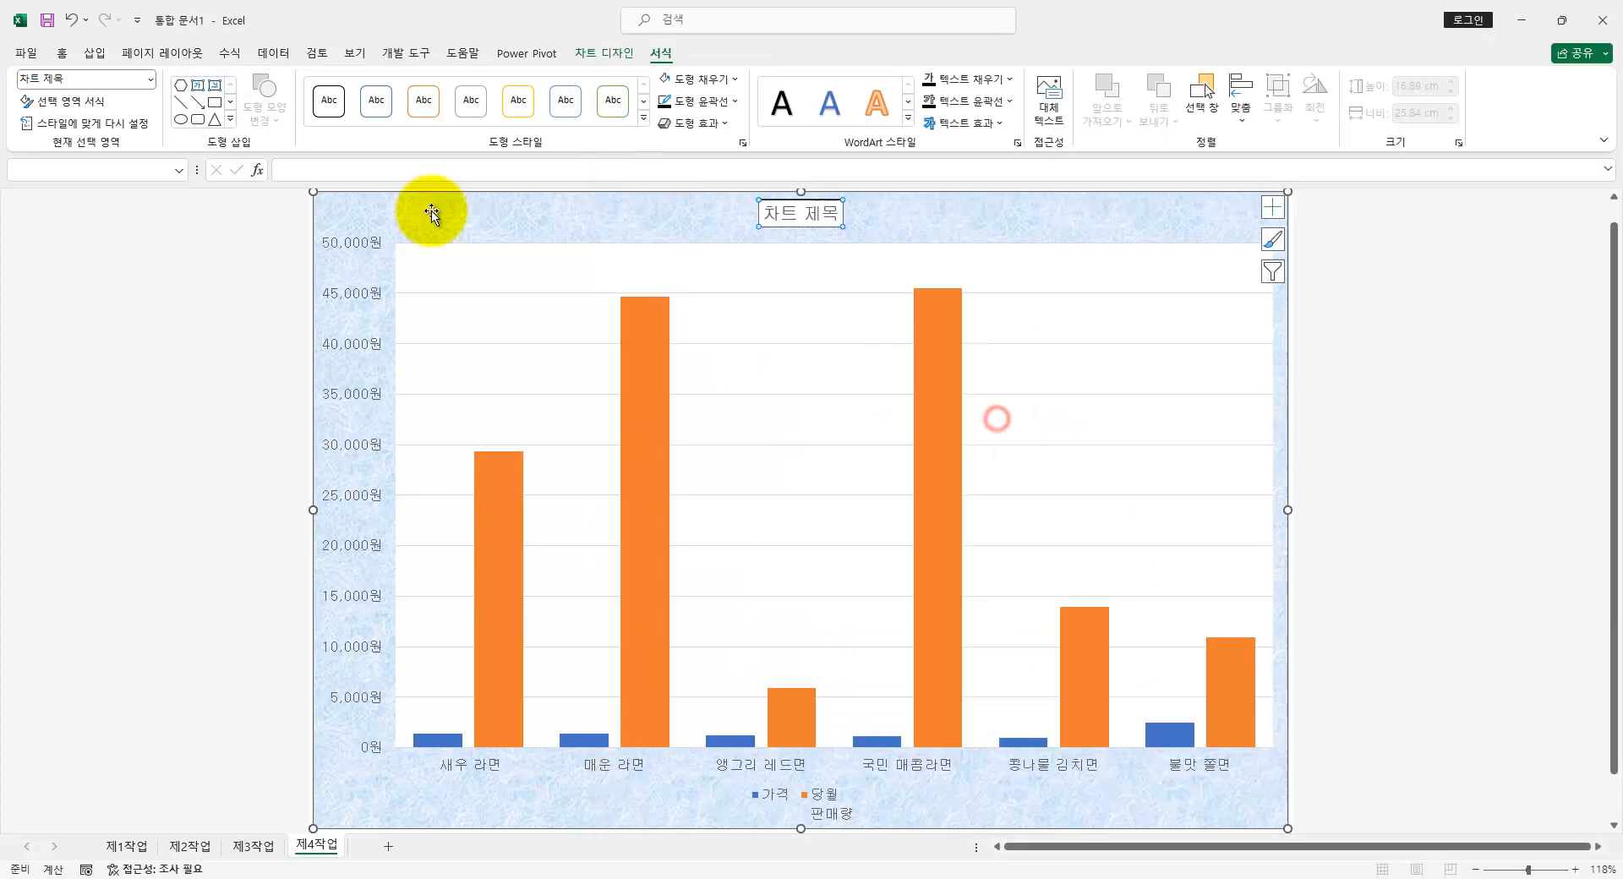
left_click(62, 53)
left_click(160, 114)
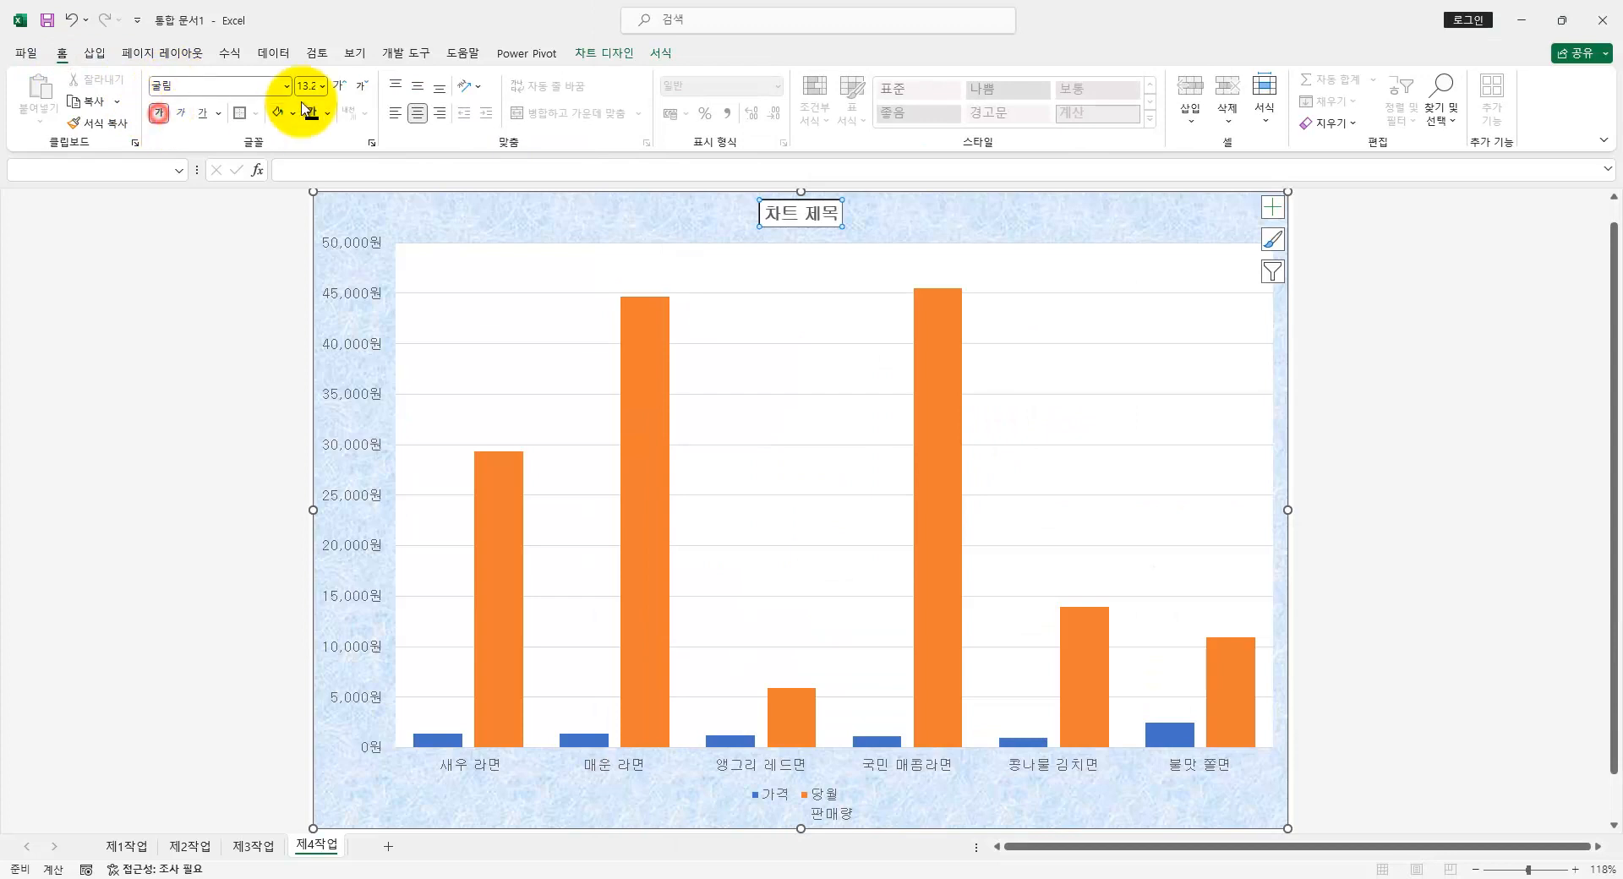
left_click(340, 87)
left_click(339, 87)
left_click(340, 87)
left_click(339, 87)
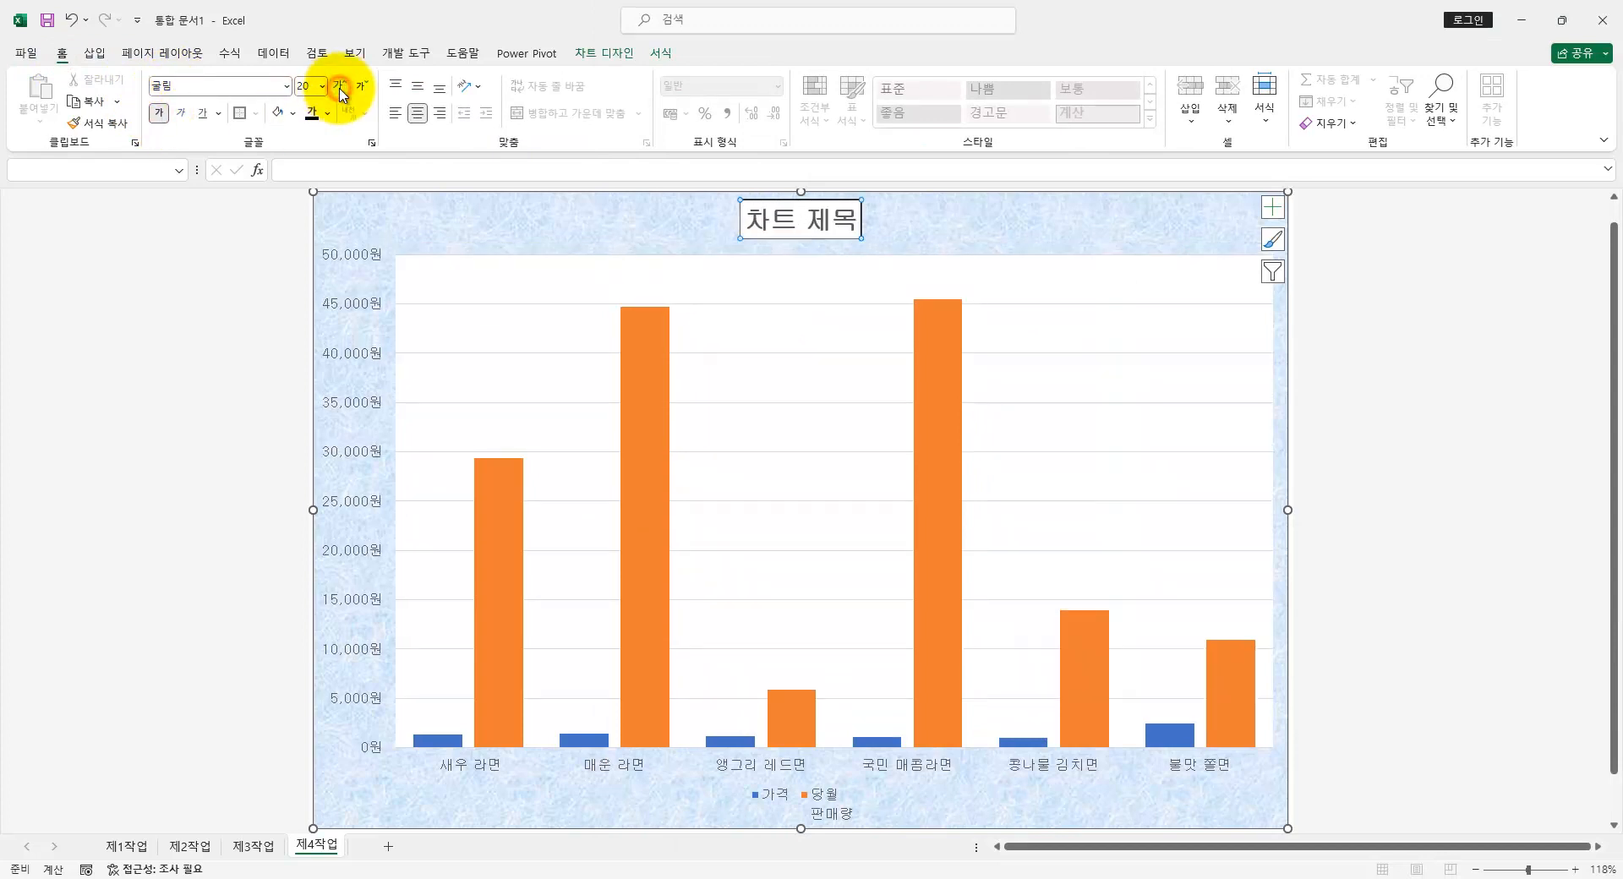
- Replace the placeholder chart title with "봉지 및 종이라면 판매 현황", copied from the 출력형태 chart in the exam PDF
key("alt+Tab")
scroll(964, 541, "down", 5)
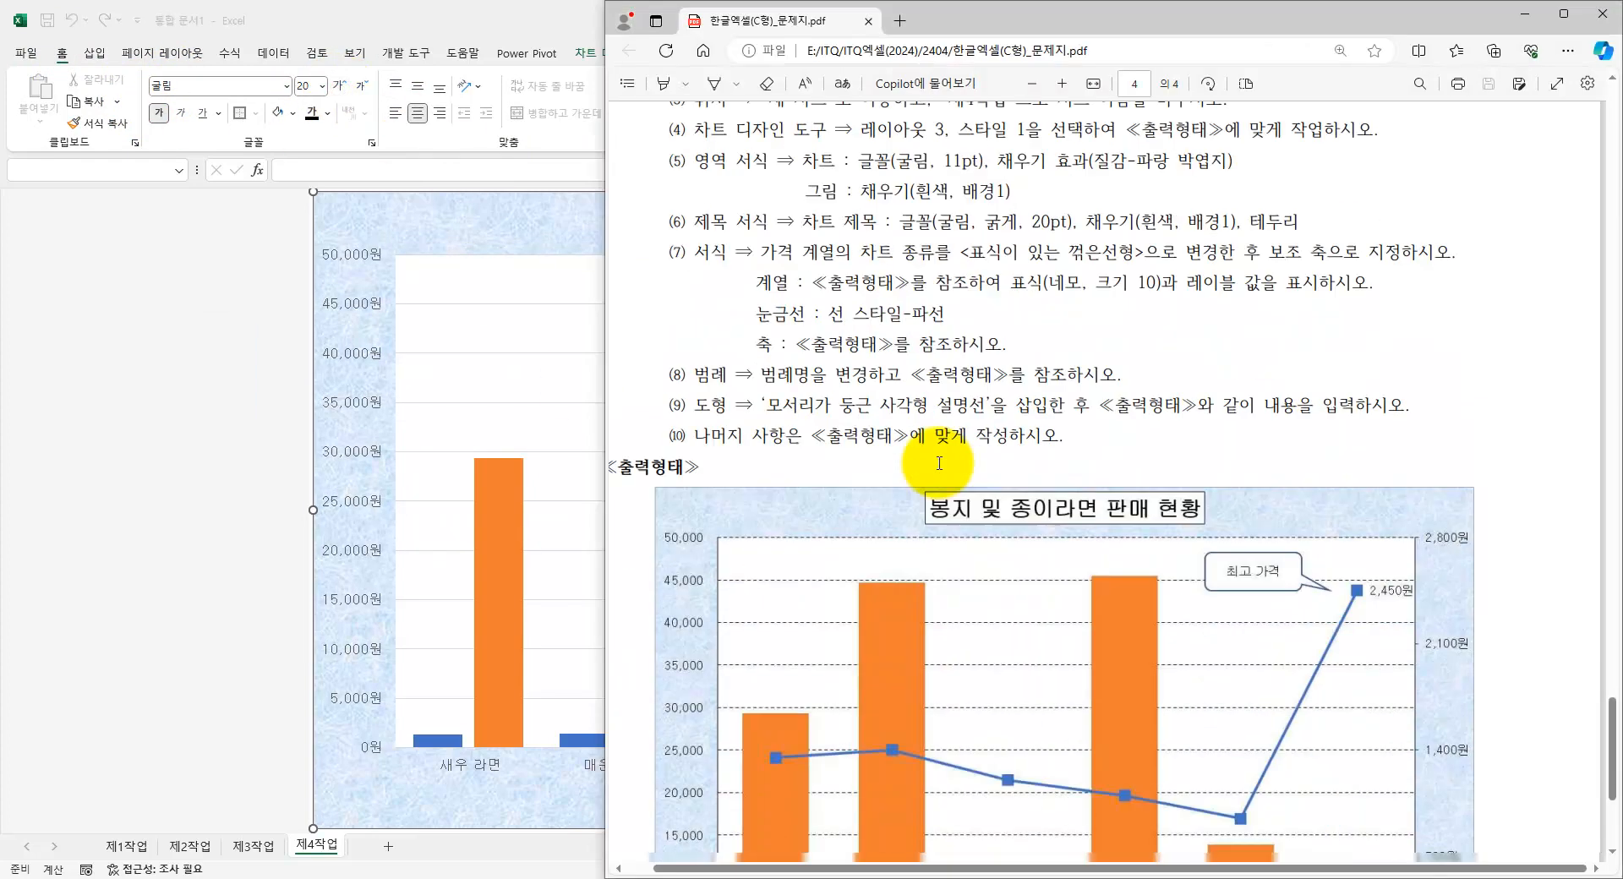
key("alt+Tab")
type("보")
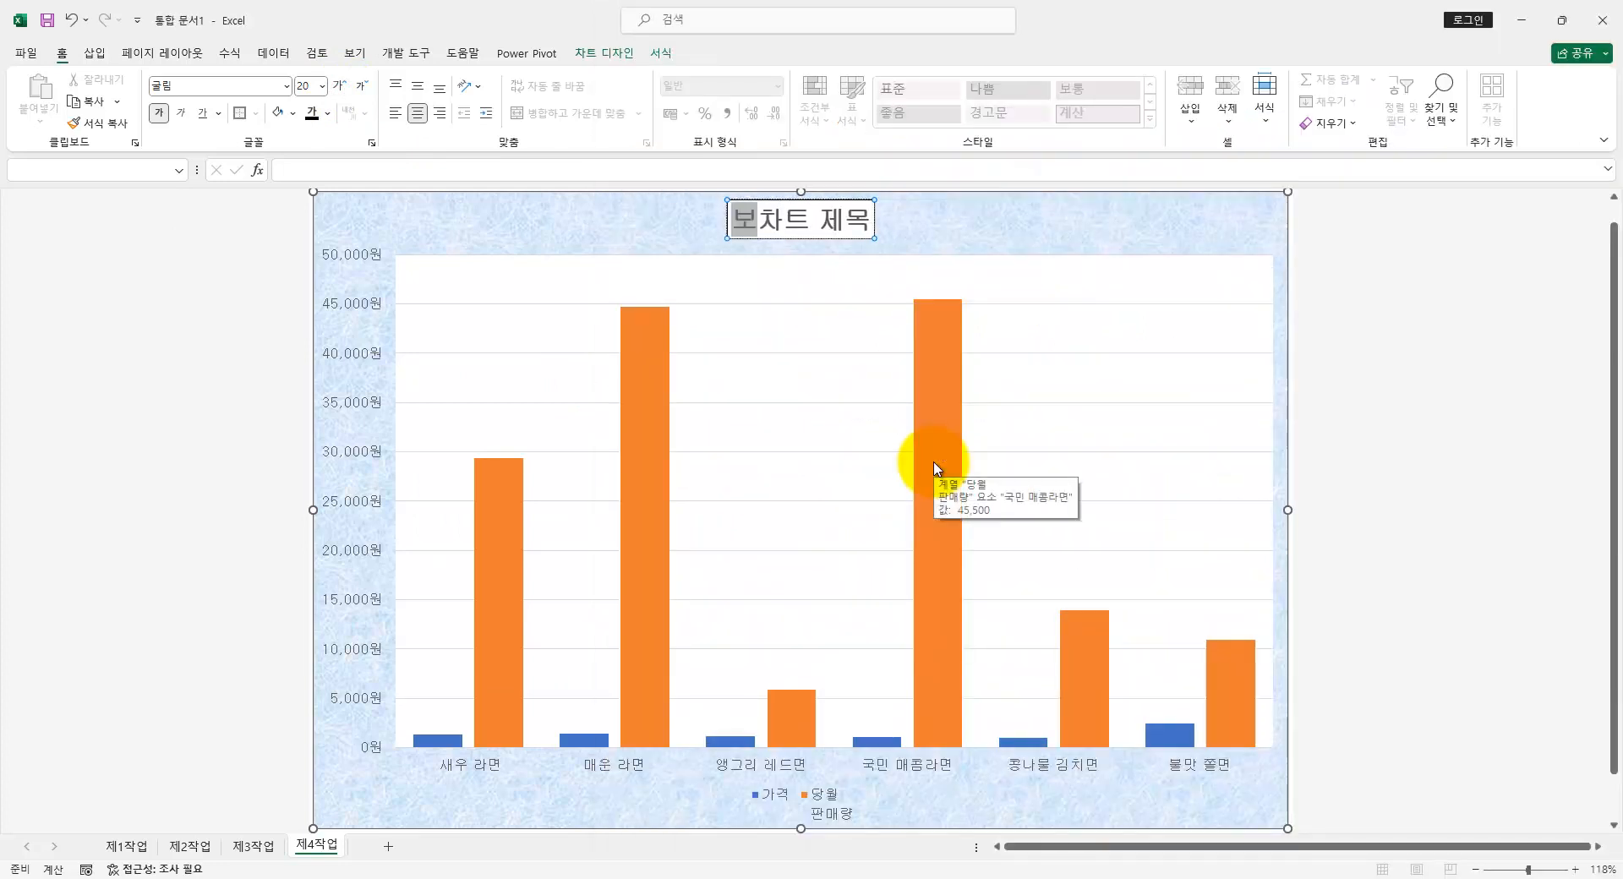
type("지 및 종이람면")
key("alt+Tab")
key("alt+Tab")
type("판매")
type(" 현호")
key("Delete")
key("Delete")
key("Delete")
key("Delete")
key("Delete")
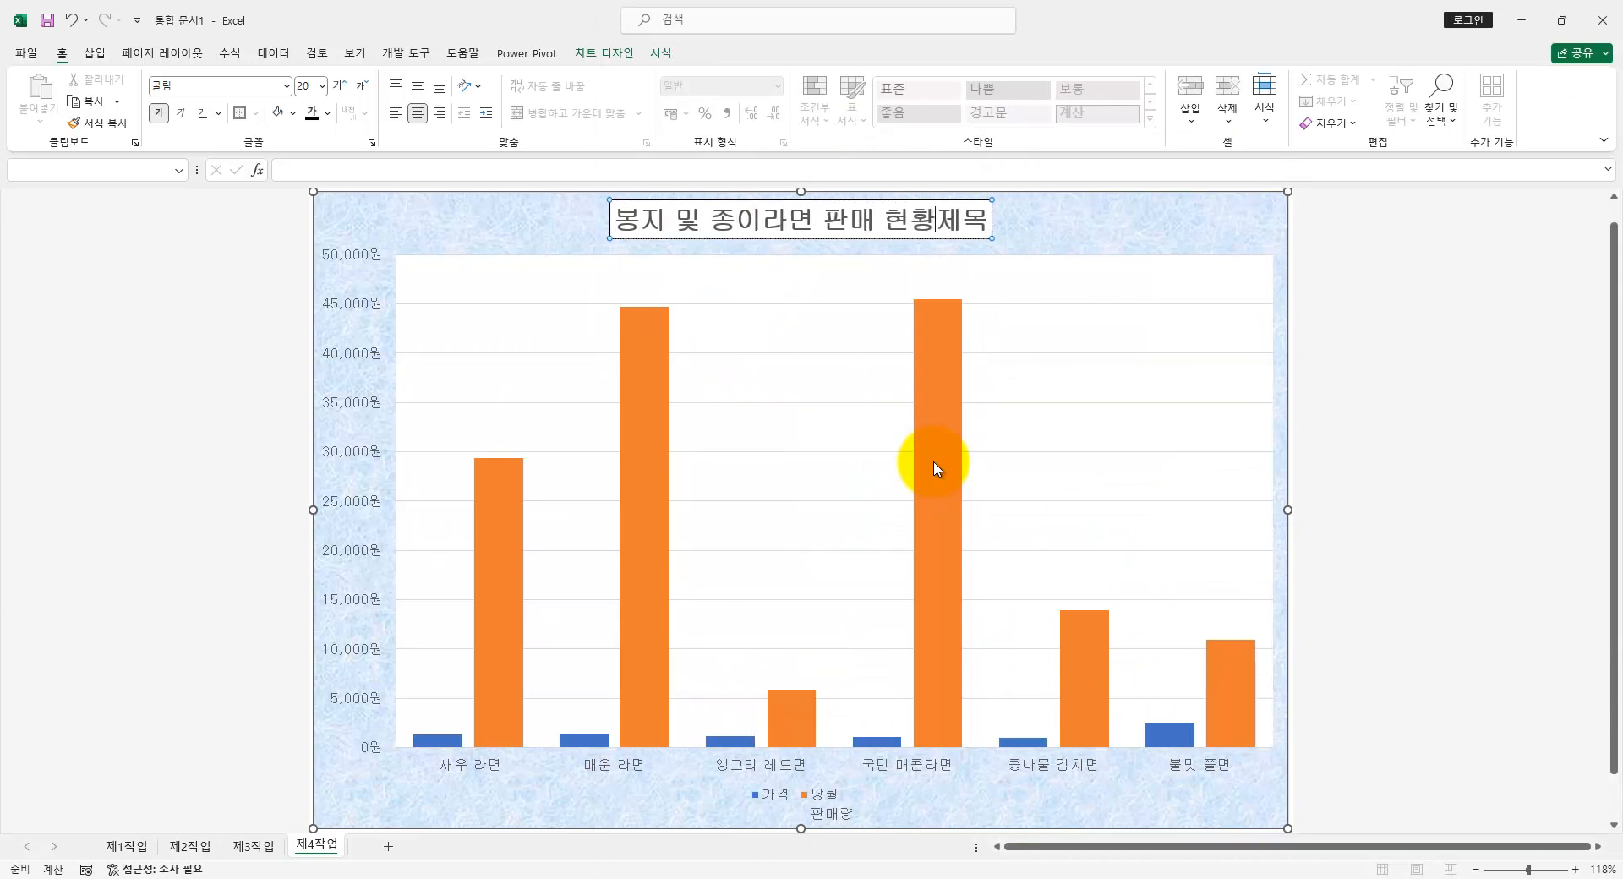
- Compare the chart title with condition (6) in the exam PDF and read the following series format condition
key("alt+Tab")
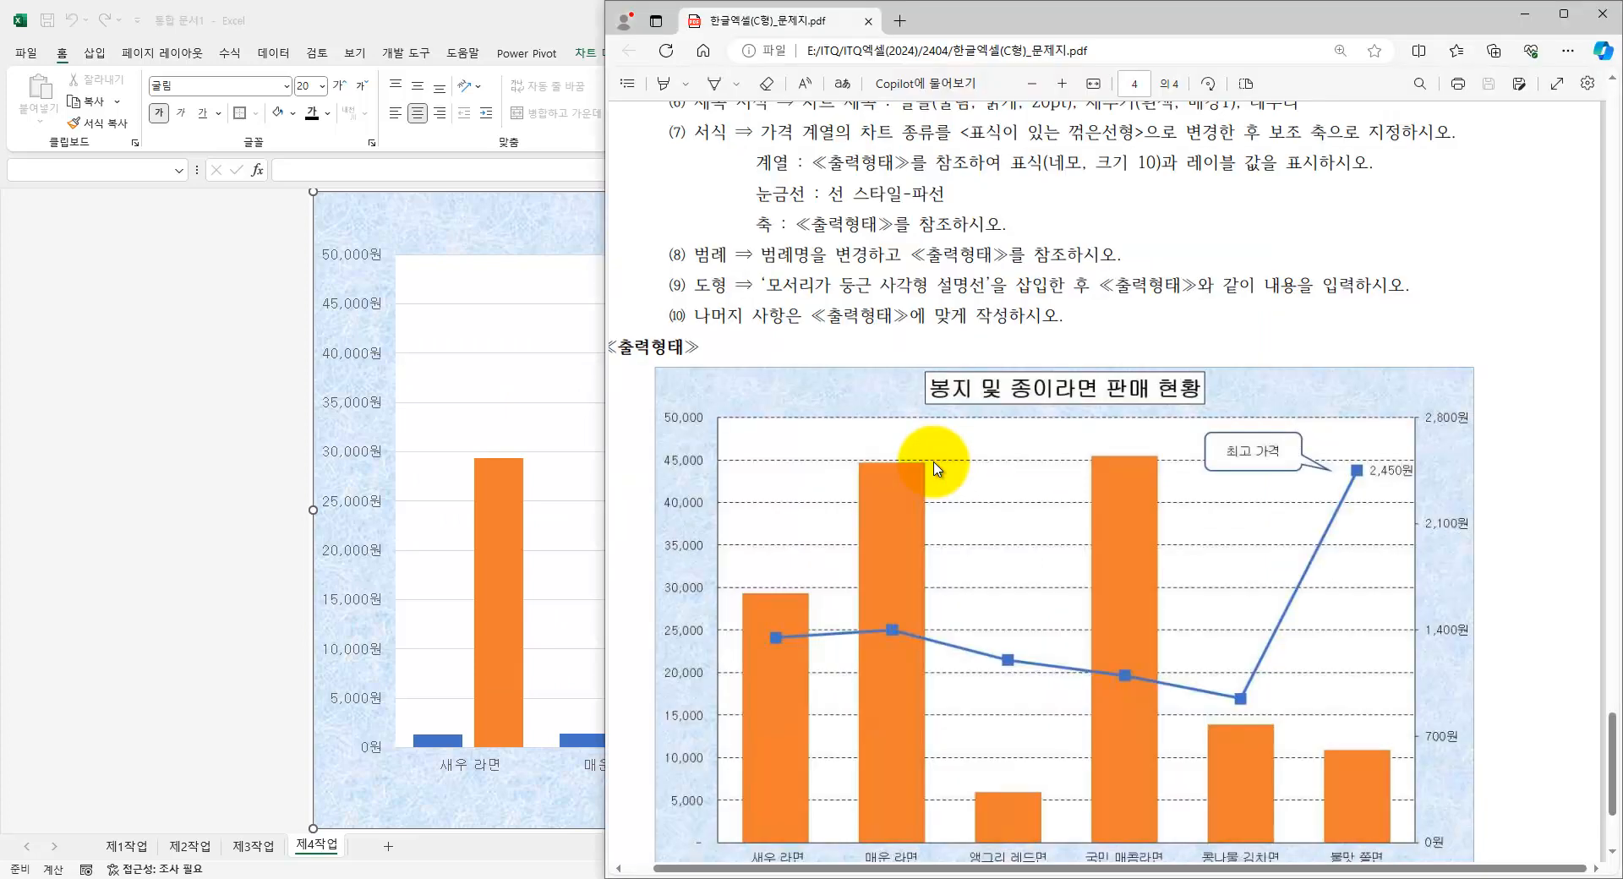
scroll(937, 469, "up", 4)
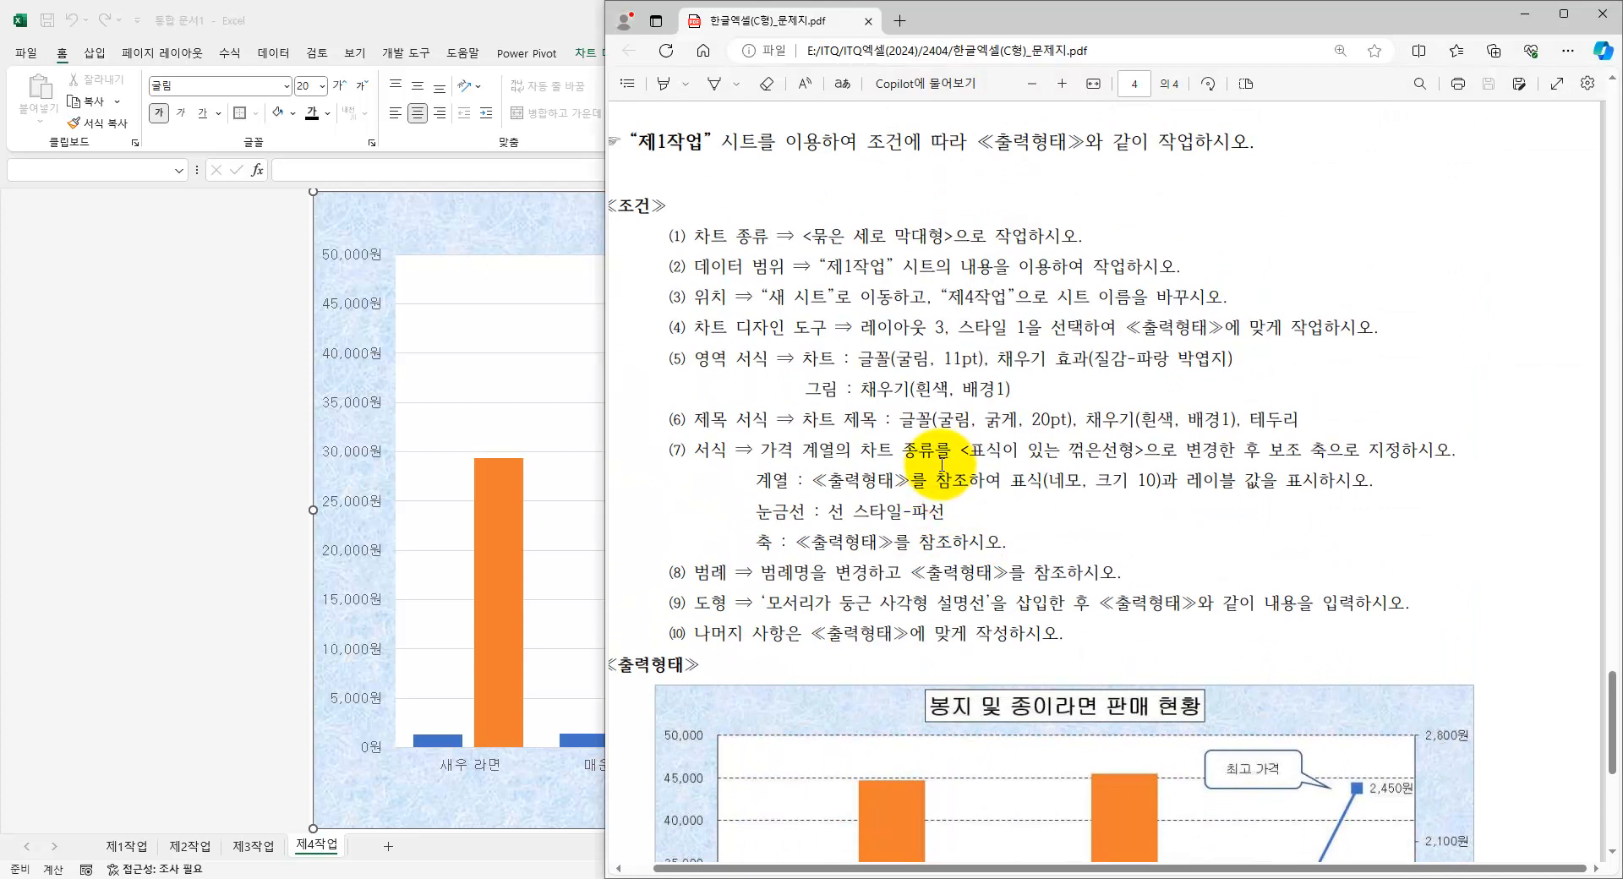
key("ctrl+1")
left_click(935, 473)
left_click_drag(695, 432, 1286, 438)
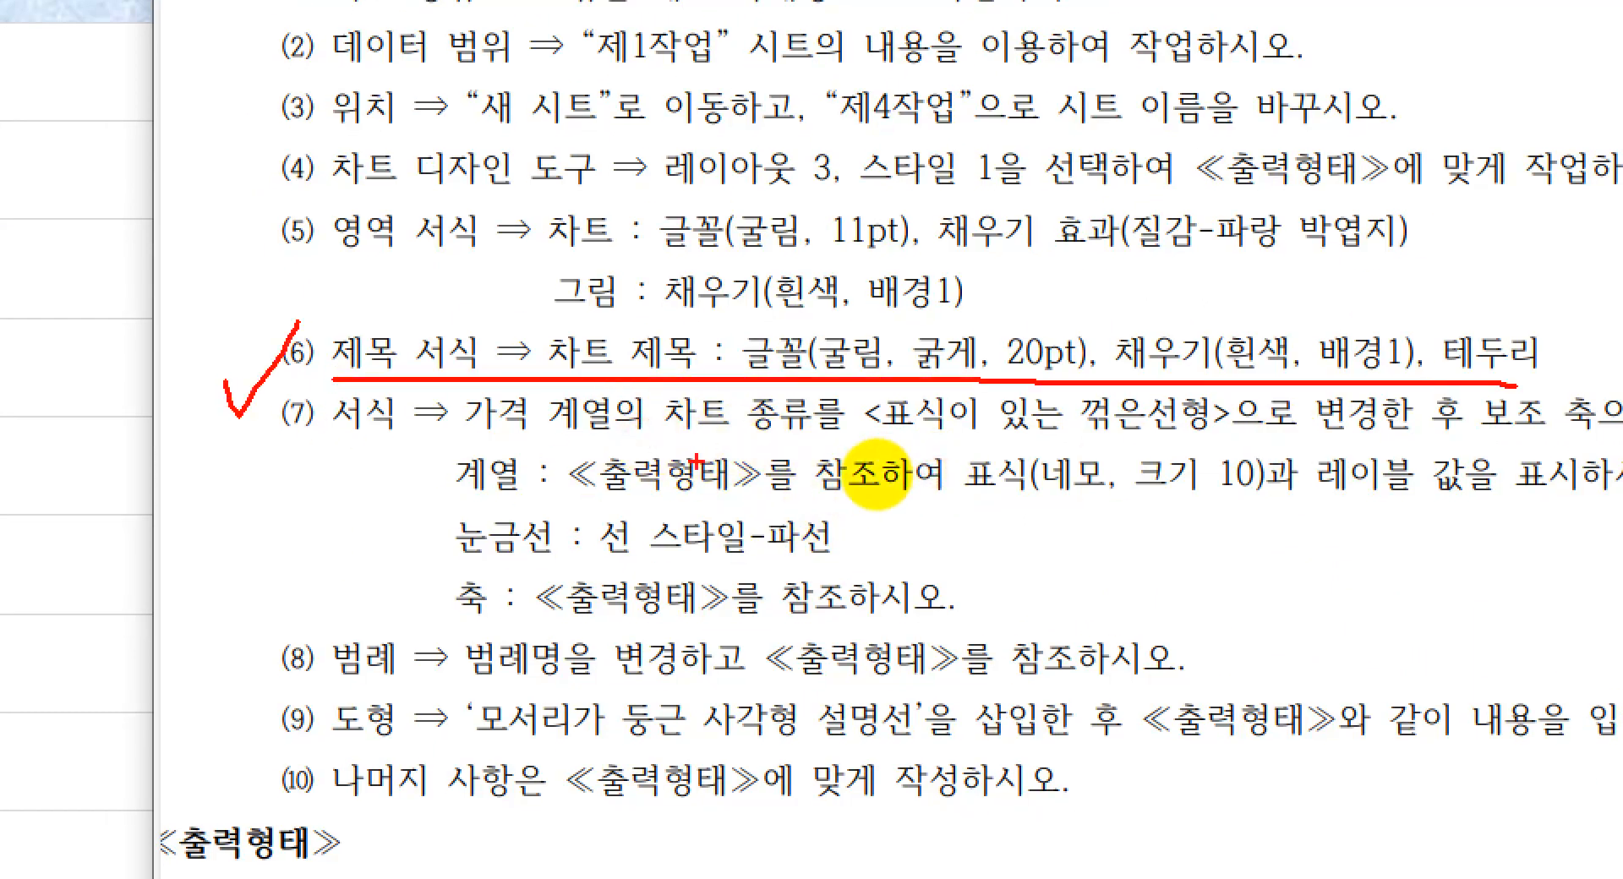
left_click_drag(615, 447, 1298, 449)
key("Escape")
key("alt+Tab")
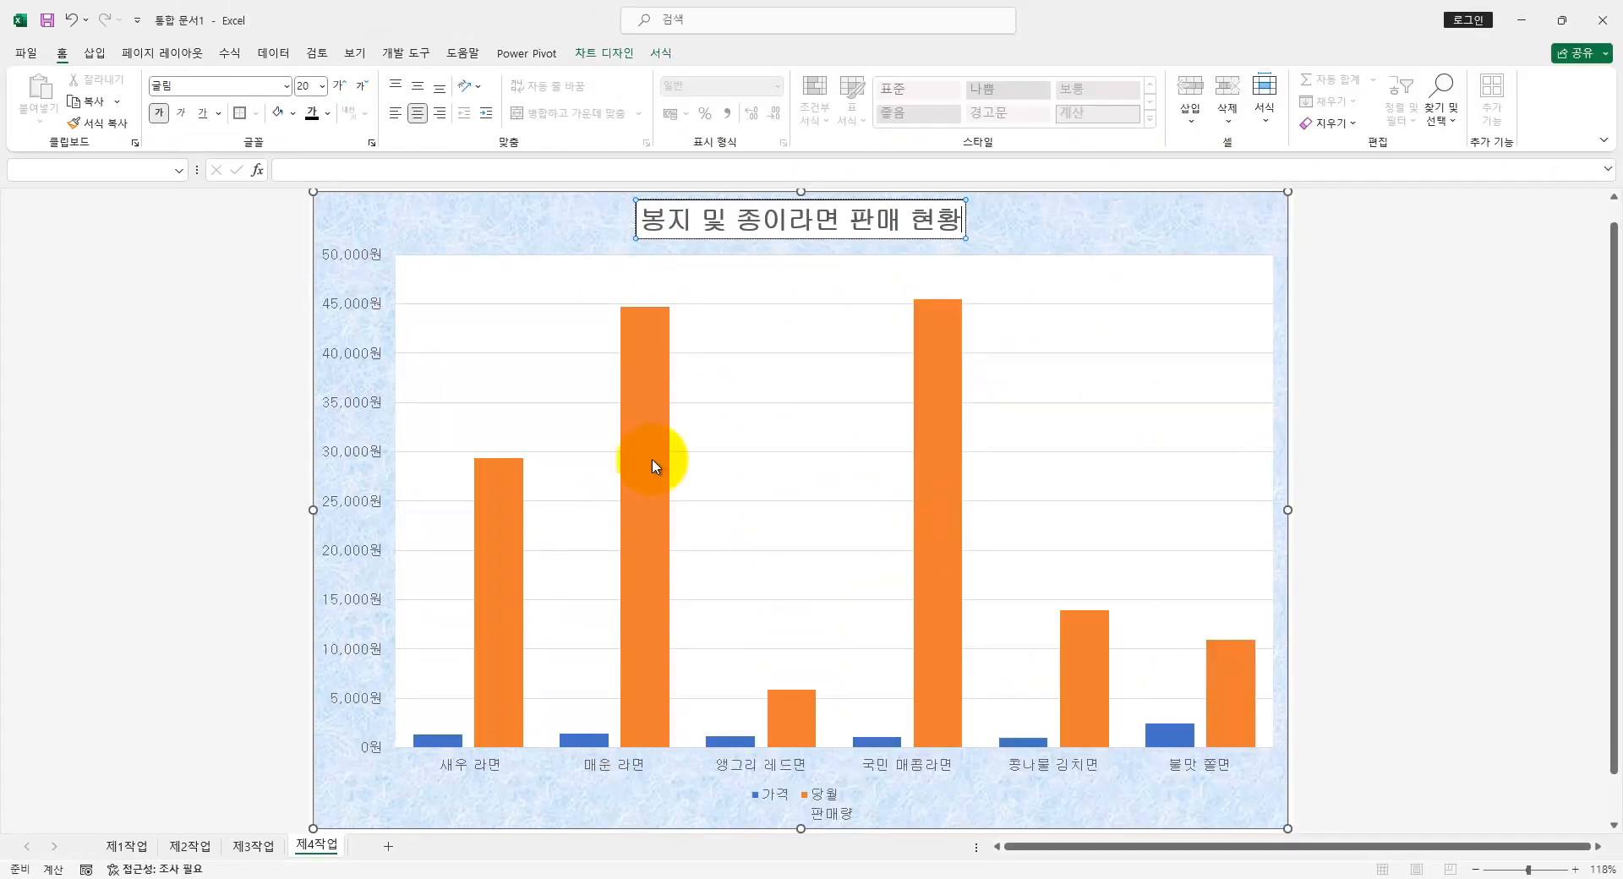
- Change the 가격 series to 표식이 있는 꺾은선형 on the secondary axis, following condition (7) in the exam PDF
right_click(653, 368)
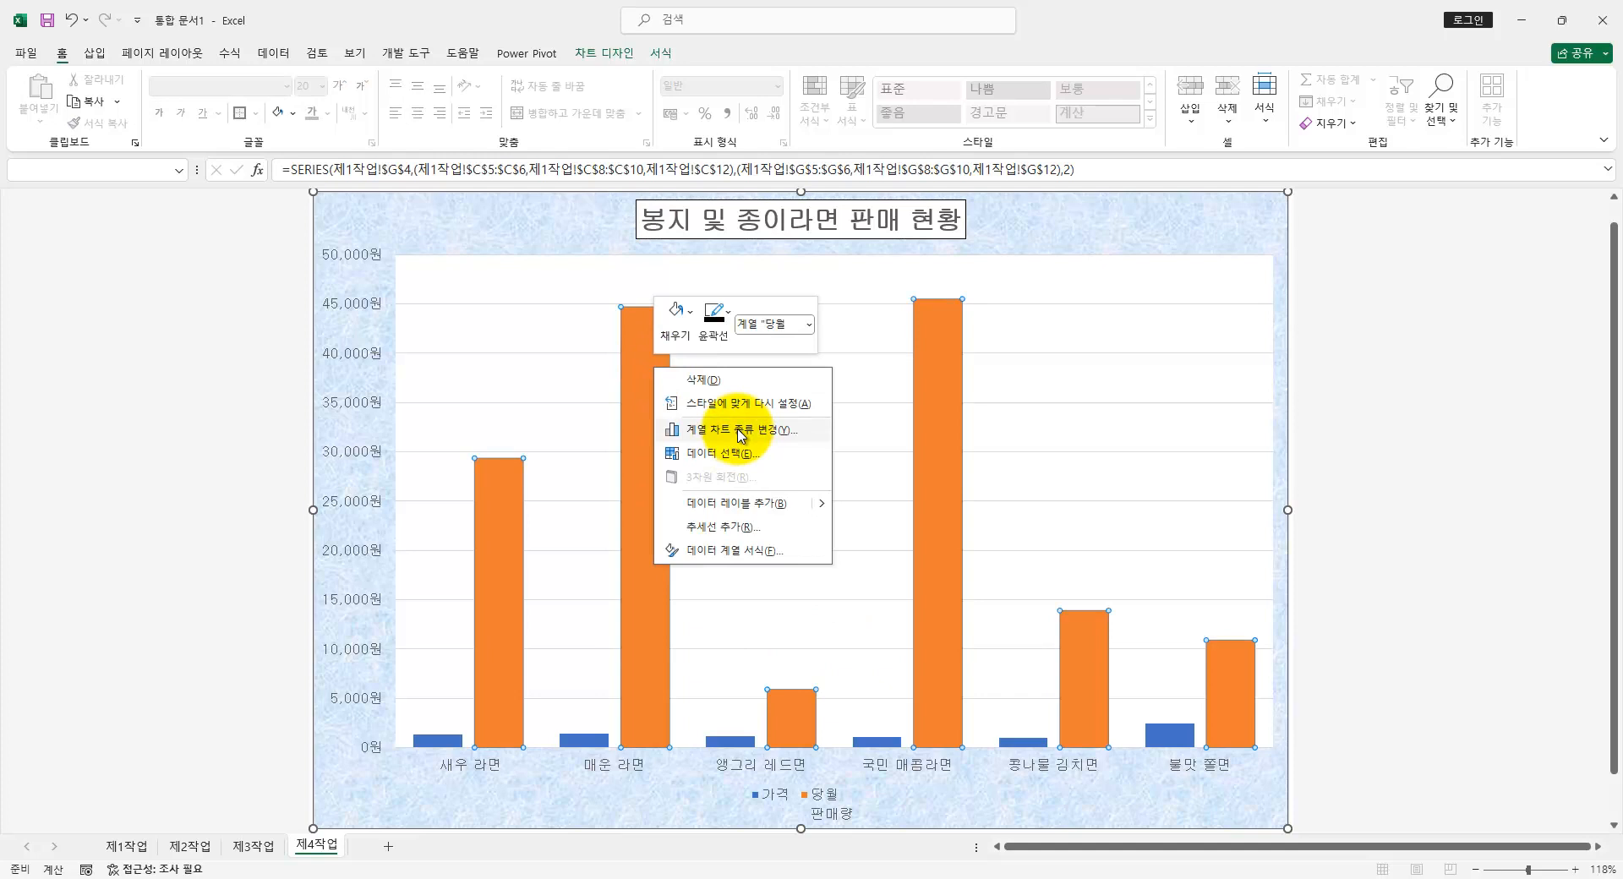
left_click(740, 435)
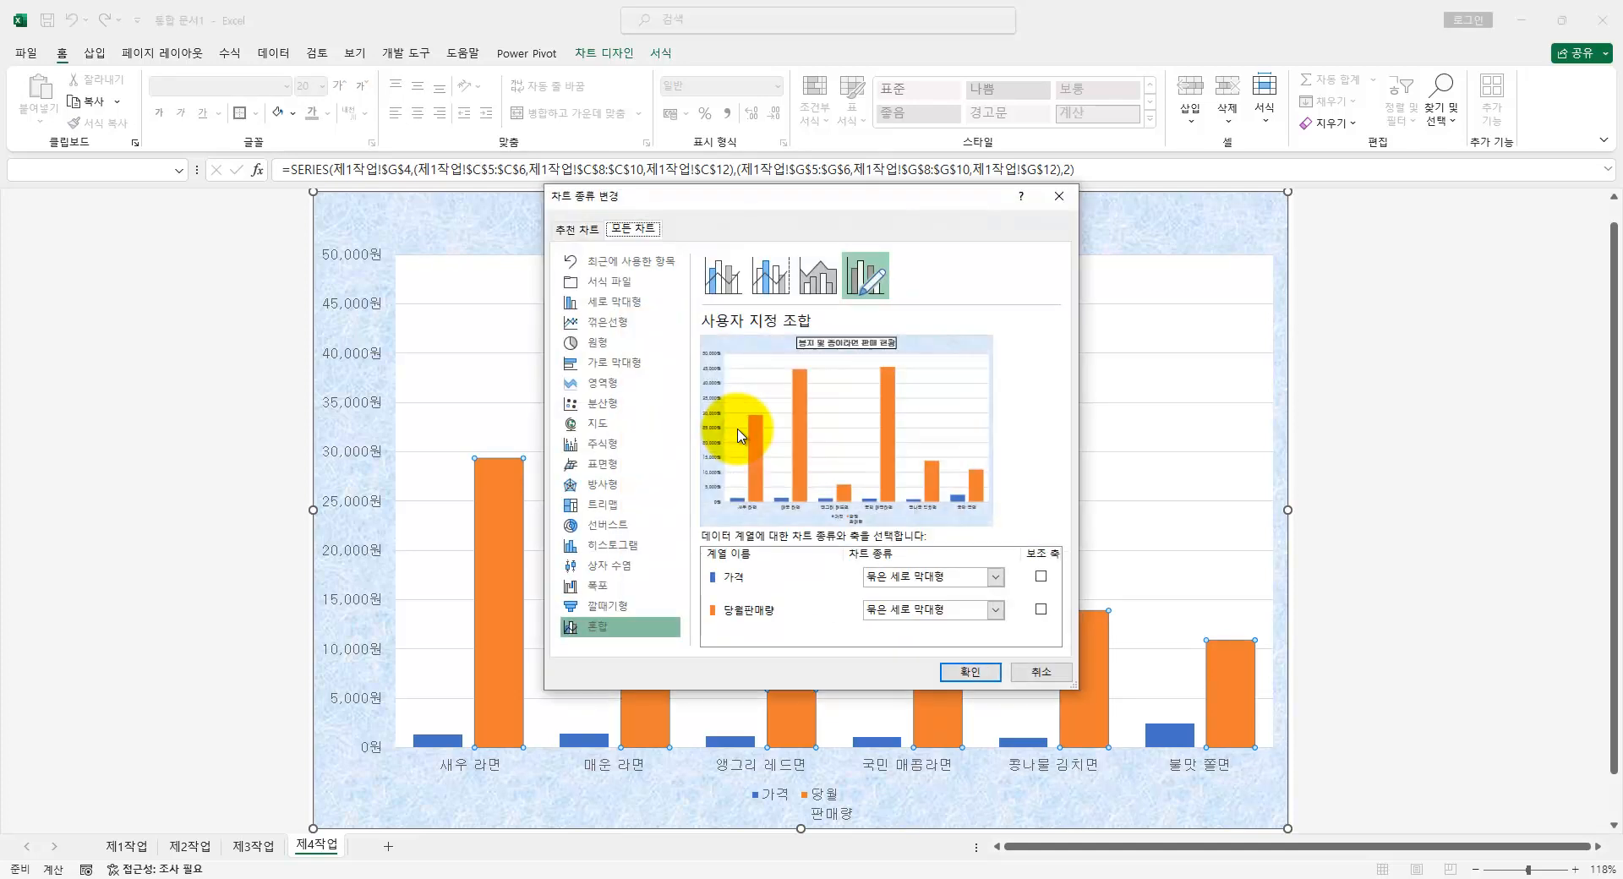
key("alt+Tab")
key("ctrl+1")
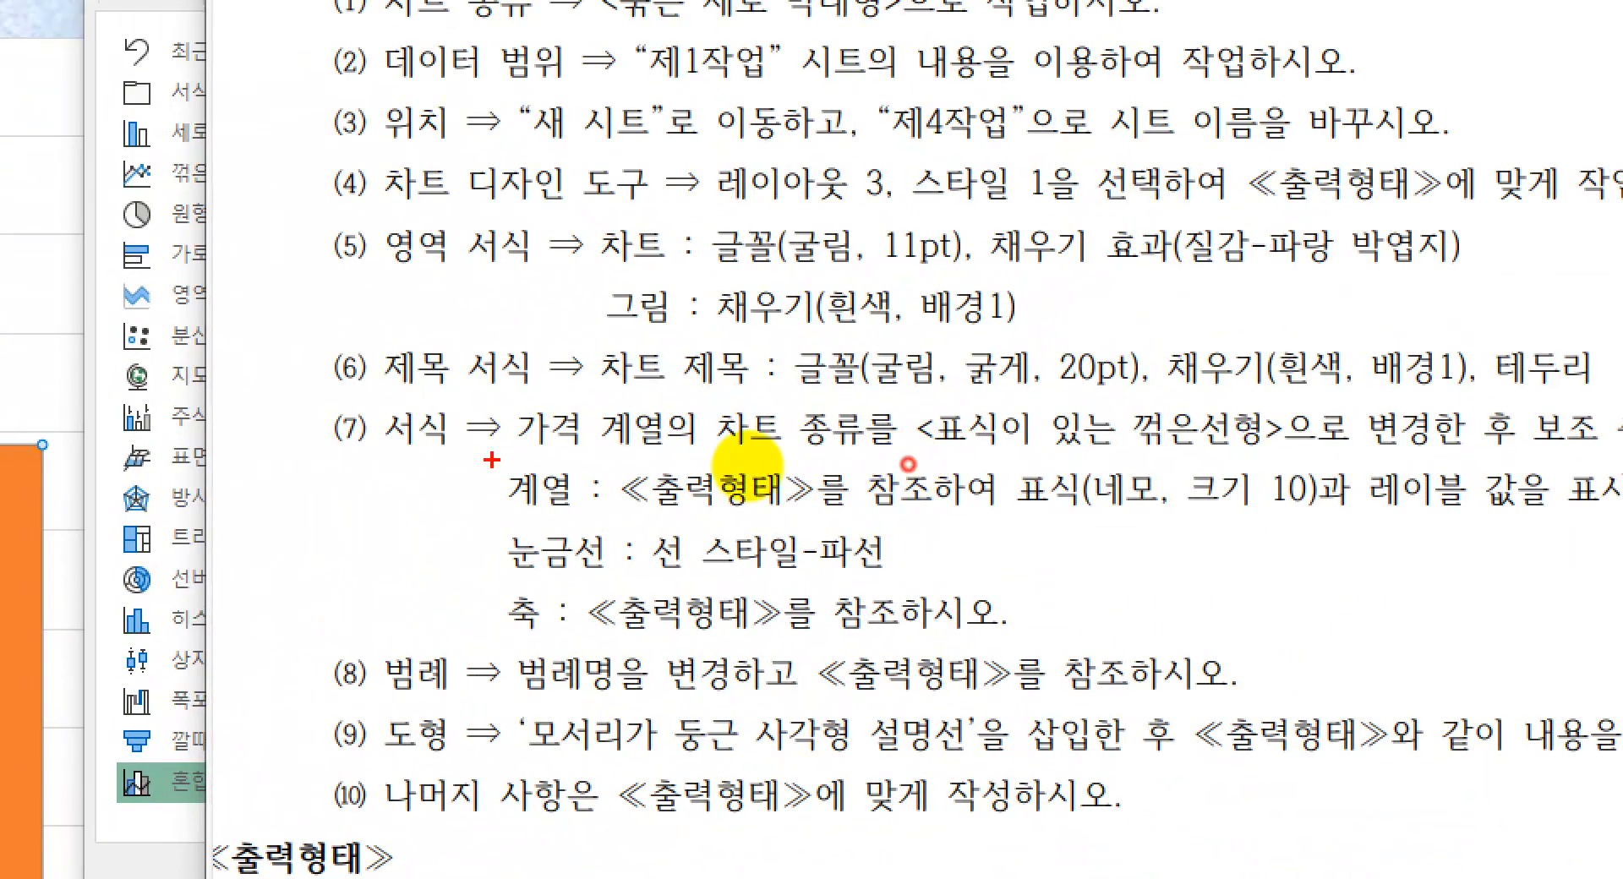
left_click_drag(638, 381, 647, 463)
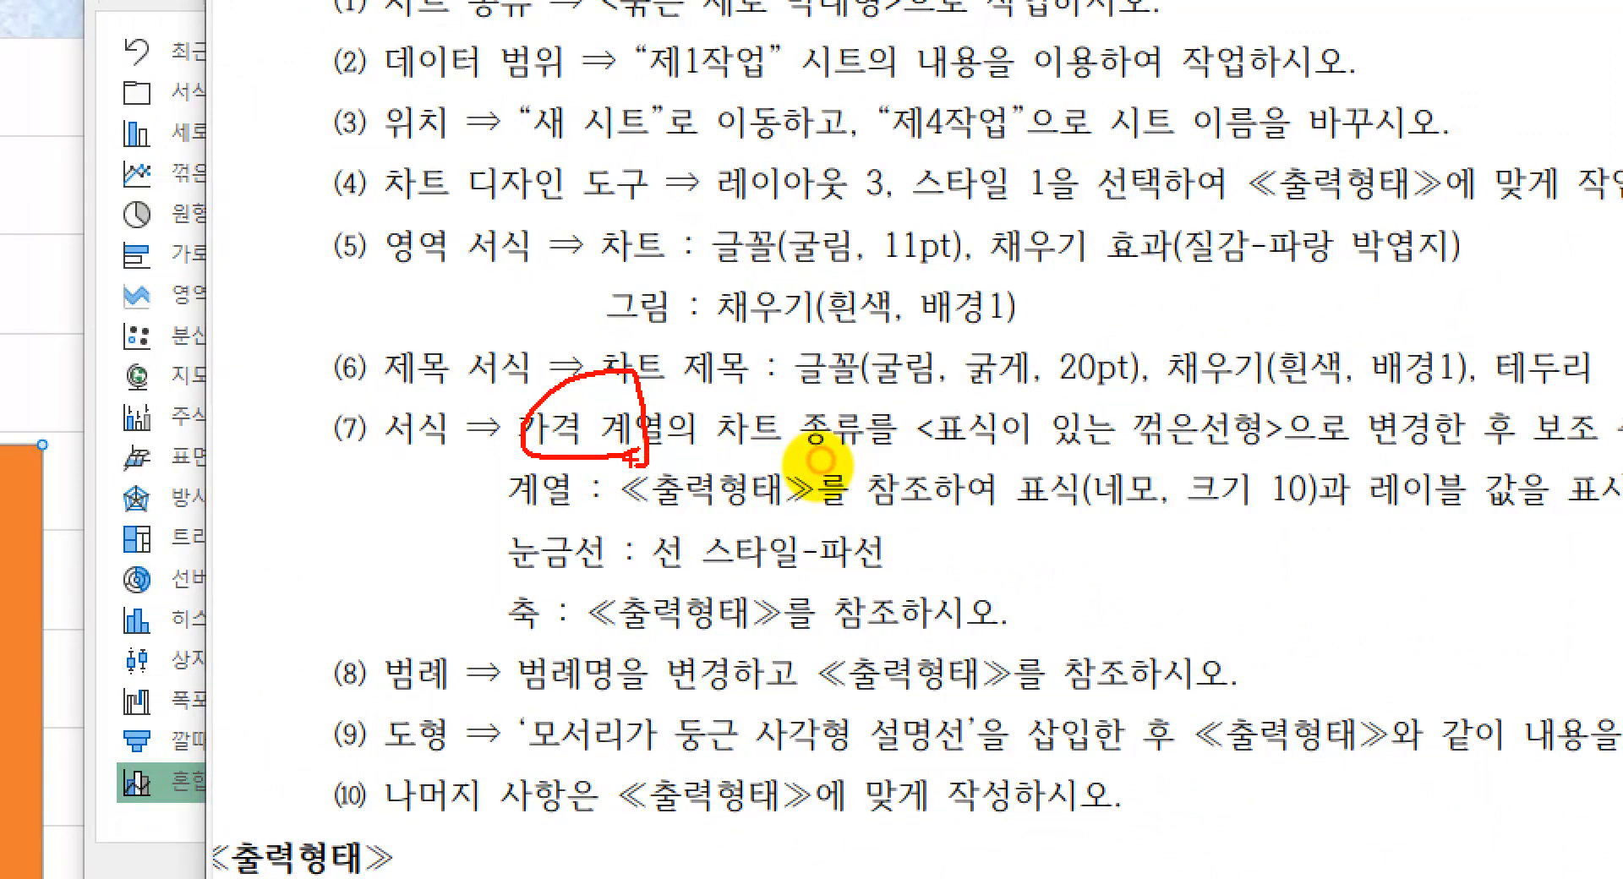
left_click_drag(916, 459, 1447, 459)
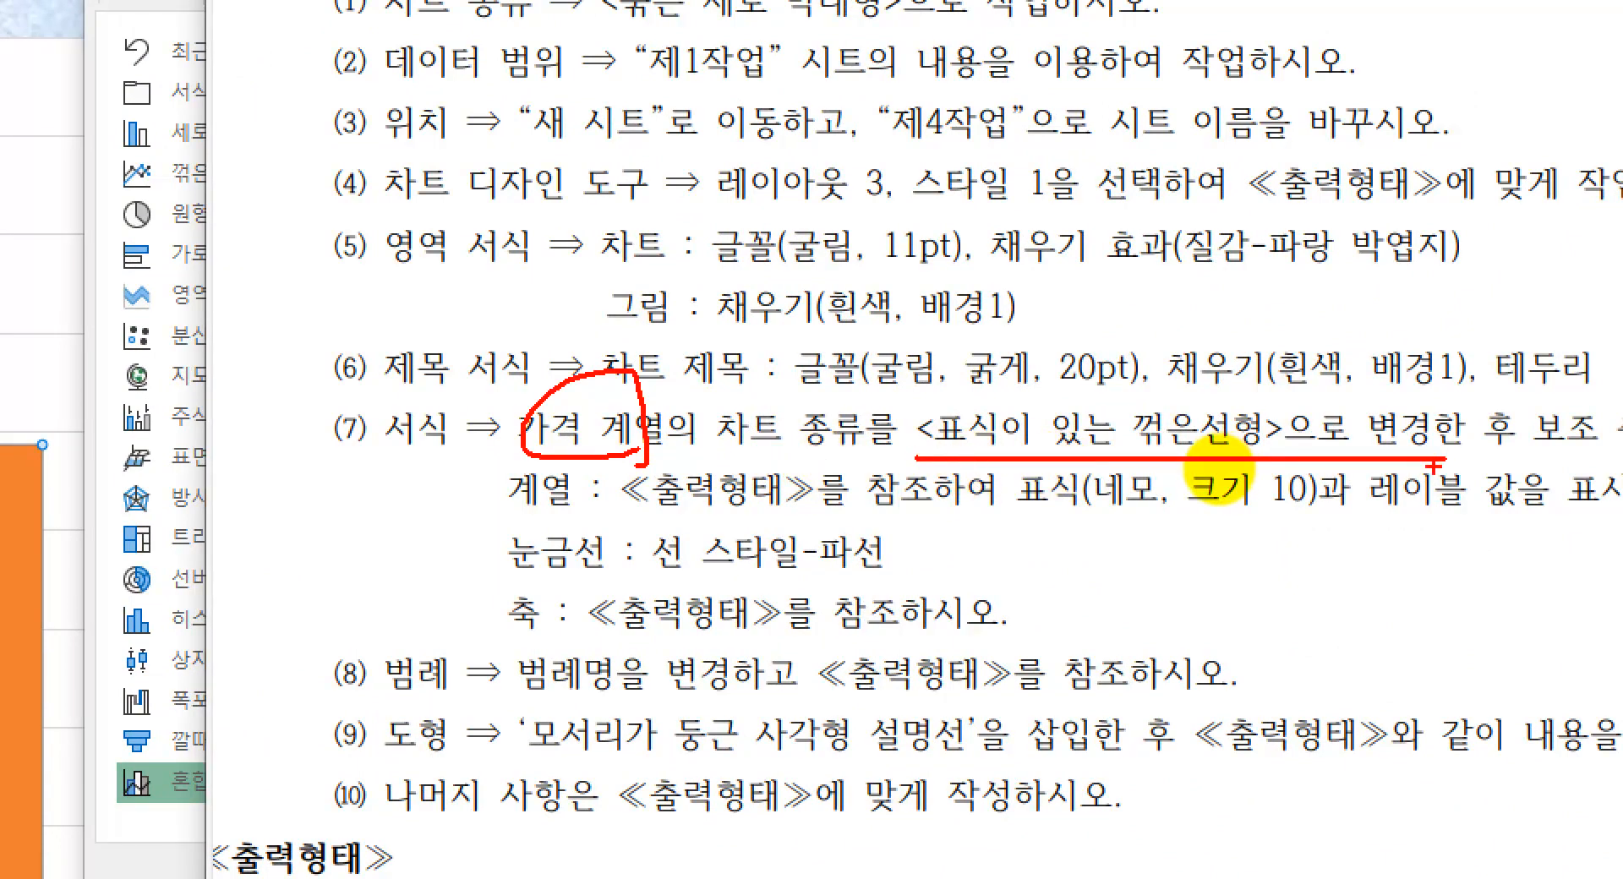
key("Escape")
key("alt+Tab")
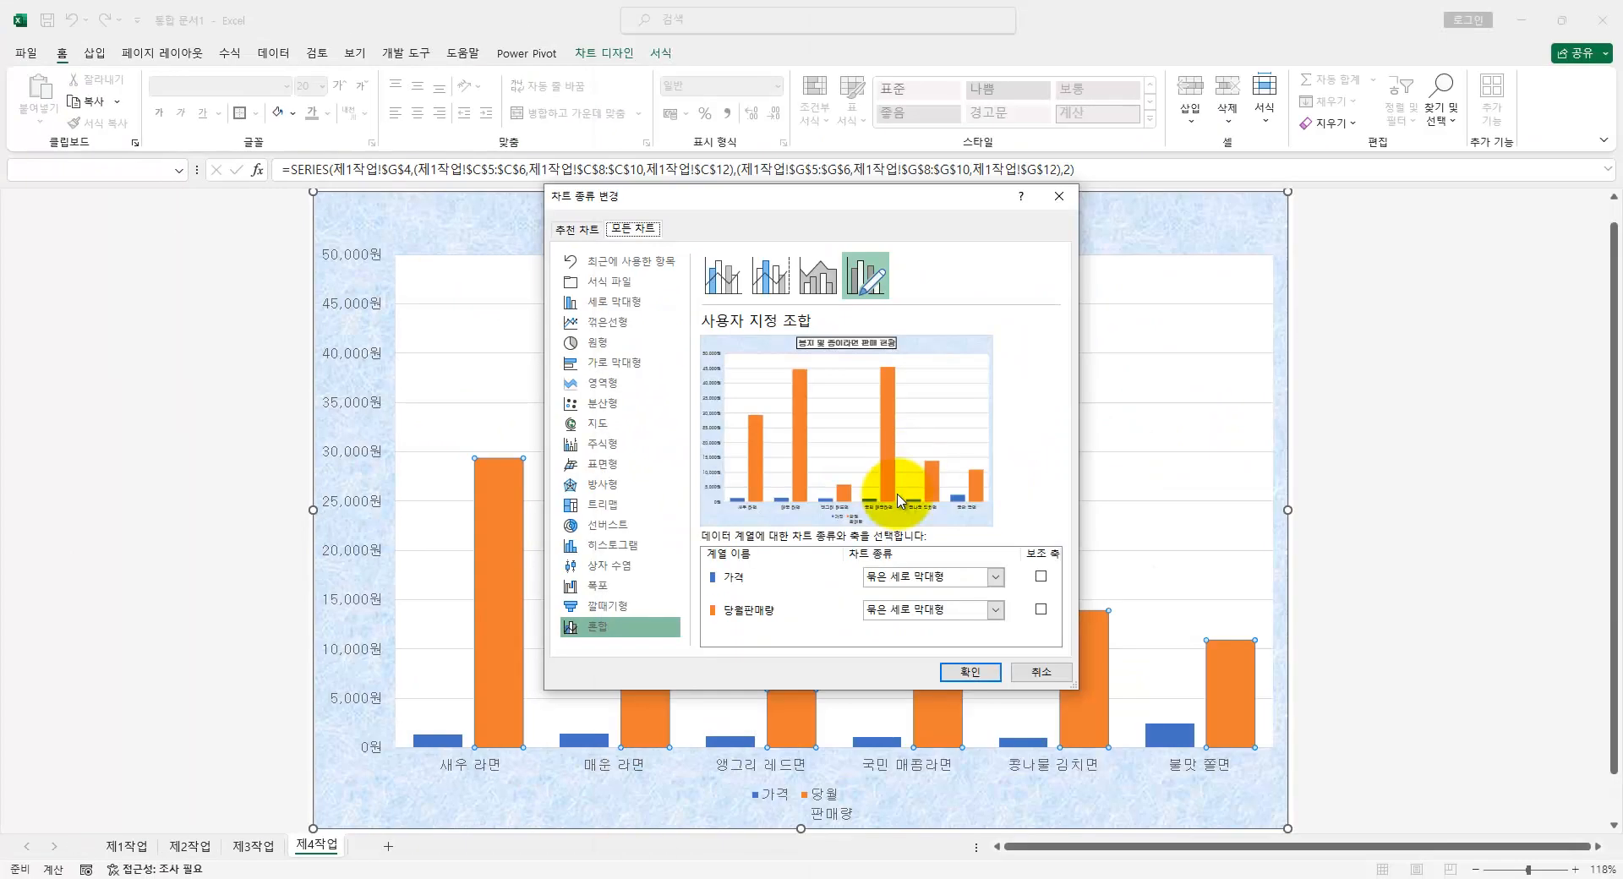
left_click(940, 577)
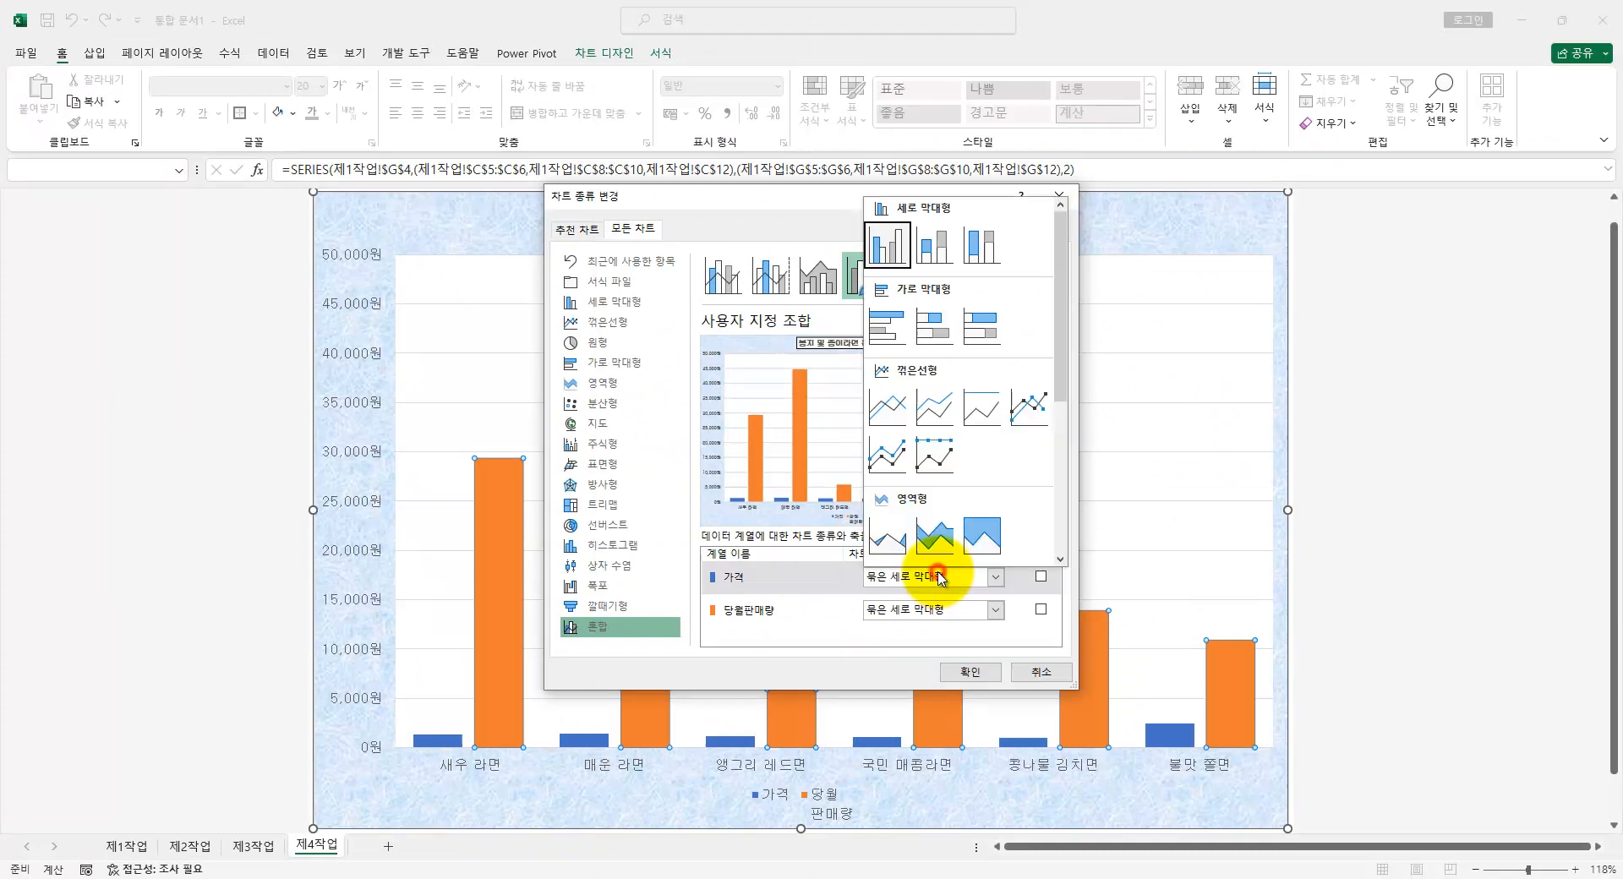
left_click(1030, 409)
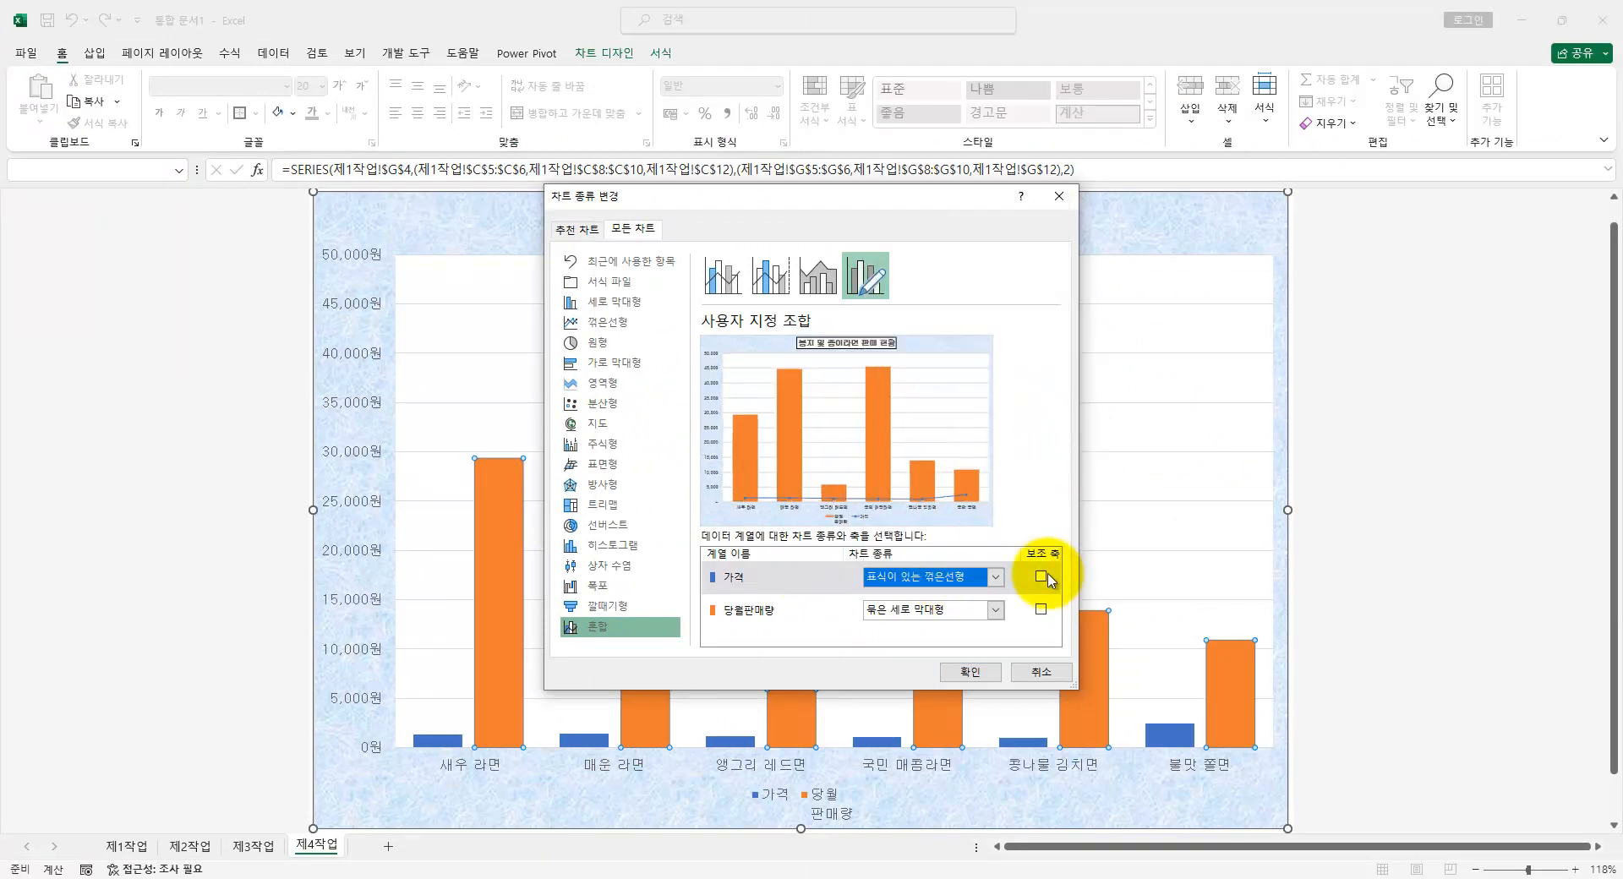
left_click(1042, 577)
left_click(972, 672)
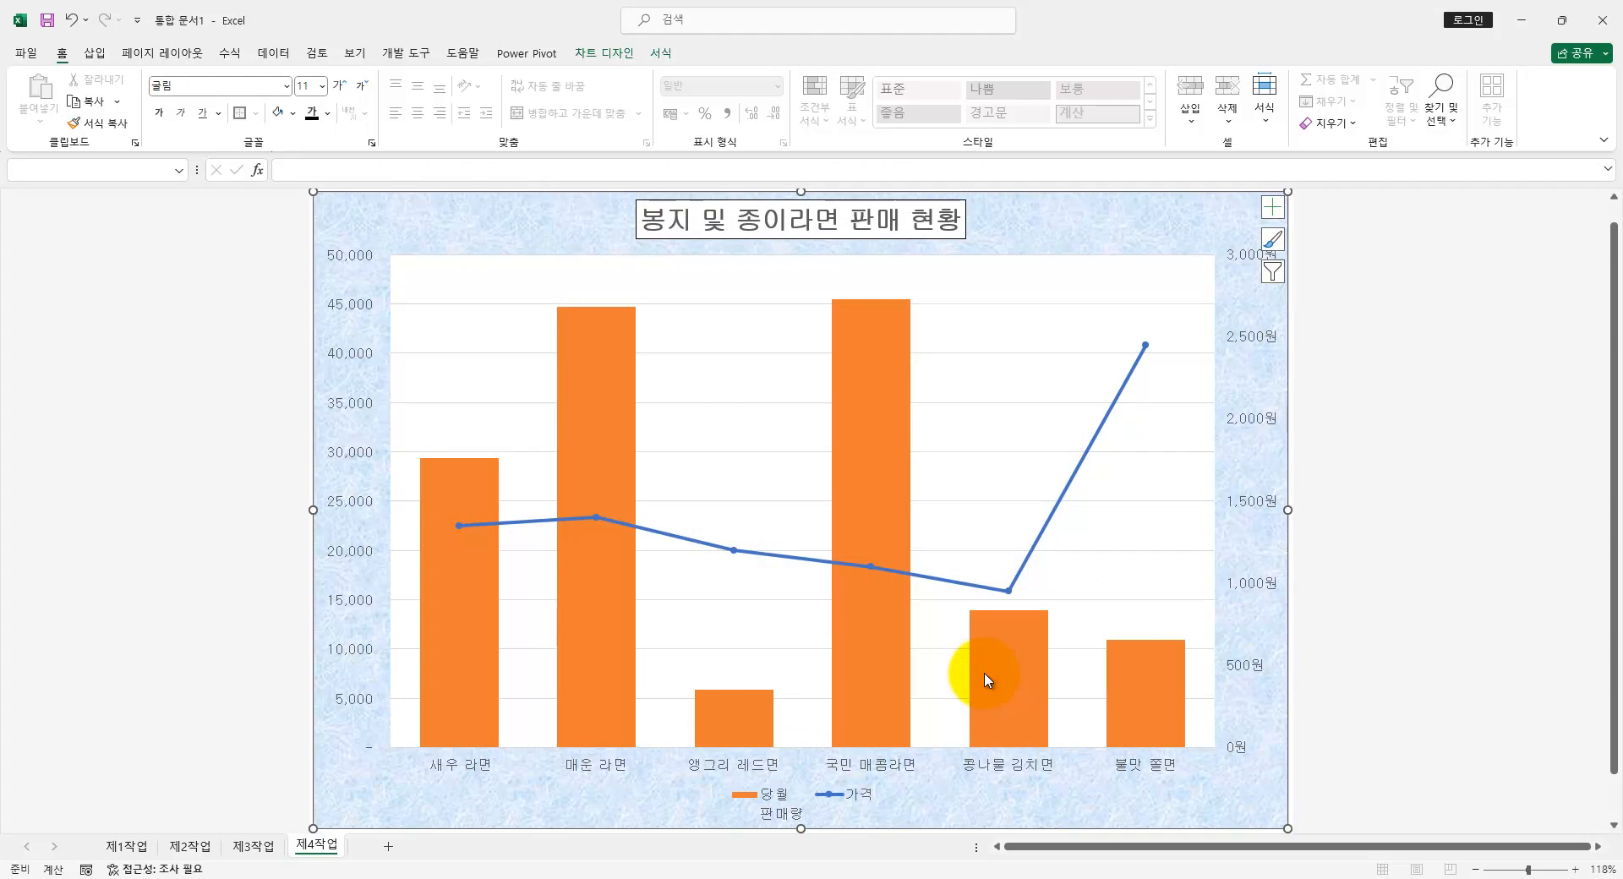
- Set the 가격 line's markers to the built-in square shape at size 10, following the series condition in the exam PDF
key("alt+Tab")
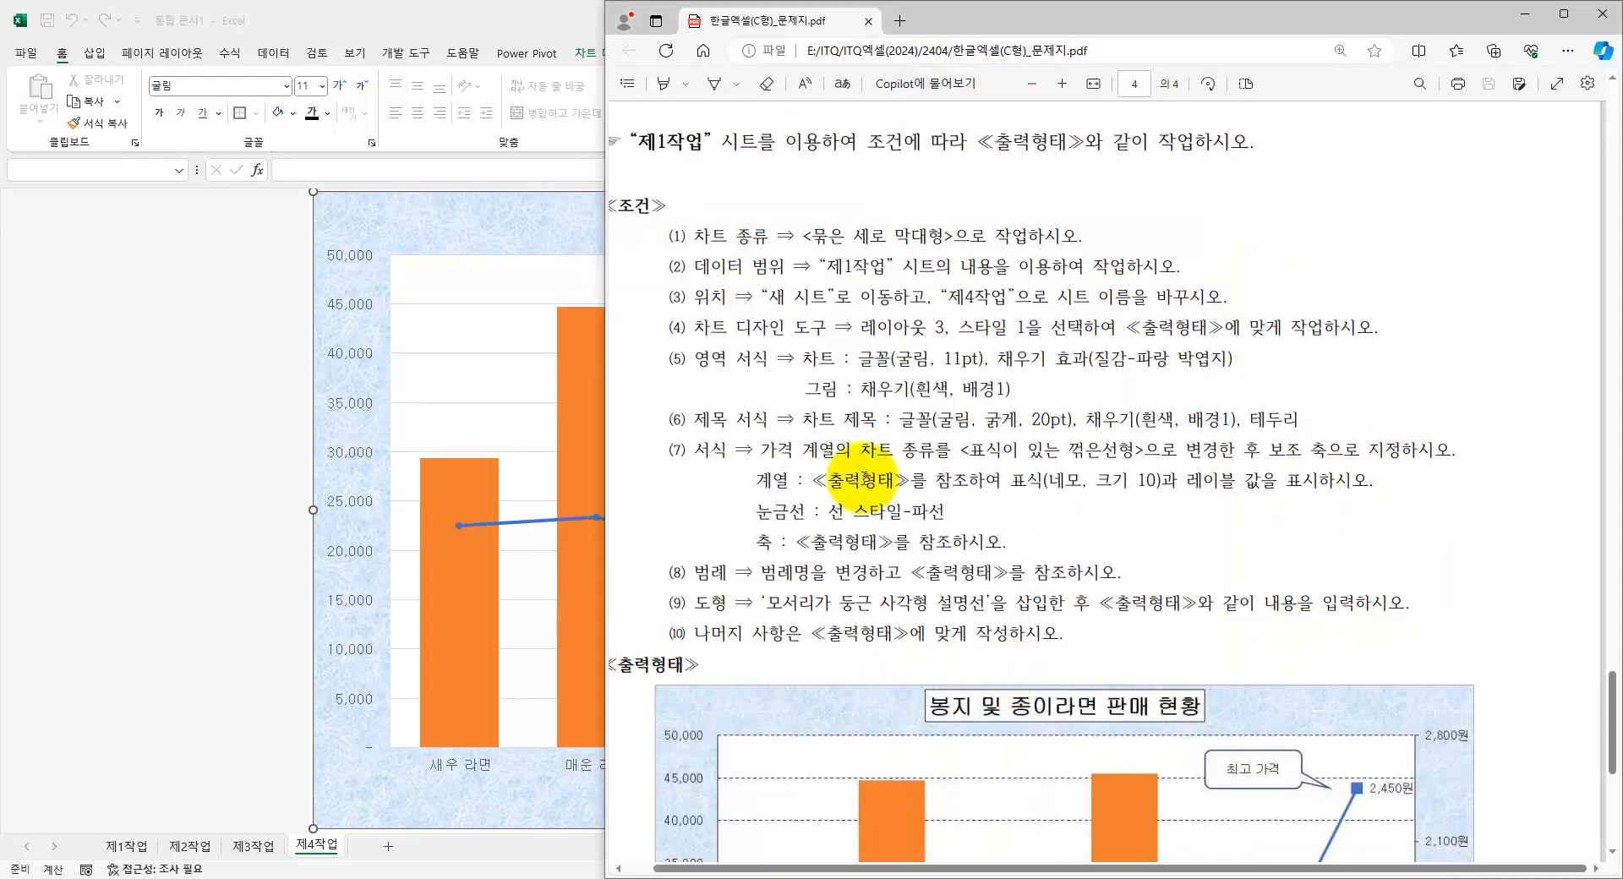
left_click_drag(1001, 483, 1138, 485)
left_click(1020, 485)
key("alt+Tab")
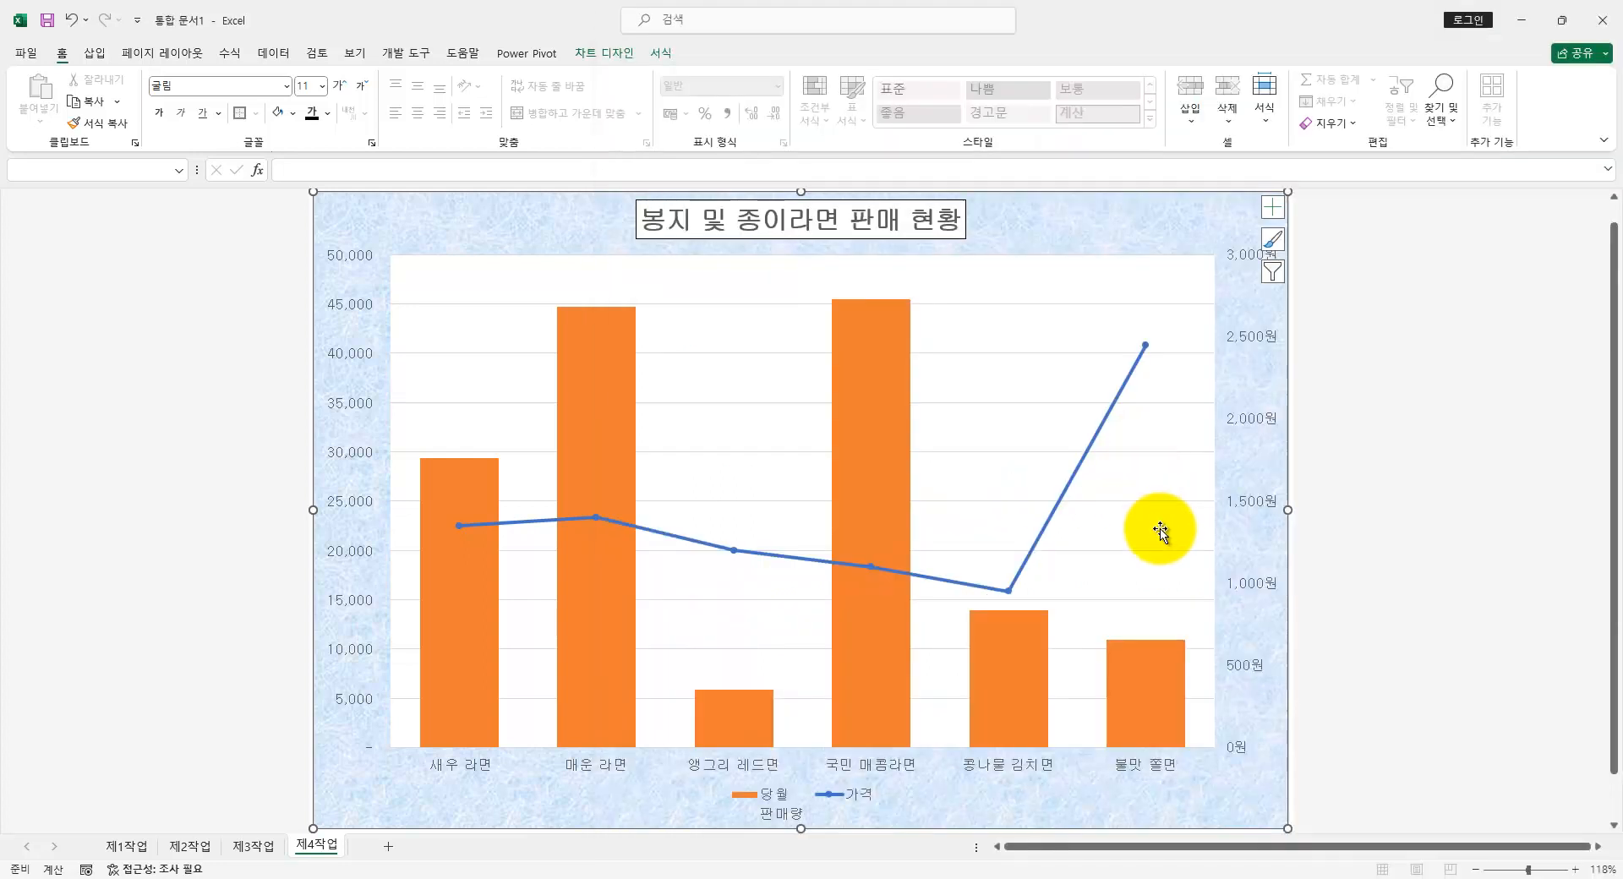
double_click(1095, 439)
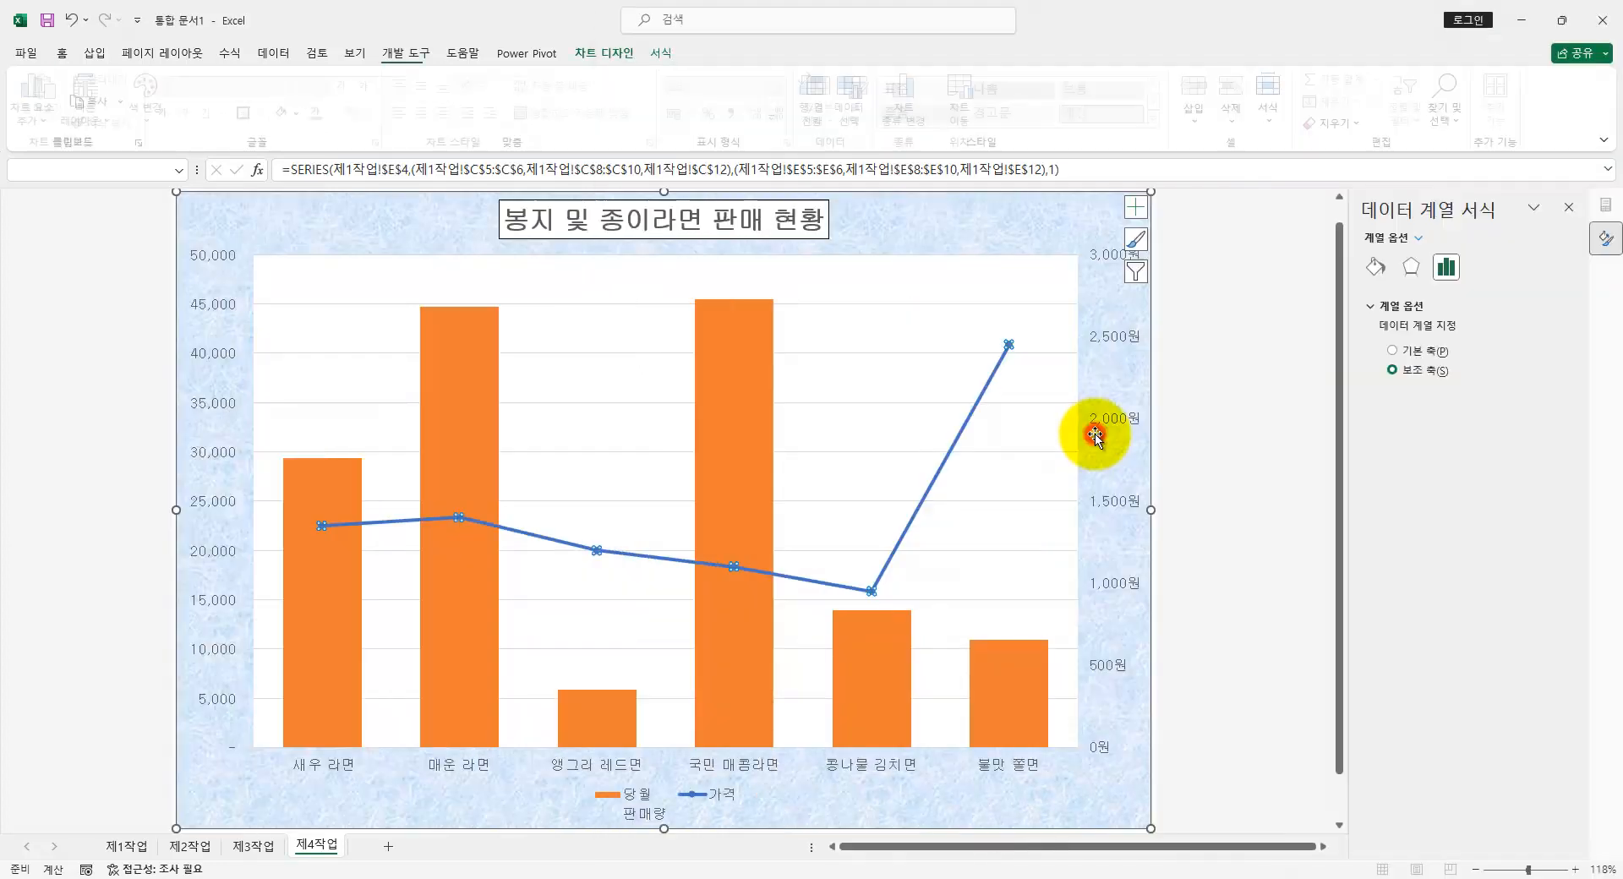
left_click(1375, 267)
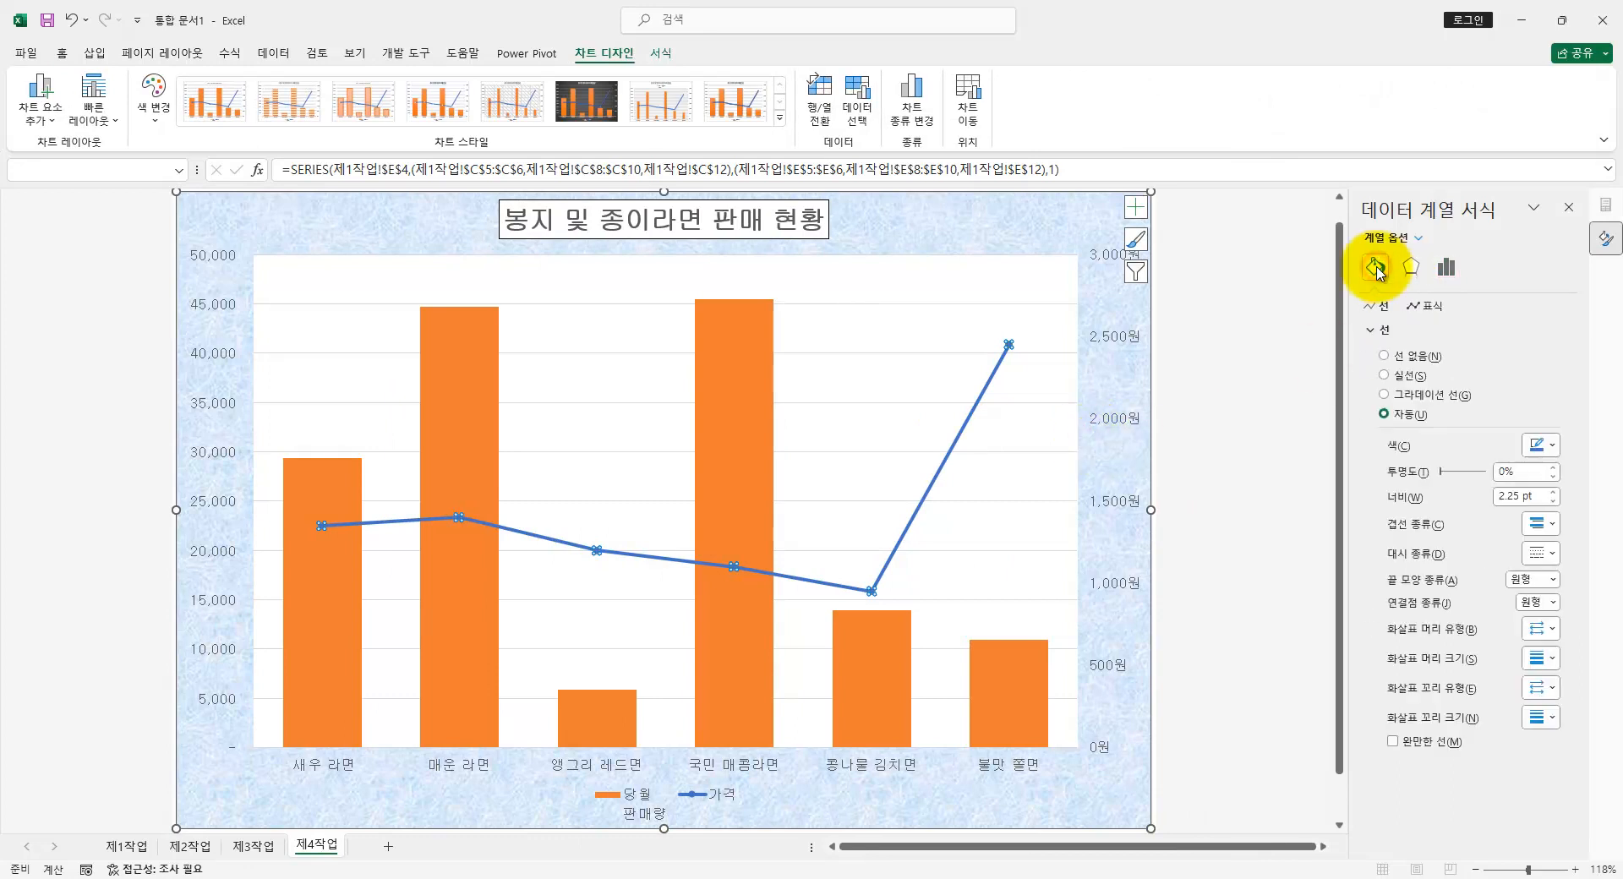
left_click(1430, 307)
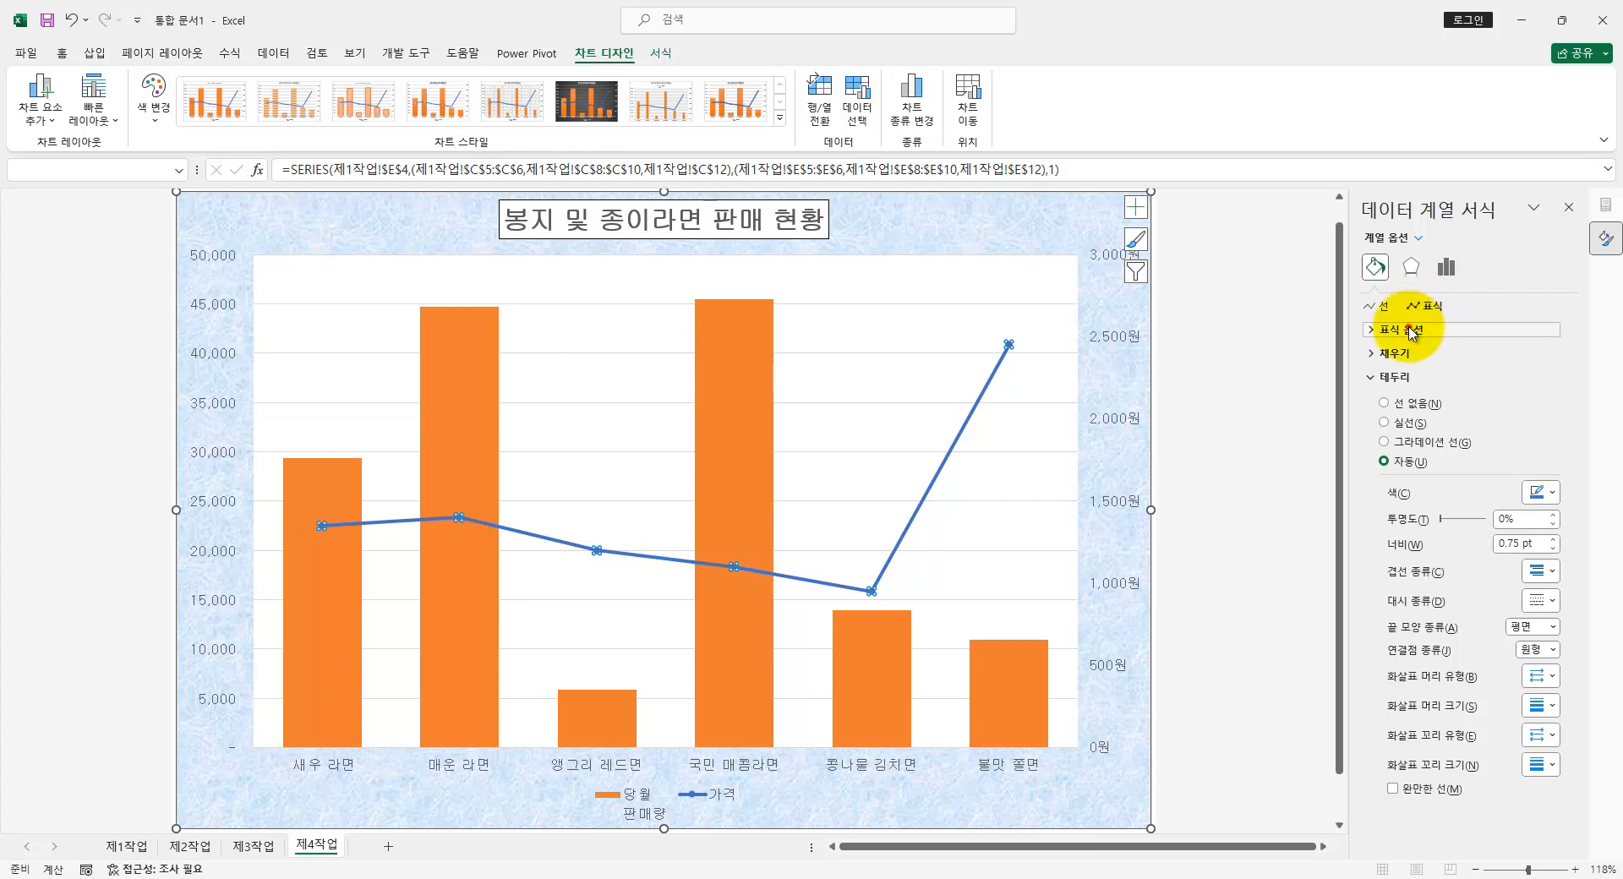
left_click(1403, 329)
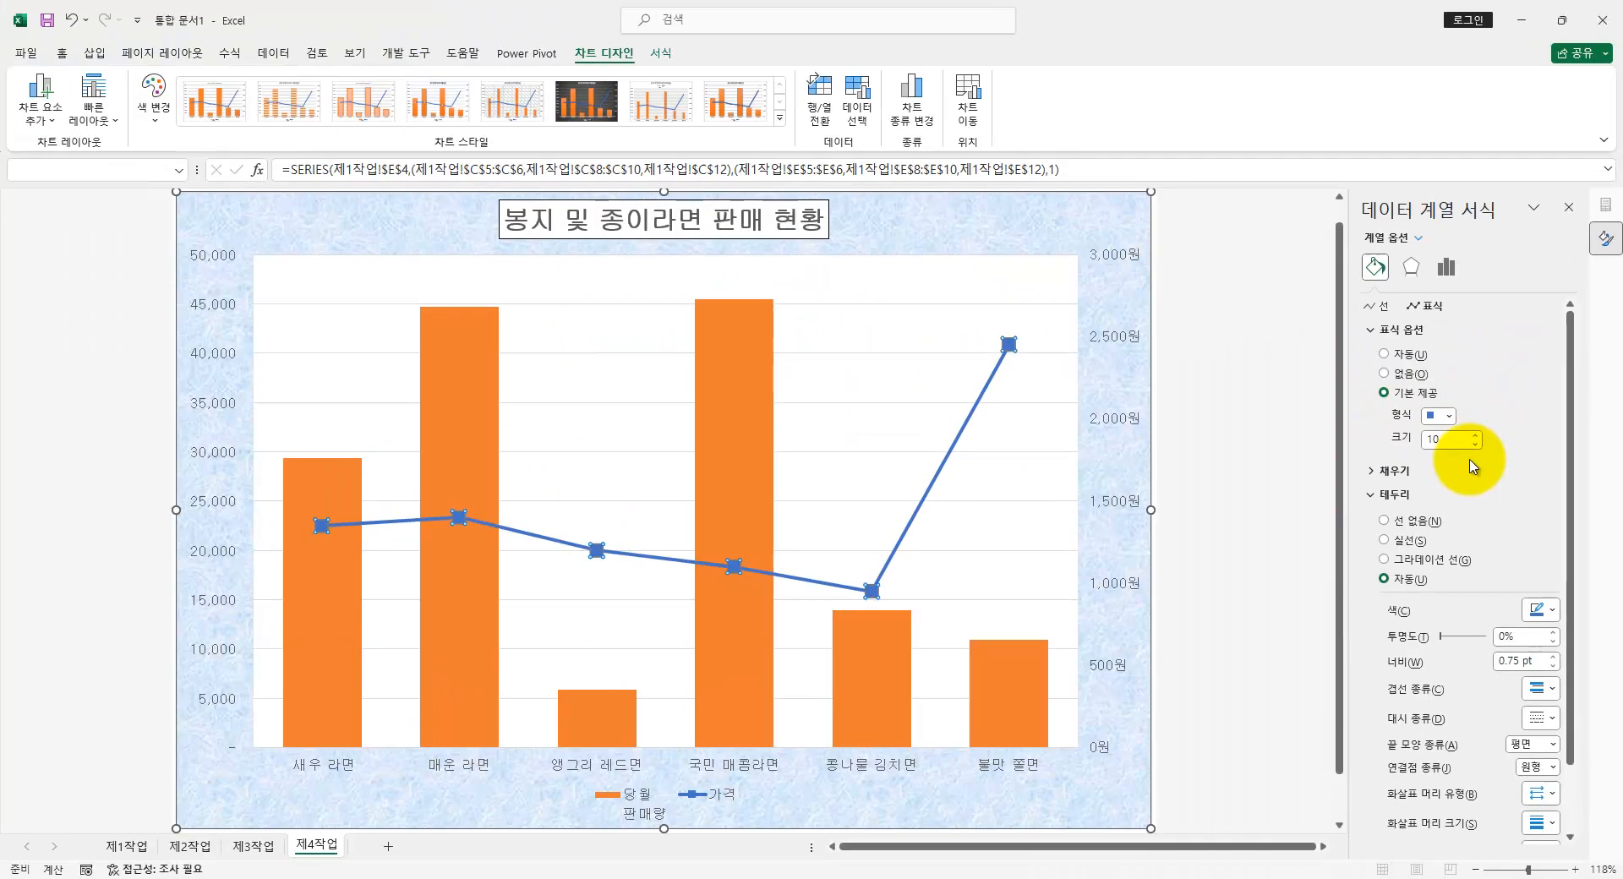
- Add a data label to the right of the 가격 line's 불맛 쫄면 point, following the 출력형태 chart in the exam PDF
key("alt+Tab")
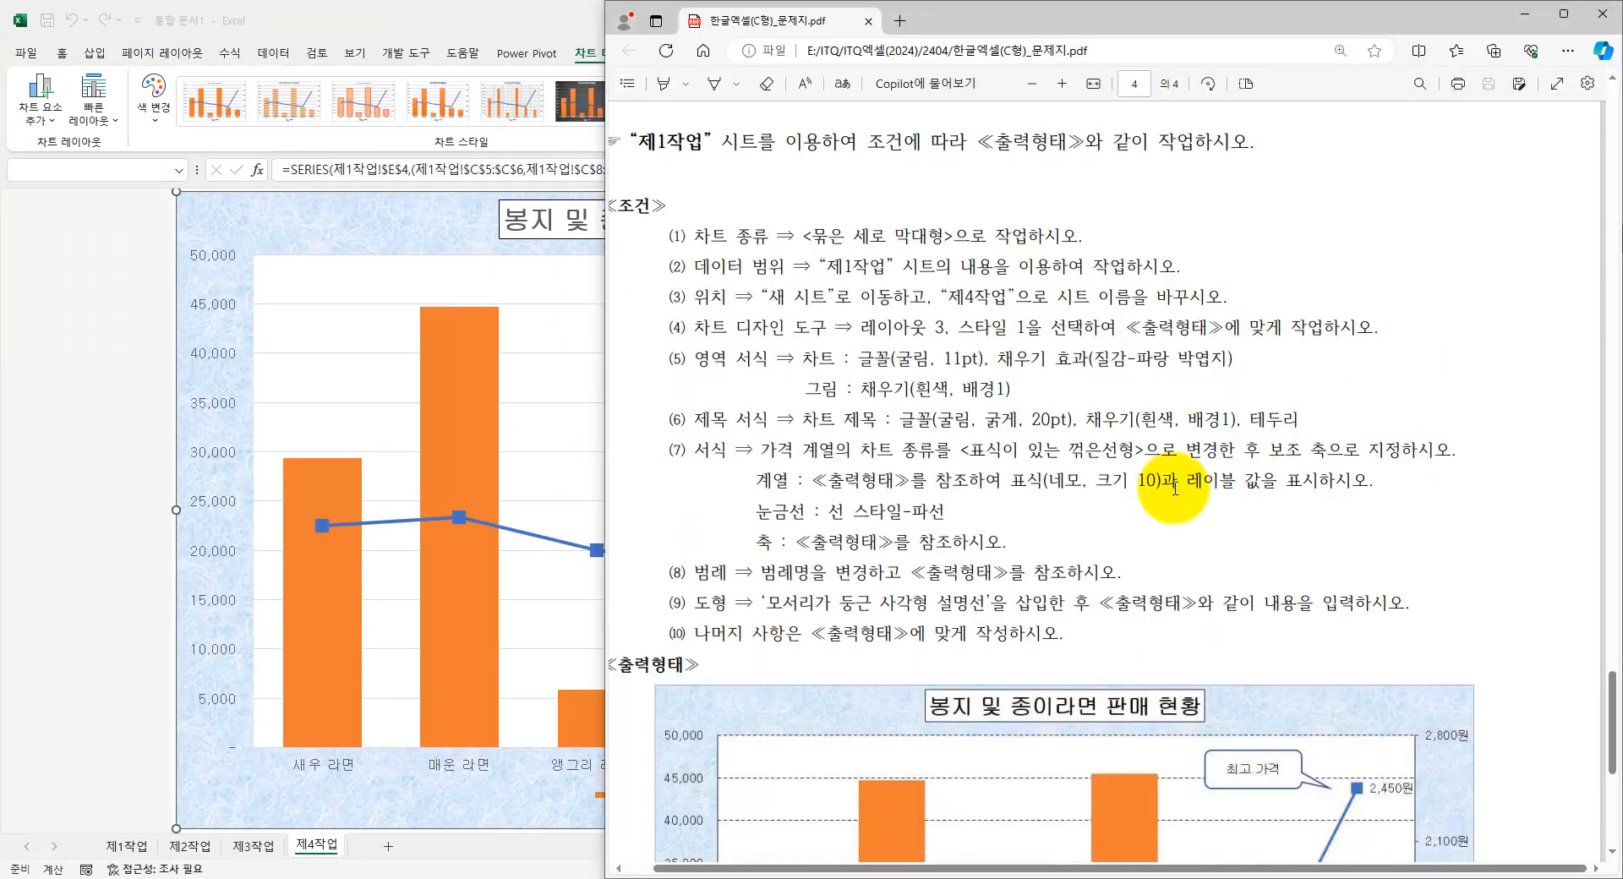
left_click_drag(1182, 484, 1376, 486)
left_click(1363, 514)
scroll(1363, 514, "down", 4)
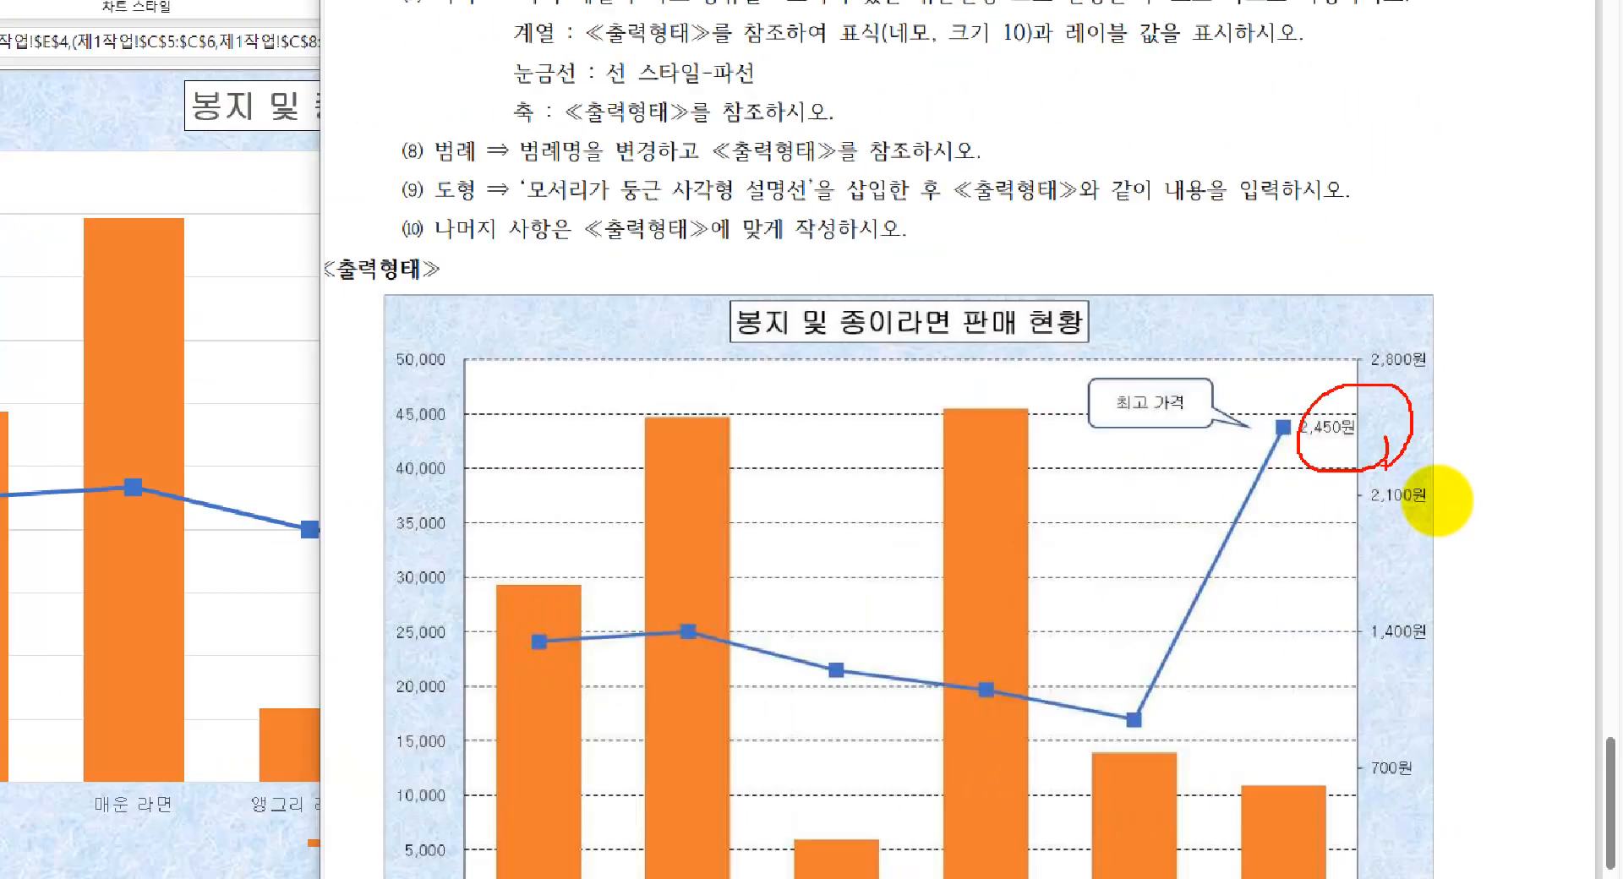
key("alt+Tab")
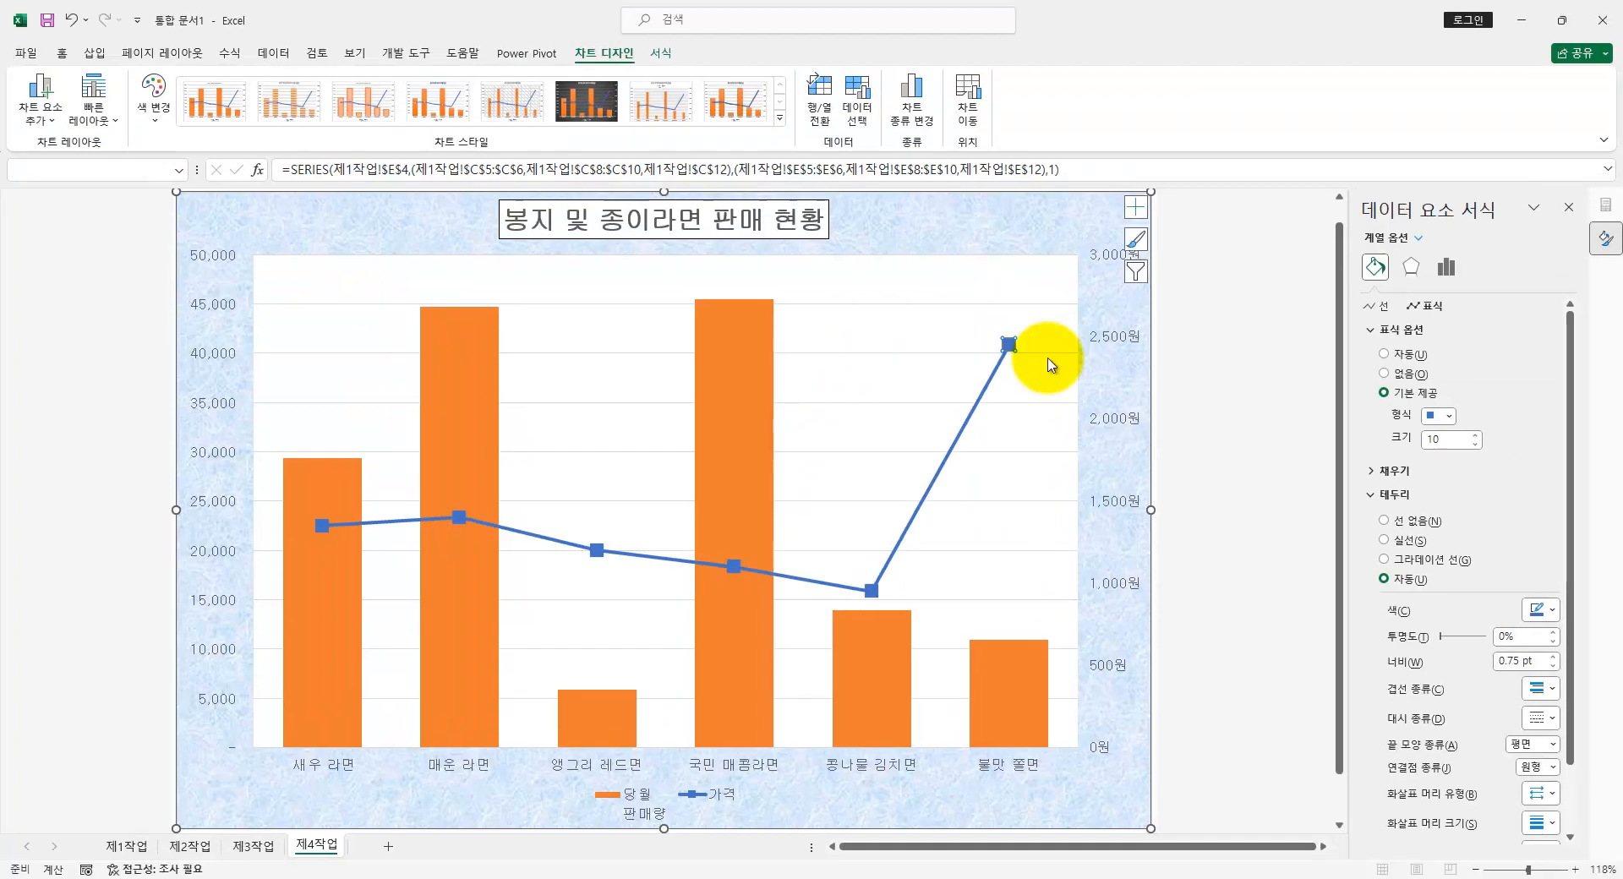
left_click(41, 106)
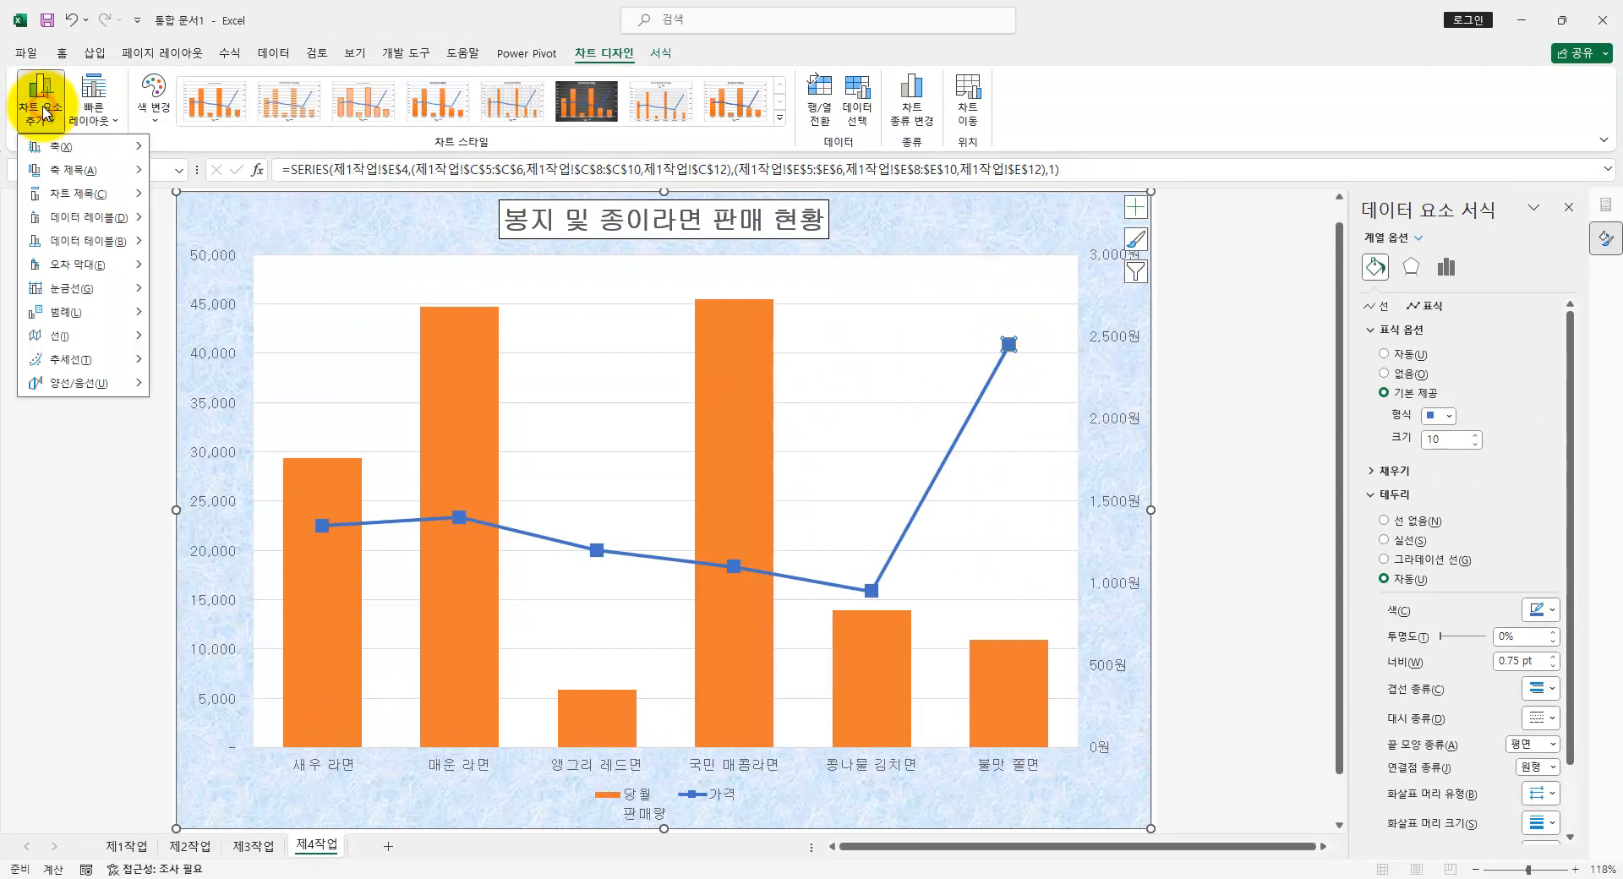
left_click(80, 220)
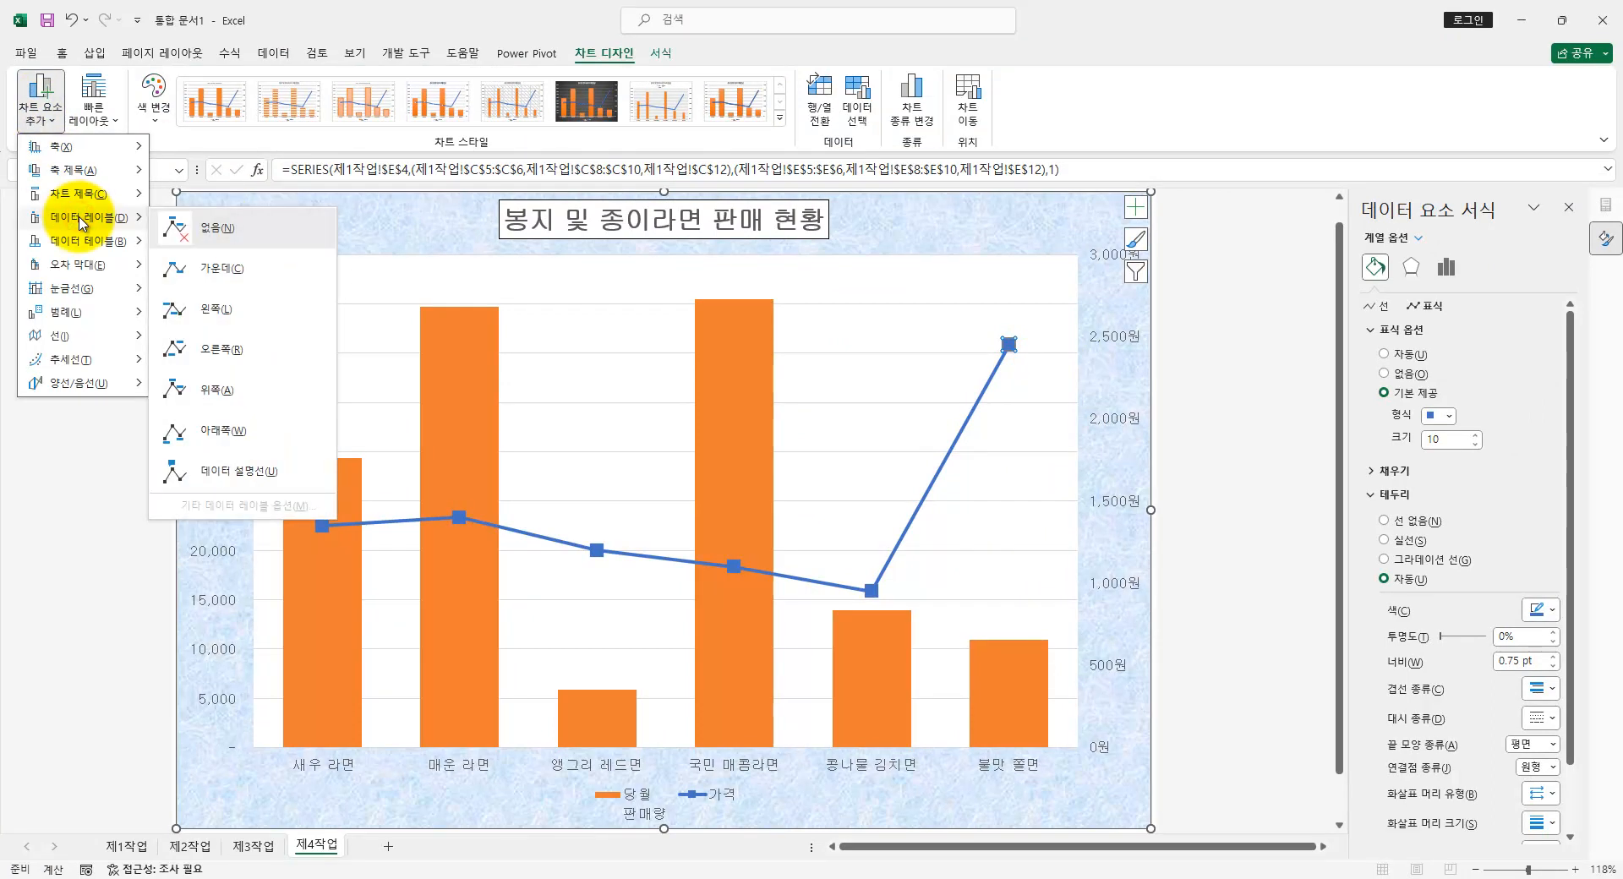
left_click(220, 351)
- Change the chart's major gridlines to the dashed (파선) line style, following condition (7) in the exam PDF
key("alt+Tab")
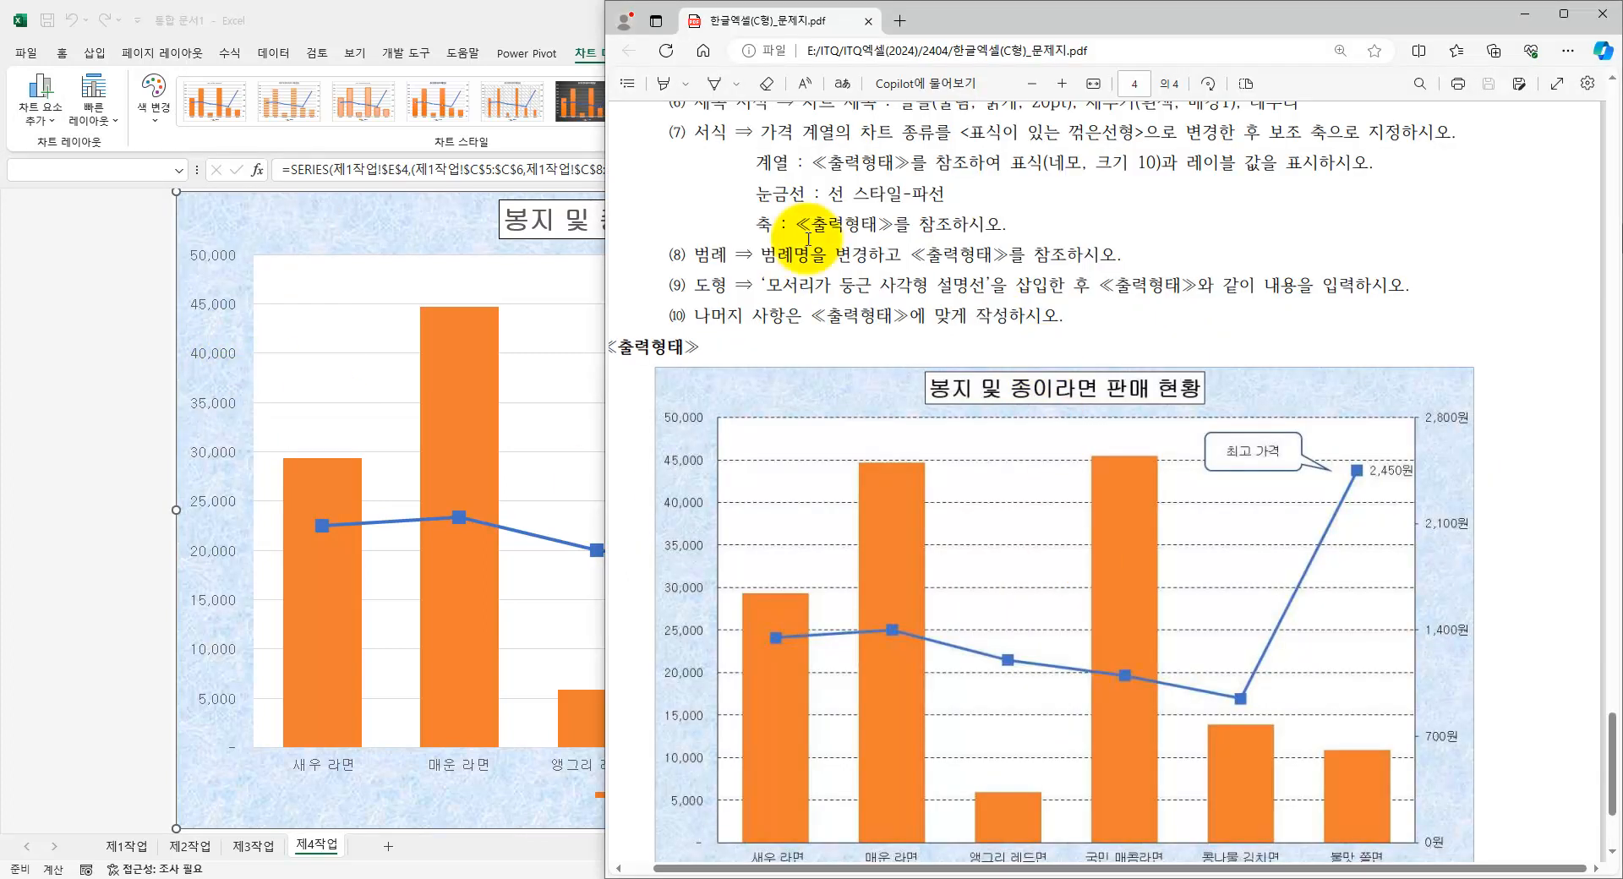
left_click_drag(756, 193, 944, 214)
key("alt+Tab")
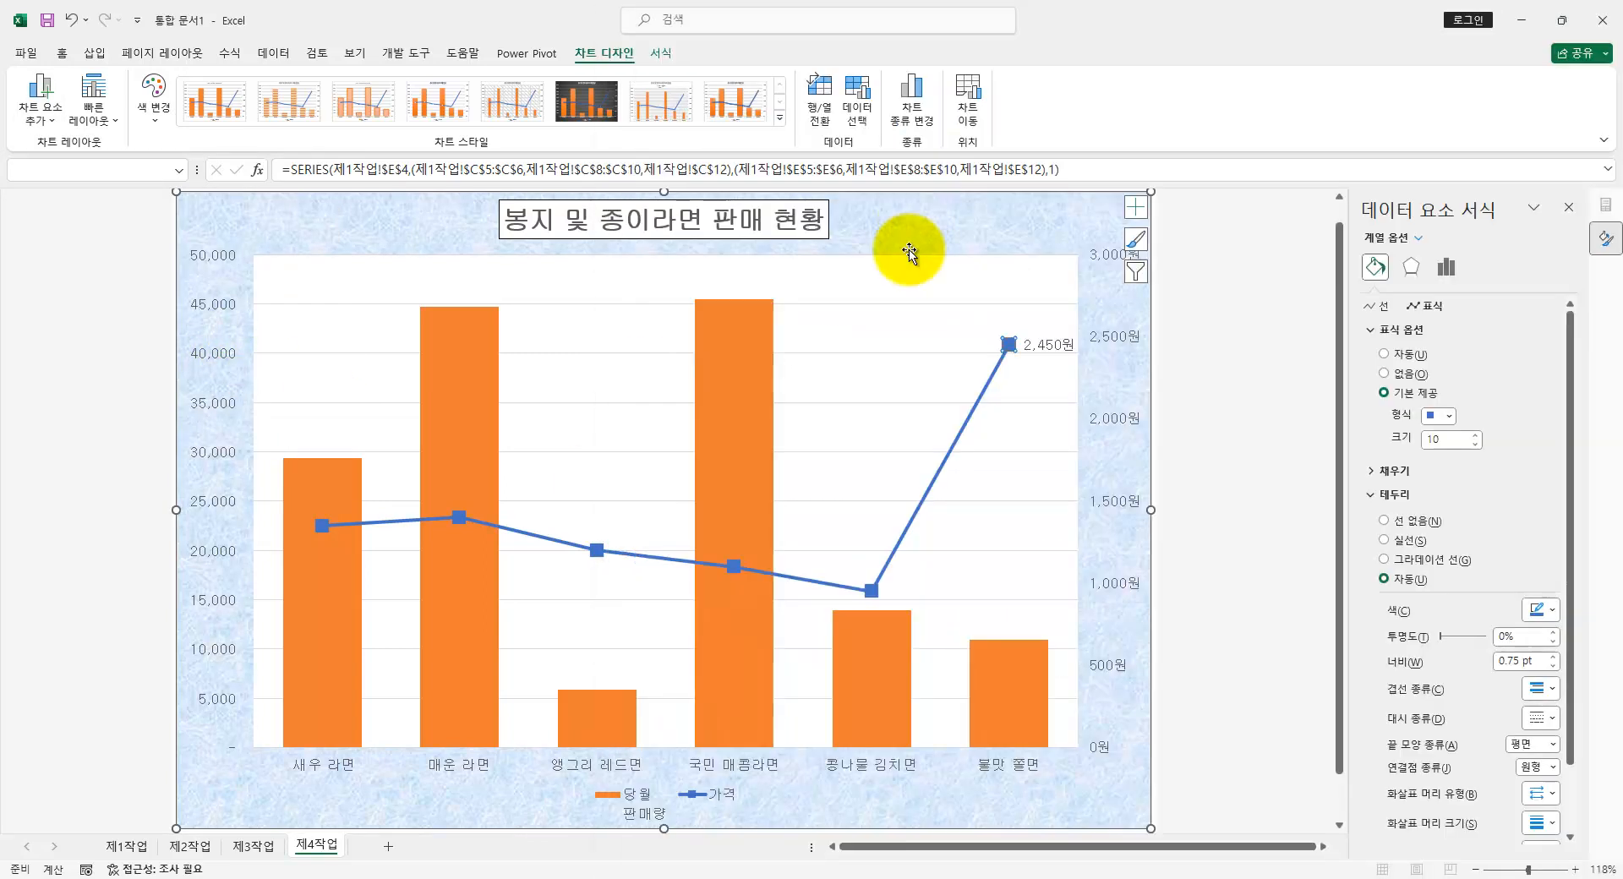
left_click(924, 360)
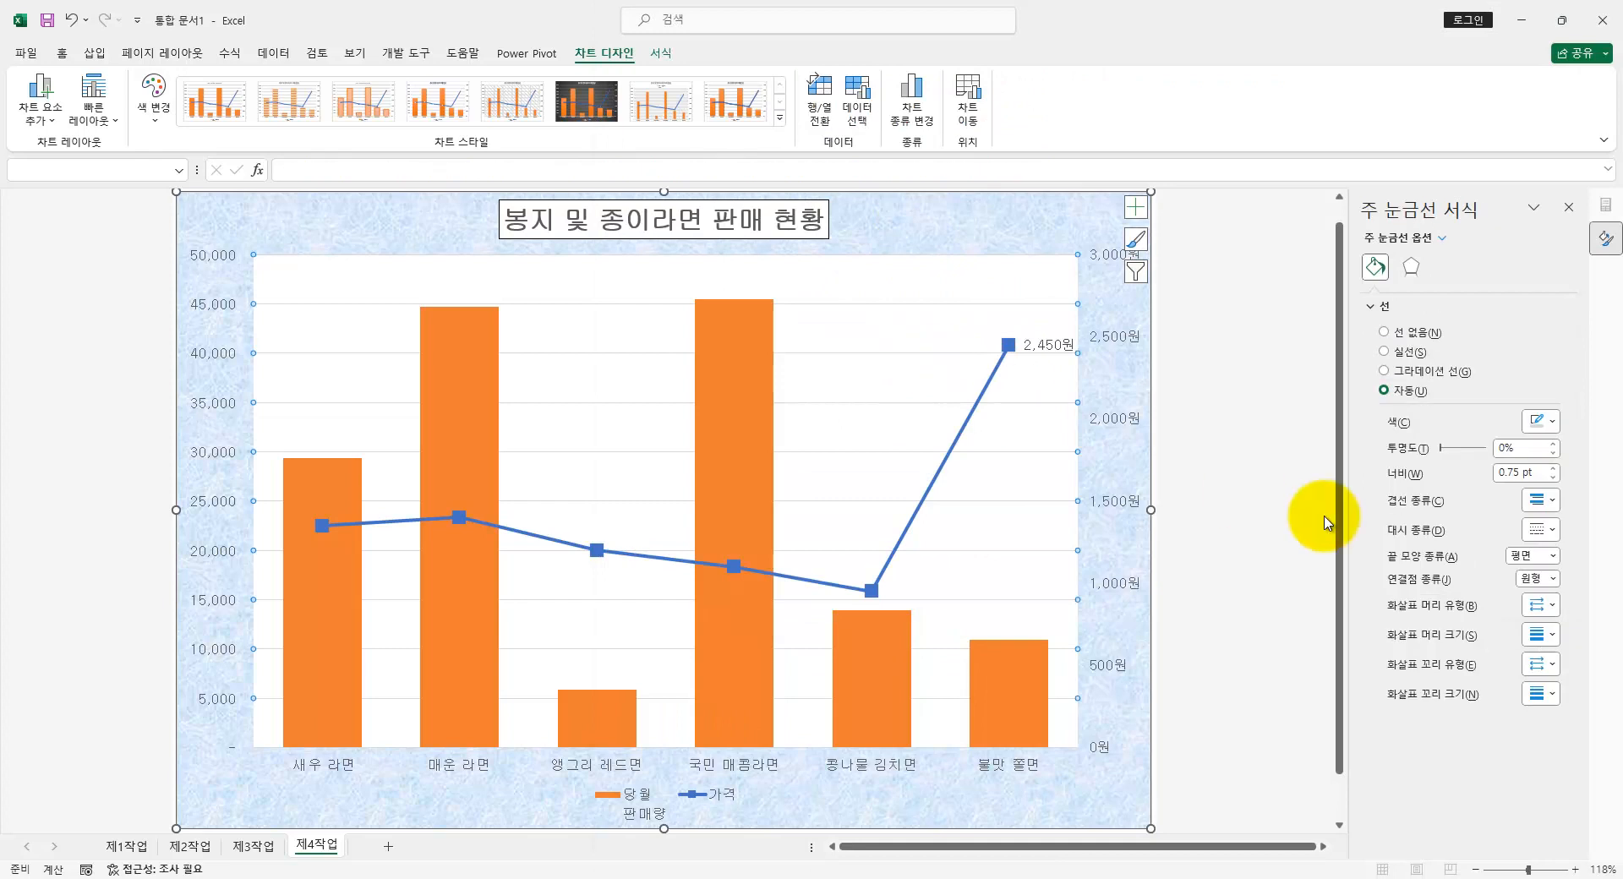
left_click(1540, 531)
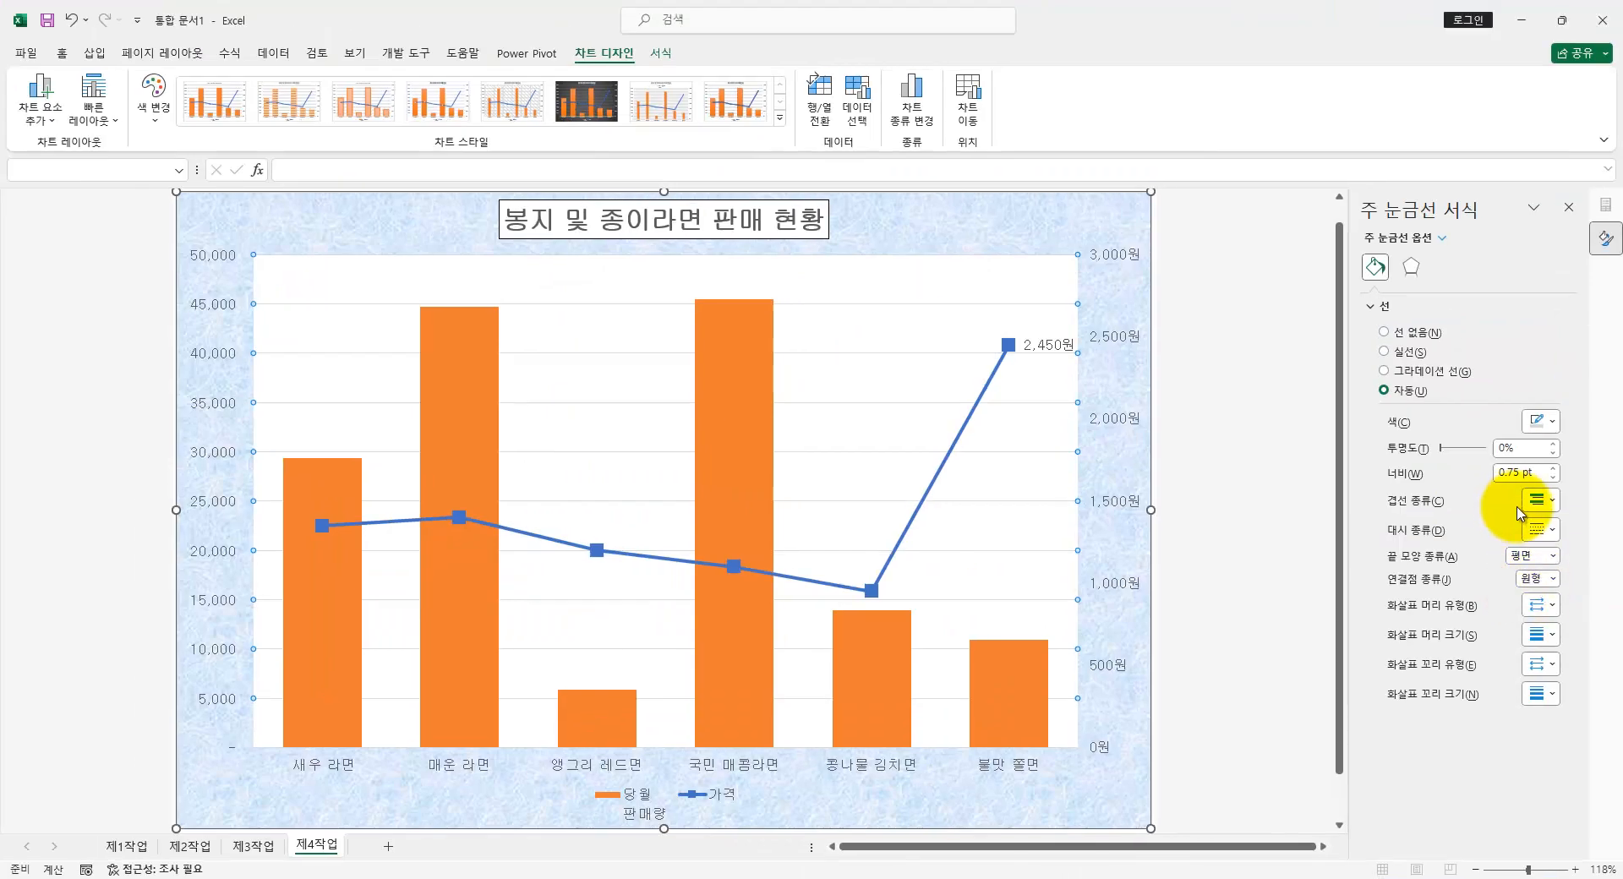
left_click(1458, 337)
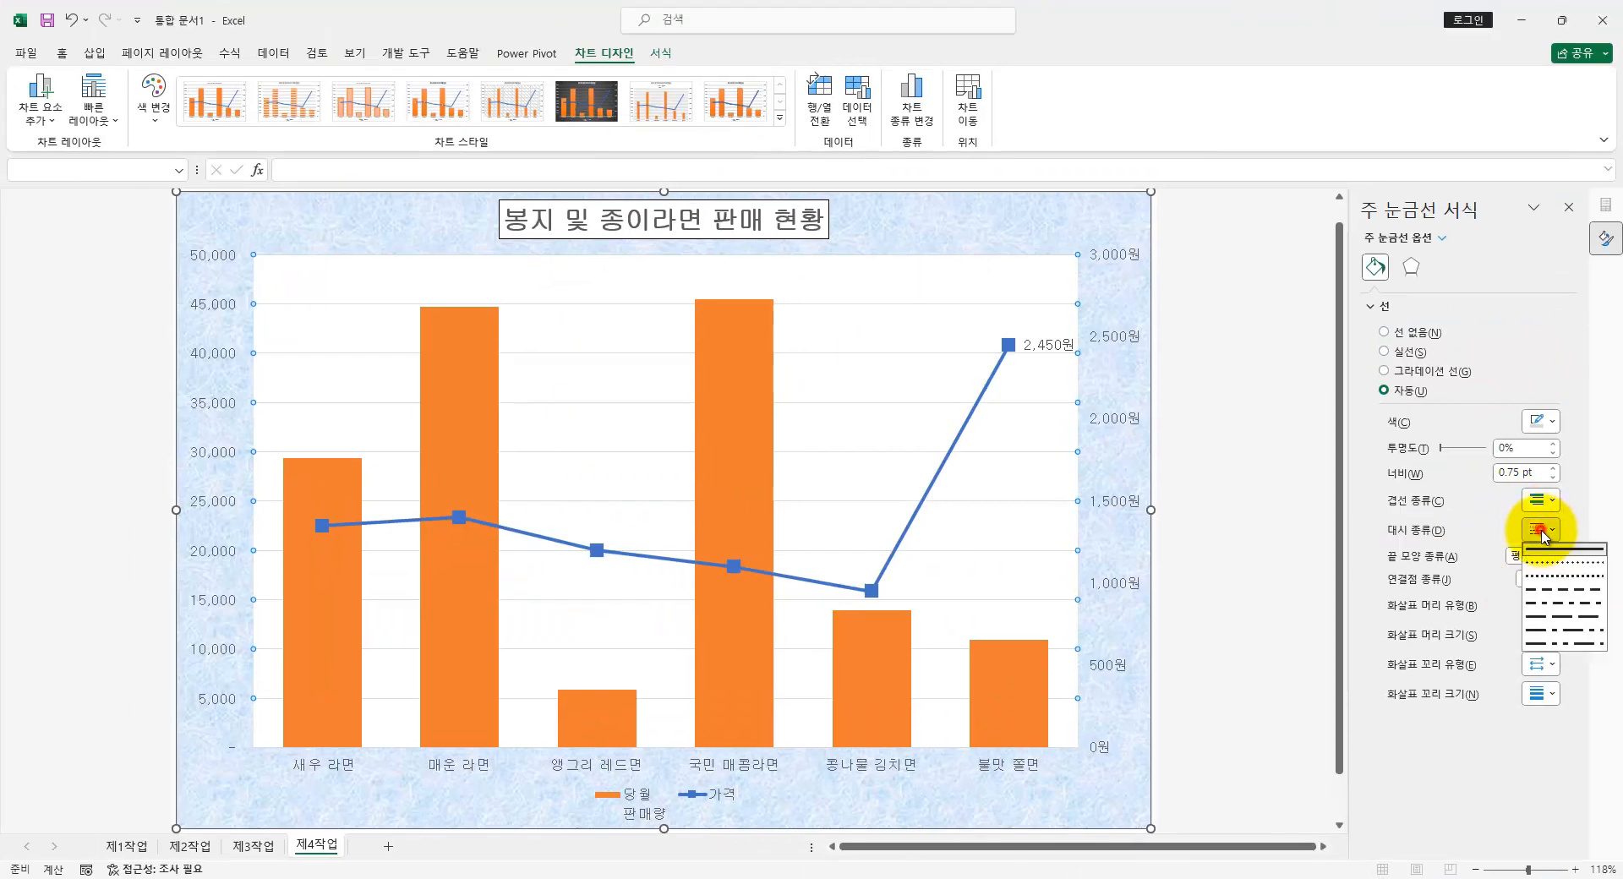
left_click(1545, 592)
- Set the secondary axis maximum to 2800 and its major unit to 700, following the 출력형태 chart in the exam PDF
key("alt+Tab")
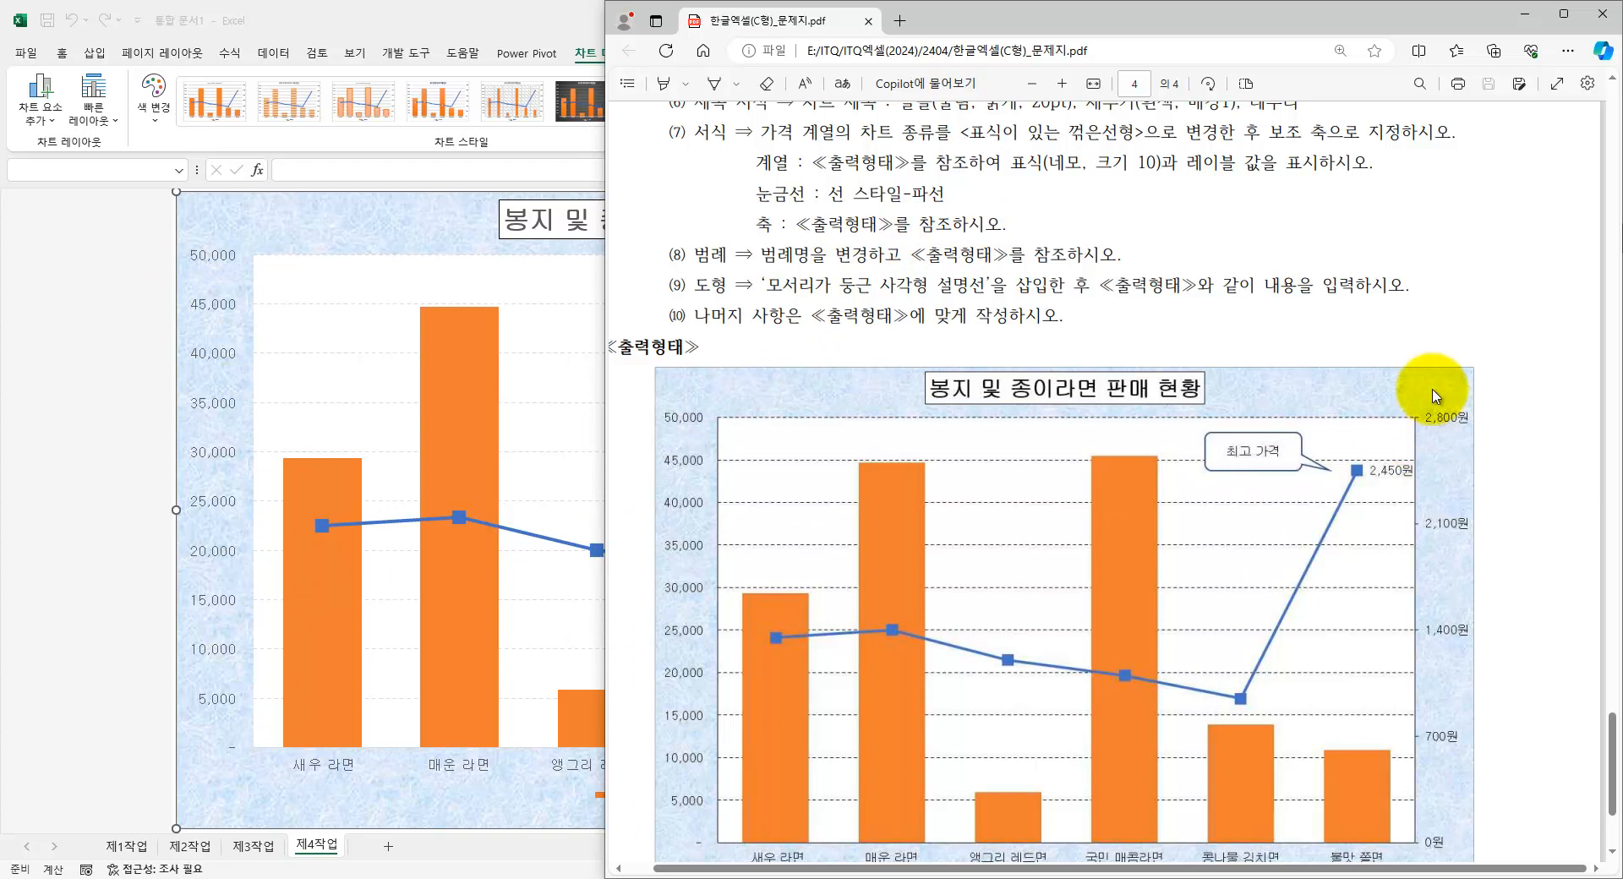
left_click(355, 287)
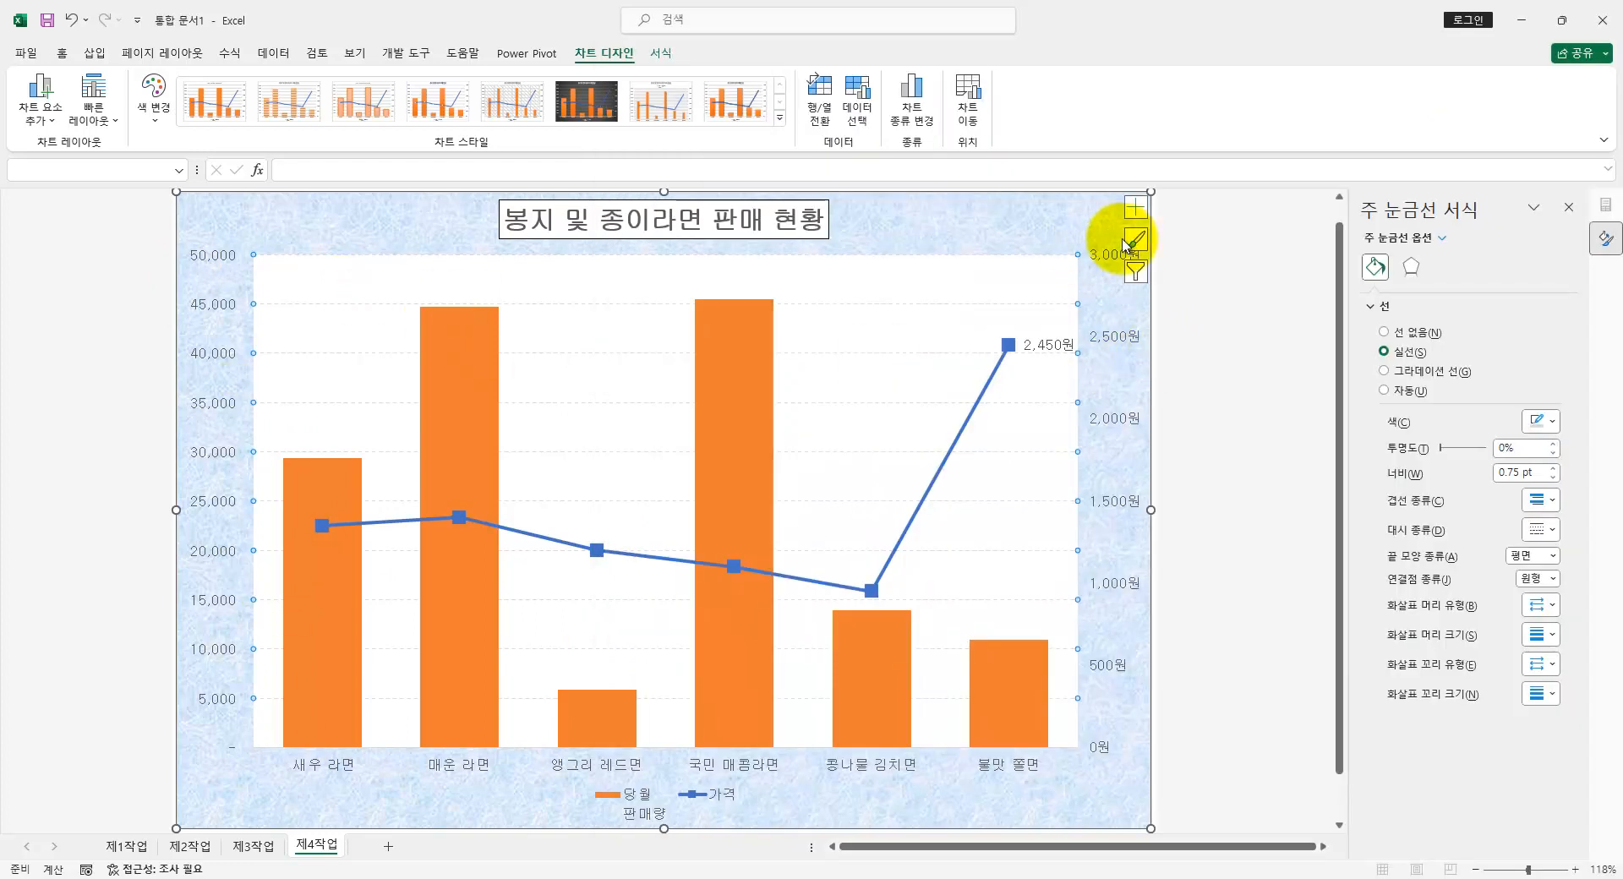
key("alt+Tab")
scroll(1403, 507, "down", 2)
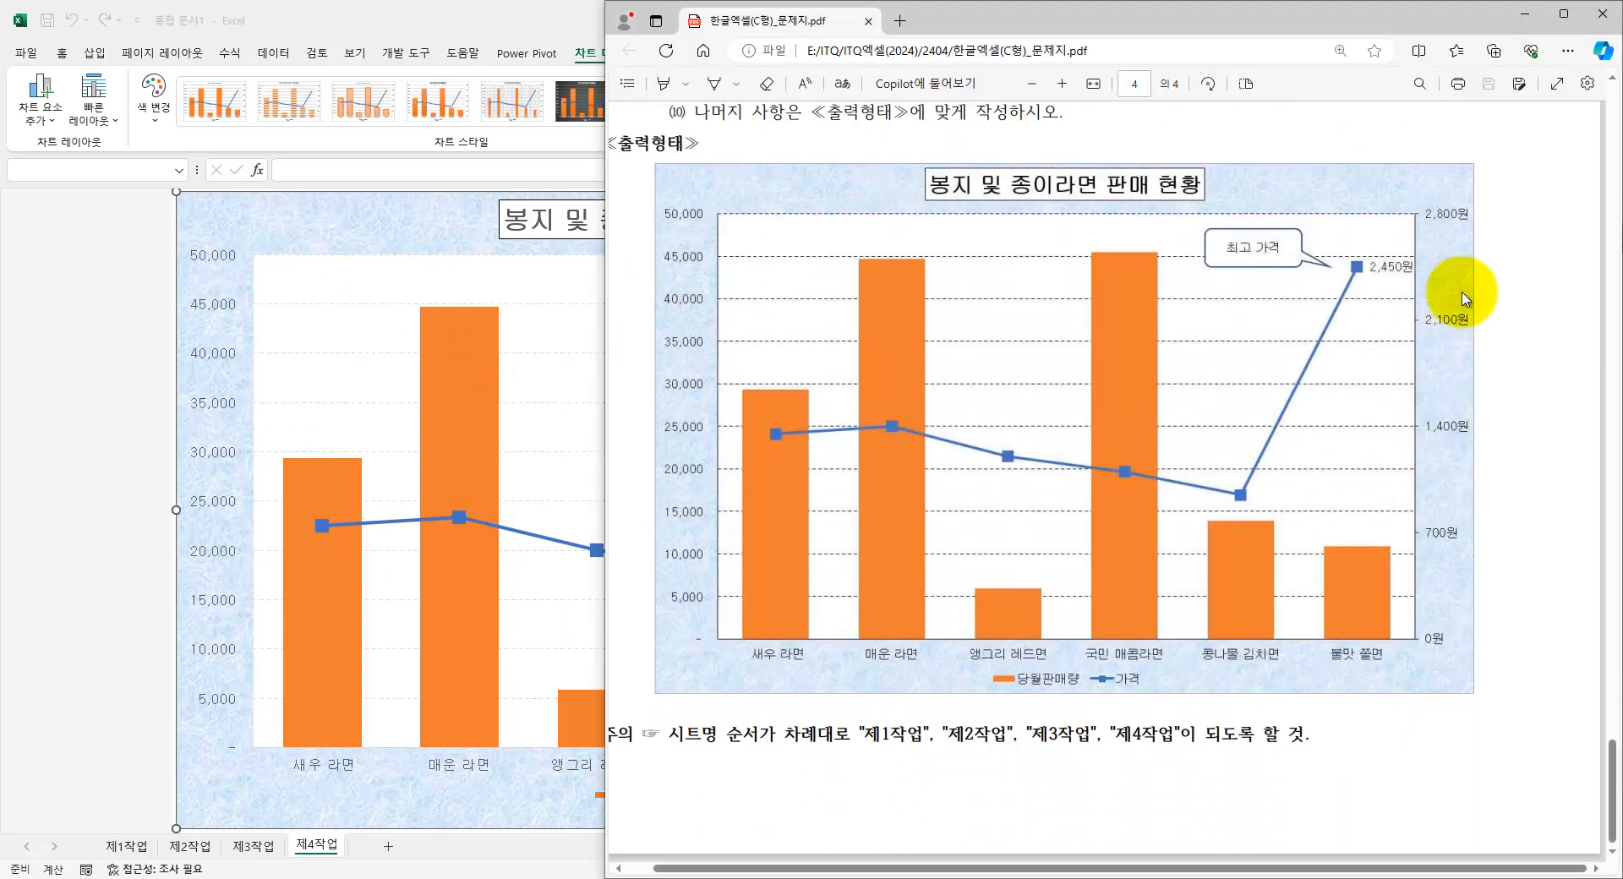
key("alt+Tab")
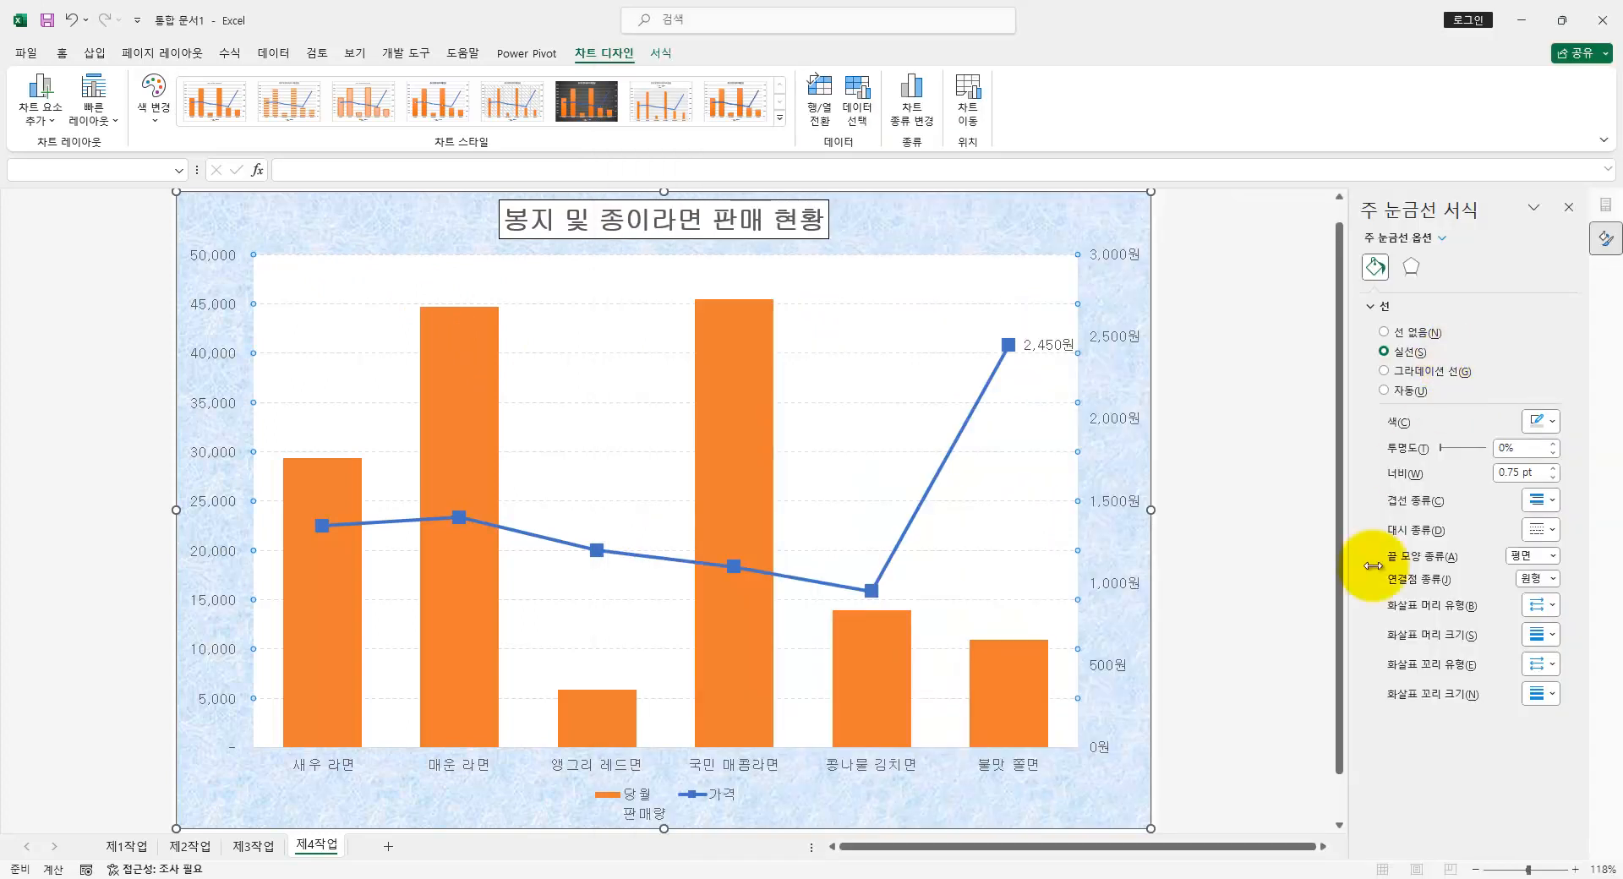
left_click(1113, 426)
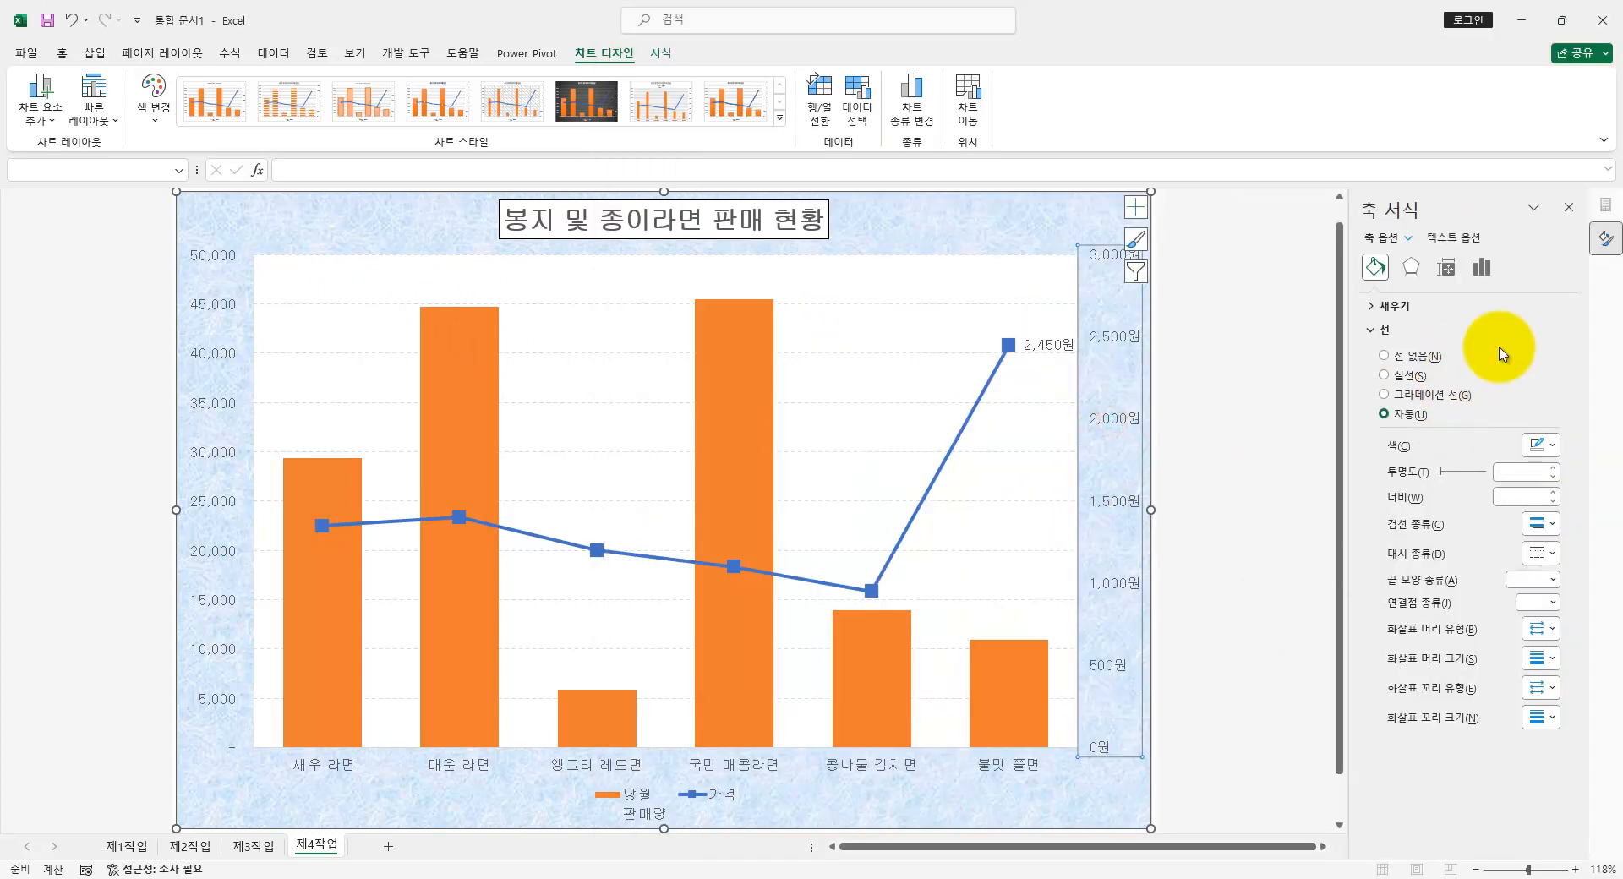
left_click(1482, 267)
left_click(1390, 306)
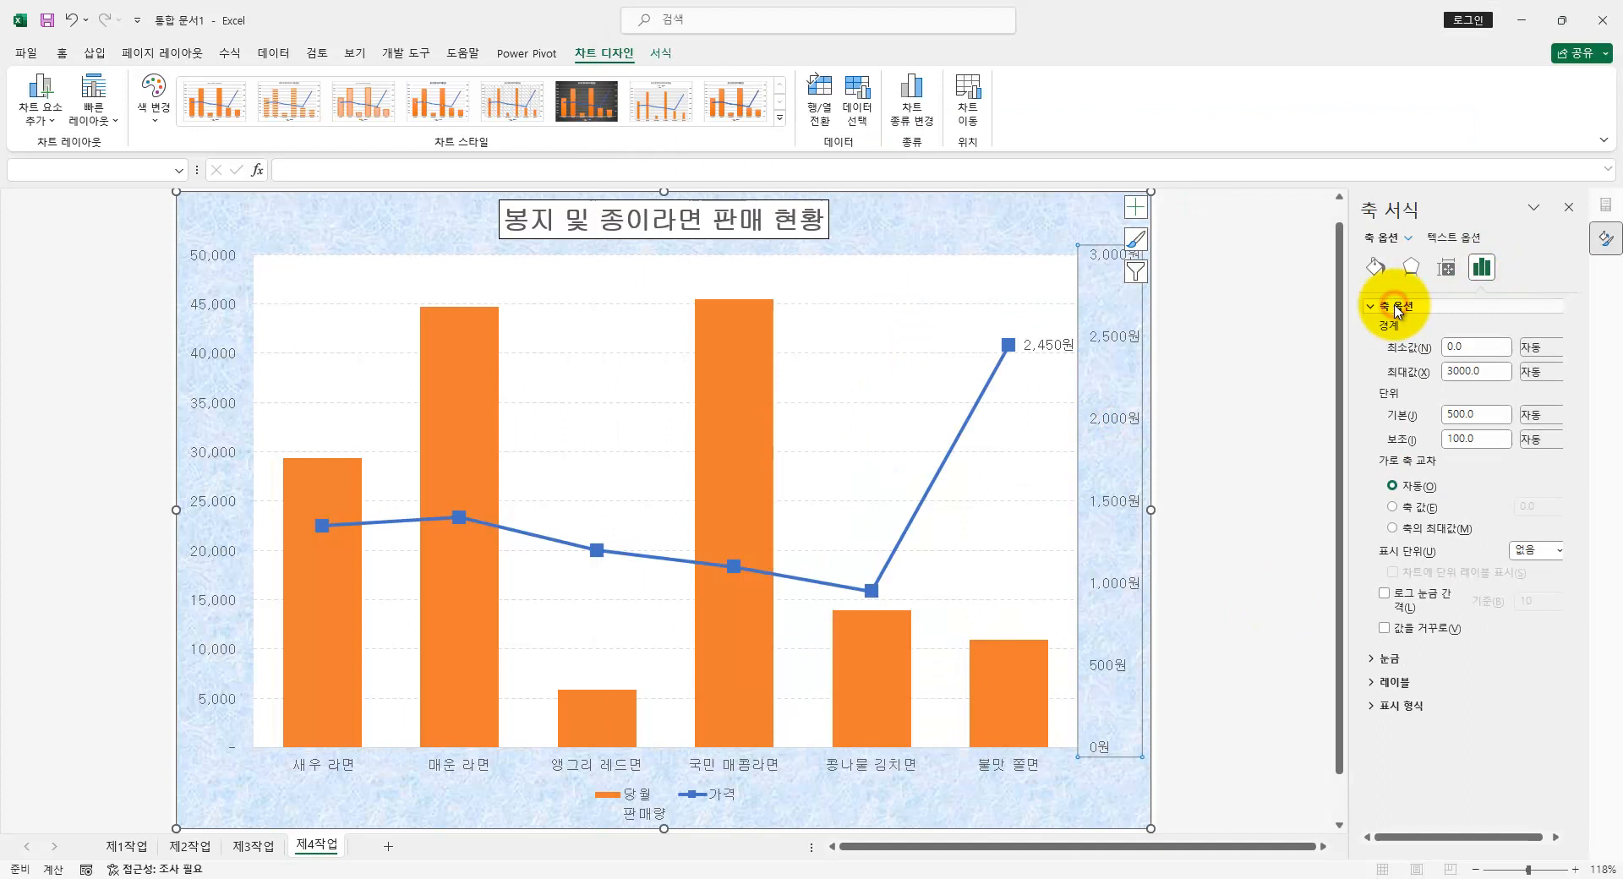
left_click(1458, 370)
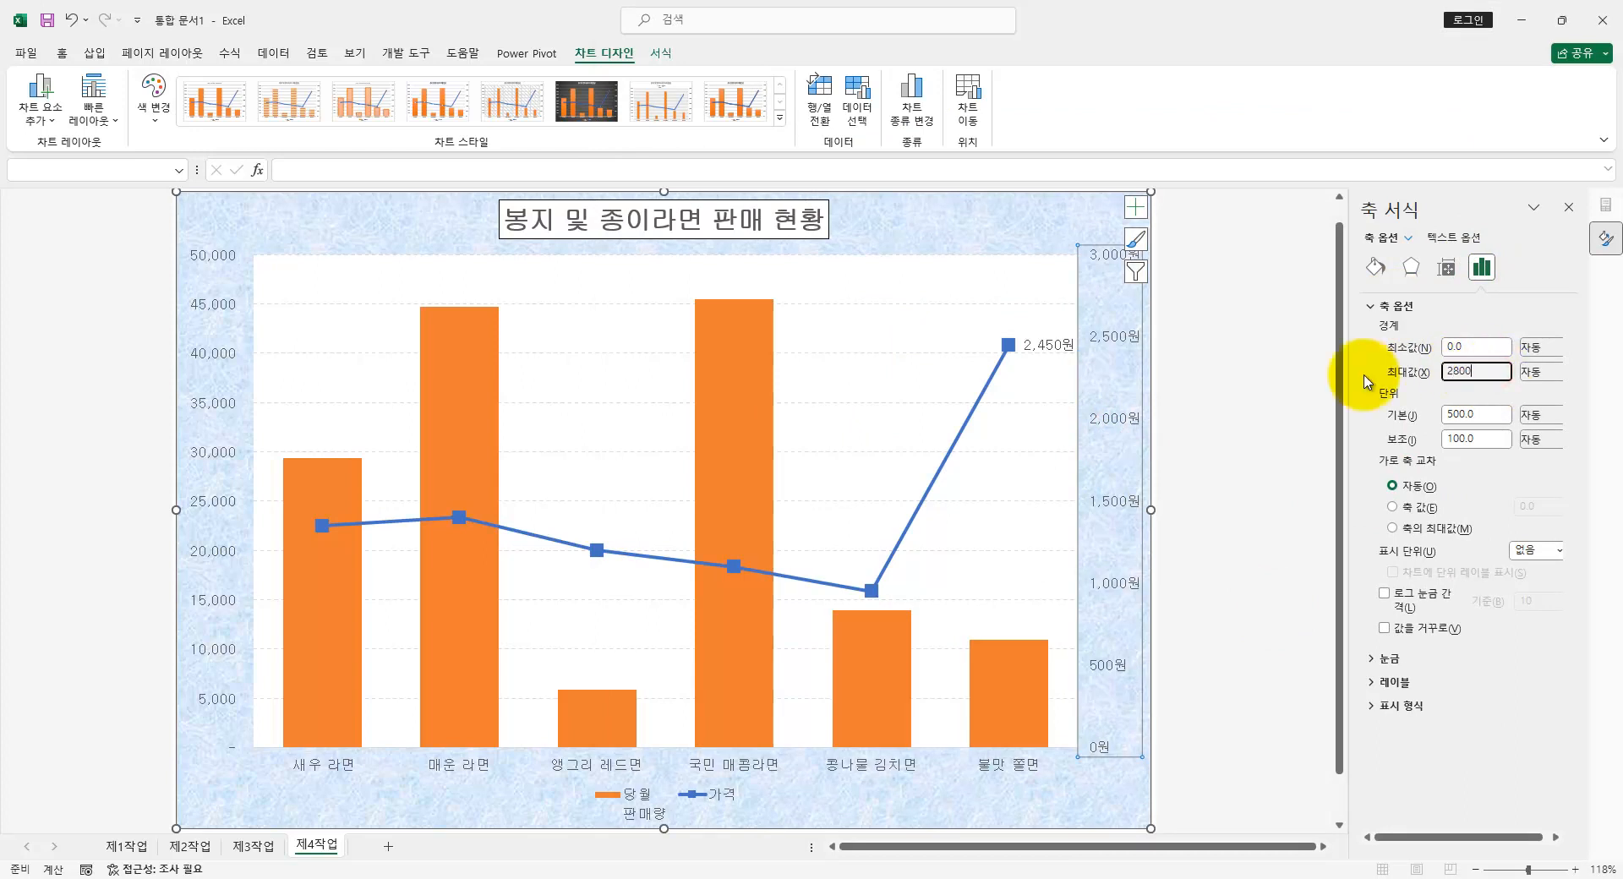
key("Return")
left_click(1476, 415)
type("700")
key("Return")
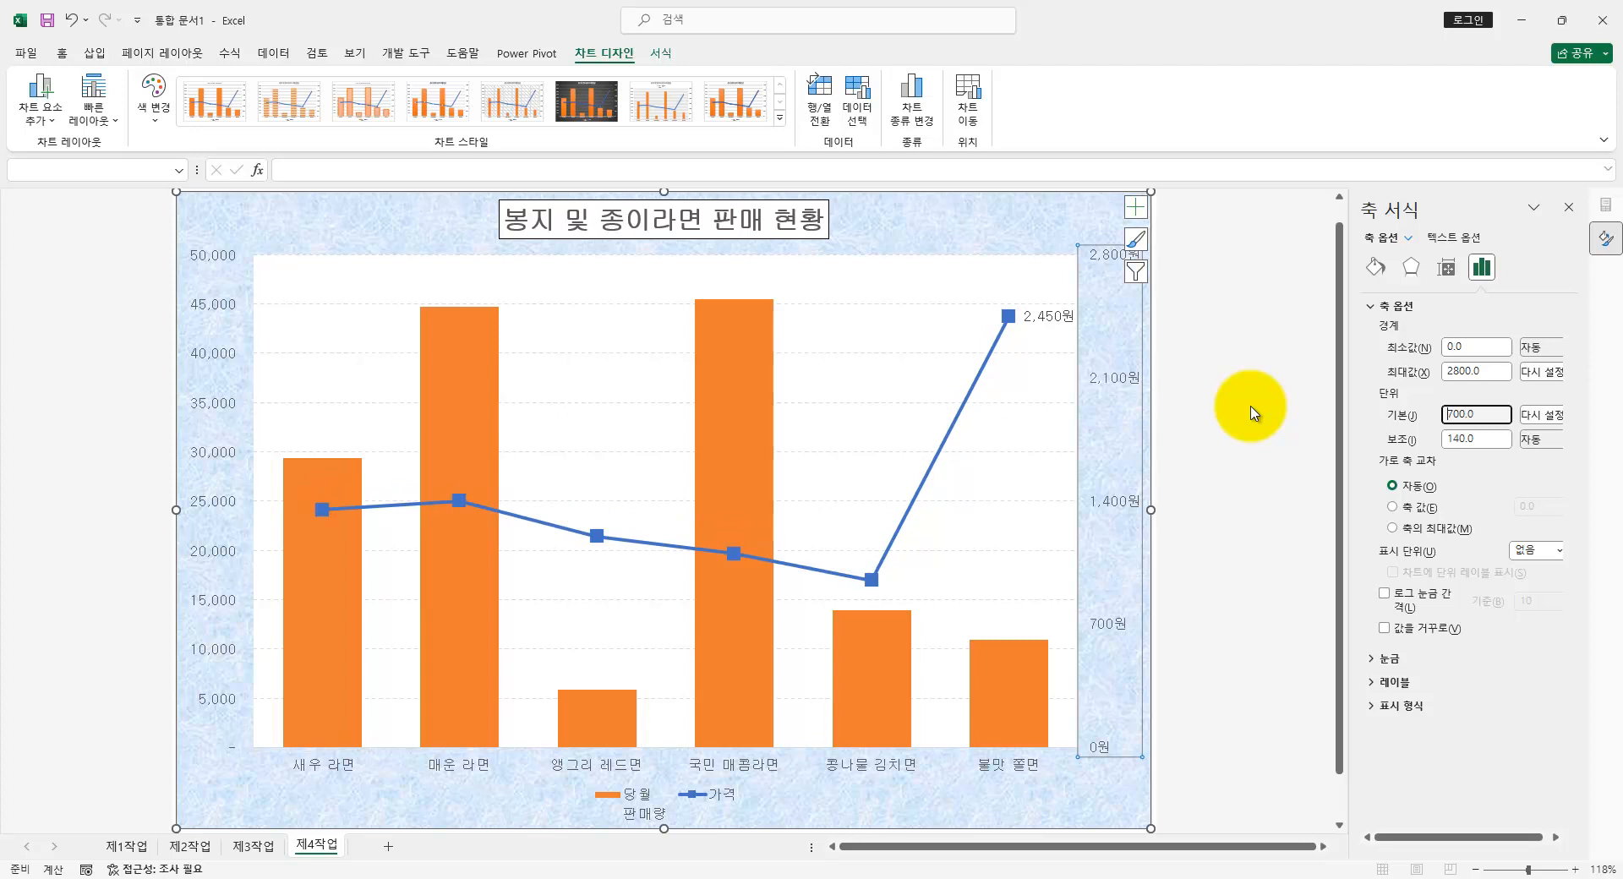
- Rename the monthly sales series to 당월판매량 on one line in the chart's data source, following legend condition (8) in the exam PDF
key("alt+Tab")
scroll(1235, 459, "up", 3)
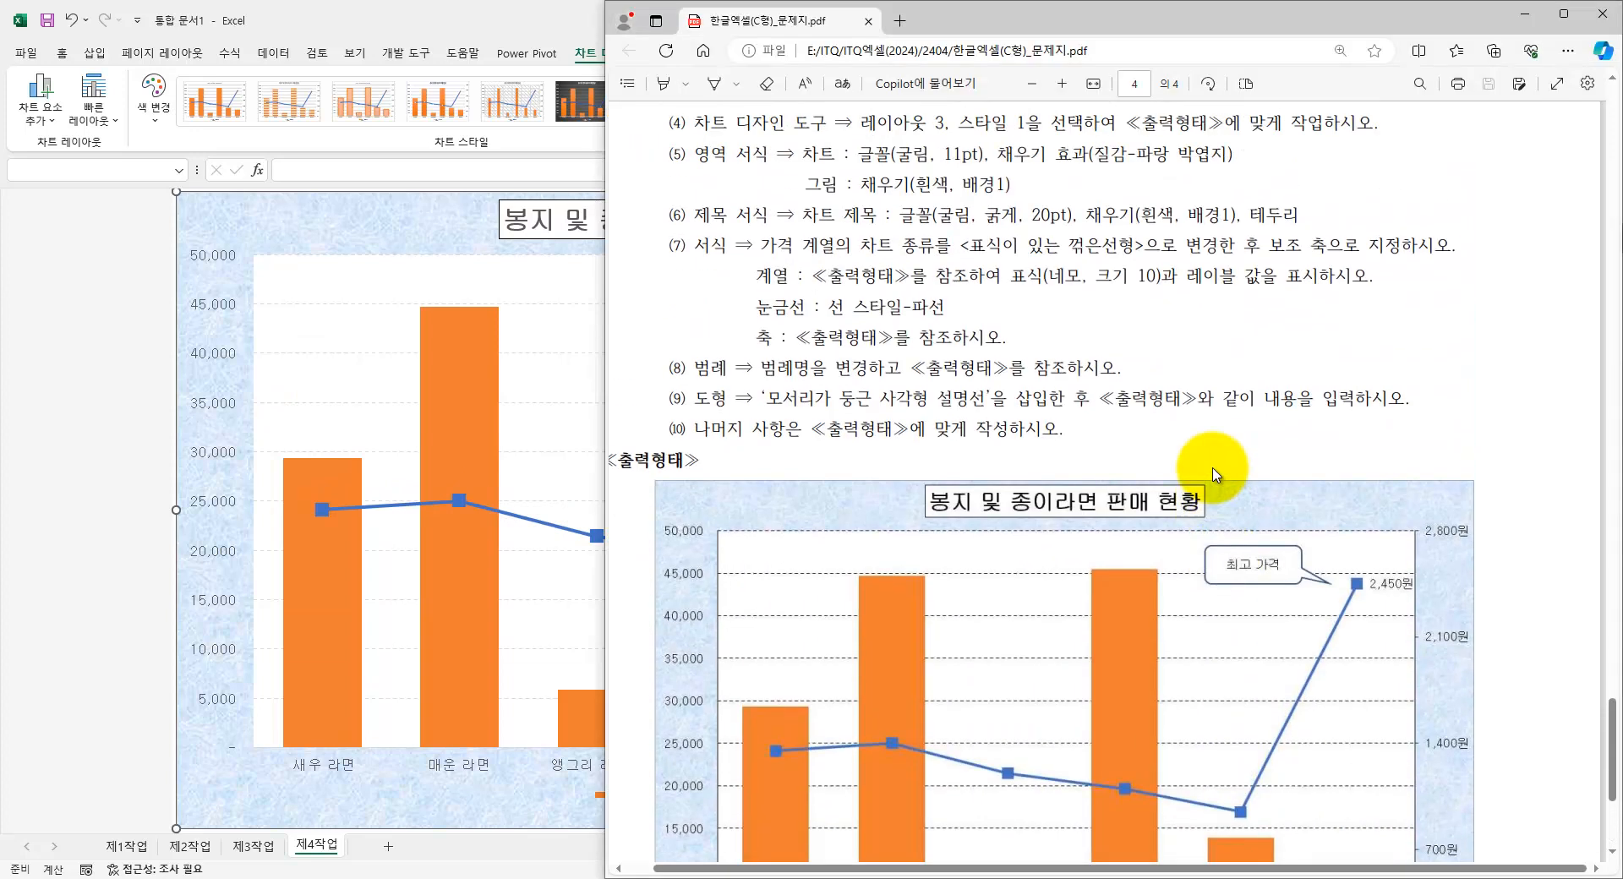
left_click_drag(755, 368, 1016, 379)
left_click(848, 381)
key("alt+Tab")
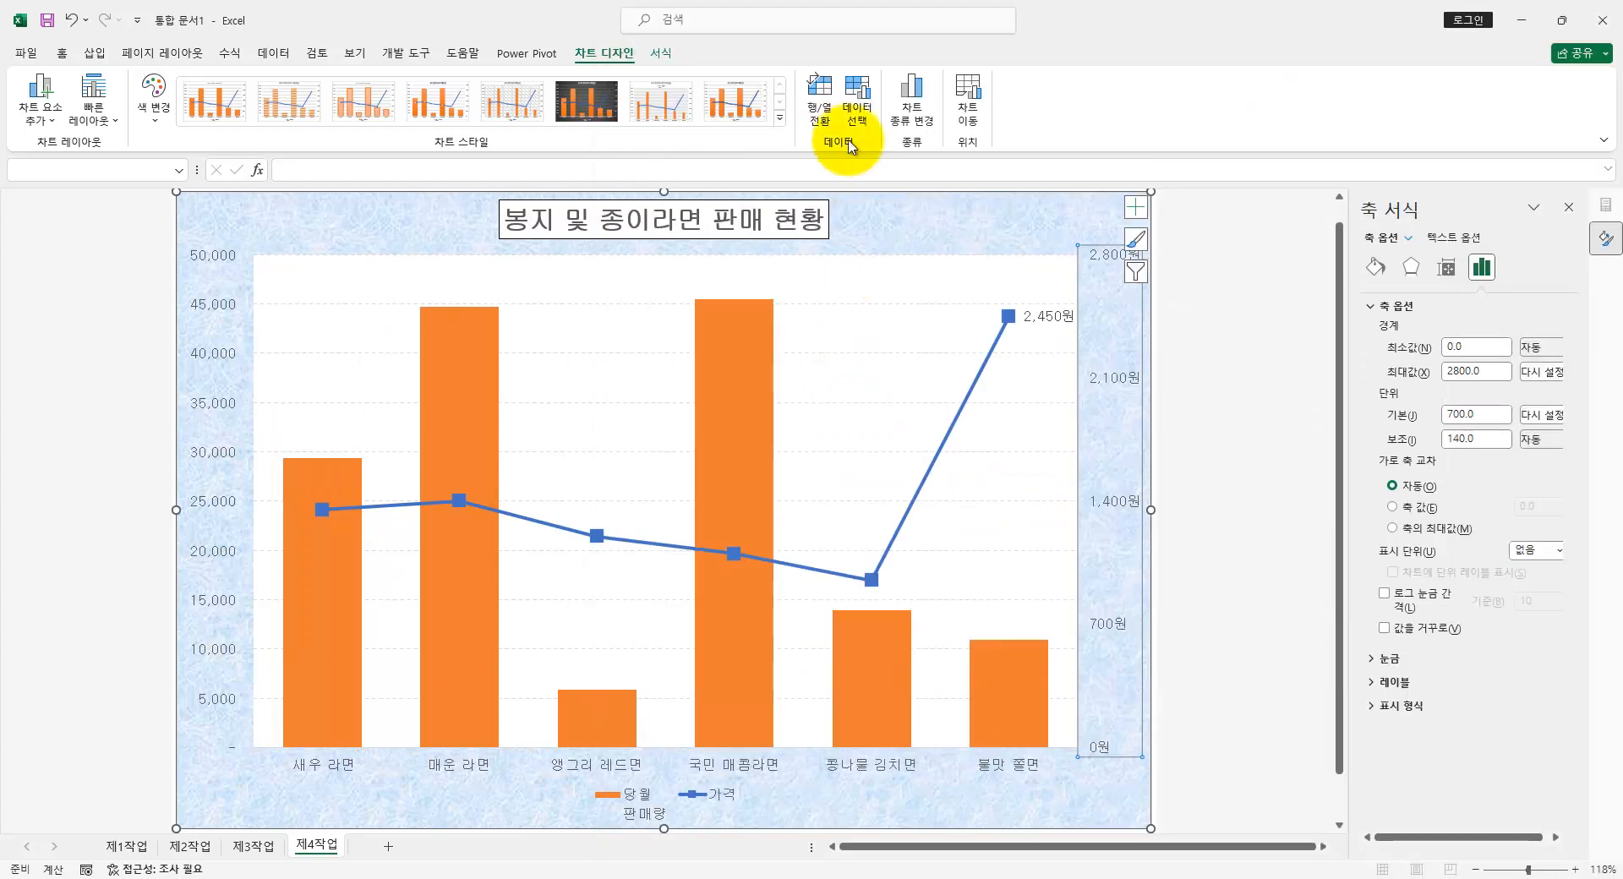
left_click(864, 101)
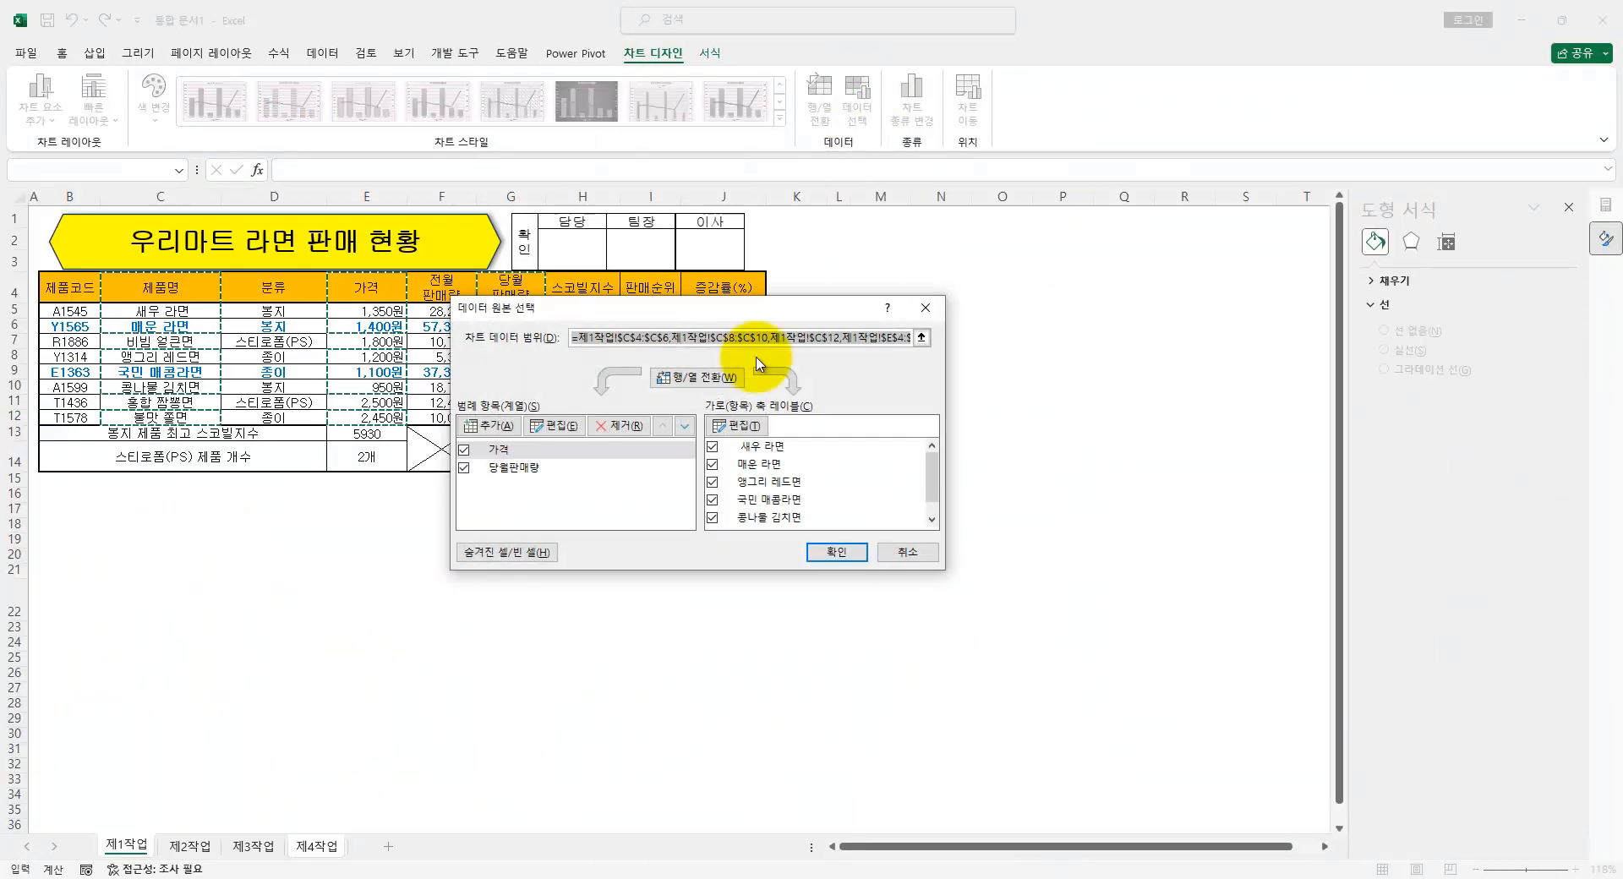
left_click(535, 470)
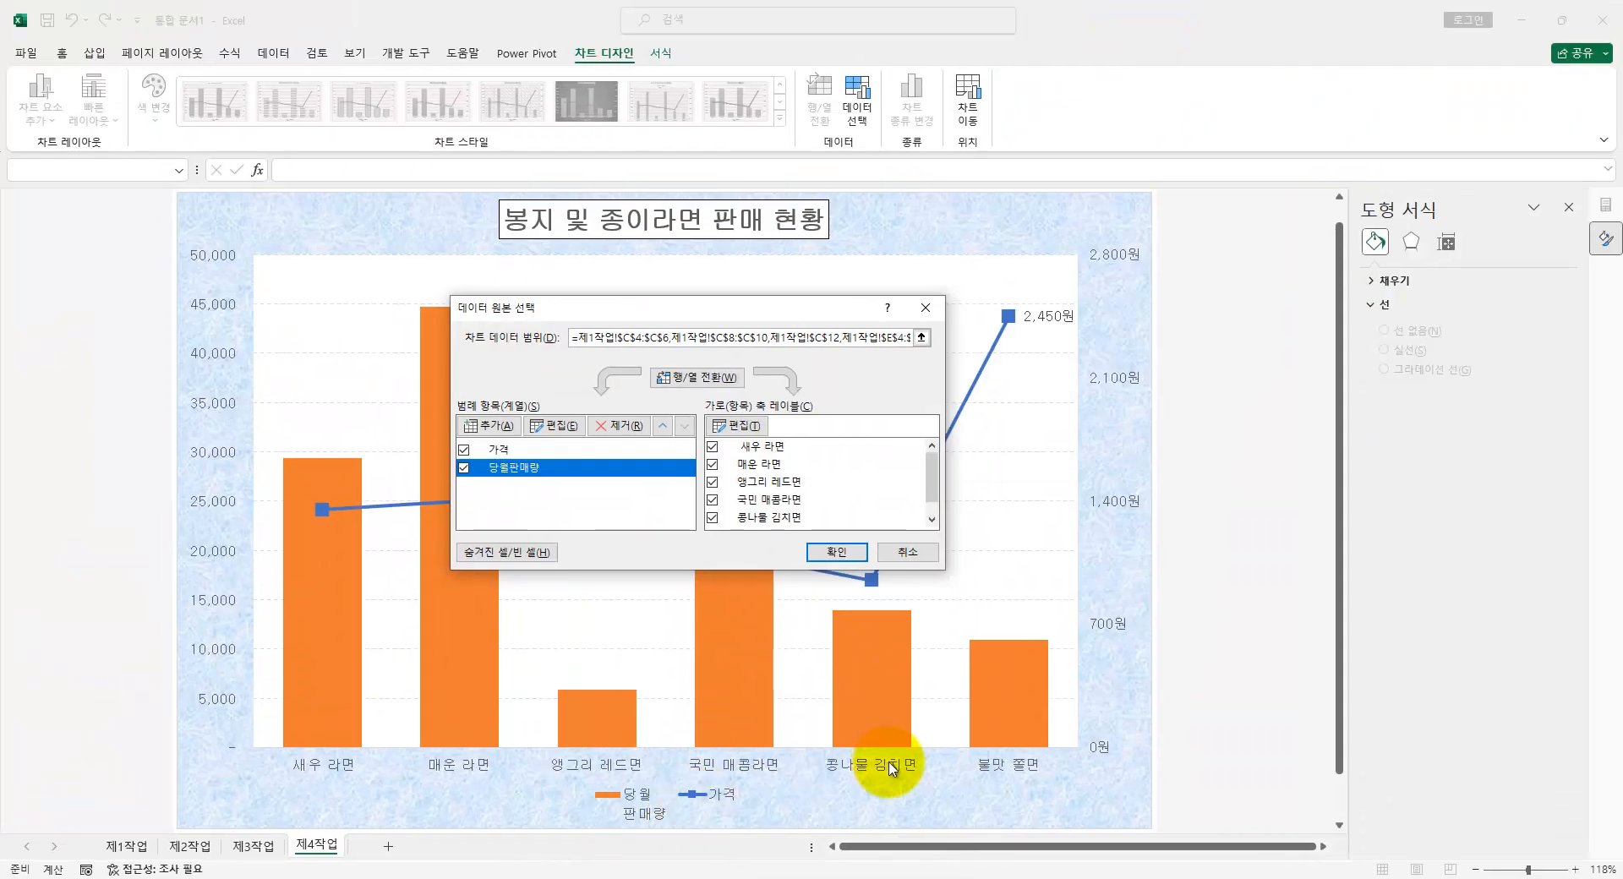
left_click(389, 878)
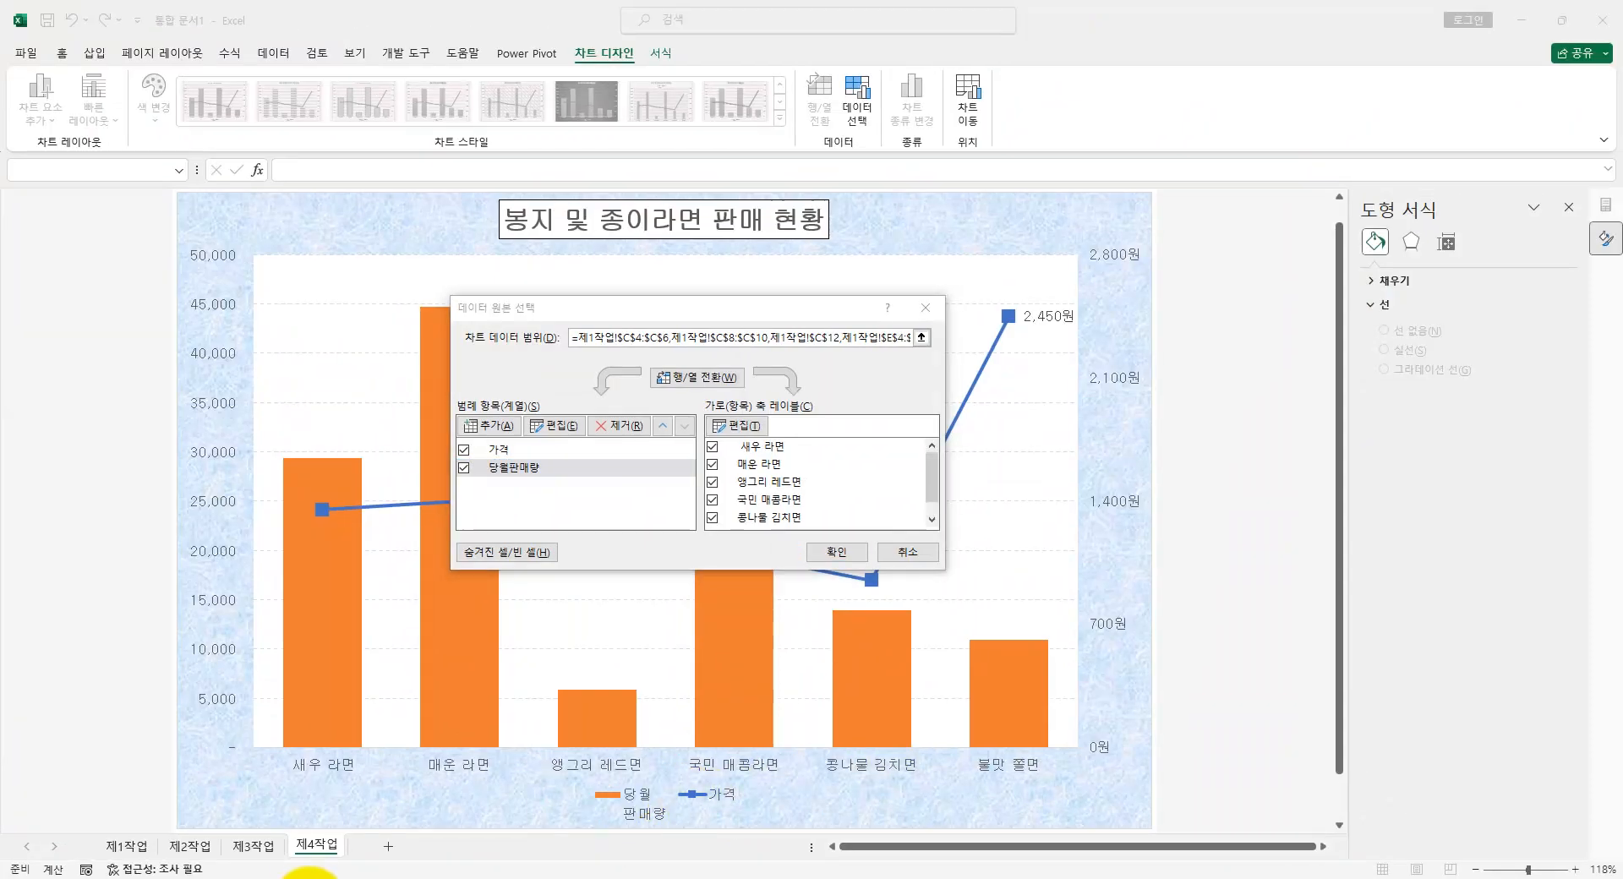
scroll(930, 761, "down", 6)
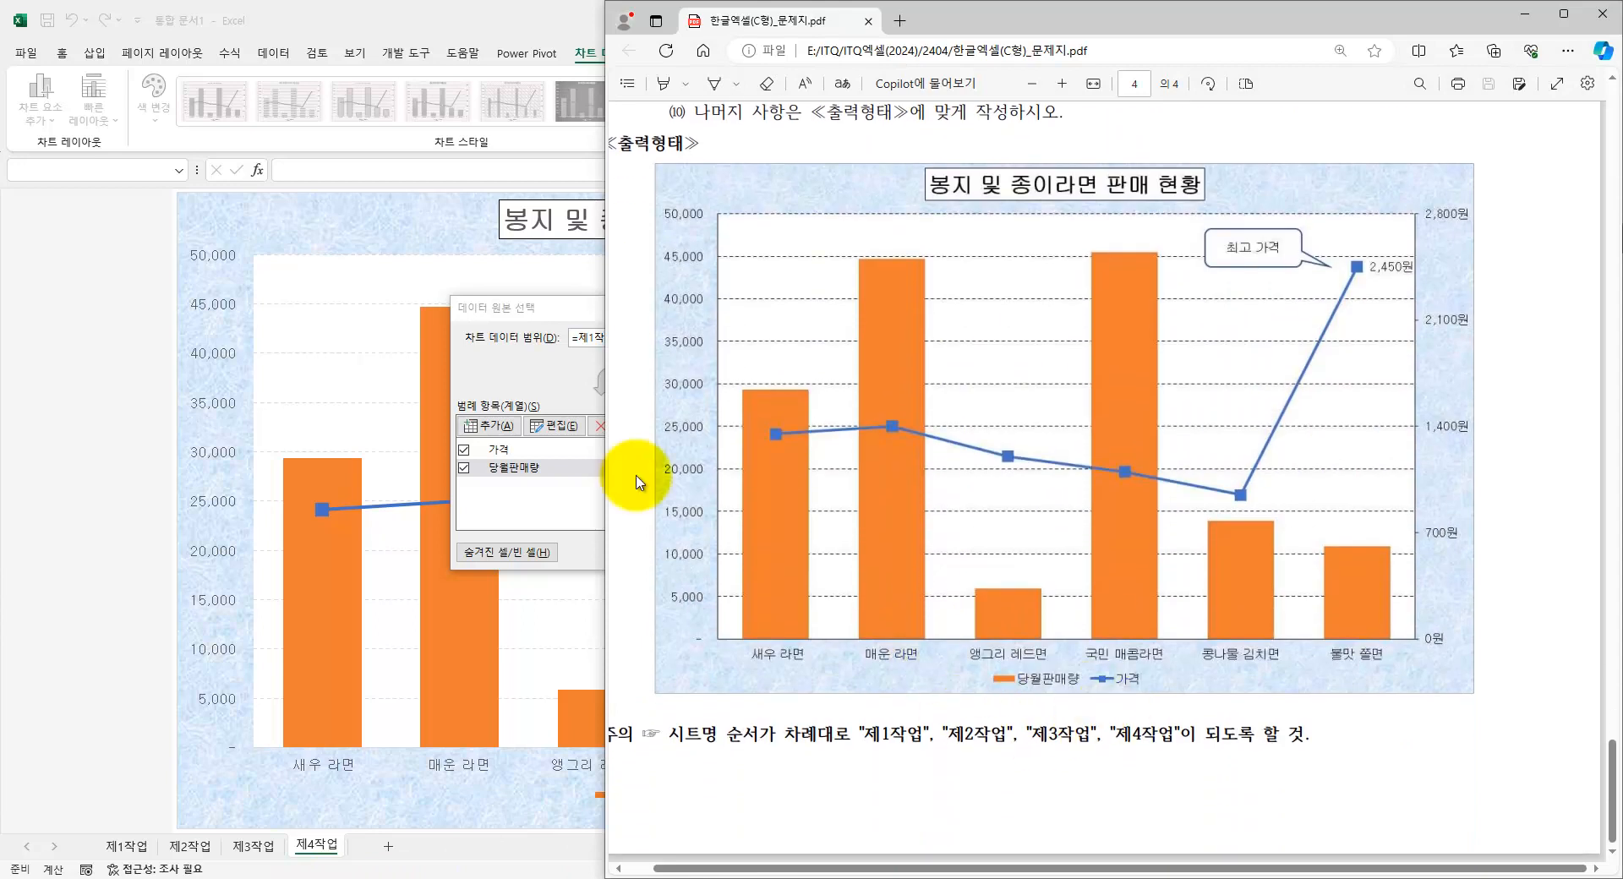
left_click(536, 468)
left_click(550, 425)
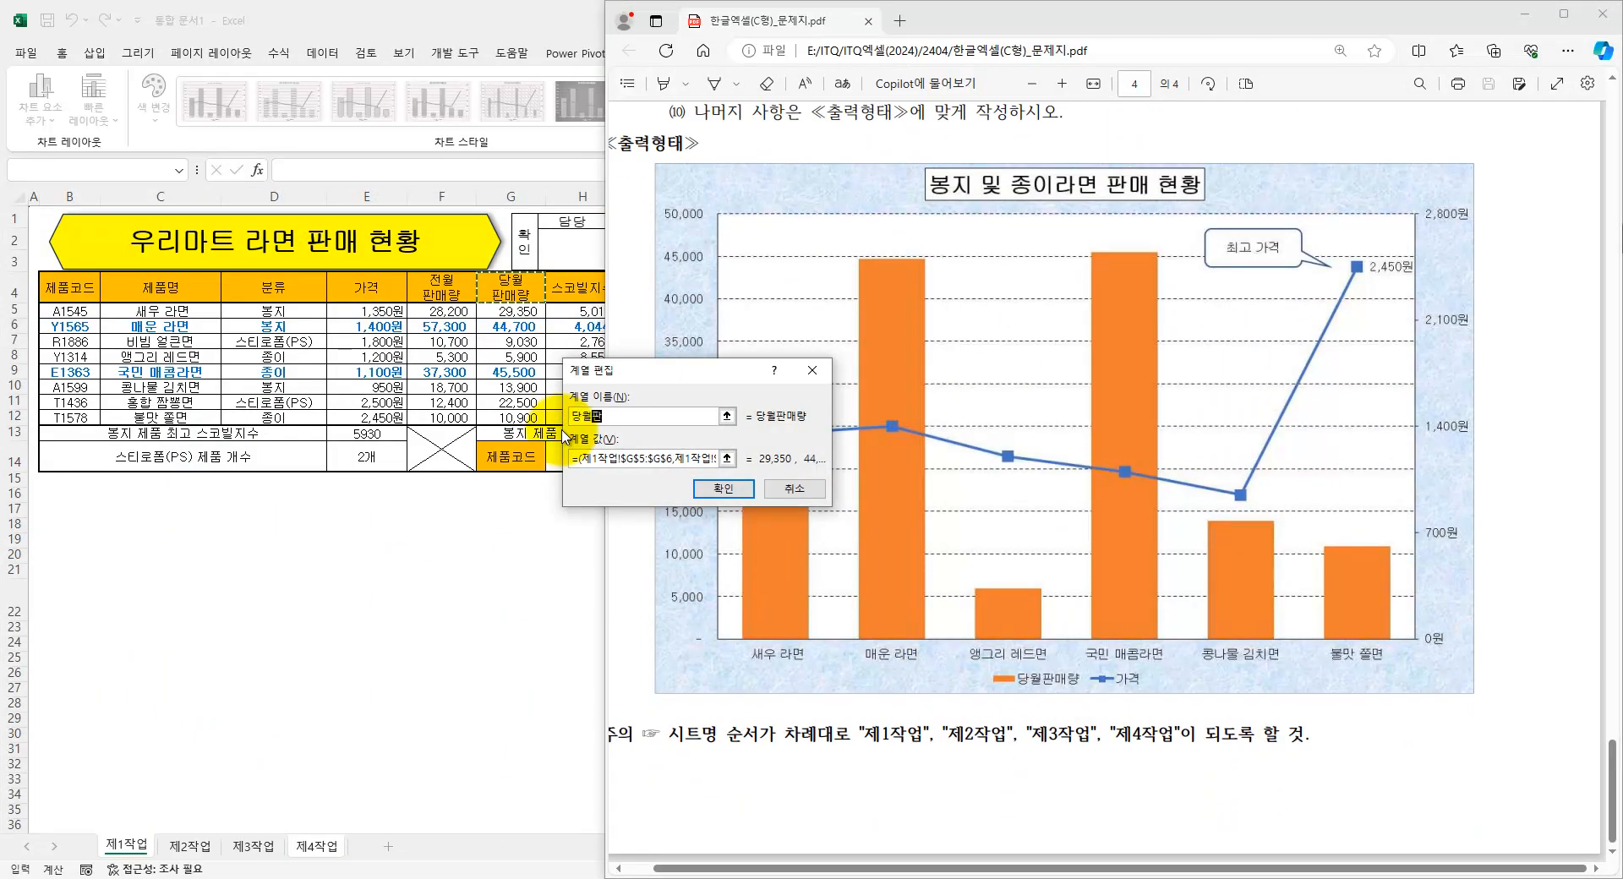
key("Return")
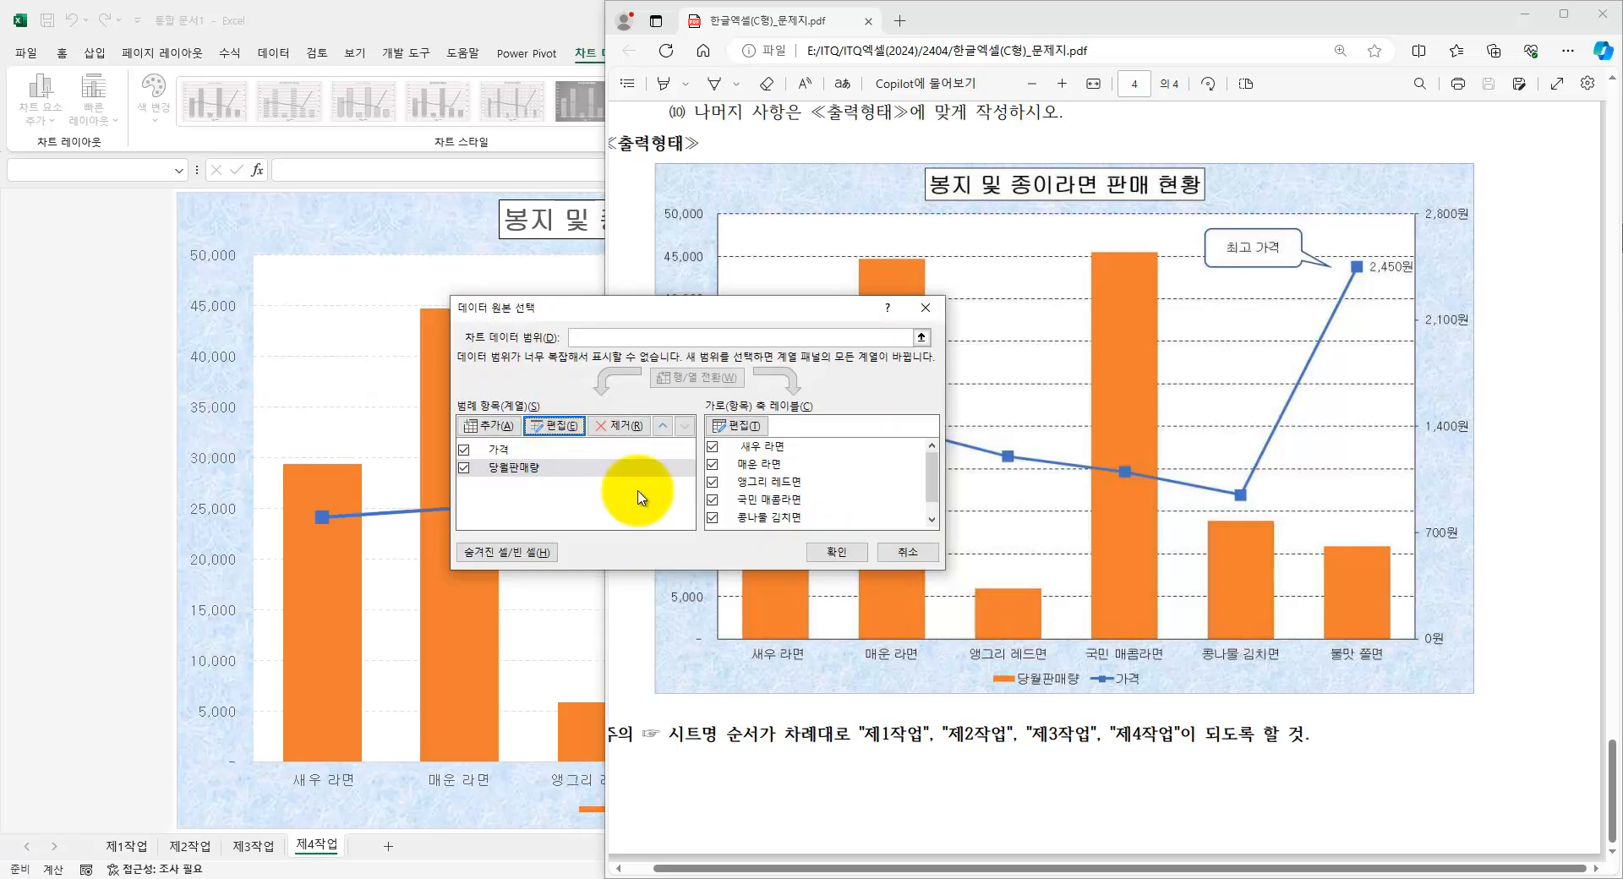
left_click(833, 551)
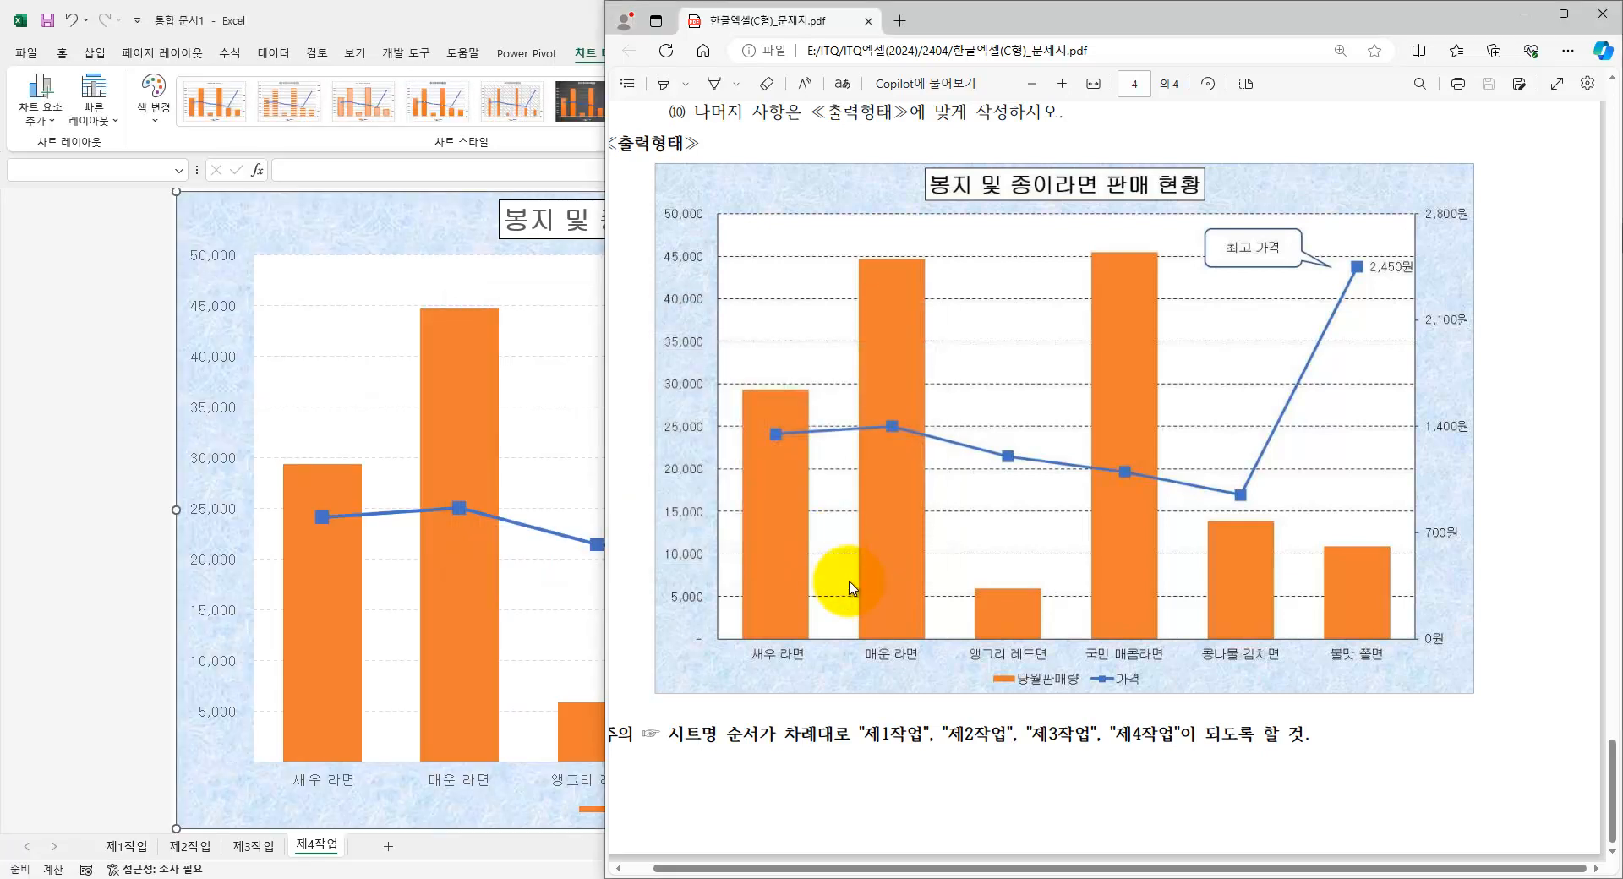
left_click(50, 427)
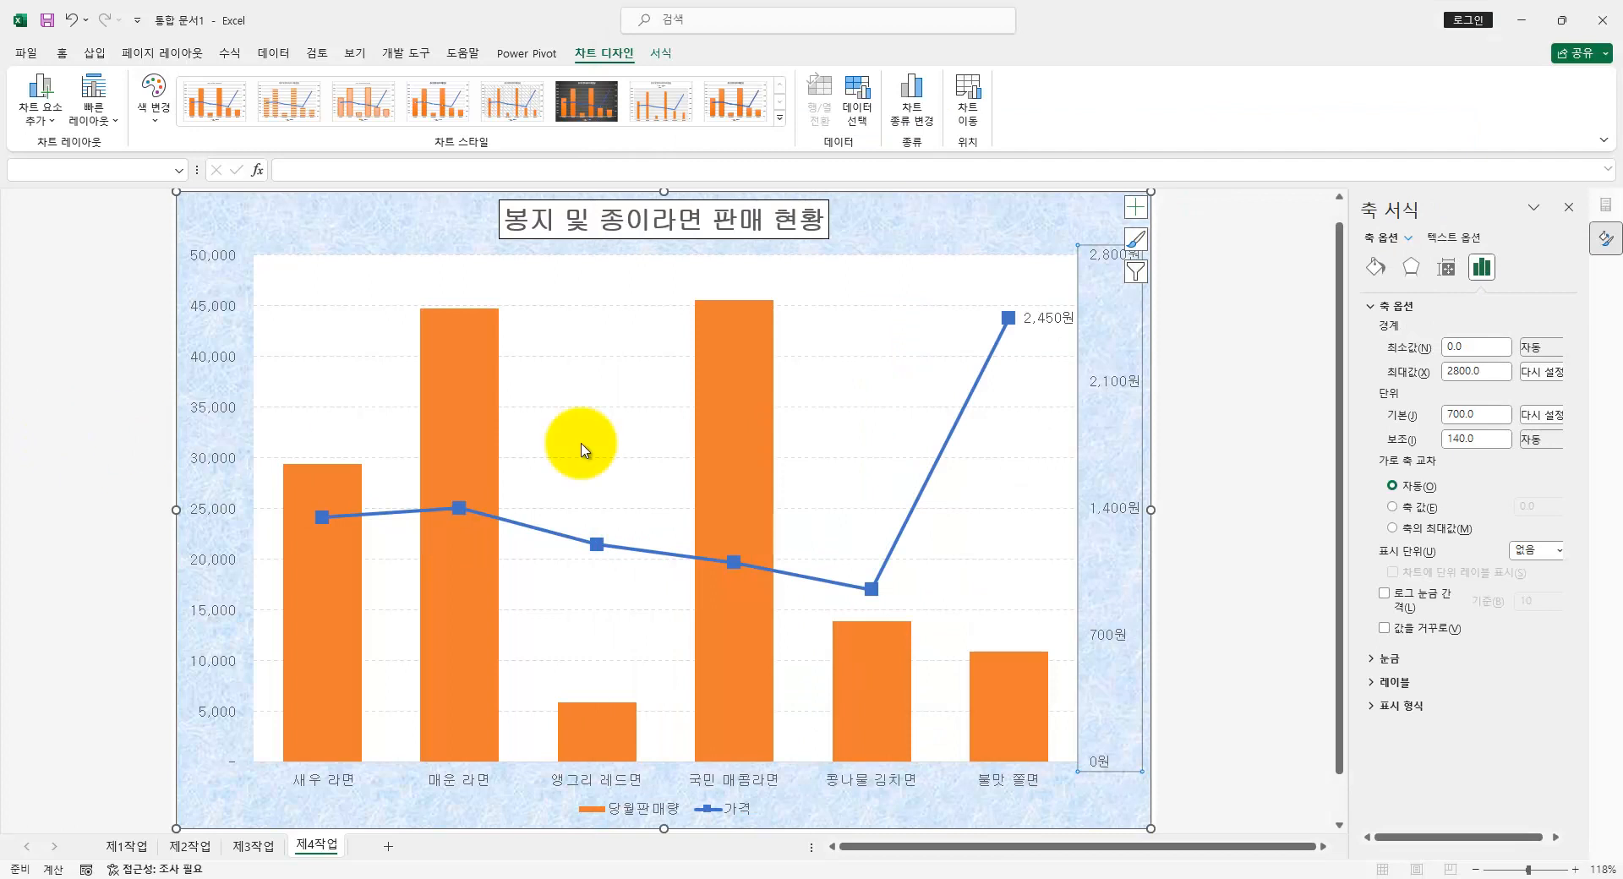
- Give the secondary, primary vertical and horizontal category axes solid black lines
left_click(1376, 267)
left_click(1552, 446)
left_click(1497, 490)
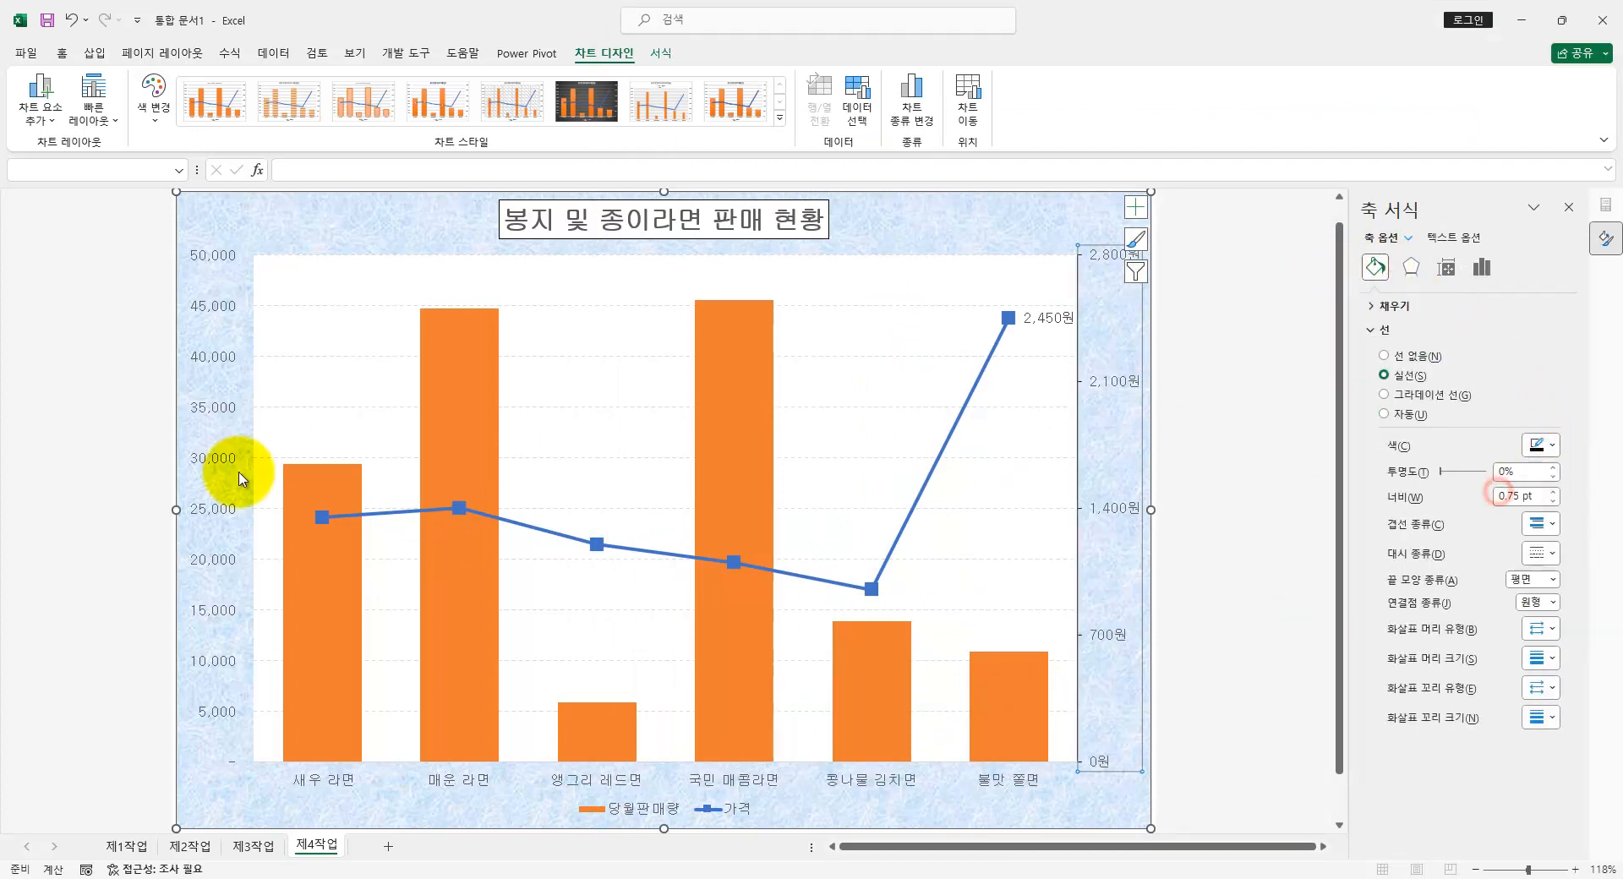
left_click(218, 415)
left_click(1550, 444)
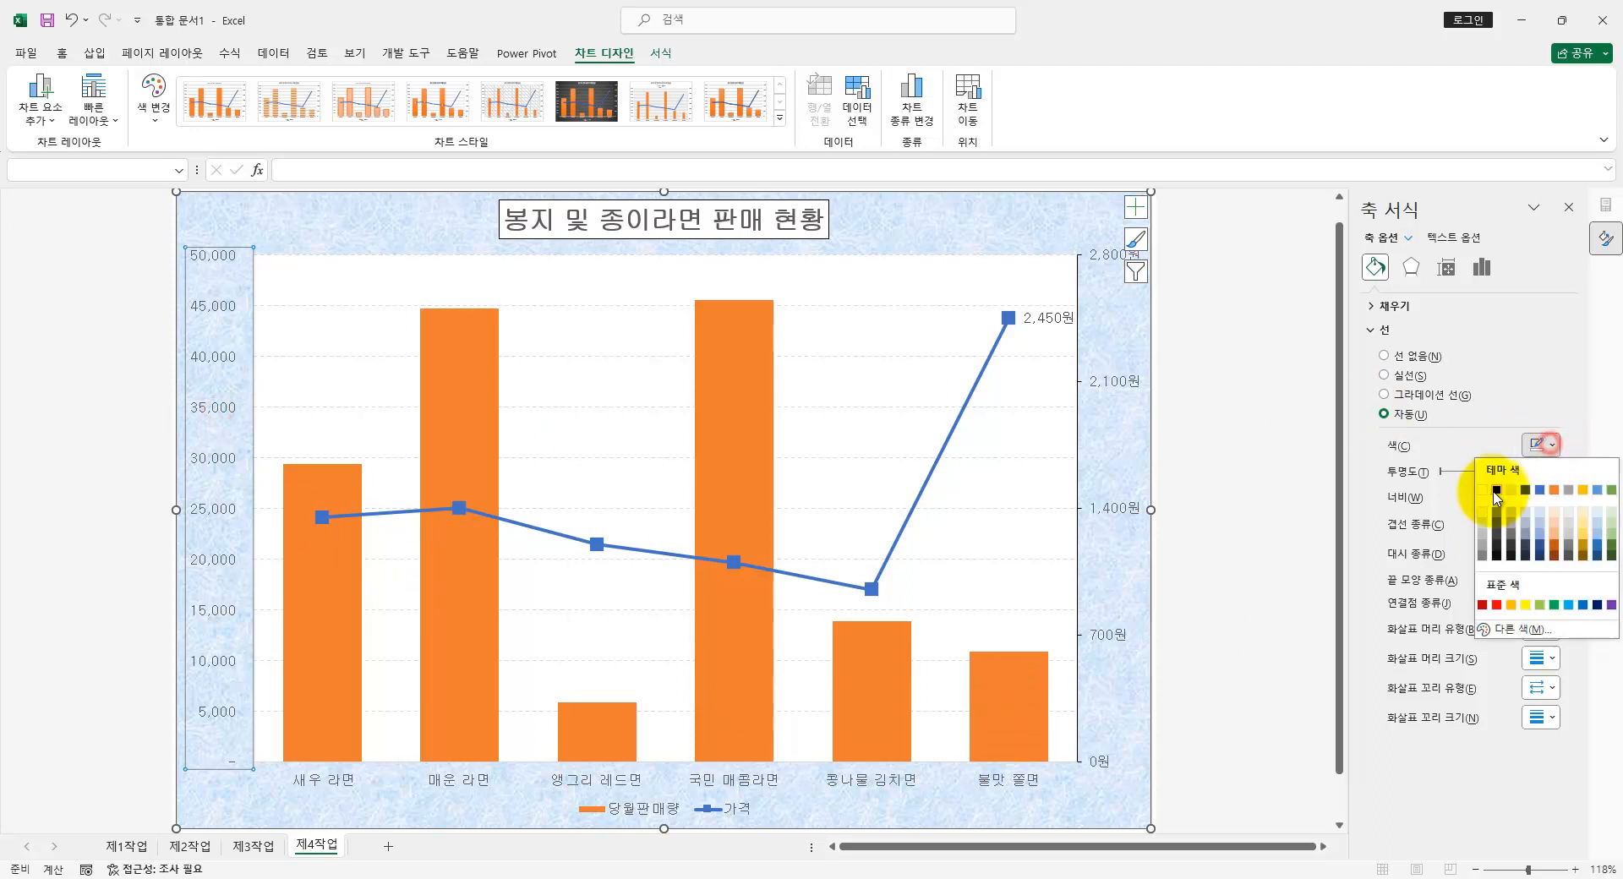
left_click(1497, 490)
left_click(887, 772)
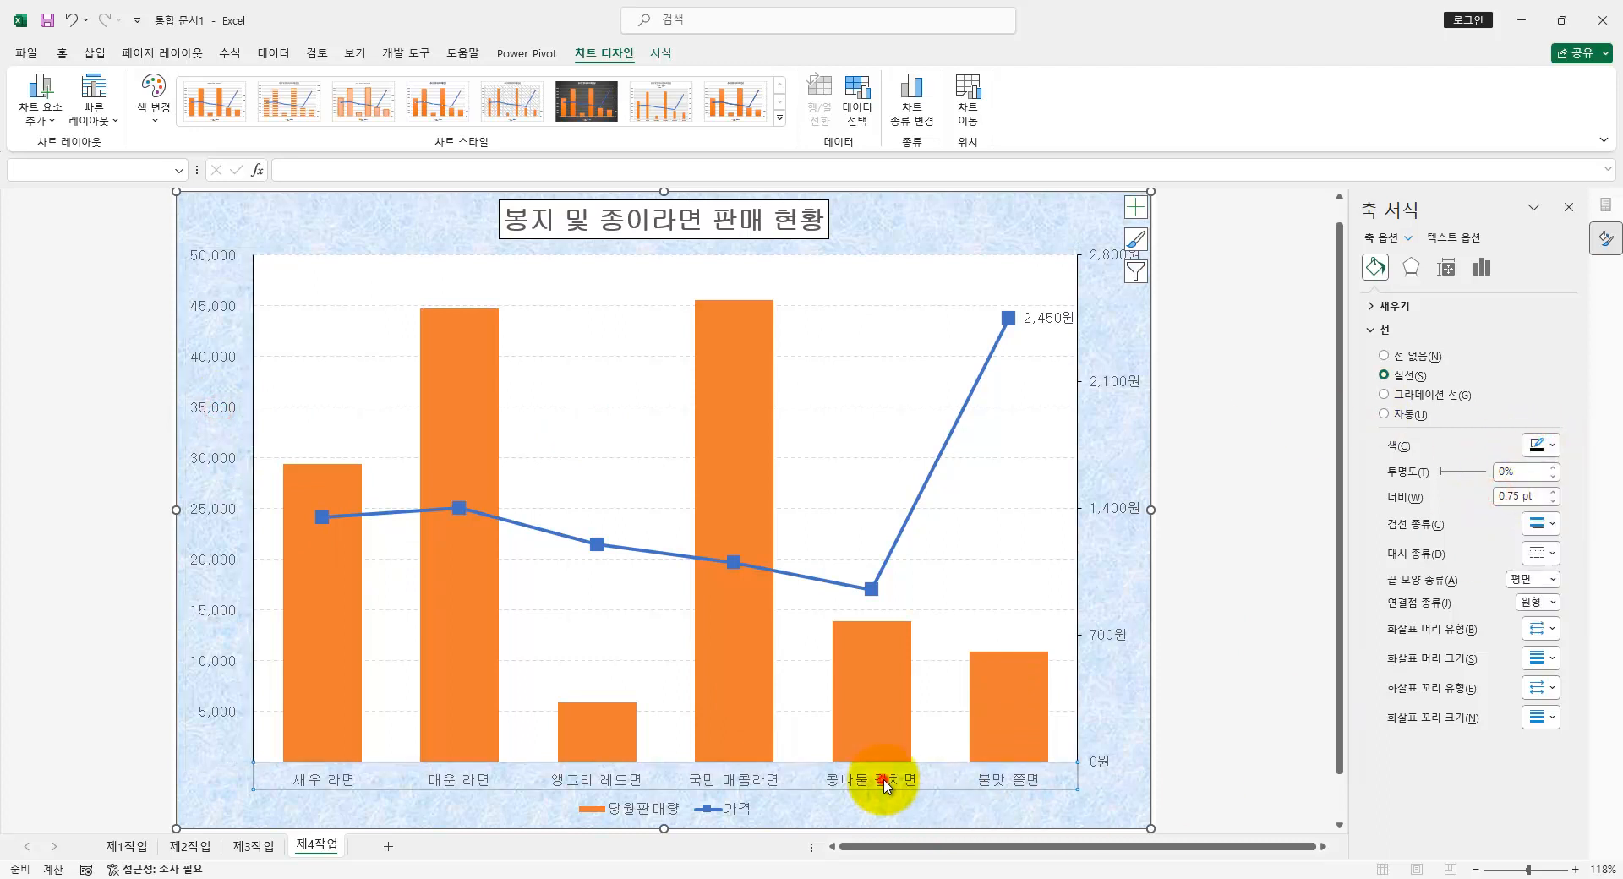
left_click(1544, 443)
left_click(1497, 490)
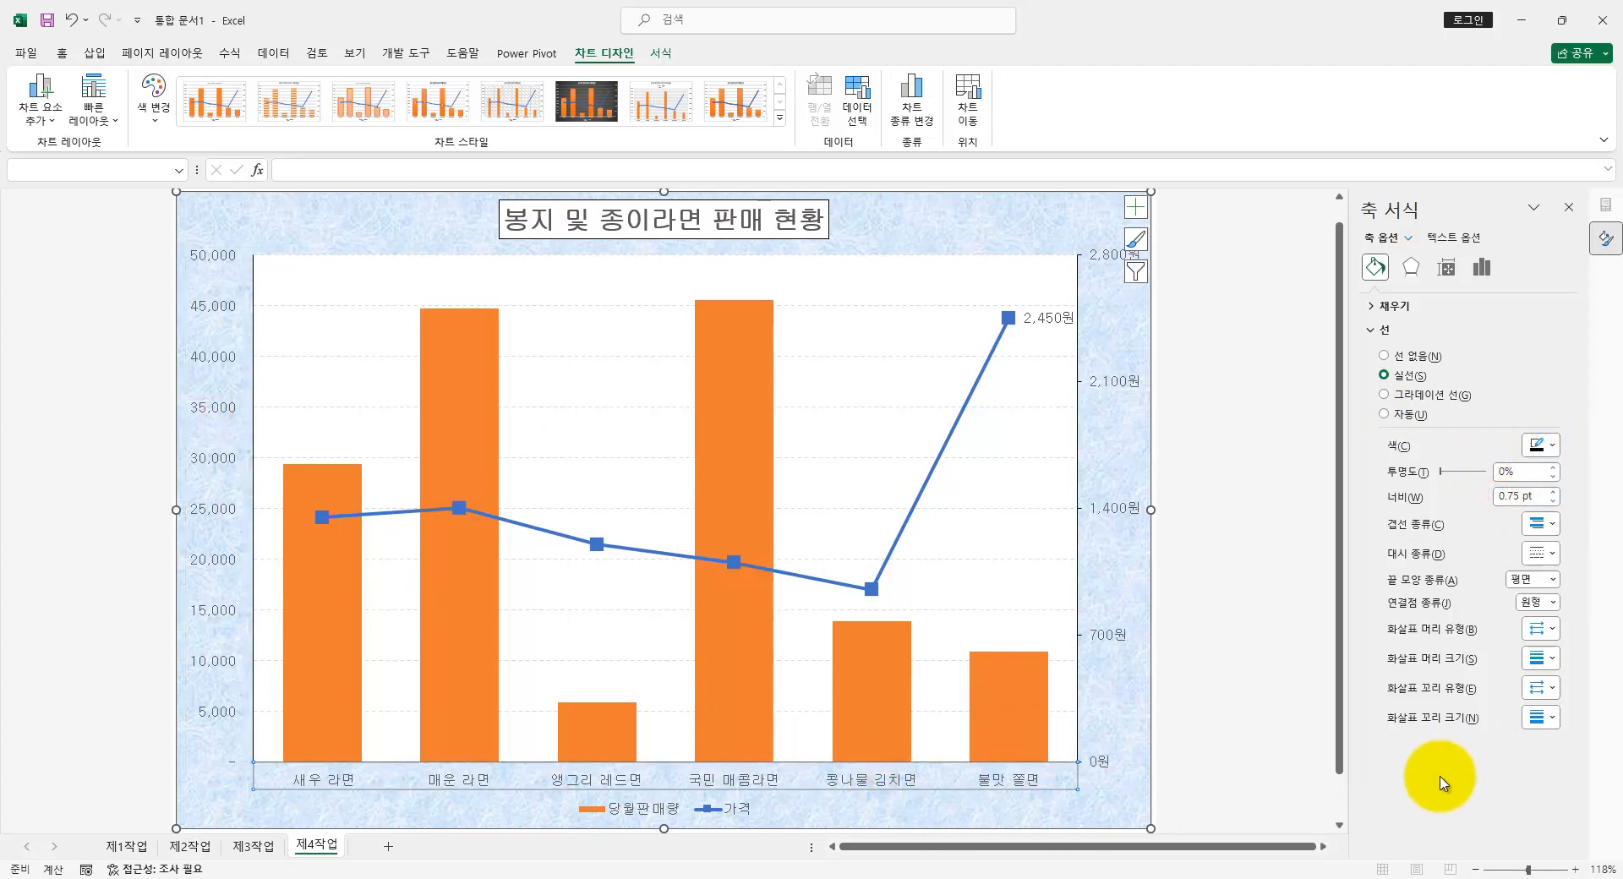
- Read shape condition (9) in the exam PDF and examine the callout's text and position in the 출력형태 chart
key("alt+Tab")
scroll(972, 533, "up", 5)
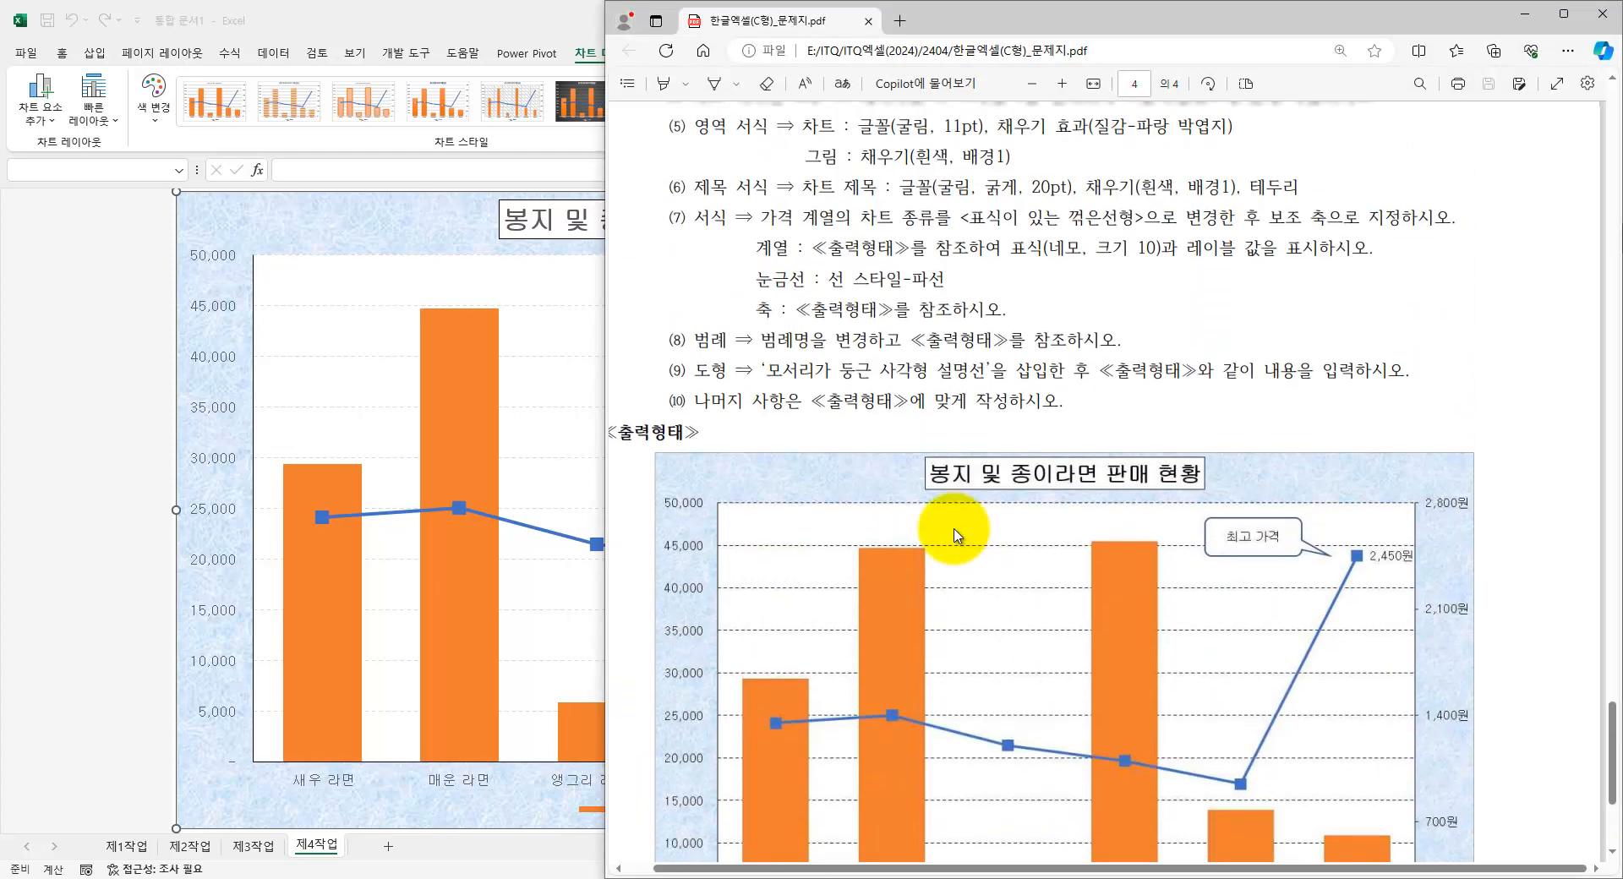
left_click_drag(708, 409, 1200, 424)
left_click(1012, 408)
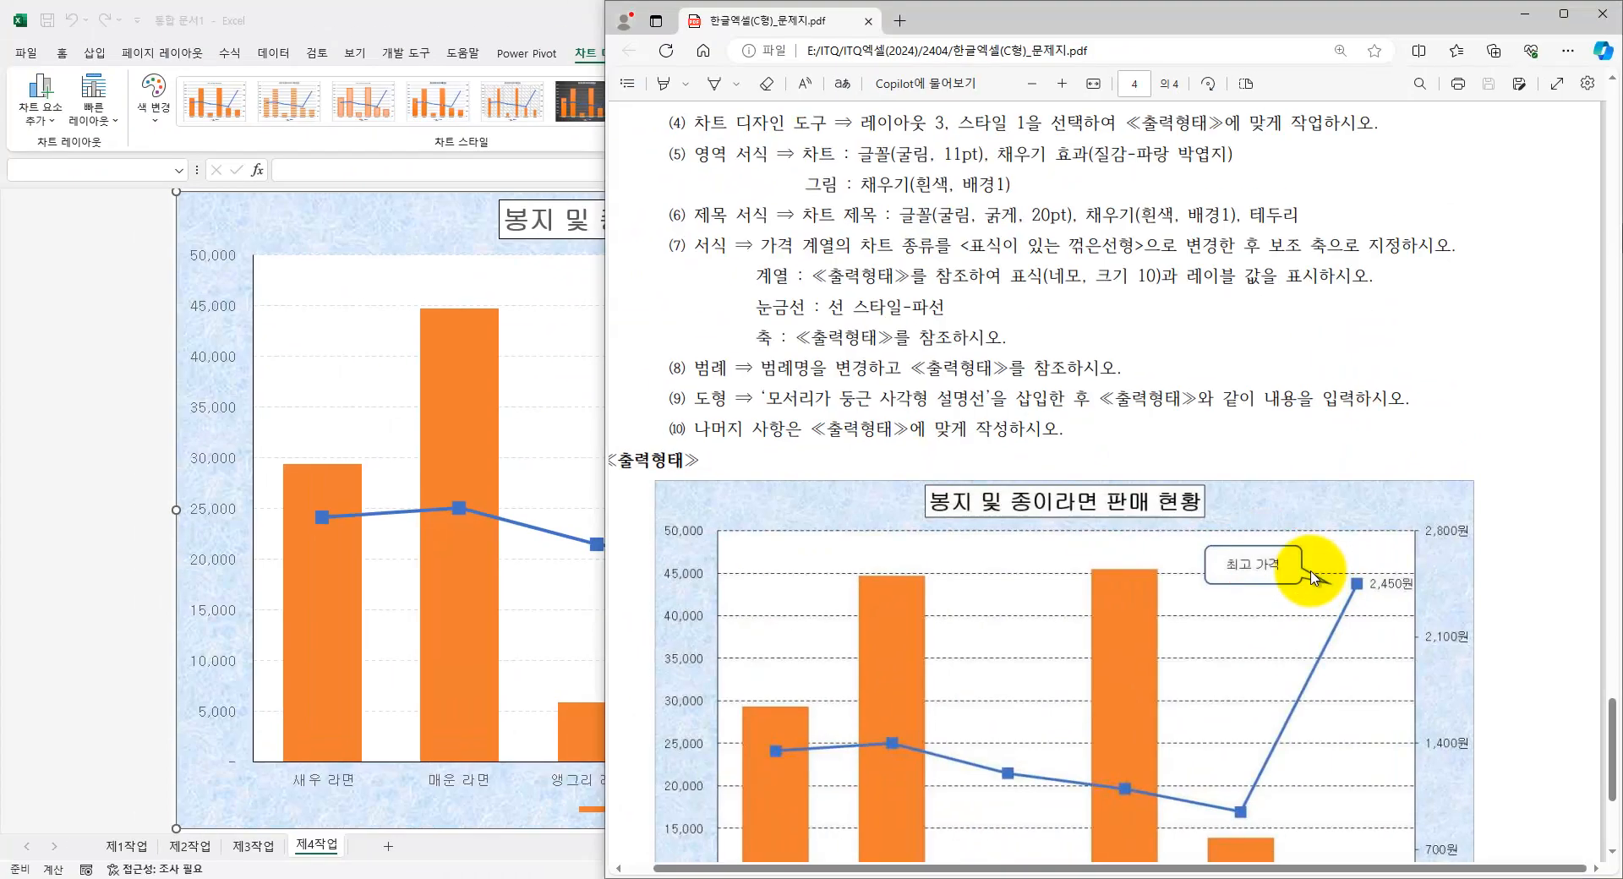
key("alt+Tab")
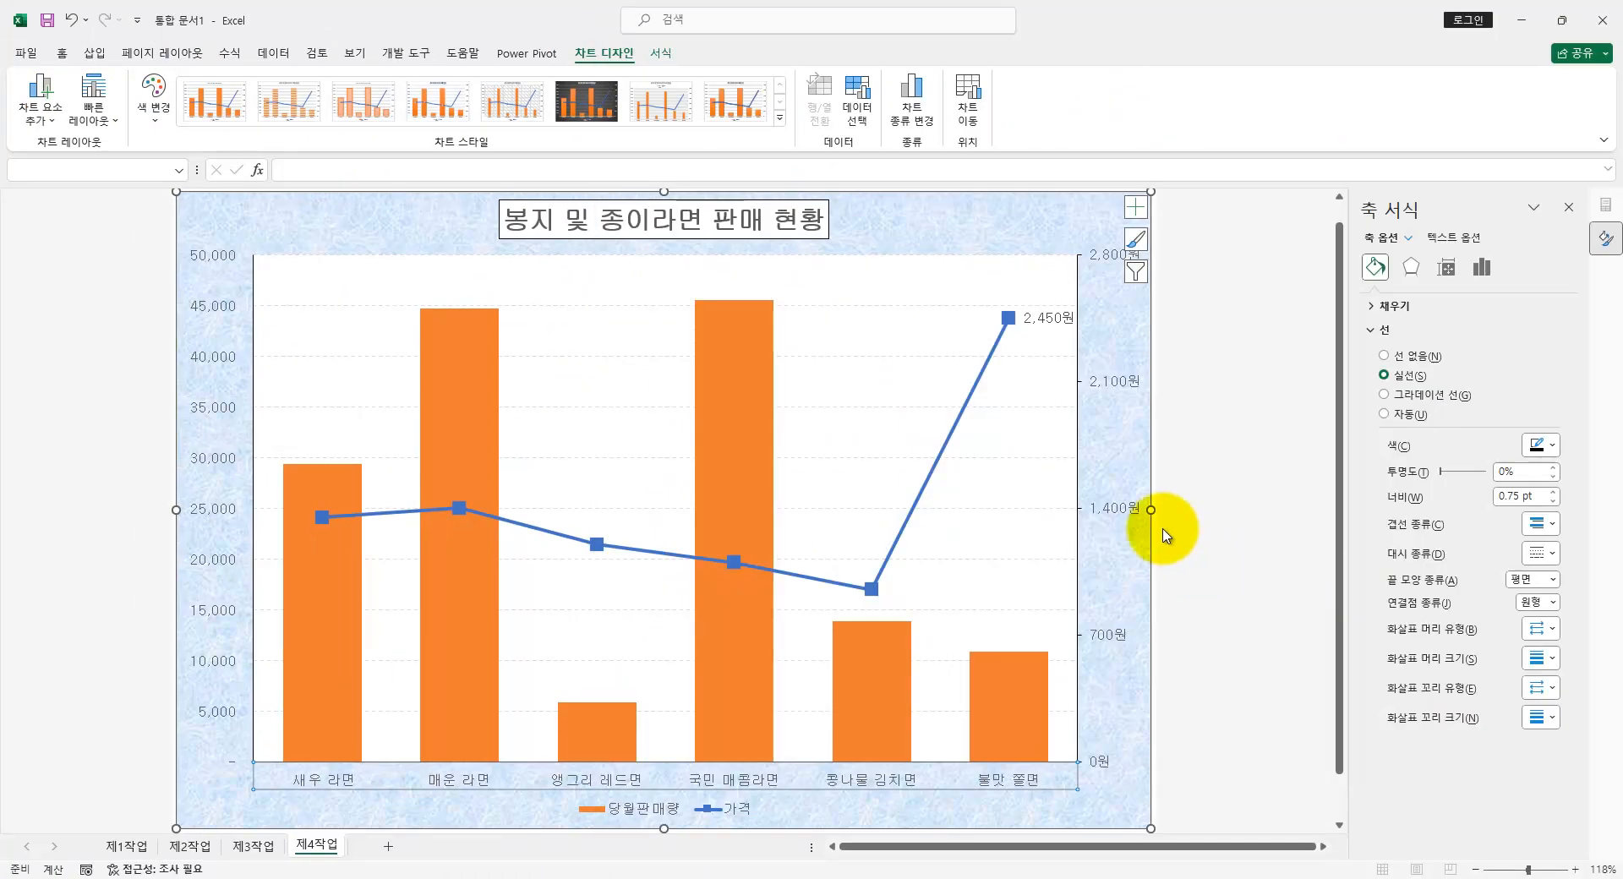
- Add a rounded rectangular callout about 1.64 cm high and 2.71 cm wide beside the 2,450원 label, its tail pointing to that marker
left_click(94, 52)
left_click(227, 99)
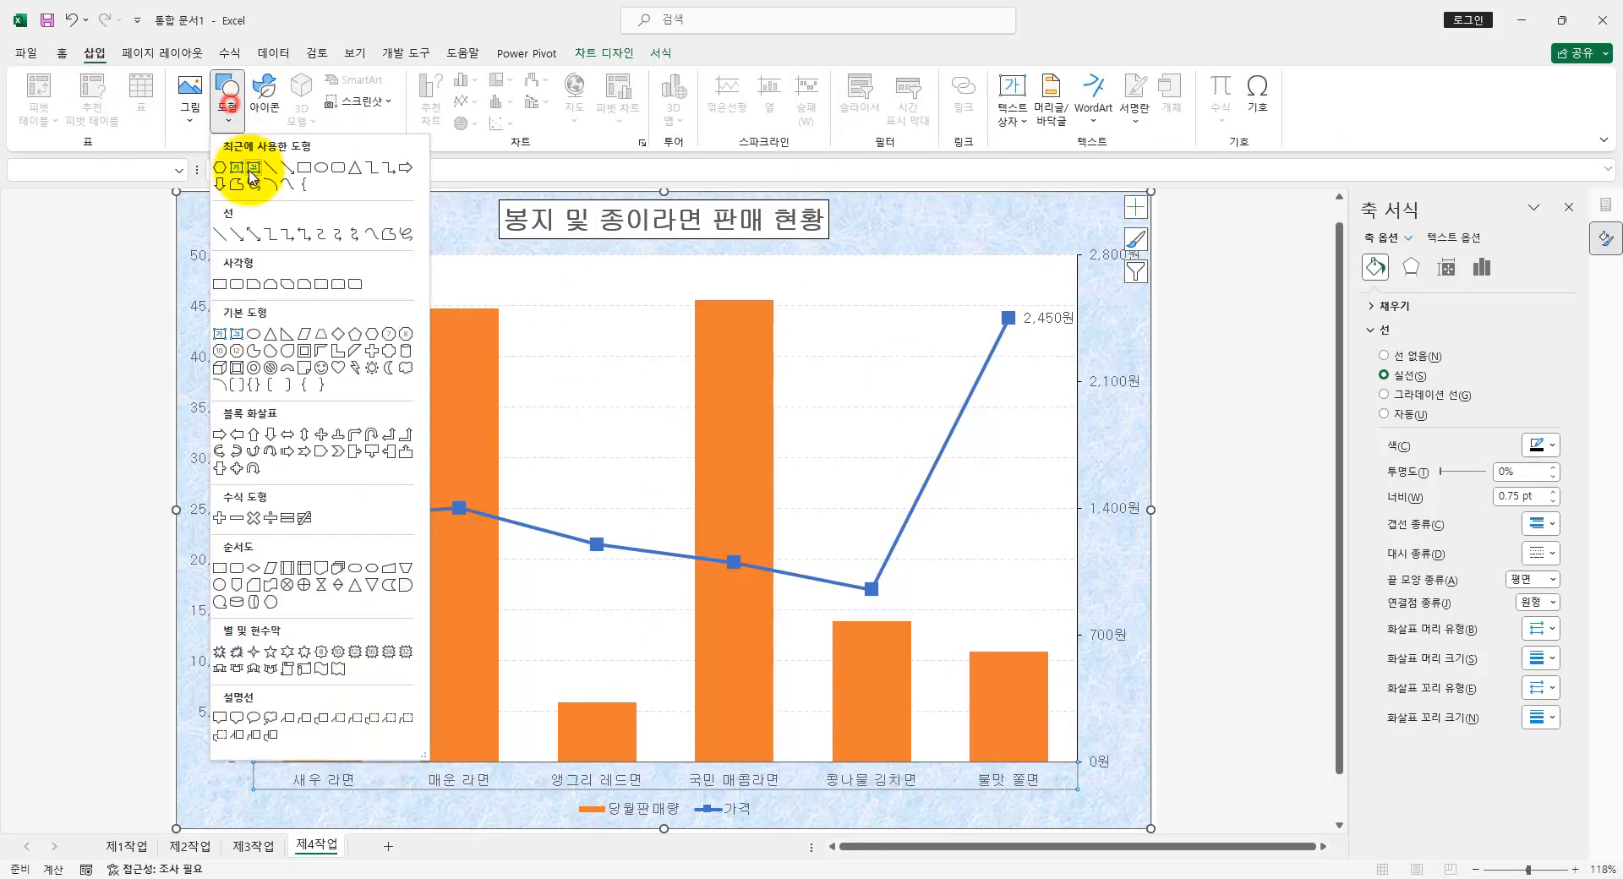
key("alt+Tab")
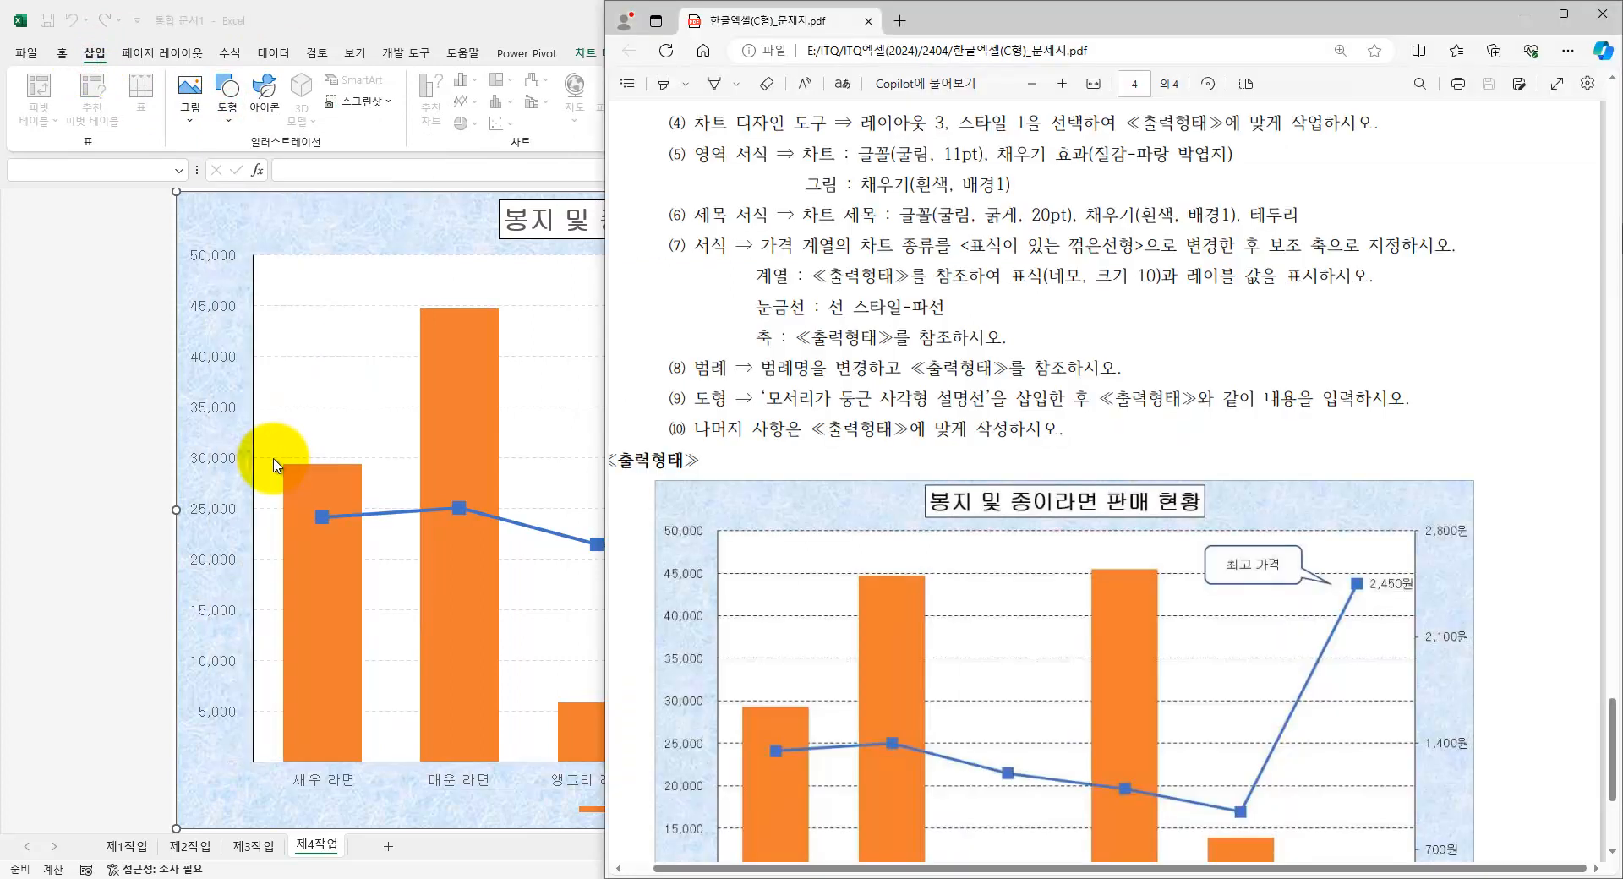
key("alt+Tab")
left_click(221, 119)
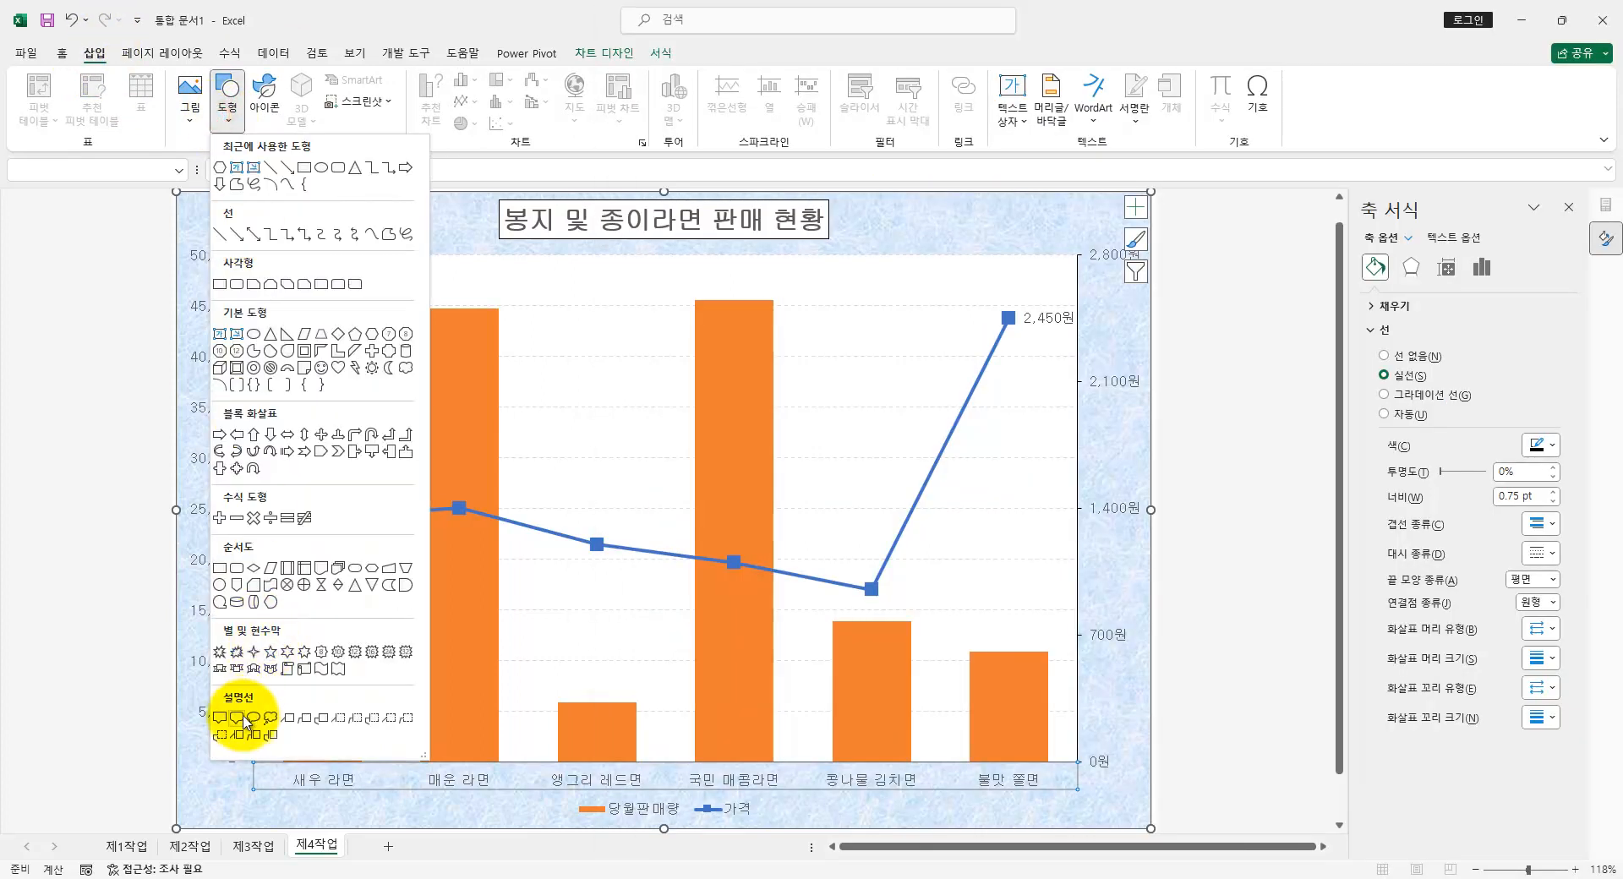
left_click(243, 720)
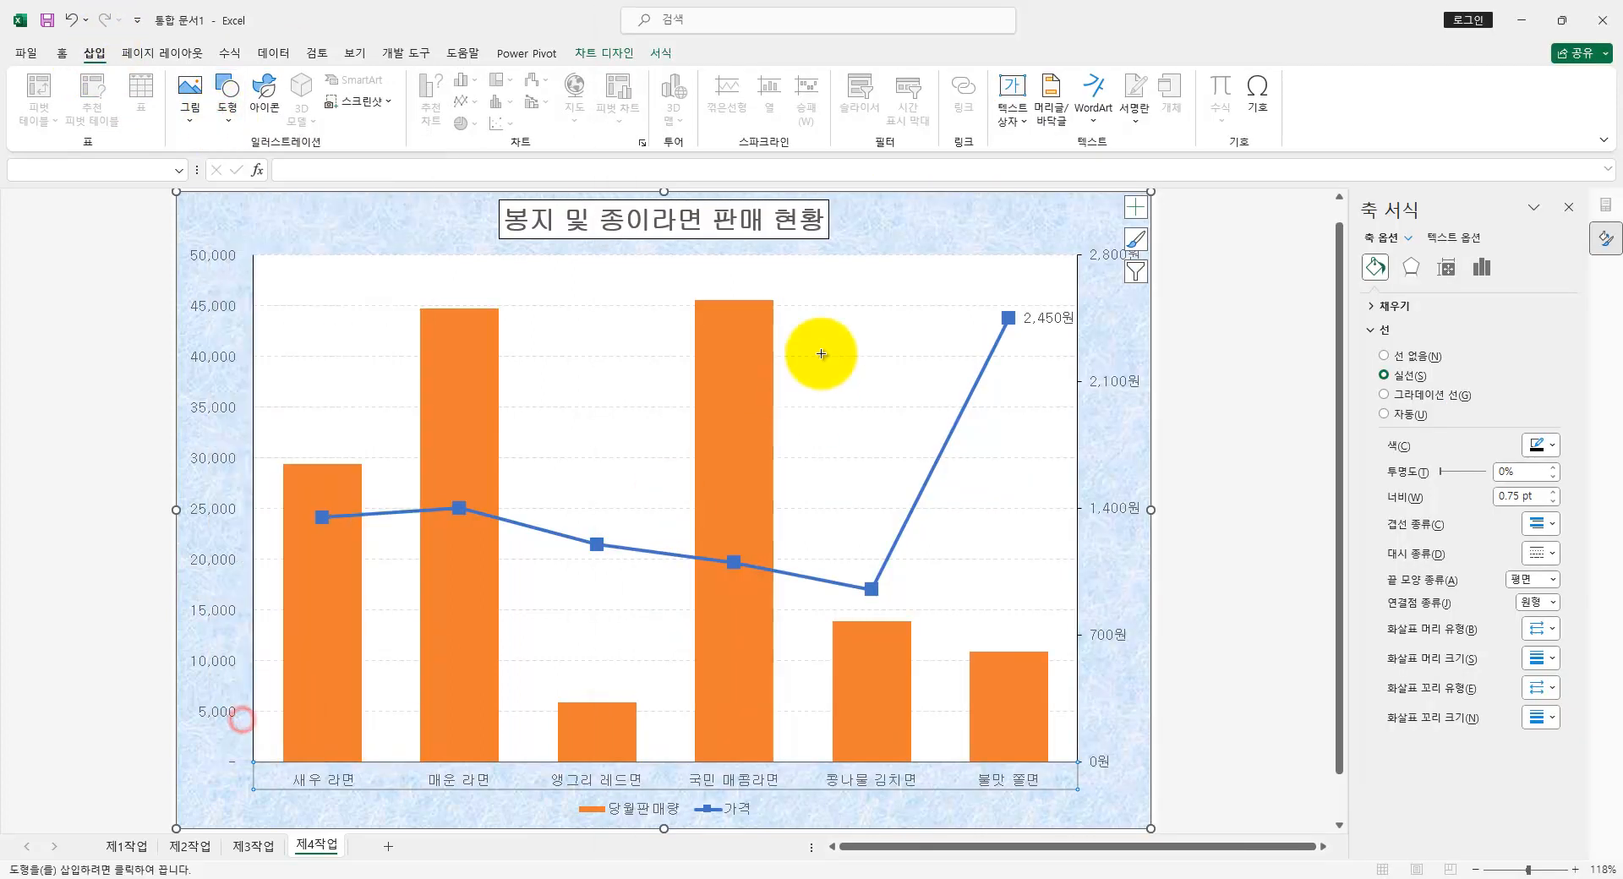
mouse_move(854, 271)
left_mouse_down()
mouse_move(939, 327)
mouse_move(987, 312)
left_mouse_up()
- Check the callout's look in the exam PDF and apply the white-filled, black-outlined theme style to the callout
key("alt+Tab")
key("alt+Tab")
left_click(589, 123)
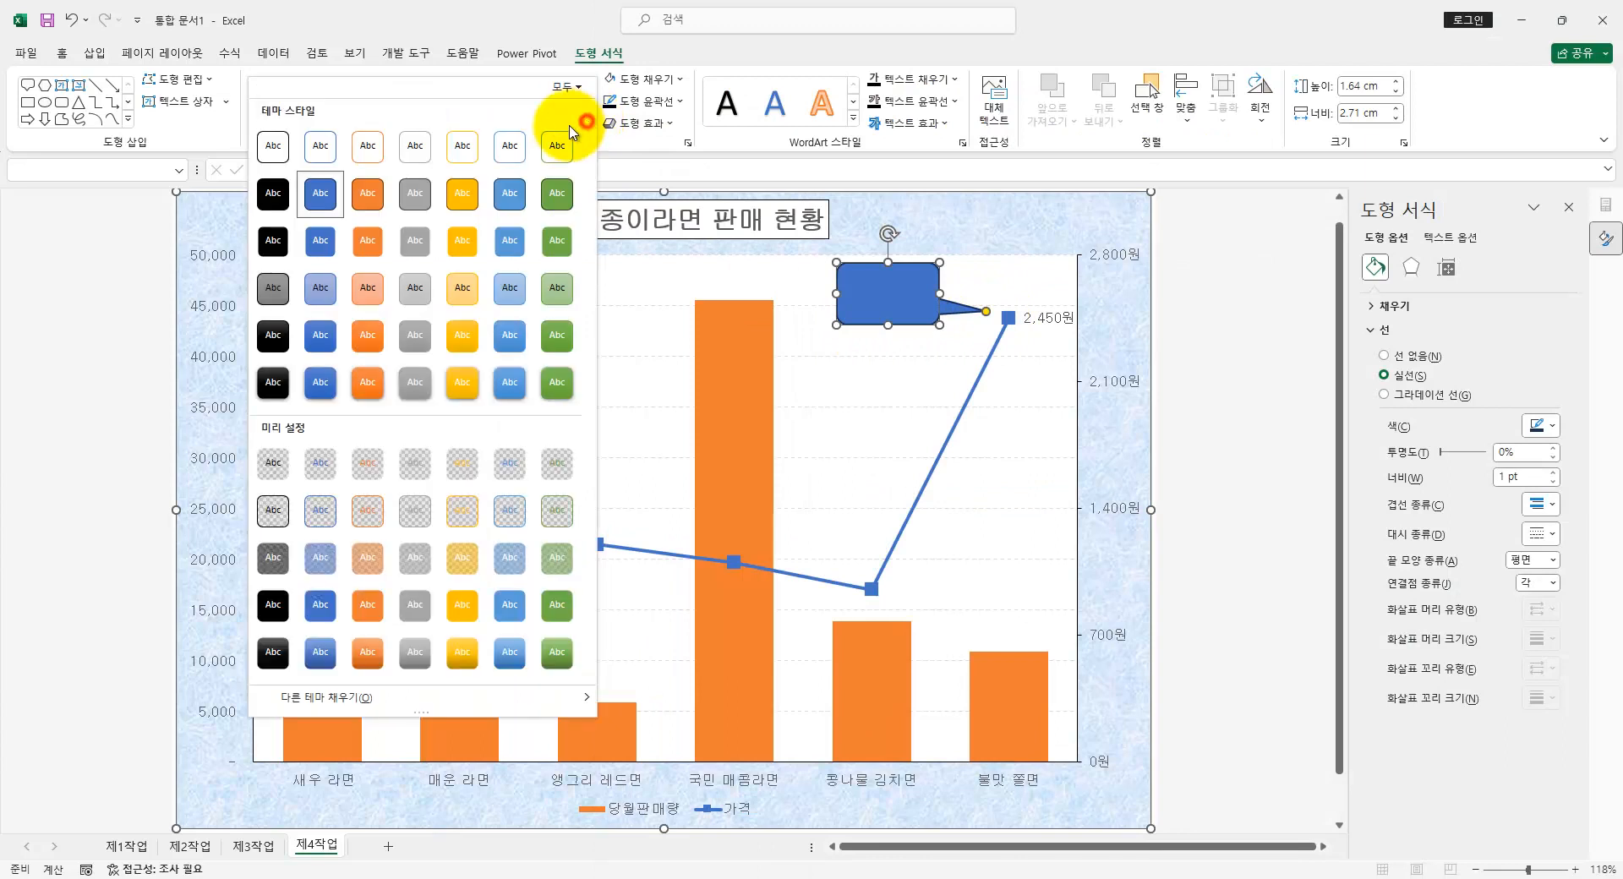
left_click(268, 149)
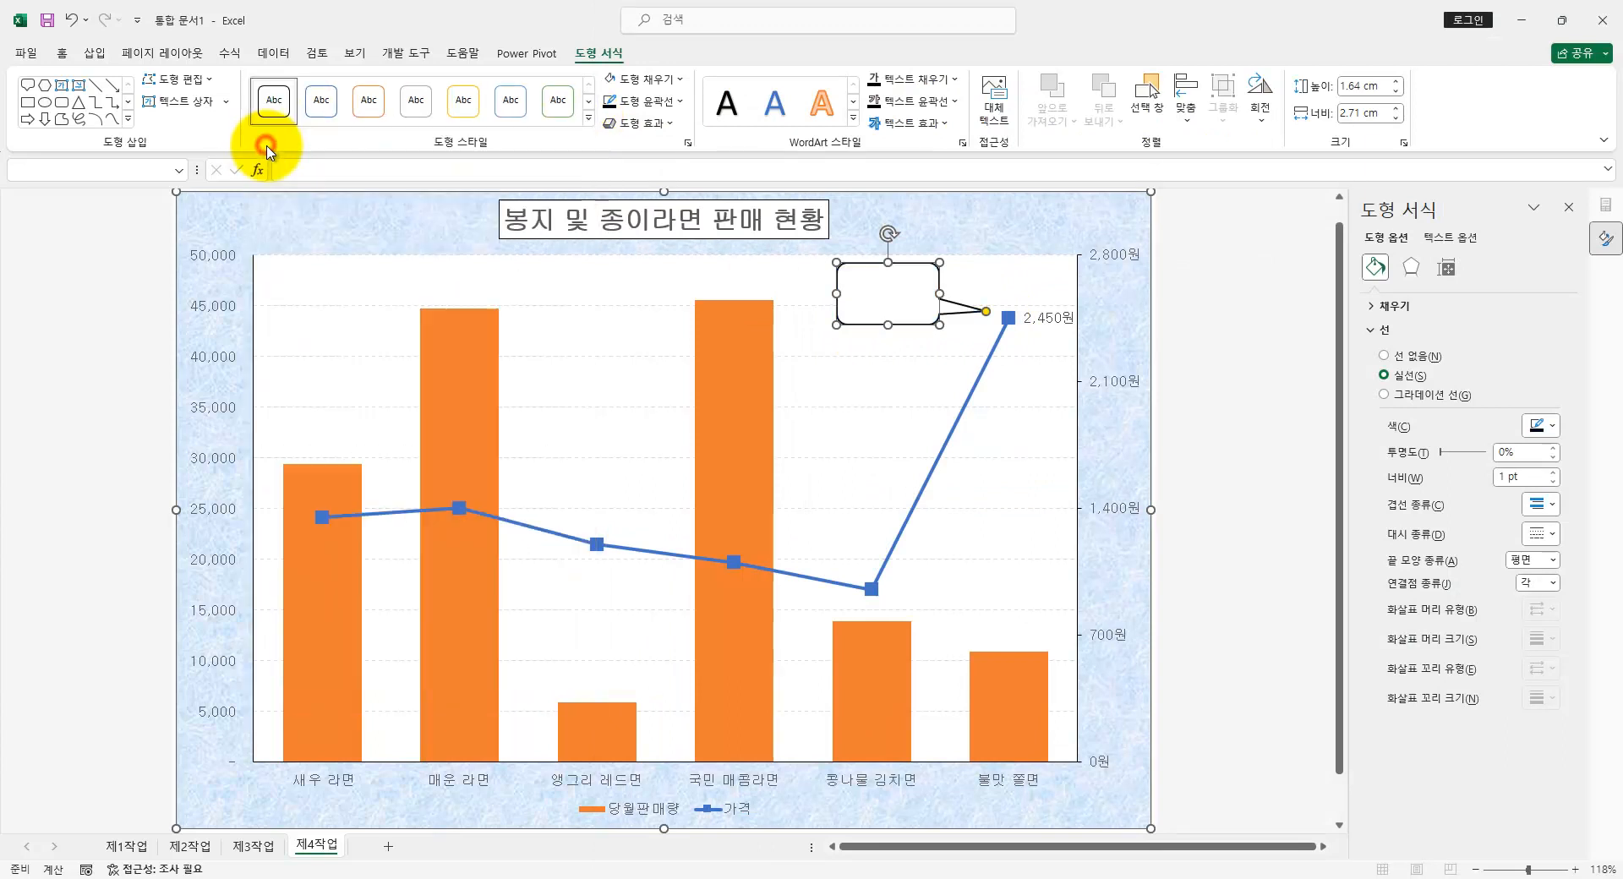
- Enter 최고 가격 in the callout, following the exam PDF, and centre the text both vertically and horizontally
key("alt+Tab")
key("alt+Tab")
type("최고 각")
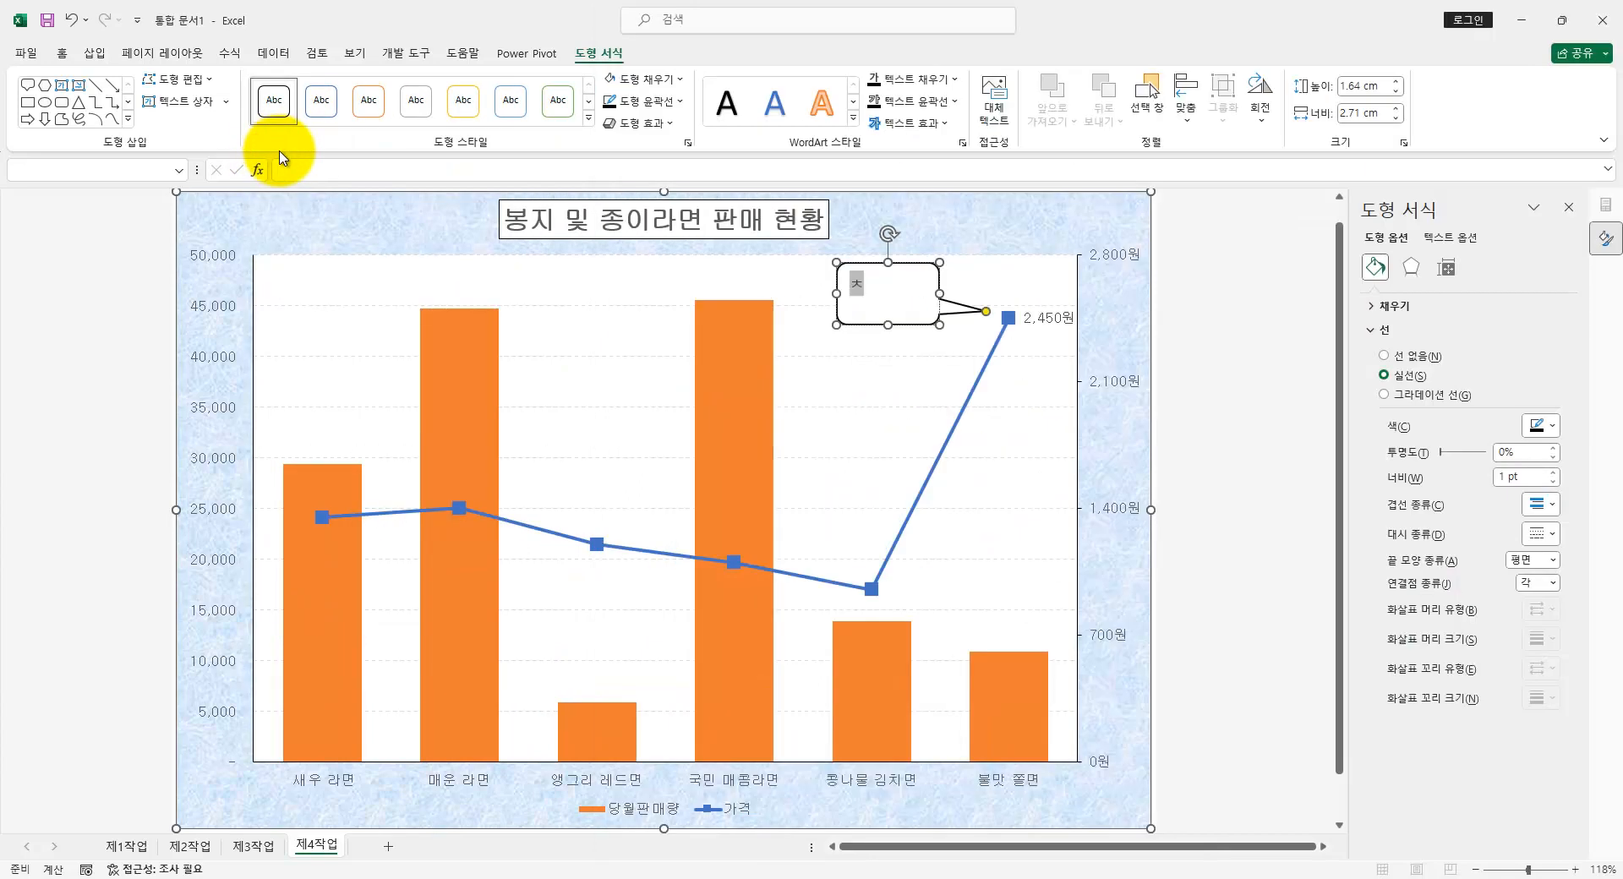
type("격")
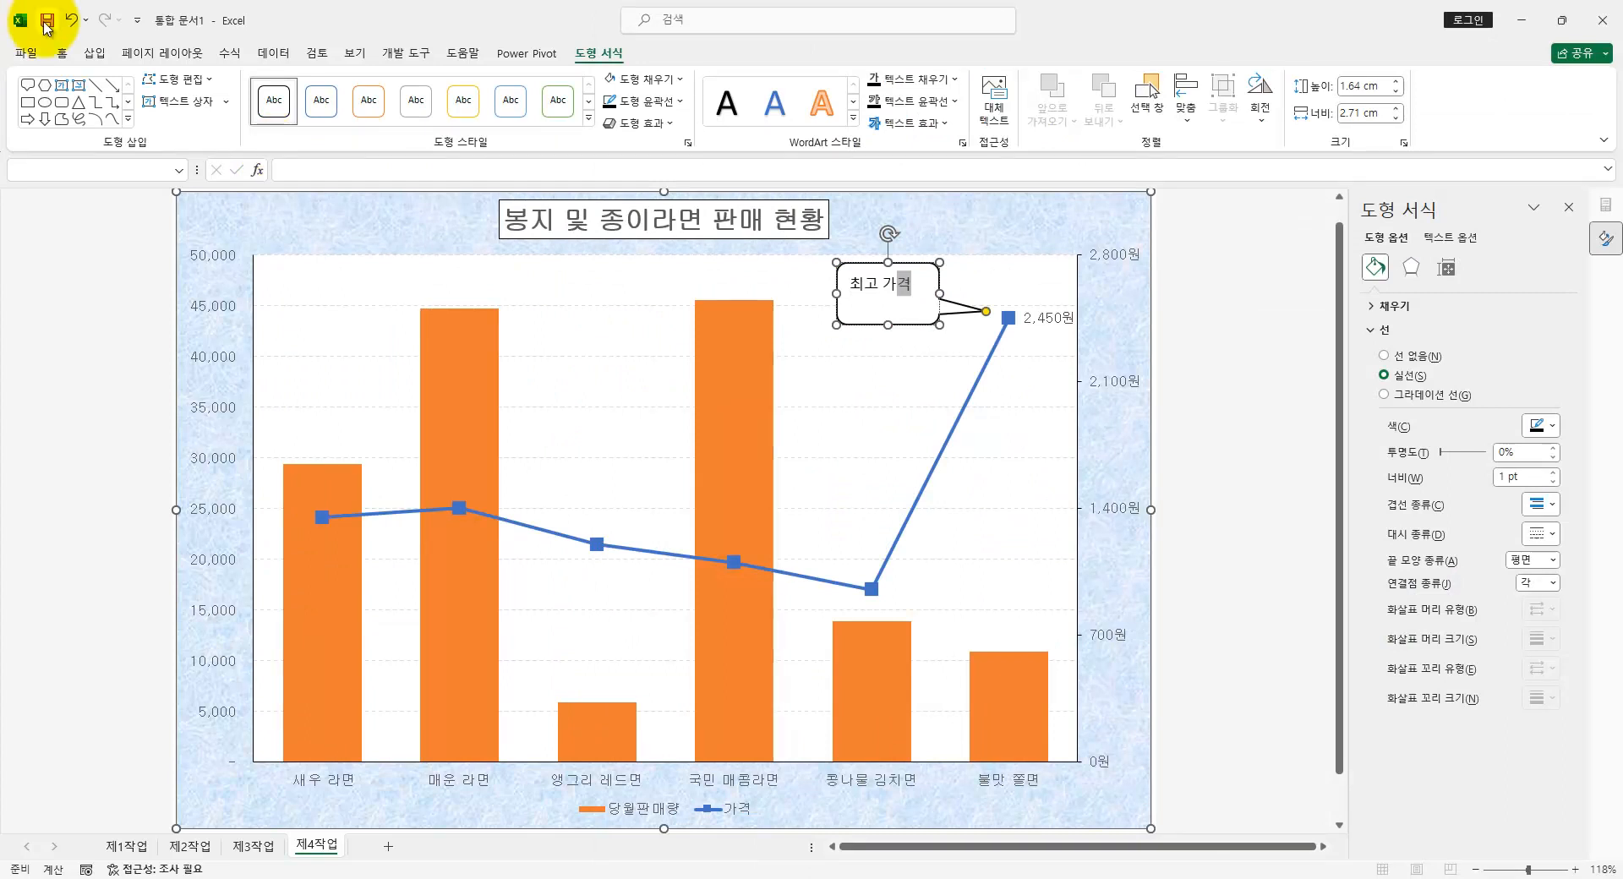
left_click(62, 53)
left_click(417, 86)
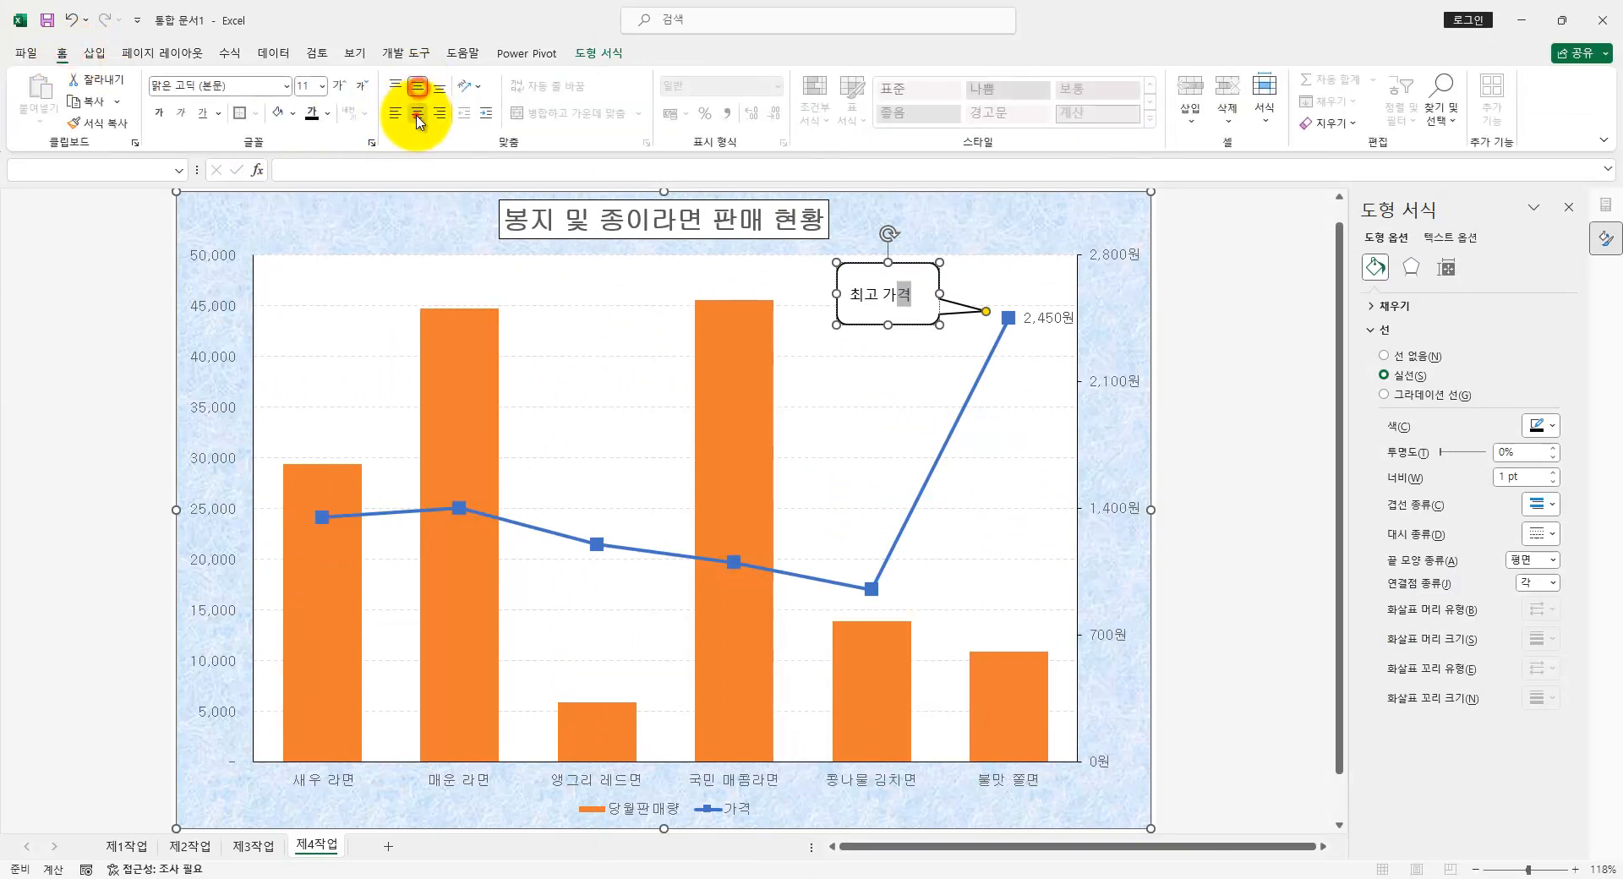
left_click(417, 112)
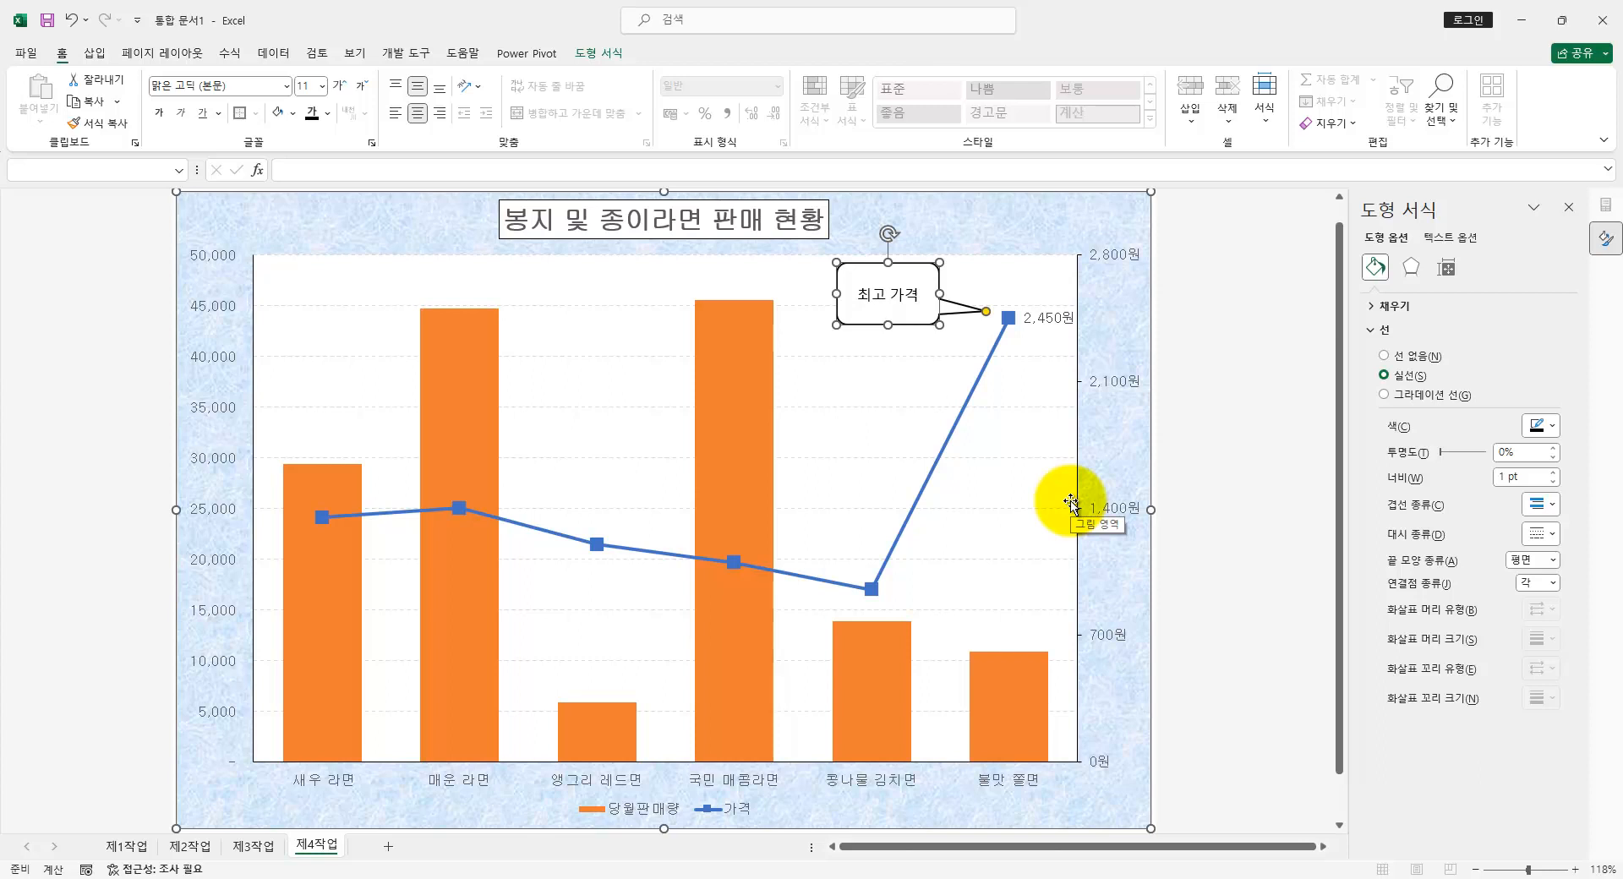
left_click(1221, 365)
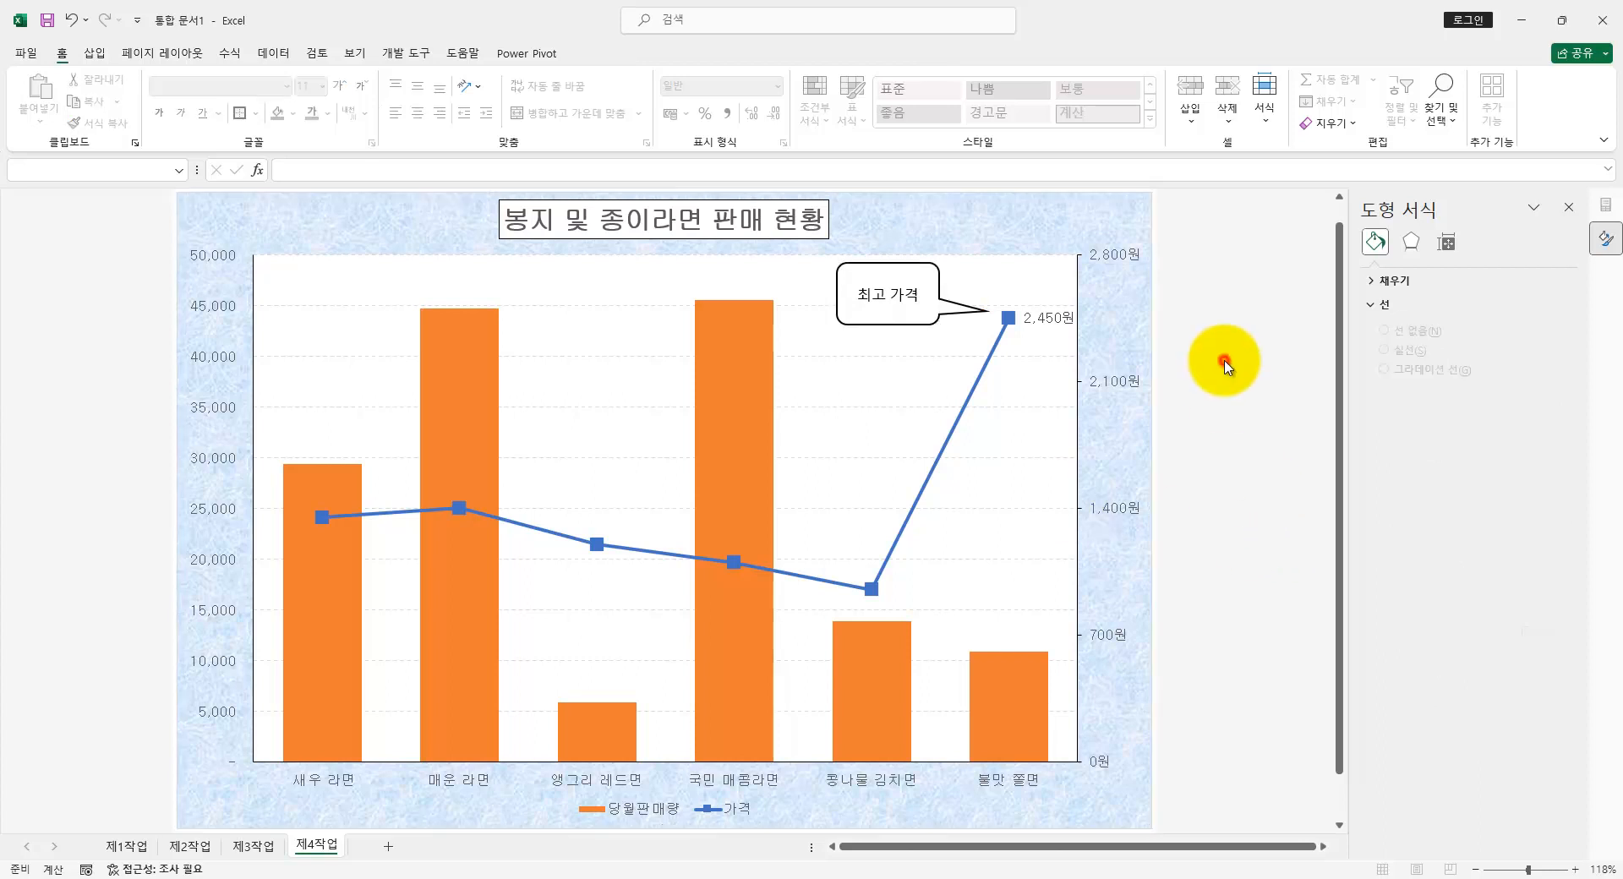